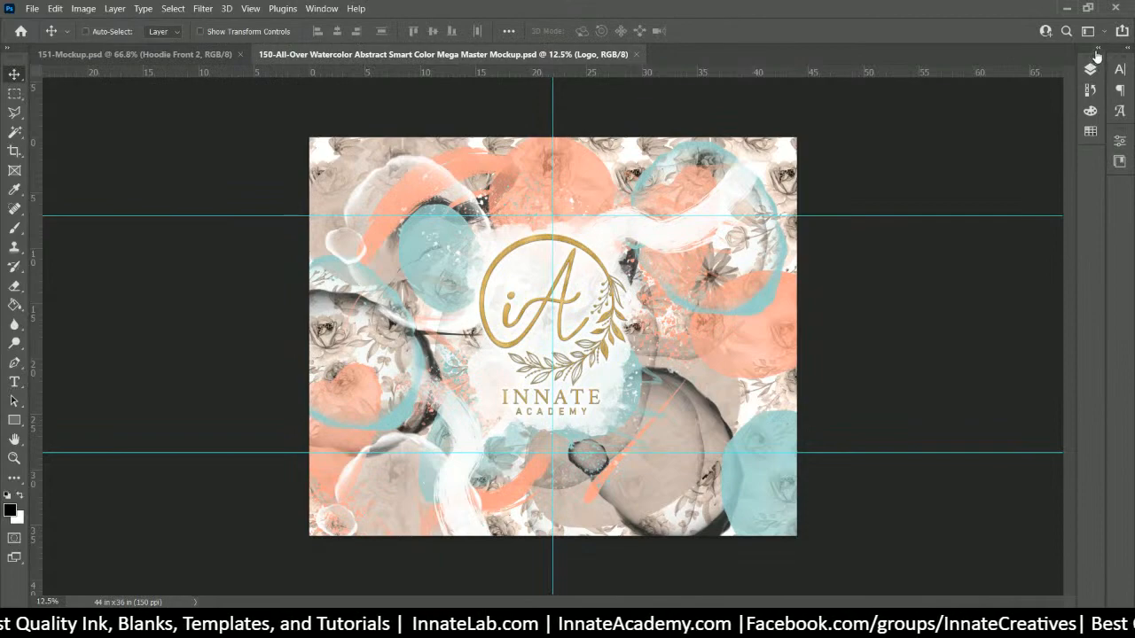
Step: Expand the collapsed Layers panel beside the canvas
click(1091, 65)
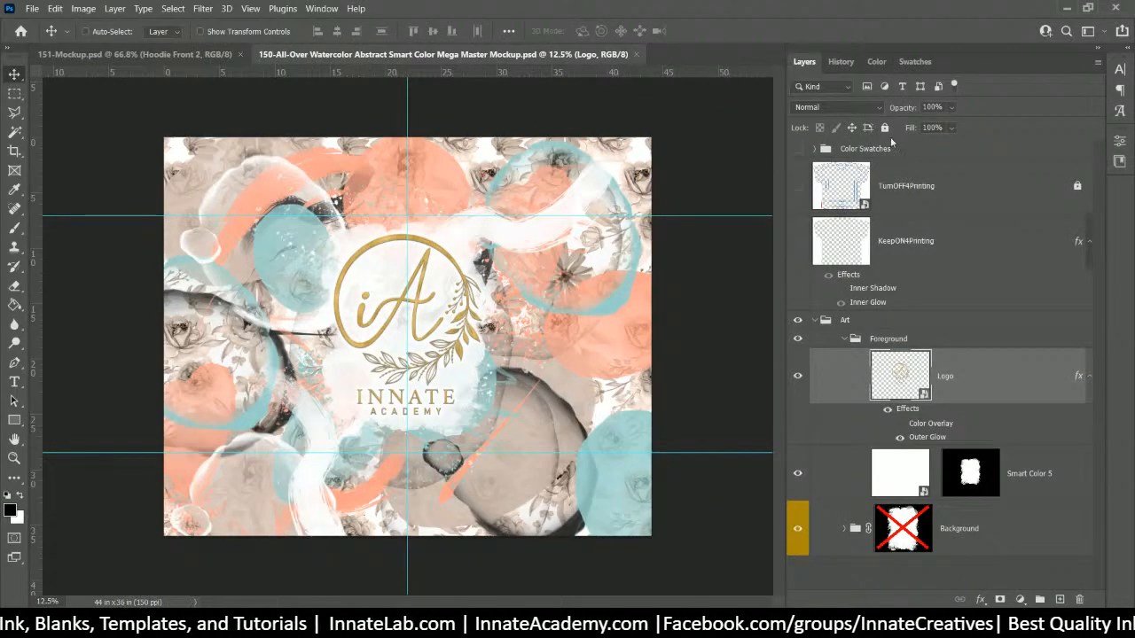
click(1127, 51)
click(1127, 51)
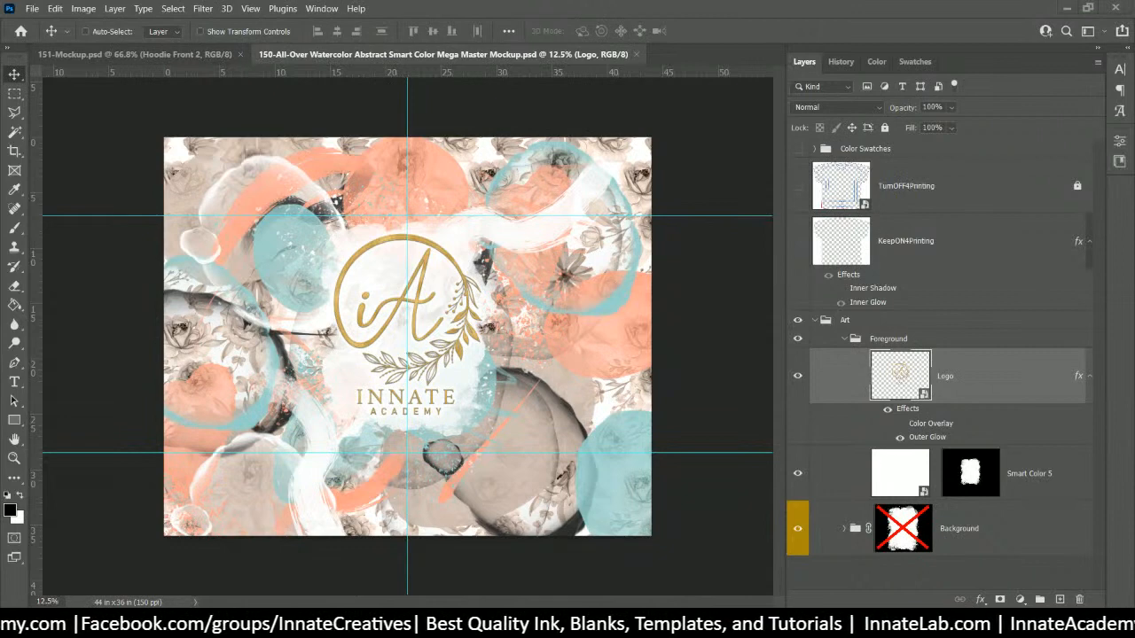
Step: Examine the product mockups across the 151-Mockup.psd banner and compare them with the 150 all-over watercolor artwork document
click(195, 54)
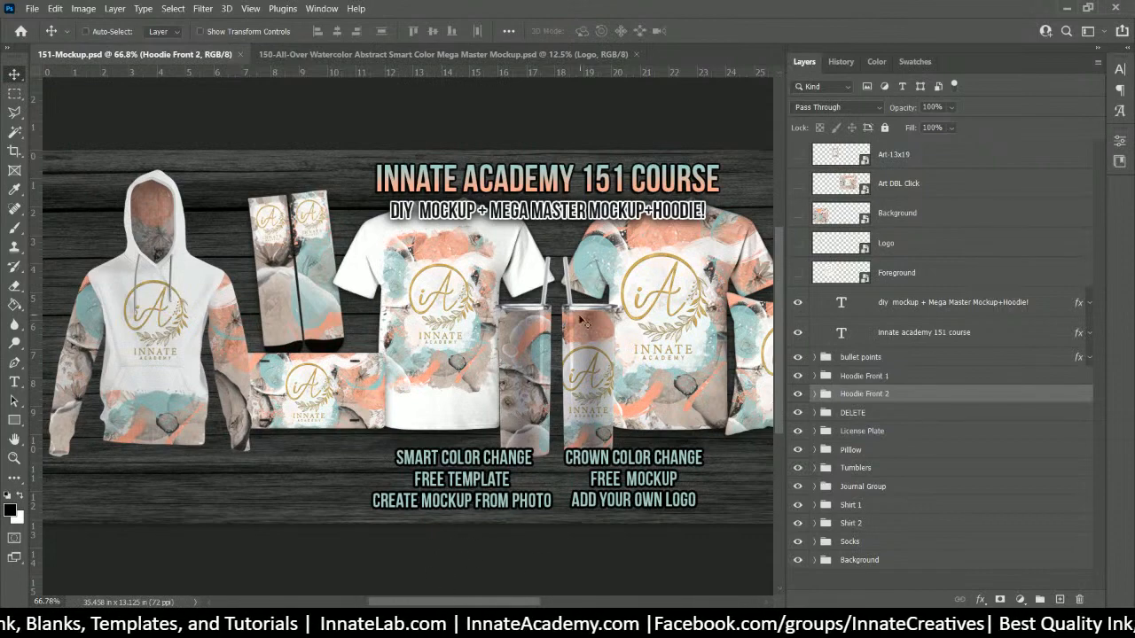
scroll(581, 327, right, 8)
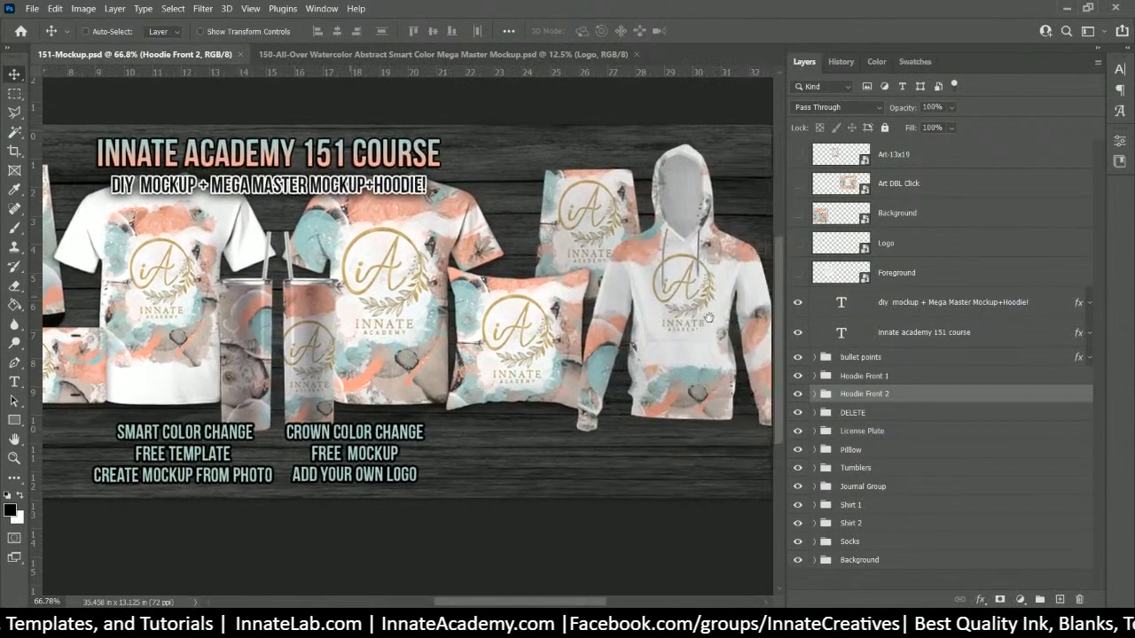
scroll(762, 358, right, 2)
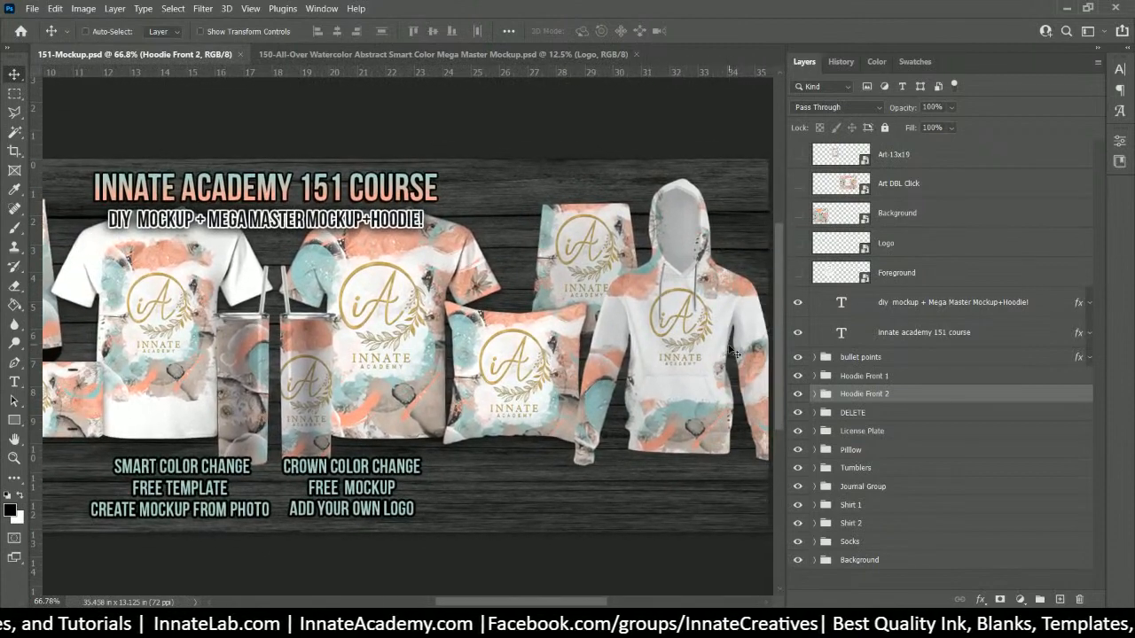
scroll(734, 352, down, 2)
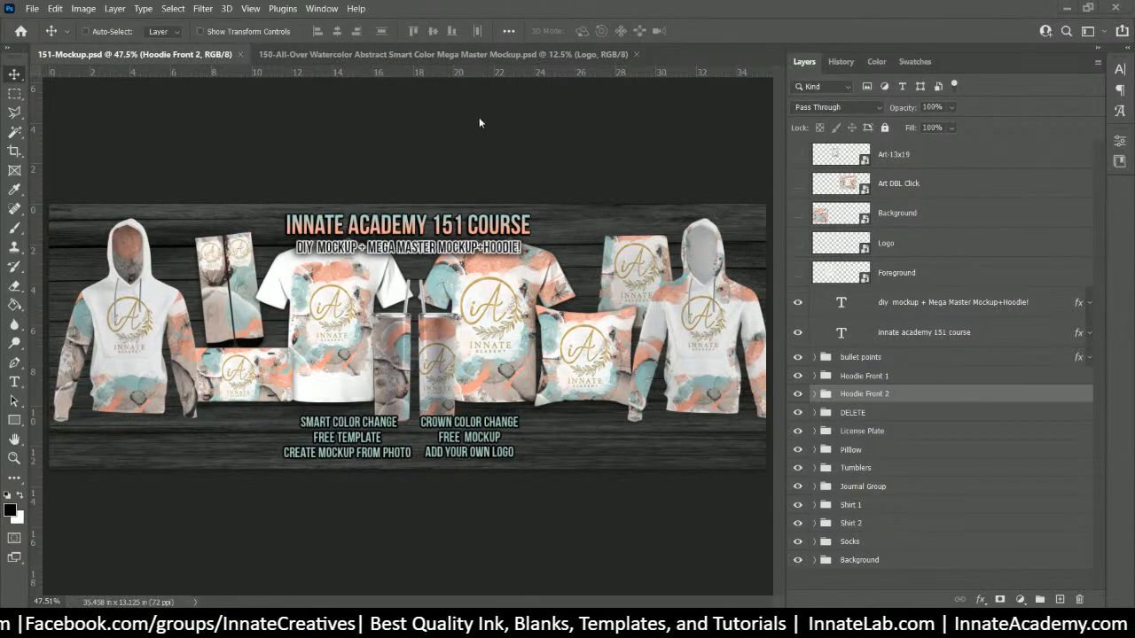
click(473, 55)
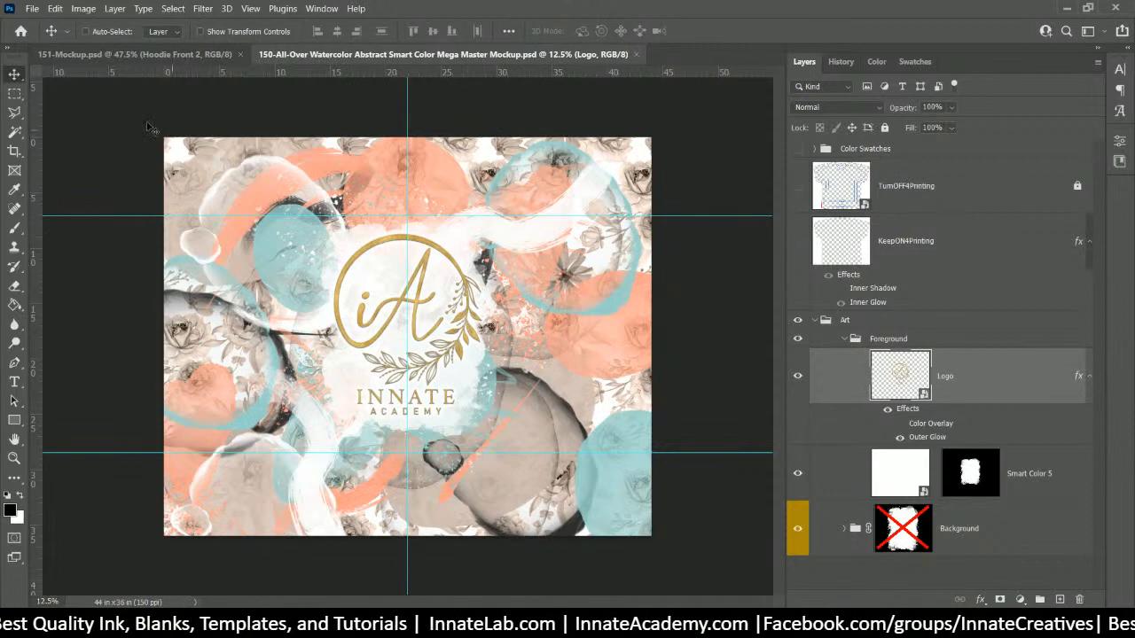
click(133, 54)
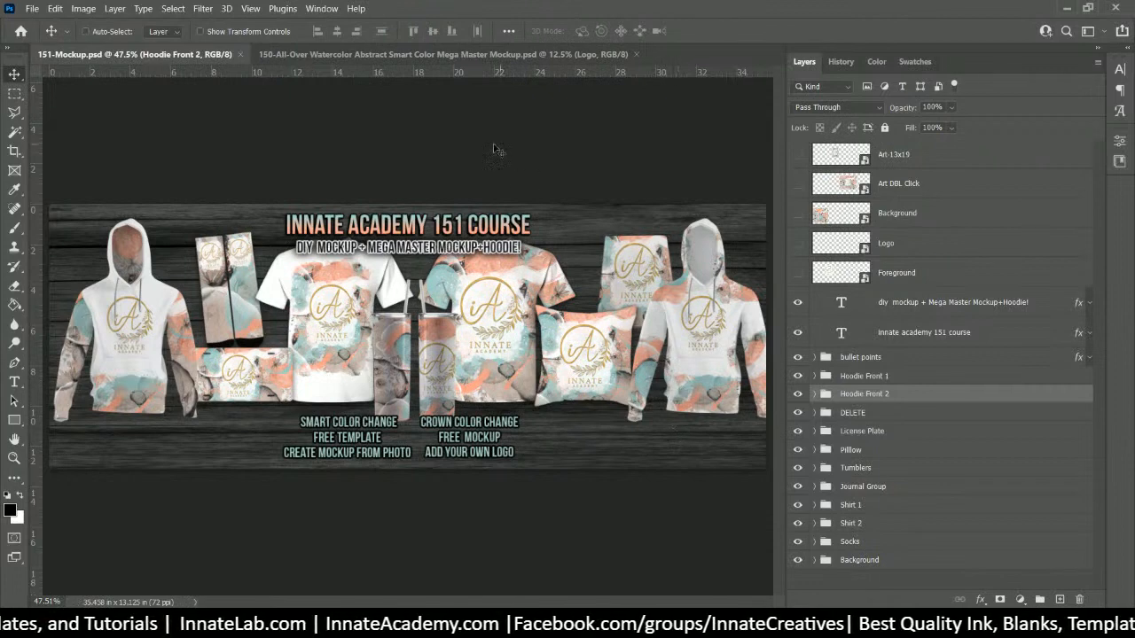
click(427, 55)
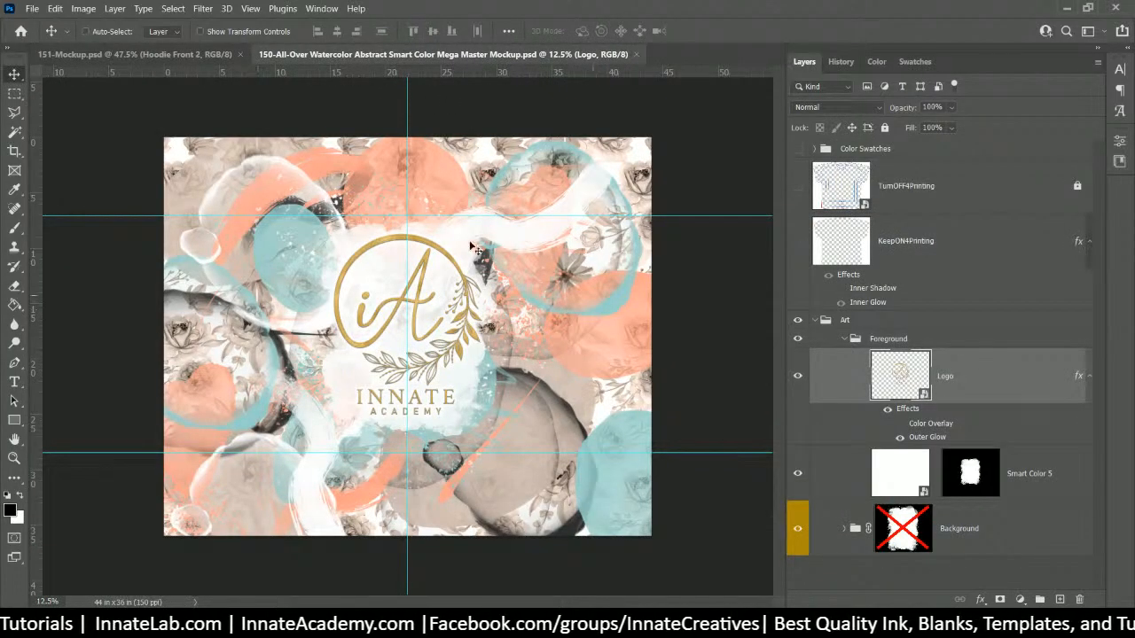
Step: Preview the KeepON4Printing and TurnOFF4Printing shirt template layers over the watercolor artwork, and hide both again
click(962, 258)
click(799, 242)
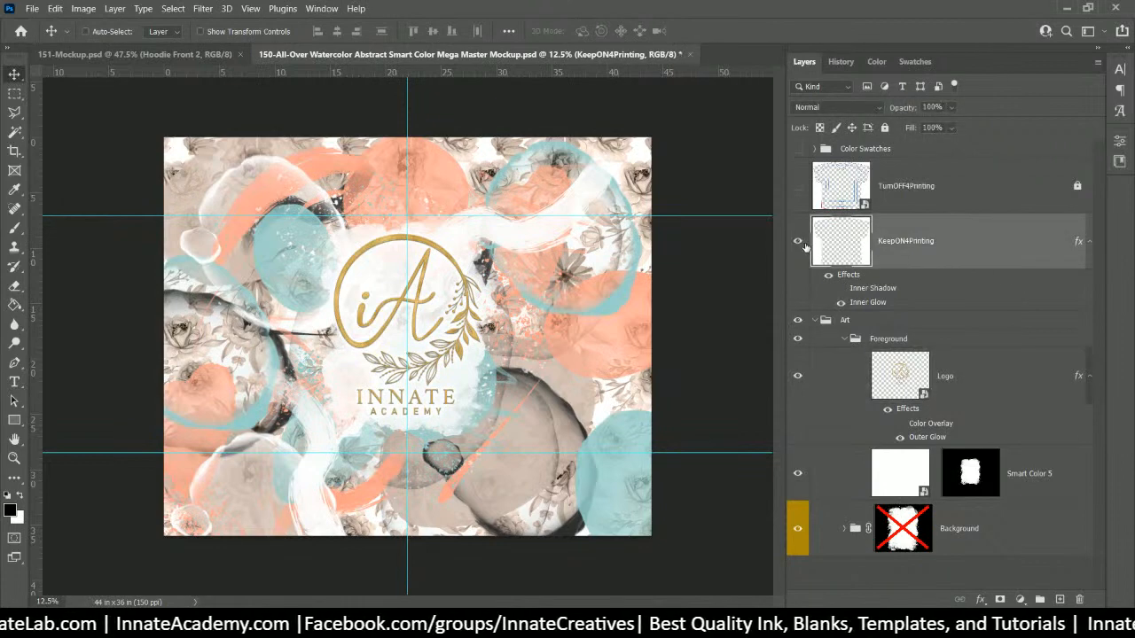
click(797, 187)
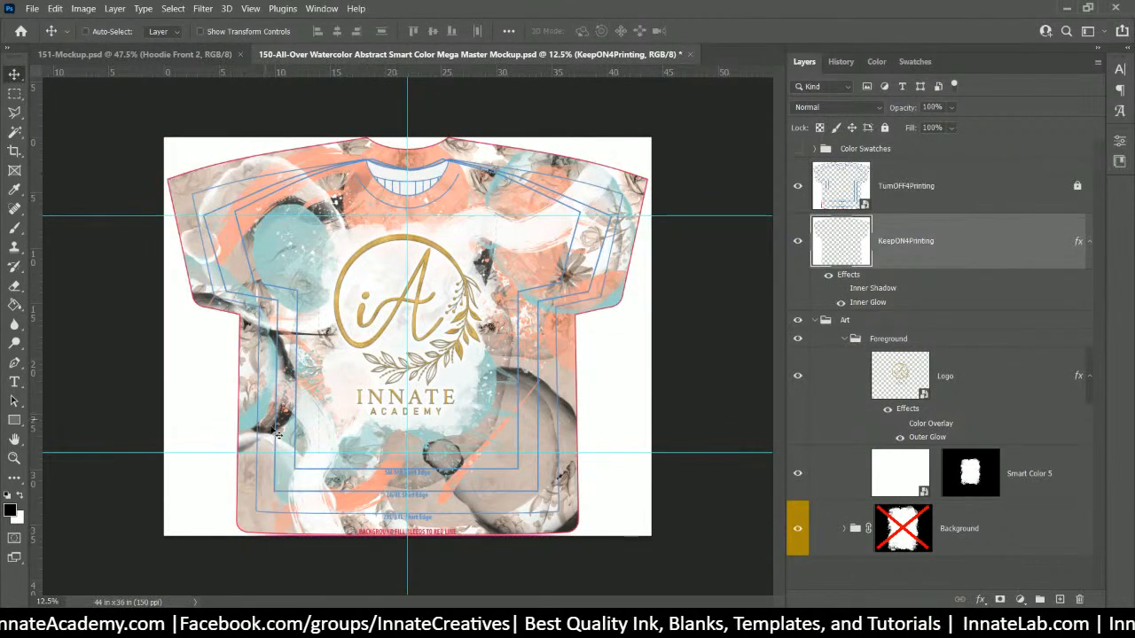
click(797, 186)
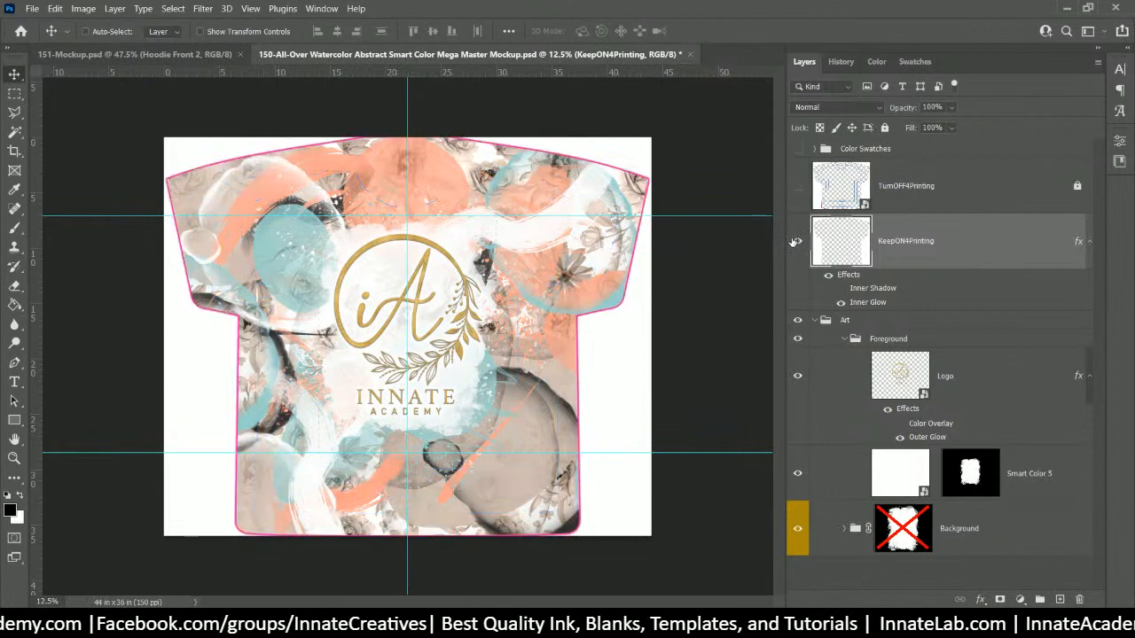
click(797, 241)
Step: Review the Foreground group and Smart Color 5 layer, collapse the Art group, and briefly preview the TurnOFF4Printing layer and Color Swatches group
click(897, 339)
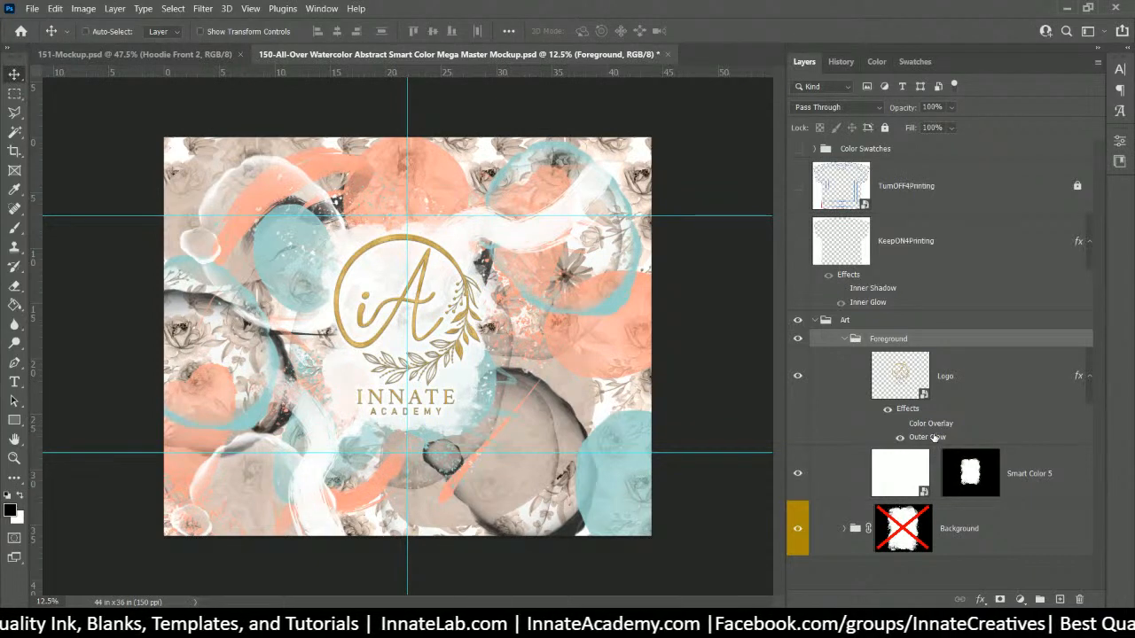
click(1041, 470)
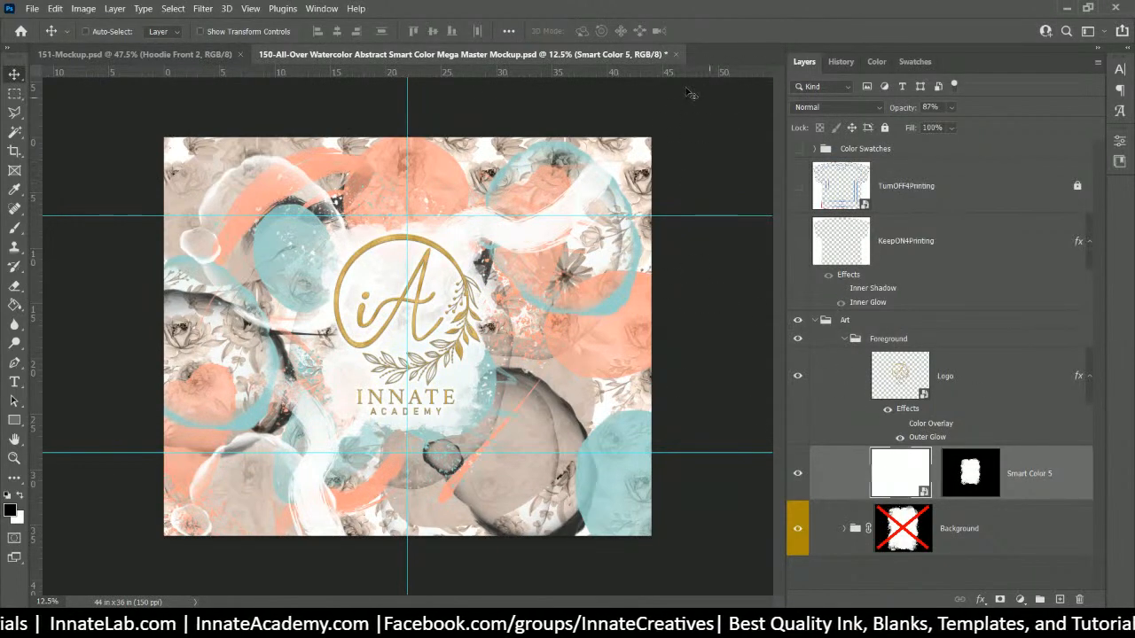
click(860, 324)
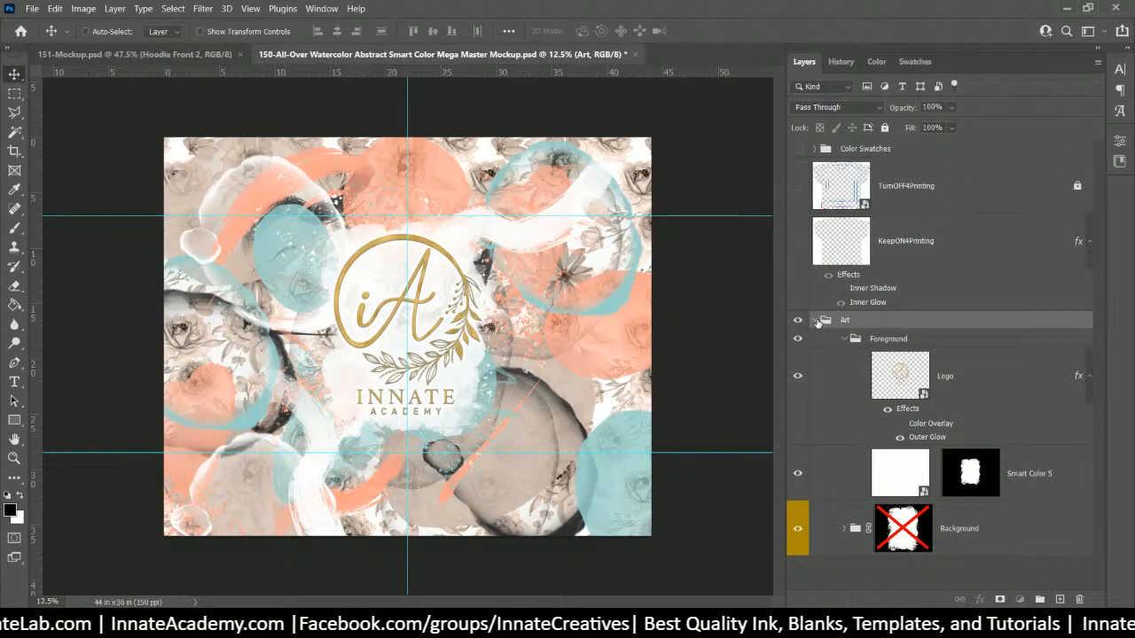
click(816, 321)
click(797, 186)
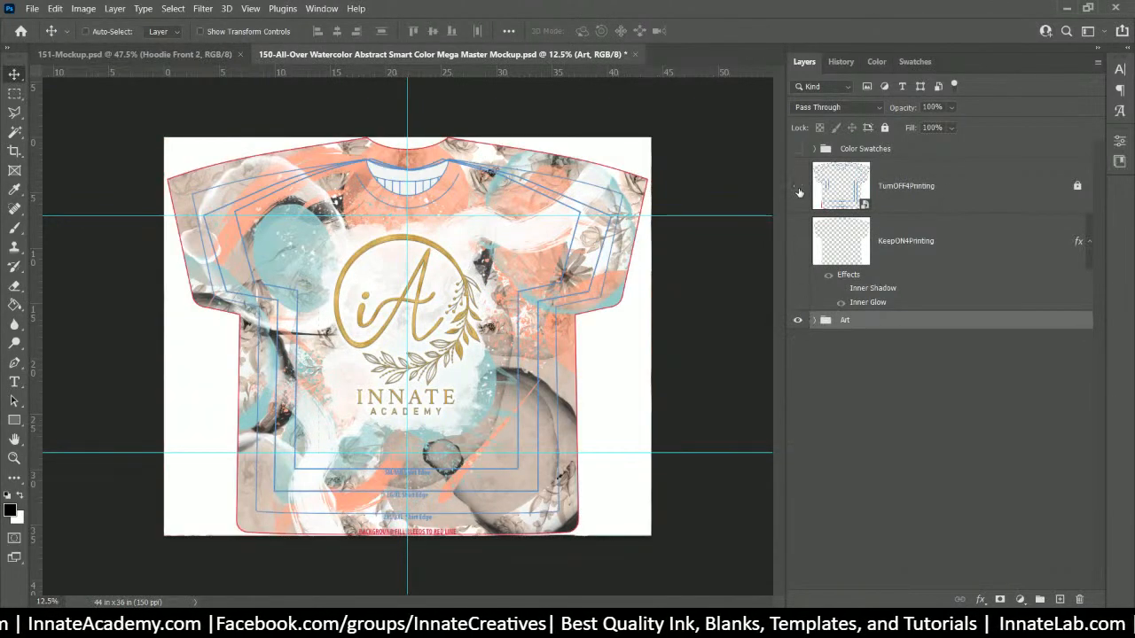
click(797, 186)
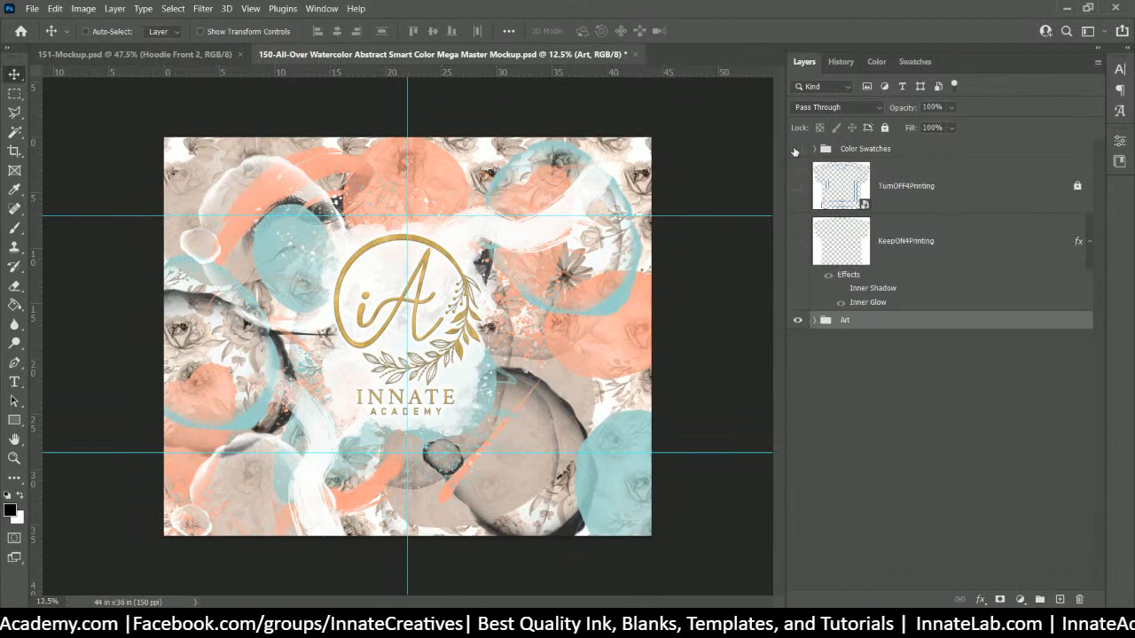
click(797, 148)
click(796, 148)
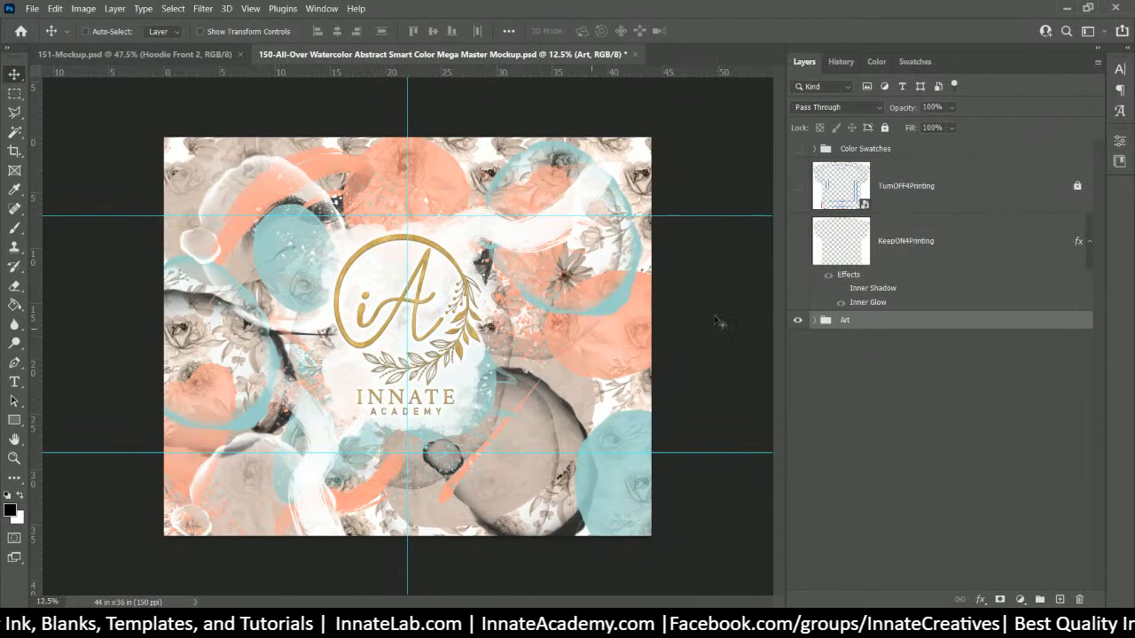
Step: Expand the Art group together with its Foreground and Background subgroups to show their layers
click(814, 322)
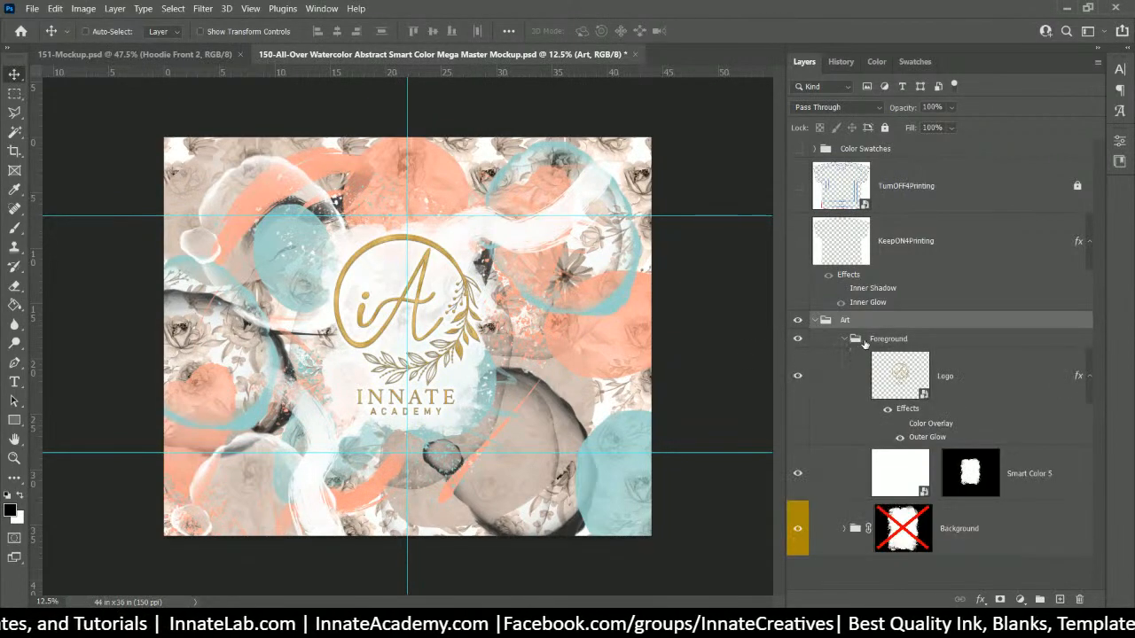
click(844, 341)
click(844, 341)
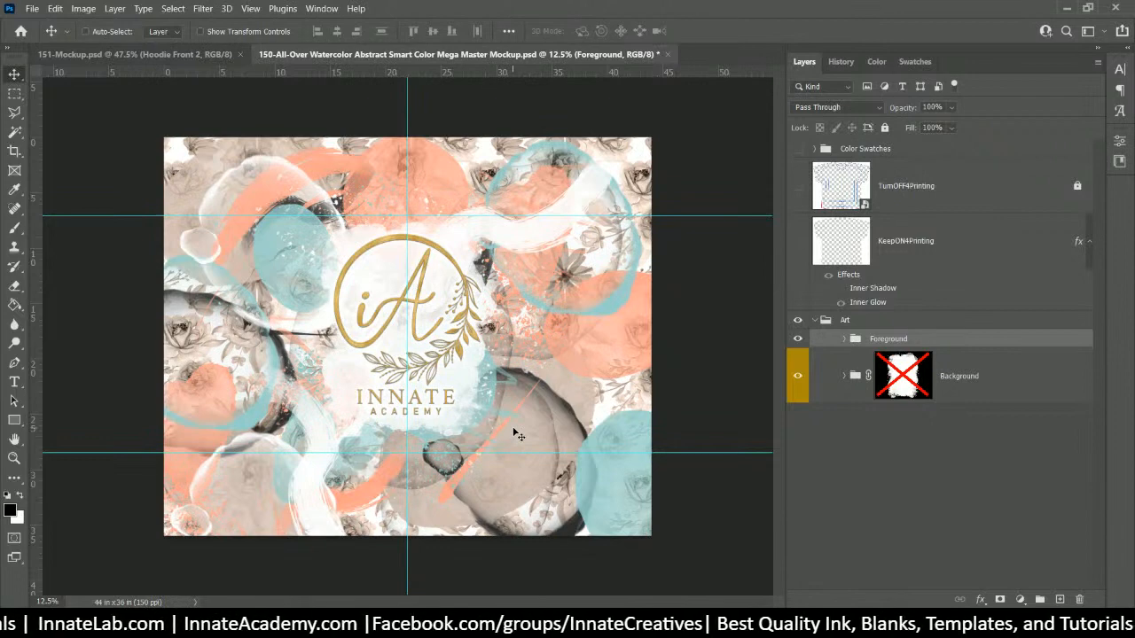
click(845, 377)
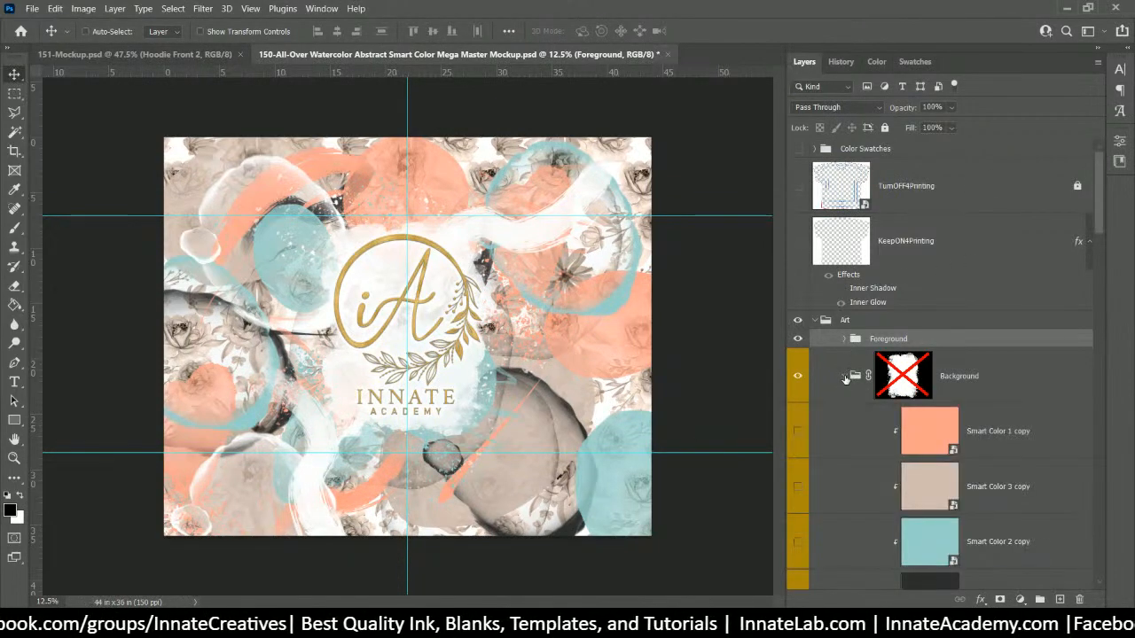
click(843, 339)
Step: Duplicate the masked Smart Color 5 layer within the Foreground group of the same document
click(1002, 476)
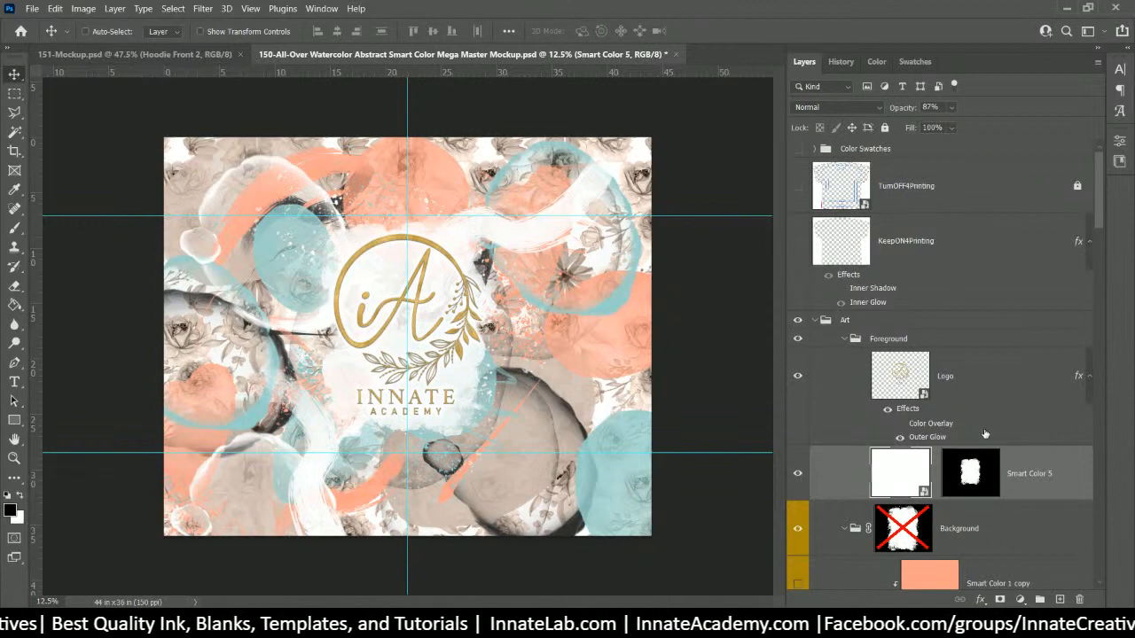
click(973, 470)
scroll(975, 476, down, 1)
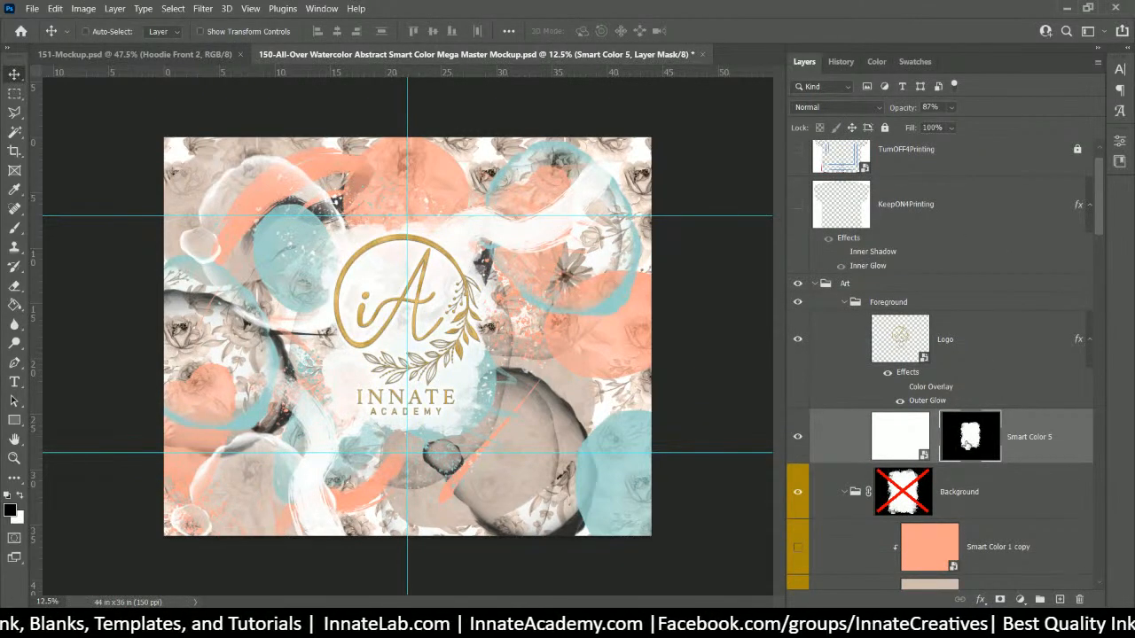
key(ctrl+2)
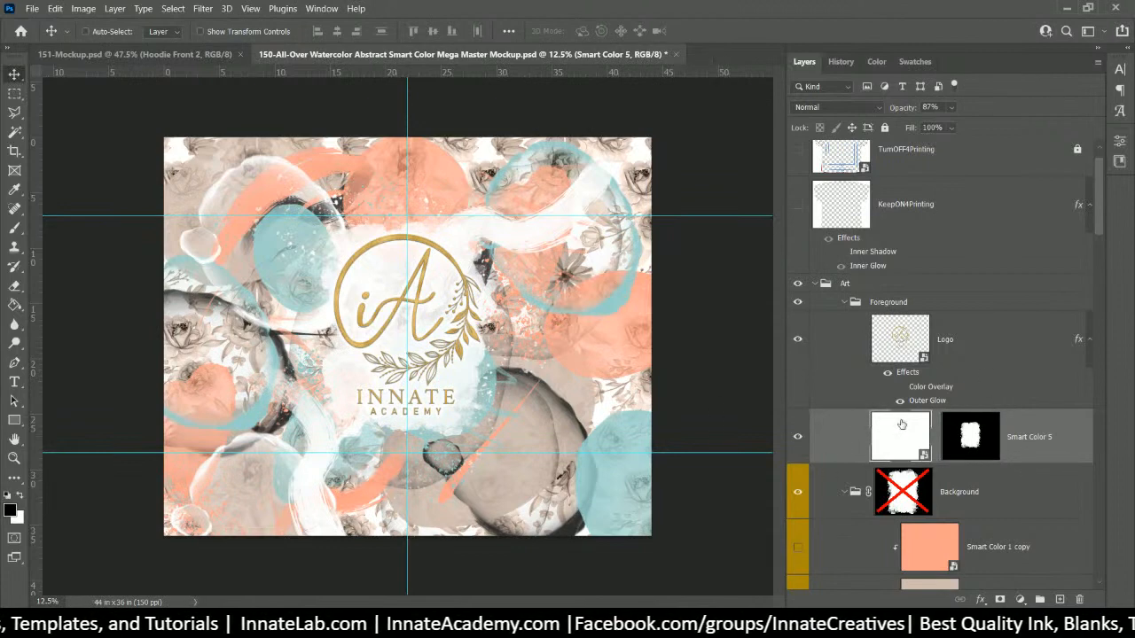
right_click(1060, 436)
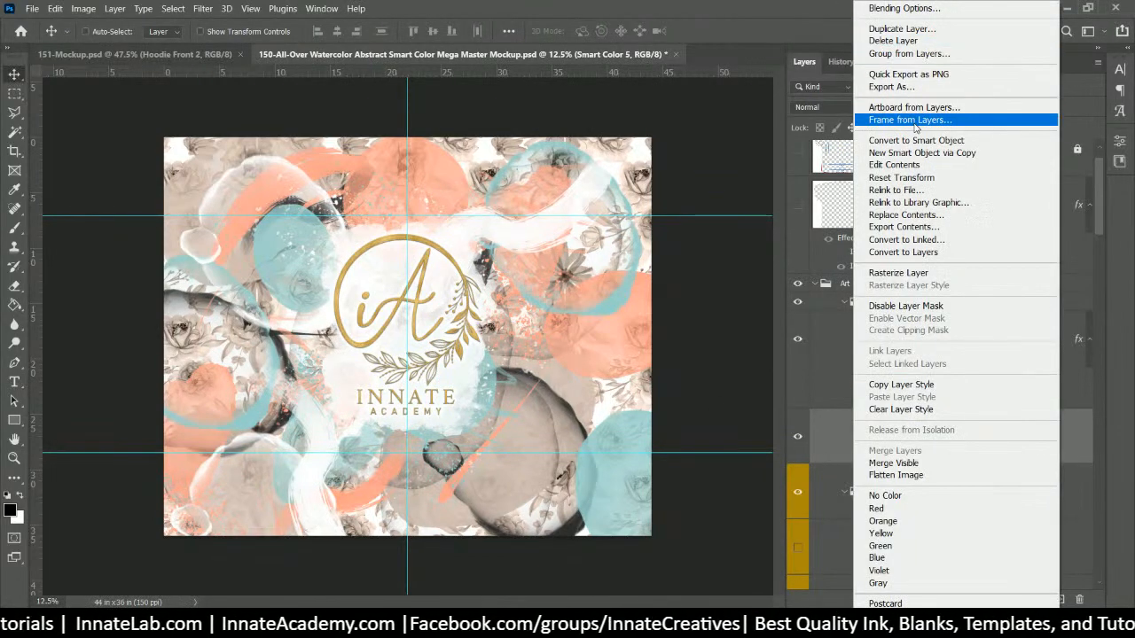
click(895, 41)
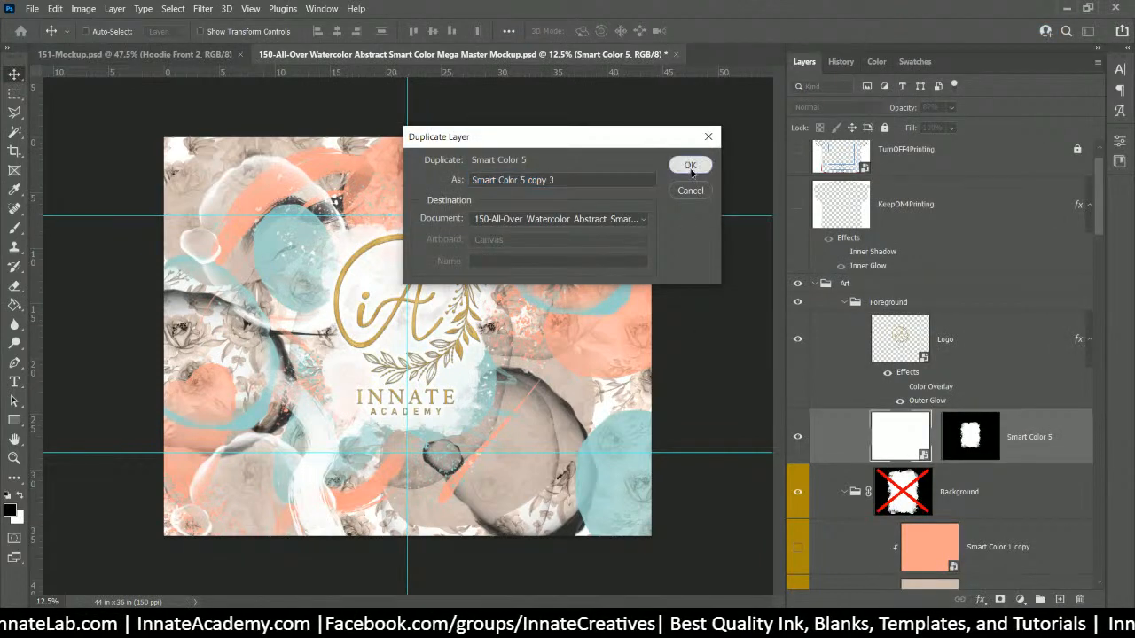
click(689, 166)
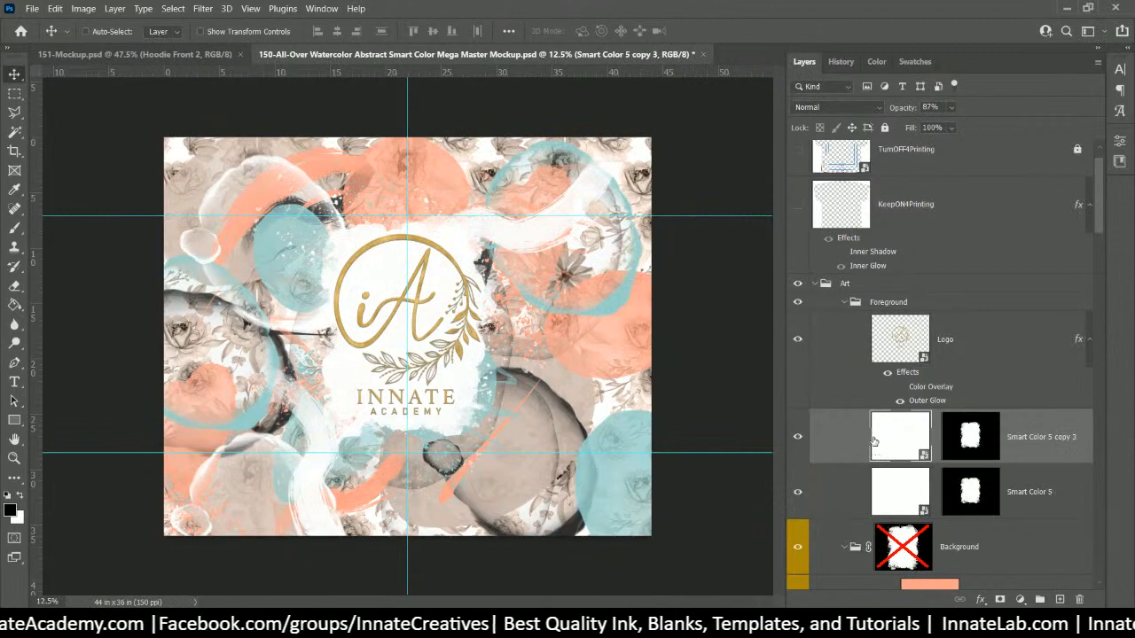
Step: Rasterize the duplicated Smart Color 5 layer and apply its layer mask permanently
right_click(968, 431)
click(968, 432)
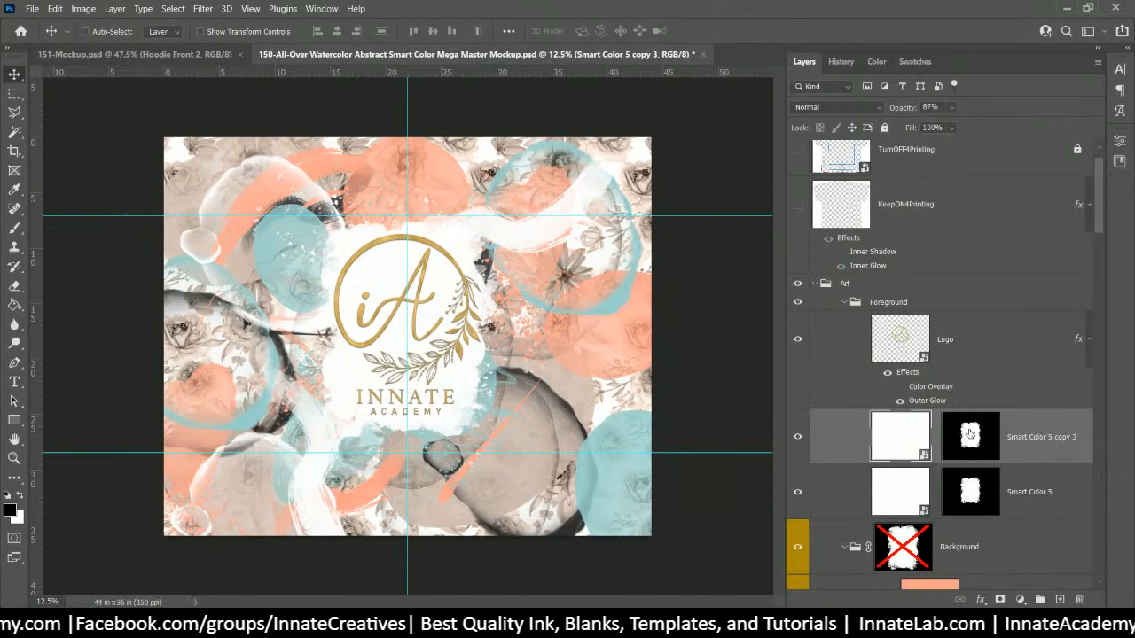
scroll(968, 431, down, 2)
right_click(966, 387)
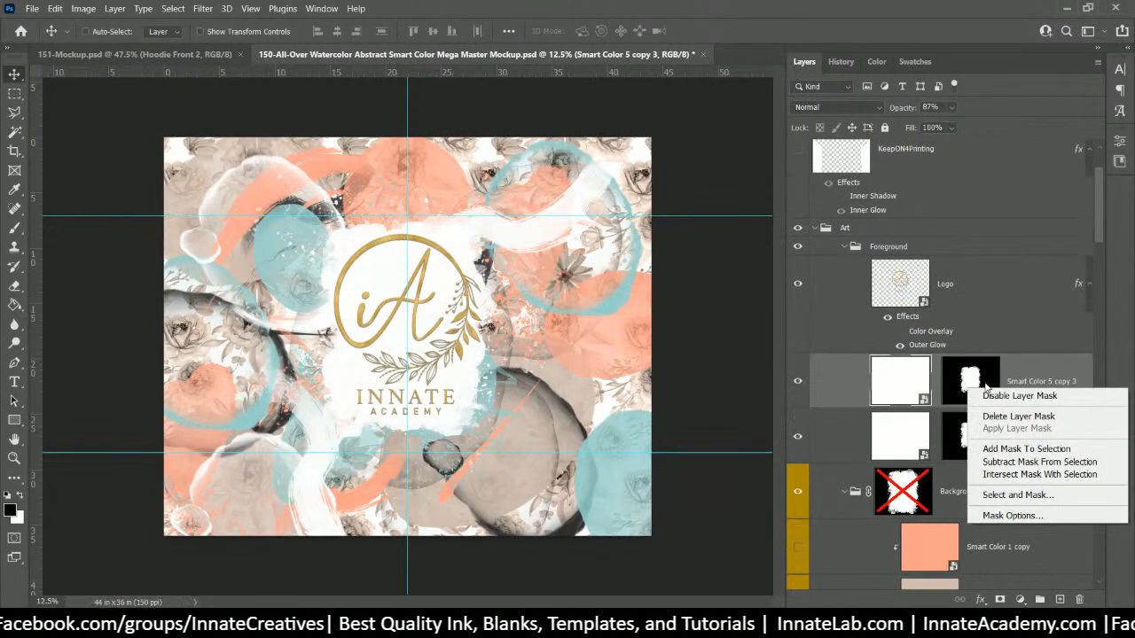
click(920, 380)
right_click(883, 381)
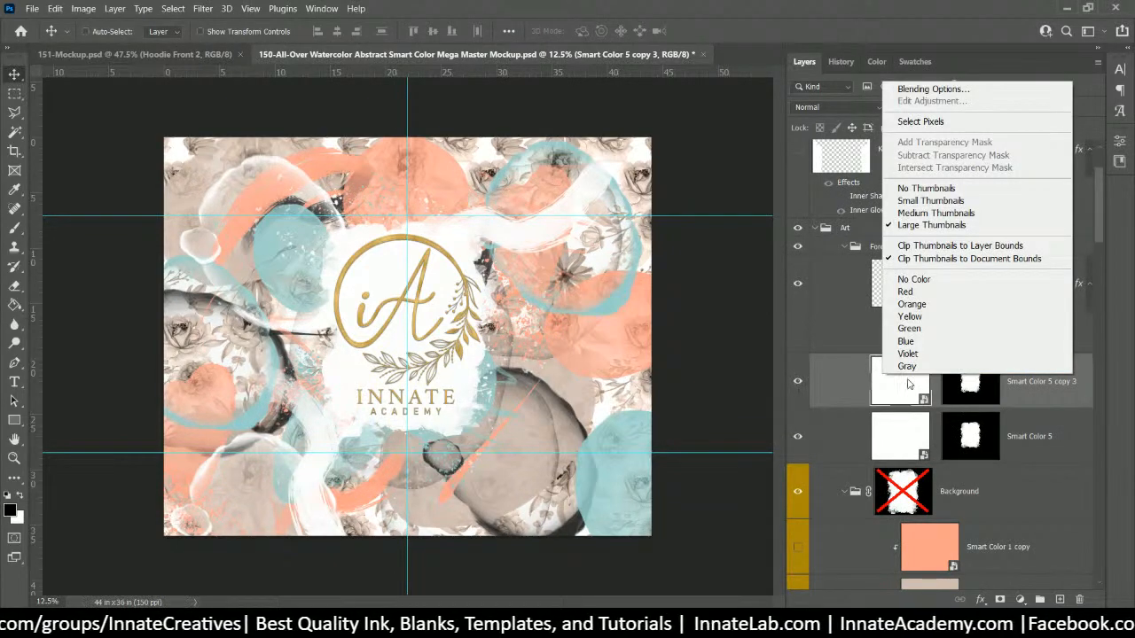
right_click(909, 390)
right_click(830, 383)
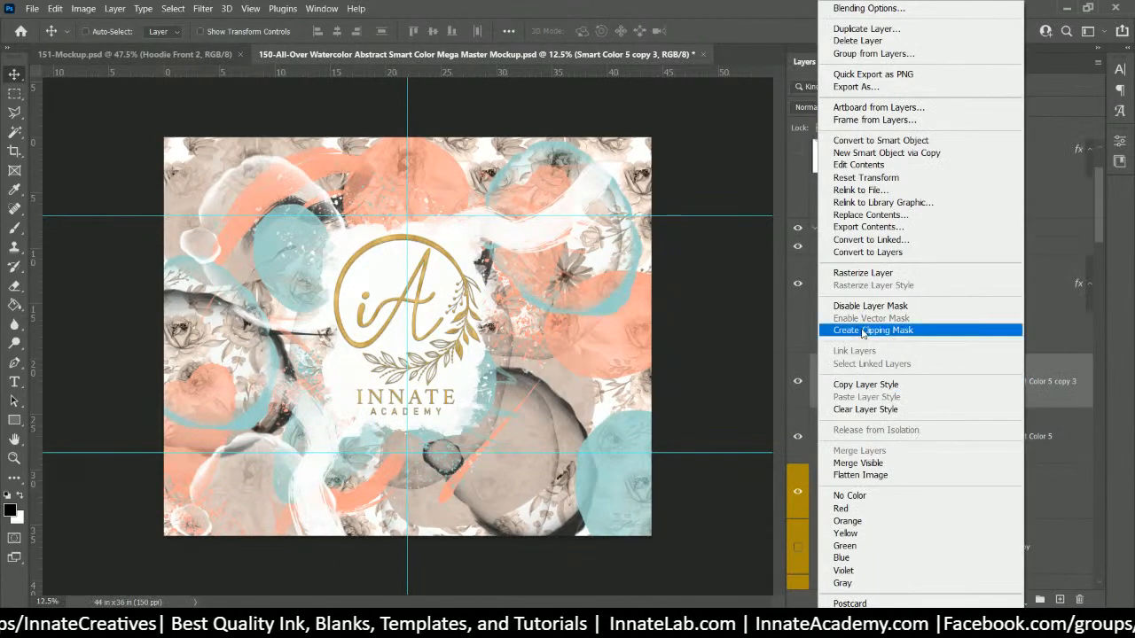
click(862, 273)
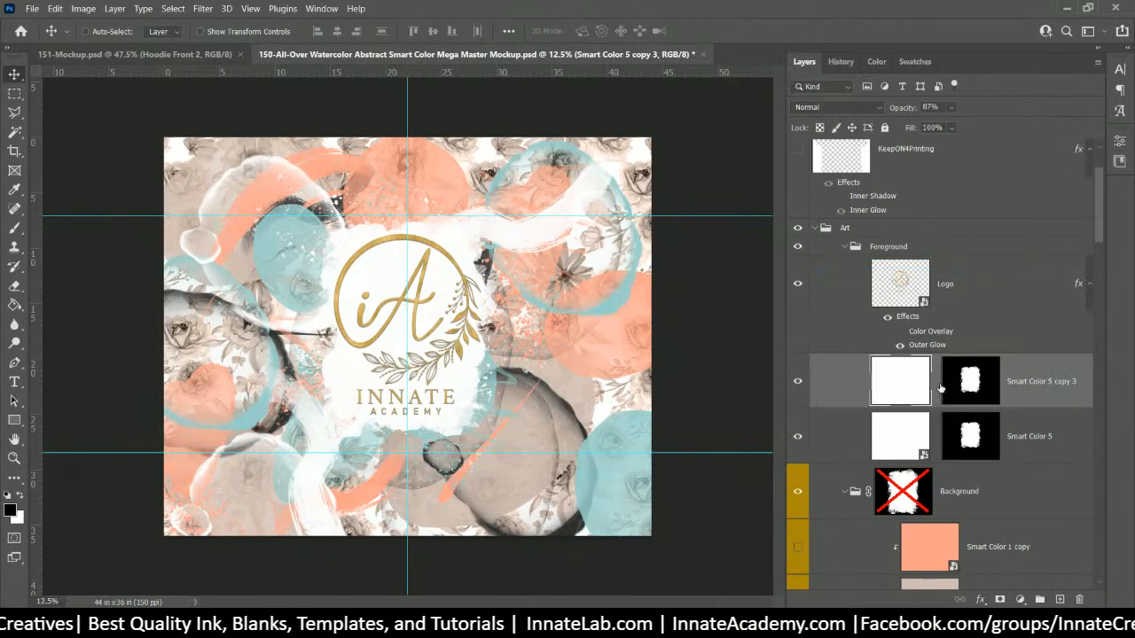
right_click(975, 384)
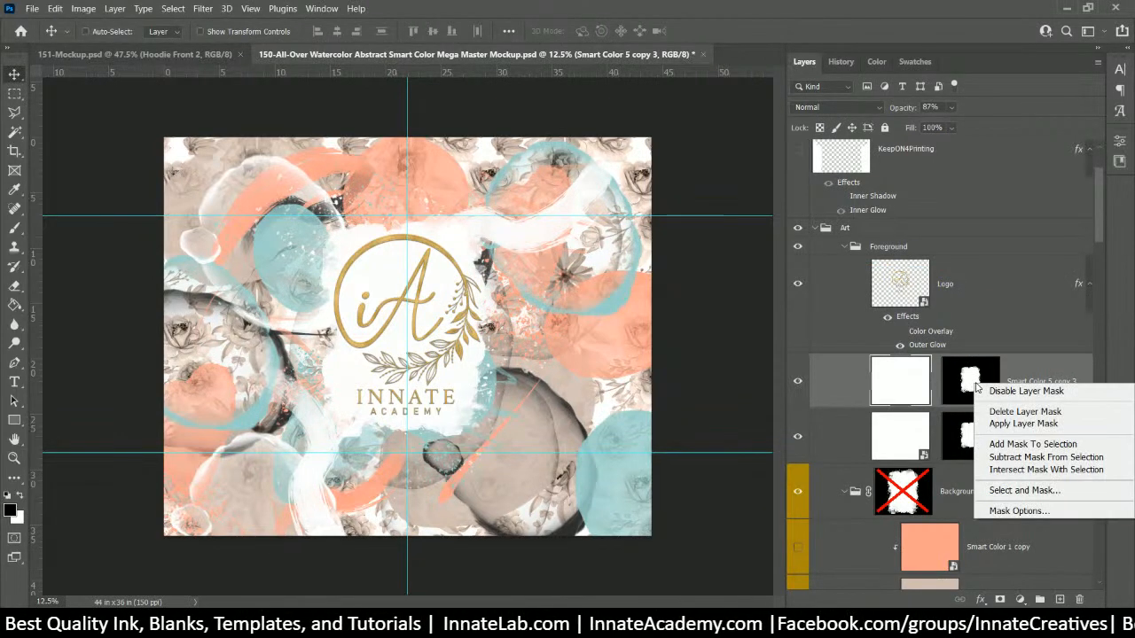
click(1023, 423)
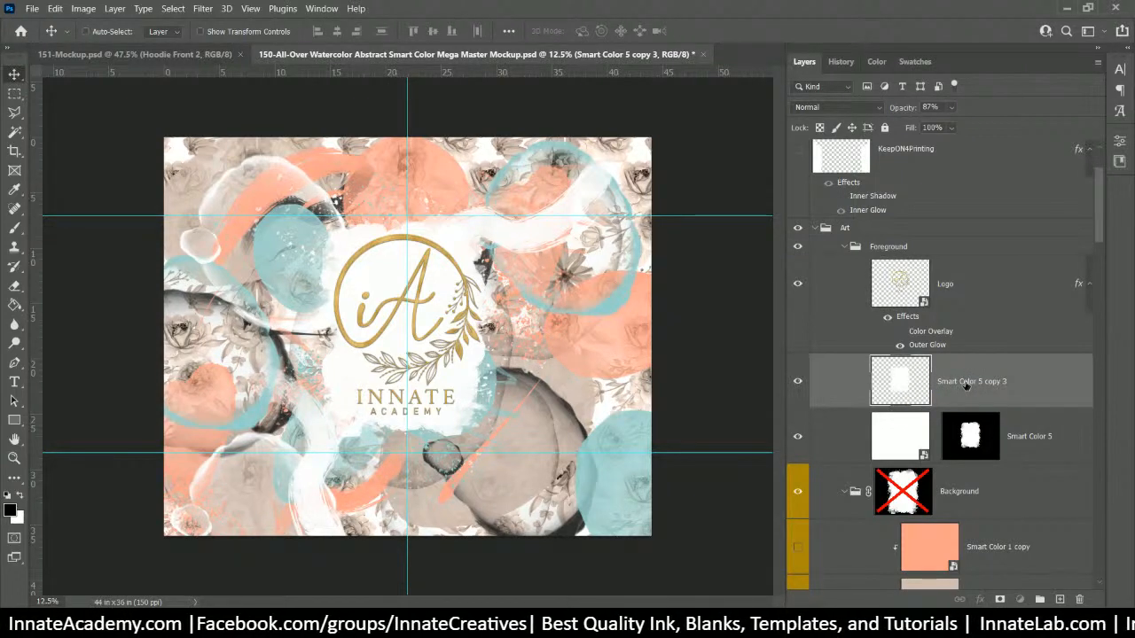
Step: Move the rasterized Smart Color 5 duplicate out of the Foreground group, directly above the Art group
drag(966, 385, 842, 219)
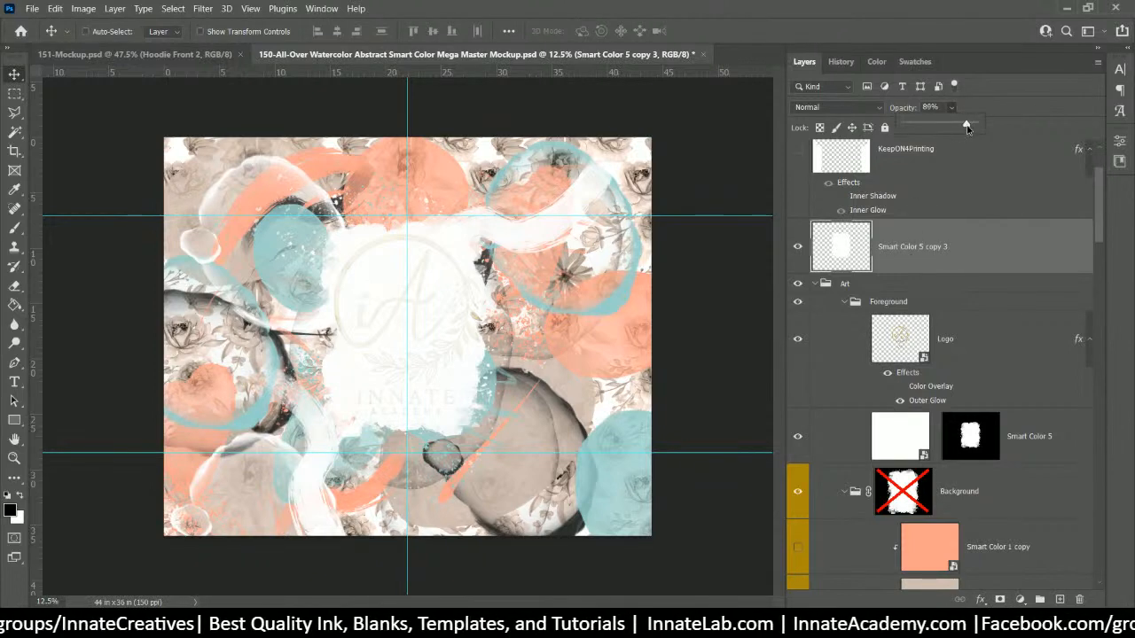
Step: Set the Smart Color 5 copy 3 layer's opacity to 100% and shift its shape slightly to the left
drag(964, 125, 975, 126)
click(886, 250)
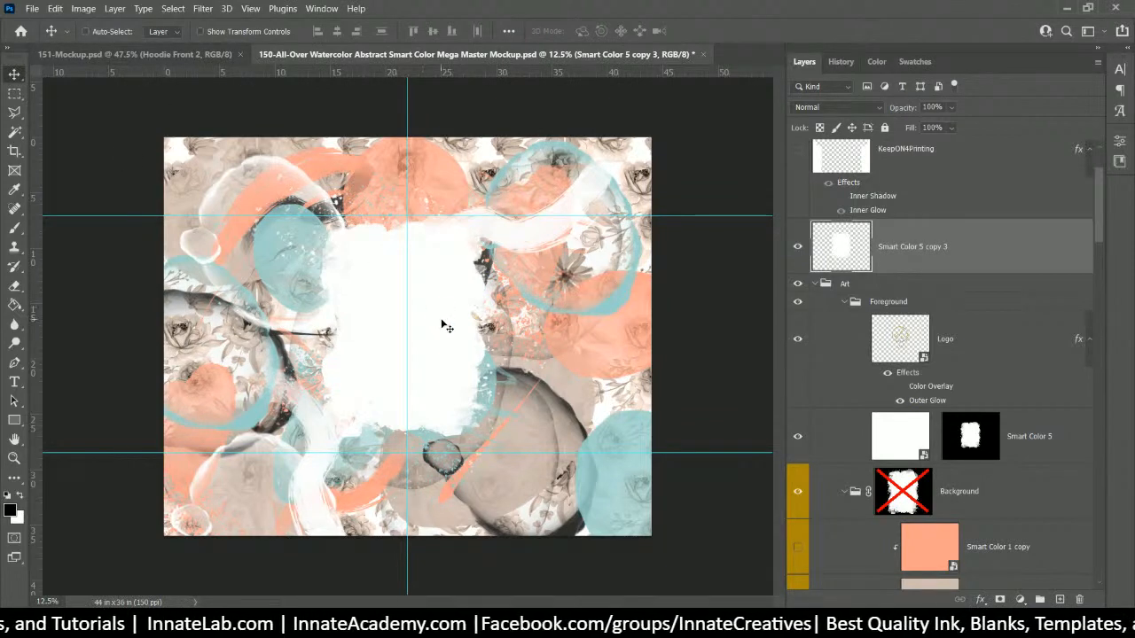
mouse_move(443, 322)
mouse_down()
mouse_move(410, 325)
mouse_move(371, 305)
mouse_move(440, 320)
mouse_move(431, 324)
mouse_up()
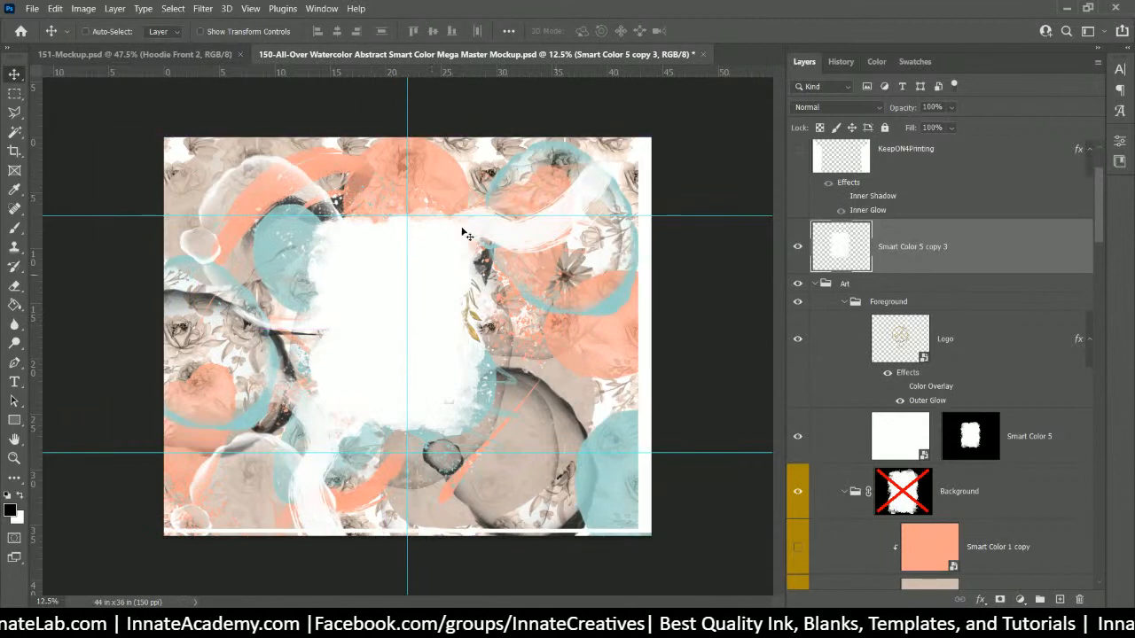
Step: Cut the white brushed shape from Smart Color 5 copy 3, paste it onto its own layer, and delete the leftover layer
click(15, 94)
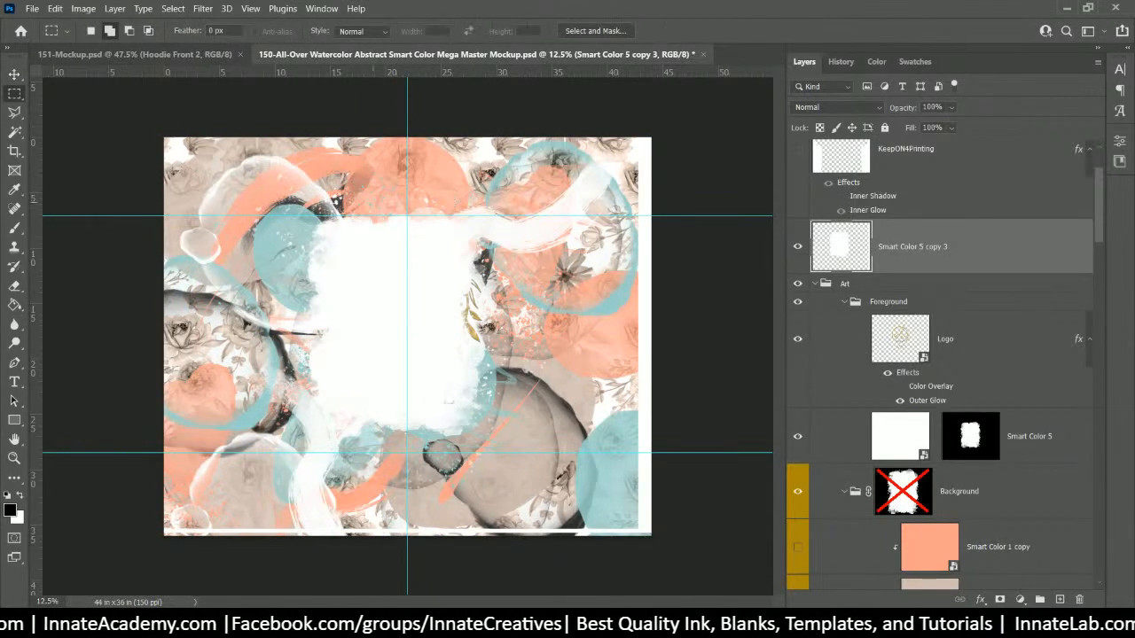
drag(267, 184, 536, 502)
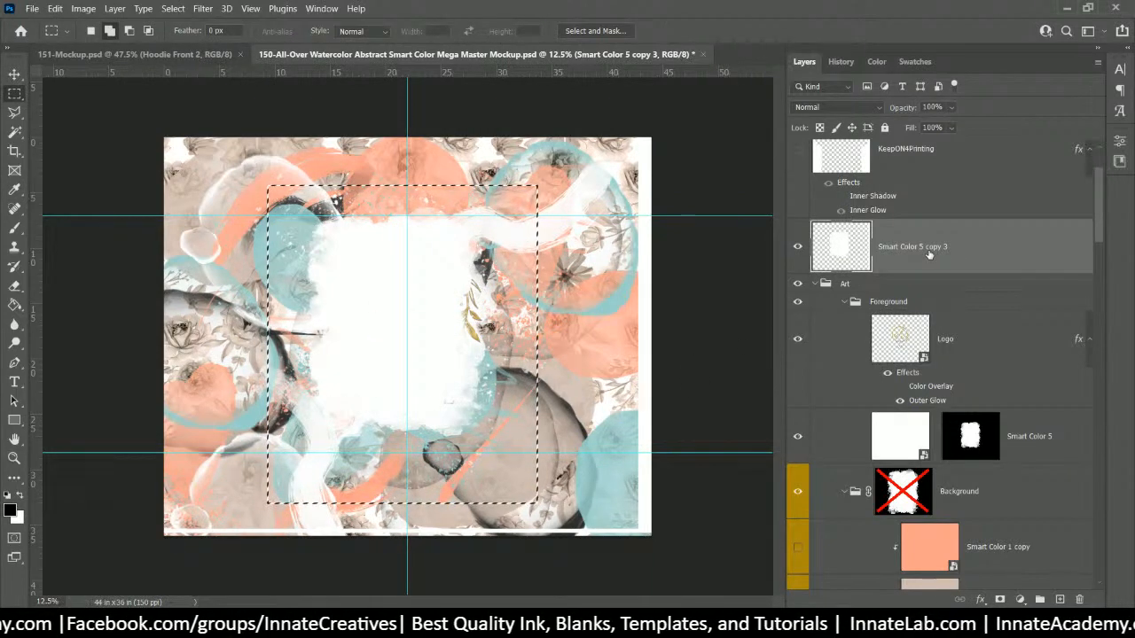
key(Delete)
key(ctrl+d)
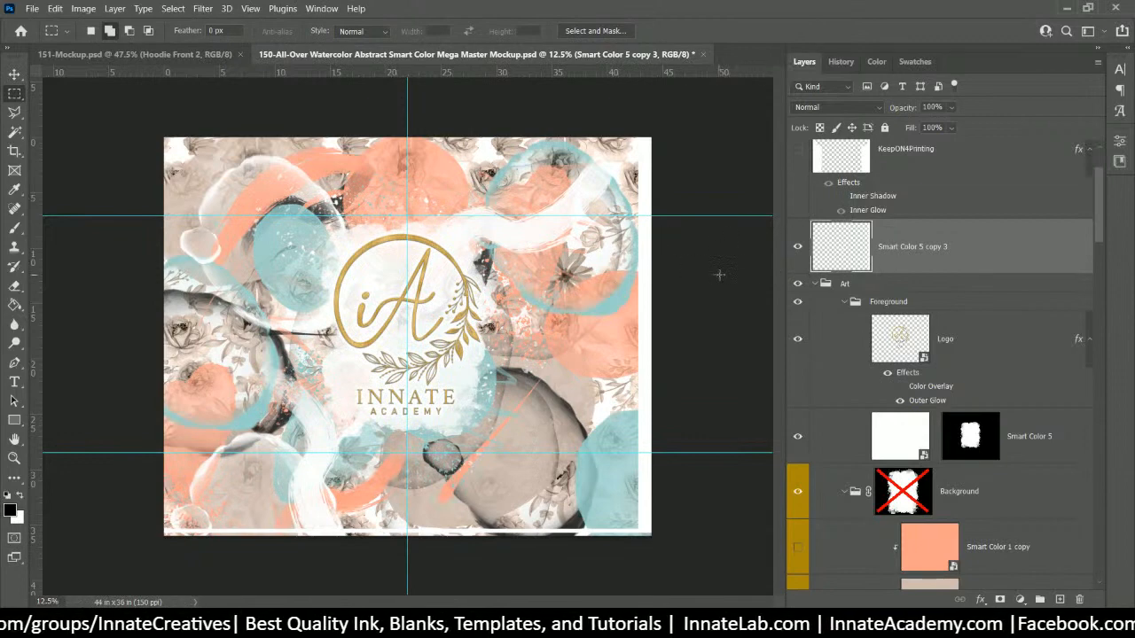
key(ctrl+v)
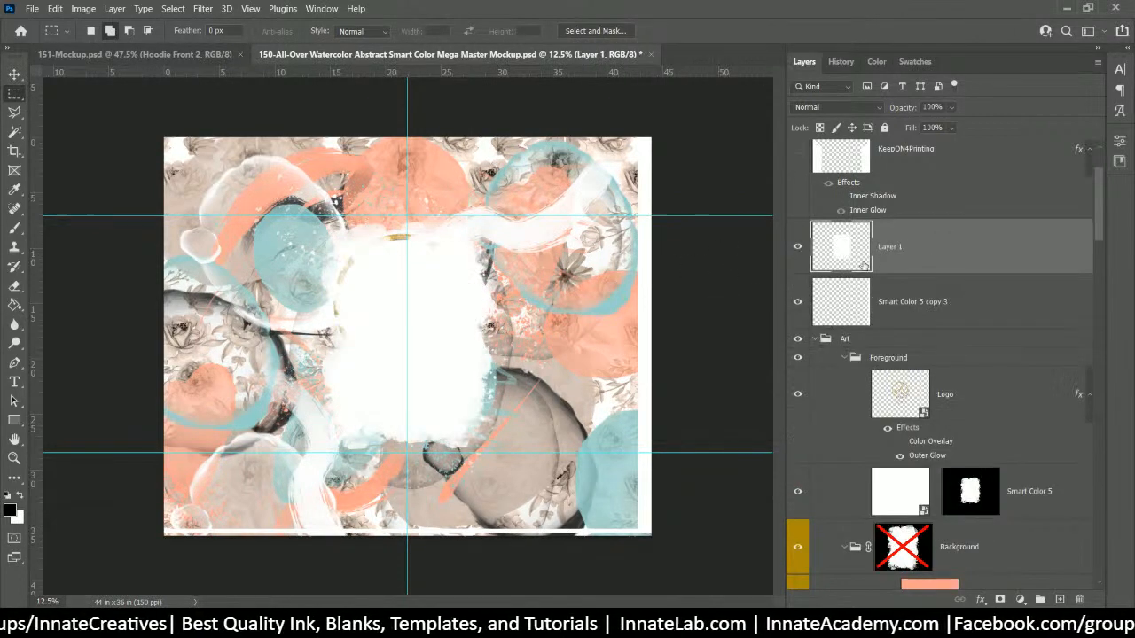
click(969, 303)
key(Delete)
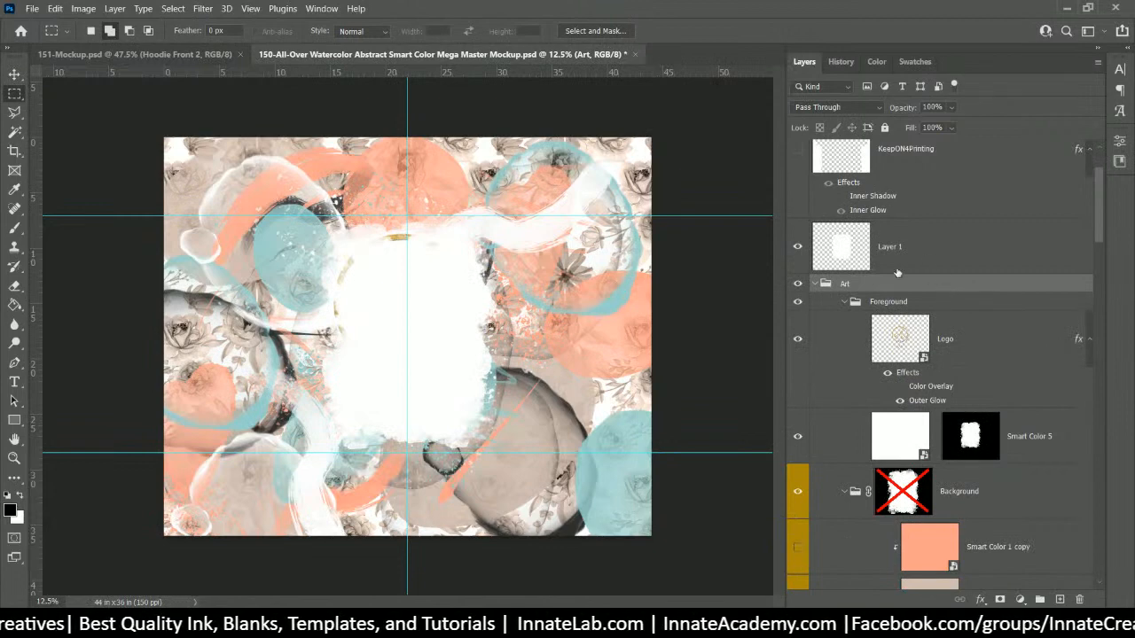
Step: Move the pasted white shape on Layer 1 to the upper-left area of the artwork
click(866, 258)
click(14, 75)
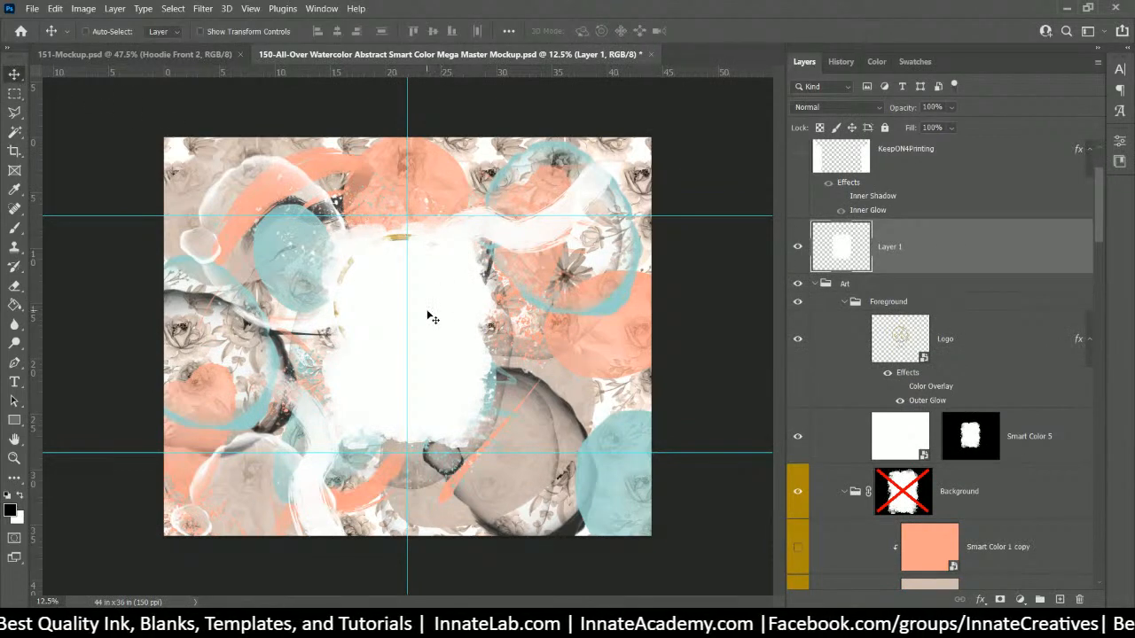
drag(433, 317, 273, 286)
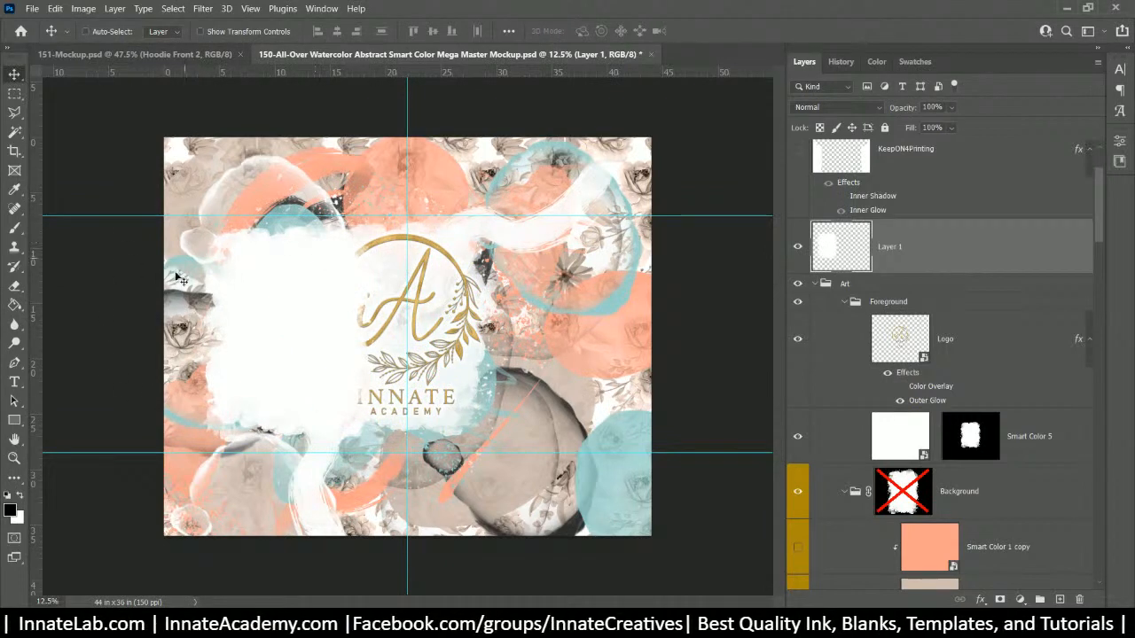
drag(271, 355, 264, 301)
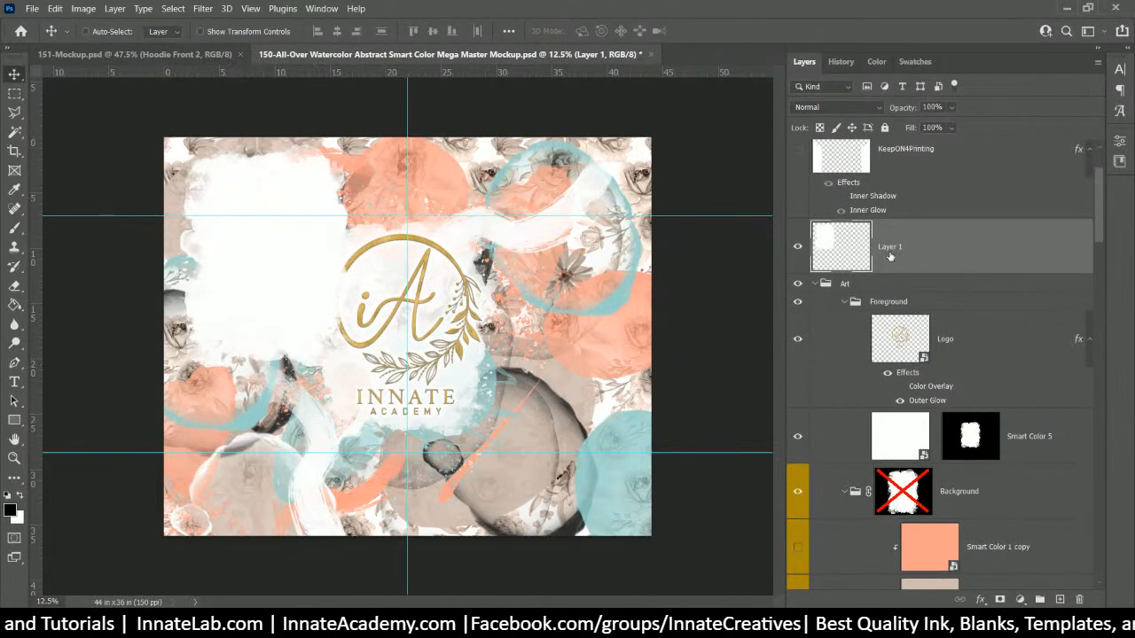
Step: Add a bright cyan Solid Color fill layer at the top of the Art group, above the Foreground subgroup
scroll(889, 262, up, 1)
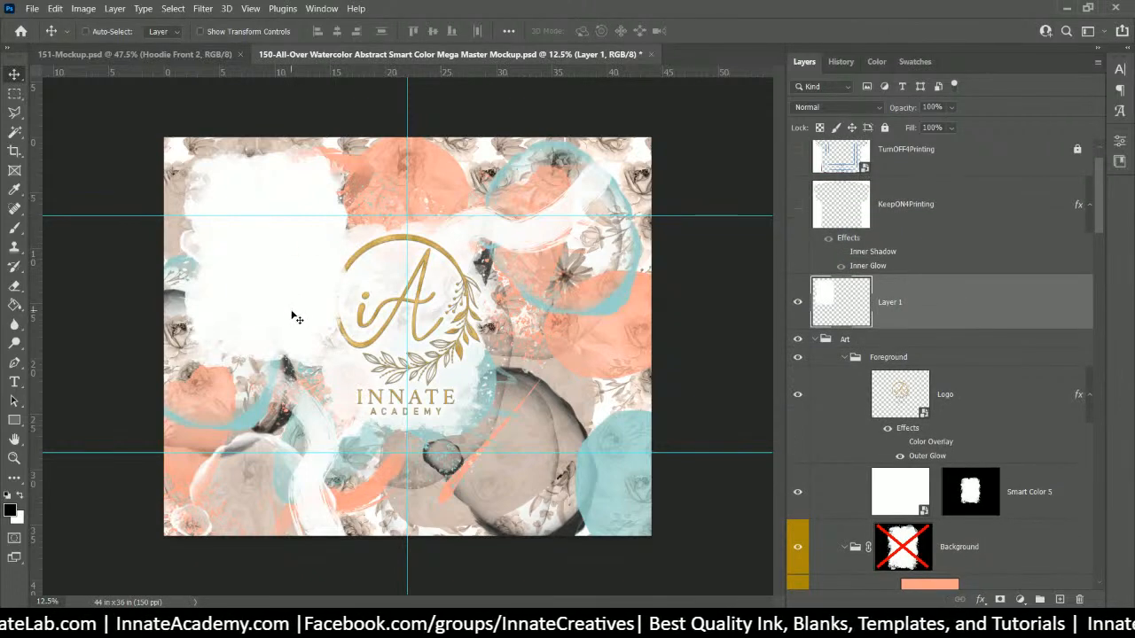
click(880, 340)
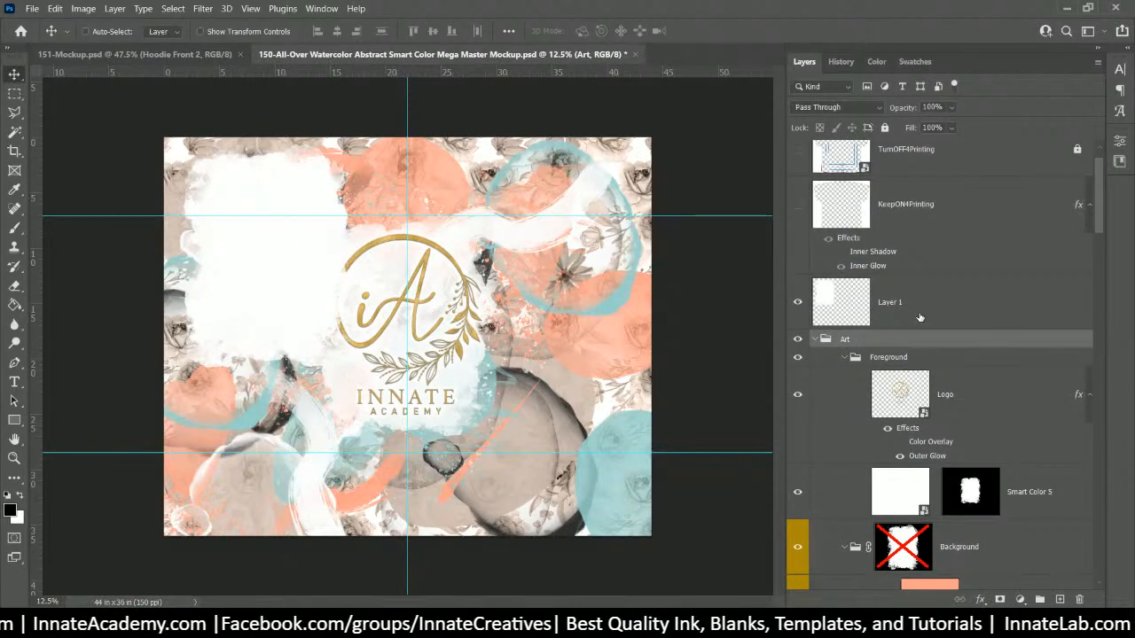
click(919, 317)
click(872, 342)
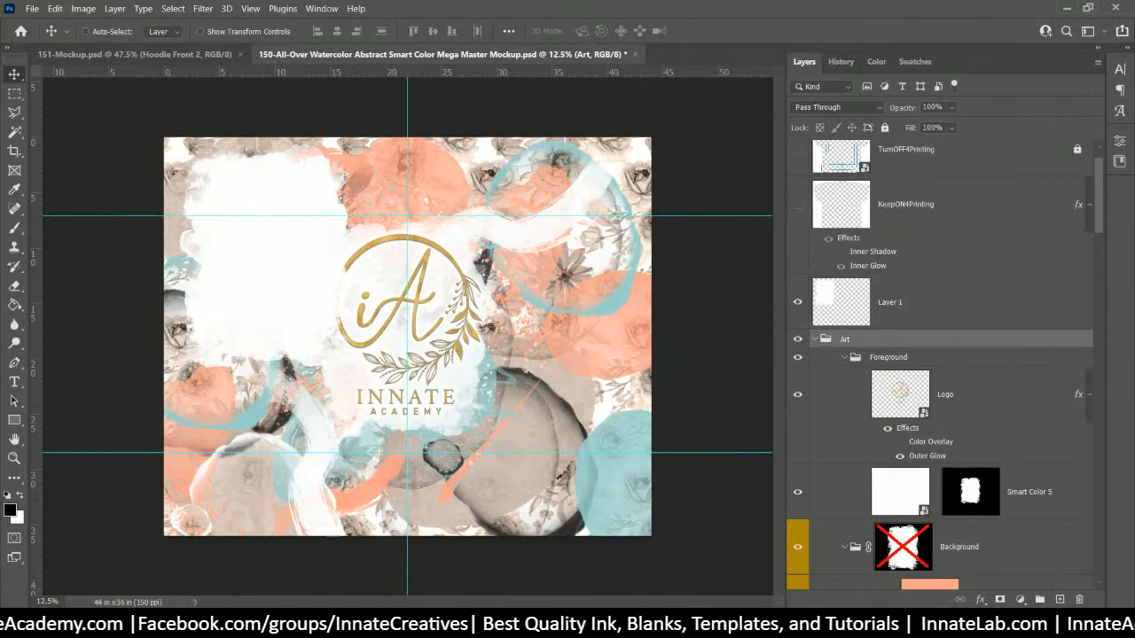
click(999, 600)
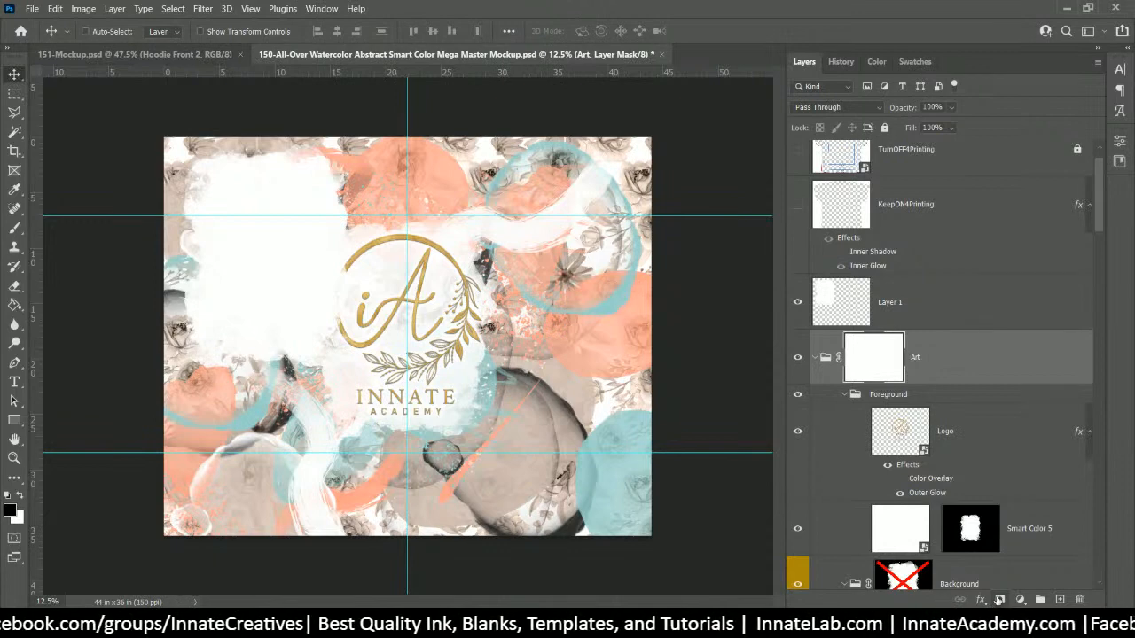
key(ctrl+z)
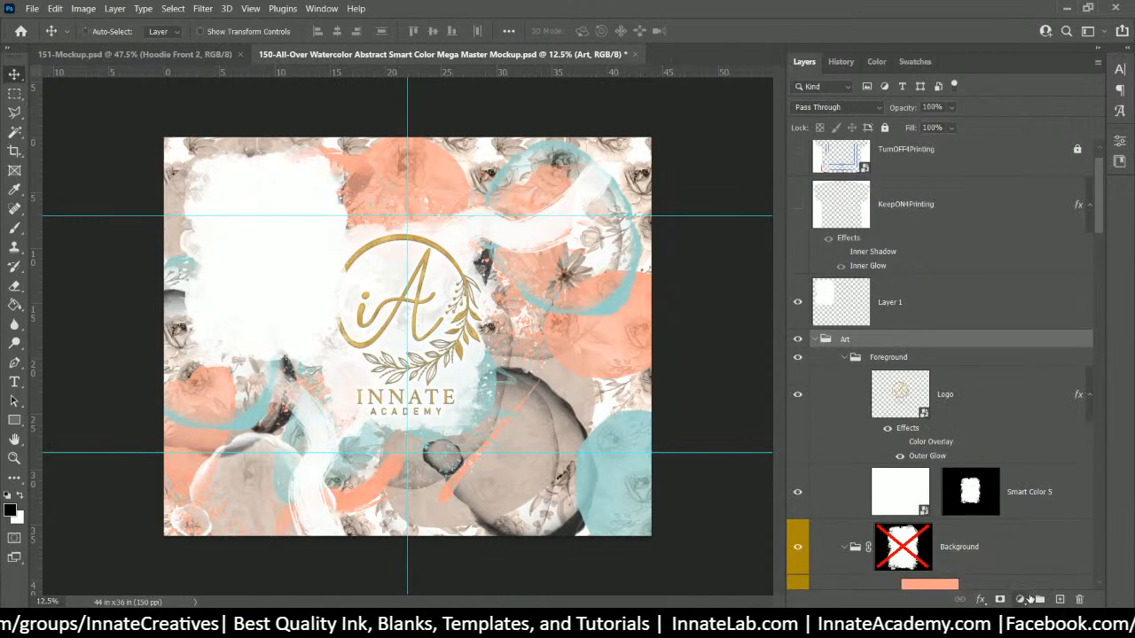
click(1020, 600)
click(1030, 343)
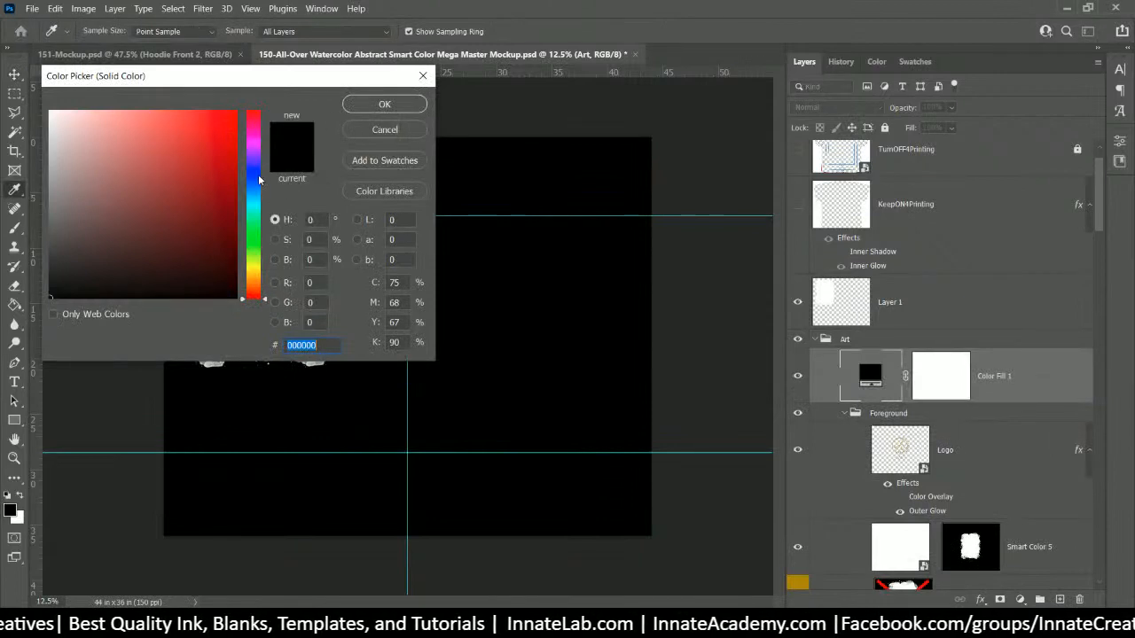
drag(255, 197, 255, 204)
drag(232, 113, 268, 101)
click(384, 103)
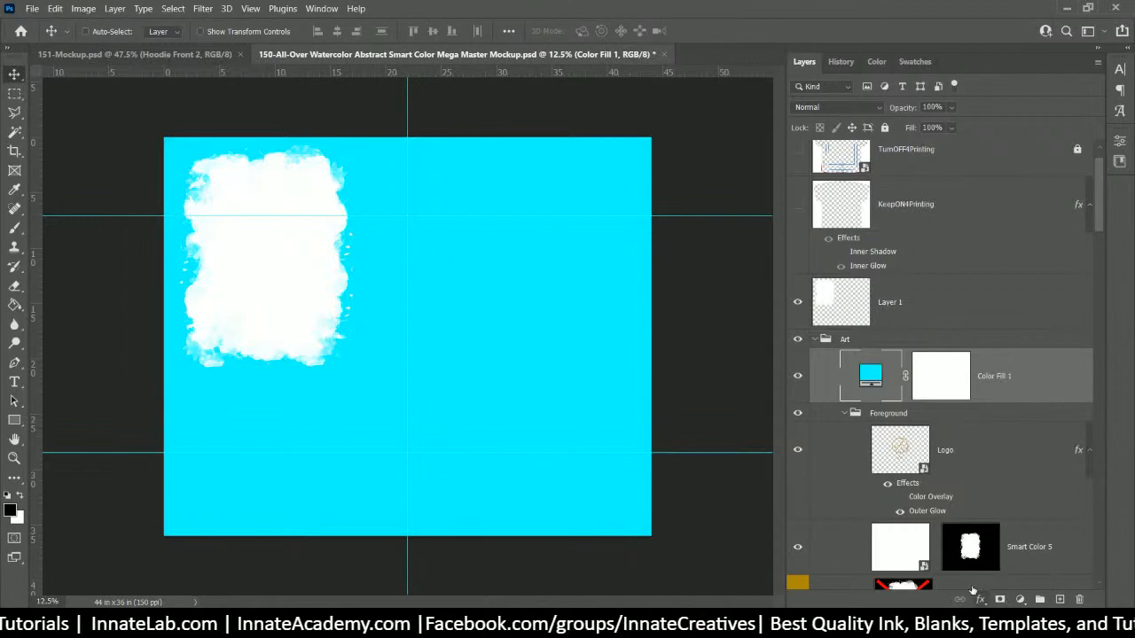
Step: Add a bright red Solid Color fill layer directly above the cyan fill in the Art group
click(1020, 600)
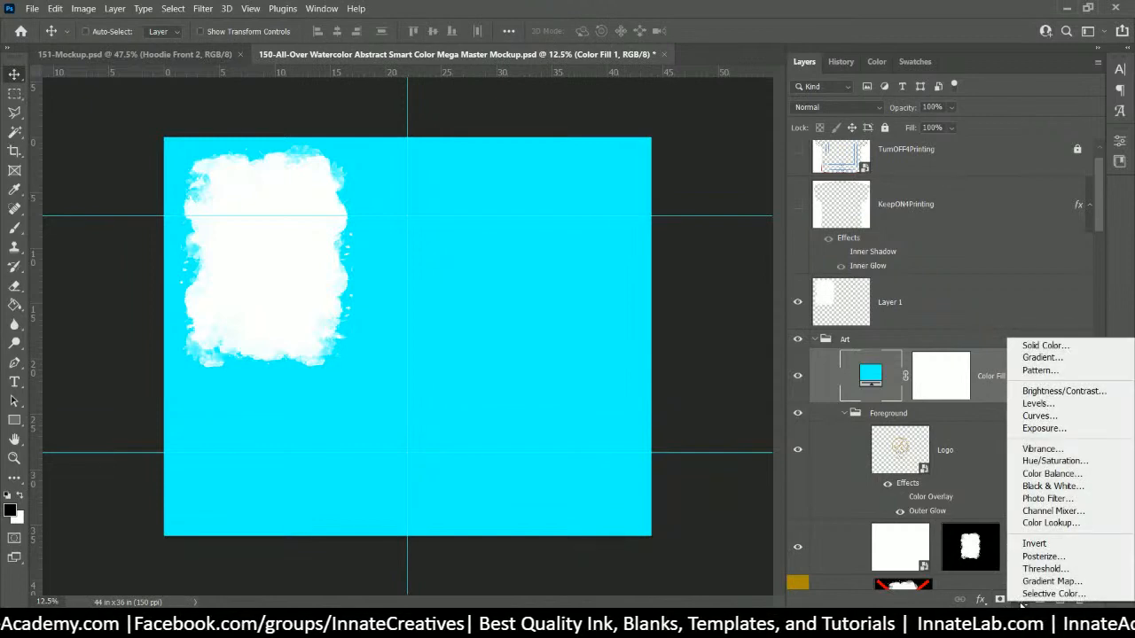
click(1037, 346)
text(cf1a1a)
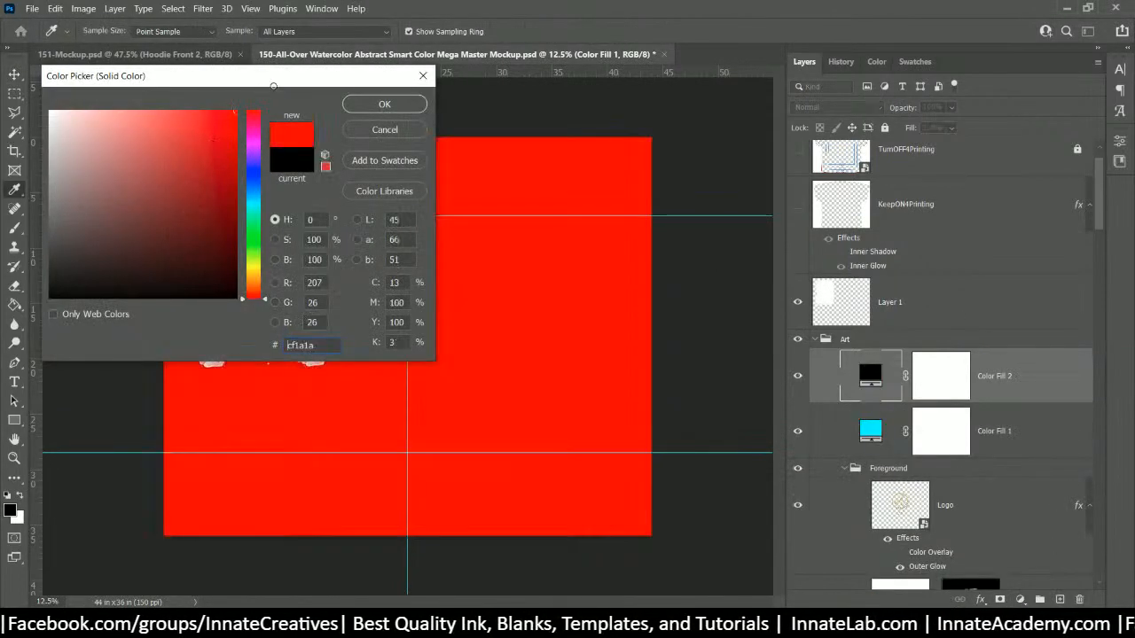
click(385, 104)
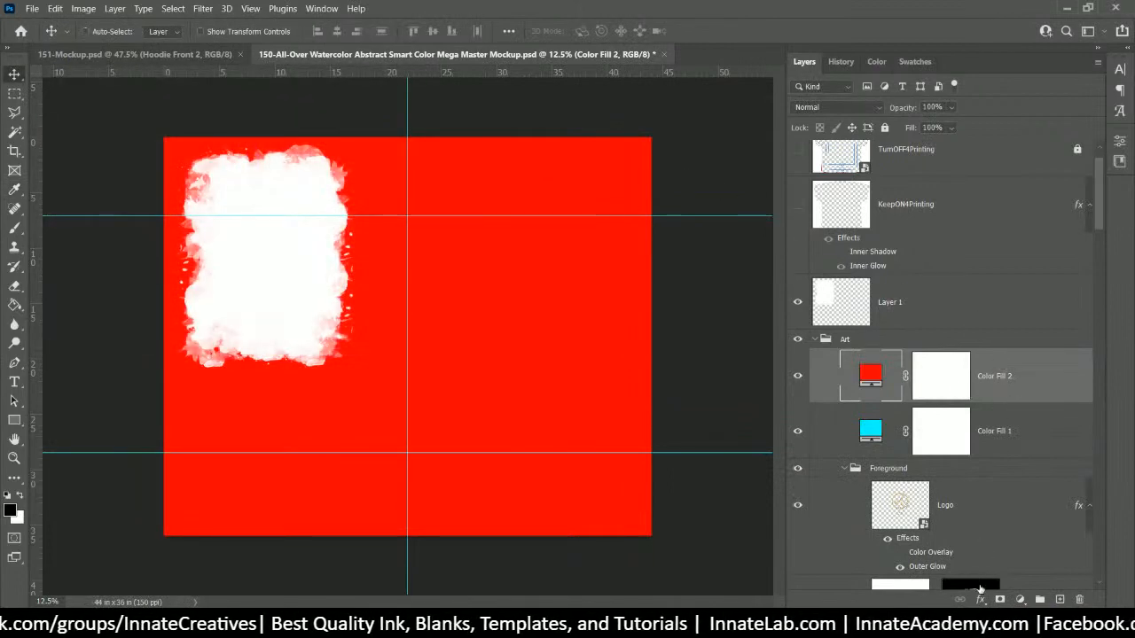
Step: Add a bright green (36ff00) Solid Color fill layer directly above the red fill
click(1019, 600)
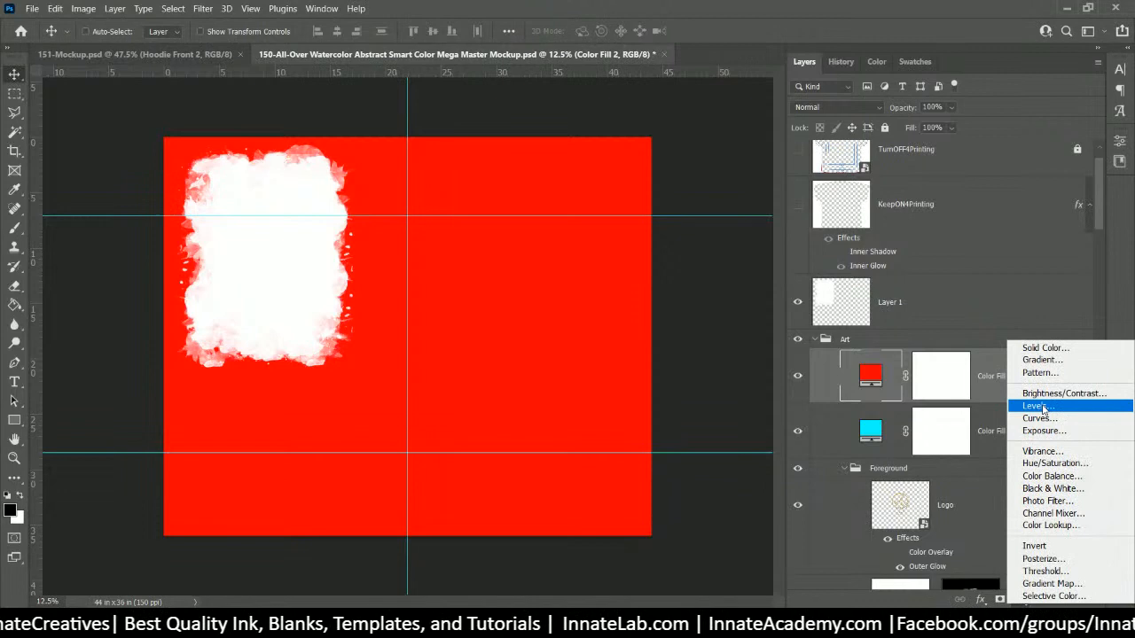
click(1046, 347)
drag(259, 174, 260, 242)
click(236, 111)
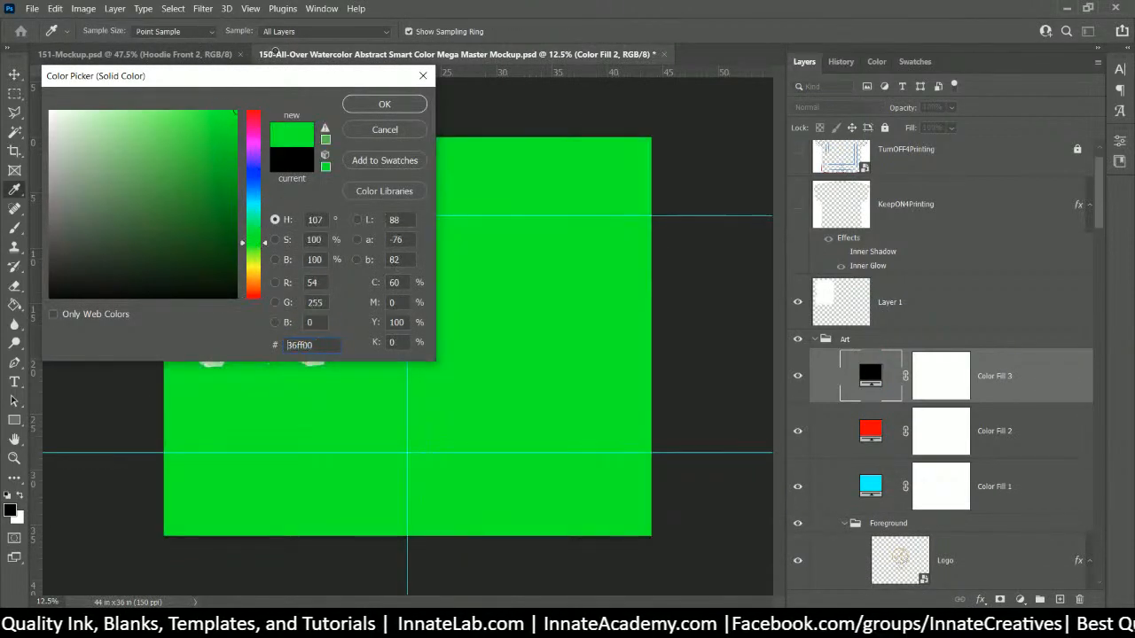
click(384, 104)
Step: Delete the blank layer masks from the green, red and cyan color fill layers
right_click(937, 387)
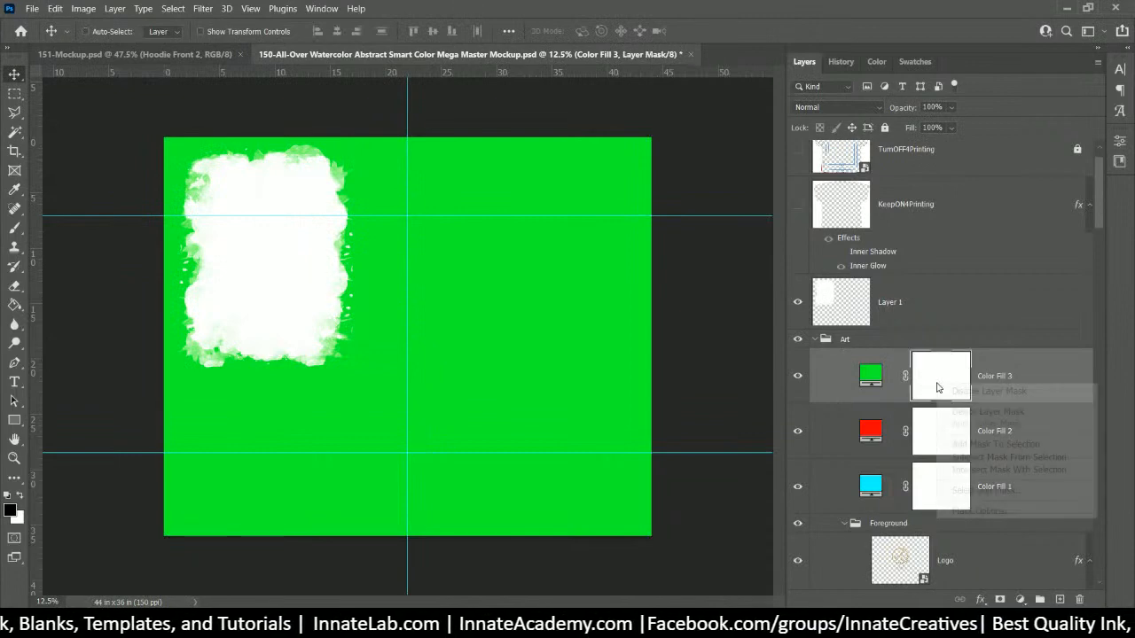
click(985, 412)
right_click(950, 431)
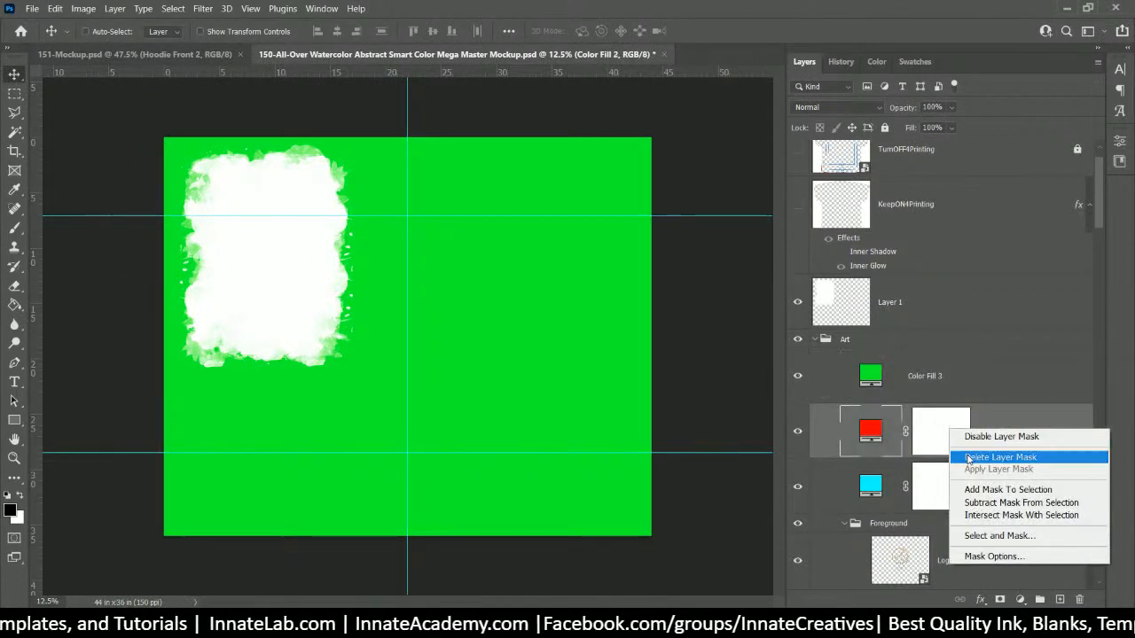
click(985, 456)
right_click(958, 495)
click(976, 377)
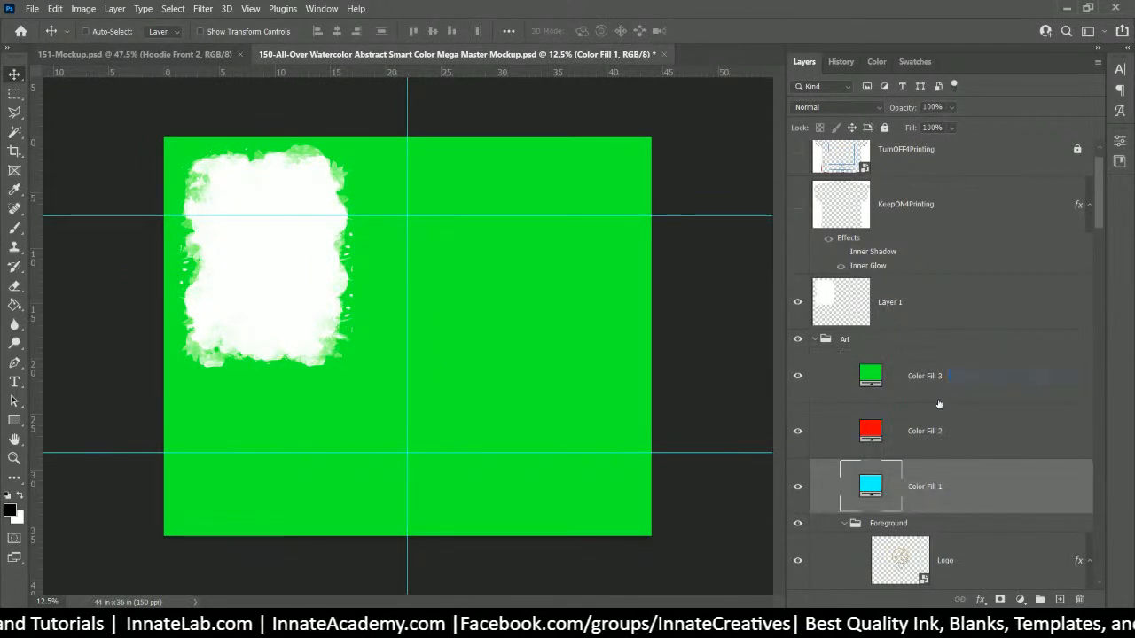
Step: Hide Layer 1 and shift its brushed shape down and right toward the middle of the artwork
click(929, 302)
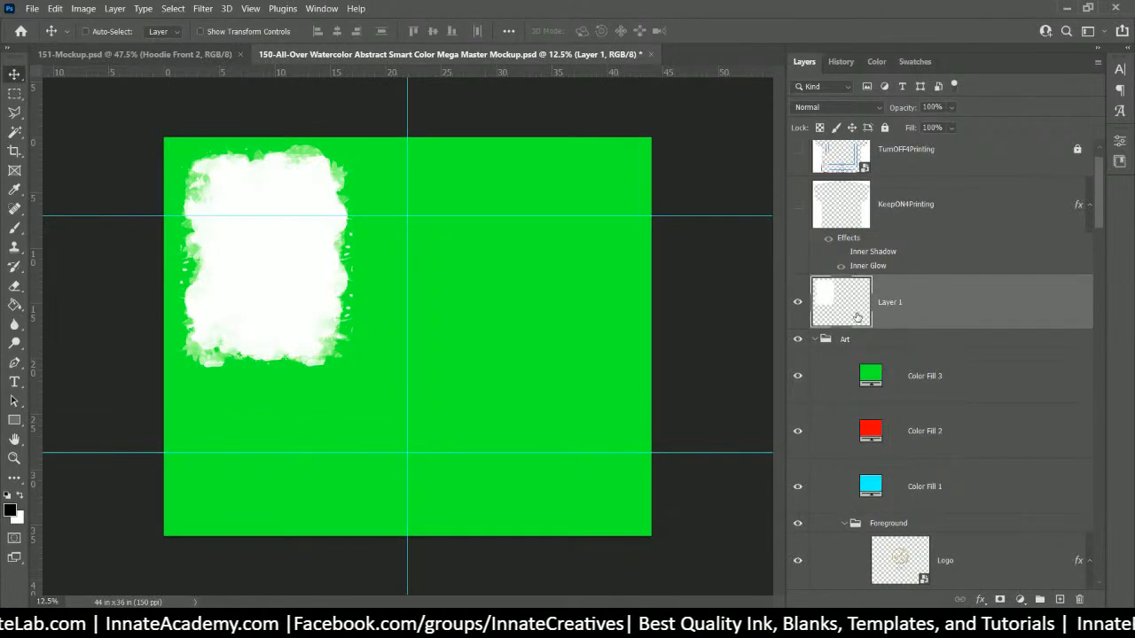
click(797, 303)
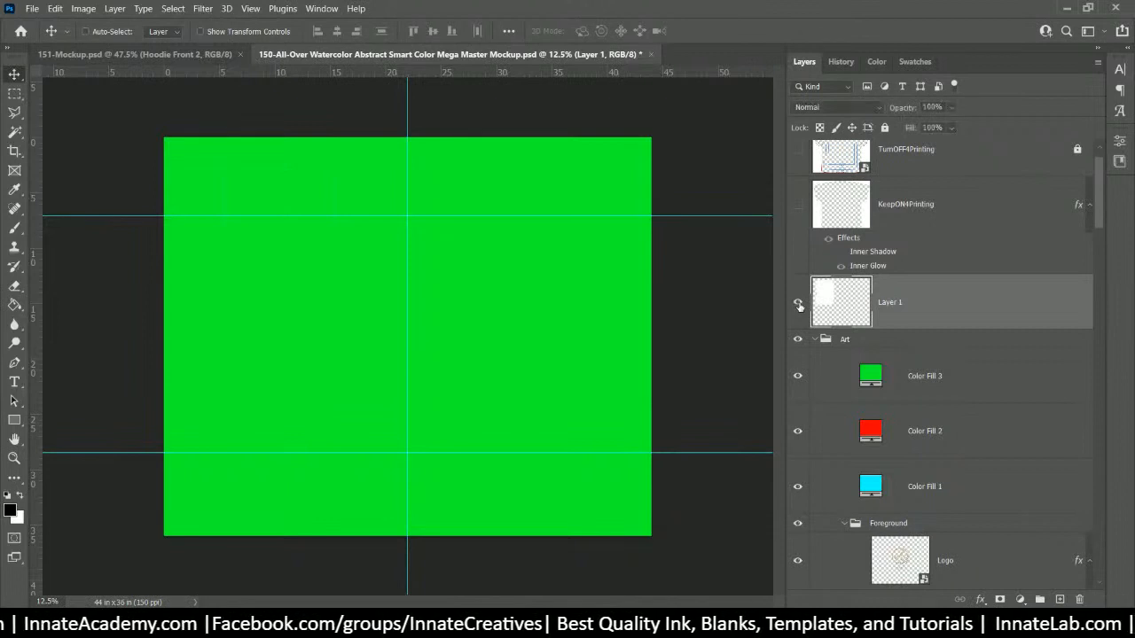
click(798, 304)
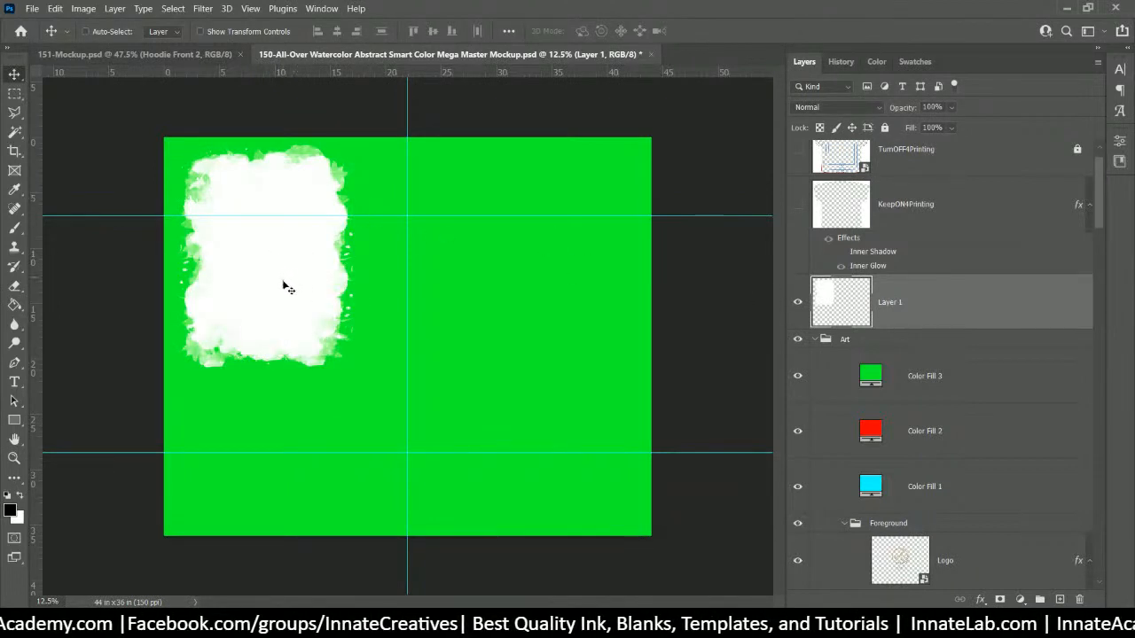
click(799, 312)
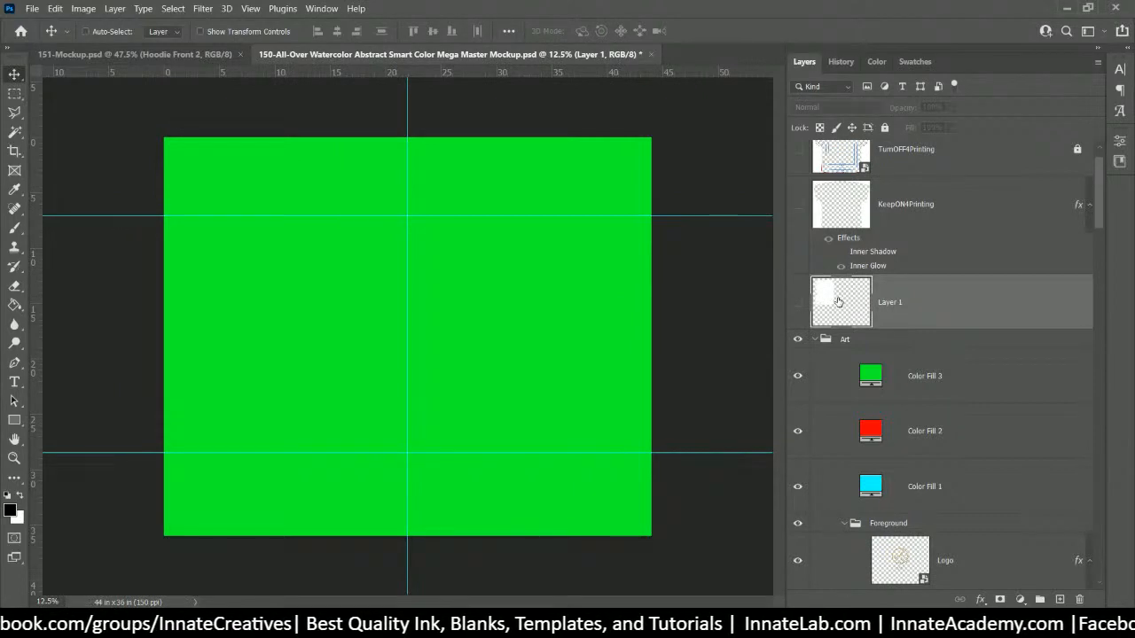
drag(371, 199, 298, 234)
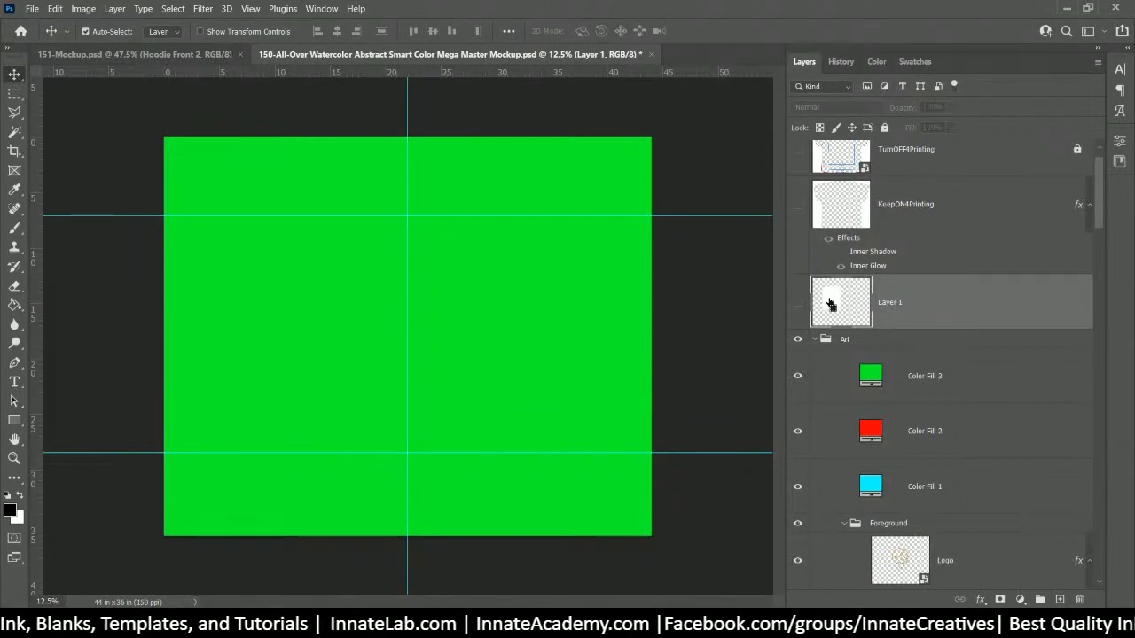
Step: Mask the green Color Fill 3 layer with a selection loaded from Layer 1's shape, and hide the masked layer
ctrl+click(829, 302)
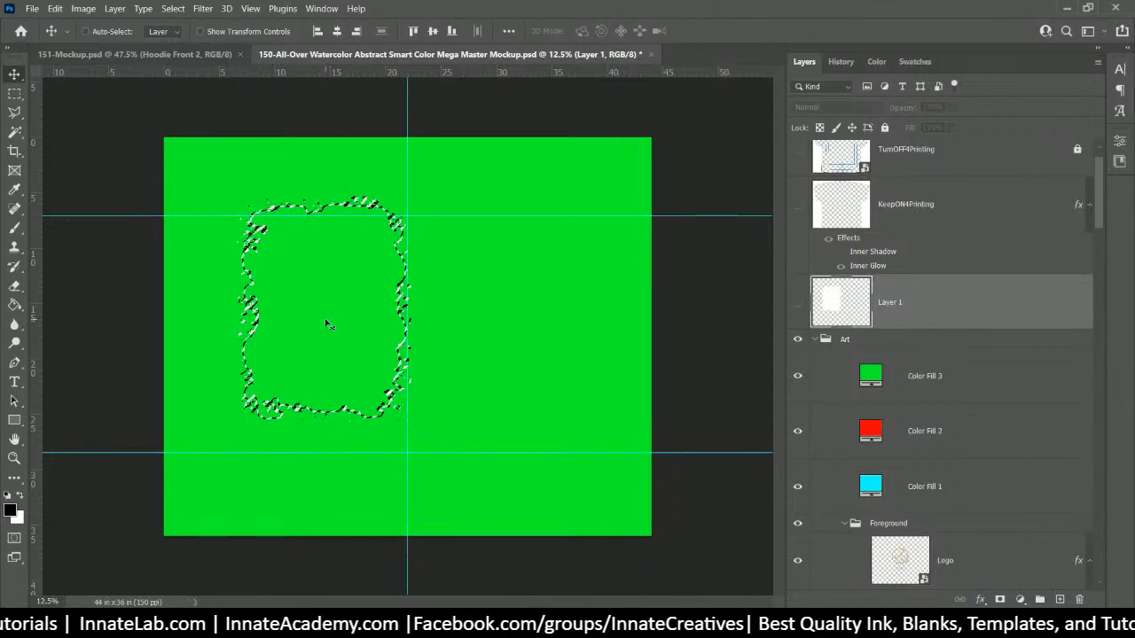
click(962, 381)
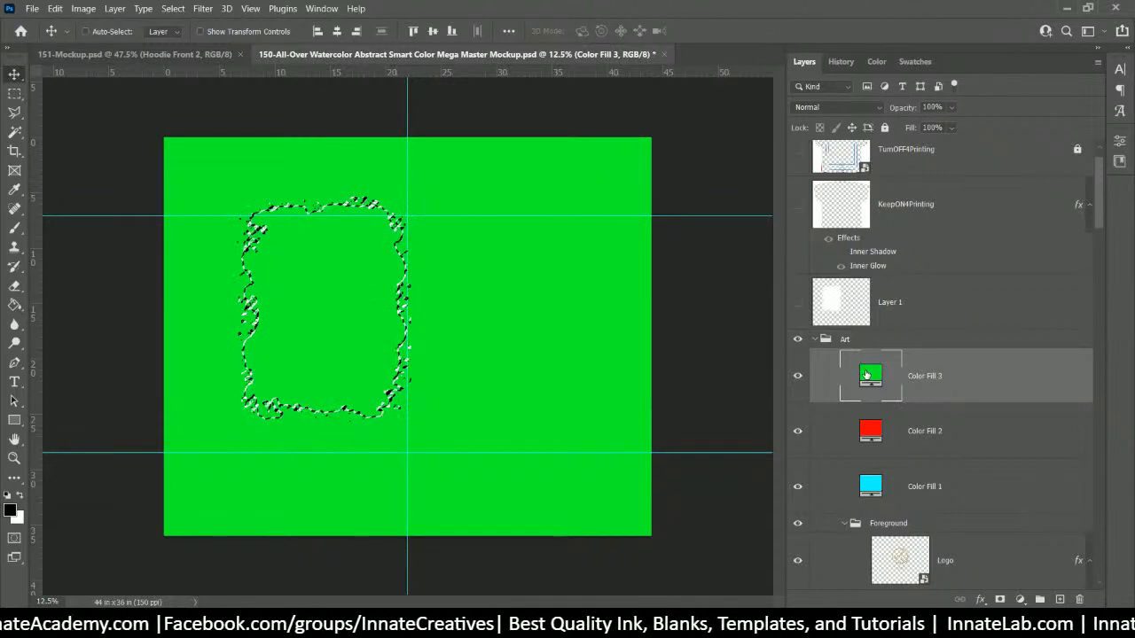
scroll(867, 374, down, 1)
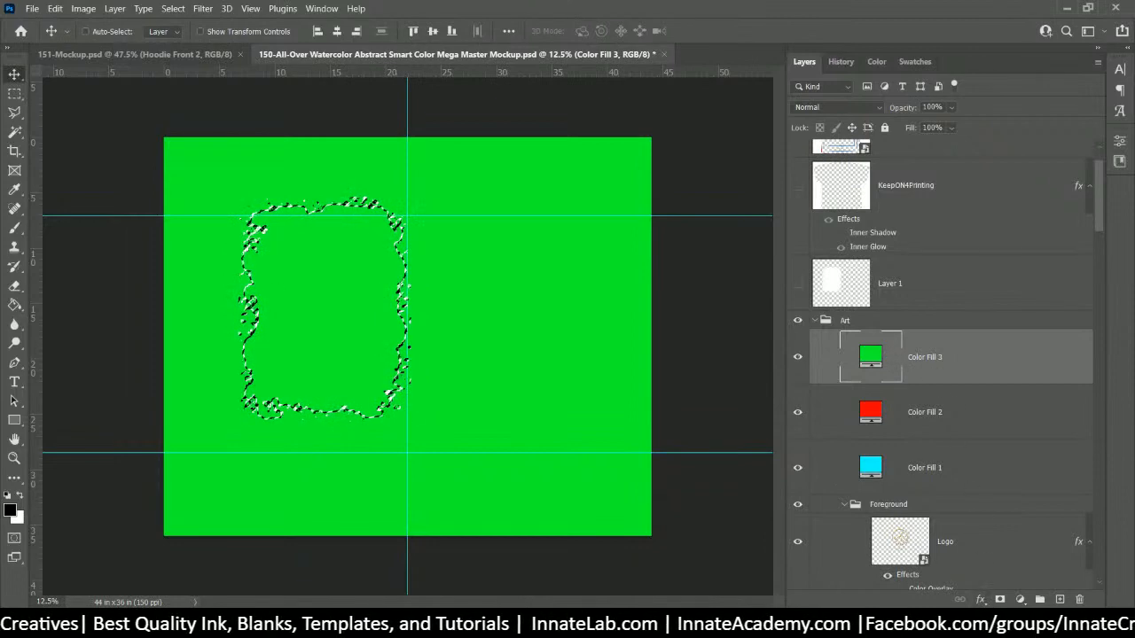
click(1000, 600)
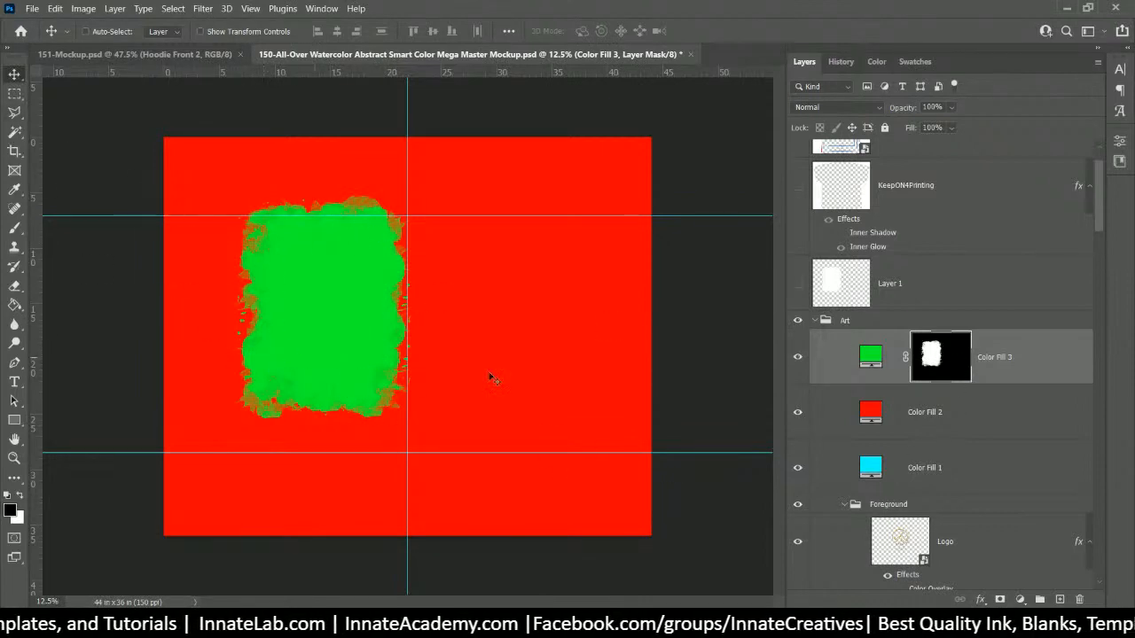
click(798, 358)
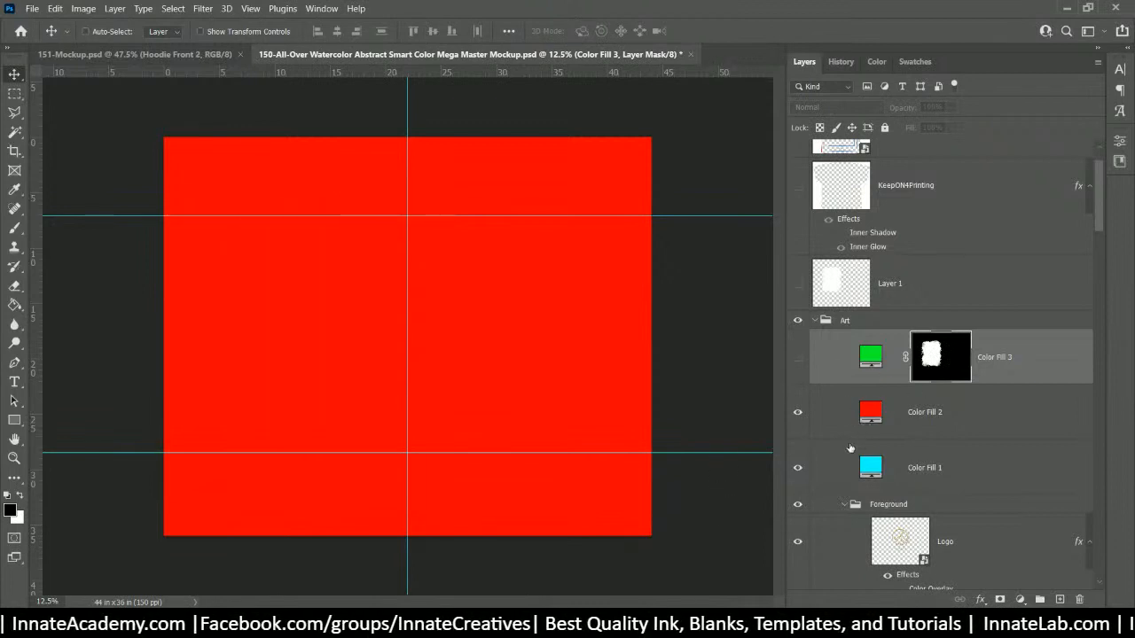
Step: Show Layer 1 and move its brushed shape to the upper-right area of the artwork
click(833, 287)
click(798, 284)
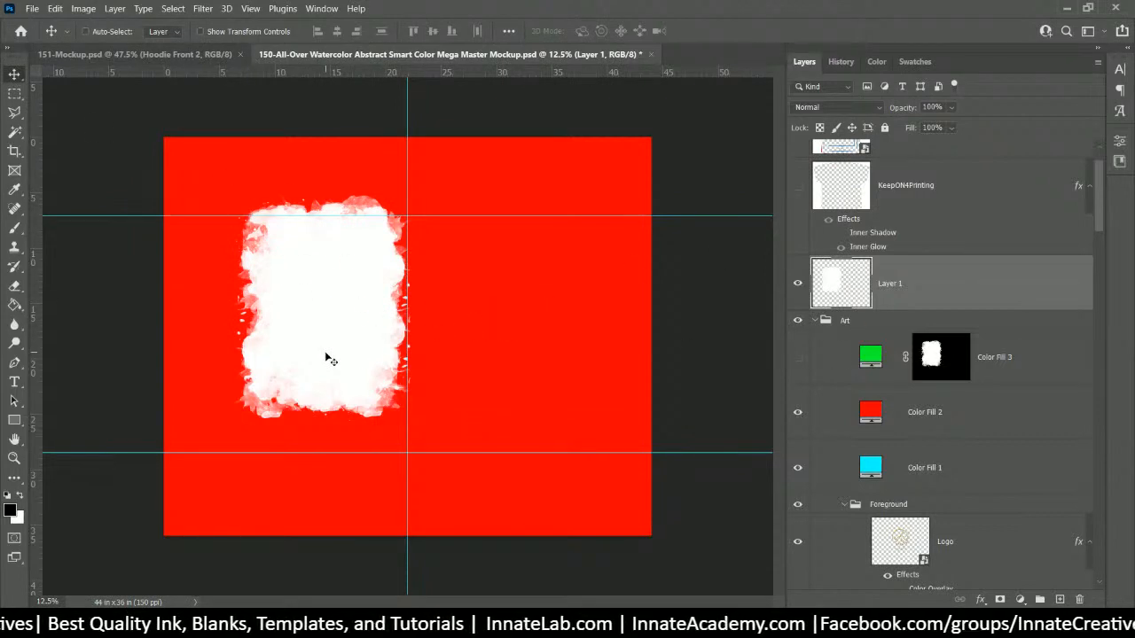
drag(328, 349, 549, 352)
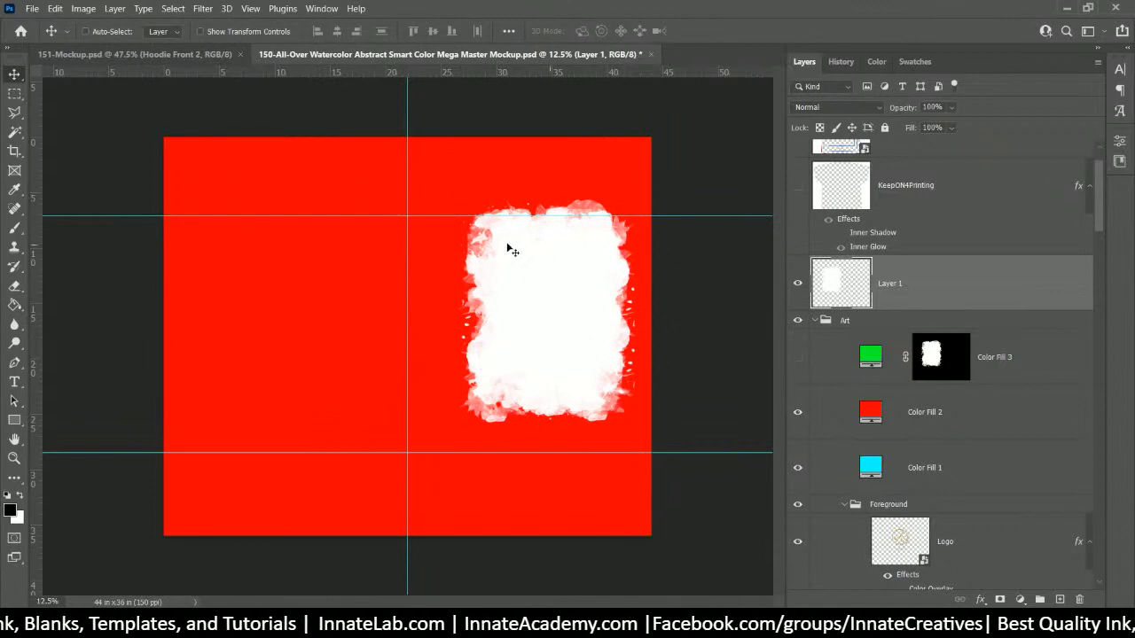
drag(511, 278, 515, 270)
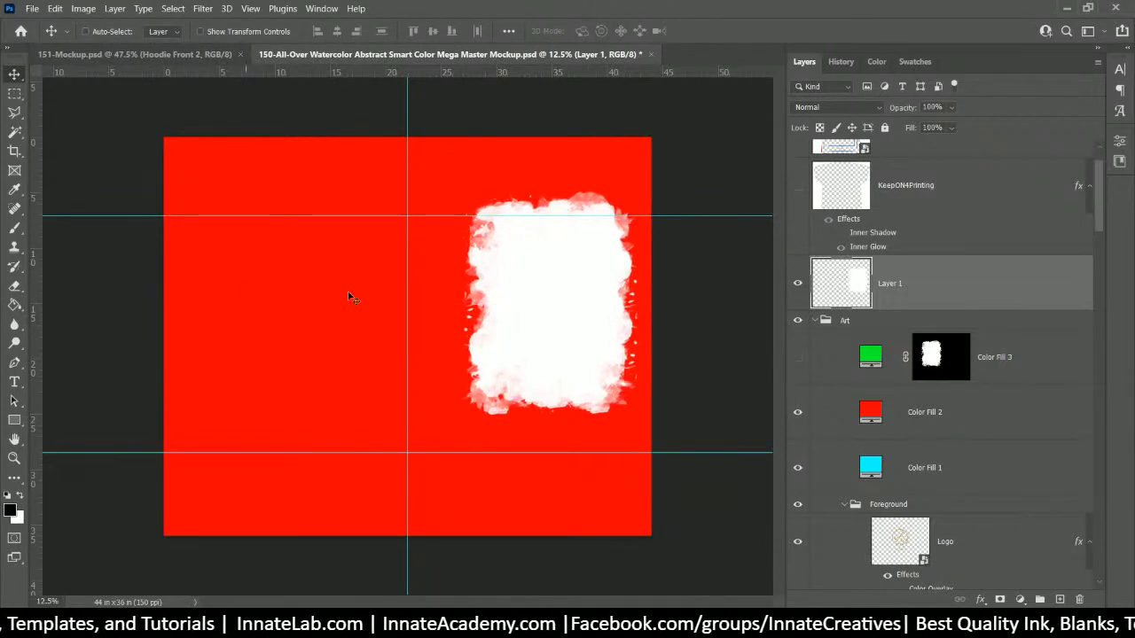
drag(558, 304, 566, 273)
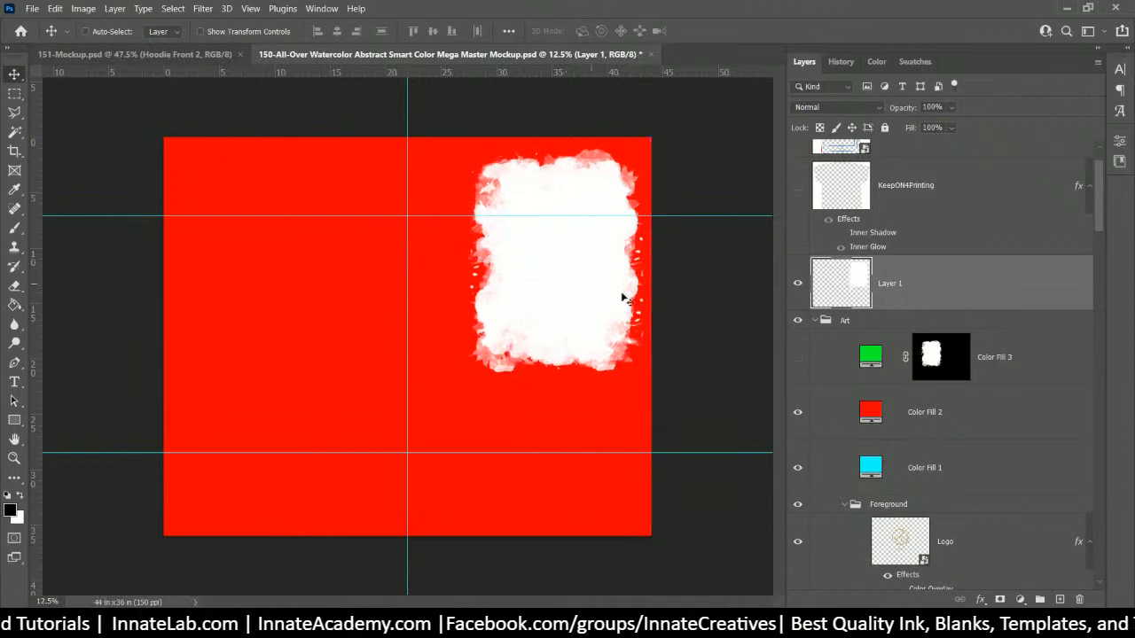
Step: Mask the red Color Fill 2 layer with a selection loaded from Layer 1's shape, and hide both layers
ctrl+click(855, 282)
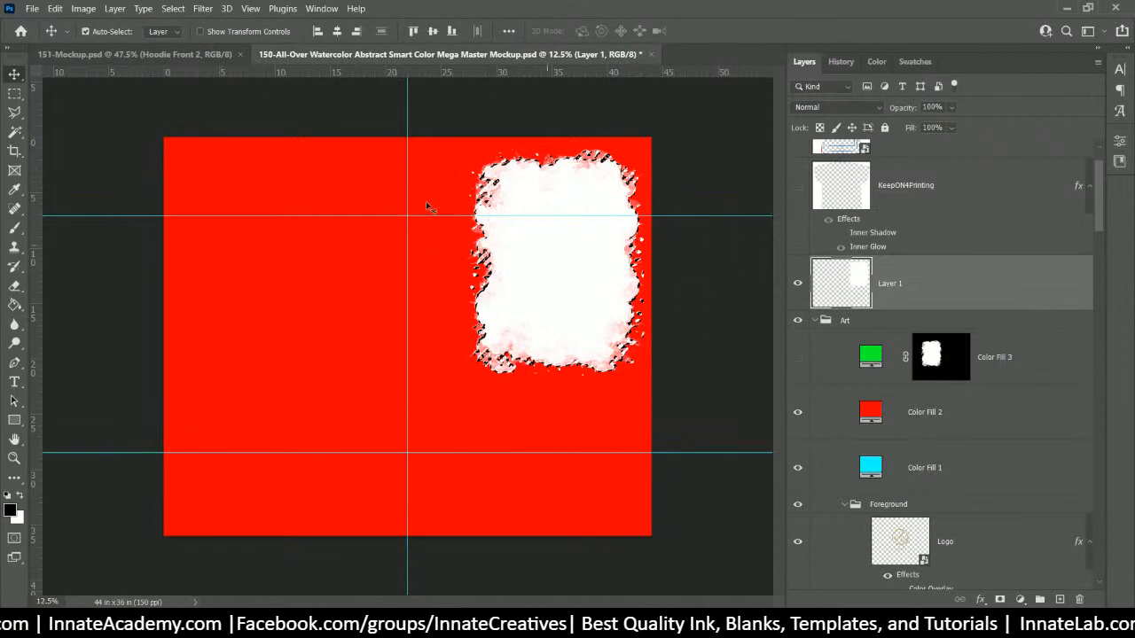
key(ctrl+comma)
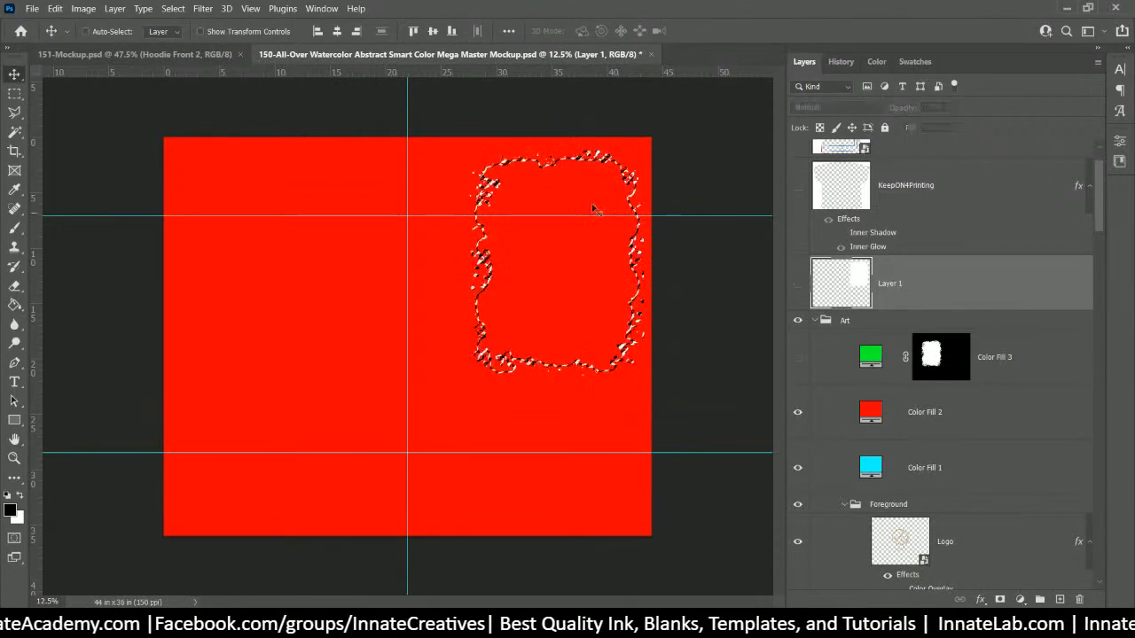
click(870, 412)
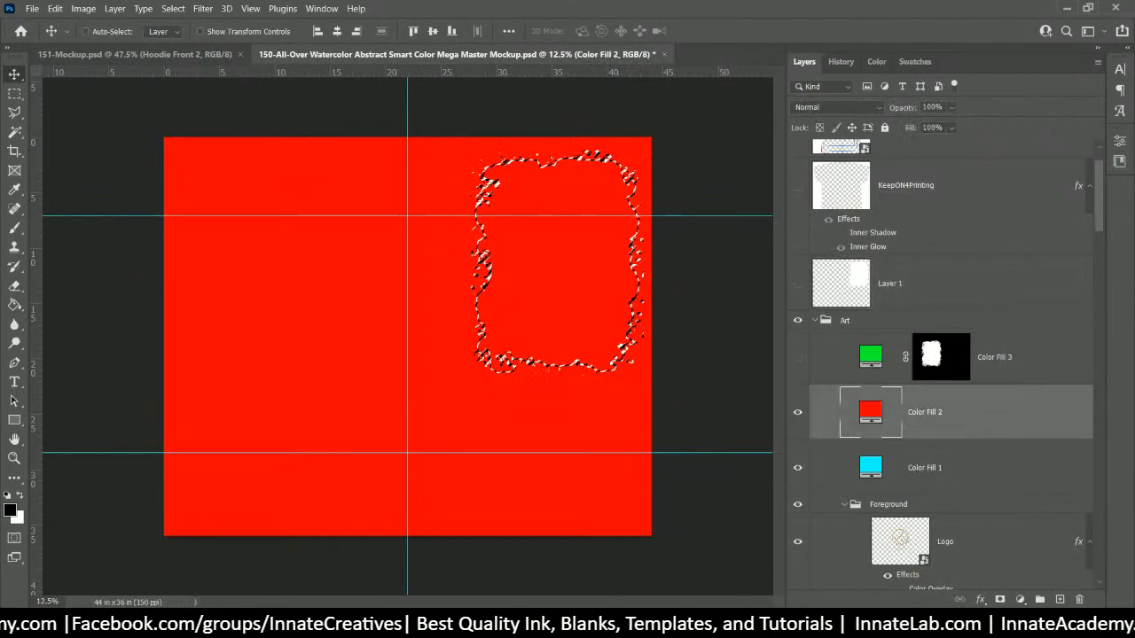
click(999, 601)
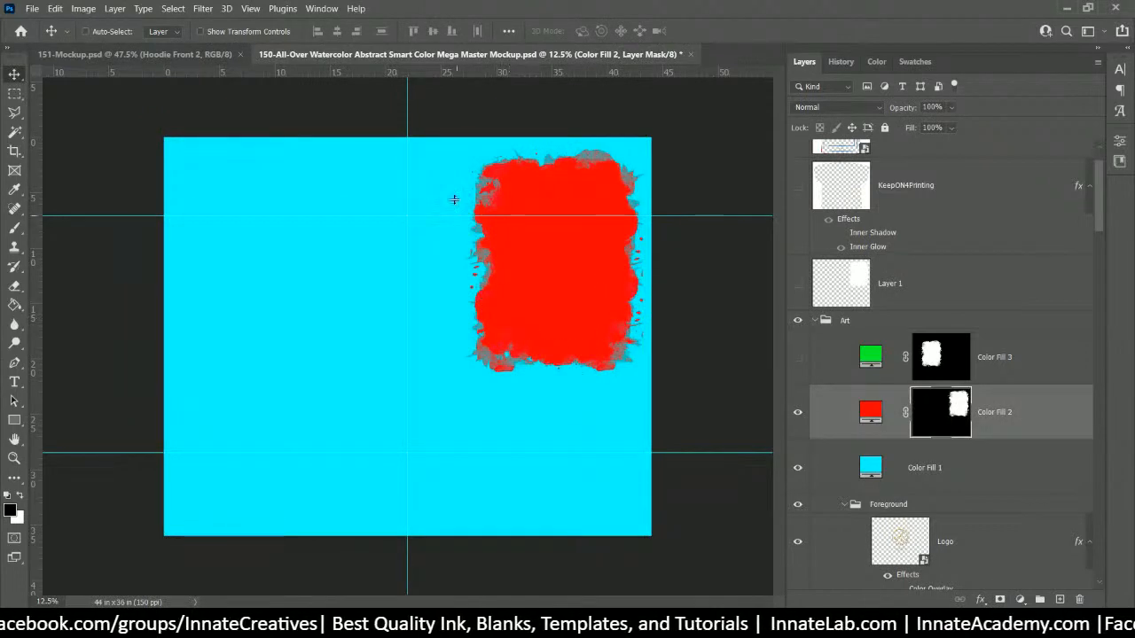
click(797, 416)
click(876, 473)
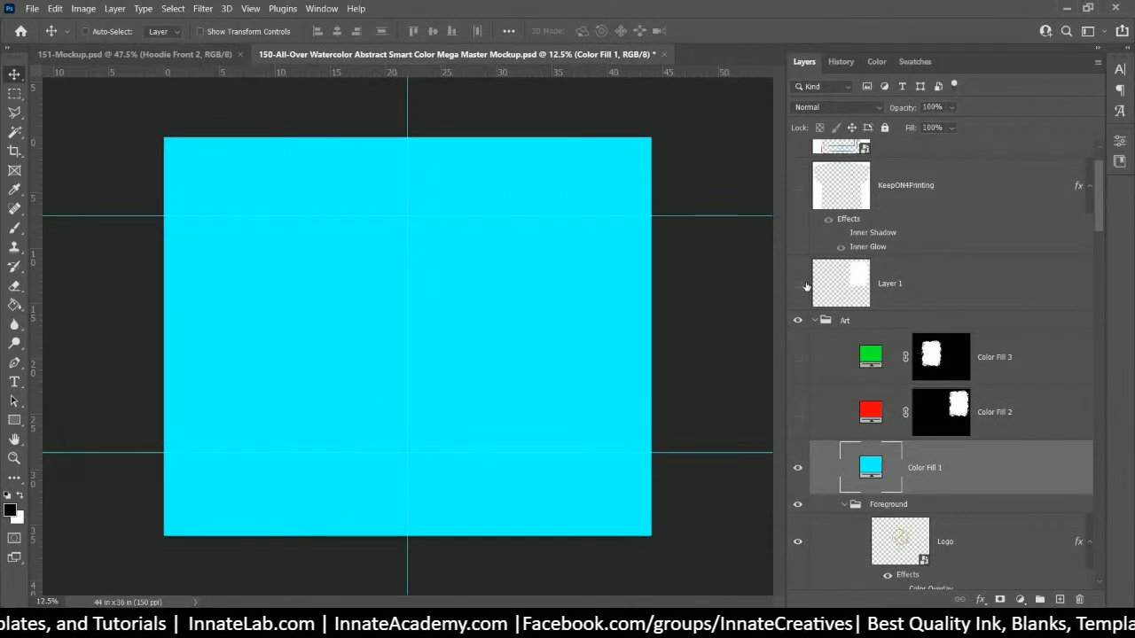
ctrl+click(858, 283)
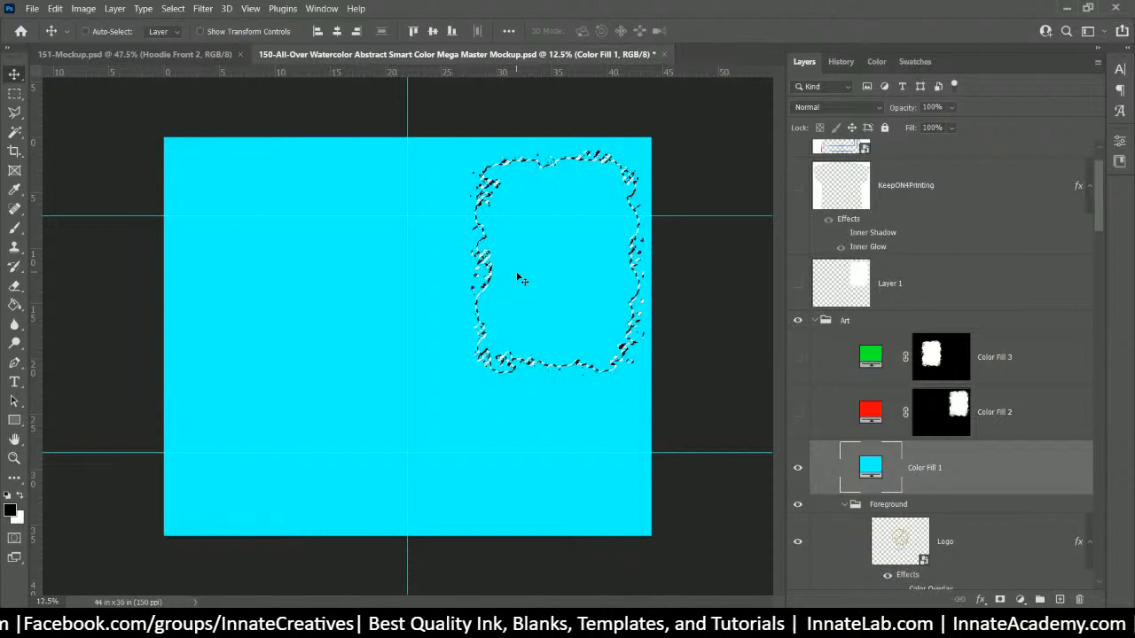
click(922, 291)
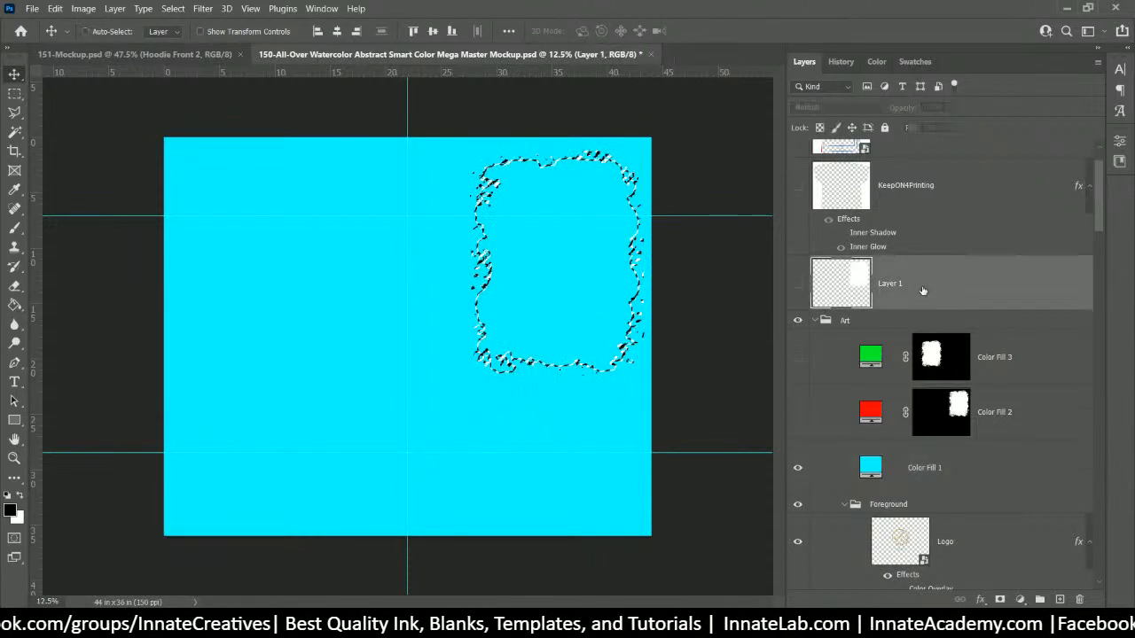
click(871, 465)
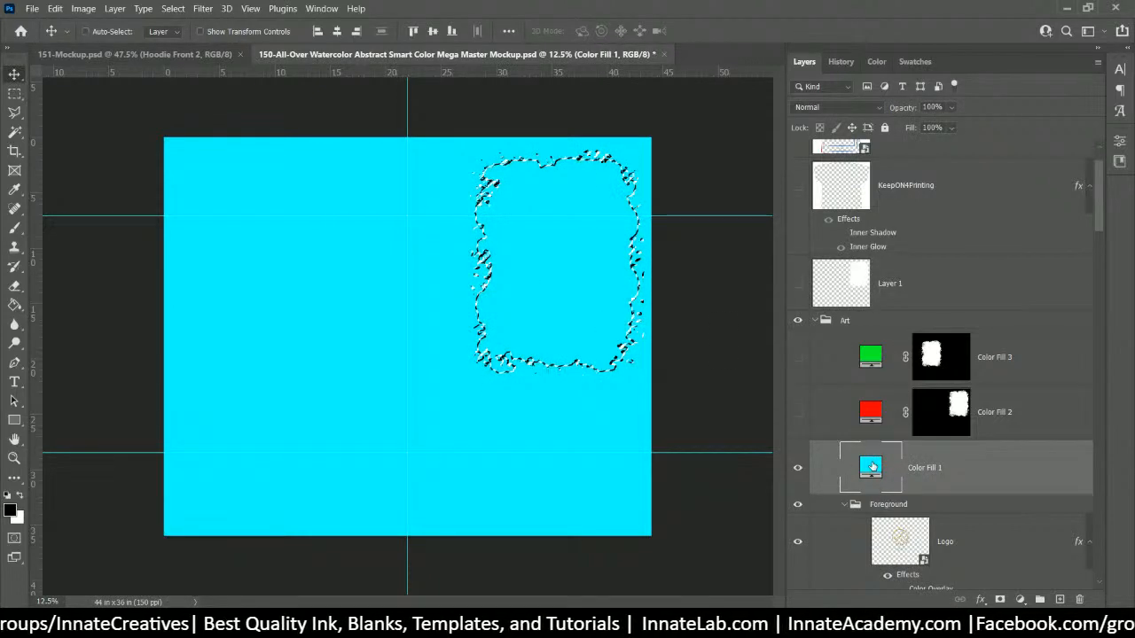
key(ctrl+d)
Step: Show Layer 1 again and move its brushed shape to the lower middle of the artwork
click(891, 285)
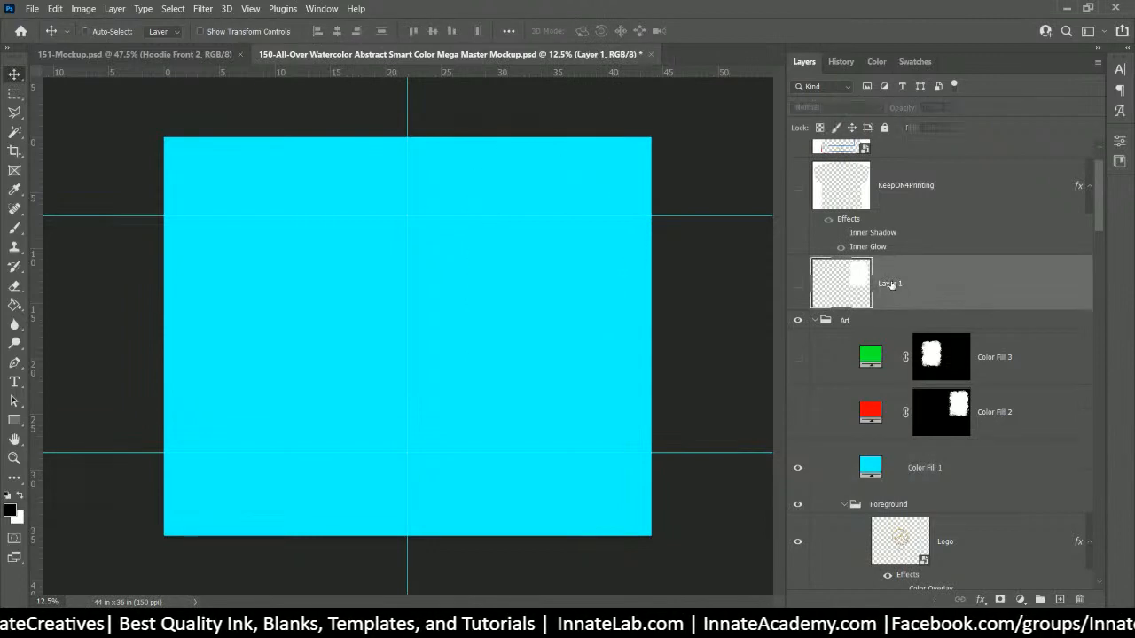
click(797, 283)
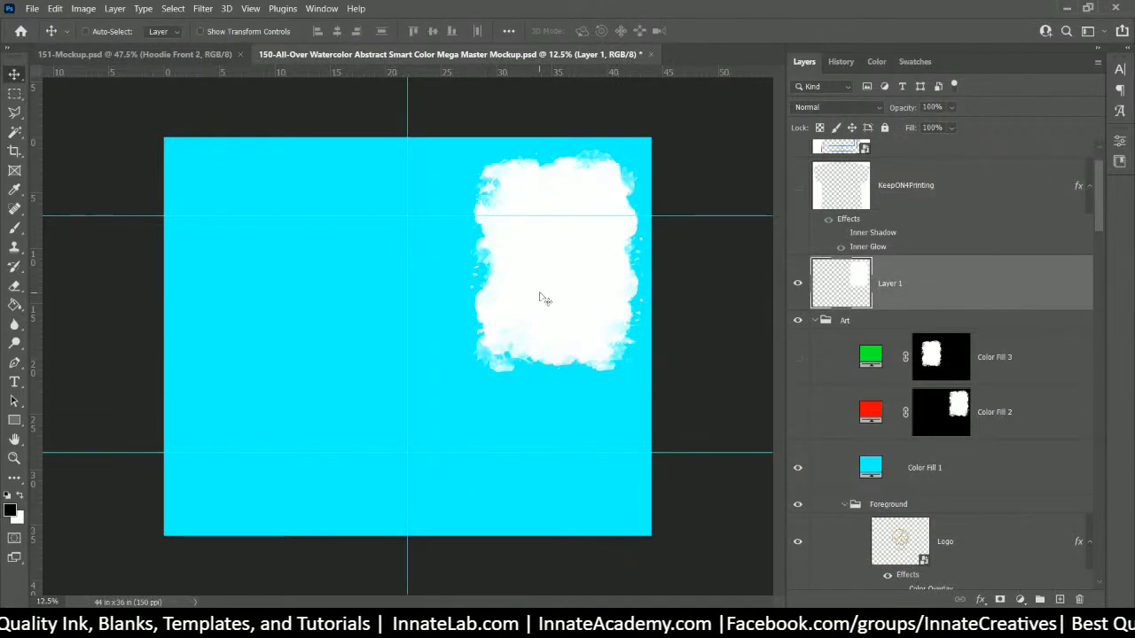
drag(539, 294, 390, 452)
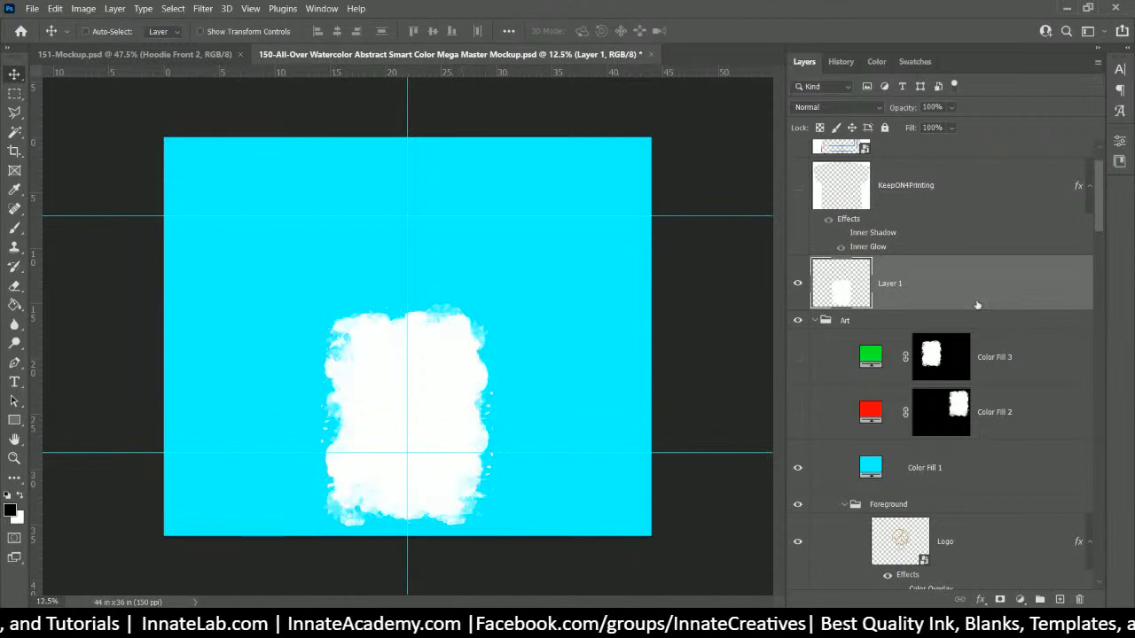
Step: Rotate Layer 1's shape by -90 degrees with Free Transform and unlink its width and height
key(ctrl+t)
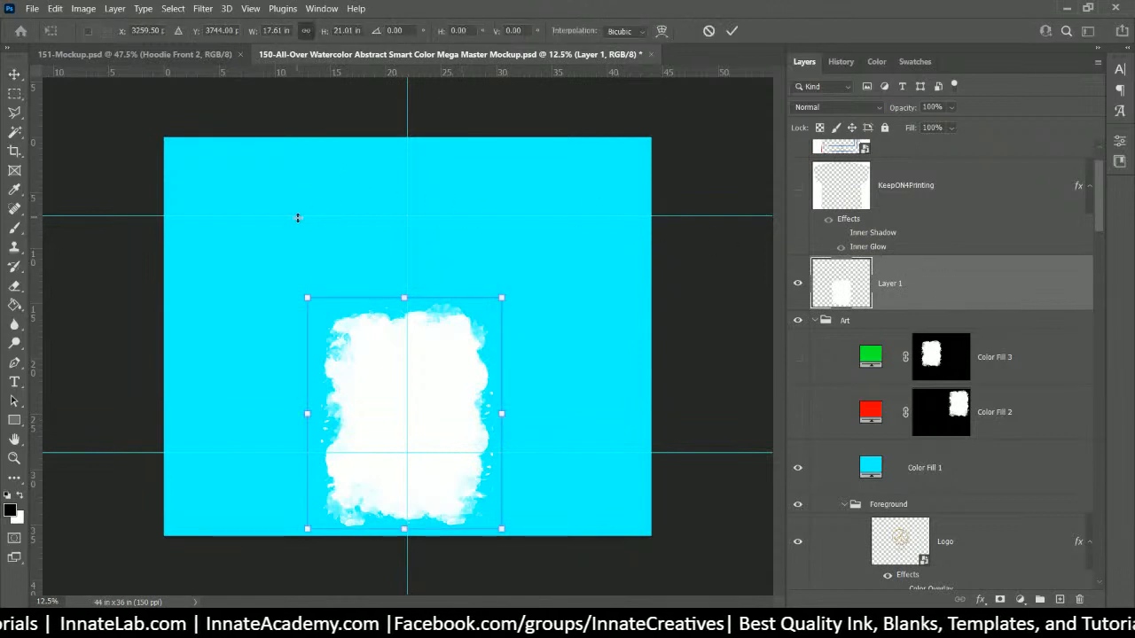
drag(291, 262, 255, 517)
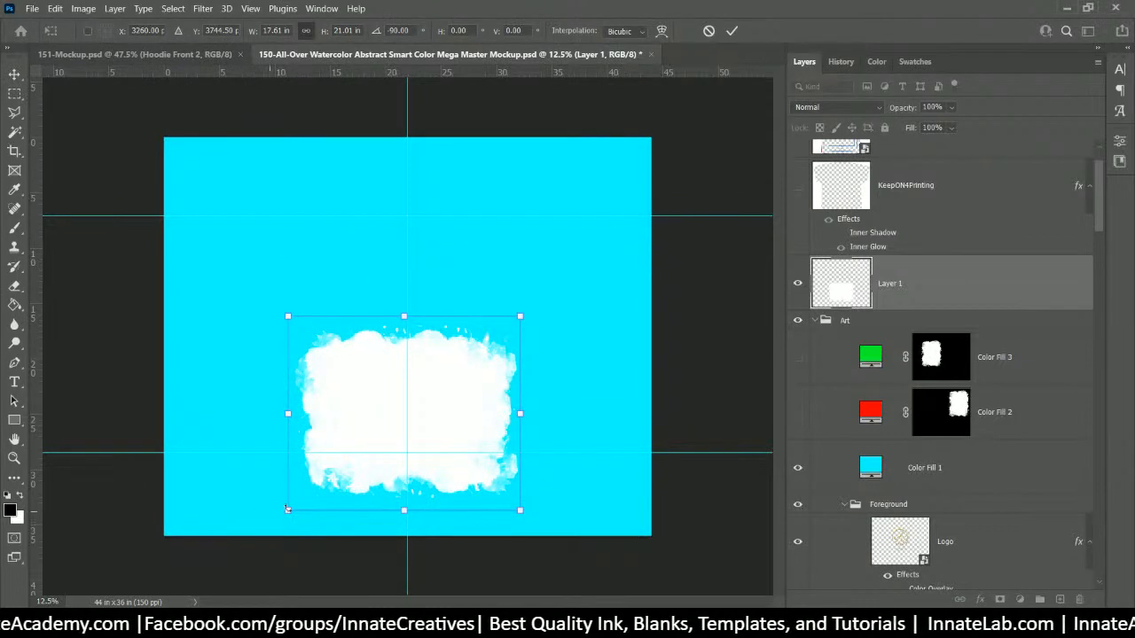
click(403, 30)
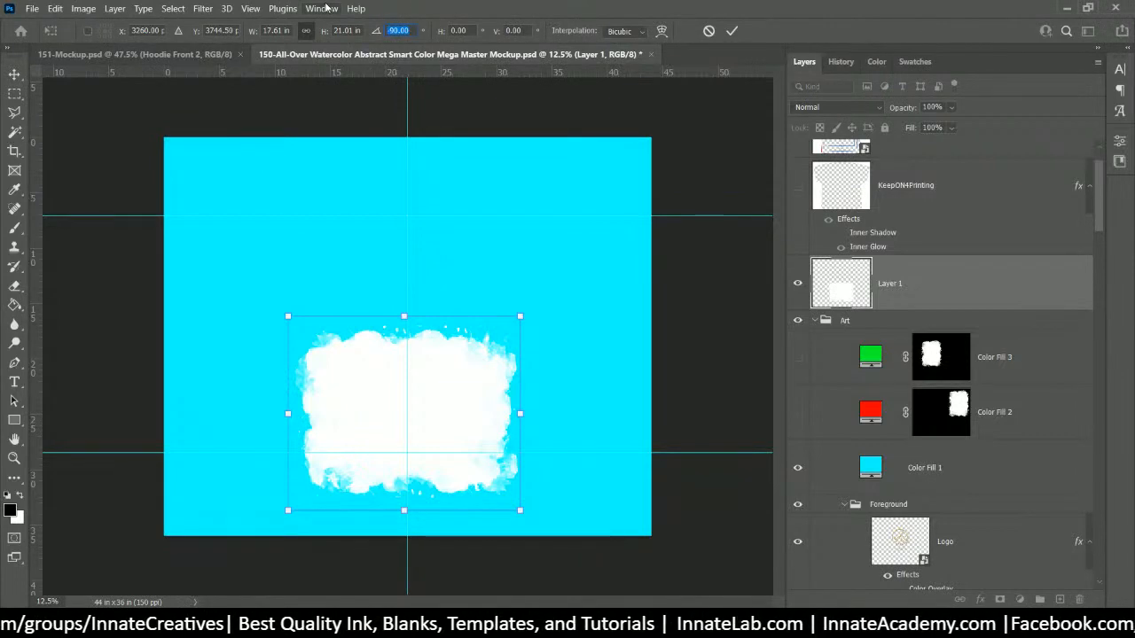
key(Left)
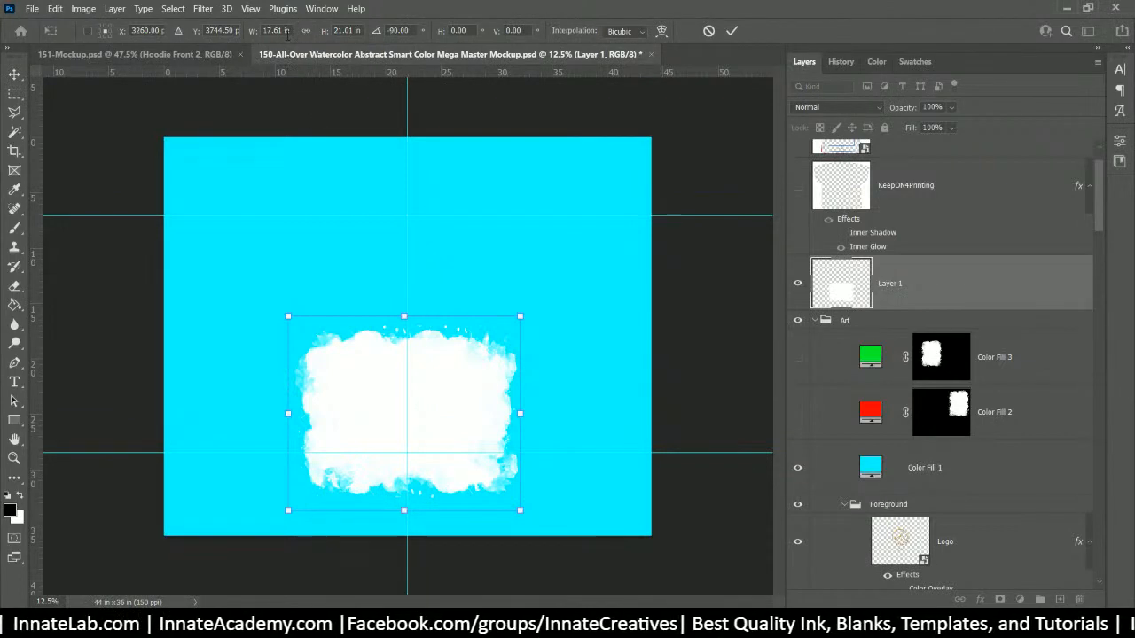
click(305, 31)
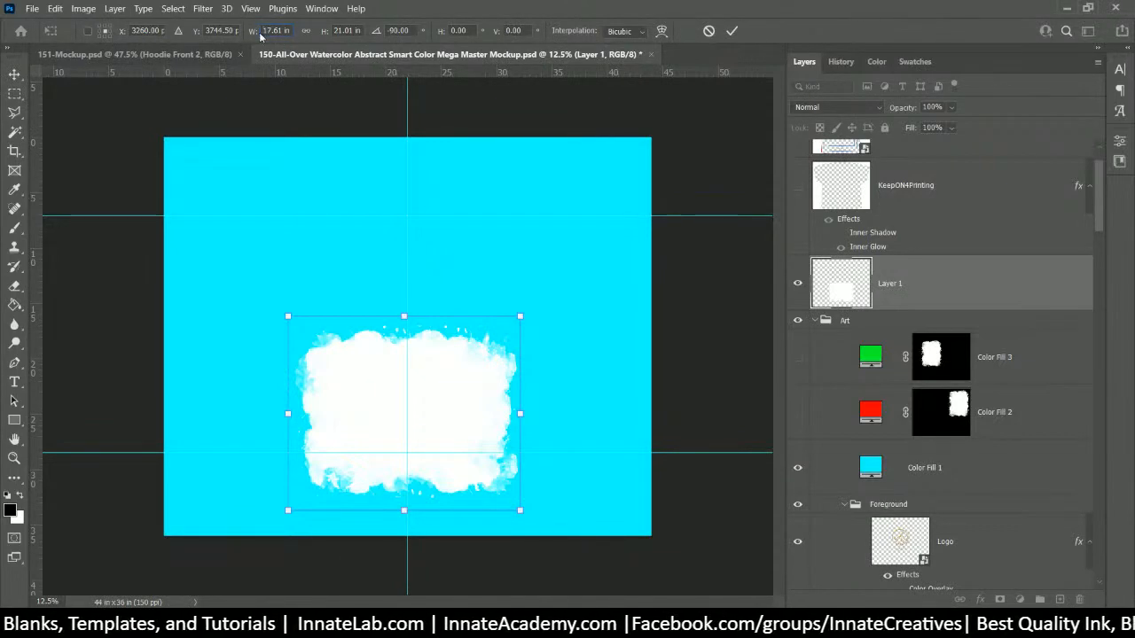
Step: Try resizing the rotated shape to a width of 23 in and a height of 12 in
drag(295, 31, 246, 34)
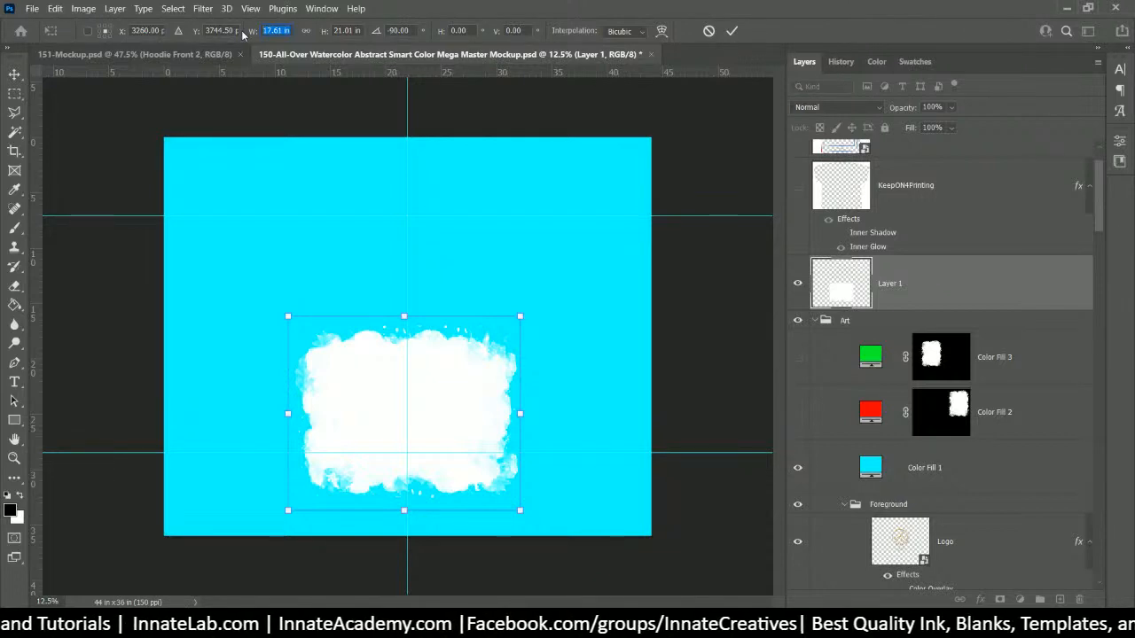
text(23)
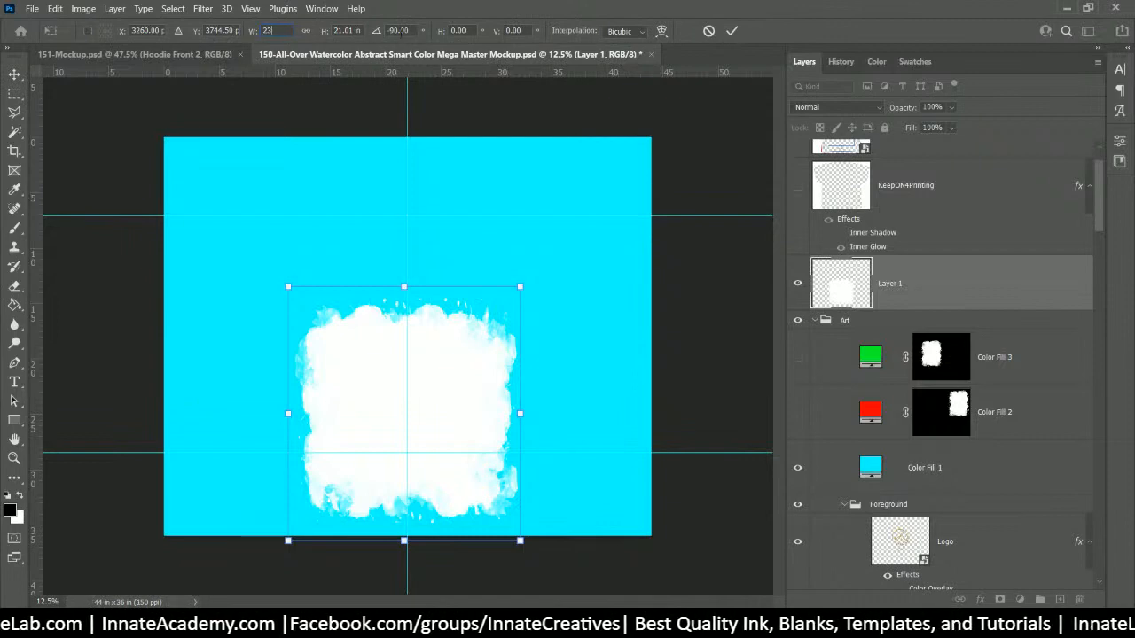
click(362, 30)
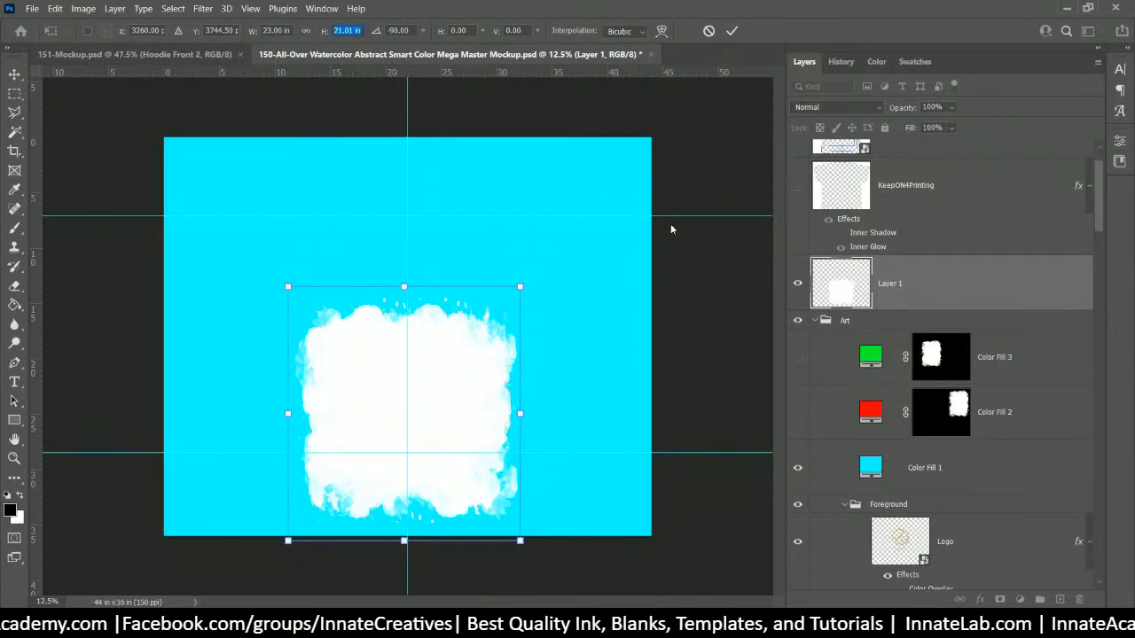
text(12)
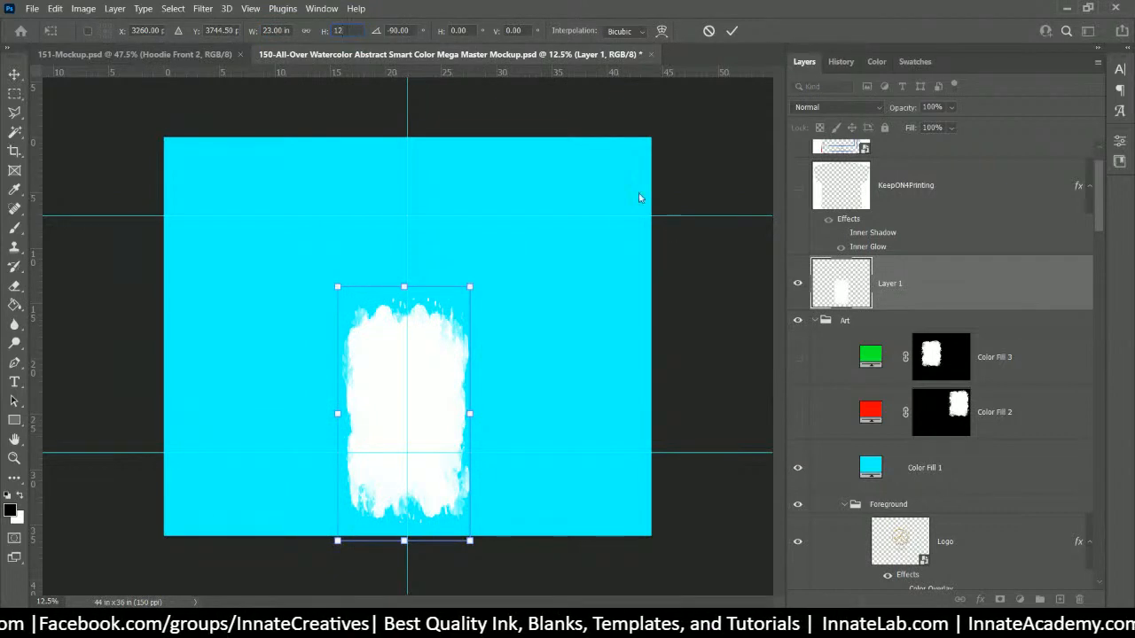
Step: Set the rotated shape's width to 12 in and height to 23 in, and center it near the artwork's lower edge
click(296, 34)
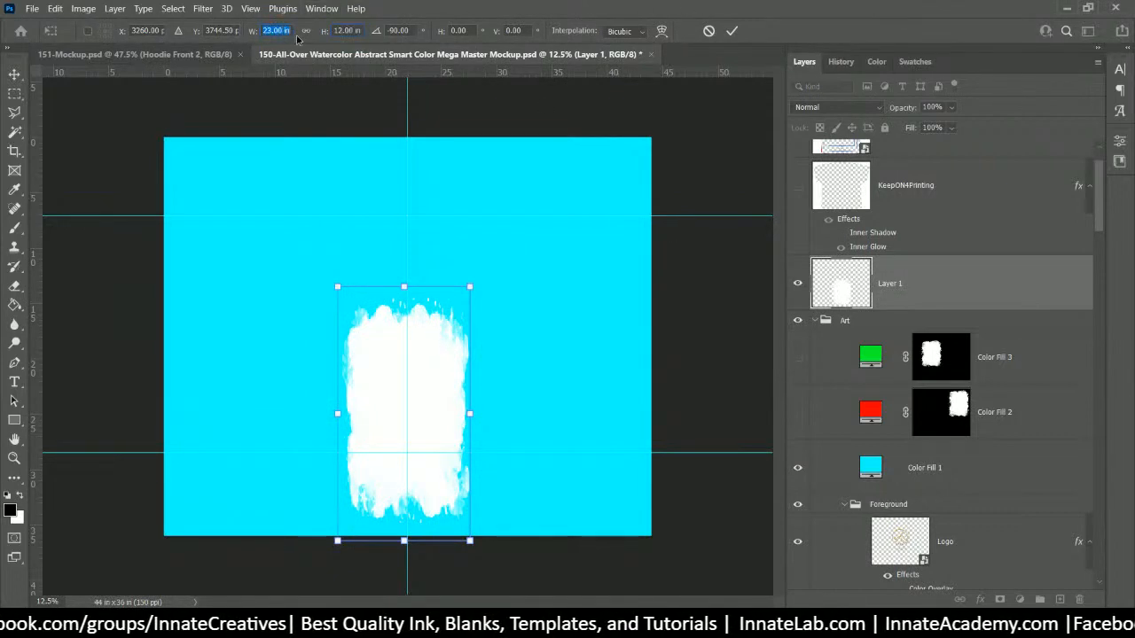
text(12)
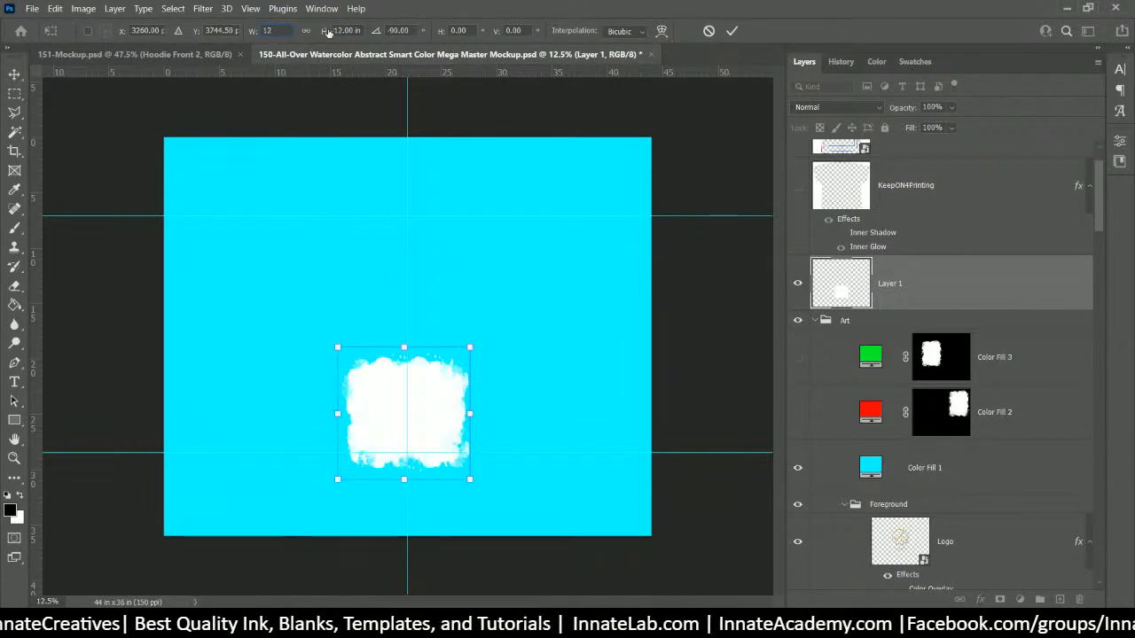
key(Tab)
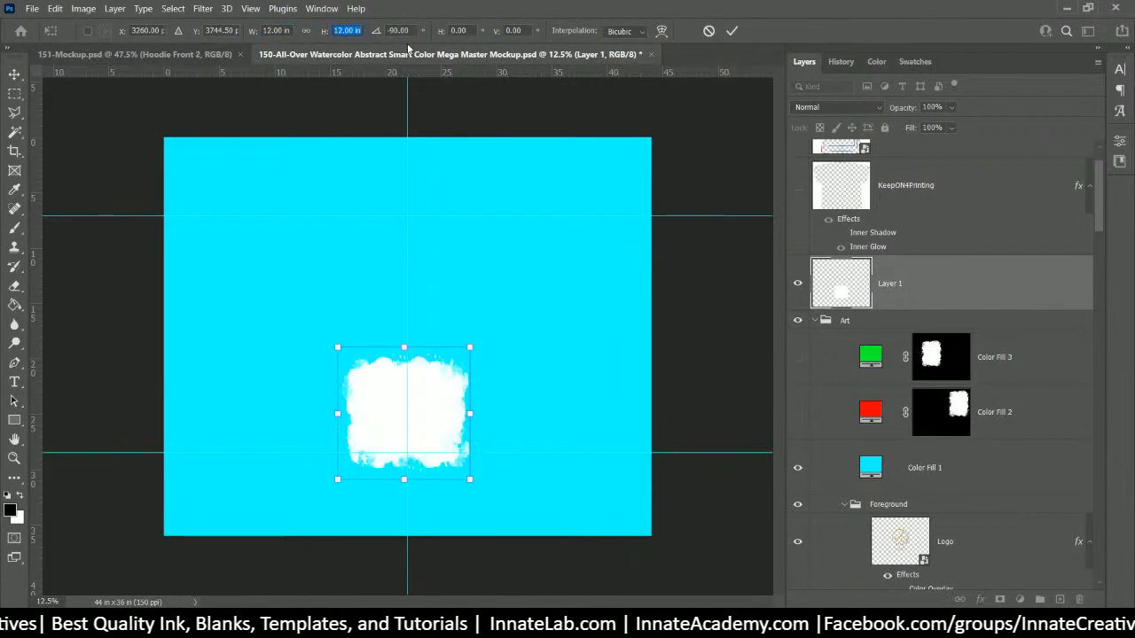
text(23)
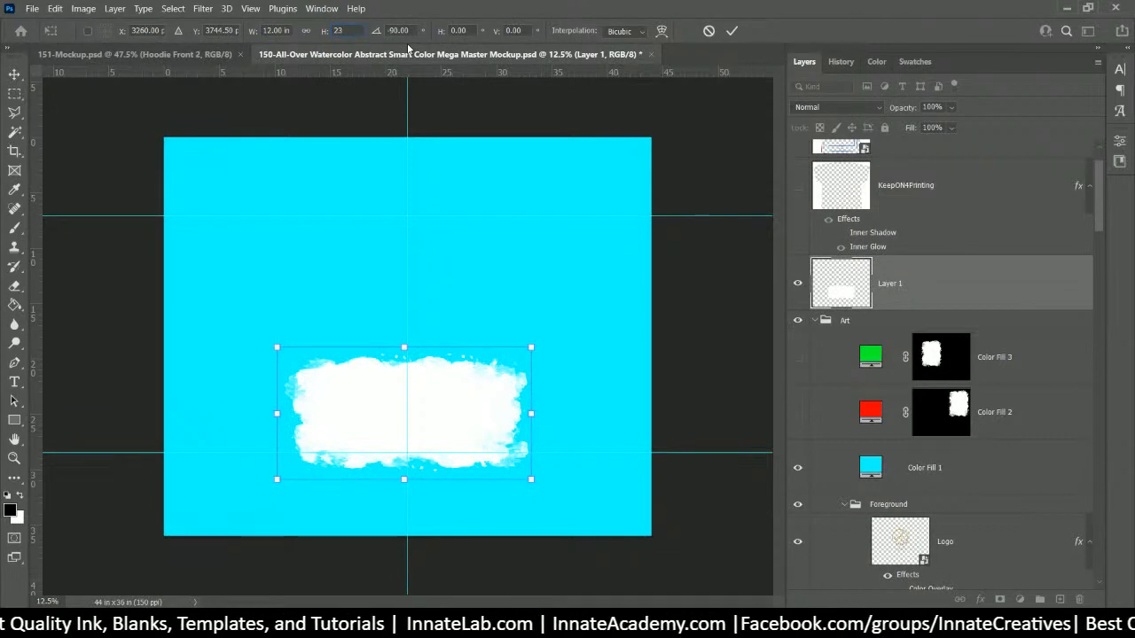
key(Tab)
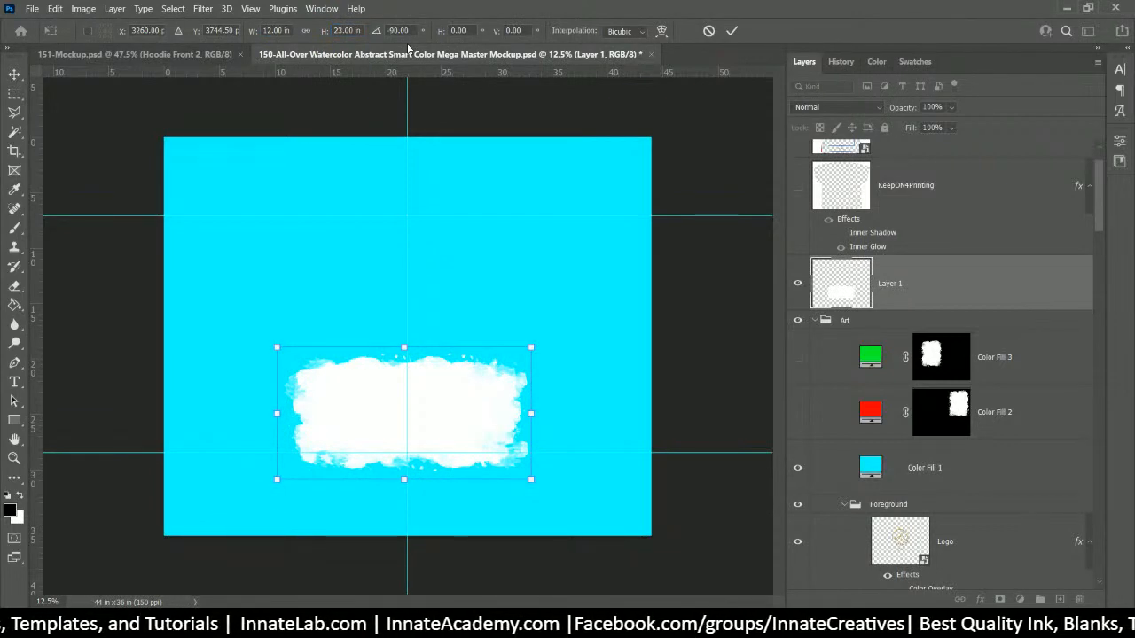
drag(446, 413, 449, 466)
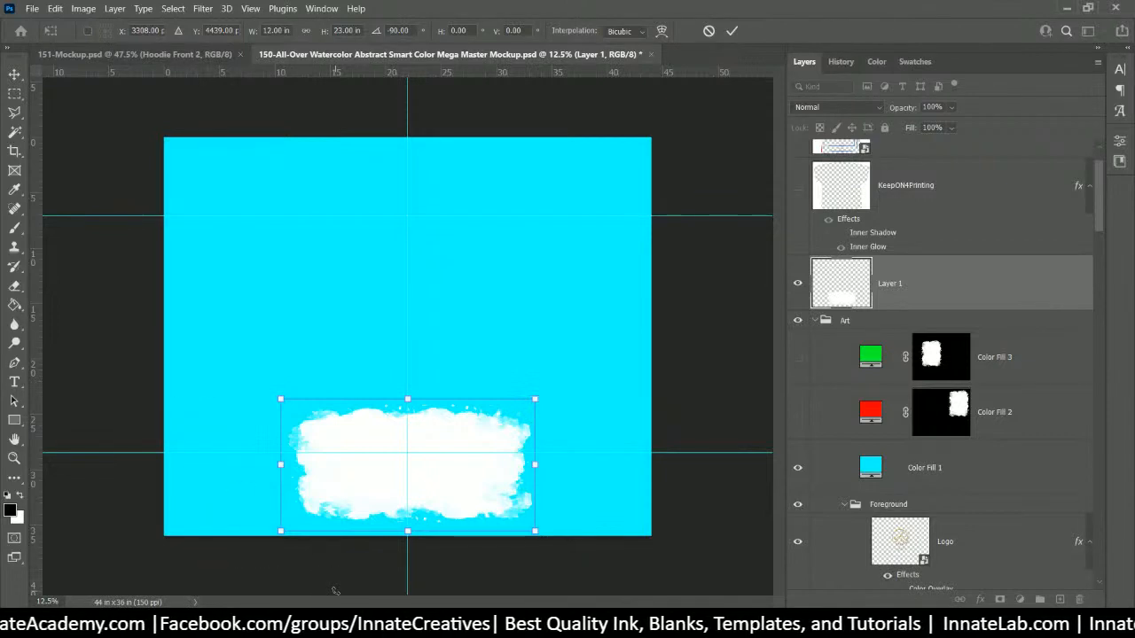
key(Return)
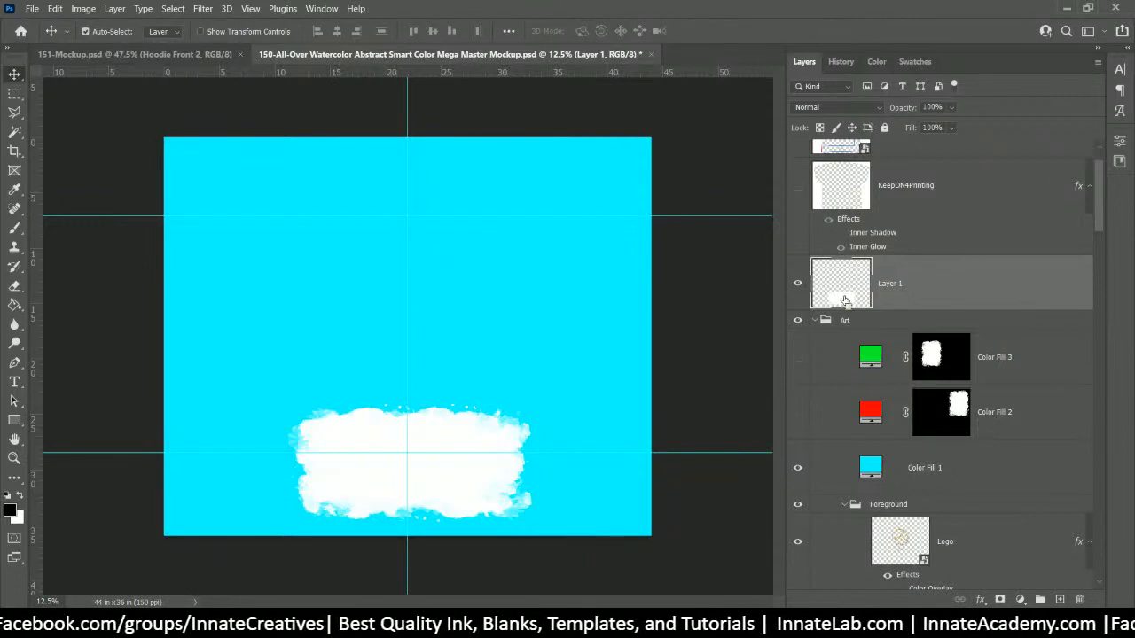
Step: Mask the cyan Color Fill 1 layer with Layer 1's shape, hide Layer 1, and show the green Color Fill 3 layer
ctrl+click(845, 300)
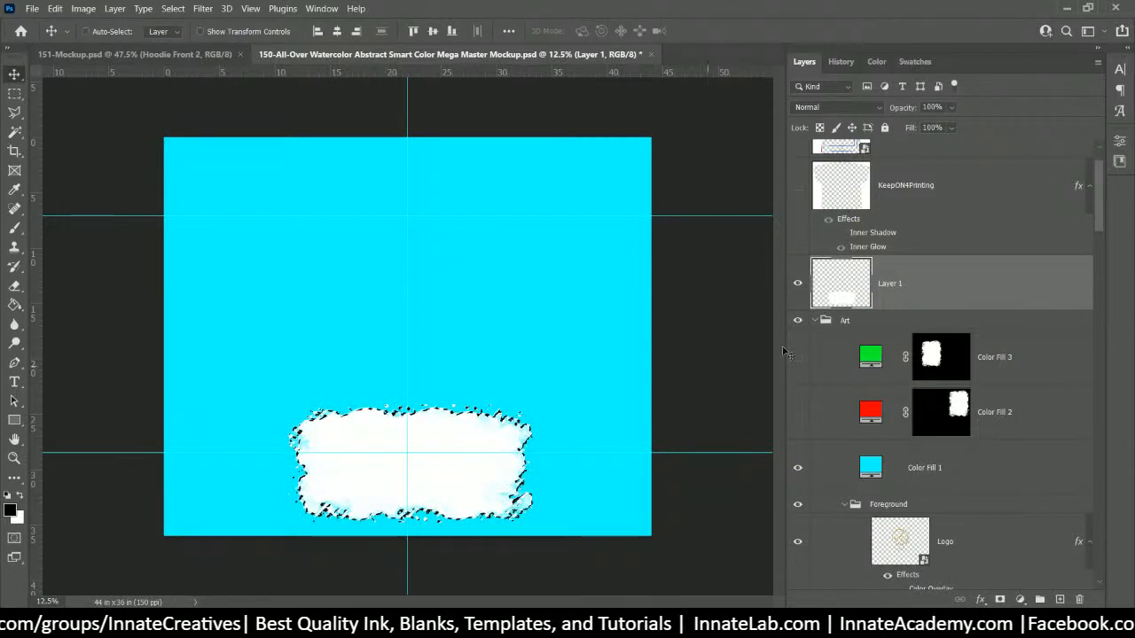
click(797, 283)
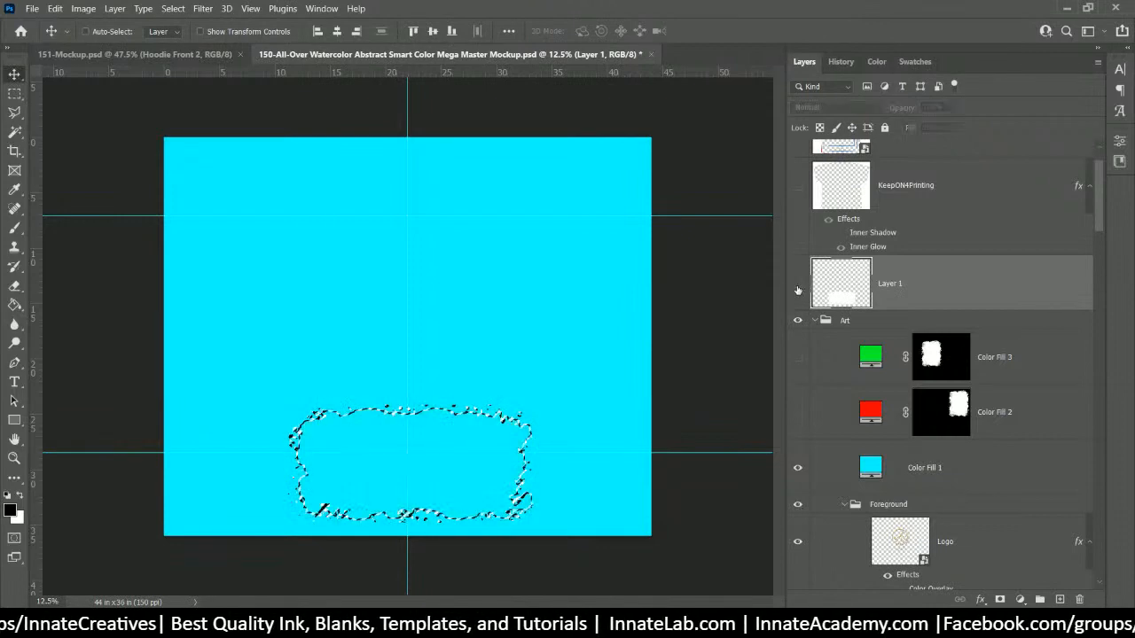
click(933, 471)
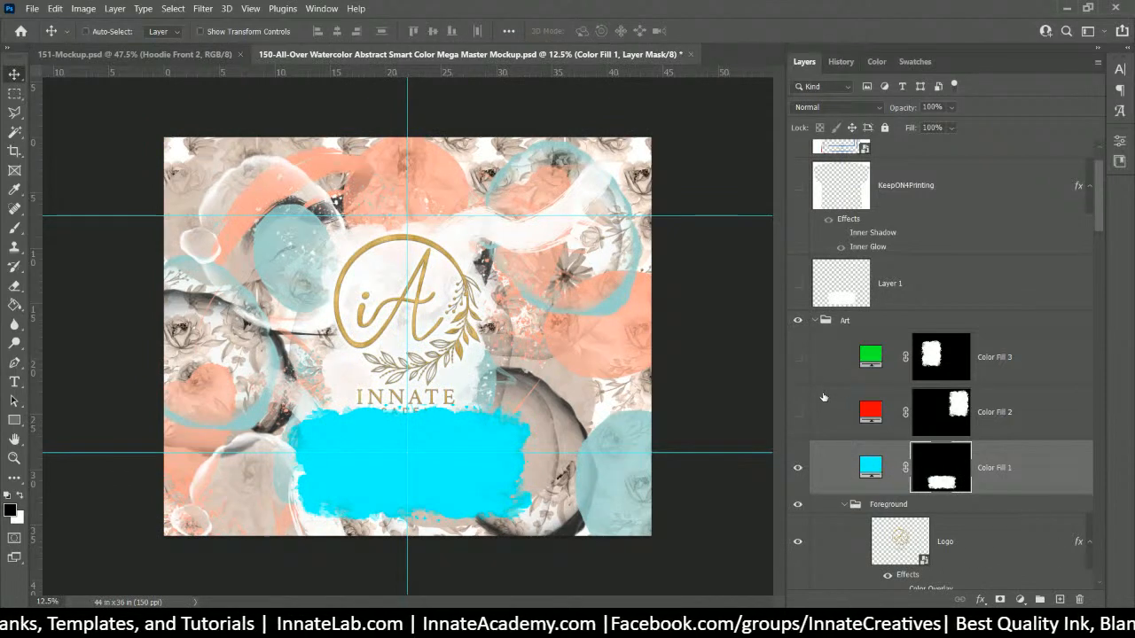
click(797, 356)
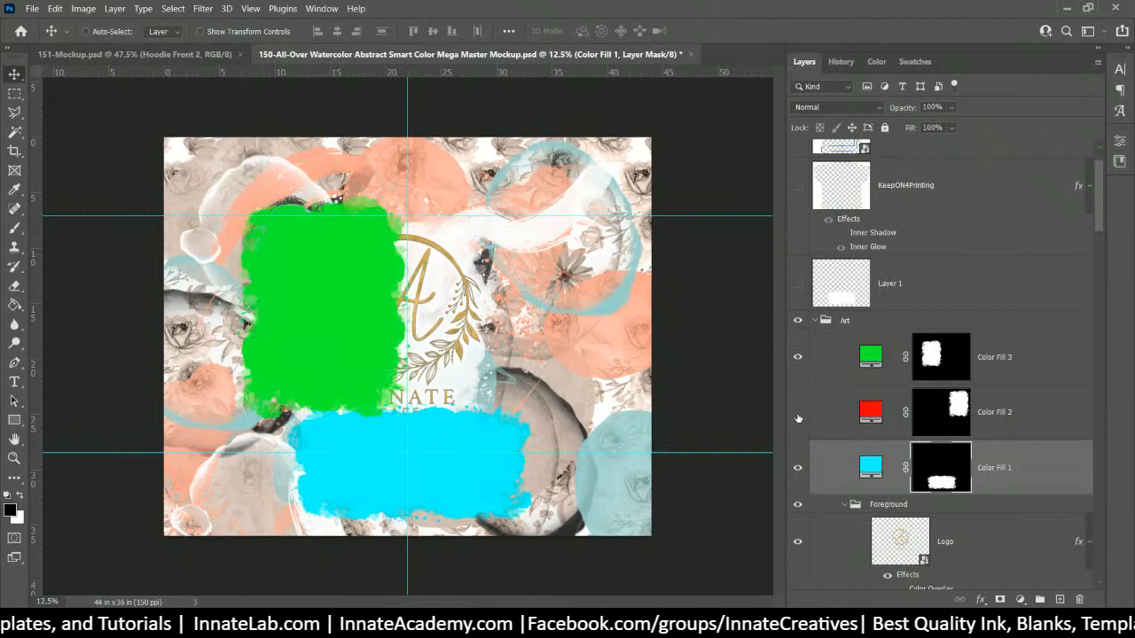
Step: Show the red Color Fill 2 layer and move the green Color Fill 3 shape up and left, clear of the logo
click(797, 413)
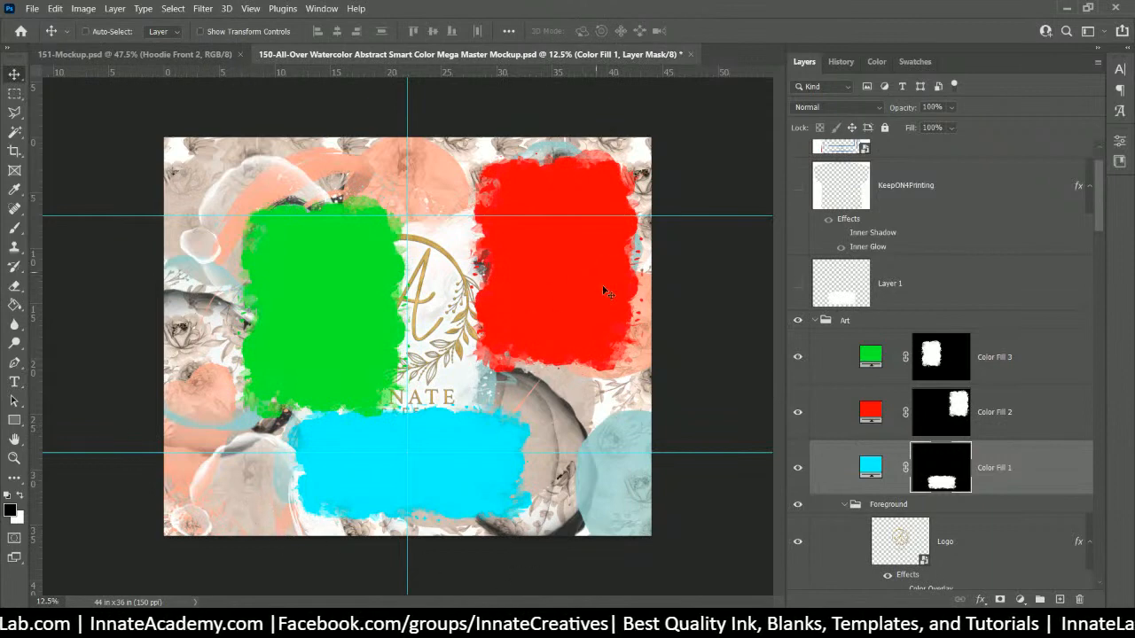
click(984, 417)
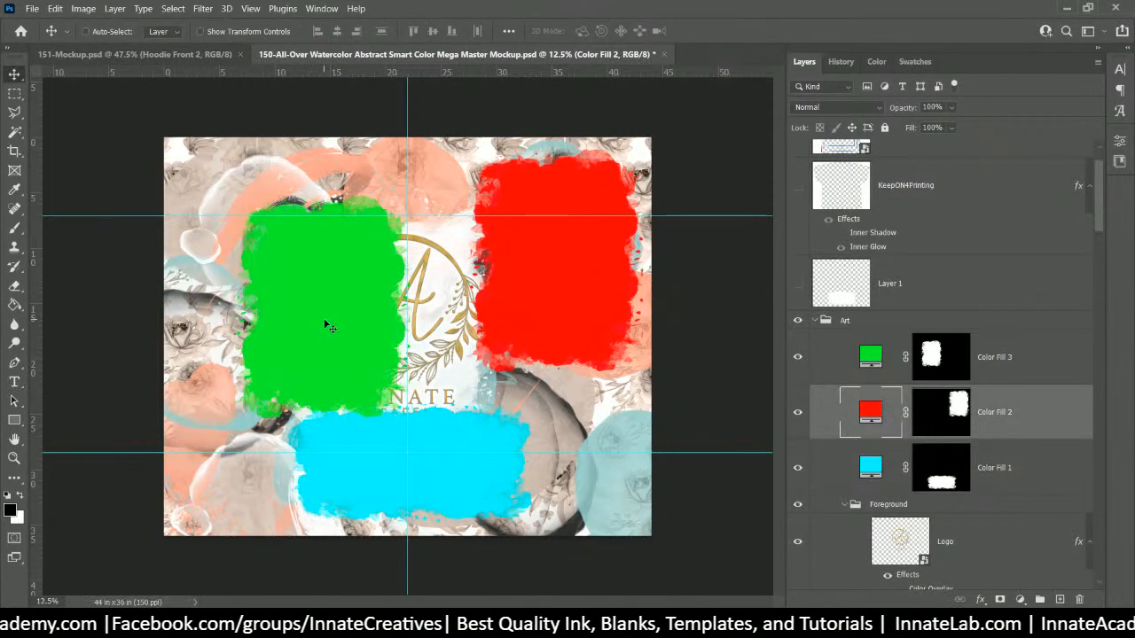
click(1022, 380)
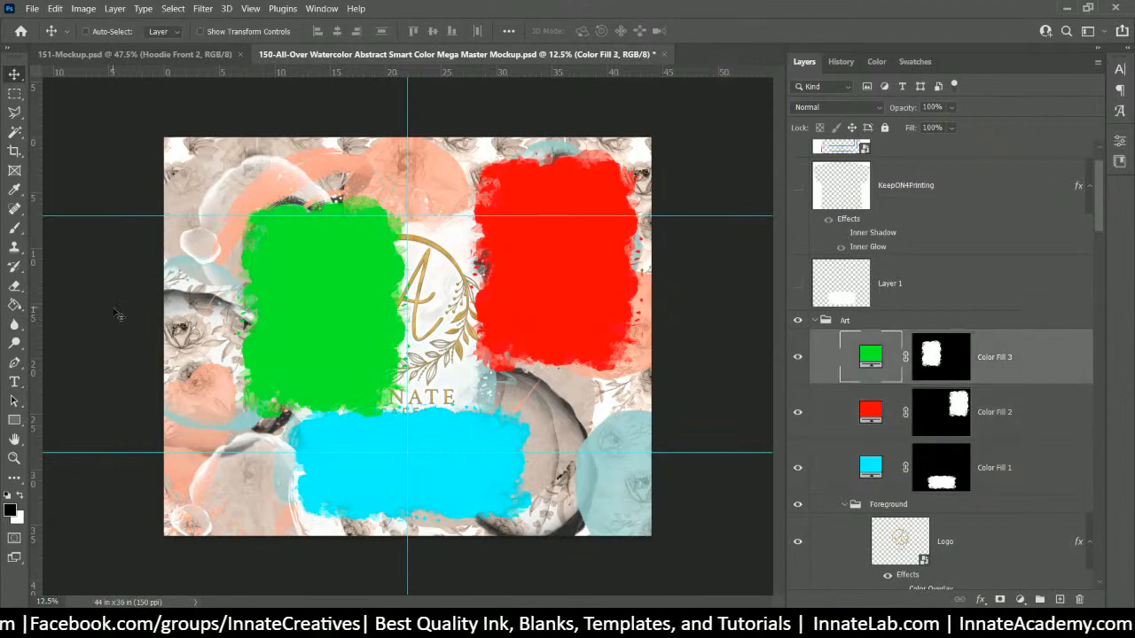
drag(293, 302, 246, 269)
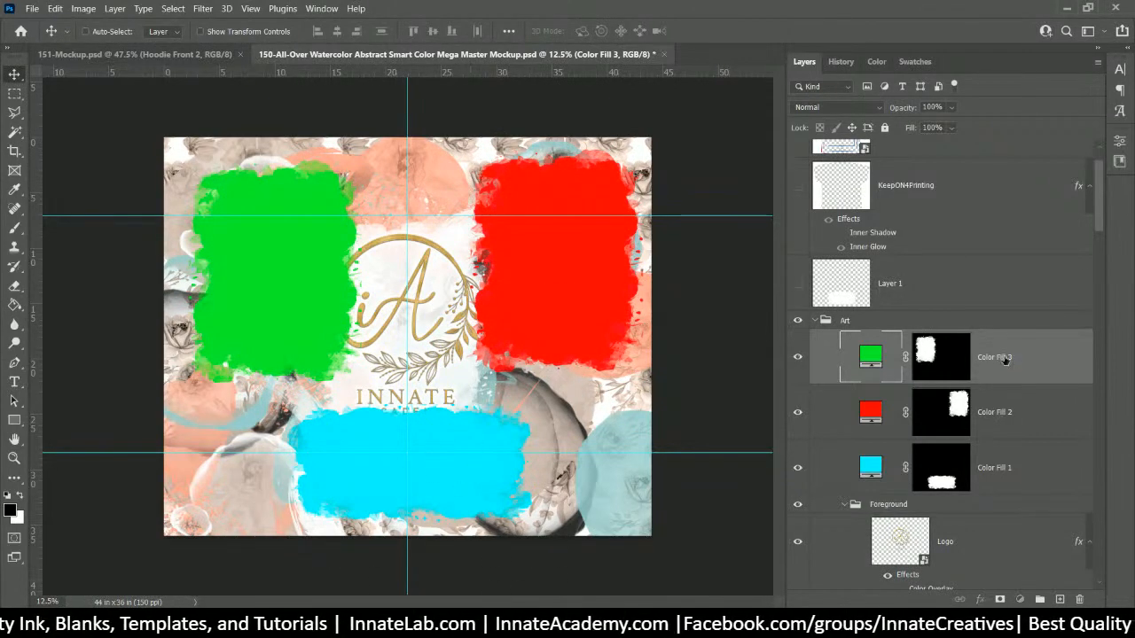
Step: Hide the Color Fill 3, Color Fill 2 and Color Fill 1 layers
click(796, 361)
click(797, 412)
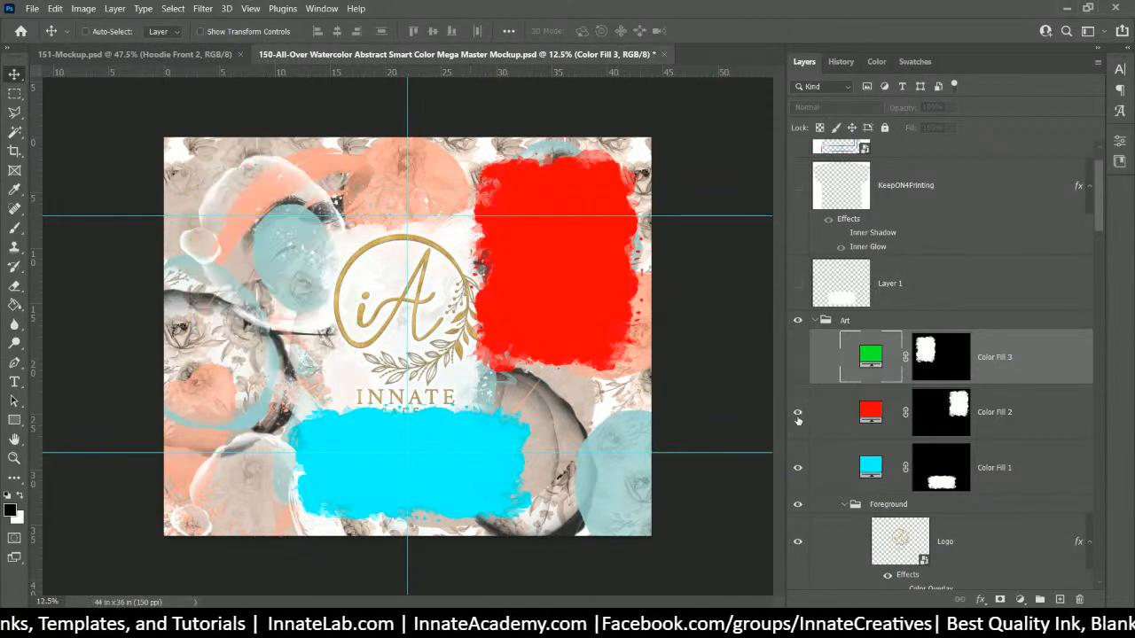
click(798, 468)
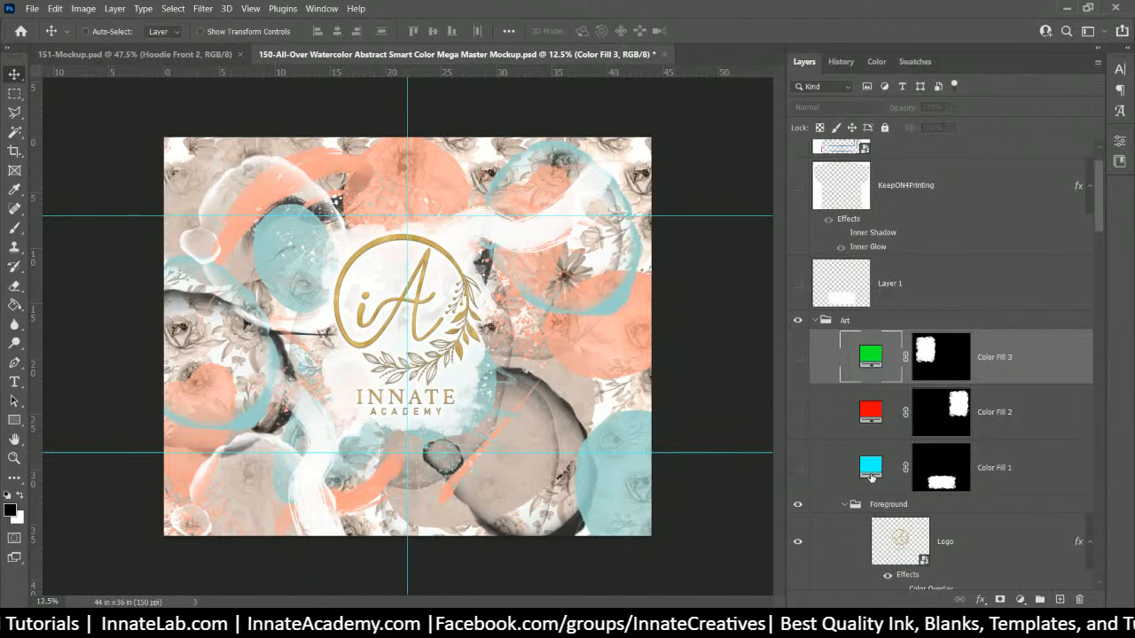
scroll(870, 474, down, 1)
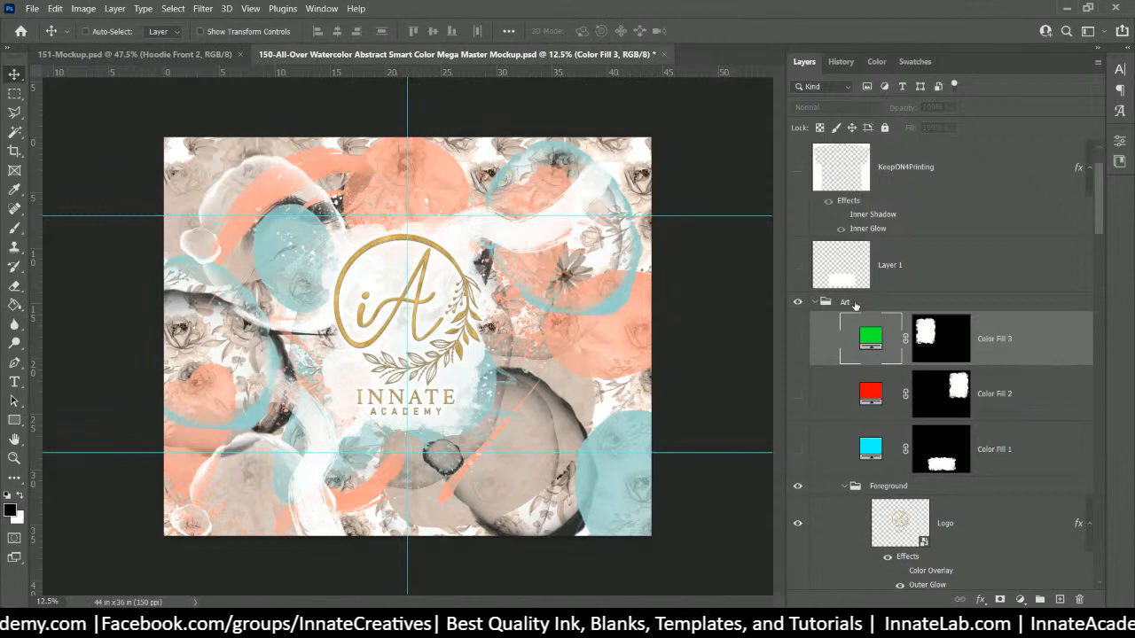
Step: Collapse and hide the Foreground group, and collapse the Background group
click(956, 354)
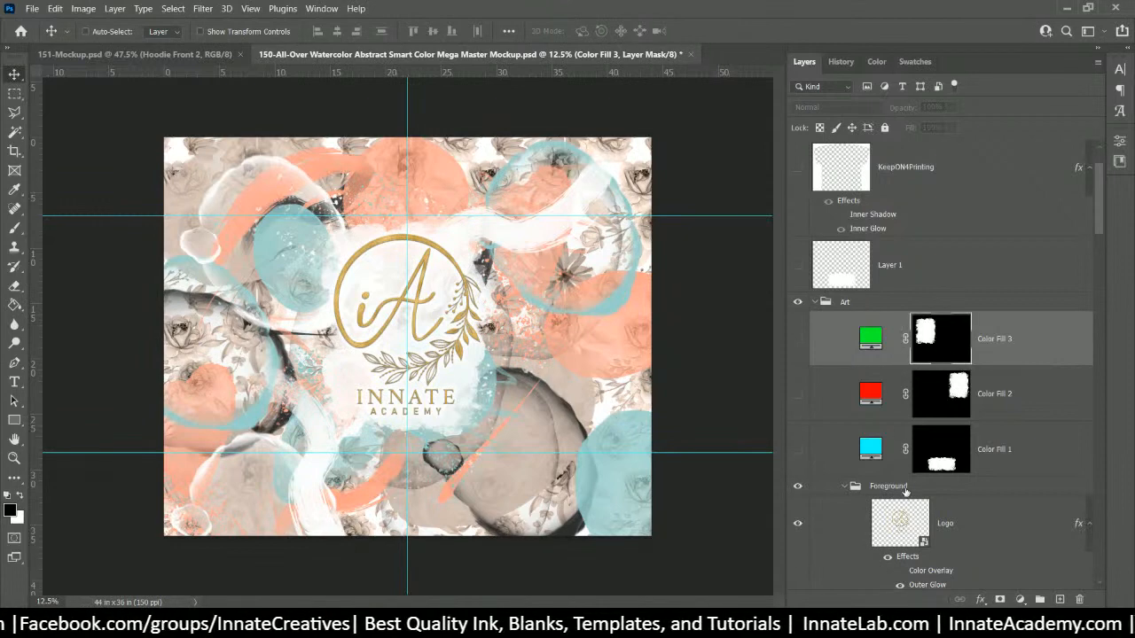
scroll(905, 492, down, 1)
click(889, 435)
click(846, 432)
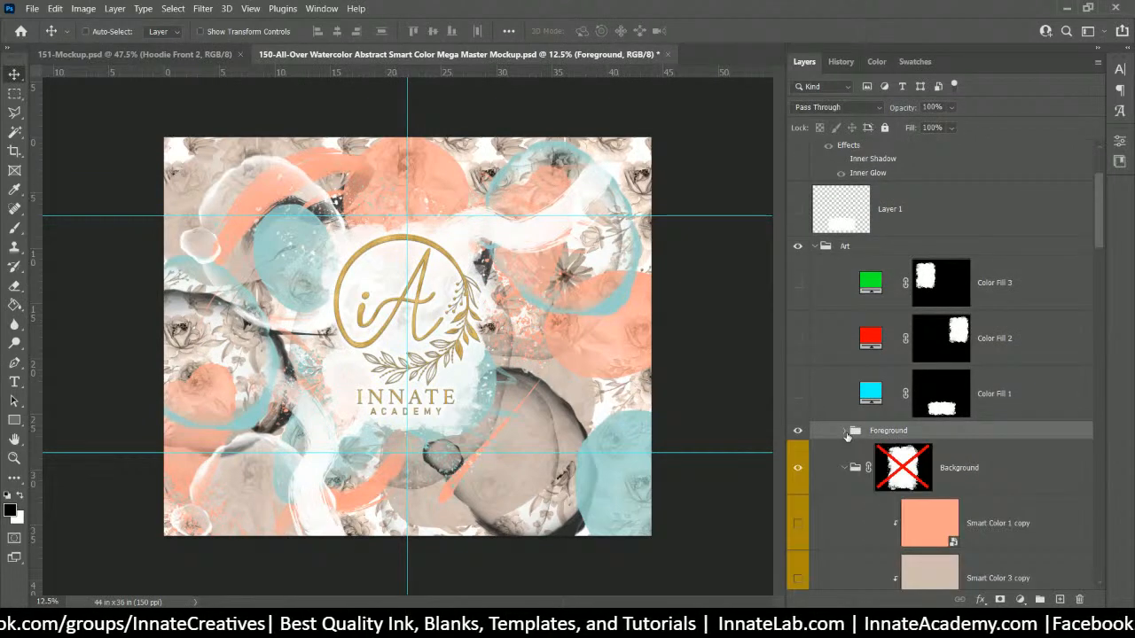
click(796, 432)
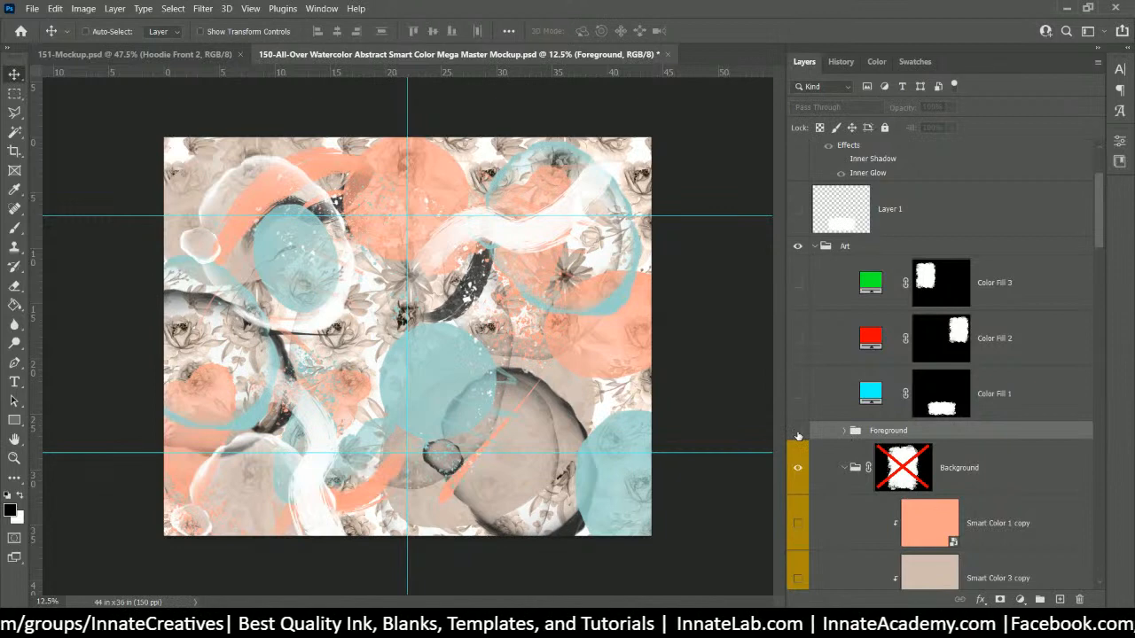
click(845, 468)
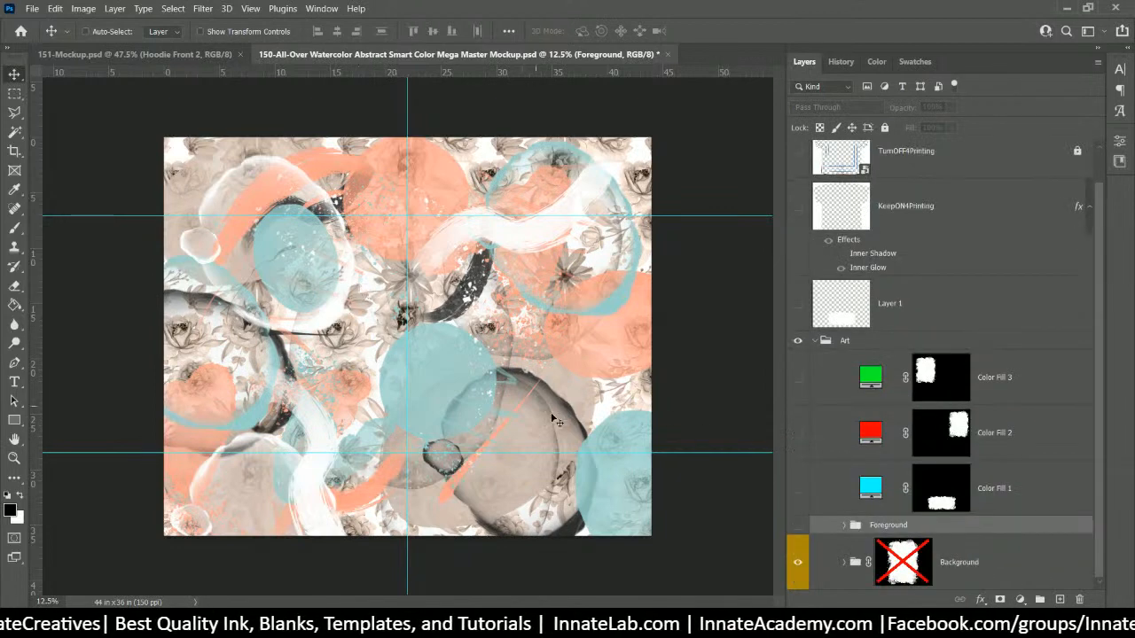
Step: Transfer the layer mask of Color Fill 3 onto the Art group
click(929, 380)
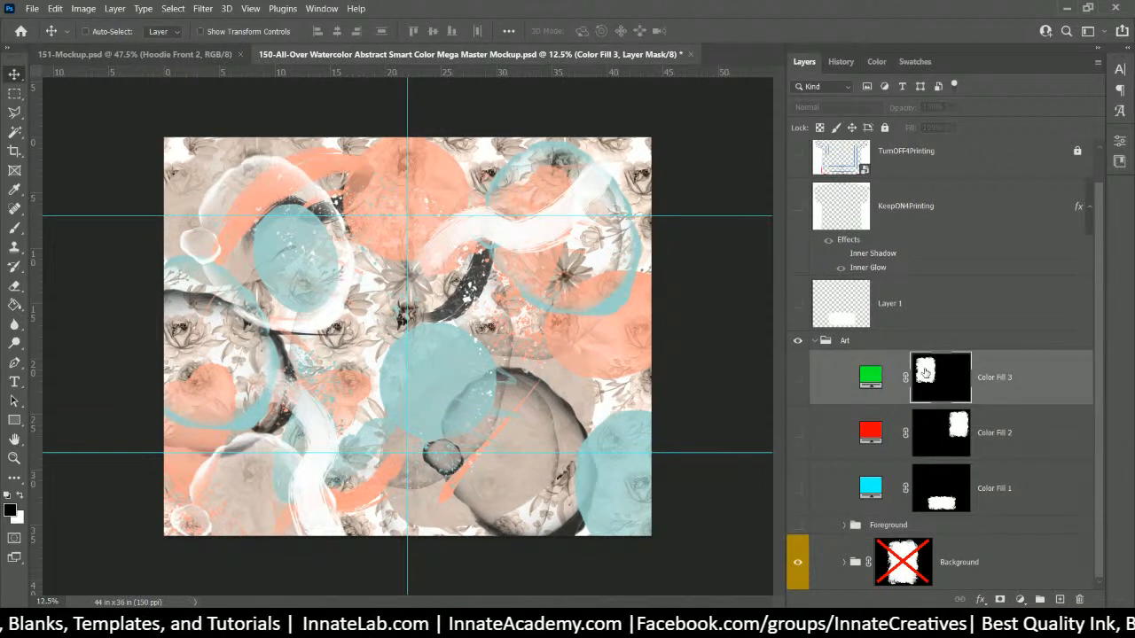
drag(928, 378, 891, 336)
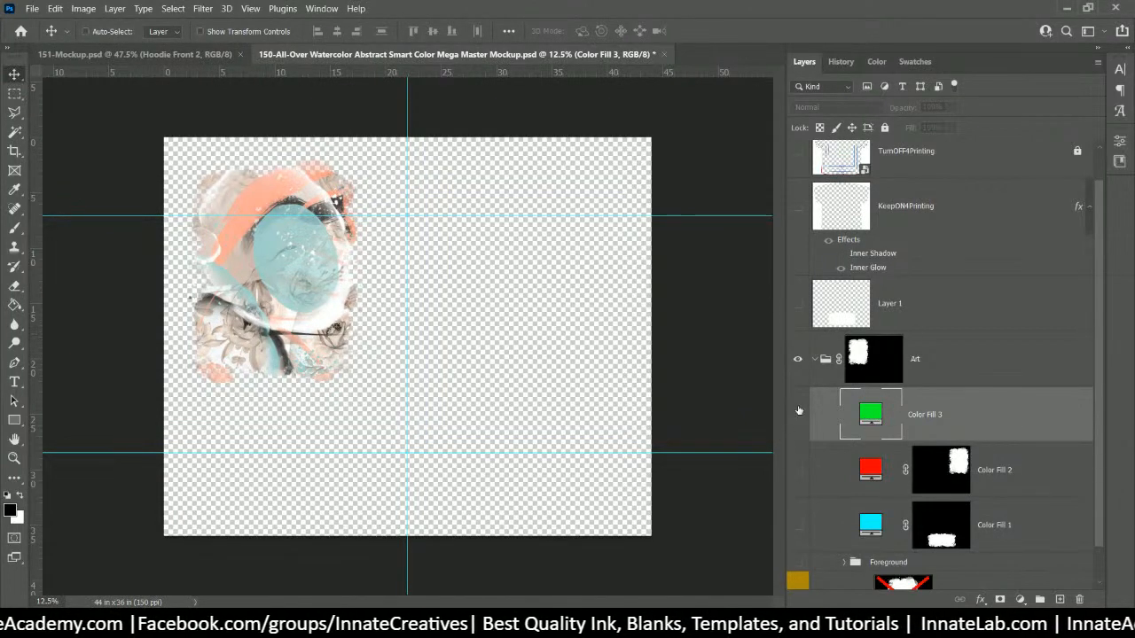
Step: Quick-export the masked Art group as a PNG named Art-Left.png in the 150 folder
right_click(923, 361)
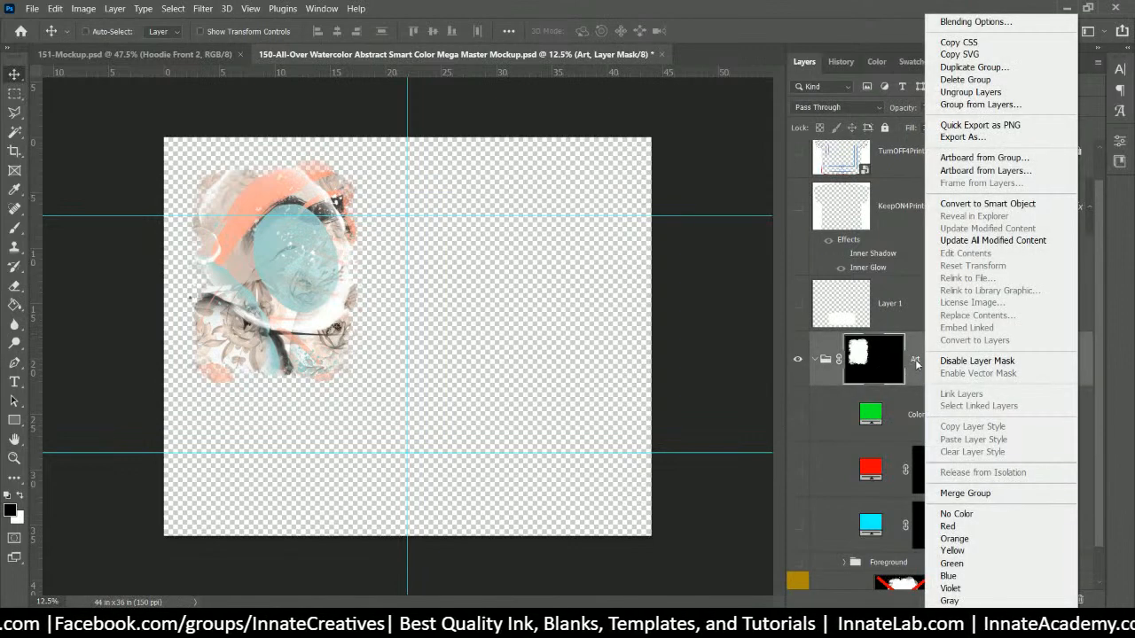
click(975, 124)
key(ctrl+shift+apostrophe)
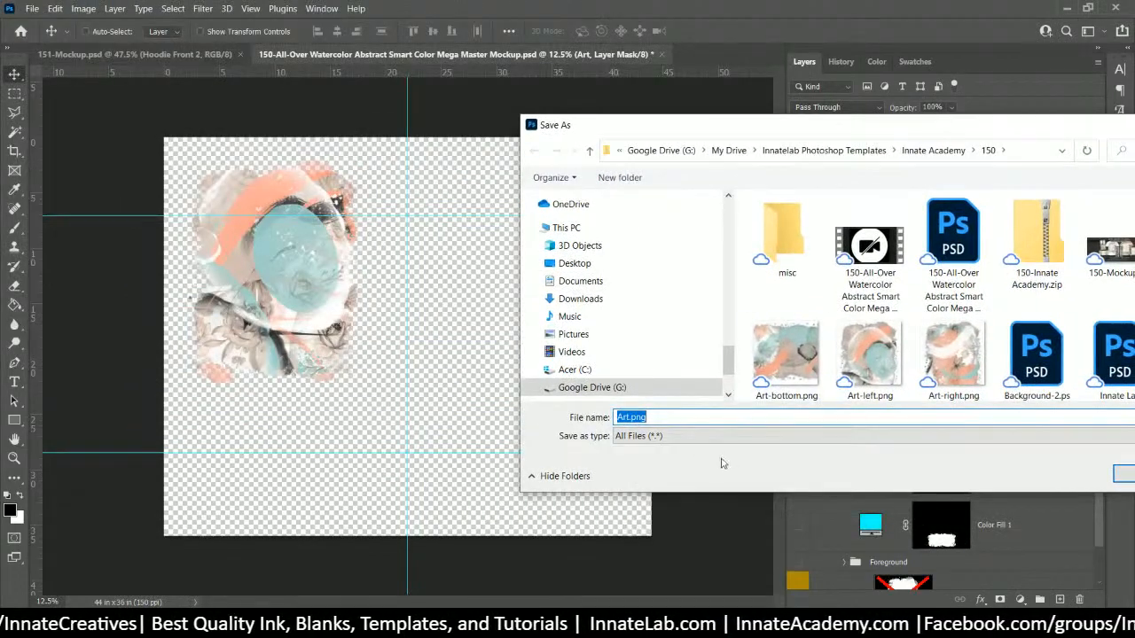
click(635, 418)
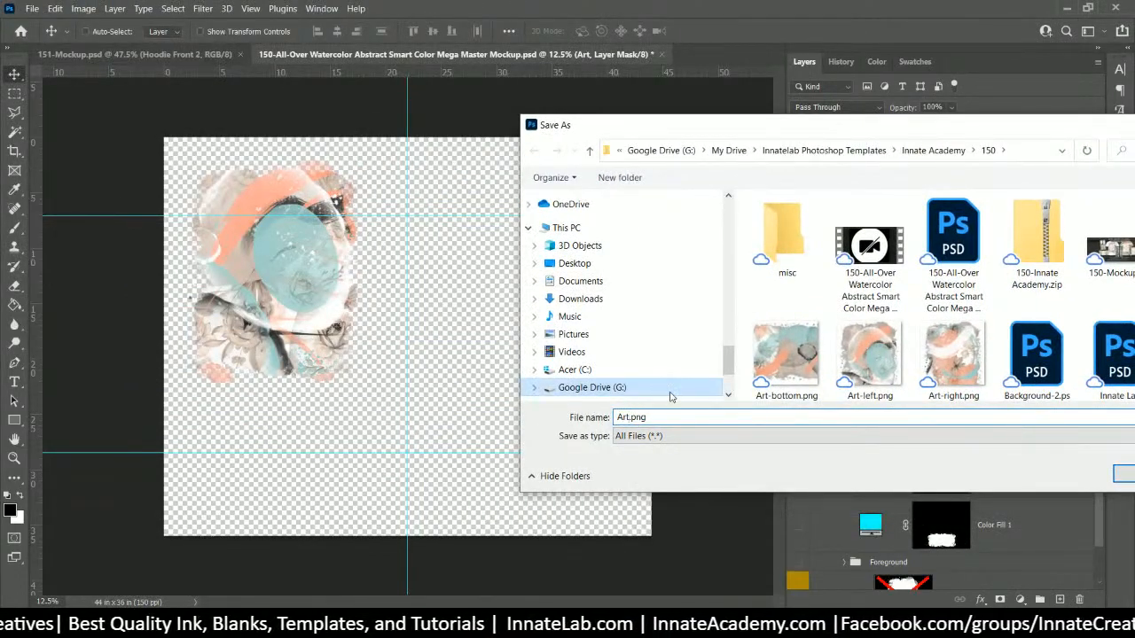
text(-)
text(Left)
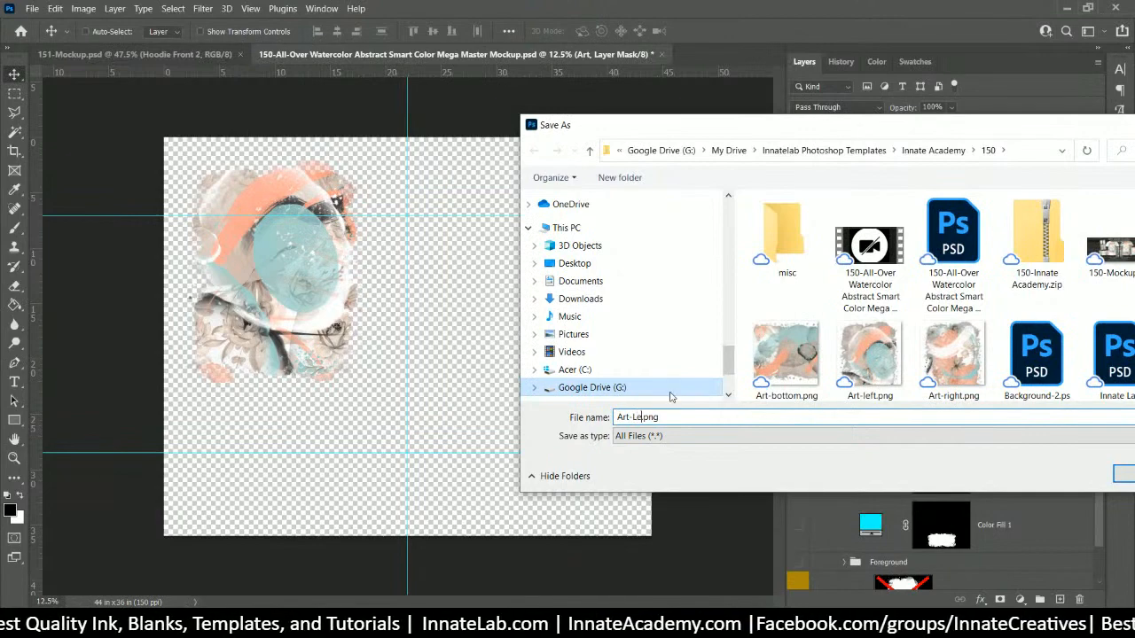
drag(714, 134, 580, 134)
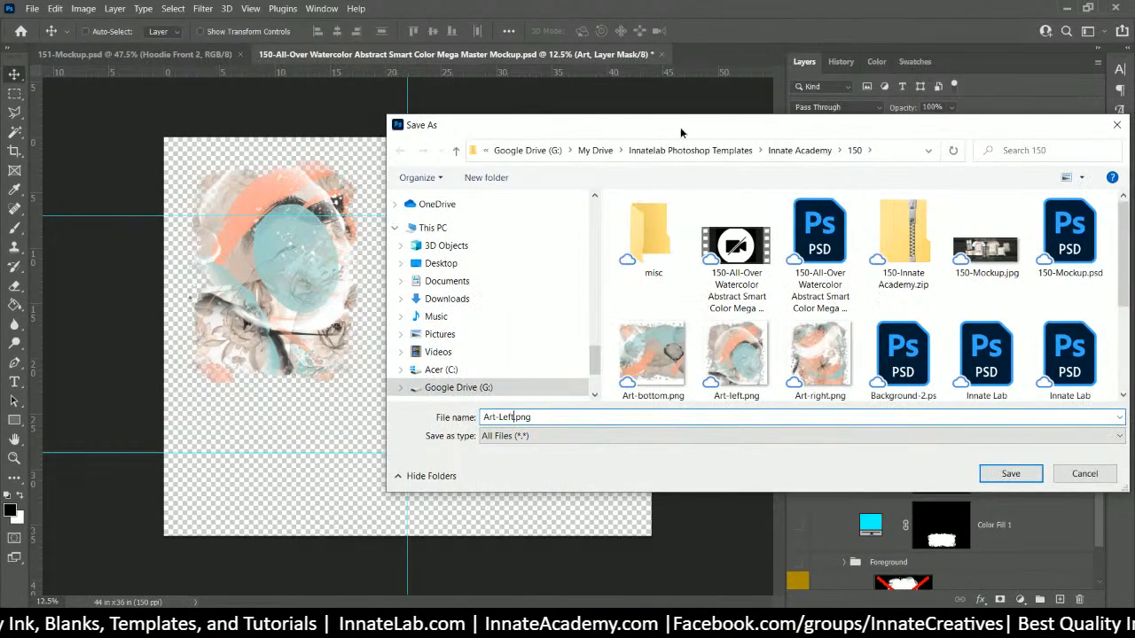
drag(681, 132, 642, 119)
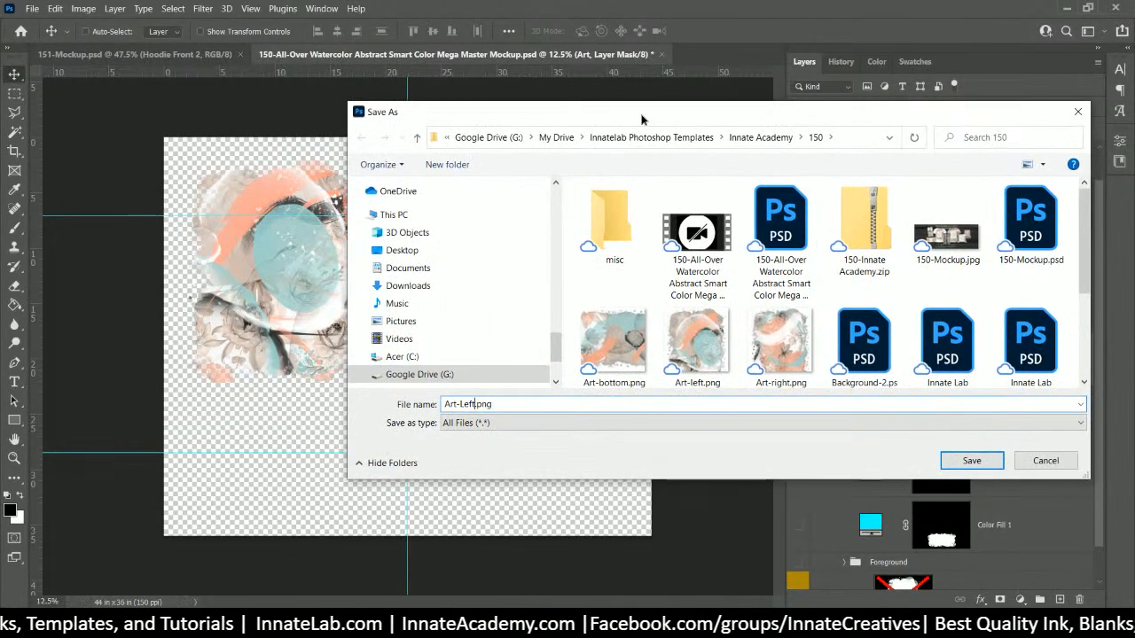
key(Return)
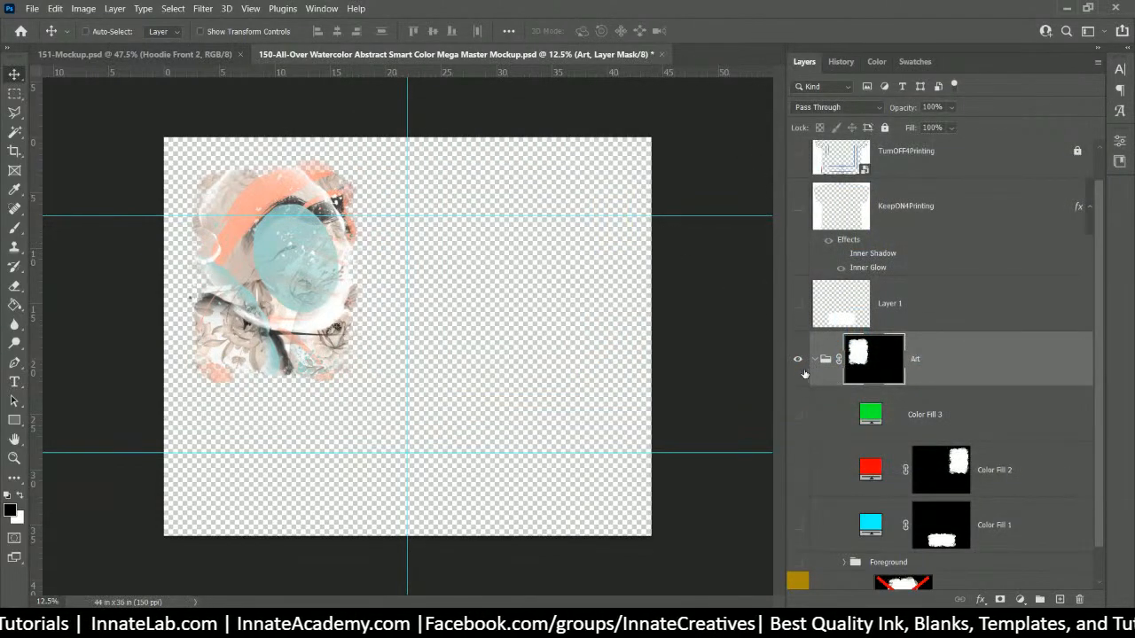
Step: Return the Art group's layer mask to Color Fill 3
right_click(863, 364)
click(886, 350)
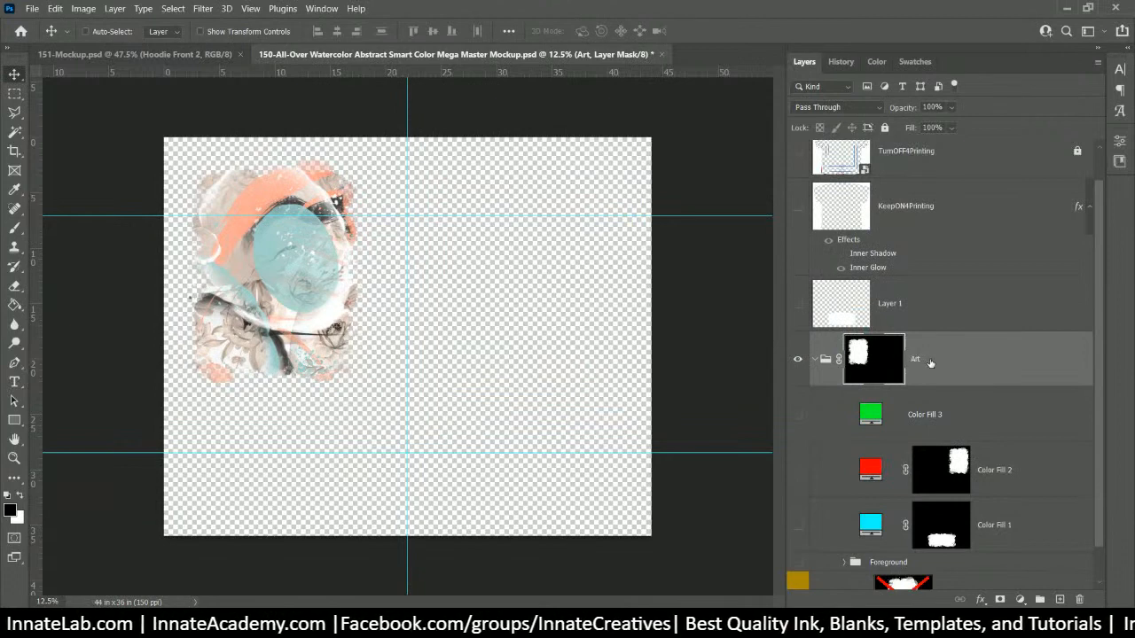
drag(889, 356, 931, 415)
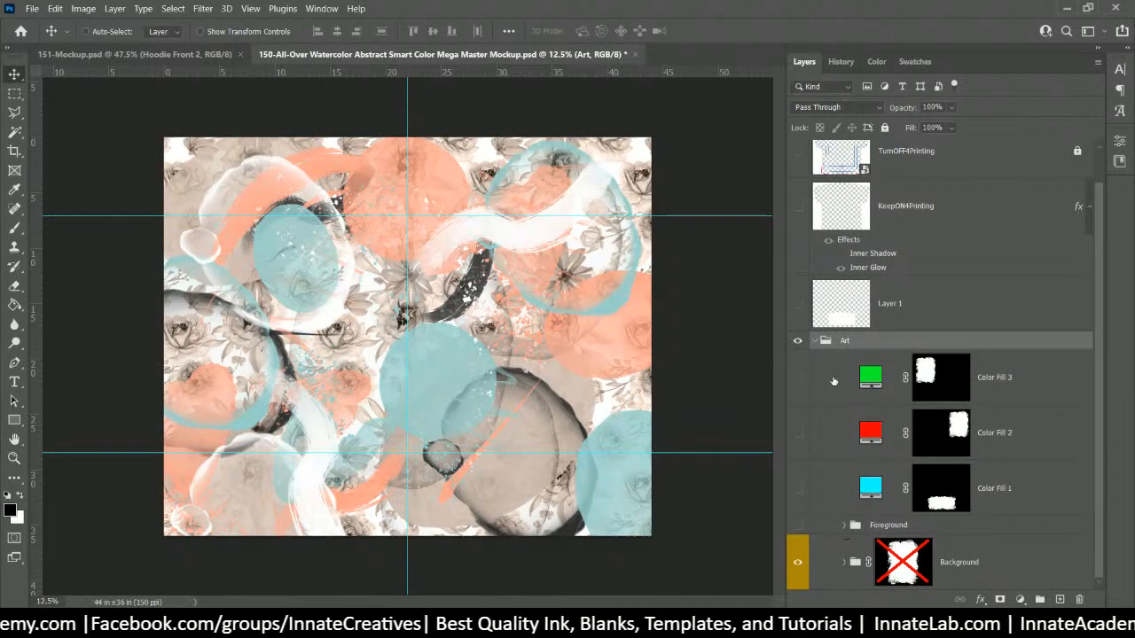
Step: In the Color Swatches group, switch the Smart Color 1 contents to the pink Smart Color 1 copy and save them
scroll(838, 311, up, 2)
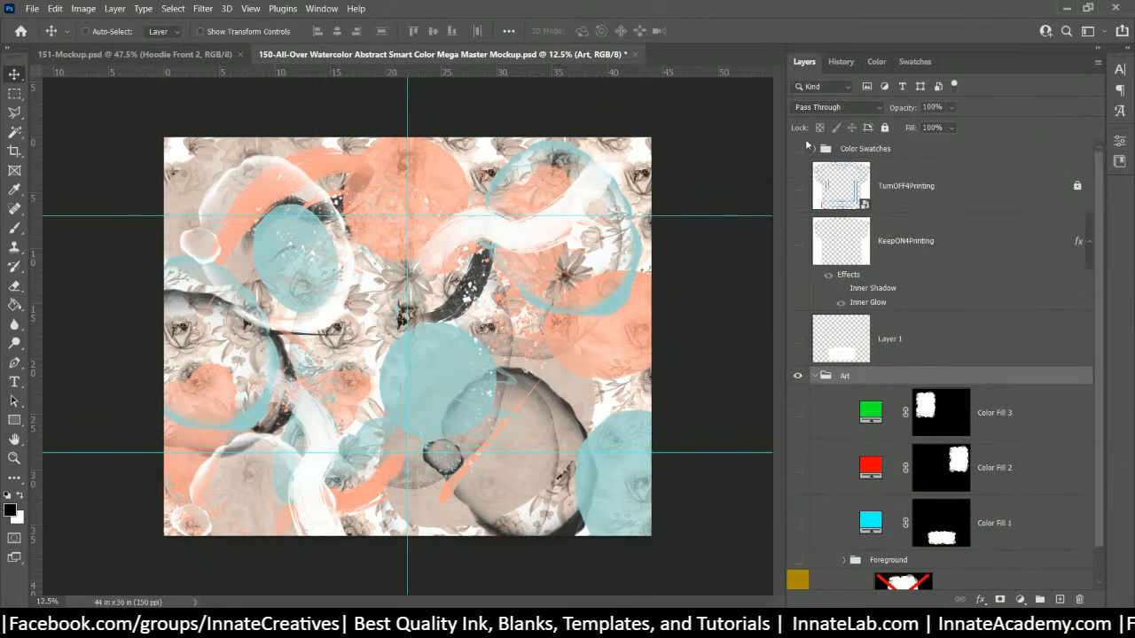
click(814, 149)
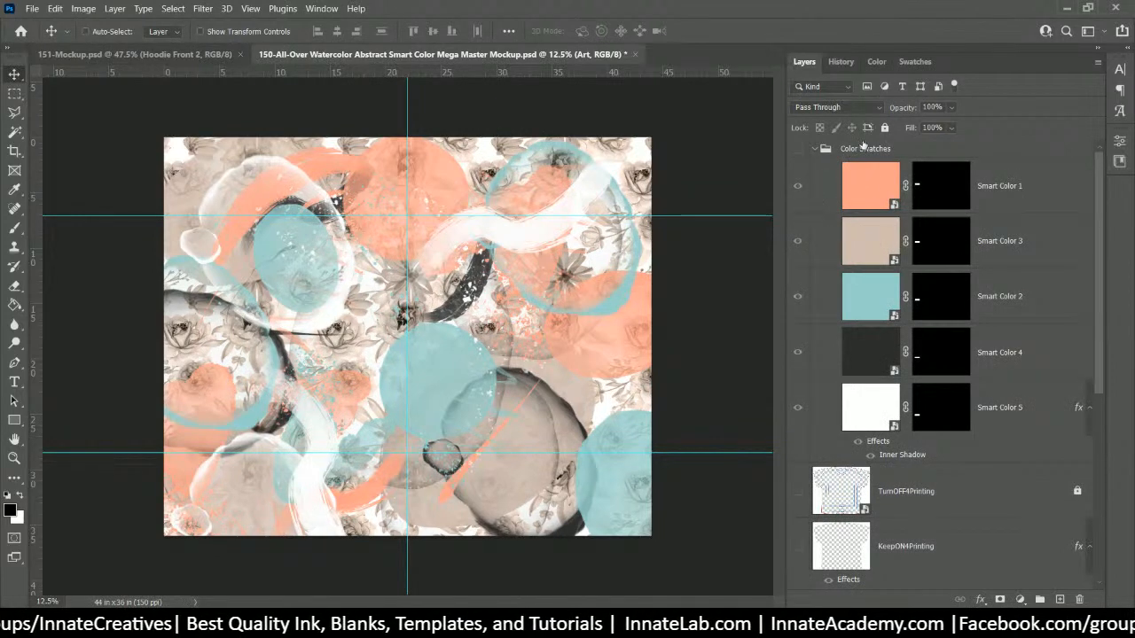
double_click(868, 204)
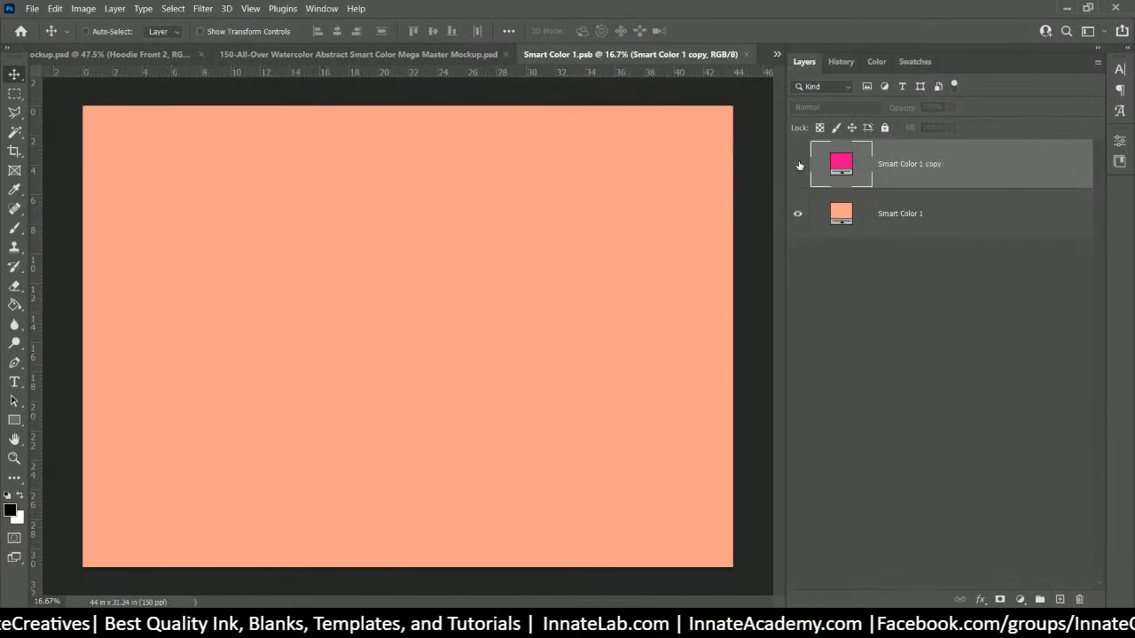
click(798, 165)
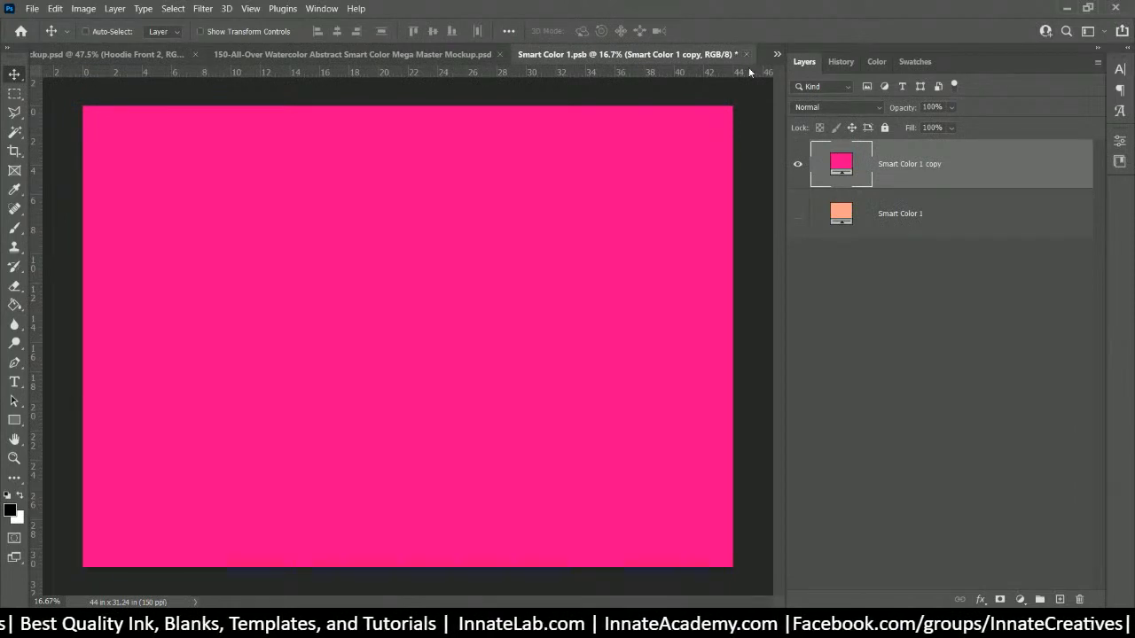
key(ctrl+s)
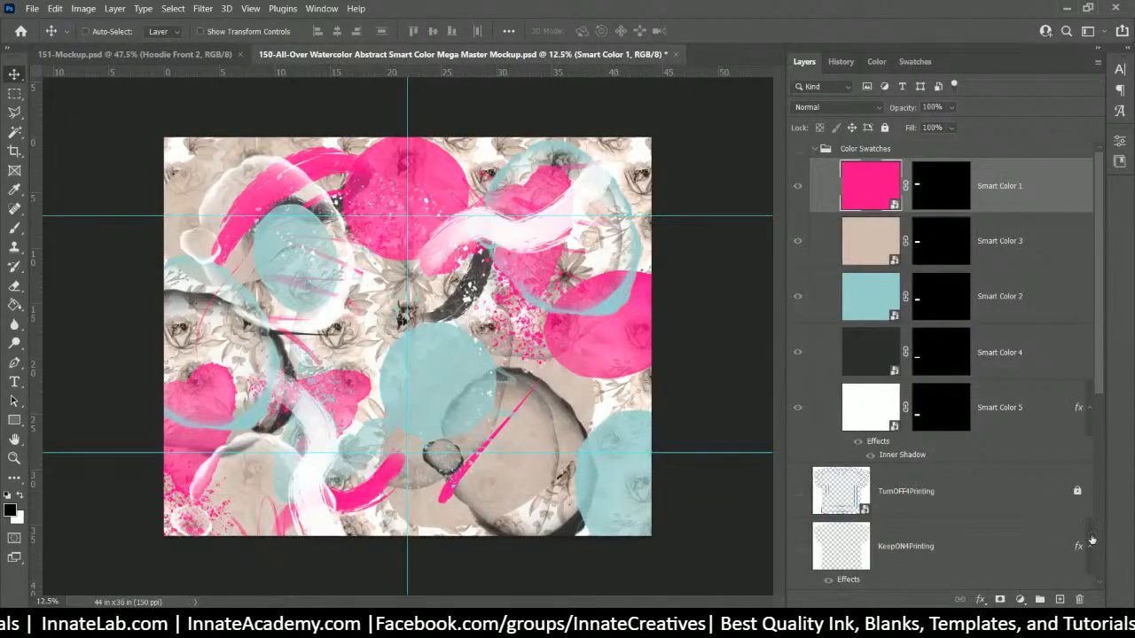
Step: Switch the Smart Color 3 contents to only the blue Smart Color 3 copy layer and save them
double_click(851, 250)
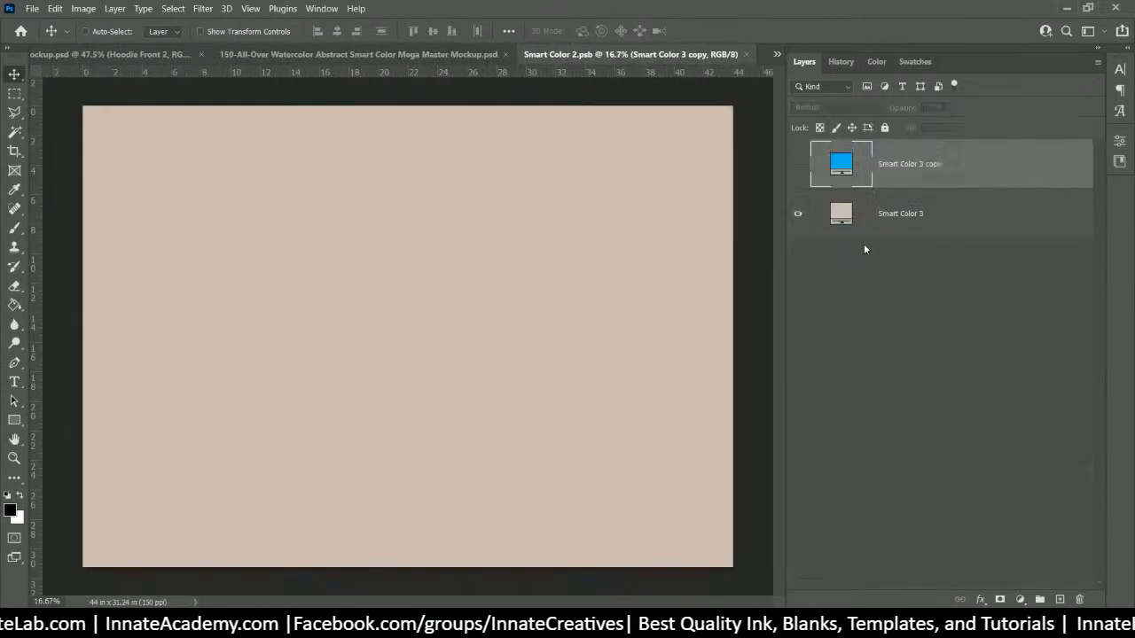
alt+click(797, 164)
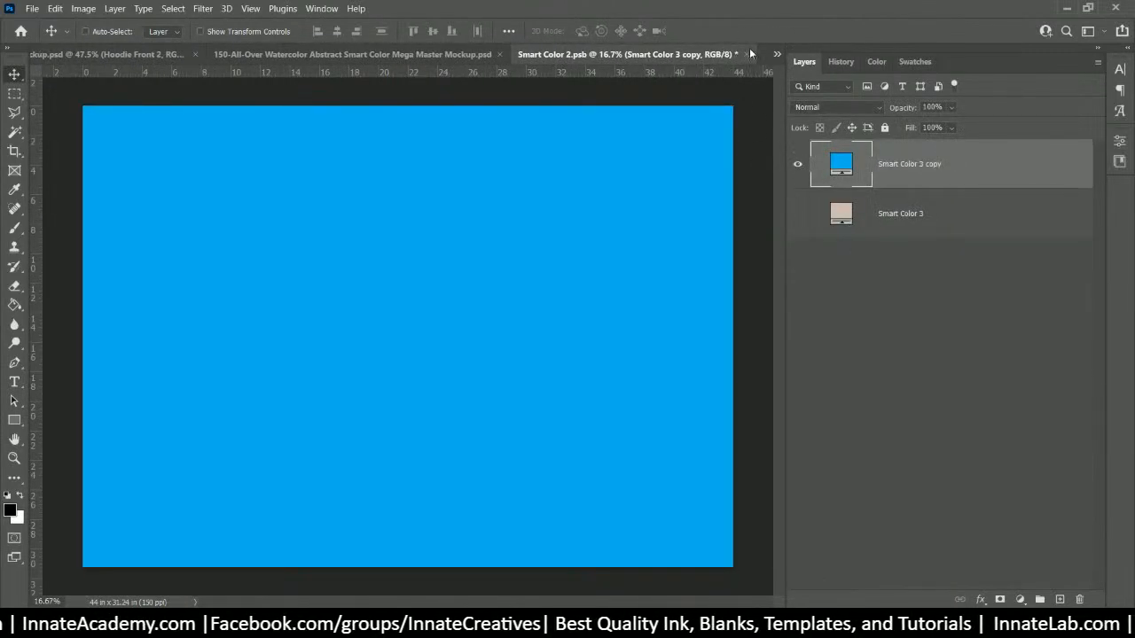
key(ctrl+s)
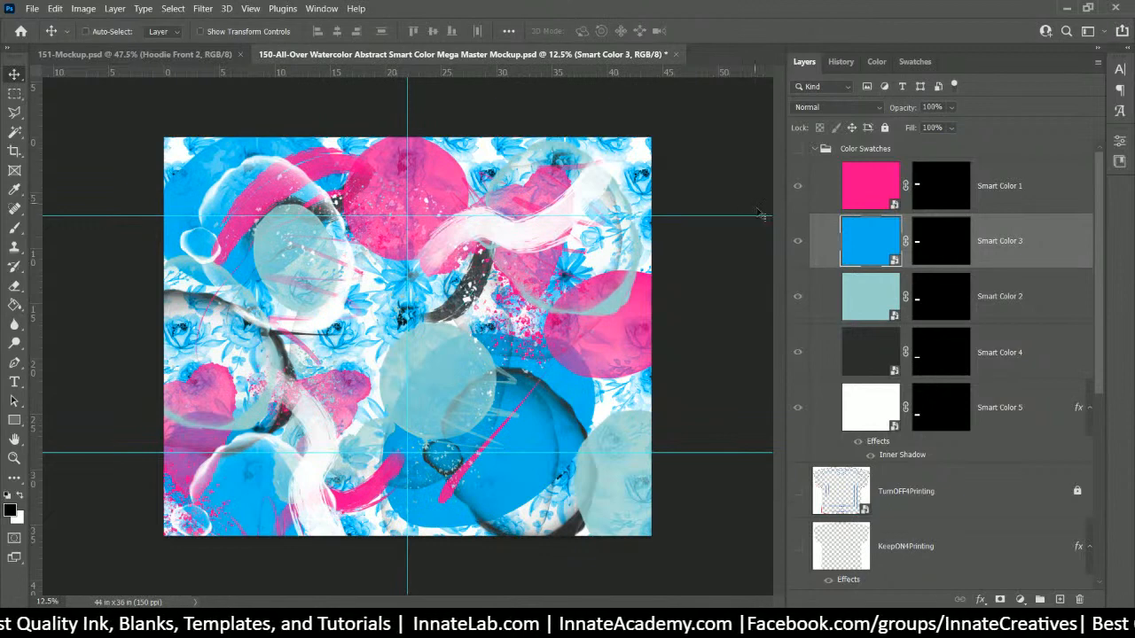
Step: Switch the Smart Color 2 contents to only the yellow Smart Color 2 copy layer, then save and close them
double_click(878, 301)
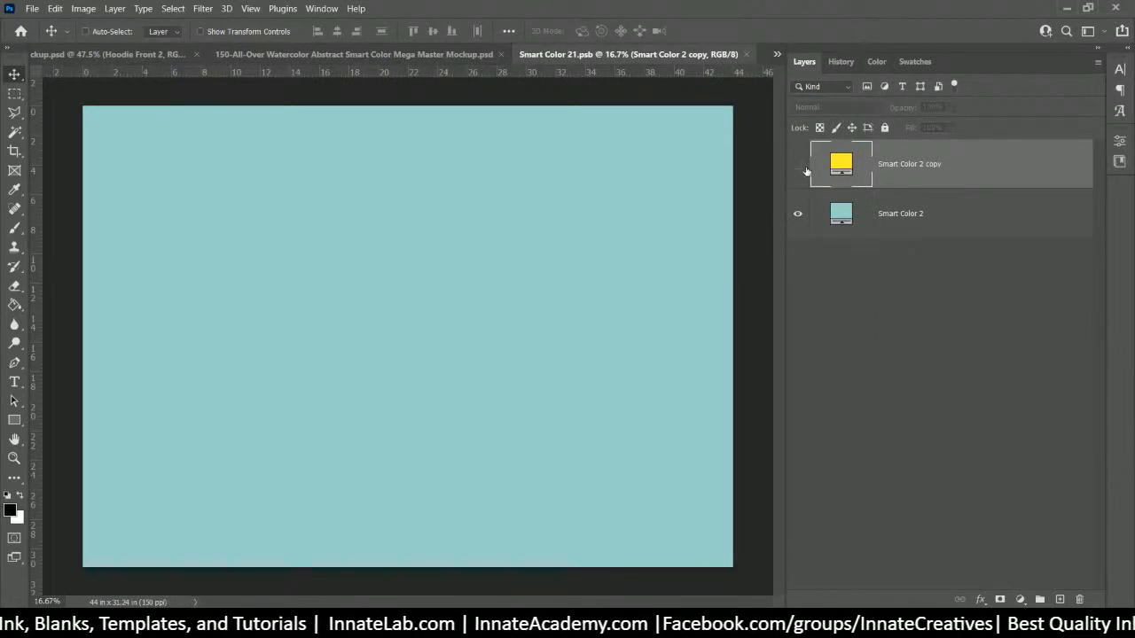
click(799, 166)
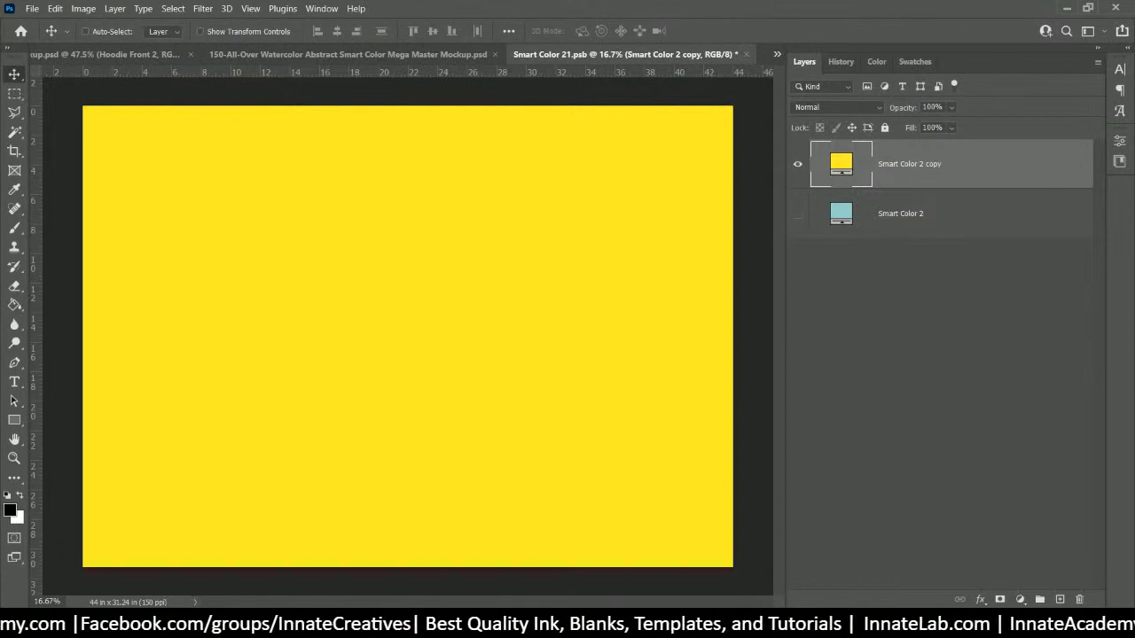
key(ctrl+s)
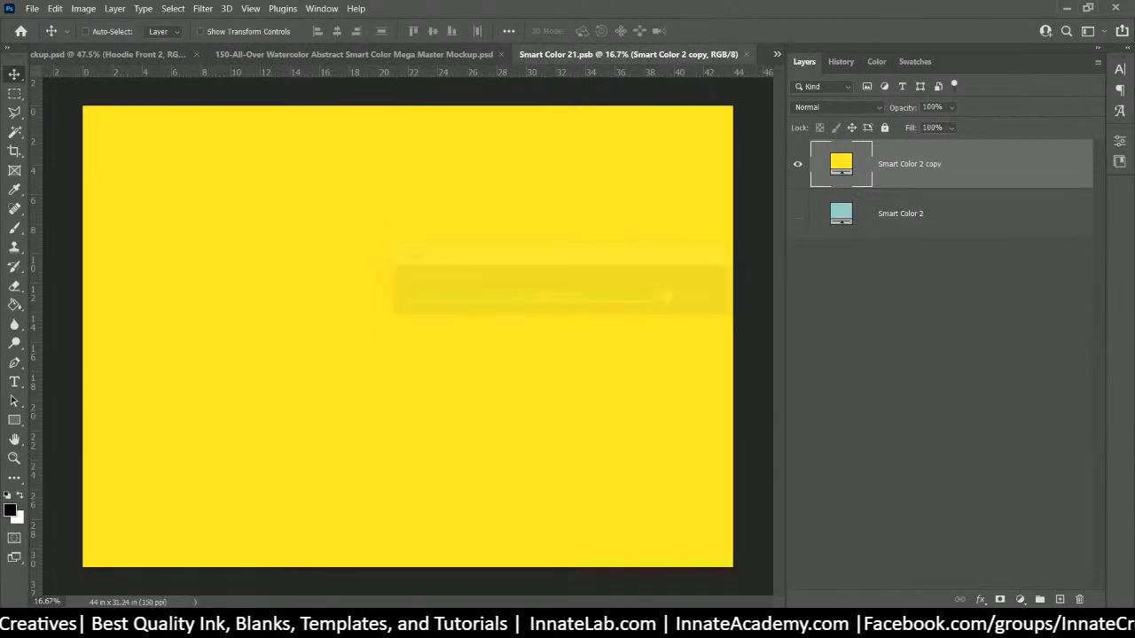
key(ctrl+w)
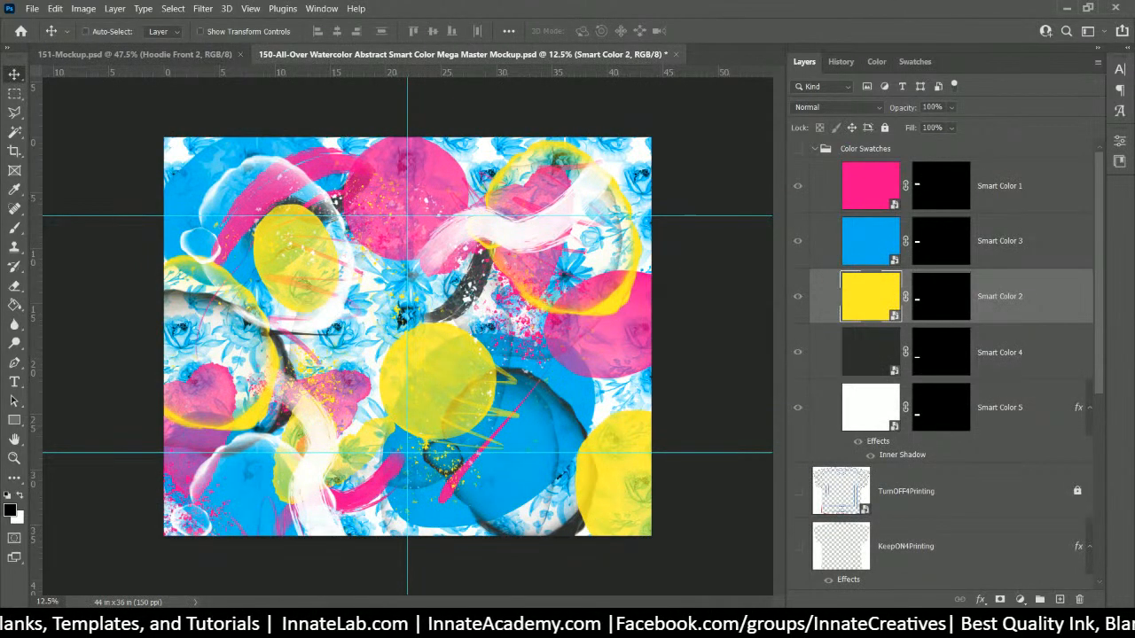
Step: Switch the Smart Color 4 contents to only the black Smart Color 4 copy 2 layer, then save and close them
double_click(871, 354)
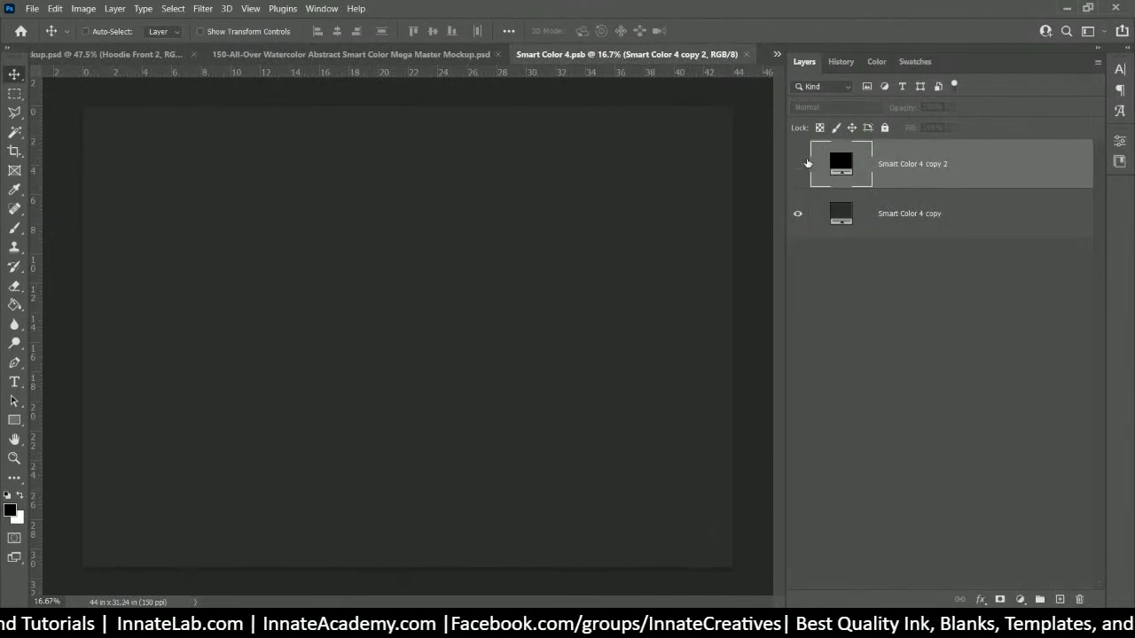
click(797, 164)
click(798, 213)
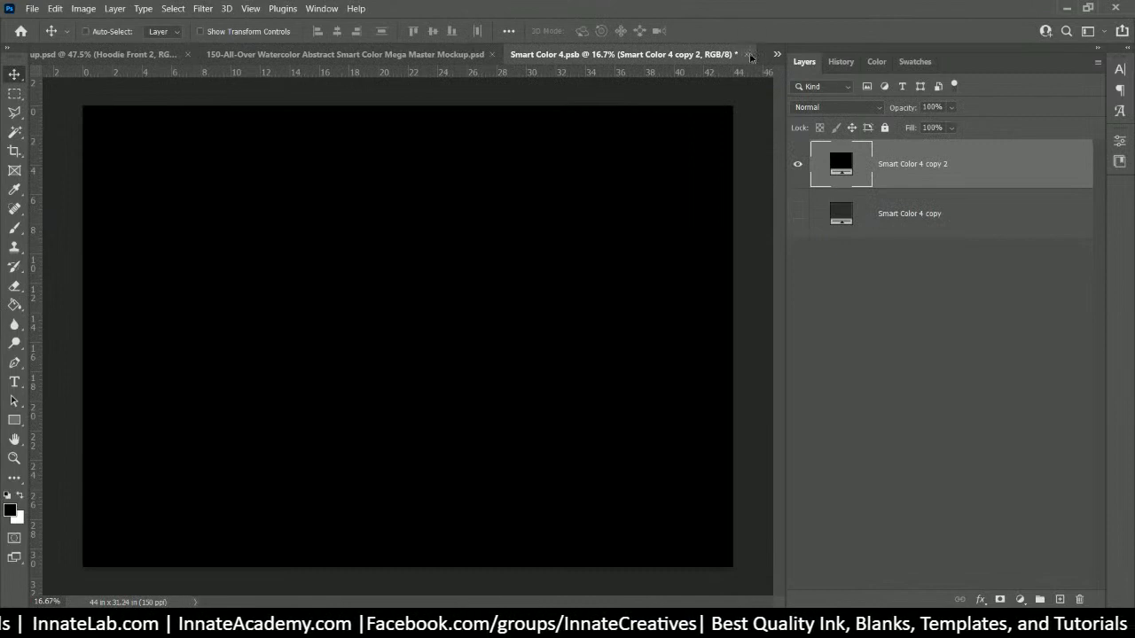
key(ctrl+s)
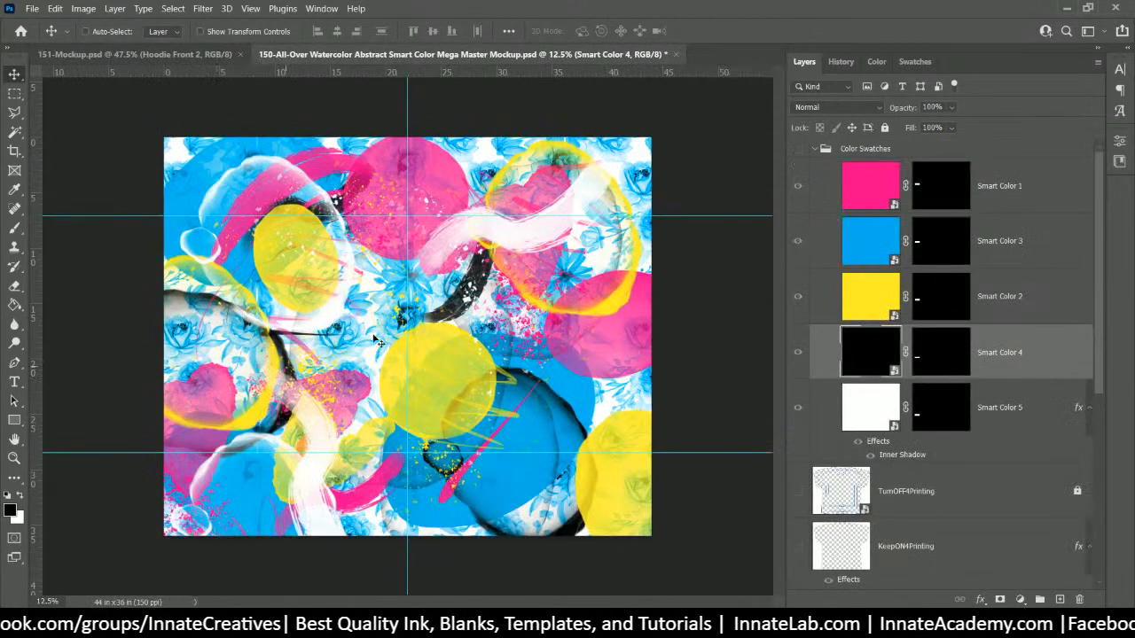
Step: In the Background group, hide Pattern Fill 2 and show Pattern Fill 1 in its place
scroll(865, 354, down, 8)
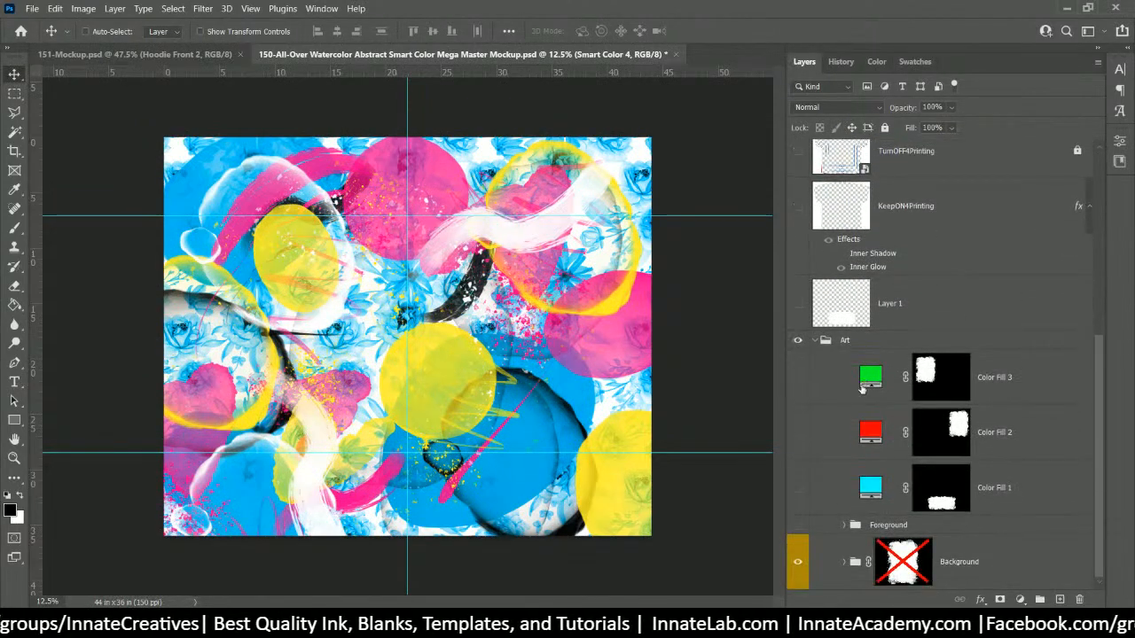
click(842, 561)
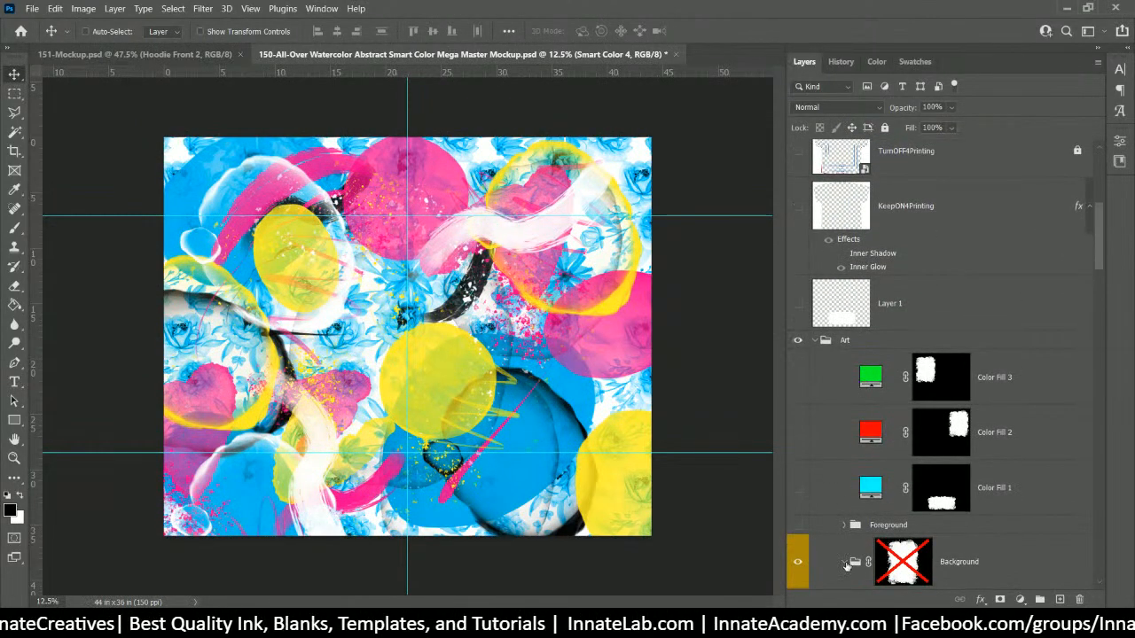
scroll(843, 554, down, 2)
scroll(838, 532, down, 11)
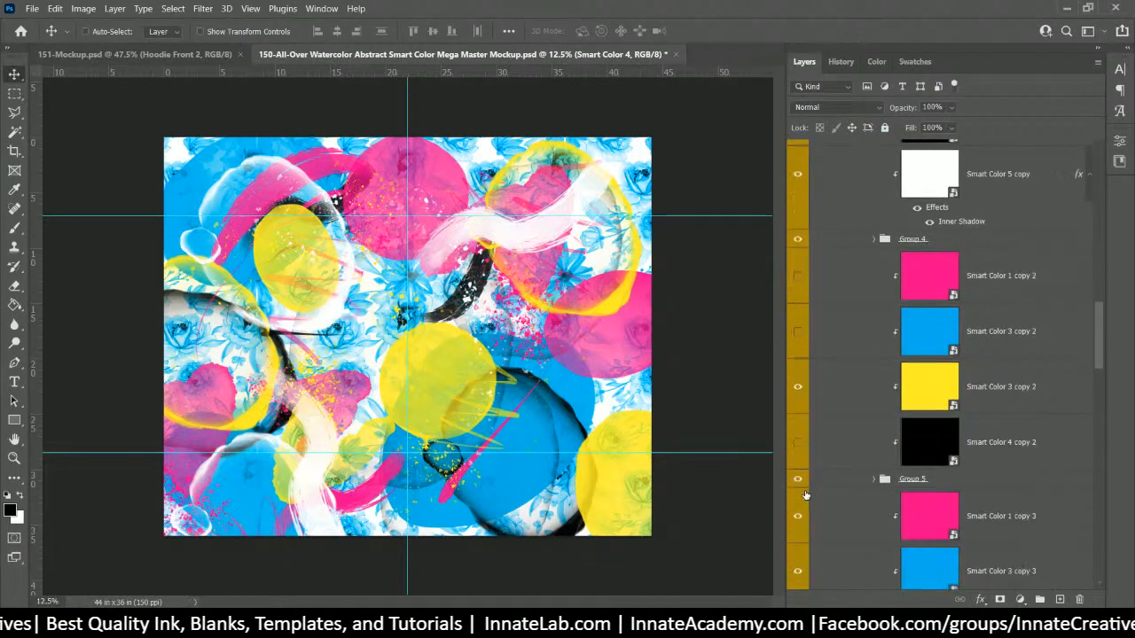
scroll(796, 482, down, 10)
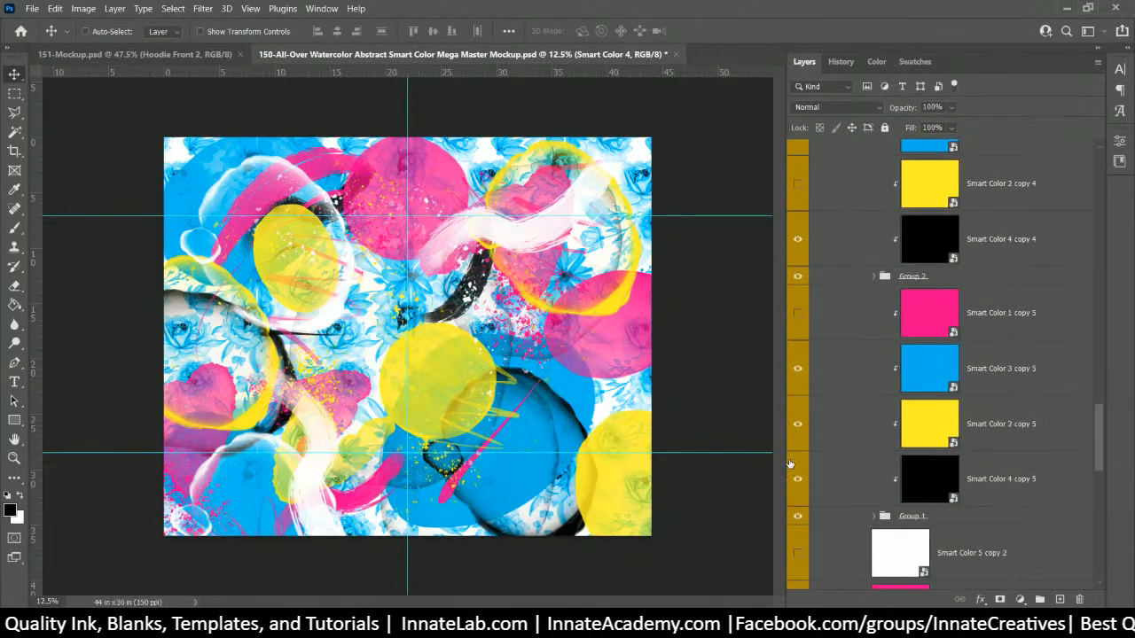
scroll(790, 467, down, 5)
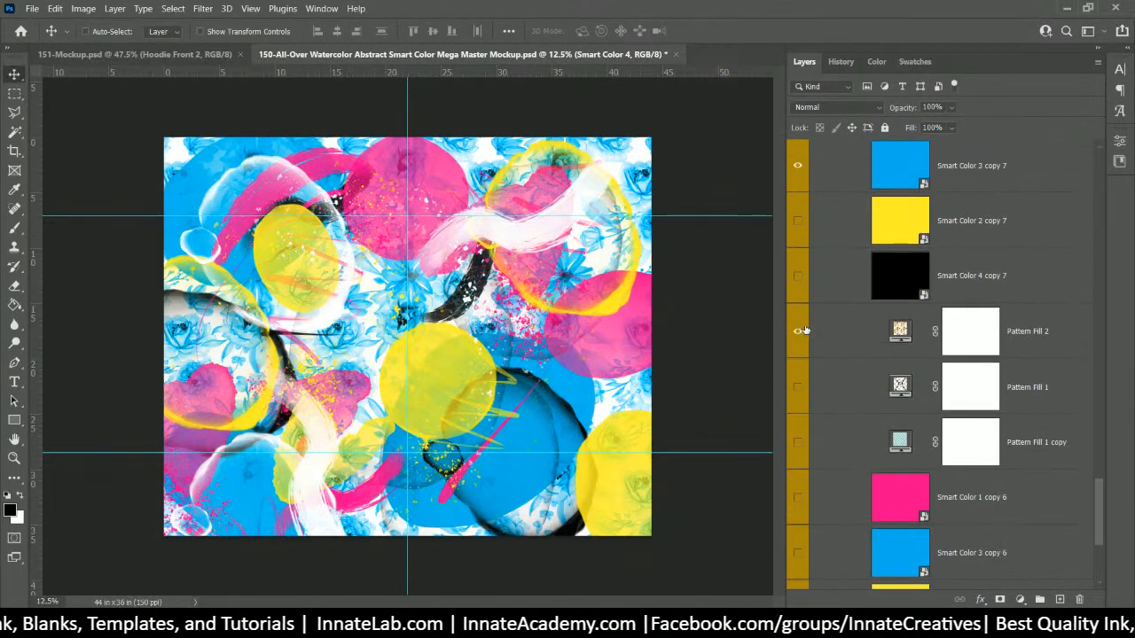
click(797, 388)
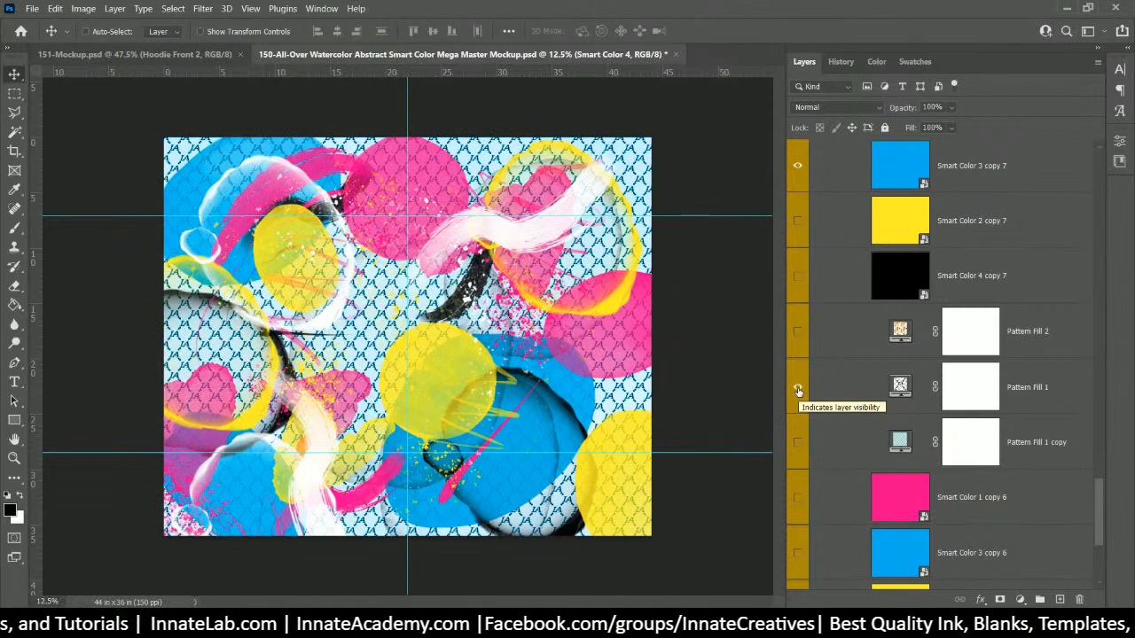
Step: Hide the blue Smart Color 3 copy 7 layer over the pattern and briefly preview the pink Smart Color 1 copy 7 instead
scroll(796, 393, down, 2)
scroll(795, 396, down, 2)
scroll(793, 397, up, 3)
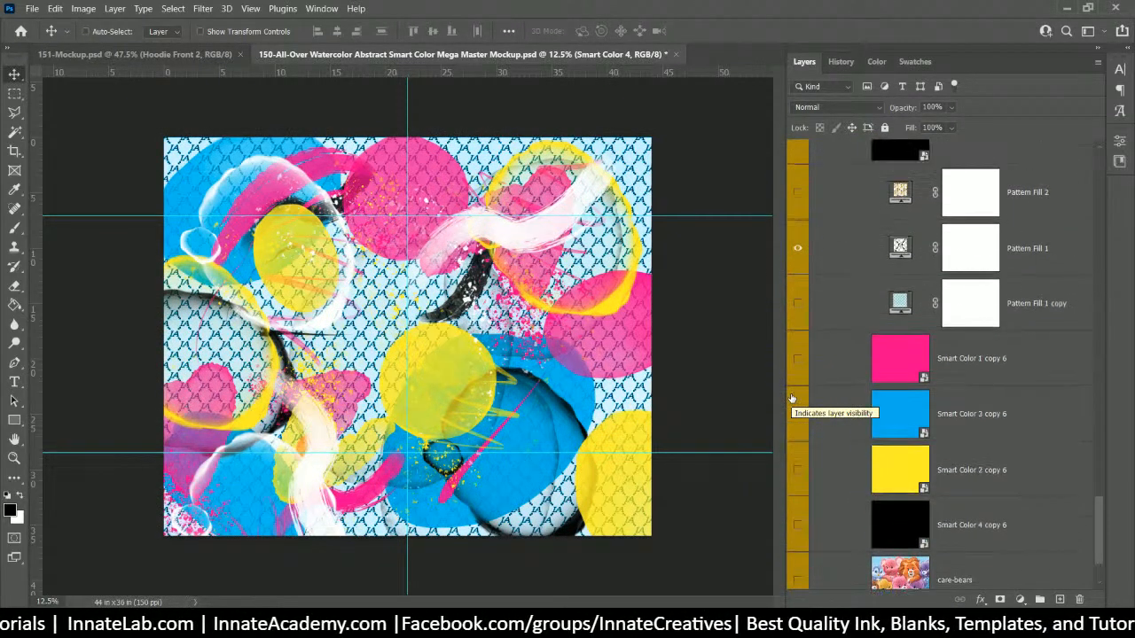
scroll(792, 398, up, 3)
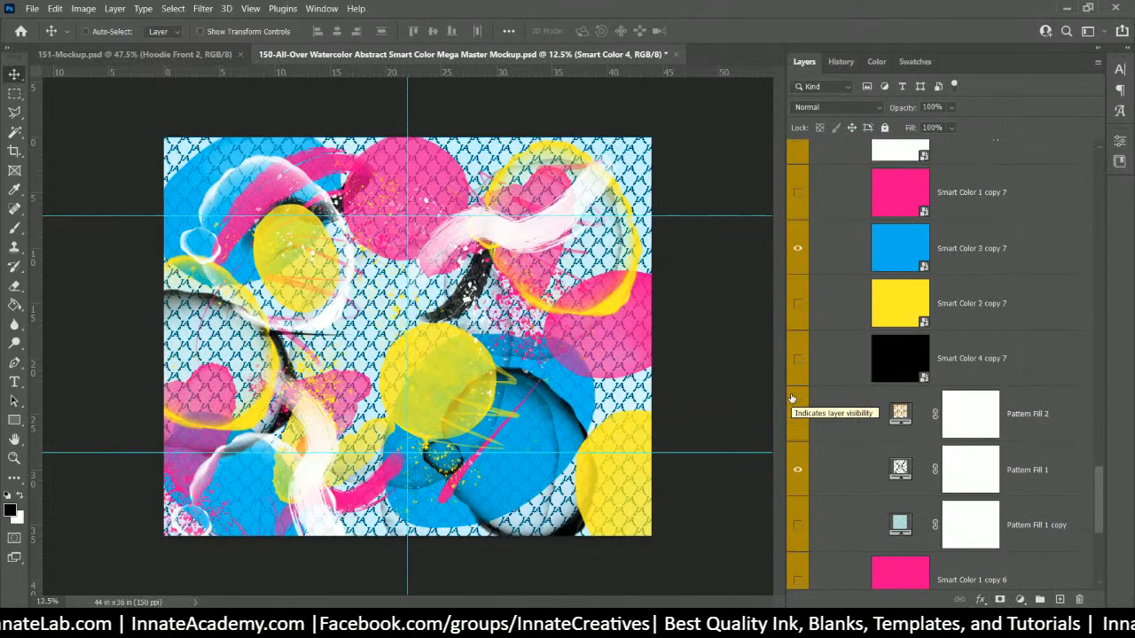
click(796, 249)
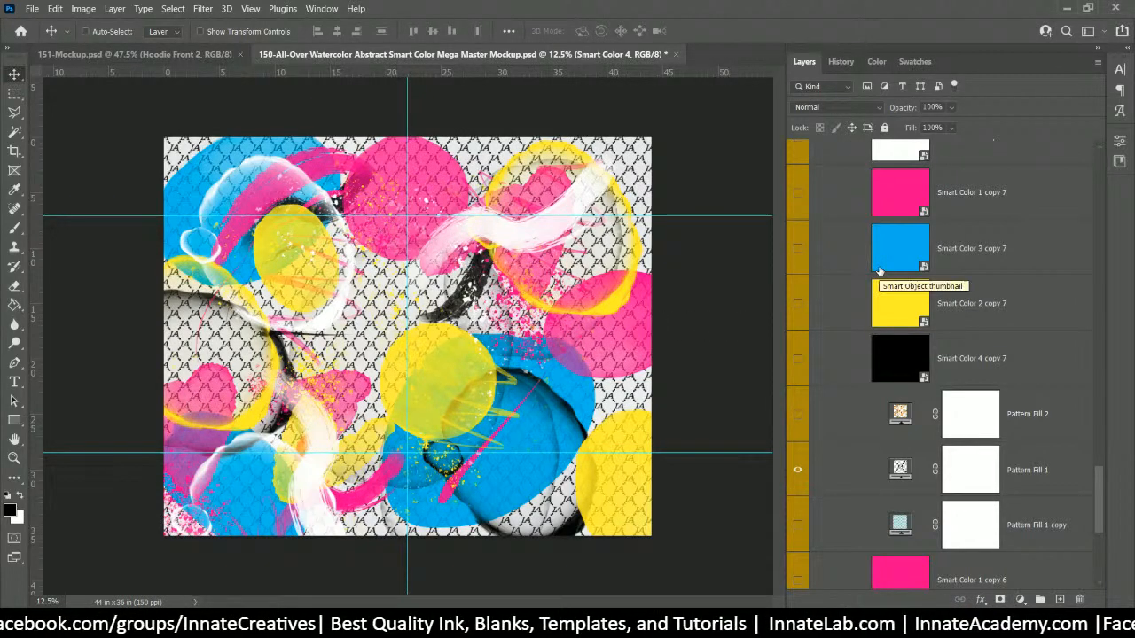
click(797, 193)
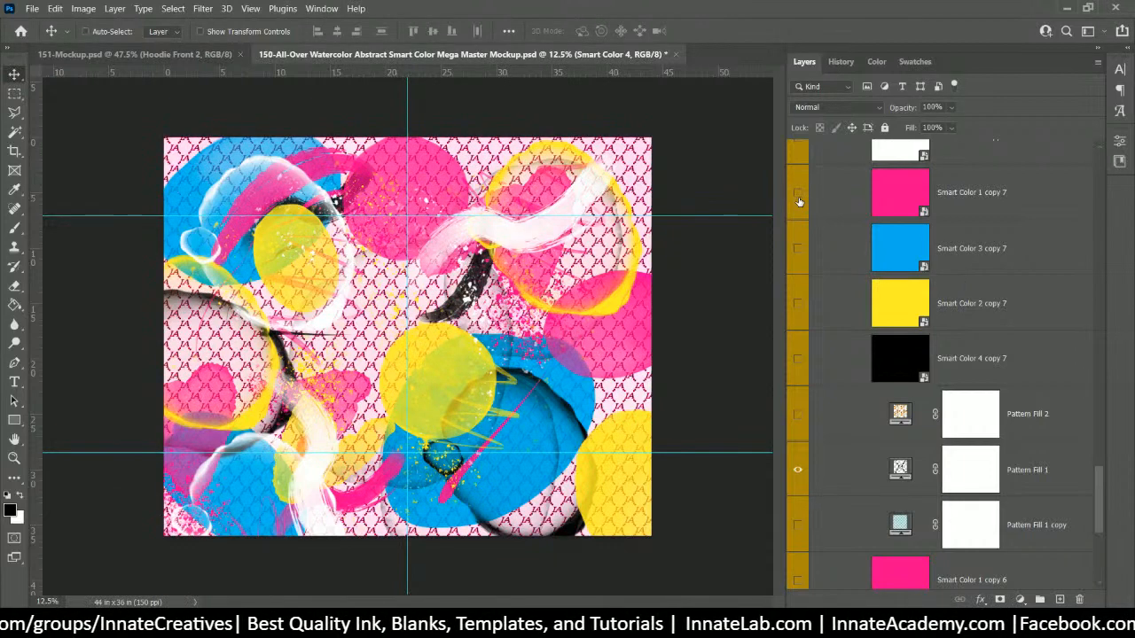
click(798, 195)
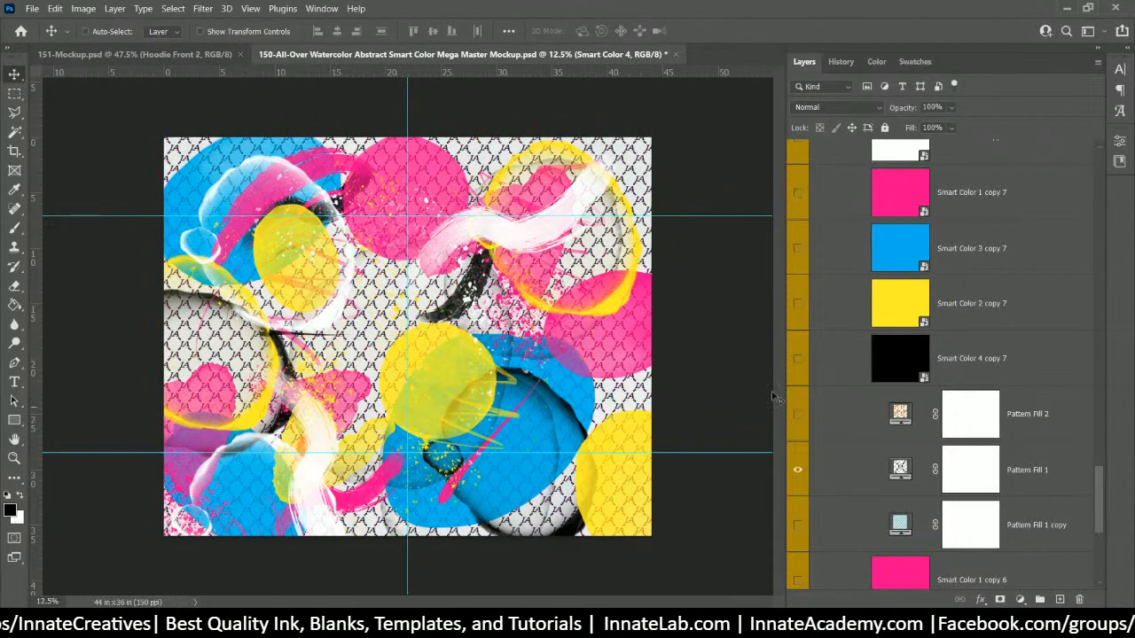
Step: Collapse the Background group inside the Art group
scroll(1048, 384, up, 2)
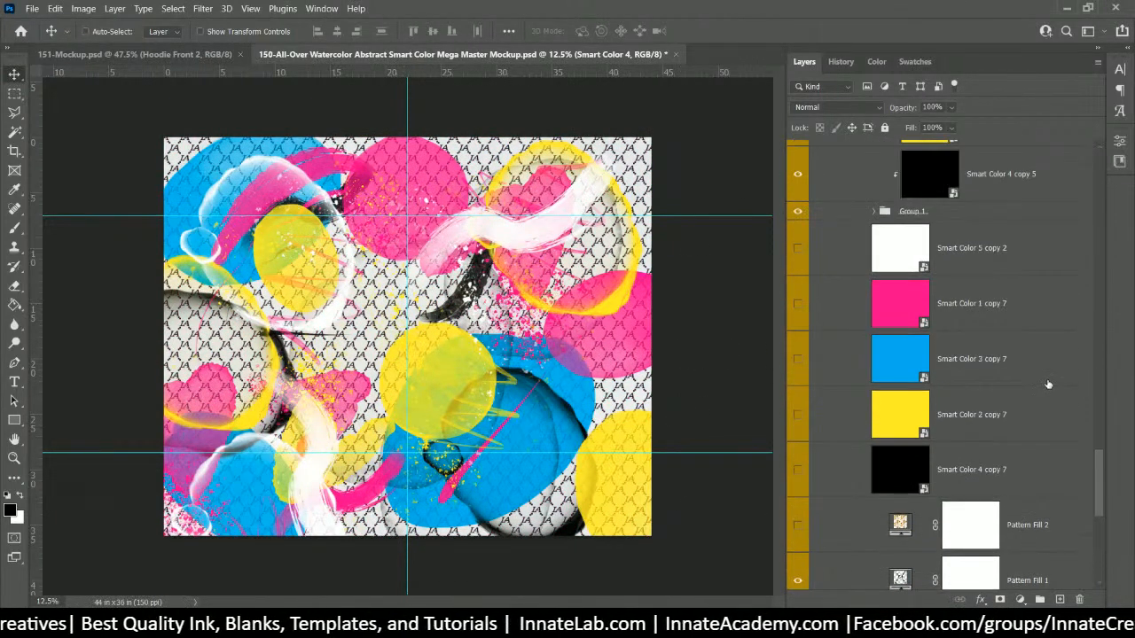
scroll(1047, 384, up, 2)
drag(1100, 468, 1082, 195)
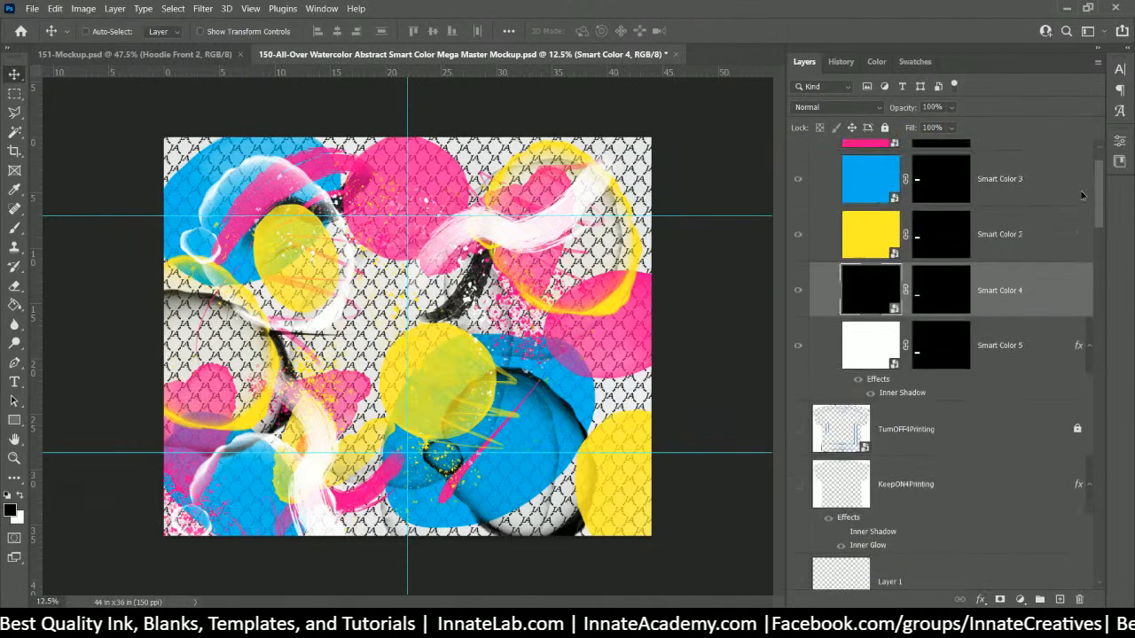
scroll(915, 468, down, 4)
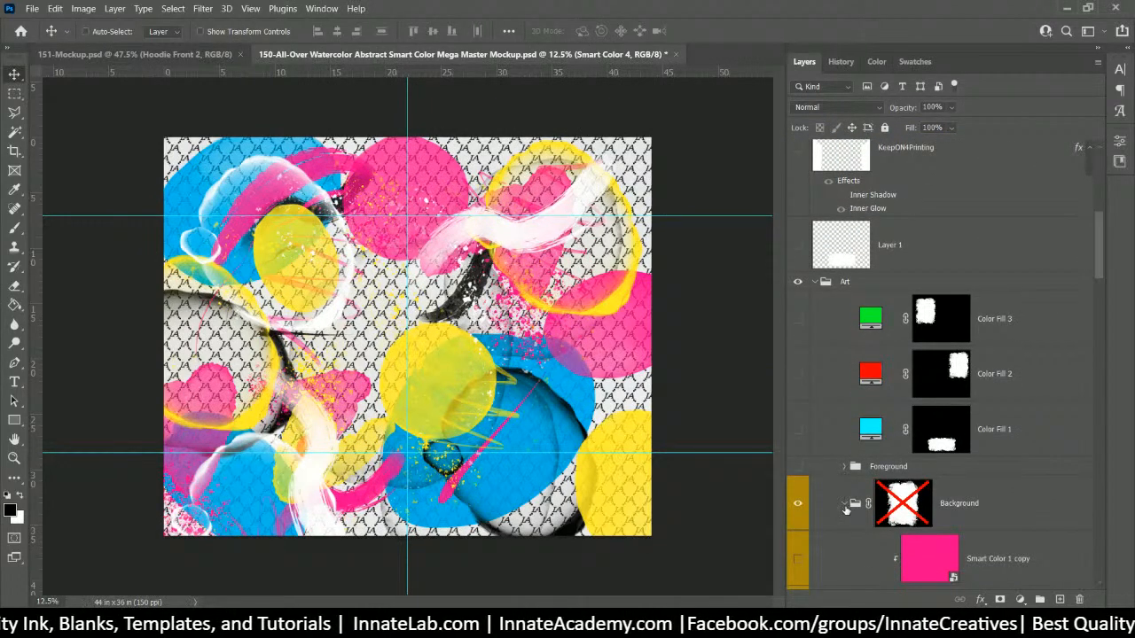
click(845, 504)
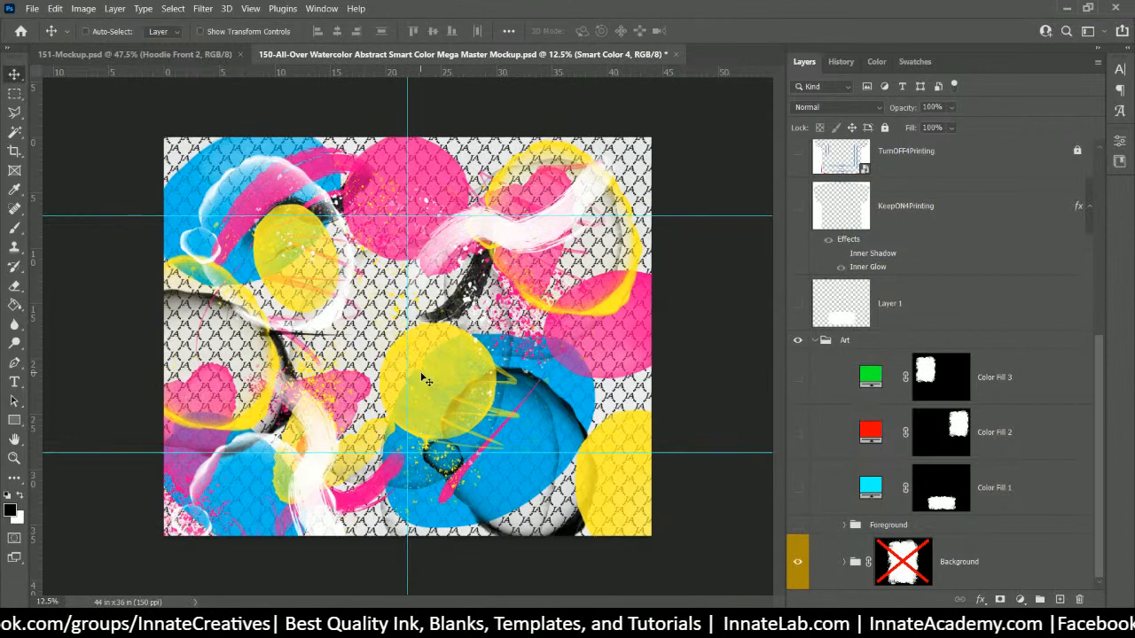
click(997, 518)
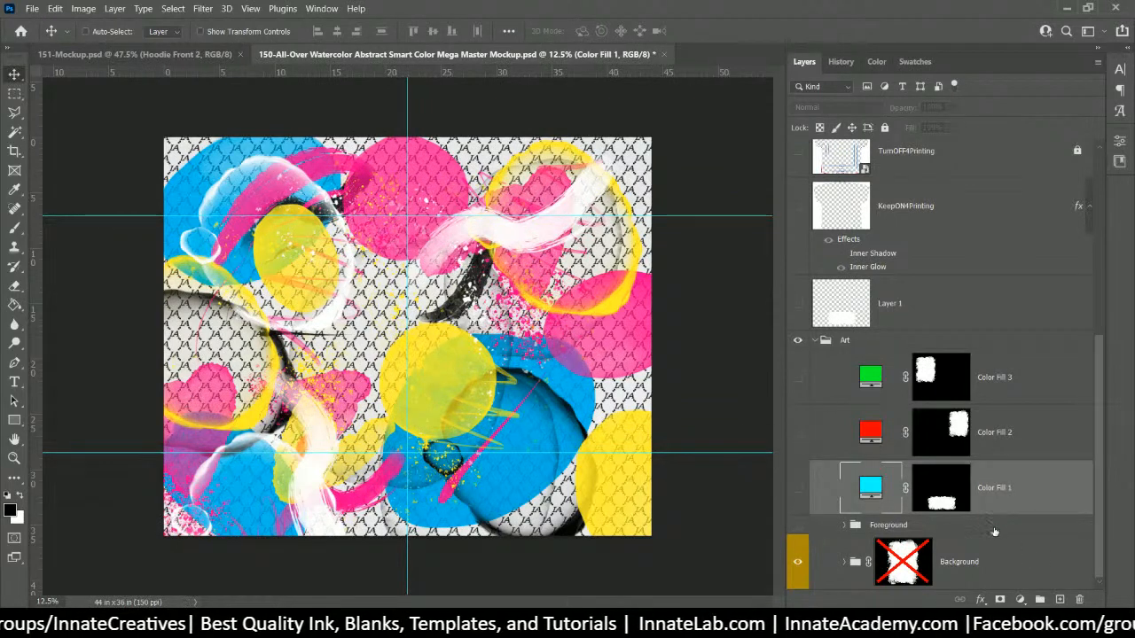
click(991, 529)
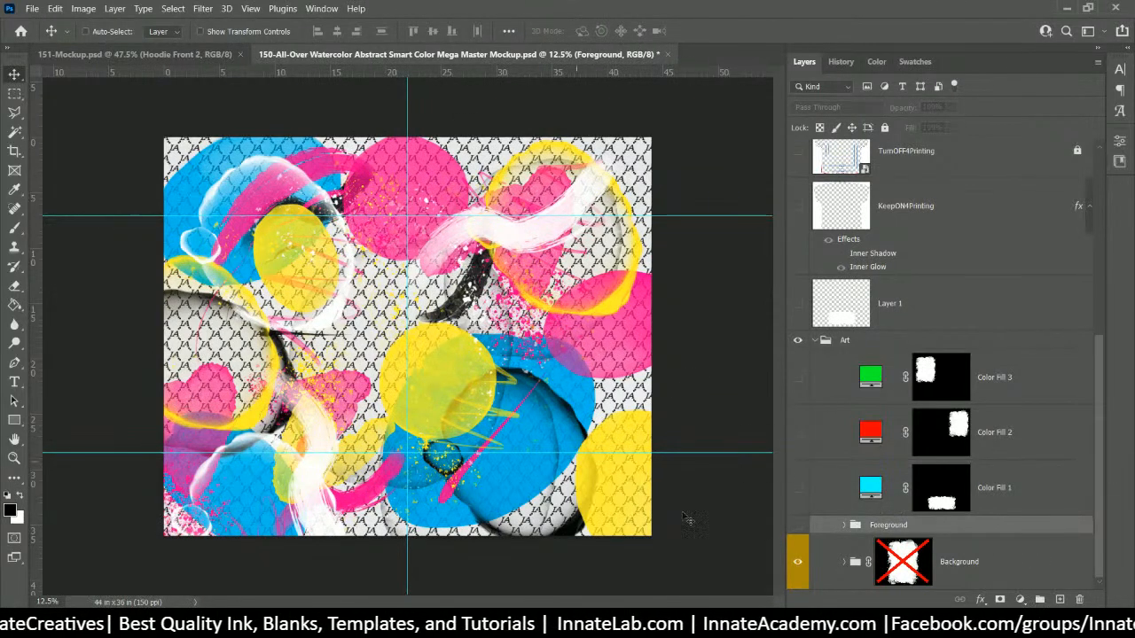
click(968, 565)
click(916, 525)
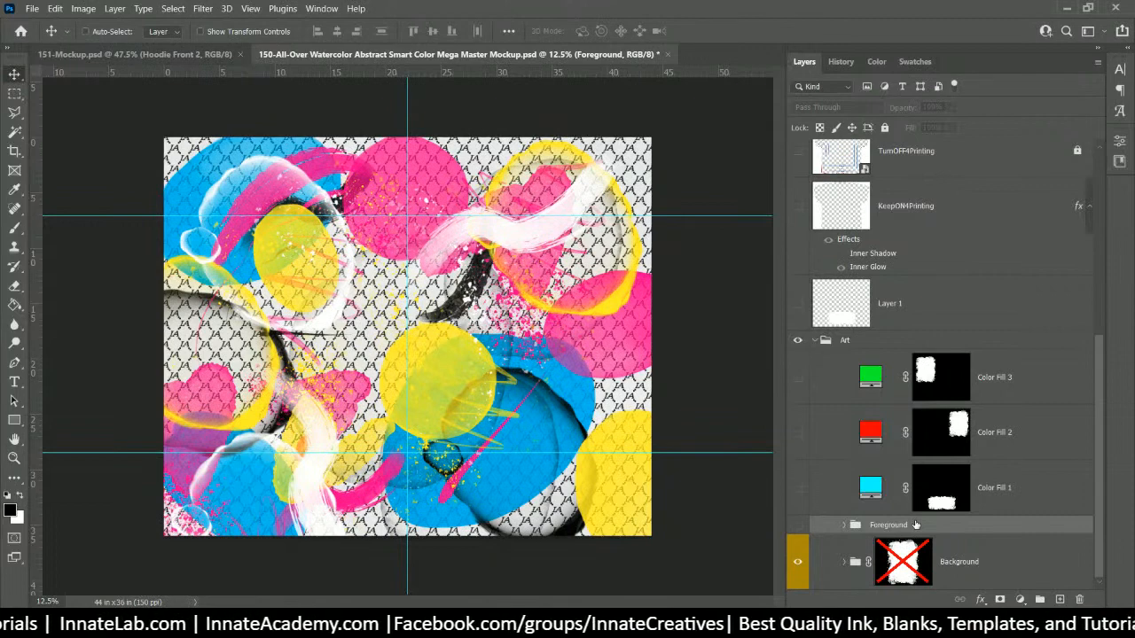
click(839, 341)
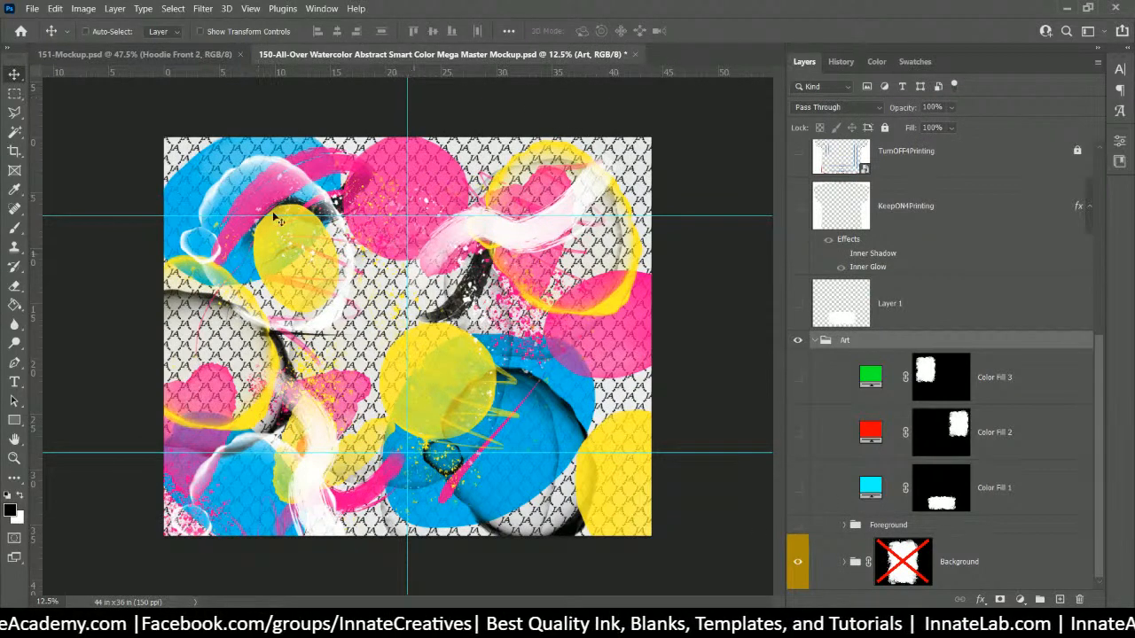
Step: Show the Foreground group and turn on its Logo layer's Color Overlay effect, then collapse the group
click(797, 526)
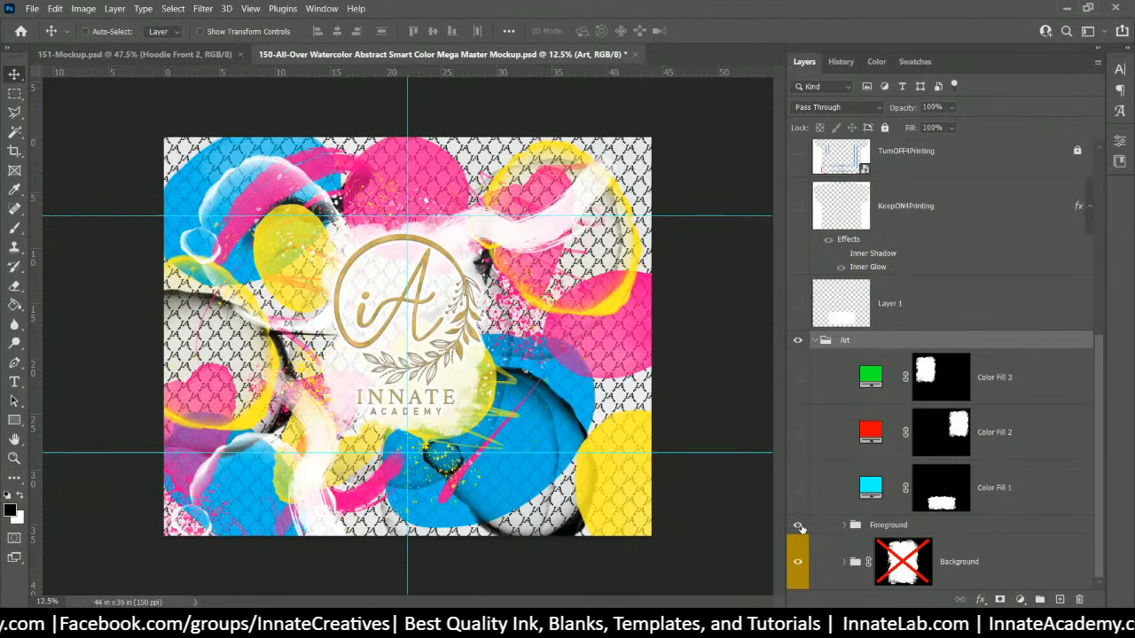
click(843, 525)
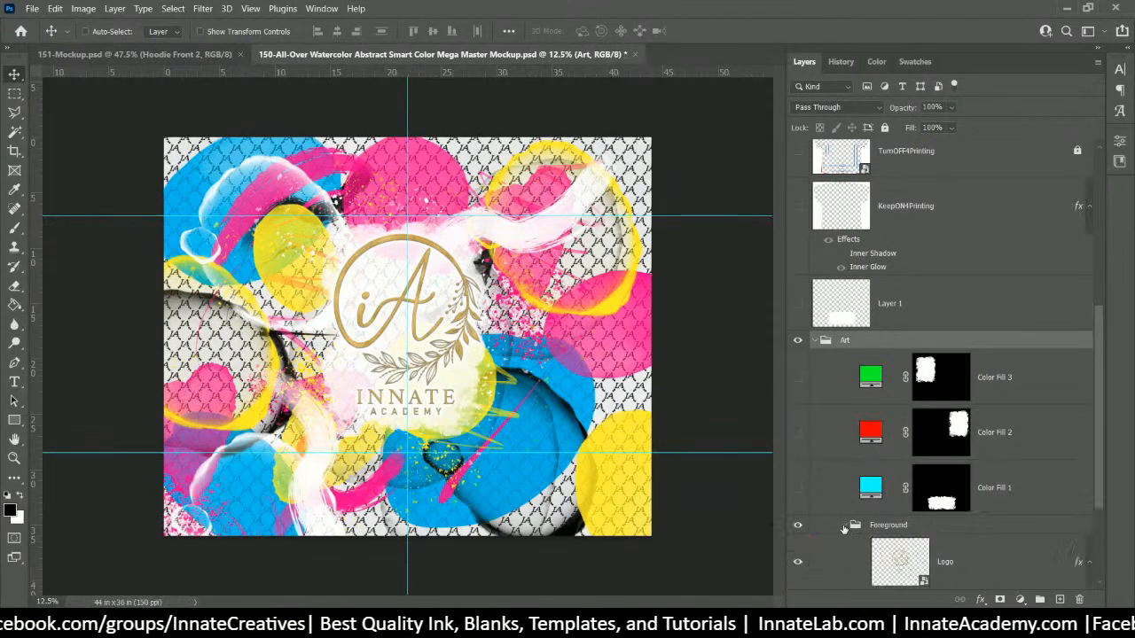
click(901, 470)
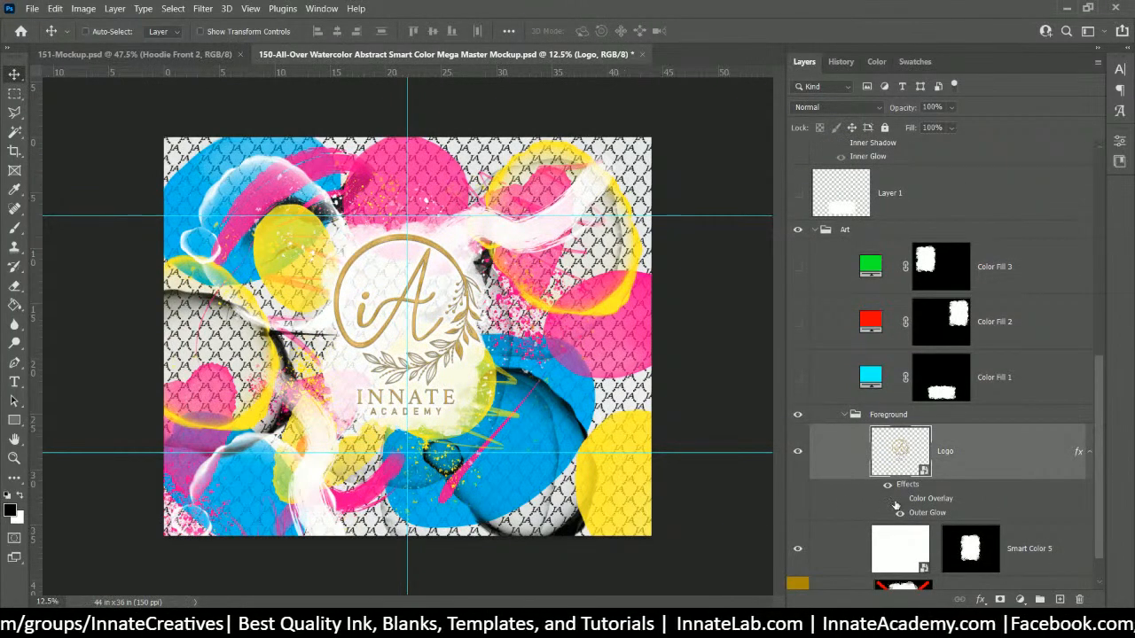
click(899, 499)
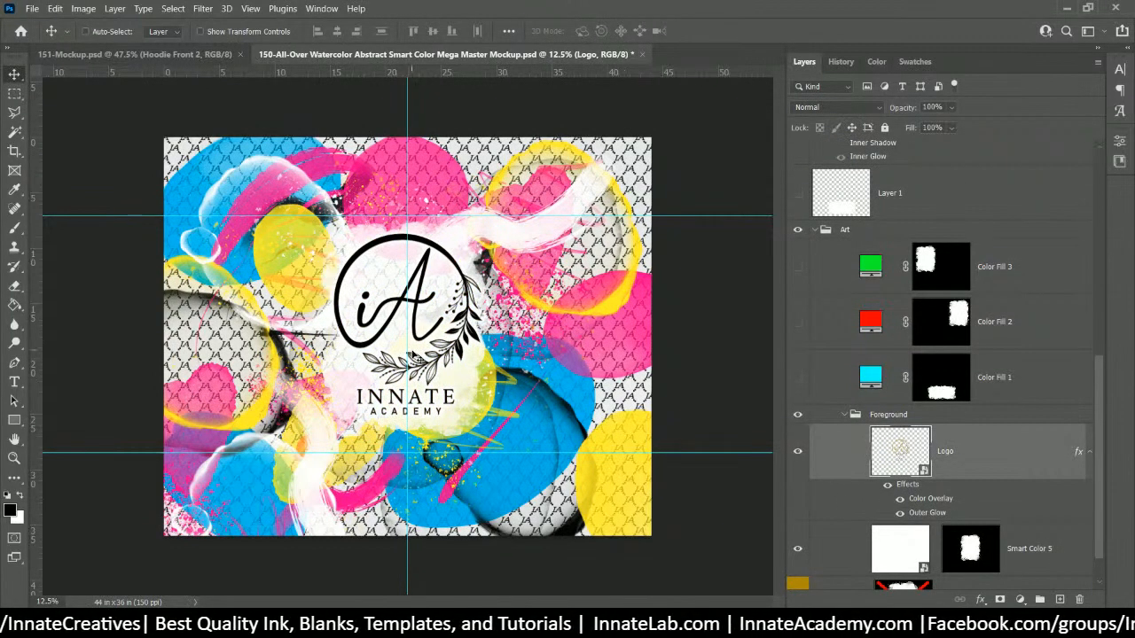
scroll(1068, 475, down, 1)
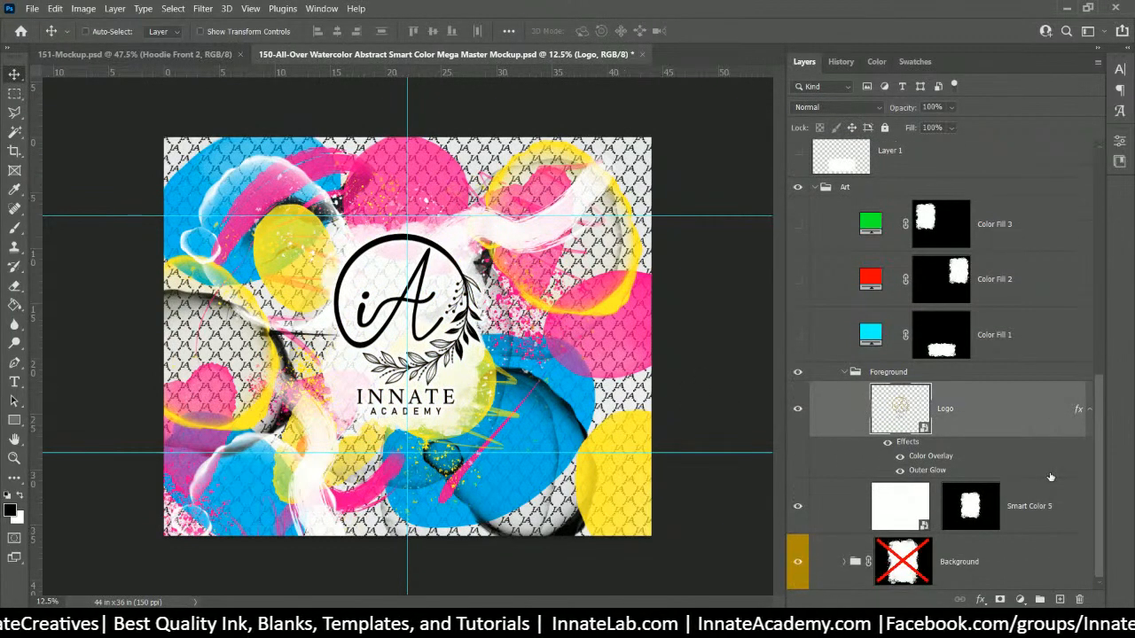
click(922, 374)
click(844, 373)
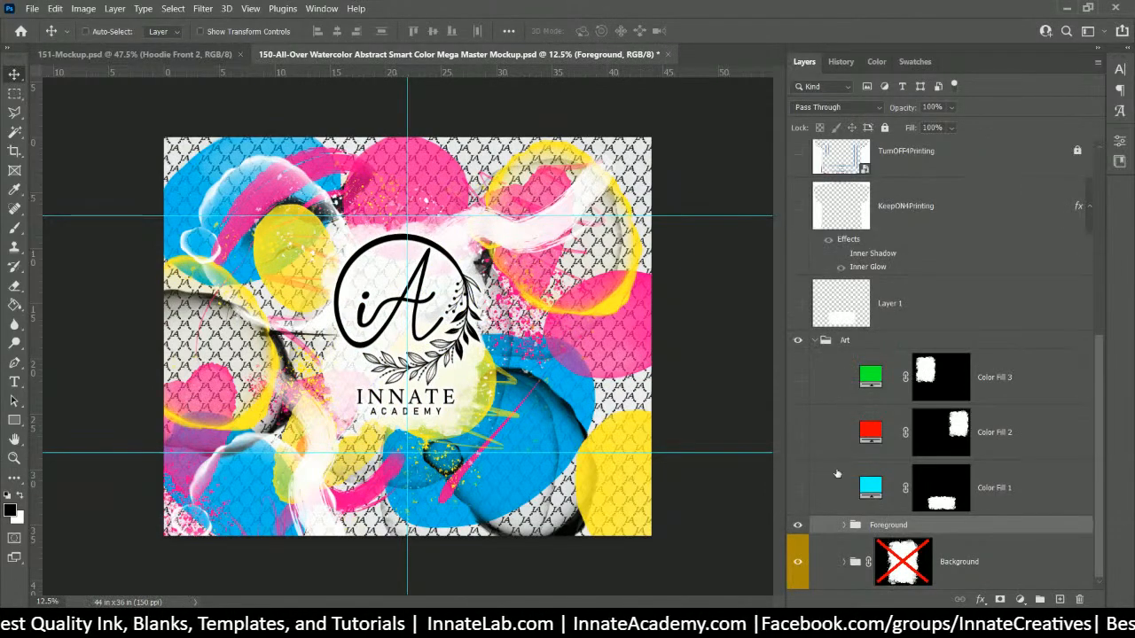
Step: Quick-export the Foreground group as a PNG named 151-Foreground.png in the 150 folder
right_click(905, 533)
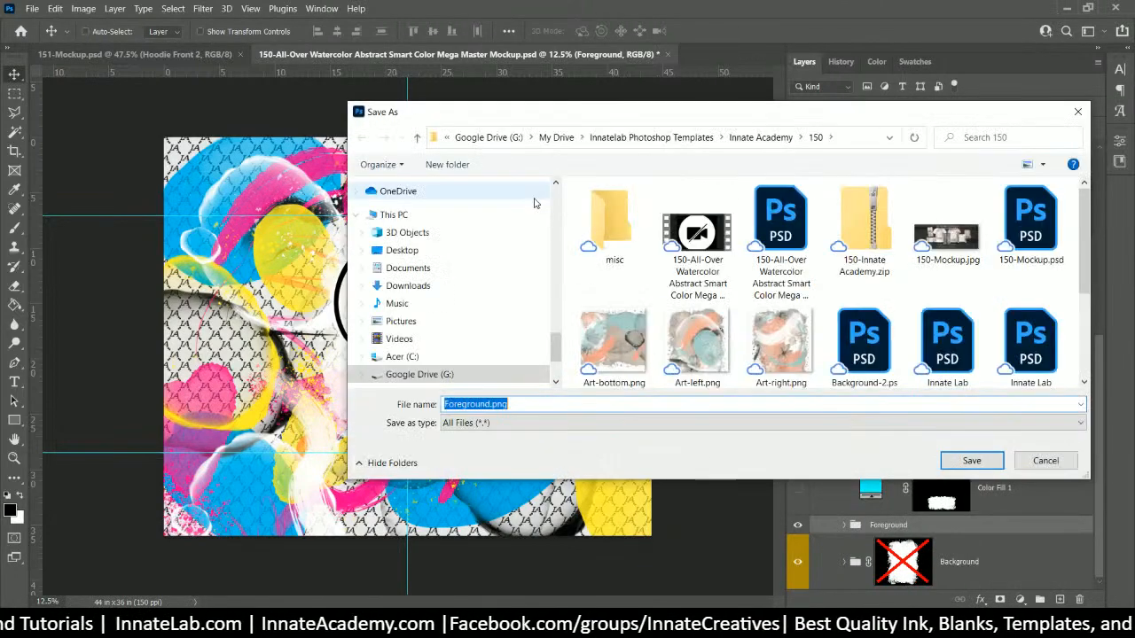
click(444, 404)
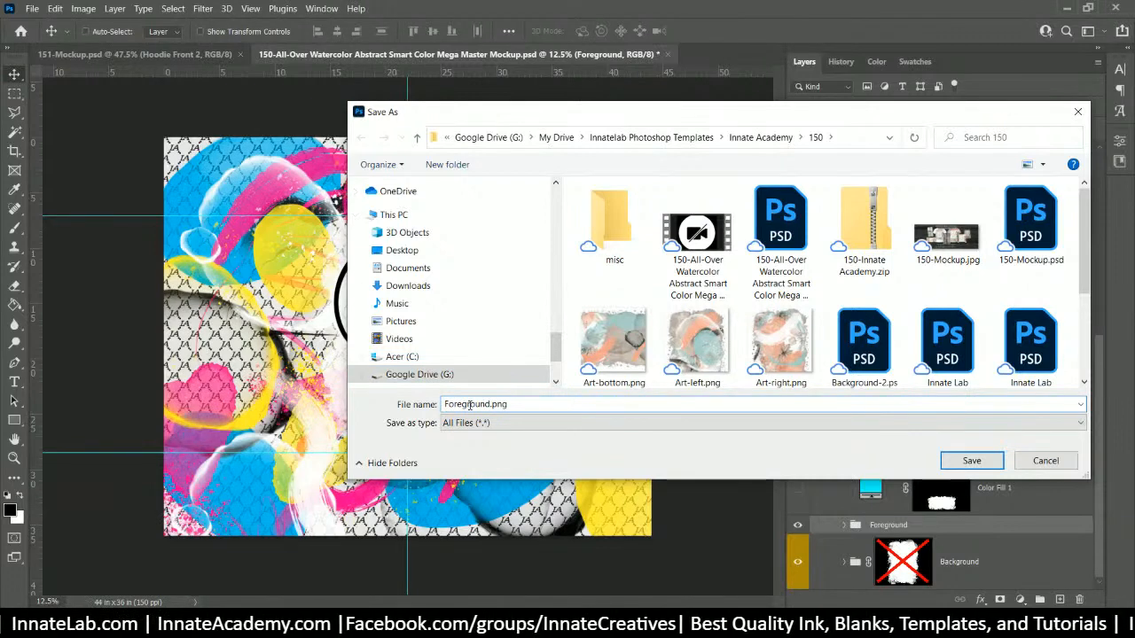
text(151)
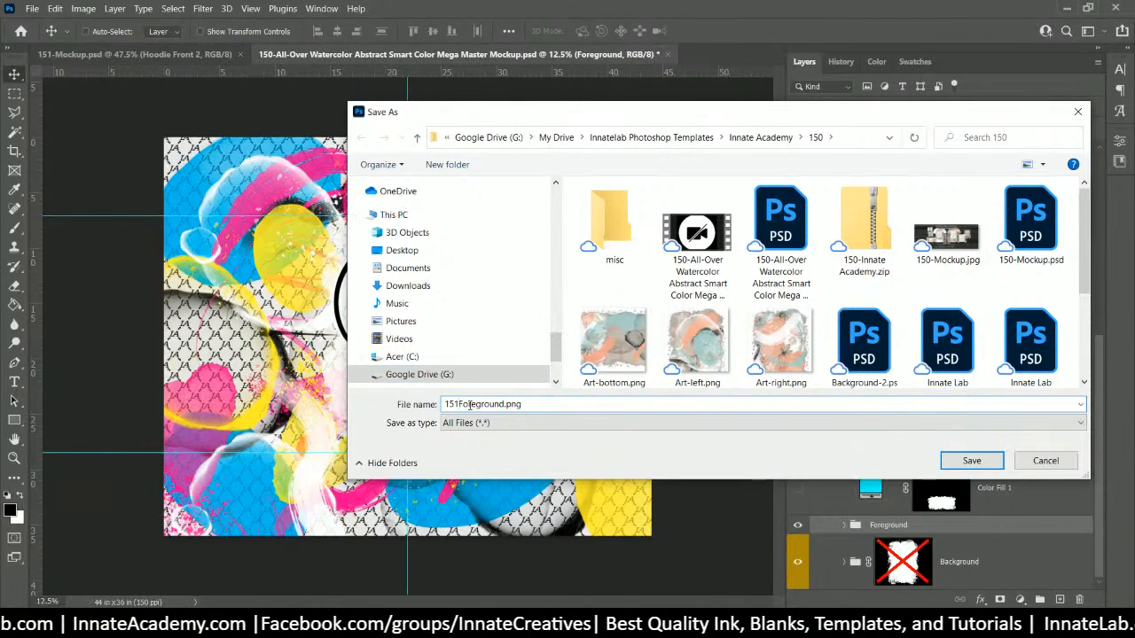
text(-)
key(Return)
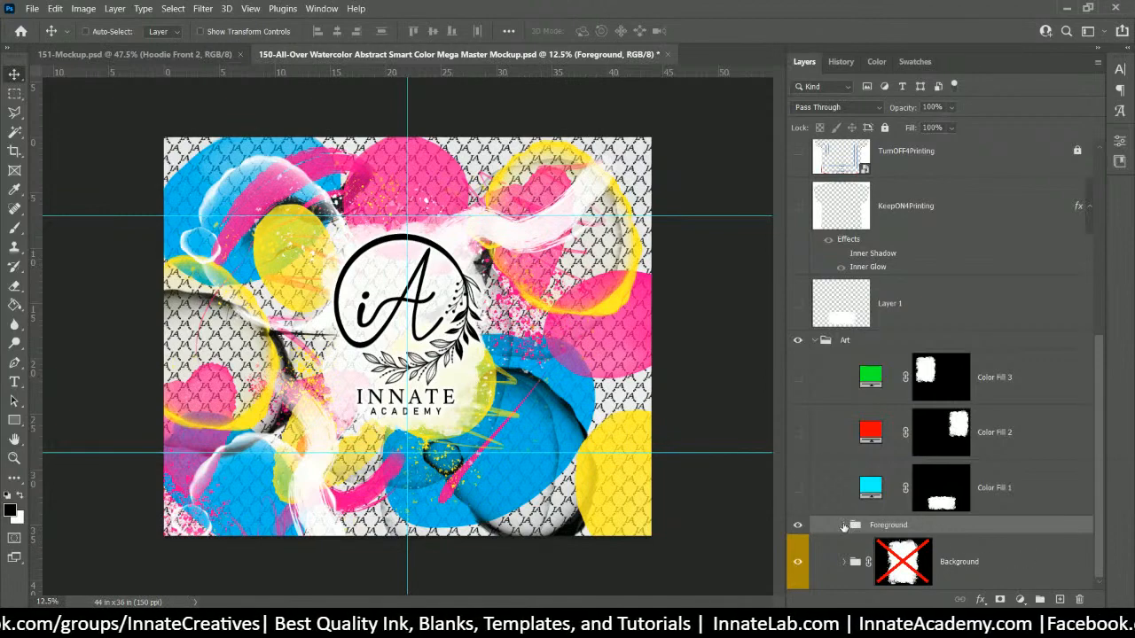
Step: Expand the Foreground group and quick-export its Logo layer as a PNG named 151-Logo.png in the 151 folder
click(843, 526)
scroll(864, 530, down, 2)
click(953, 492)
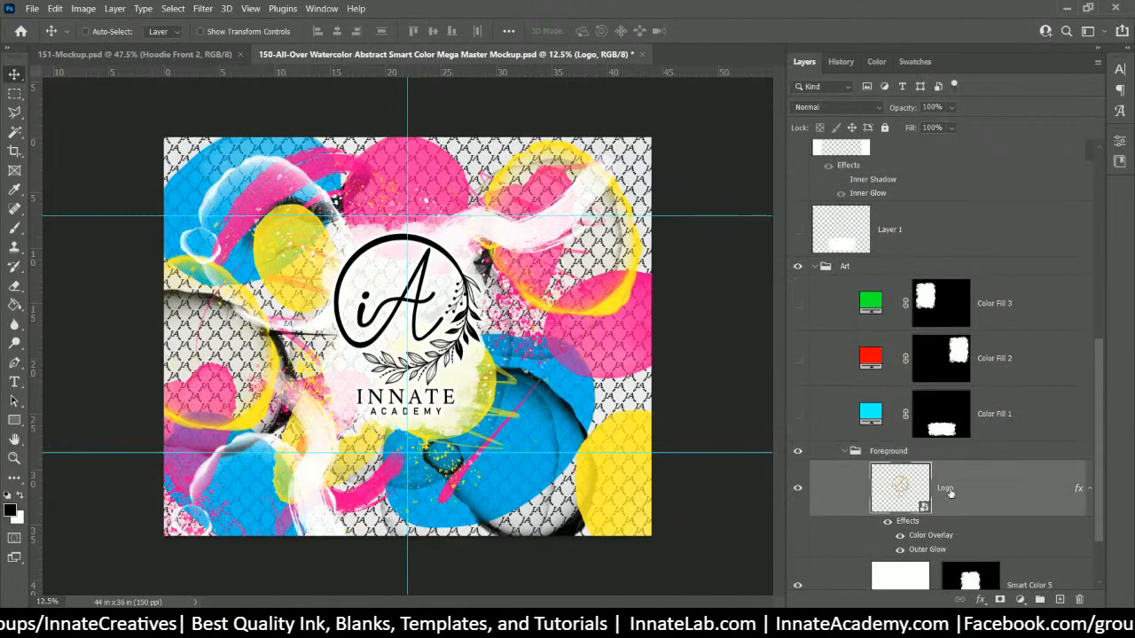
right_click(953, 494)
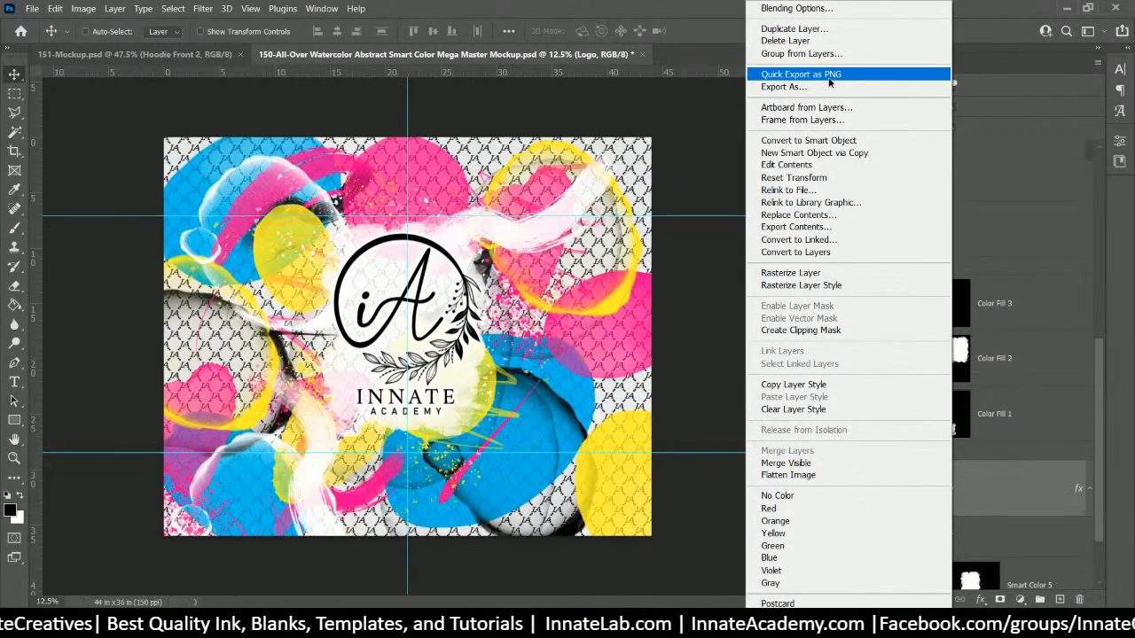
click(569, 55)
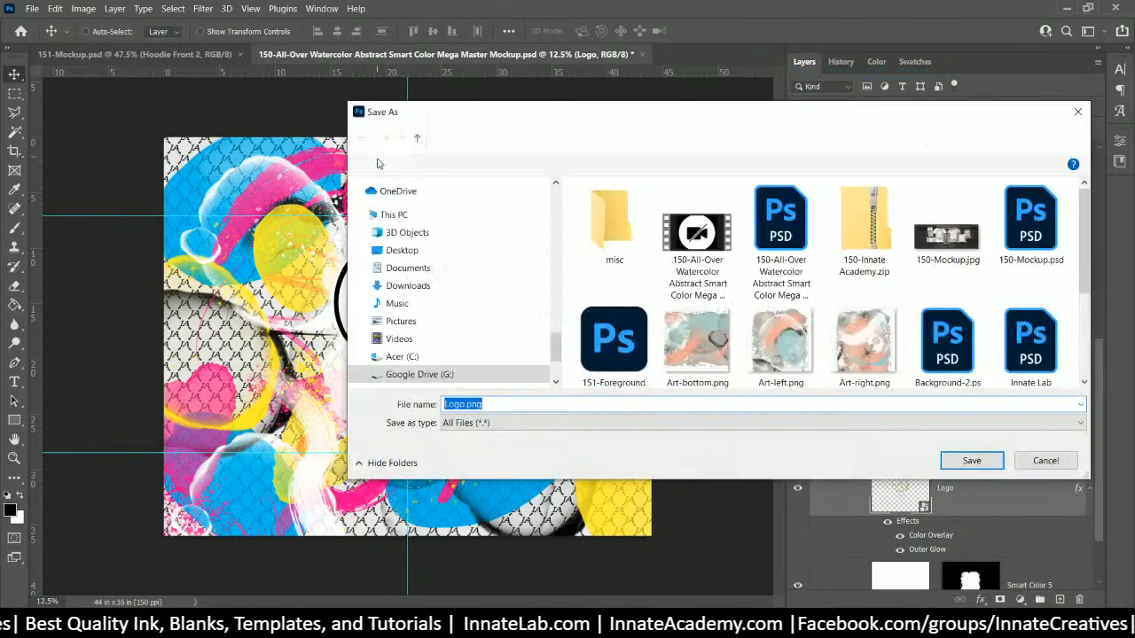
click(445, 404)
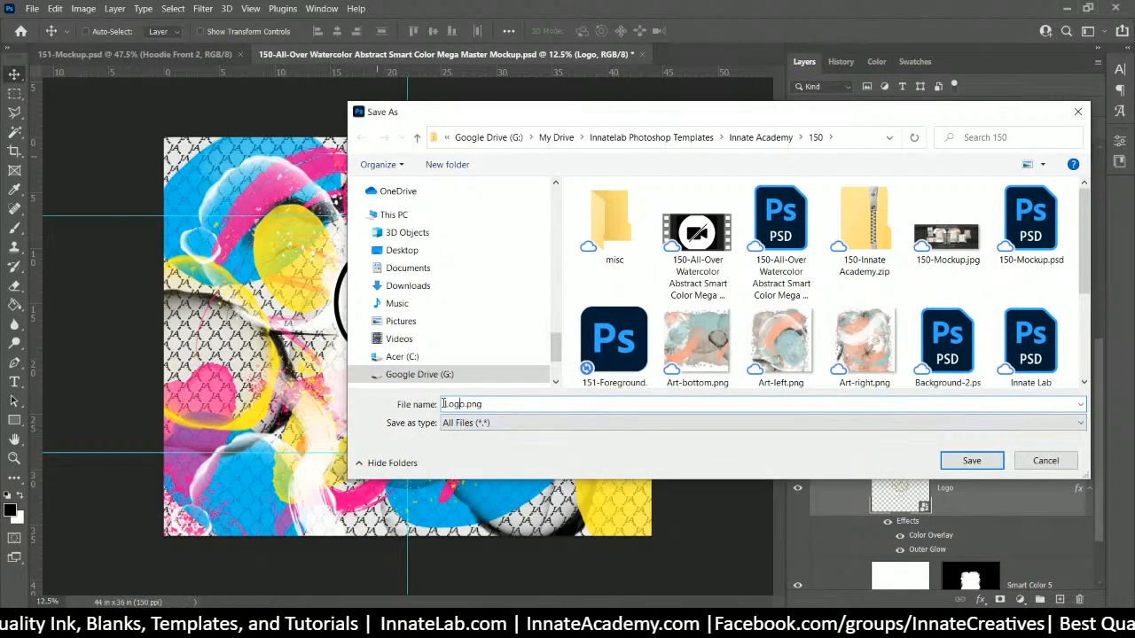
text(151)
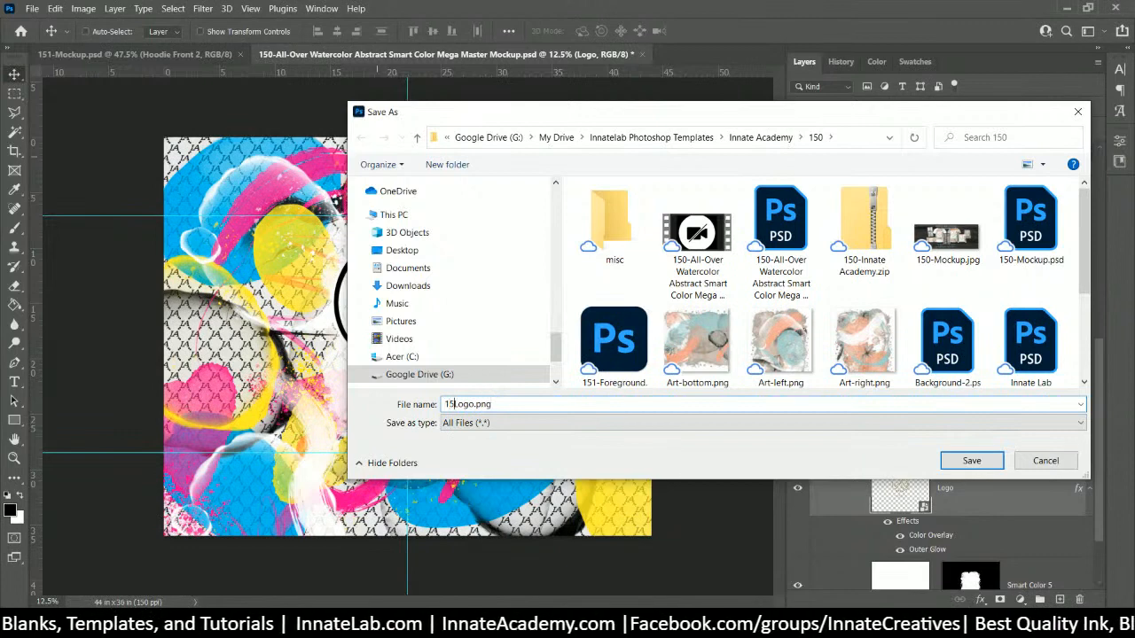
text(-)
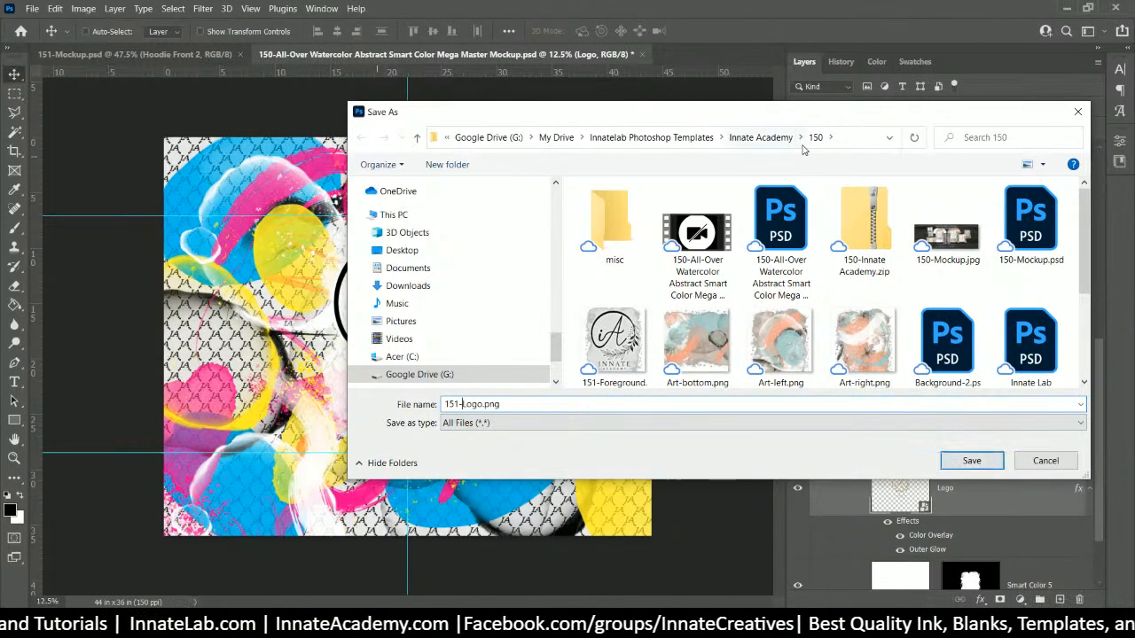
click(761, 137)
click(620, 233)
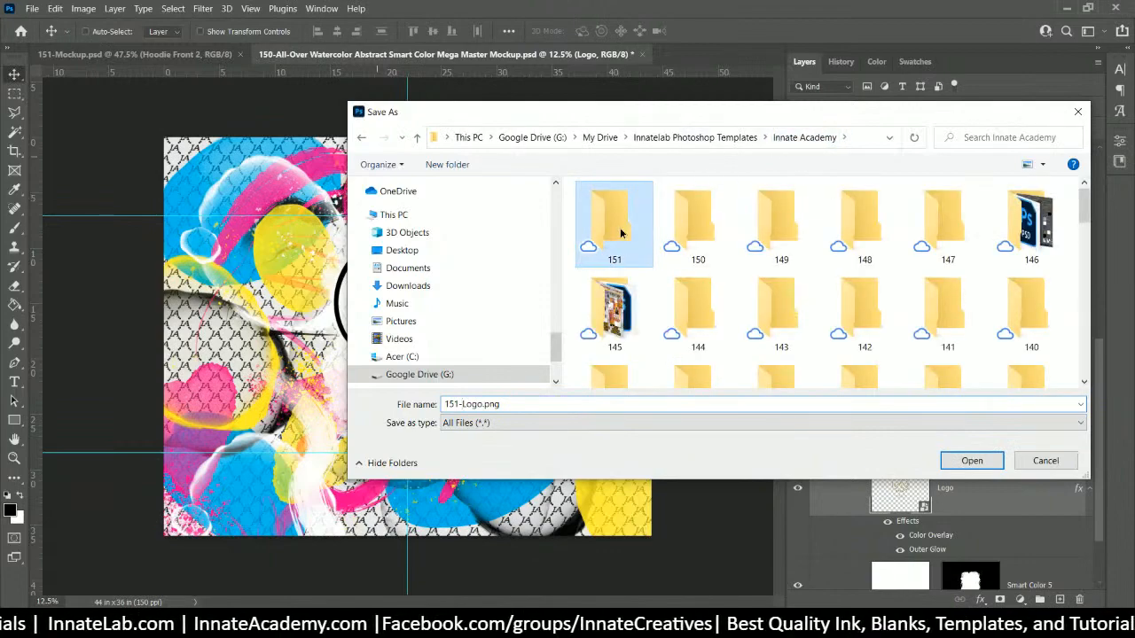
double_click(621, 232)
click(972, 460)
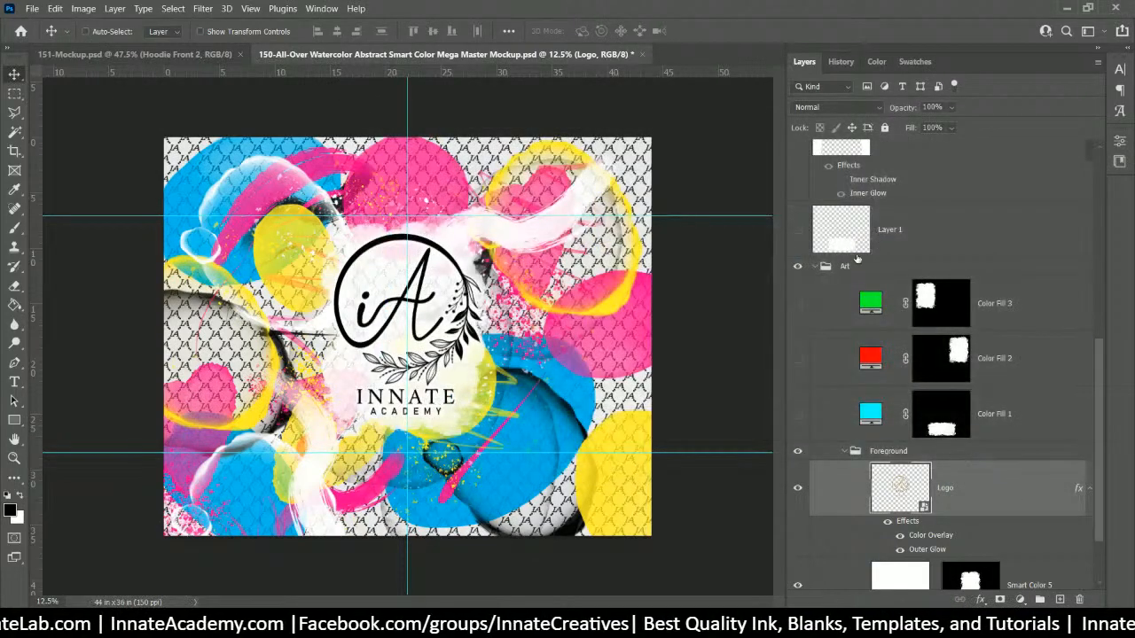
Step: Collapse the Foreground group inside the Art group and hide it
scroll(900, 372, down, 3)
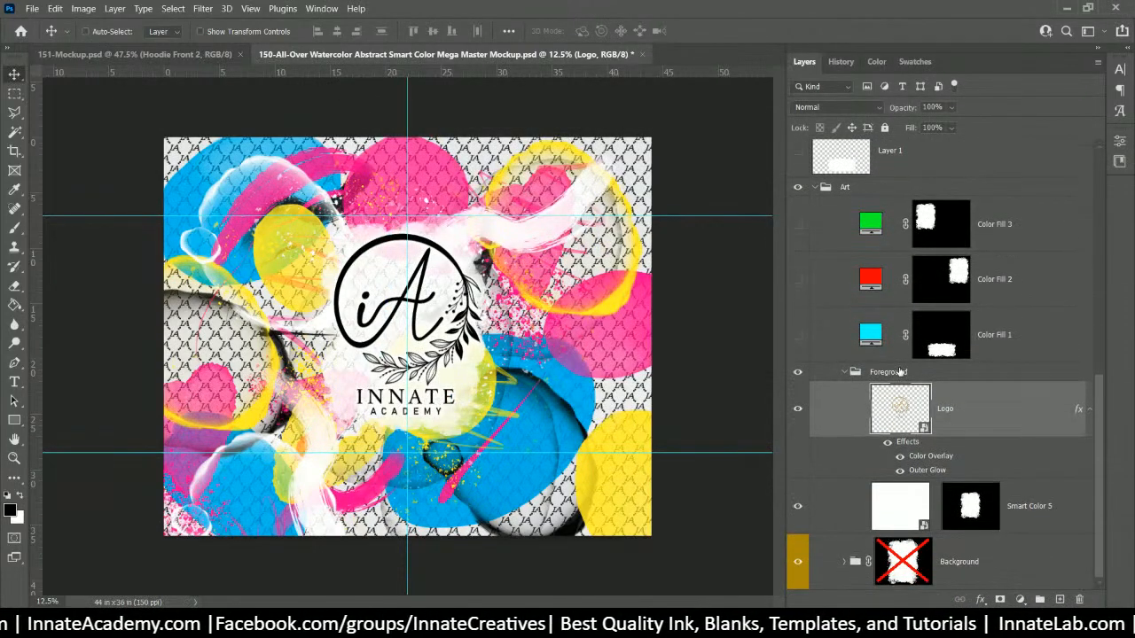
click(900, 373)
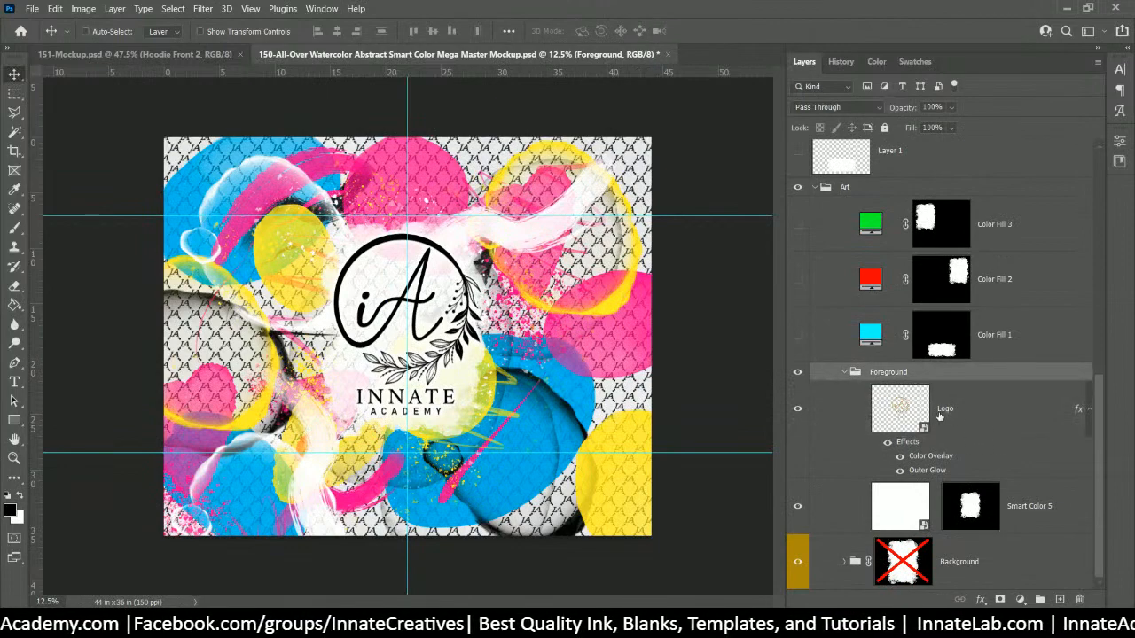
click(845, 372)
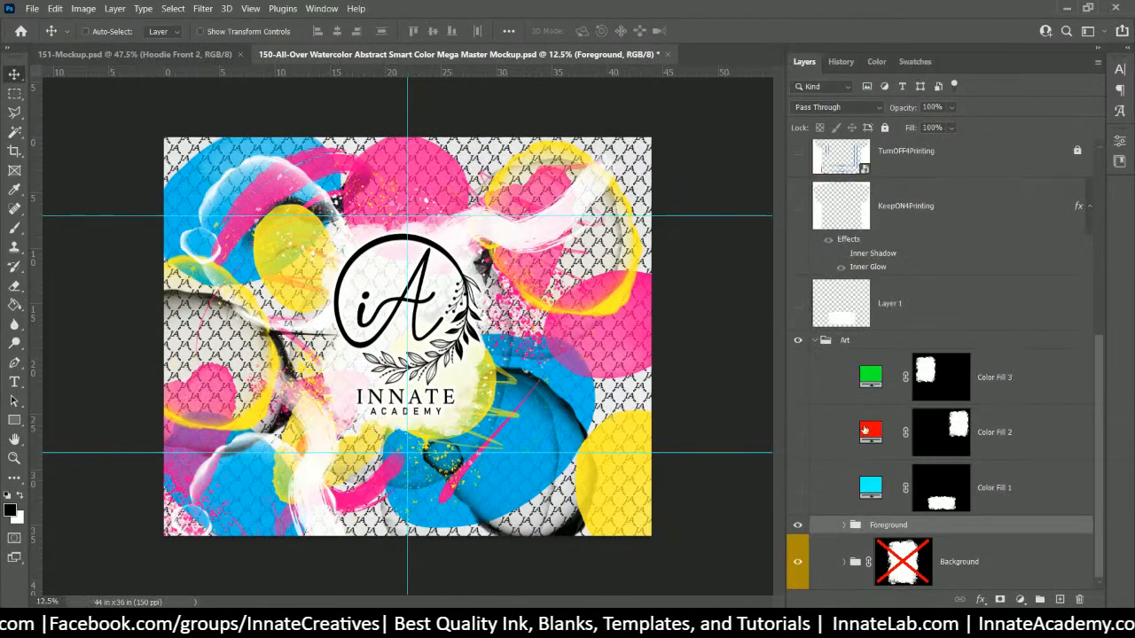
click(797, 525)
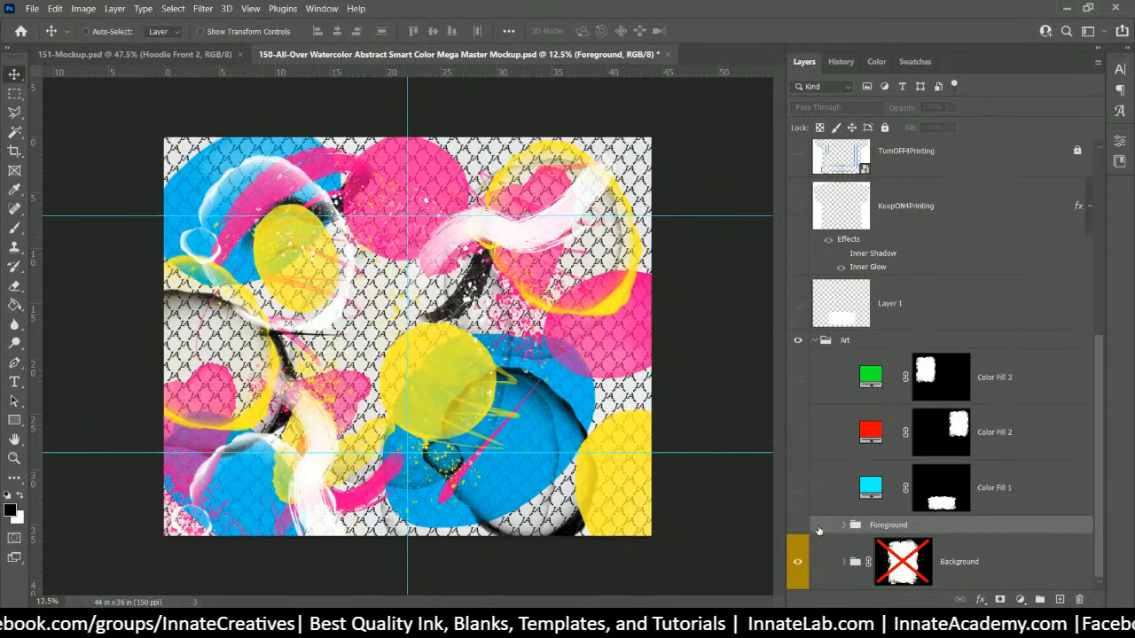
Step: Quick-export the Background group as a PNG named 151-Background.png in the 151 folder
click(969, 571)
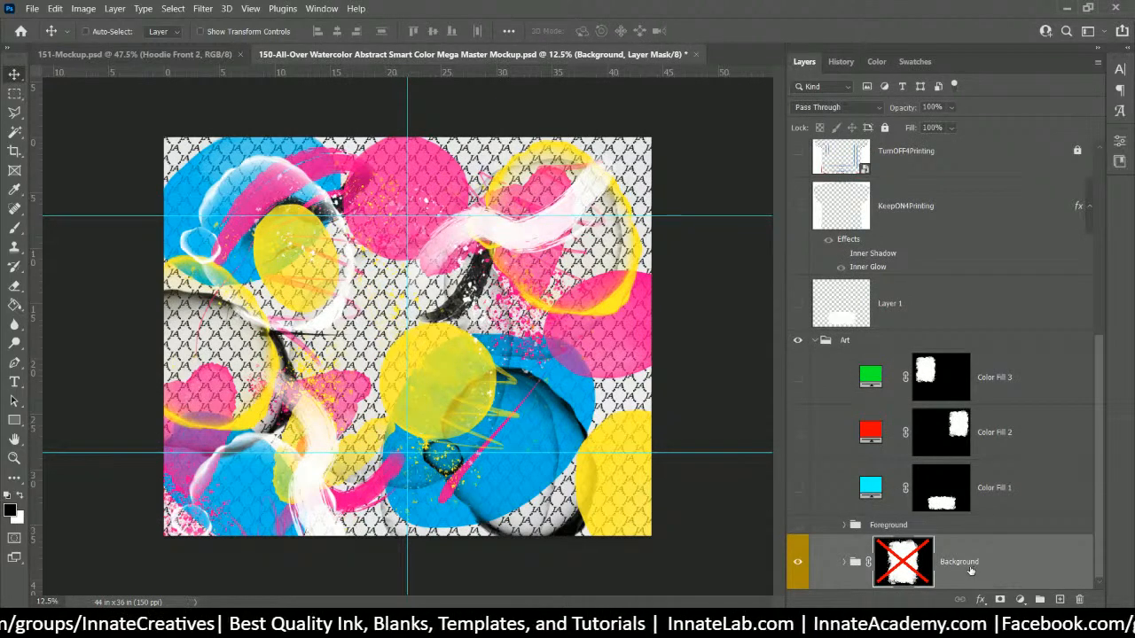
right_click(975, 564)
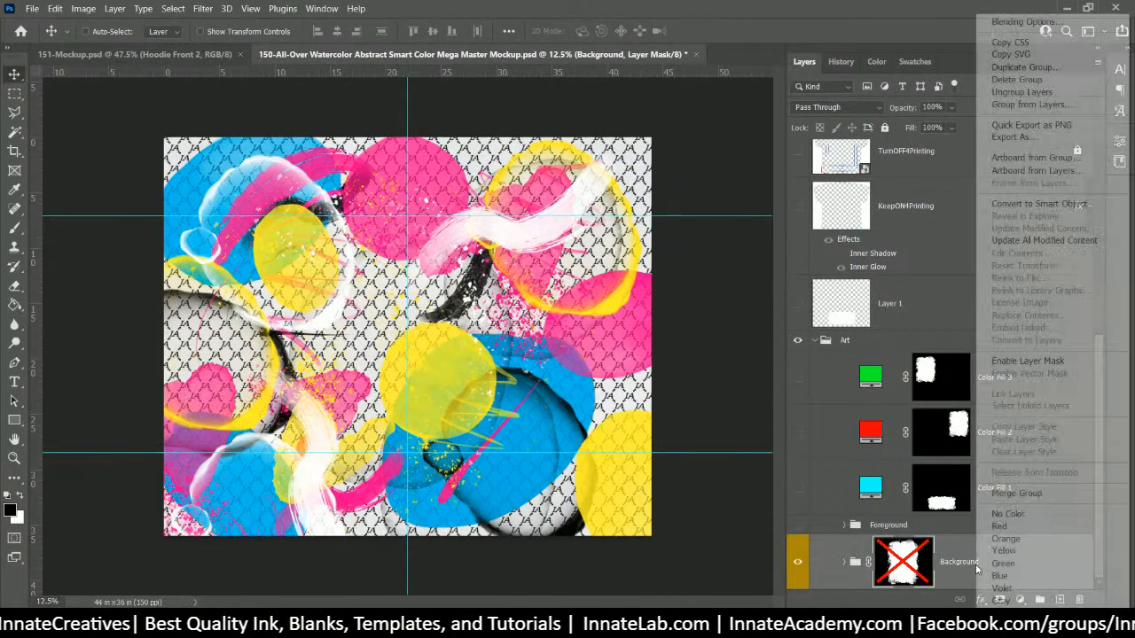
click(1046, 126)
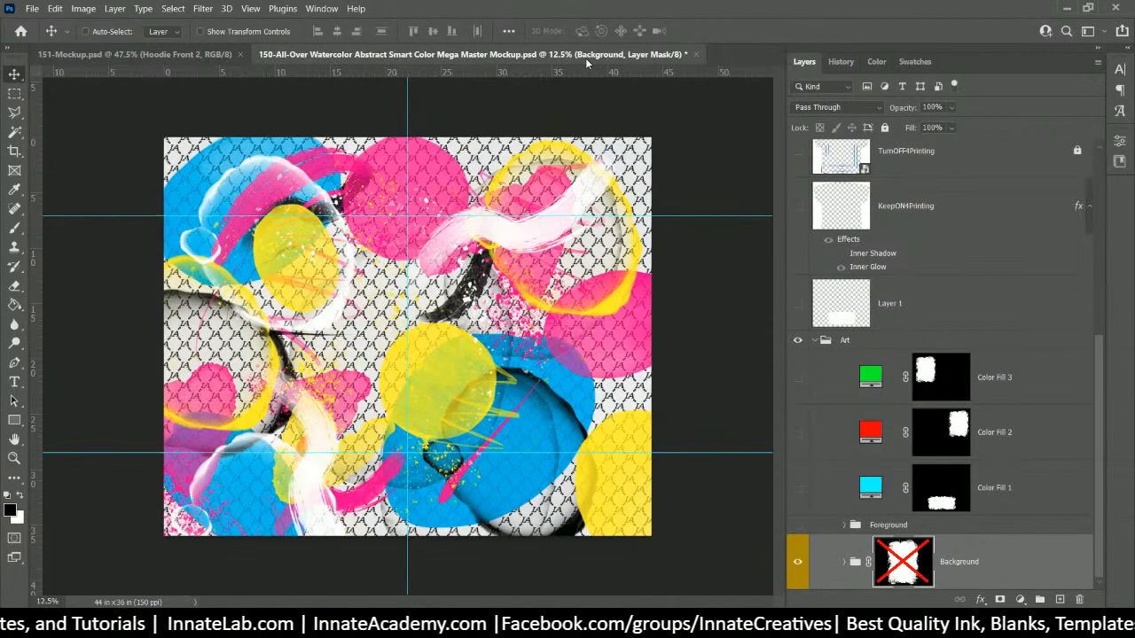
key(ctrl+shift+alt+w)
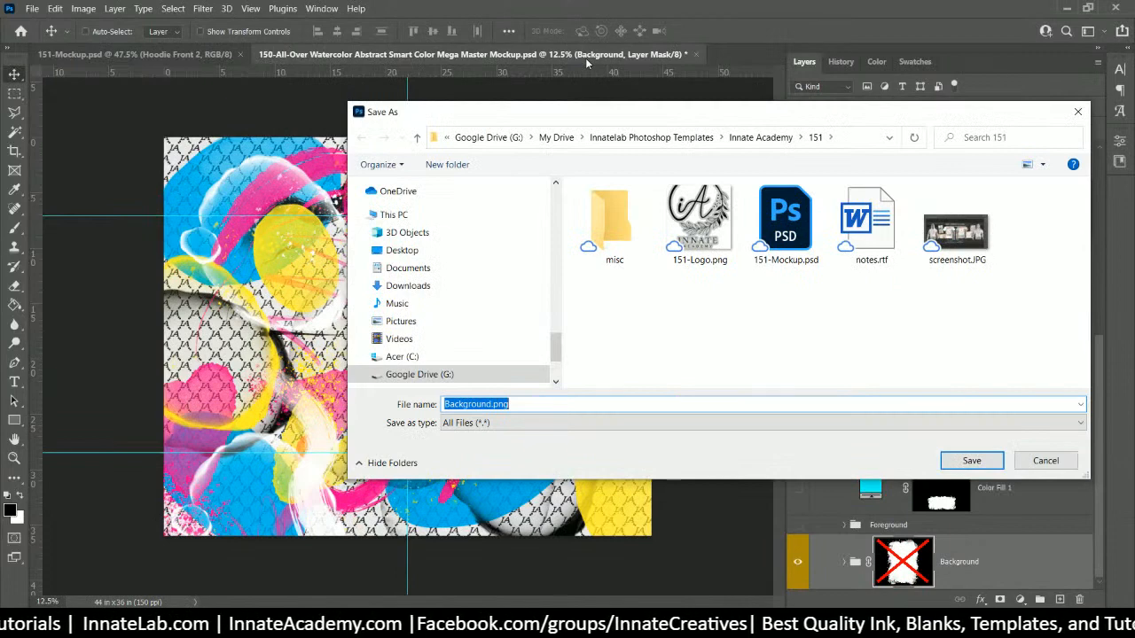
key(Home)
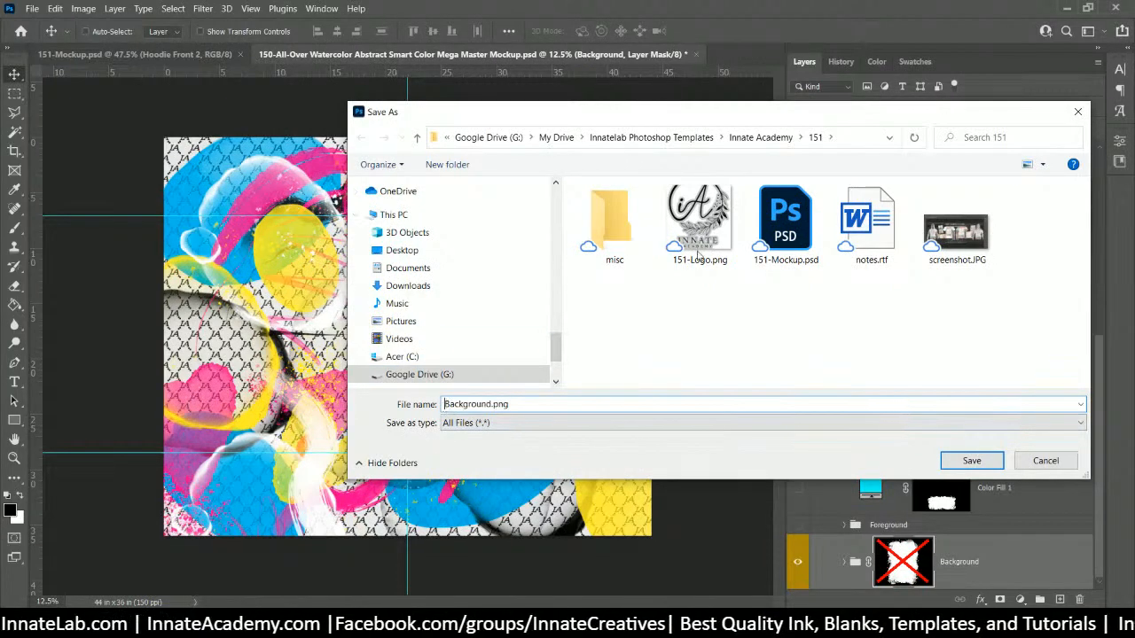
text(1)
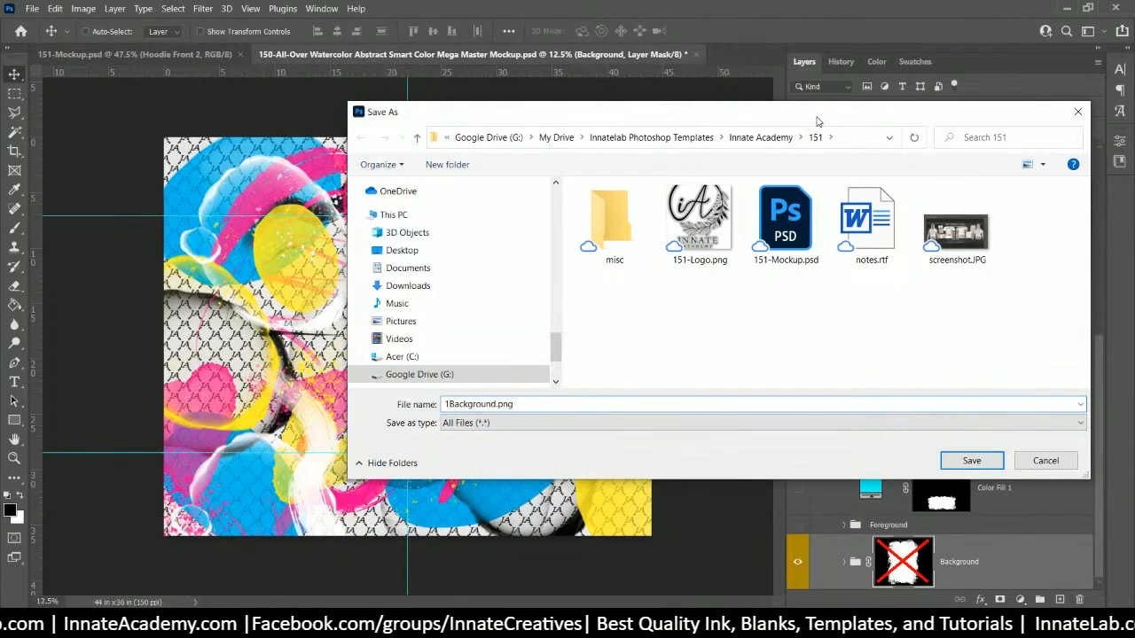
text(51-)
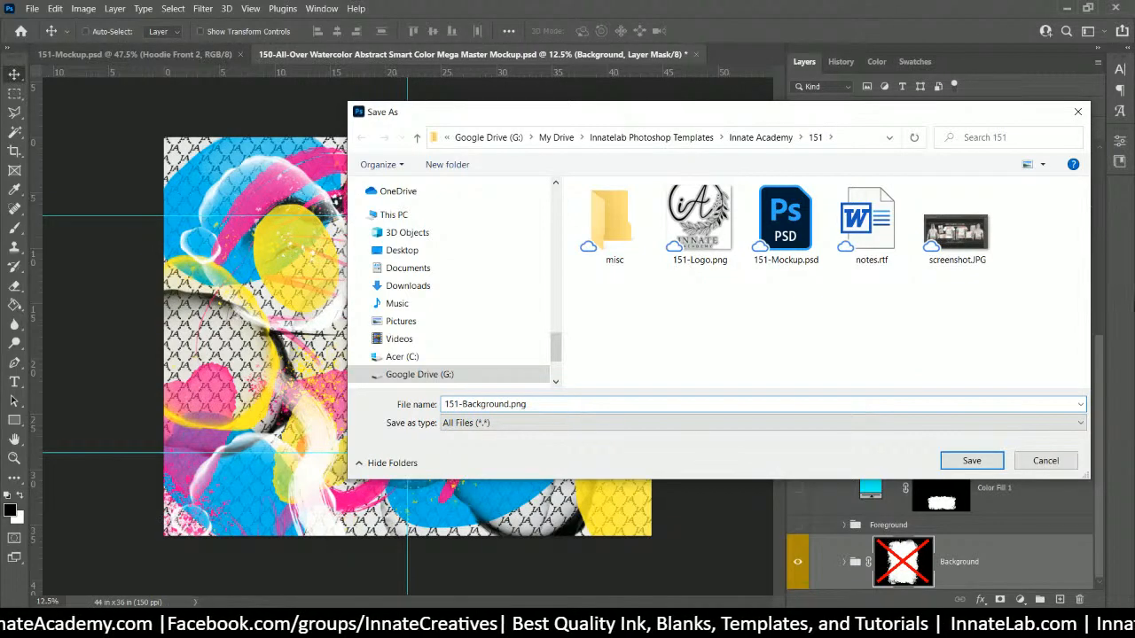
key(Return)
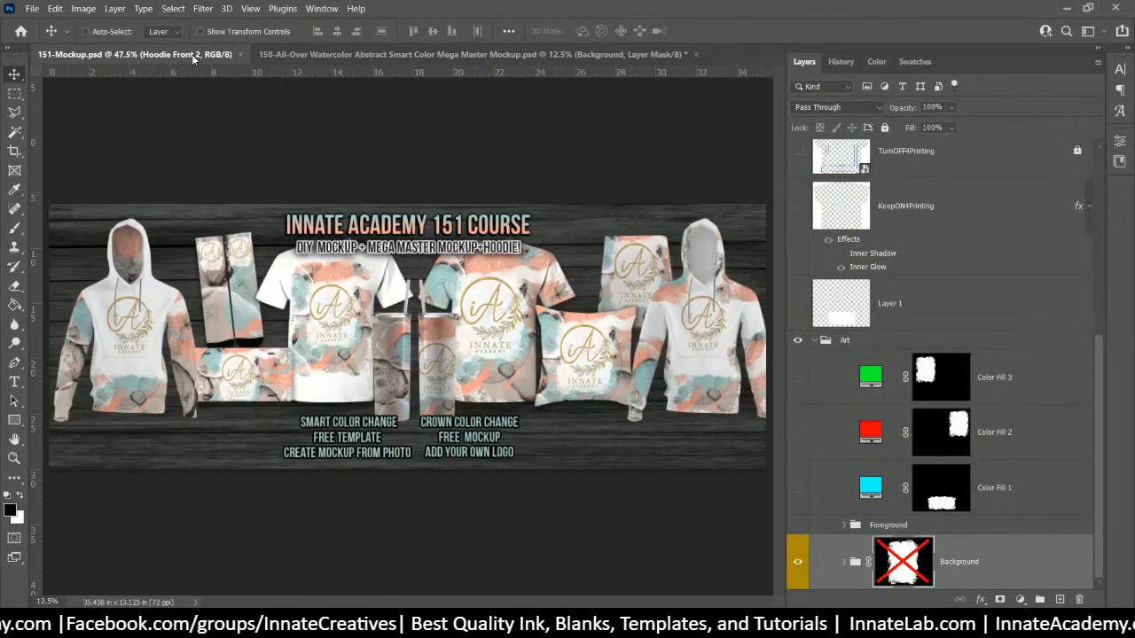
Step: Switch to 151-Mockup.psd and review its Background, Logo, Foreground and Art DBL Click smart object layers
click(133, 54)
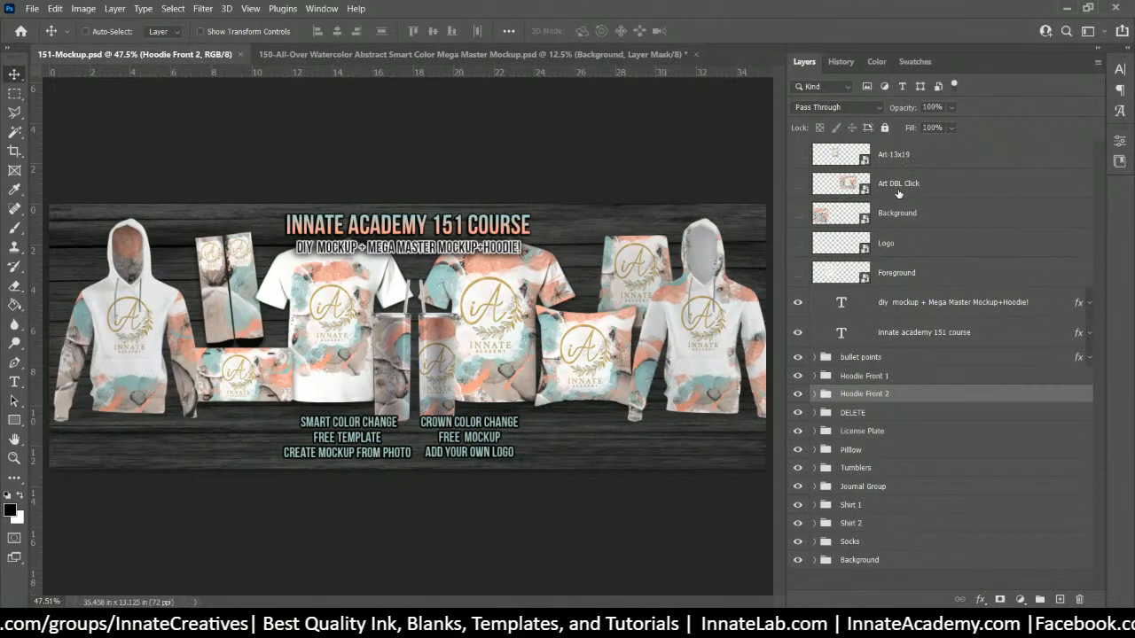
click(883, 218)
click(895, 249)
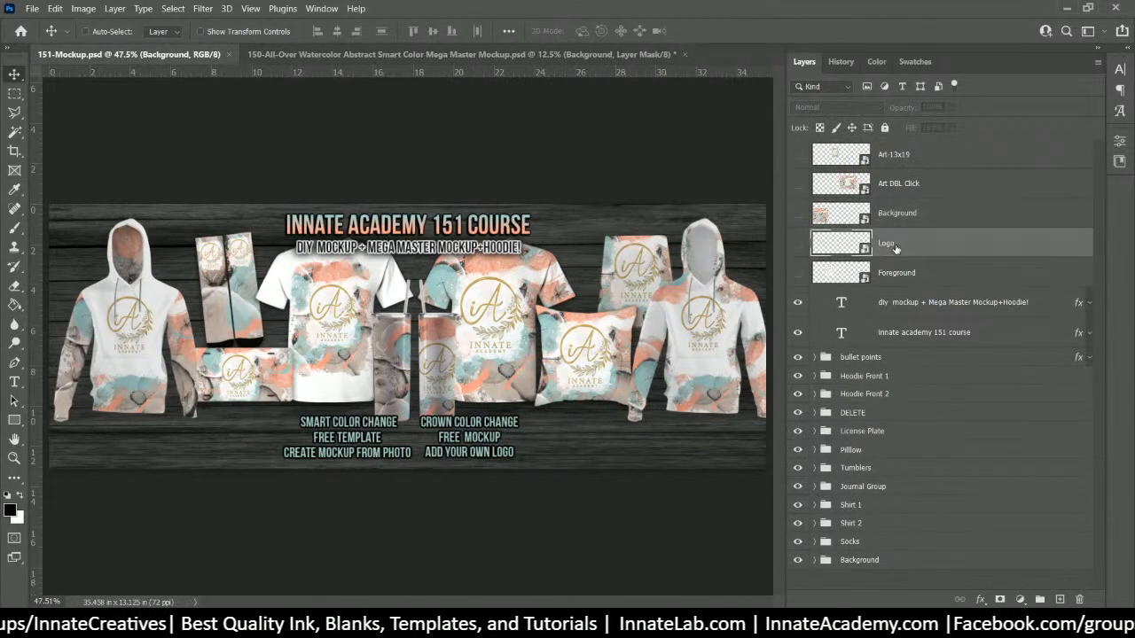
click(902, 275)
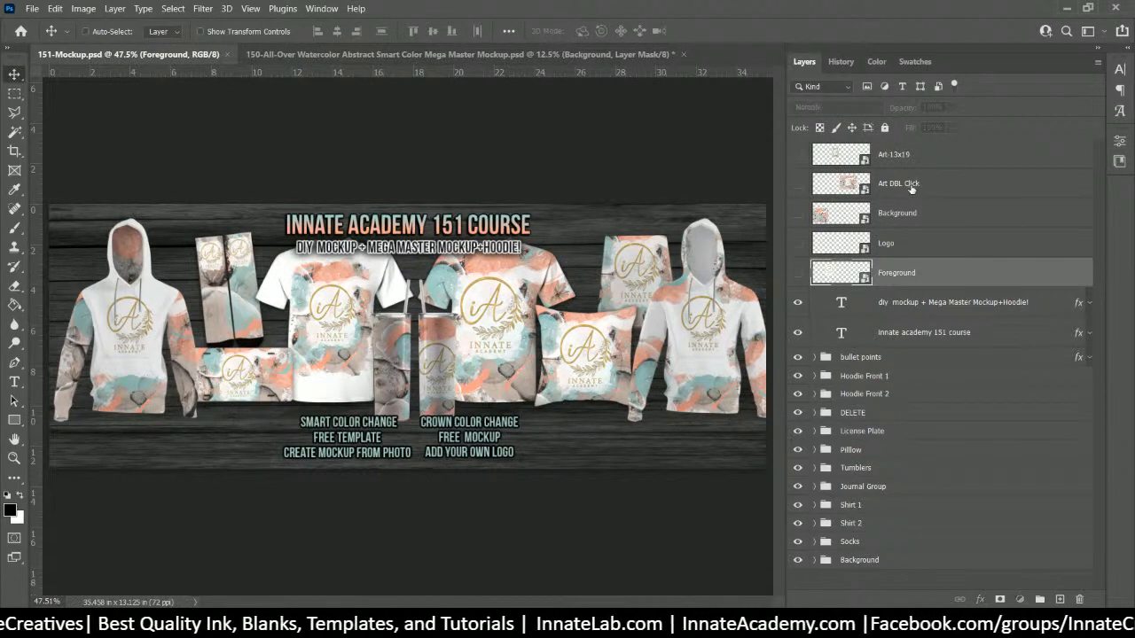
click(913, 186)
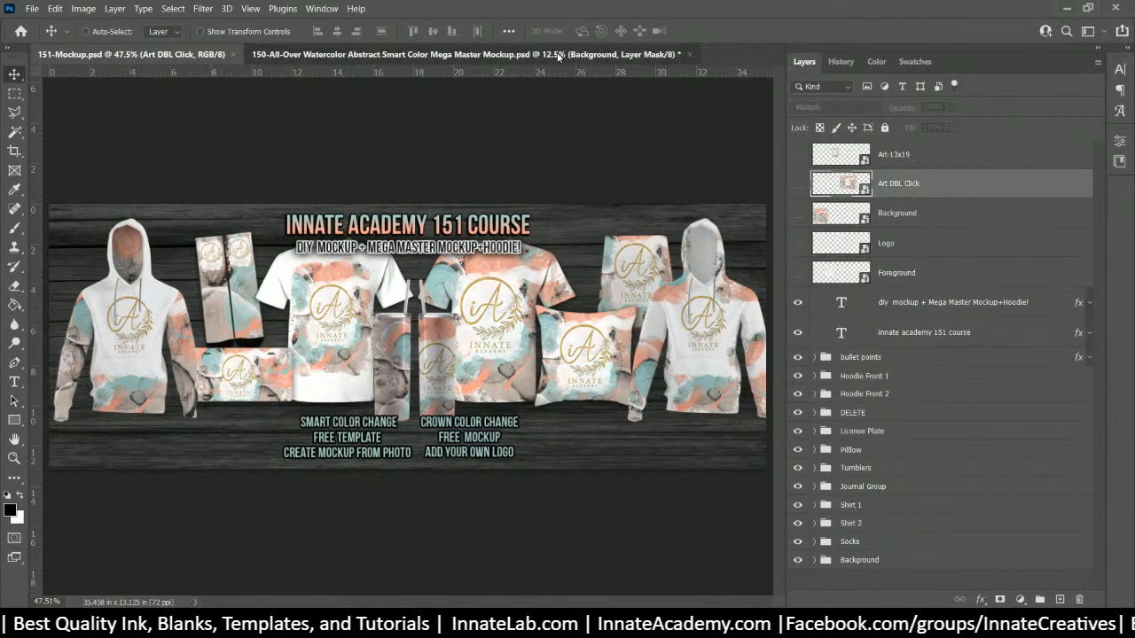
Step: Return to the watercolor master document, select the Art group and show its Foreground group
click(560, 54)
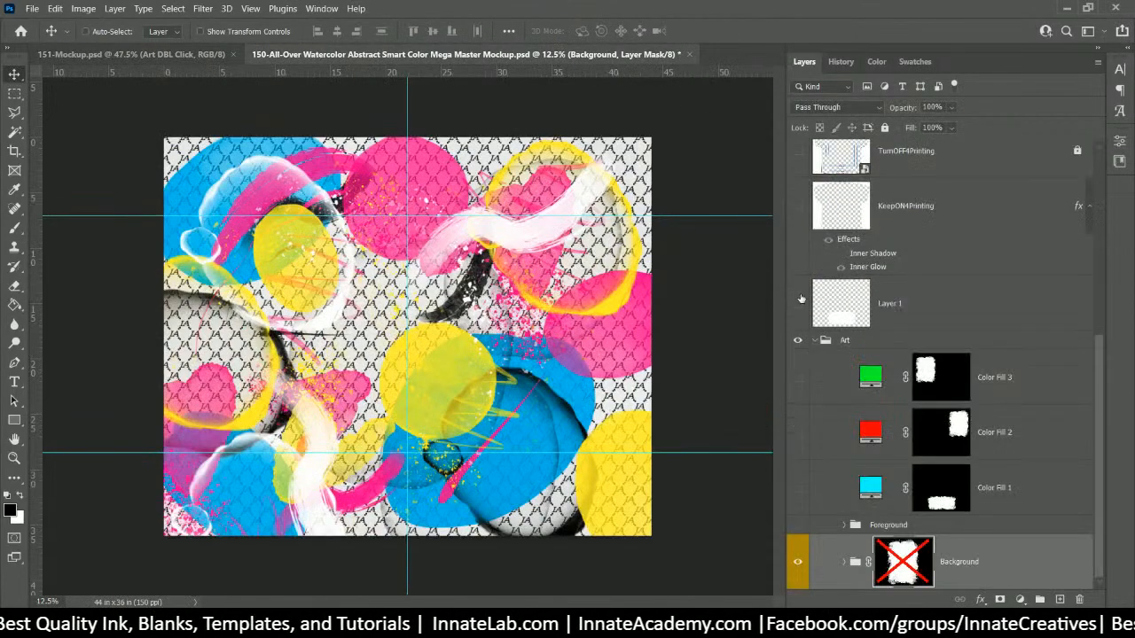
click(851, 344)
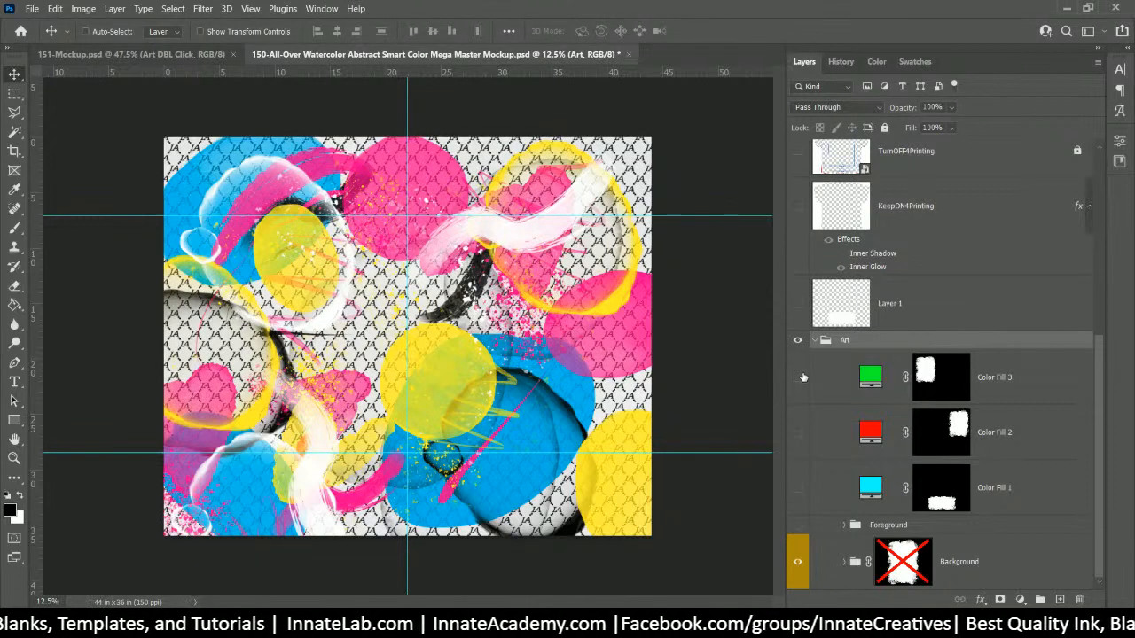
click(797, 525)
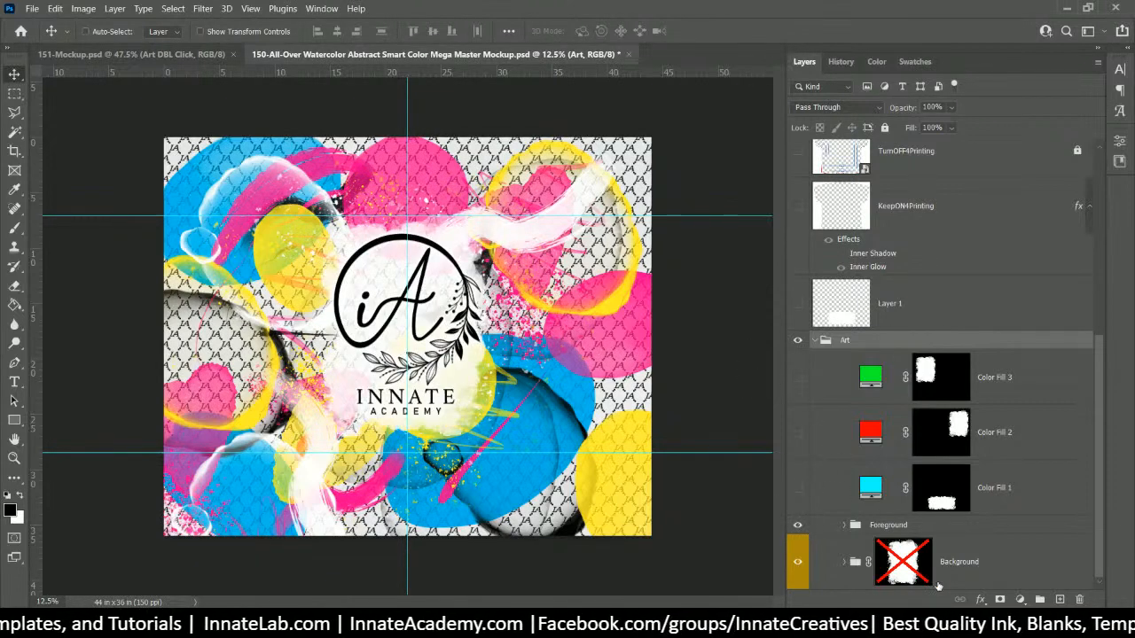
Step: Quick-export the whole Art group as a PNG named 151-Art.png in the 151 folder
right_click(866, 344)
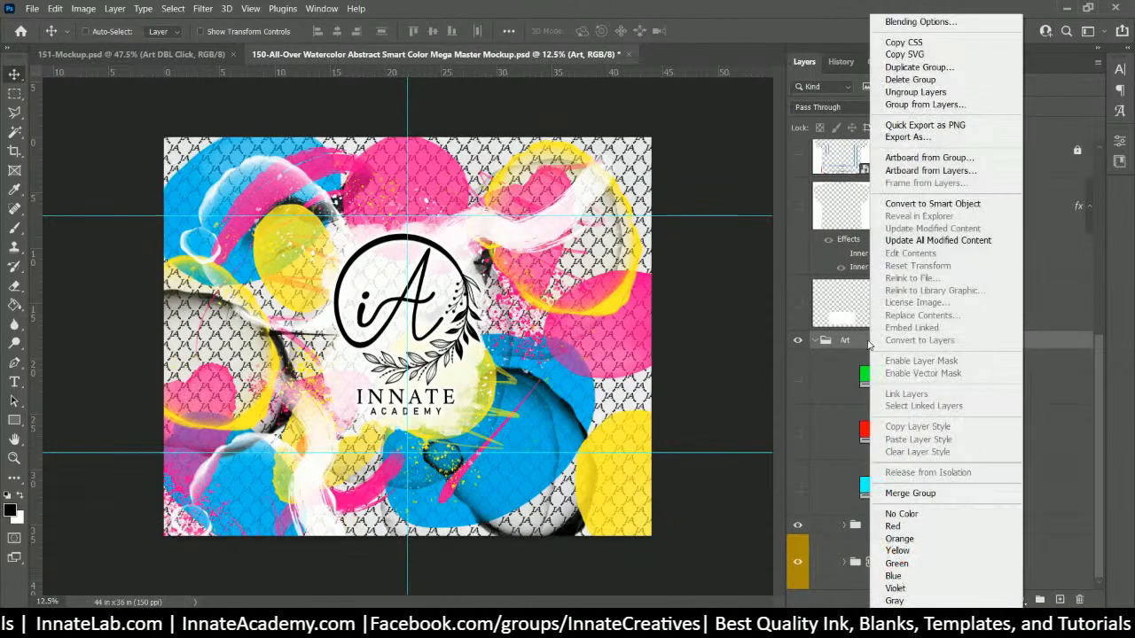
click(973, 130)
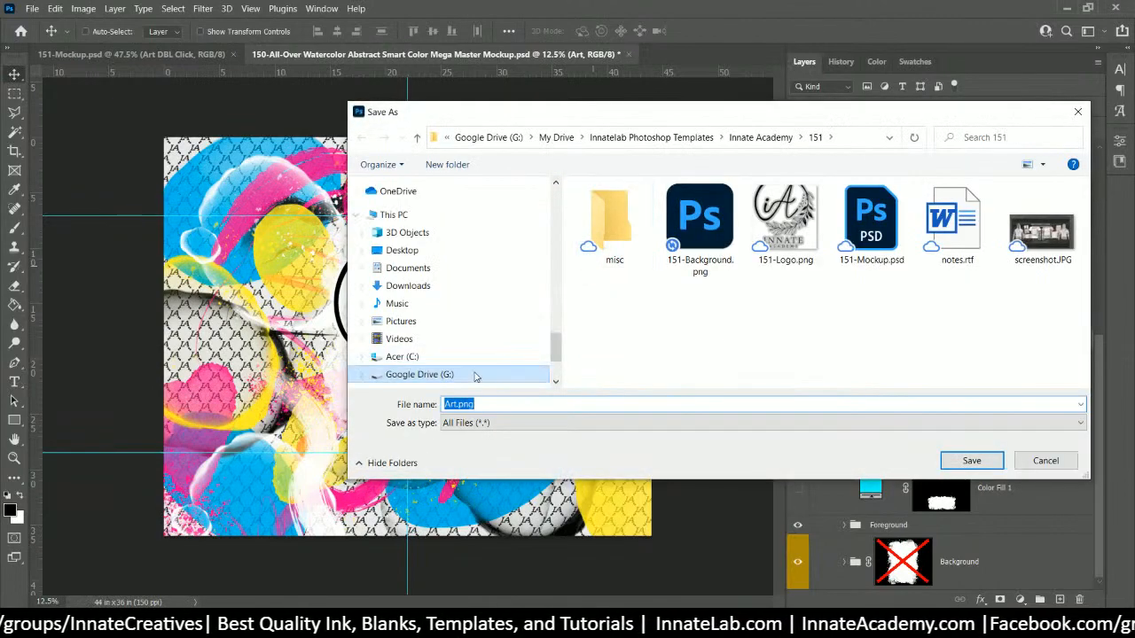
click(470, 404)
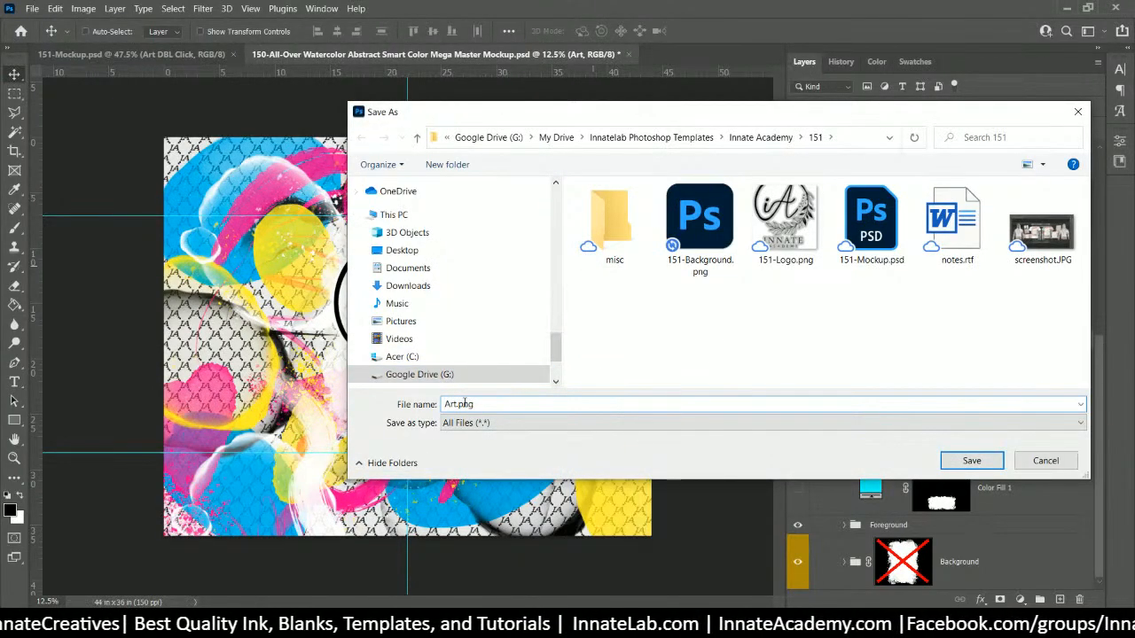
text(151-)
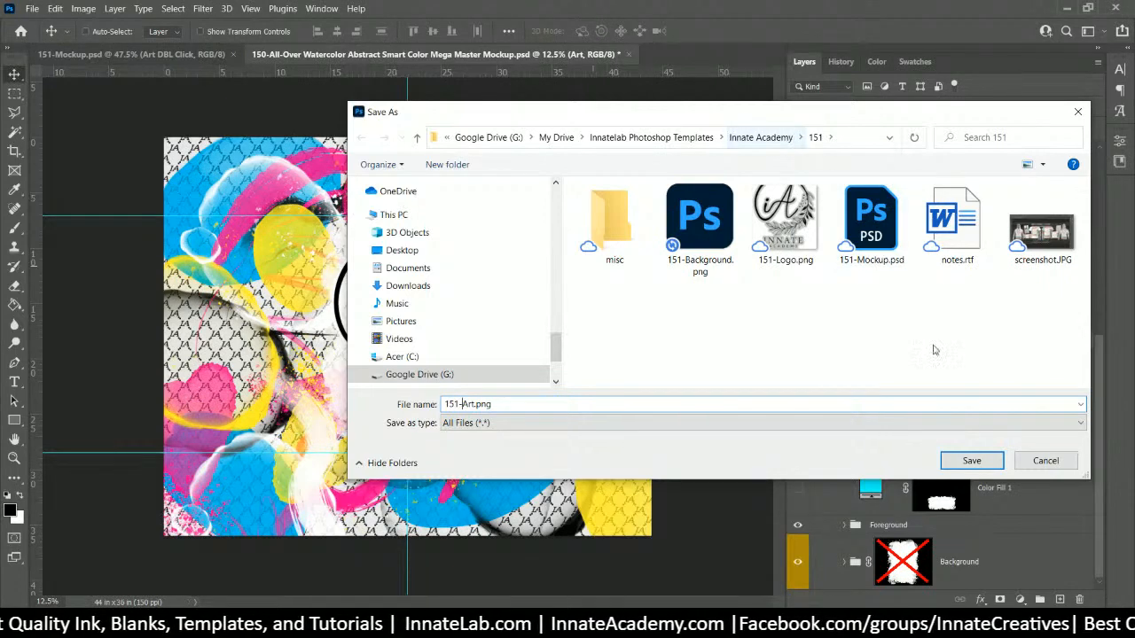
click(971, 461)
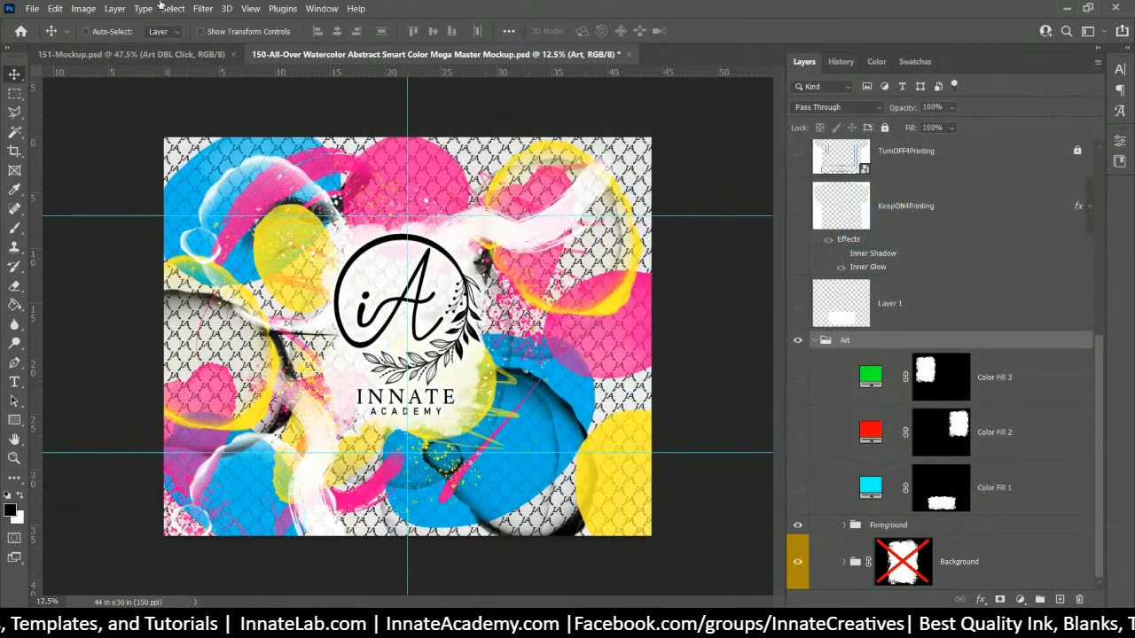
Step: Check the smart object layers in 151-Mockup.psd, return to the watercolor master document and re-enable the Background group's layer mask
click(126, 57)
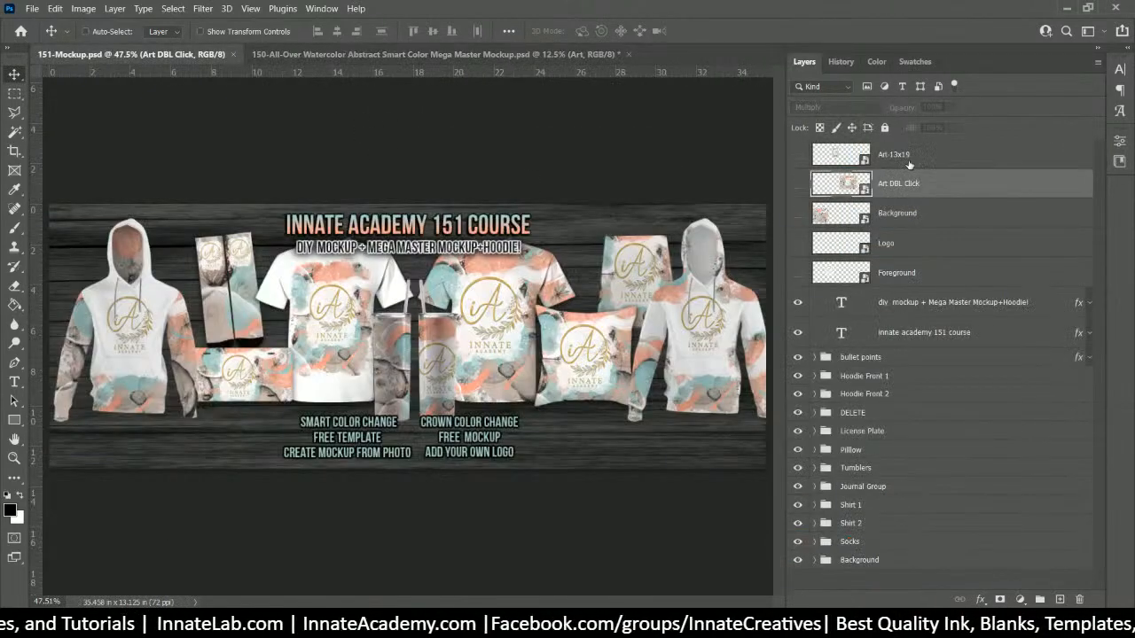
click(527, 56)
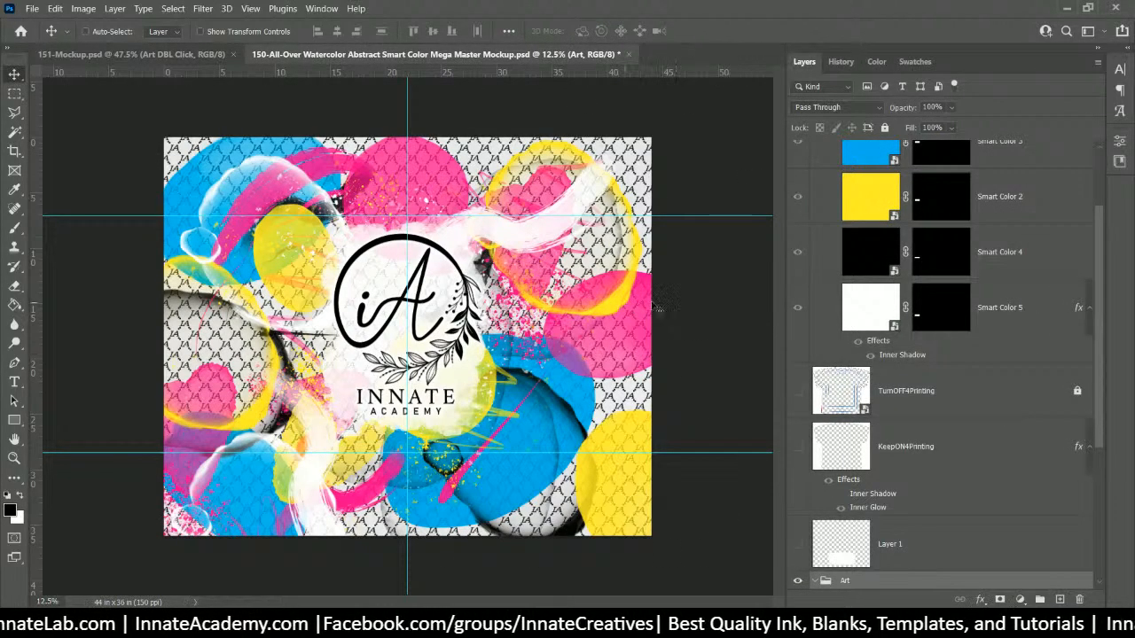
click(911, 390)
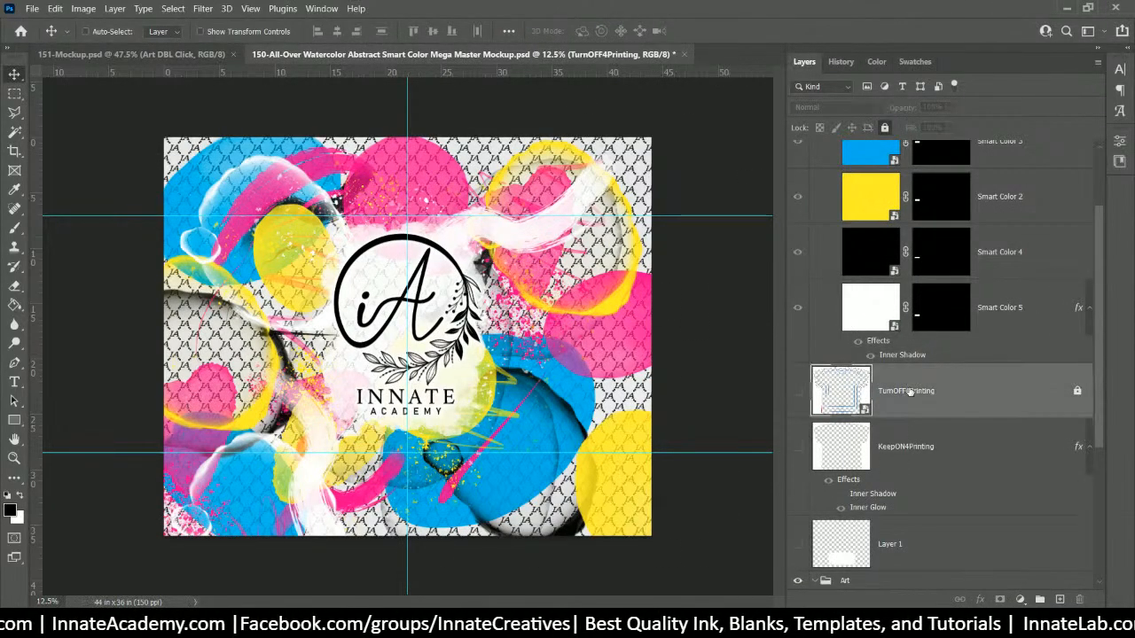
scroll(909, 392, up, 1)
scroll(909, 391, up, 1)
scroll(877, 401, down, 5)
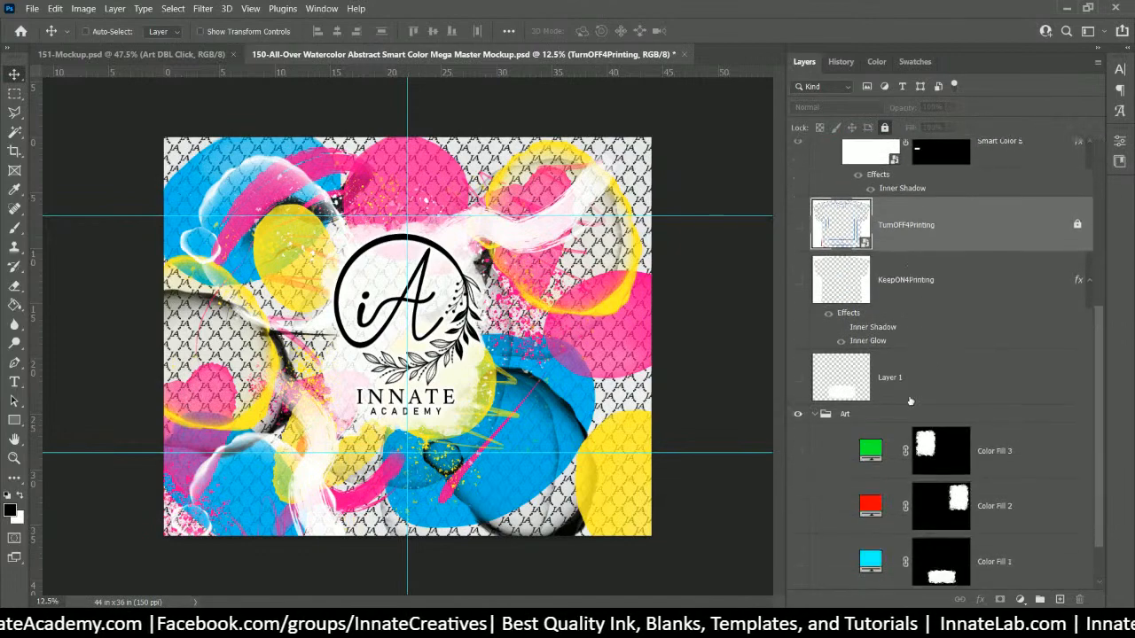
click(877, 400)
scroll(875, 403, down, 2)
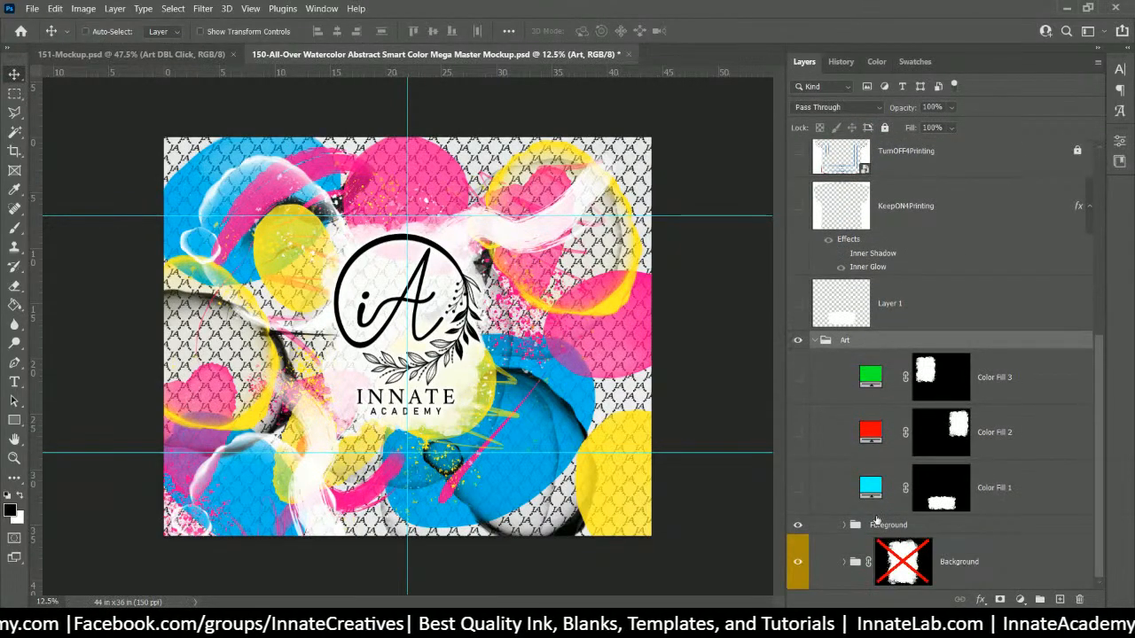
click(902, 569)
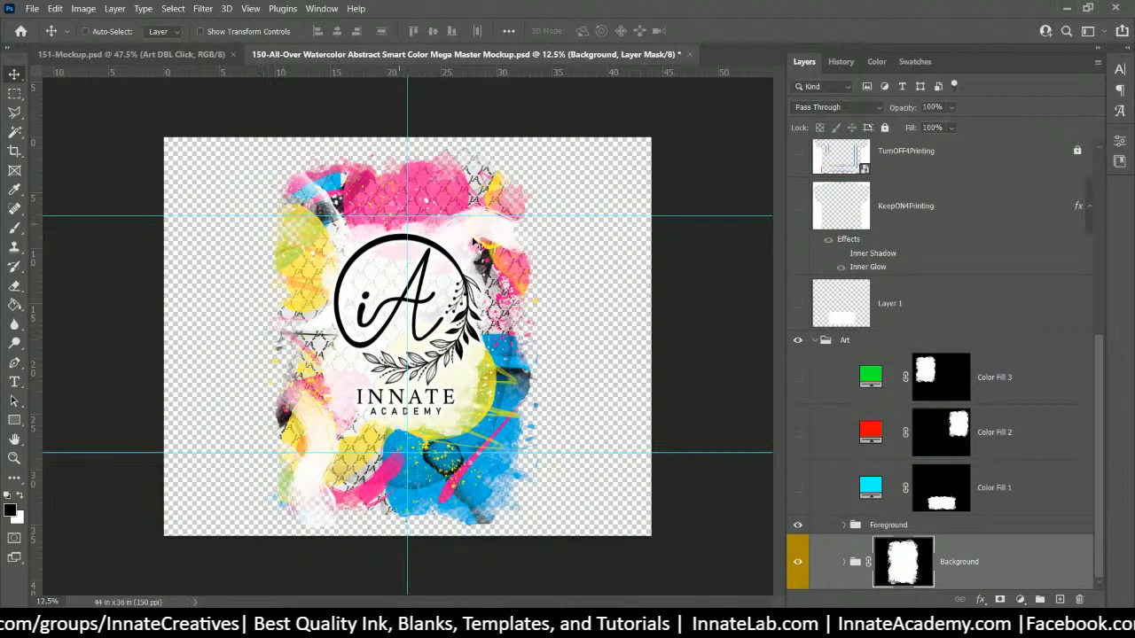
Step: Quick-export the Art group with the masked background as a PNG named 151-Art-13x19.png in the 151 folder
click(882, 348)
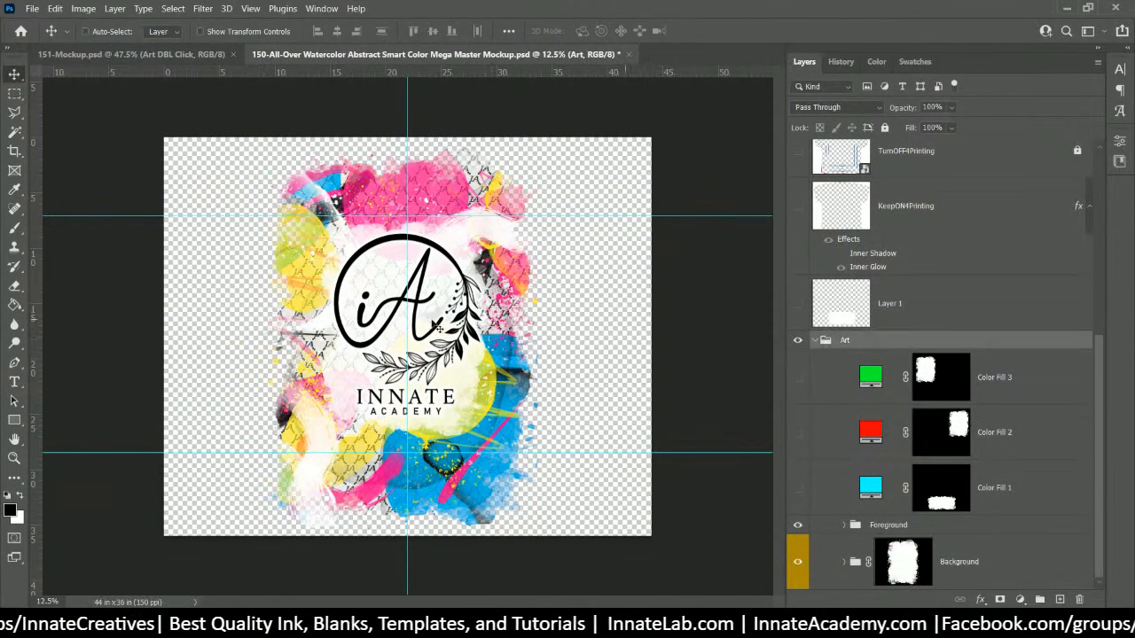
right_click(863, 345)
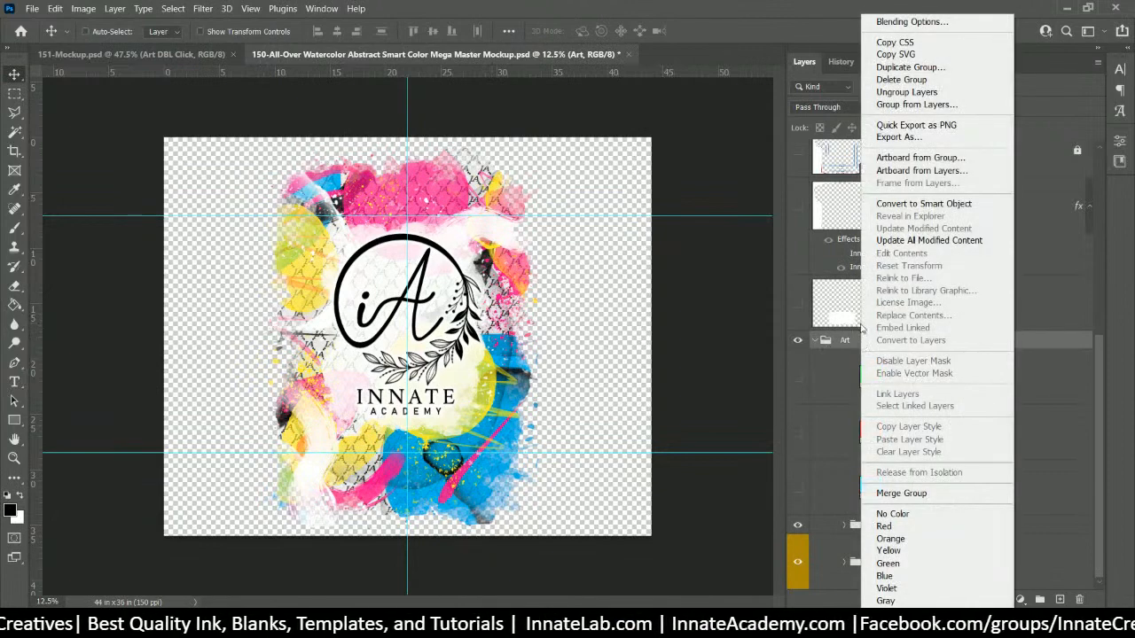
click(915, 125)
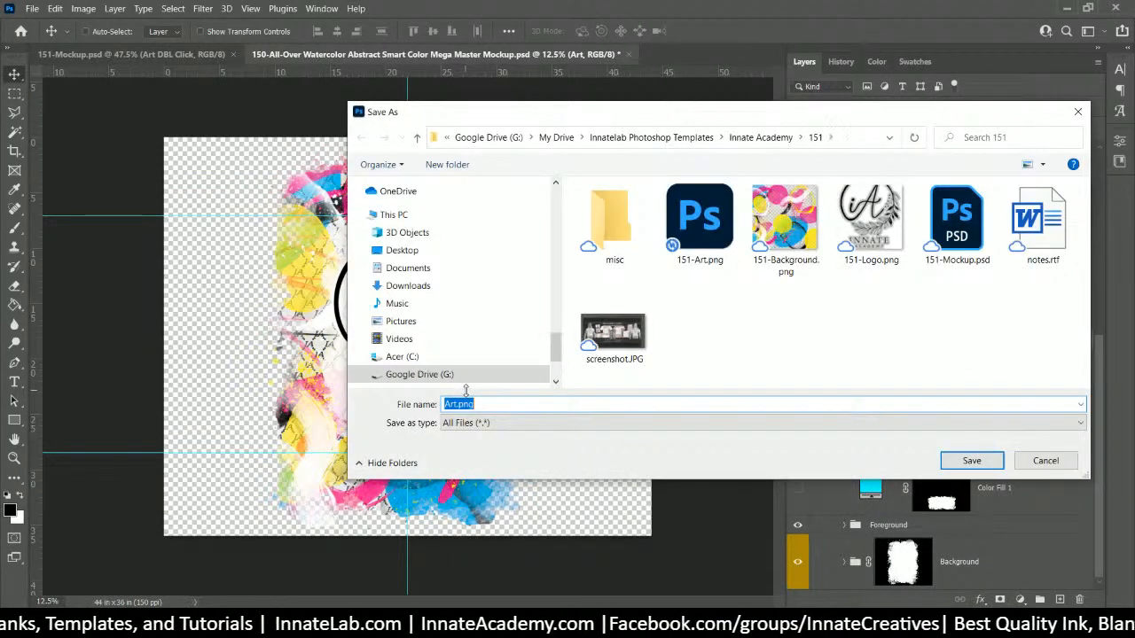
click(446, 404)
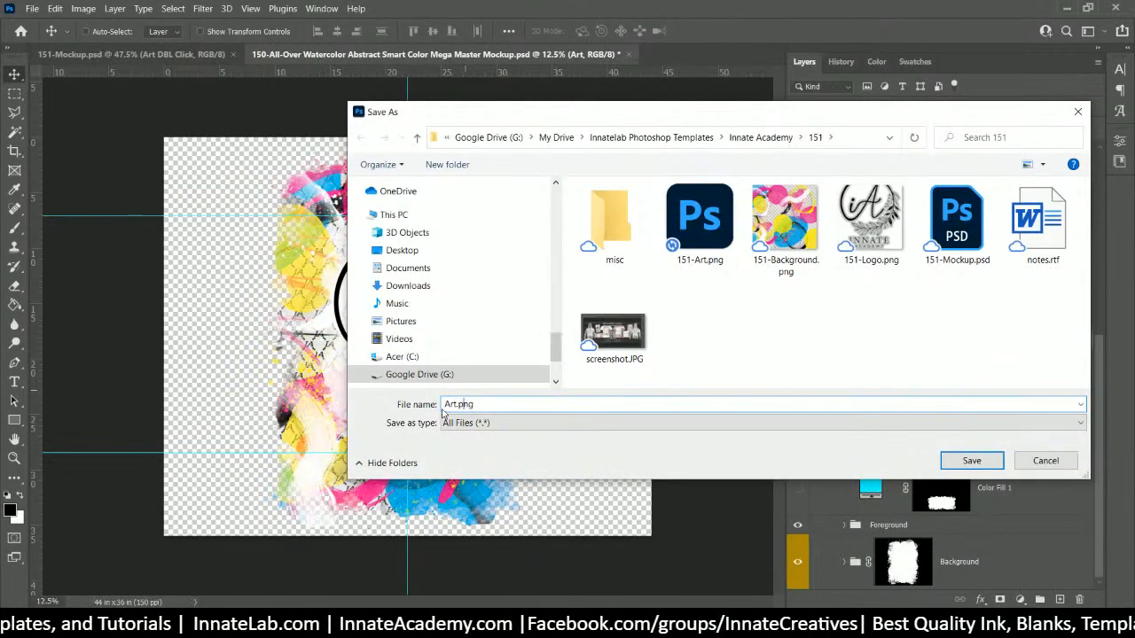
text(151-)
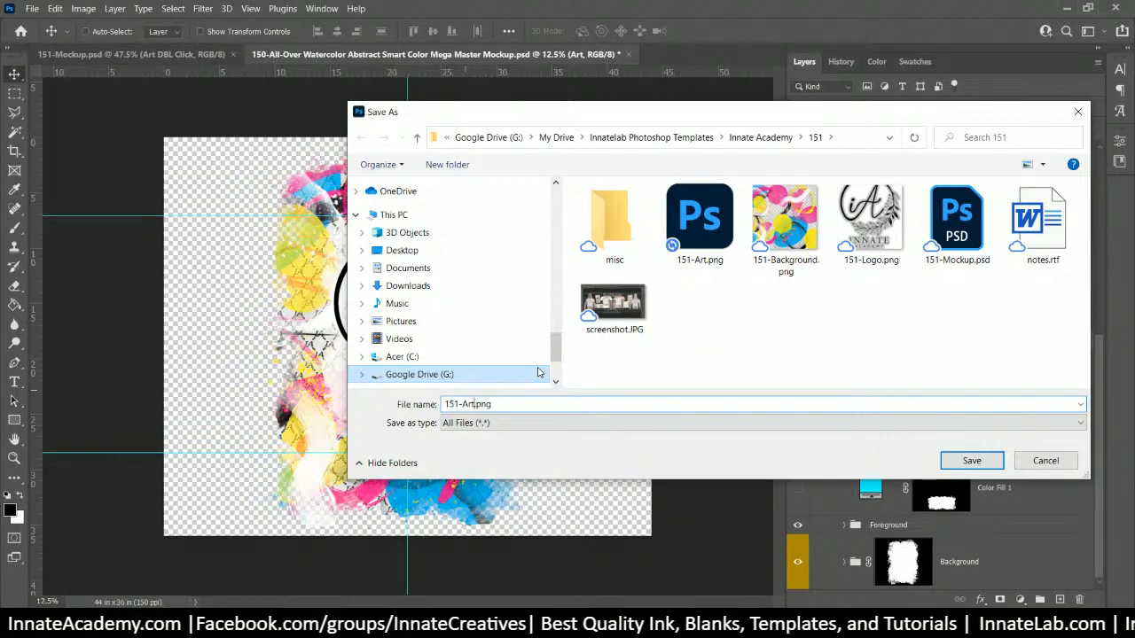
text(-13)
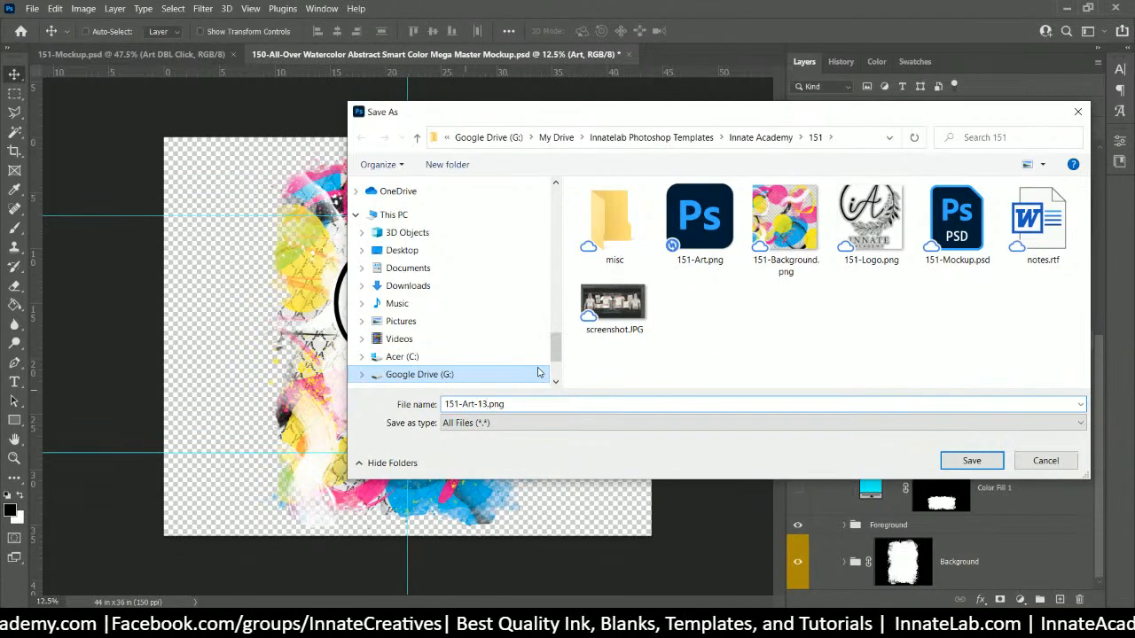
text(x1)
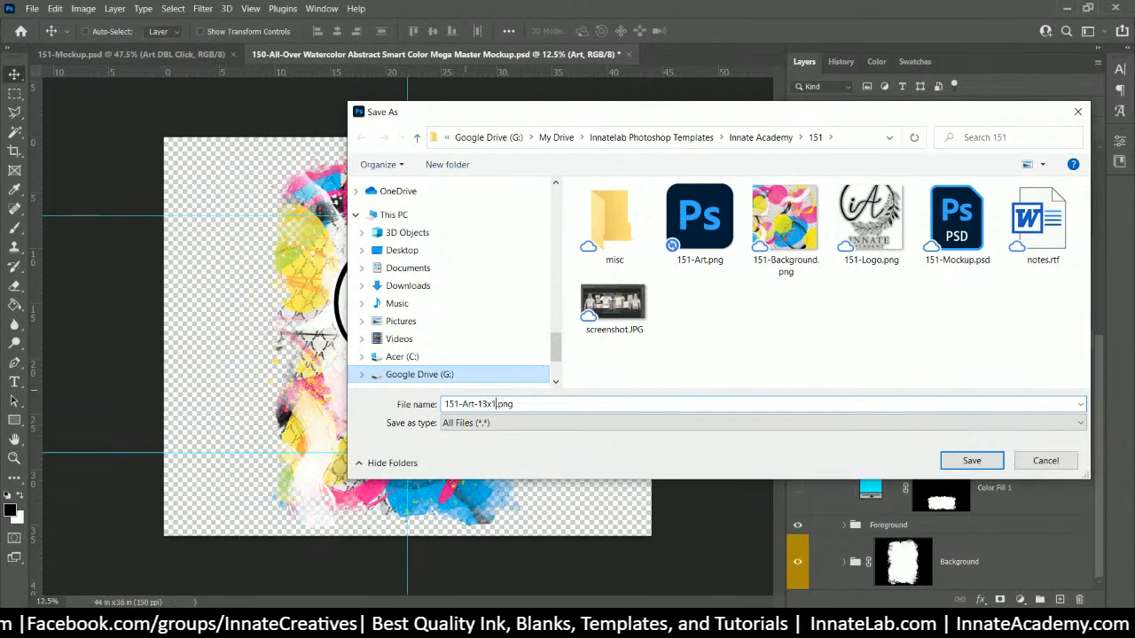
text(9)
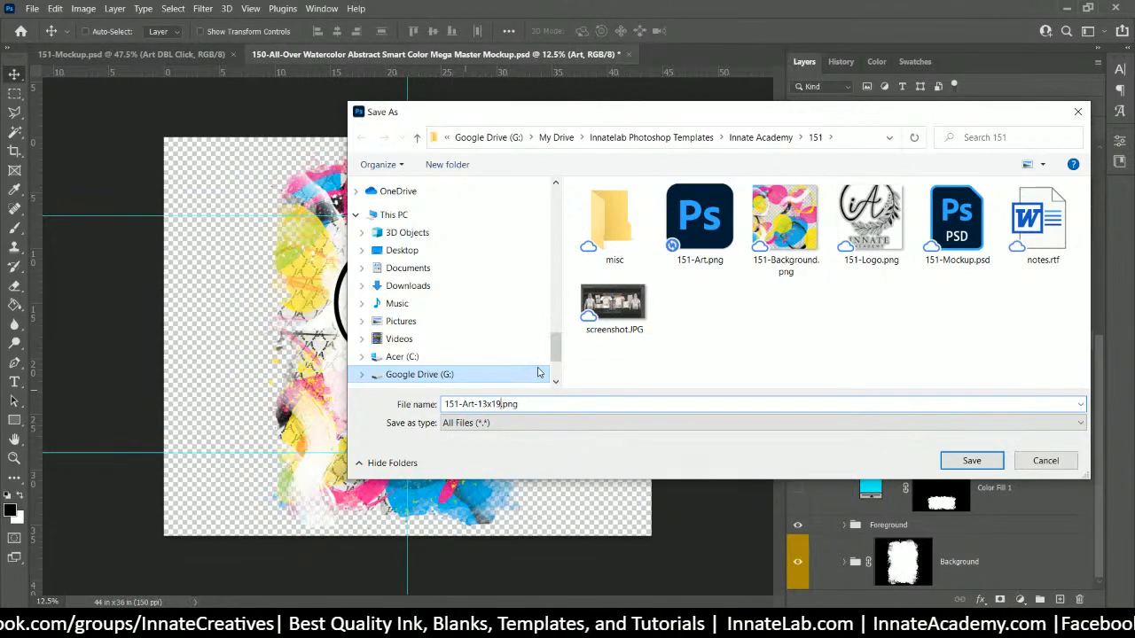
click(972, 465)
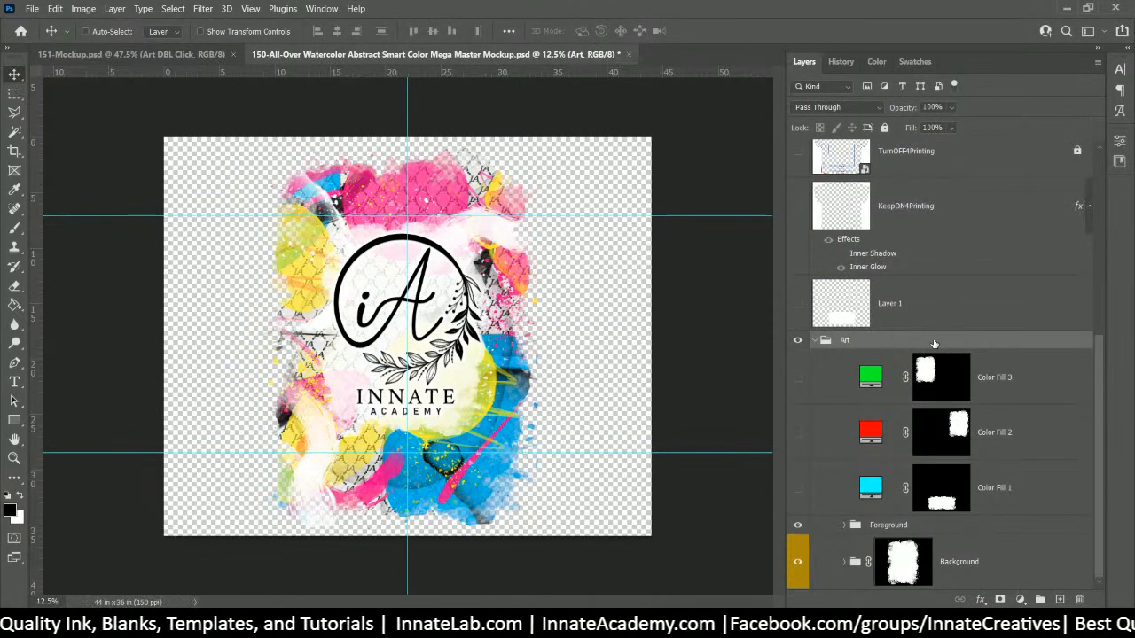
Step: Hide the Foreground group and disable the Background group's layer mask
click(798, 527)
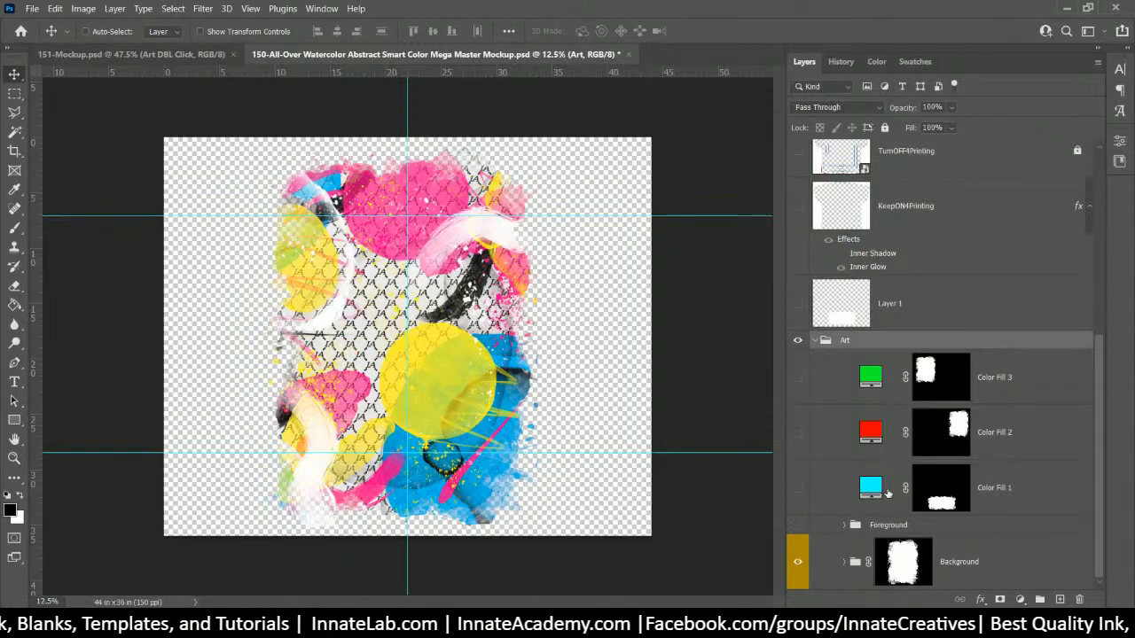
right_click(911, 568)
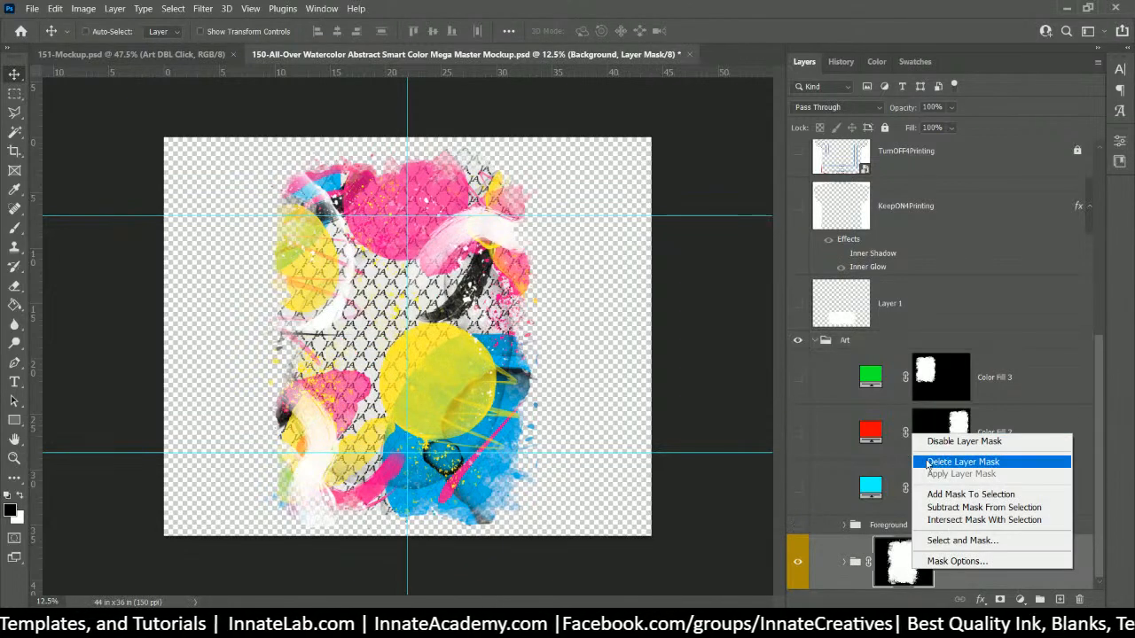
click(929, 444)
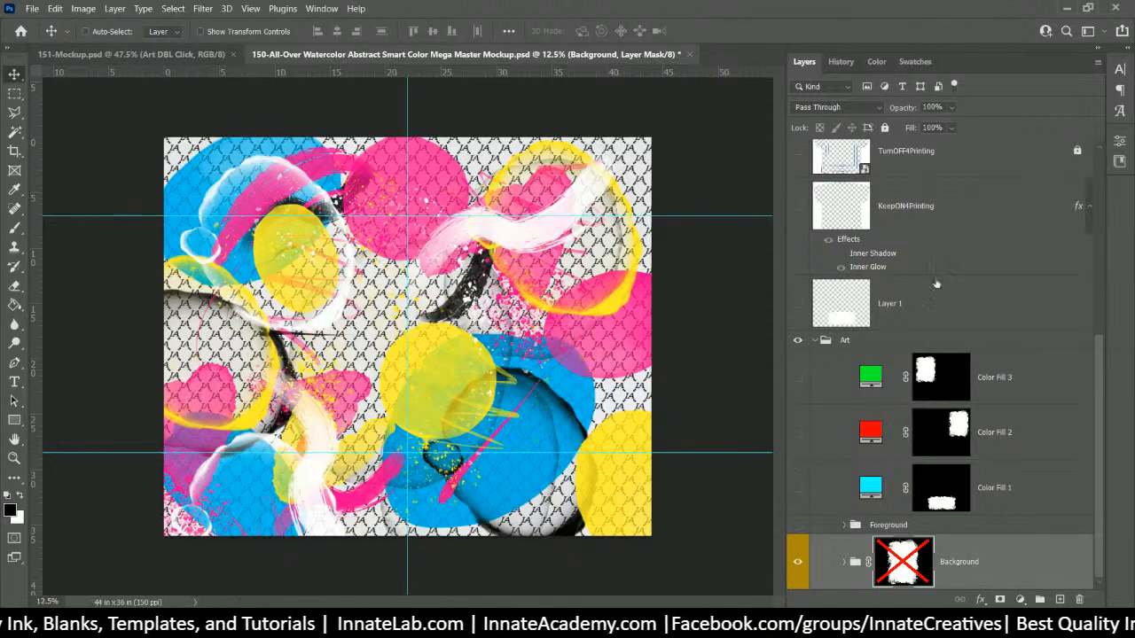
Step: Move the layer mask from Color Fill 3 onto the Art group
click(876, 348)
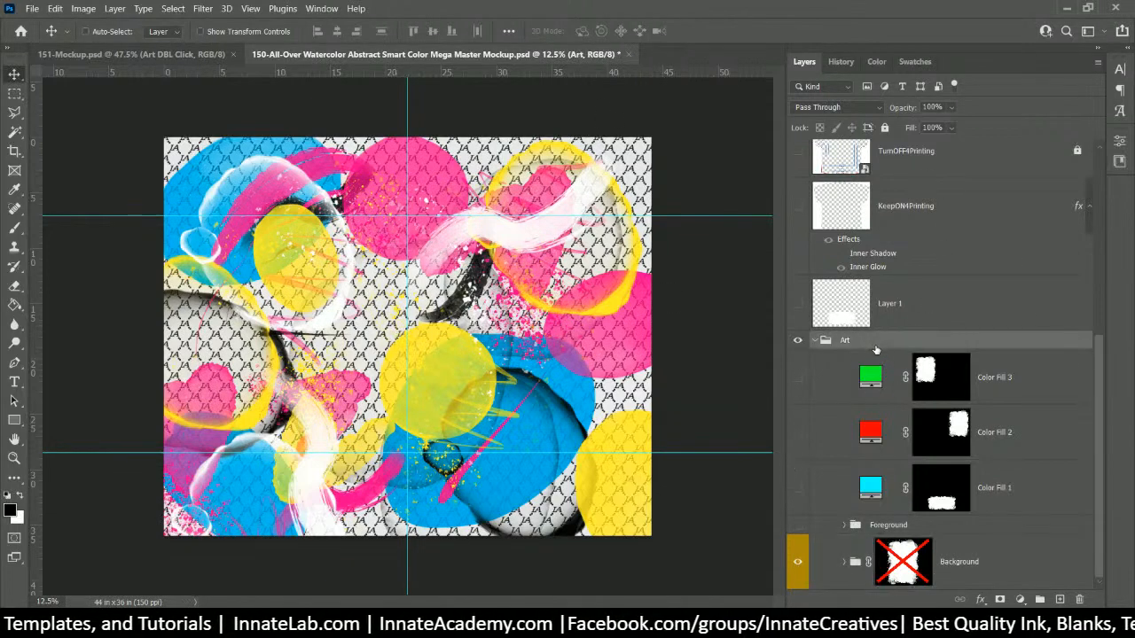
click(796, 381)
click(796, 382)
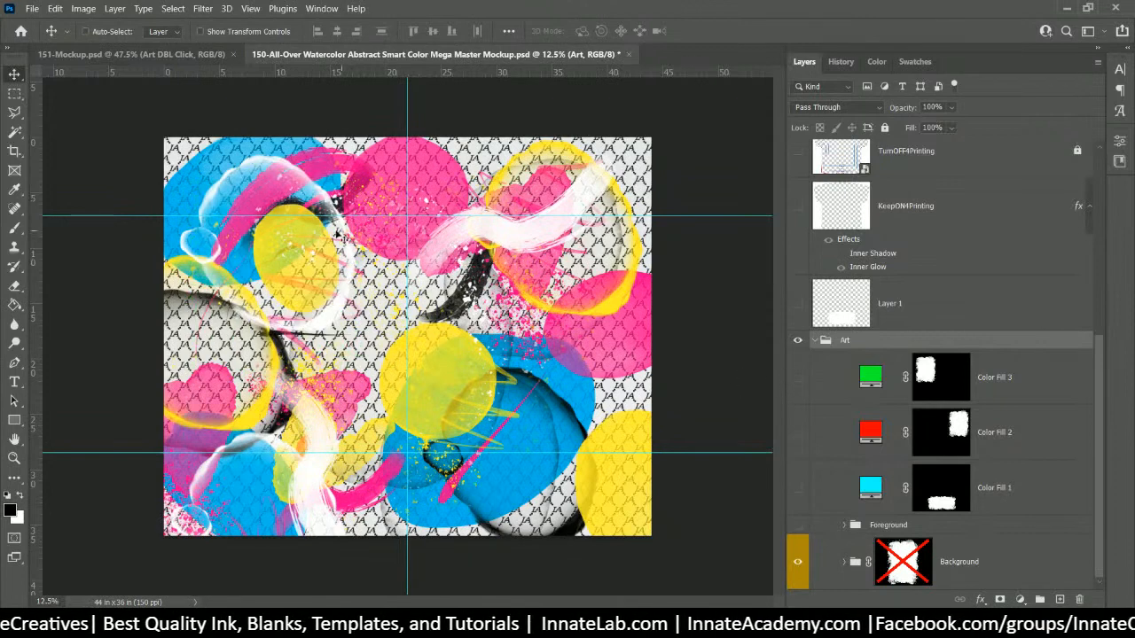
click(930, 381)
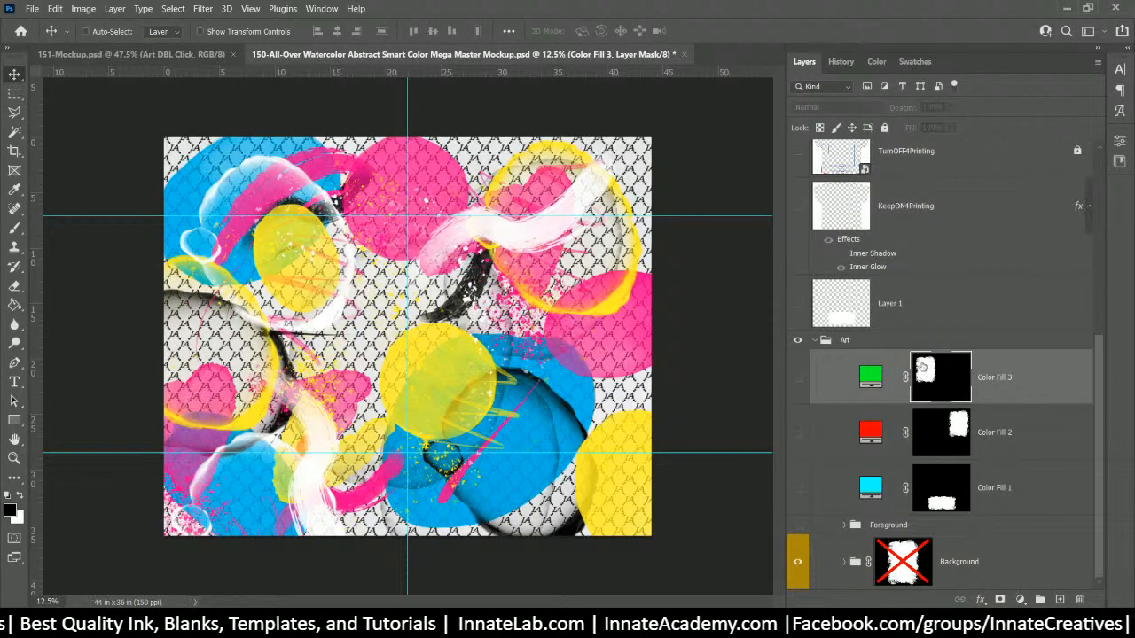
drag(924, 375, 901, 339)
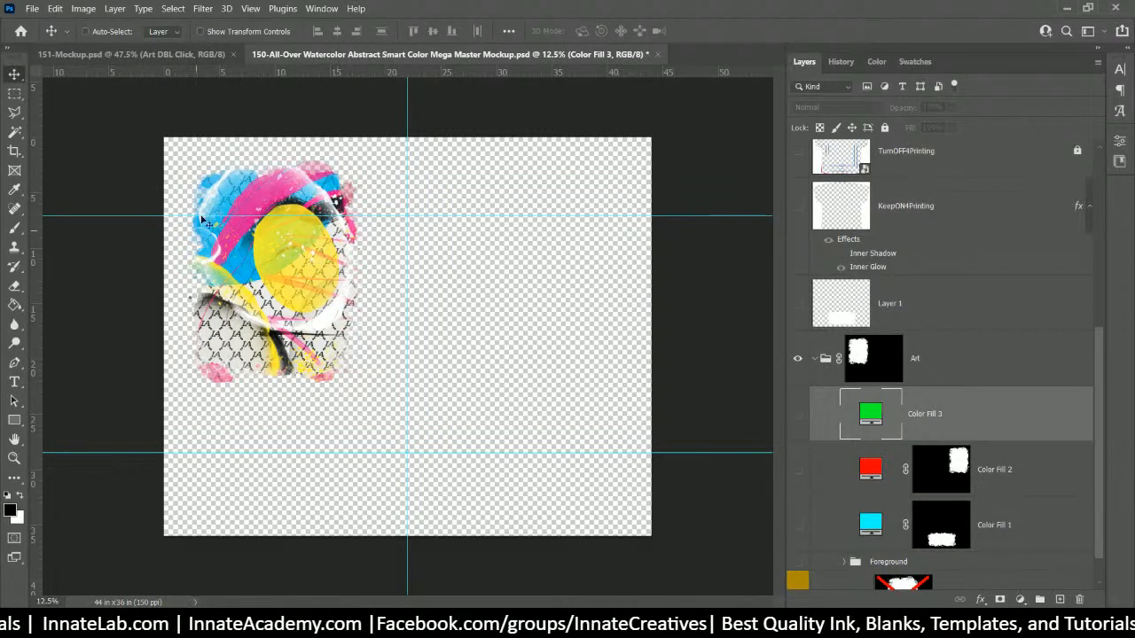
Step: Quick-export the masked Art group as a PNG named Art-Left.png in the 151 folder
click(928, 359)
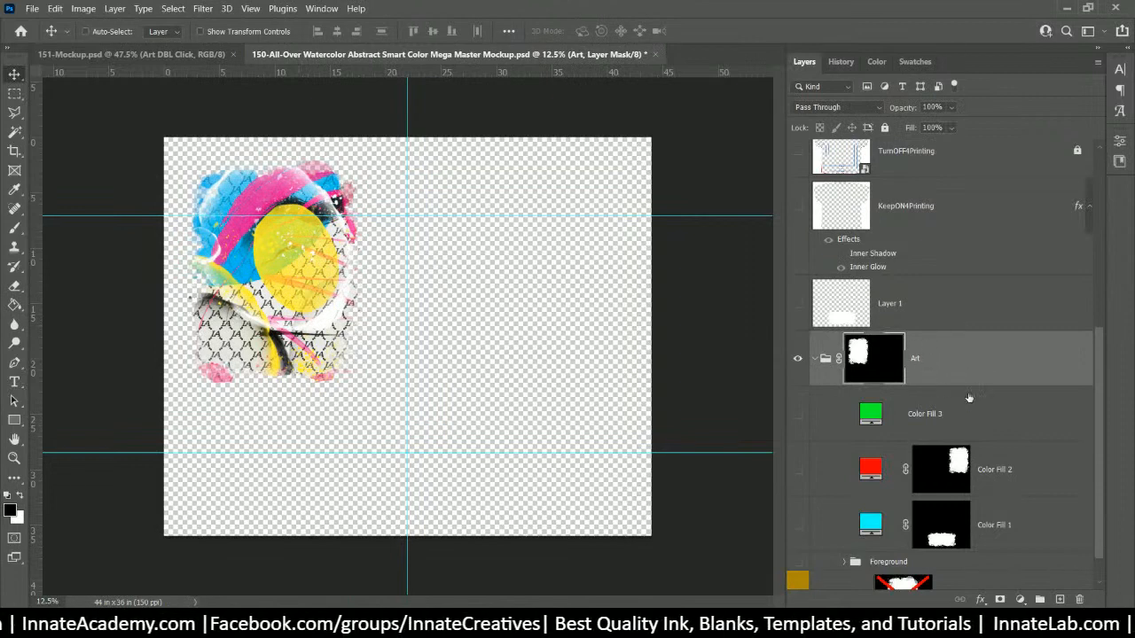
right_click(946, 361)
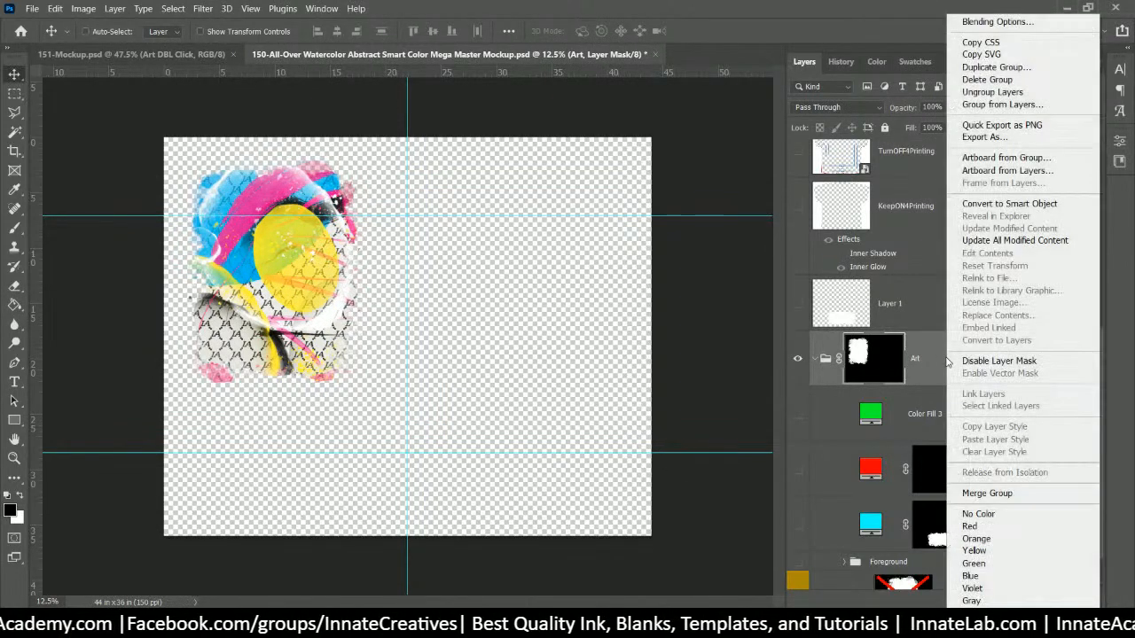
click(997, 125)
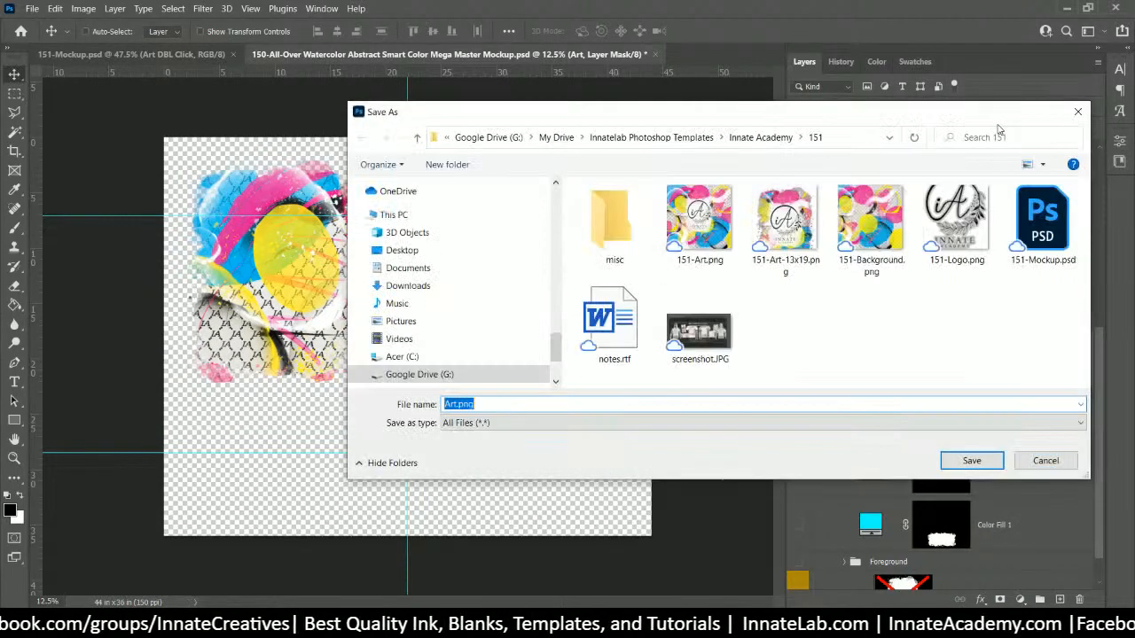
click(454, 404)
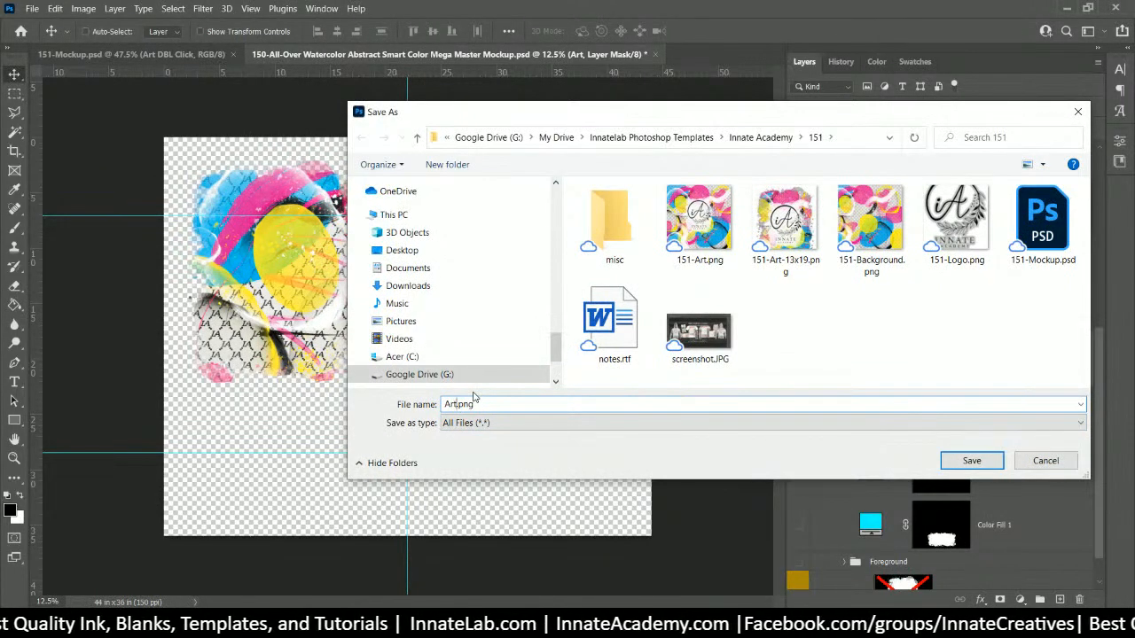
text(-)
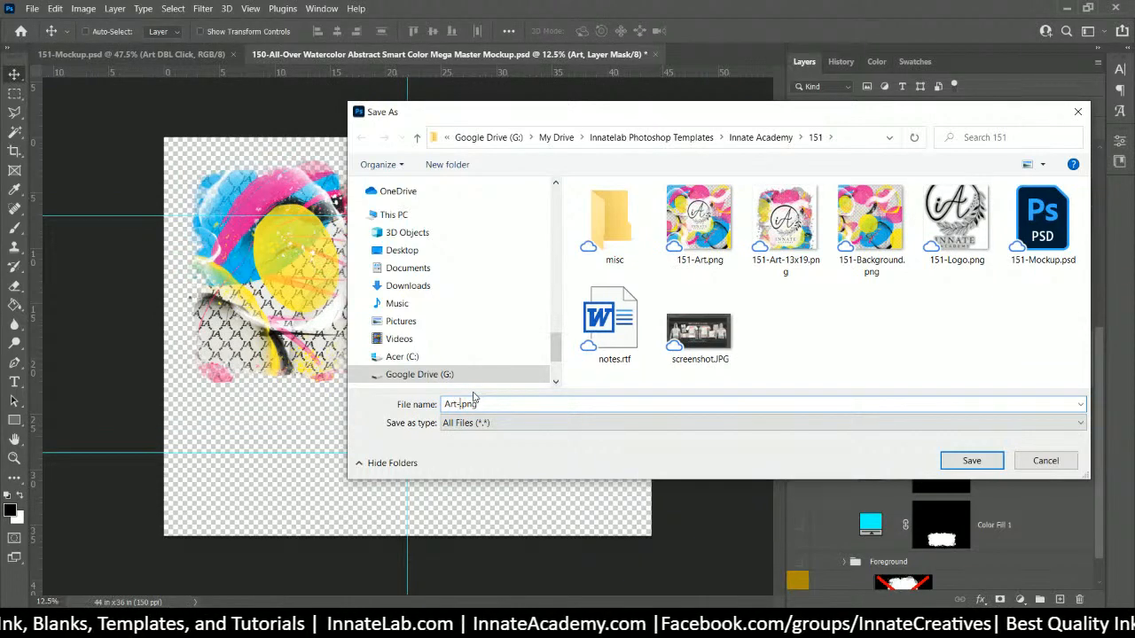
text(ke)
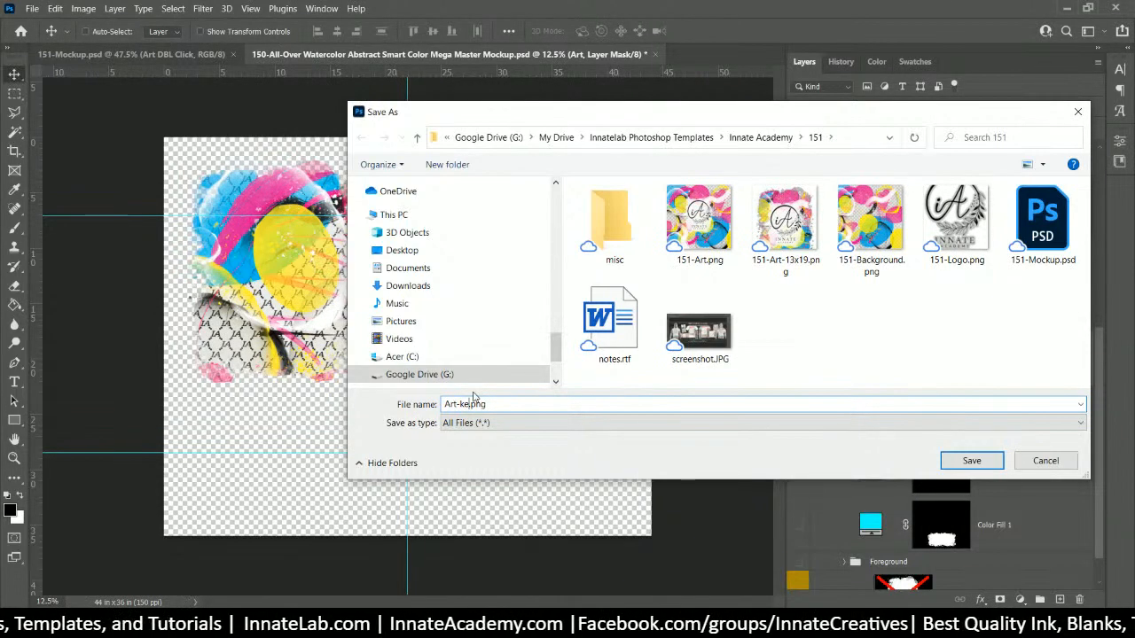
key(BackSpace)
key(BackSpace)
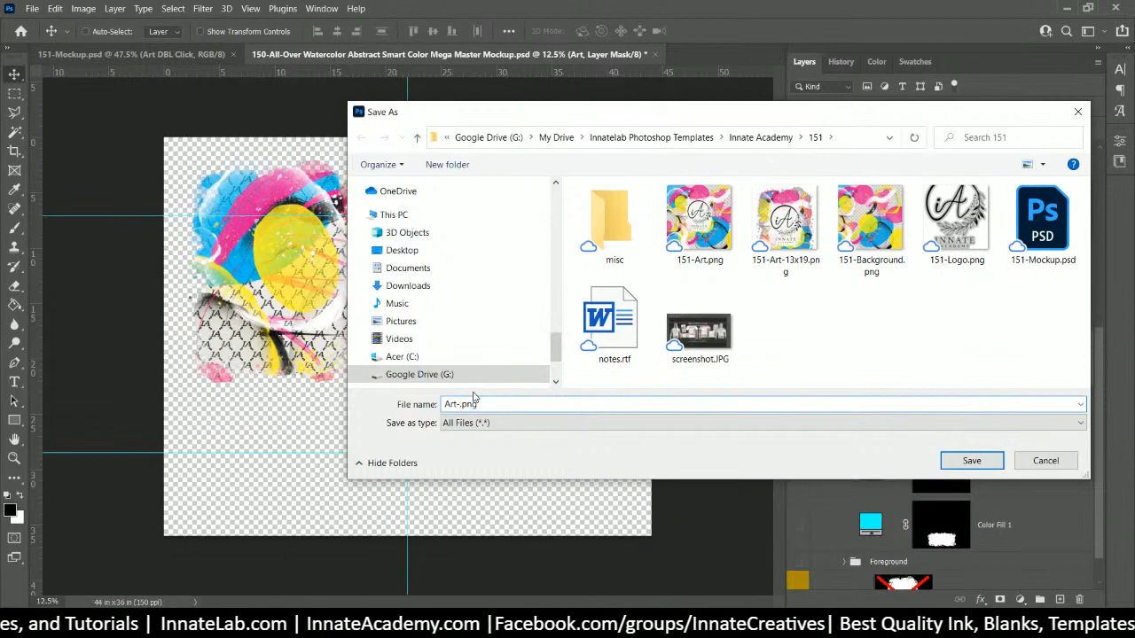
text(Left)
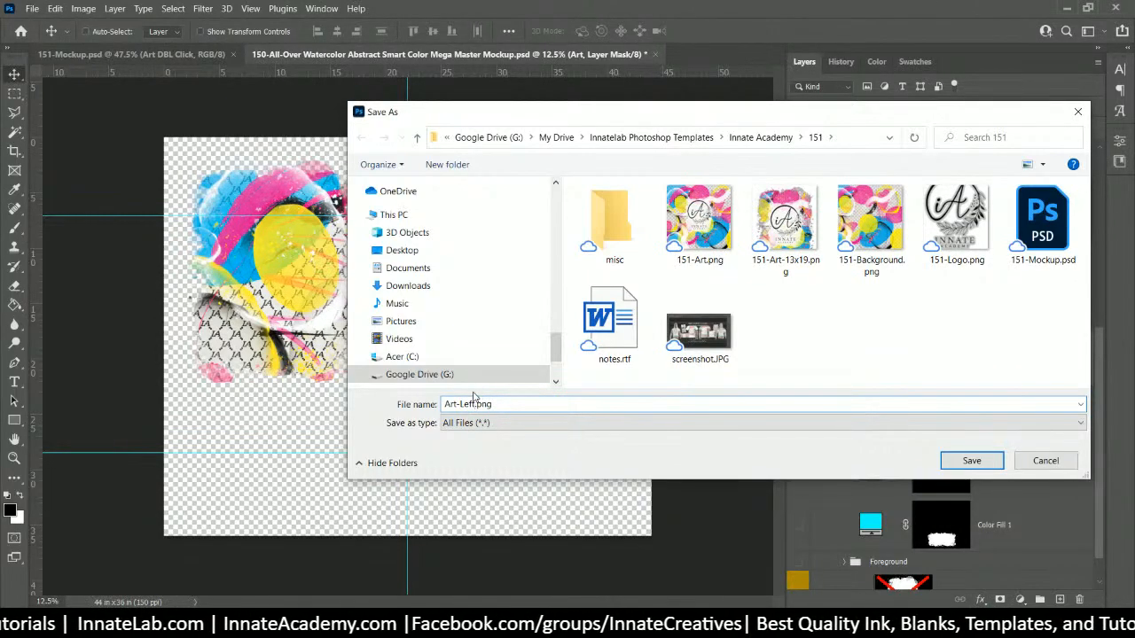
key(Return)
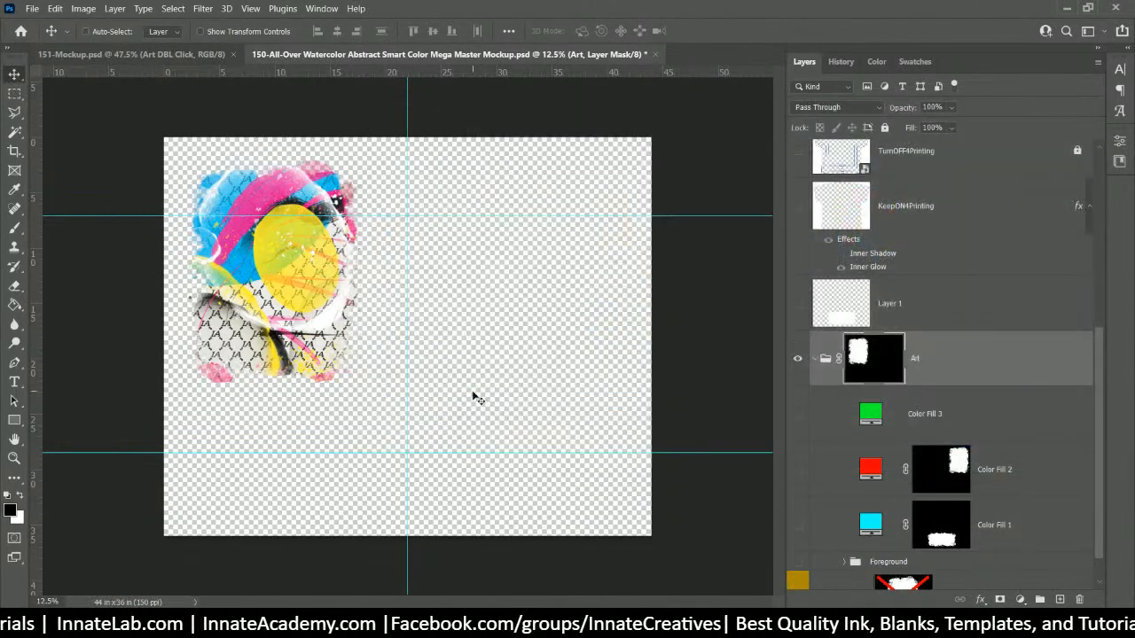
Step: Move the Art group's mask back to Color Fill 3 and put the Color Fill 2 mask on the Art group instead
click(965, 373)
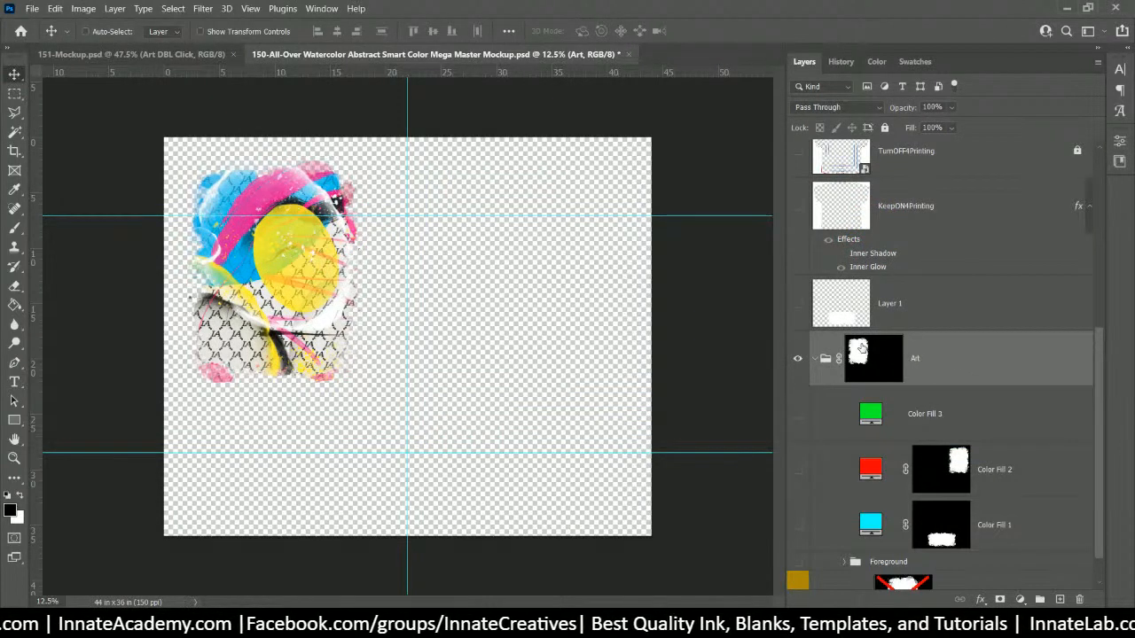
drag(869, 354, 928, 426)
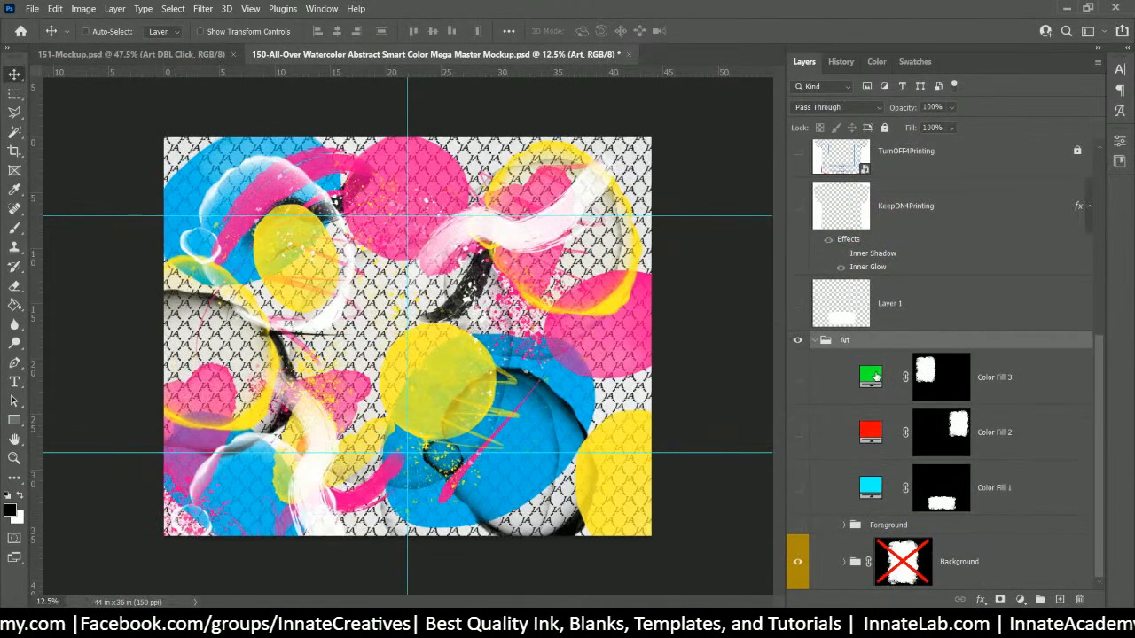
click(964, 438)
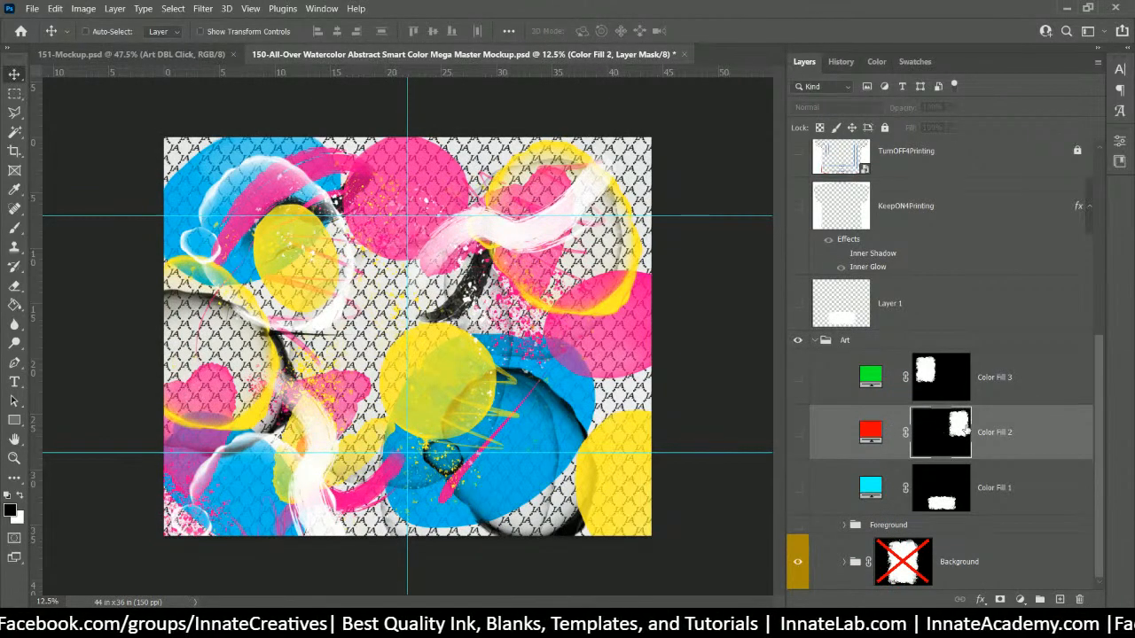
drag(964, 431, 882, 356)
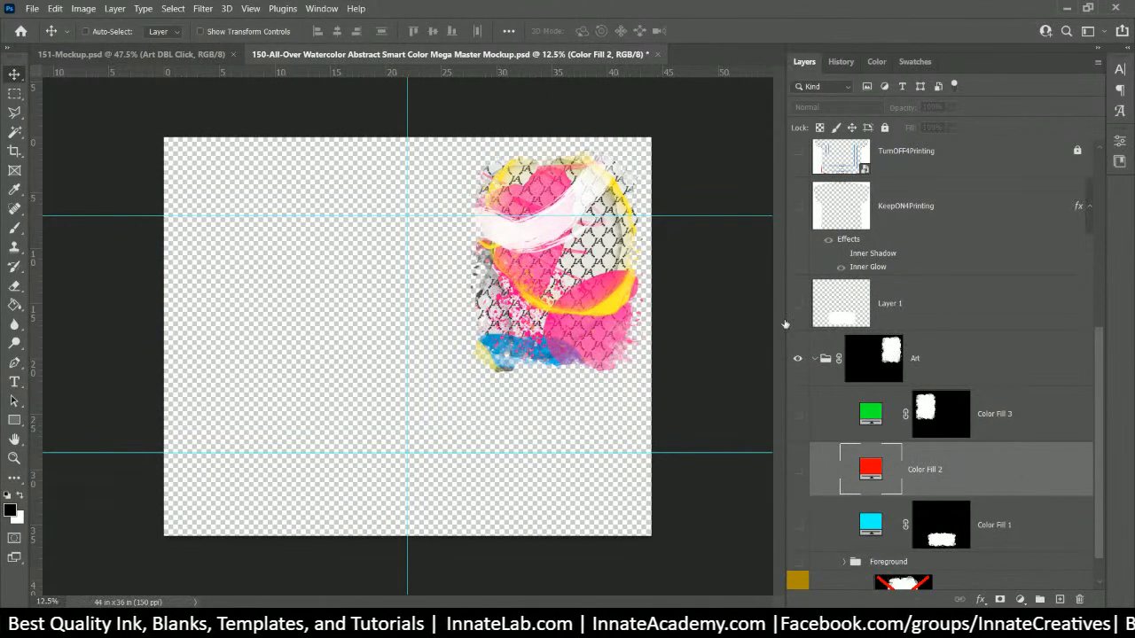
Step: Quick-export the masked Art group as a PNG named Art-Right.png in the 151 folder
right_click(912, 360)
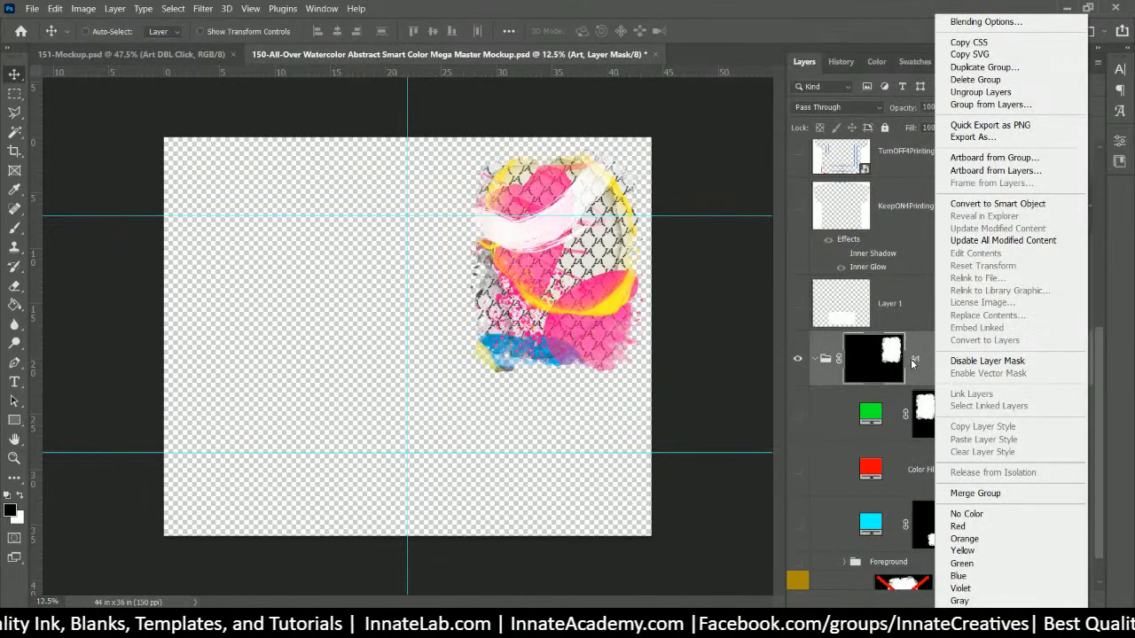
click(1015, 127)
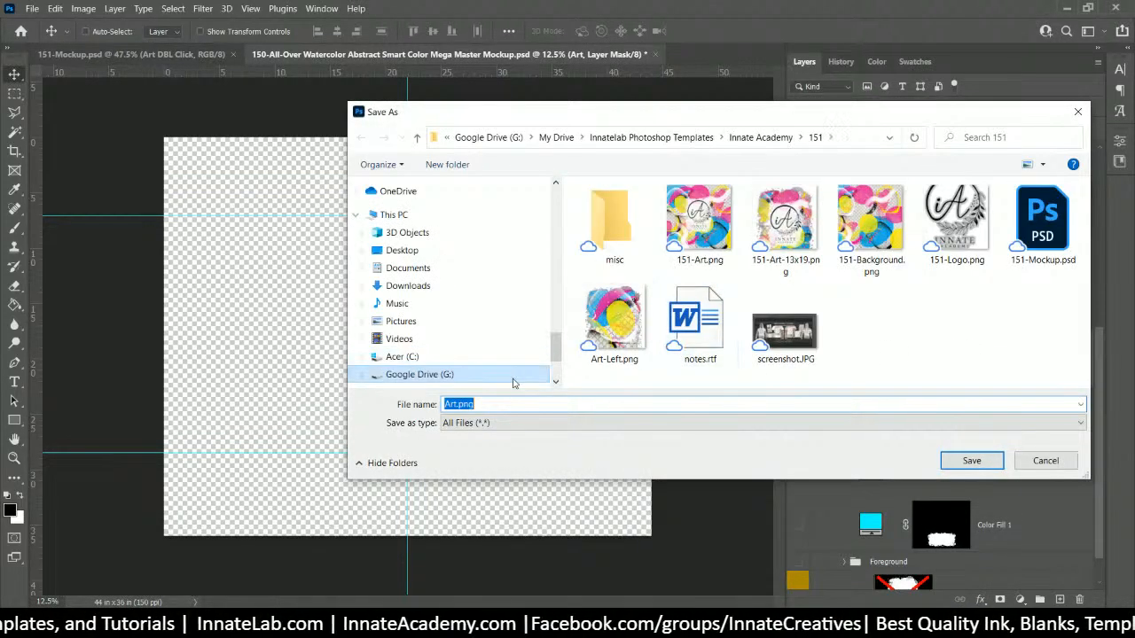
click(500, 404)
text(-)
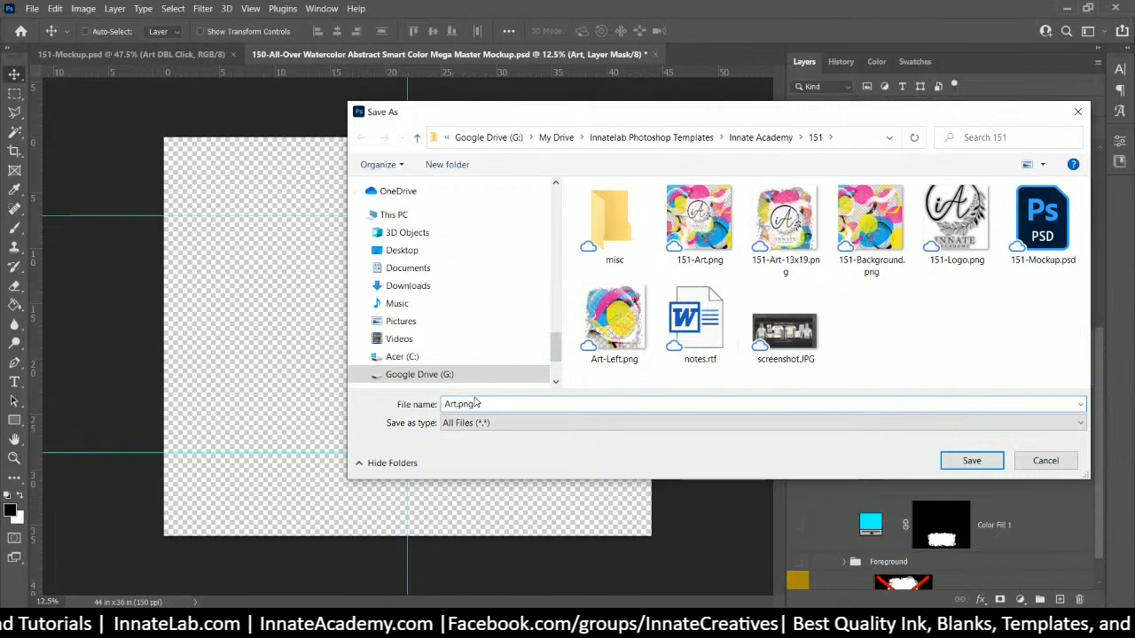
text(right)
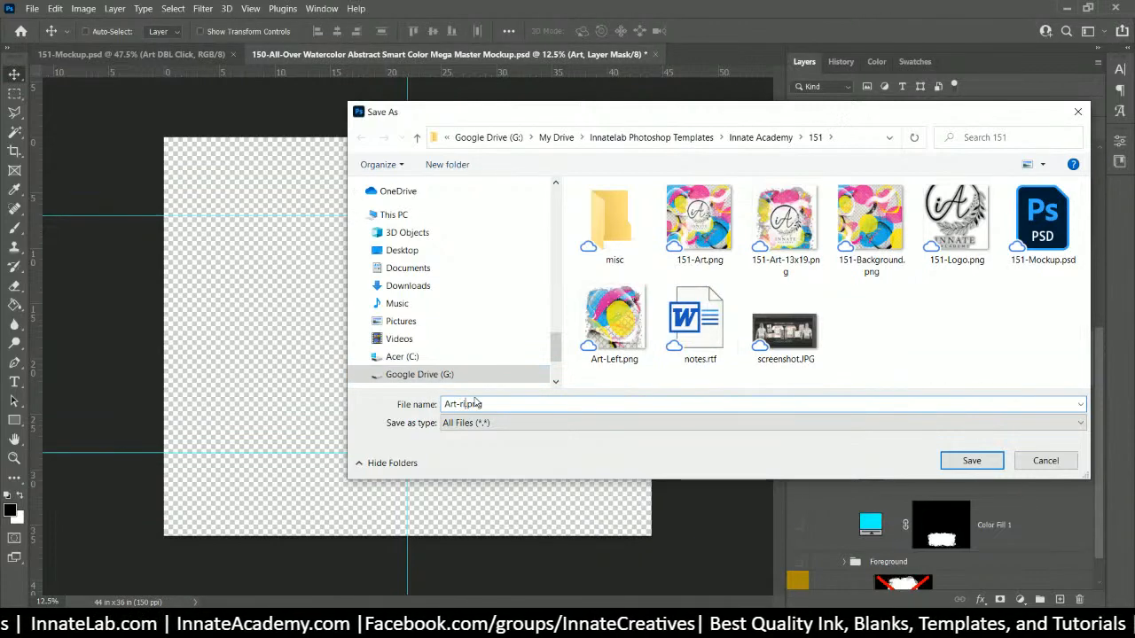
key(BackSpace)
key(BackSpace)
key(BackSpace)
key(BackSpace)
key(BackSpace)
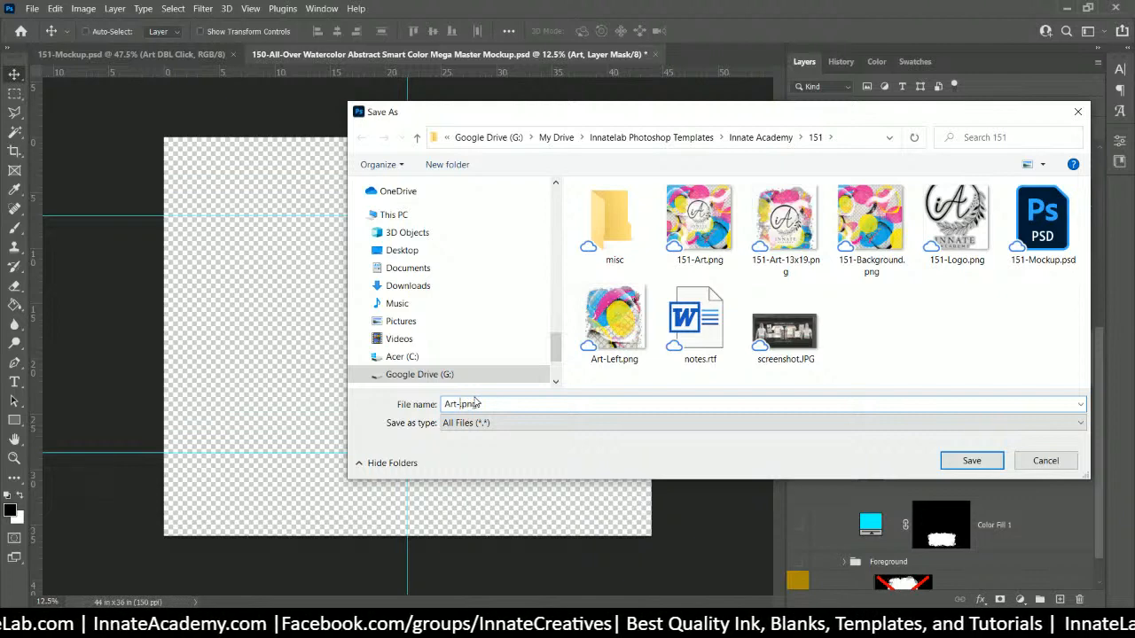
text(Right)
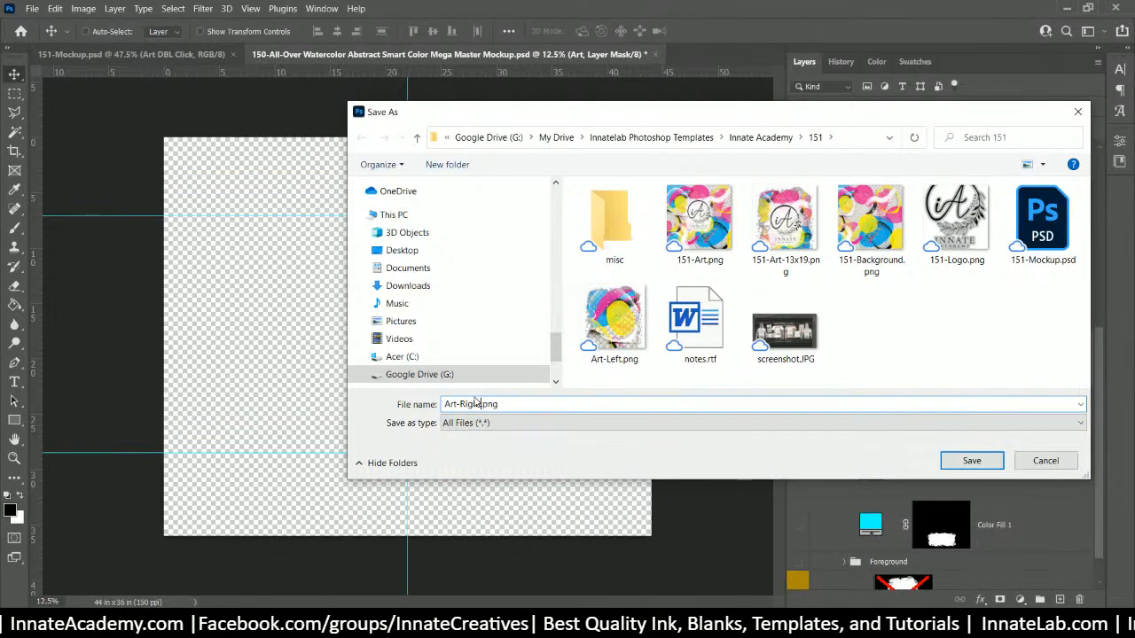
key(Return)
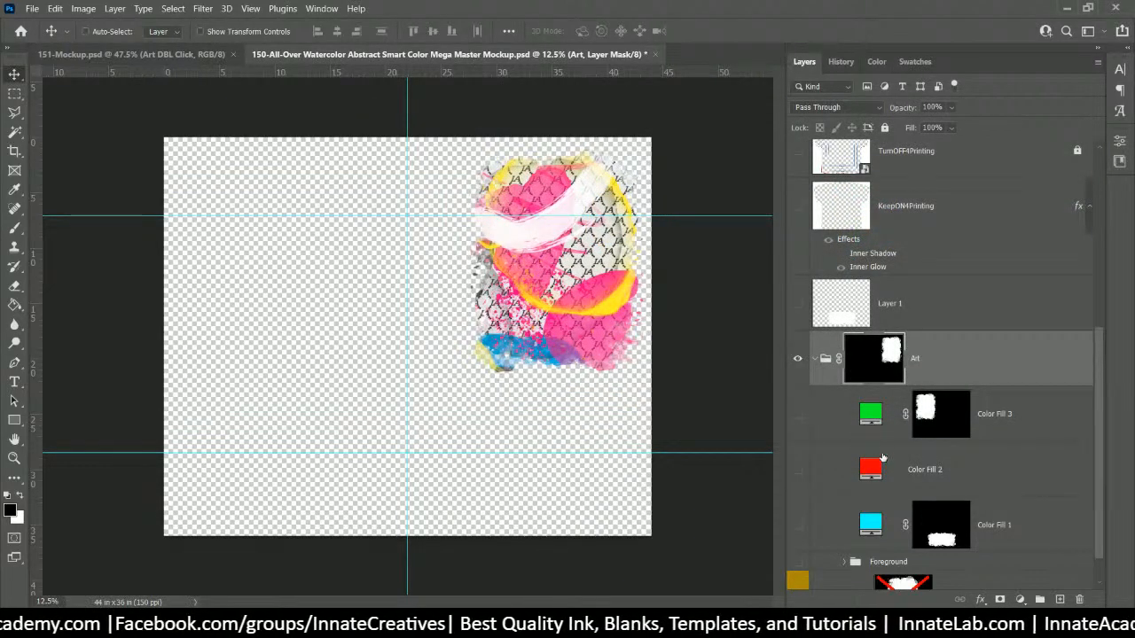
Step: Move the Art group's mask back to Color Fill 2 and put the Color Fill 1 mask on the Art group instead
drag(891, 356, 940, 469)
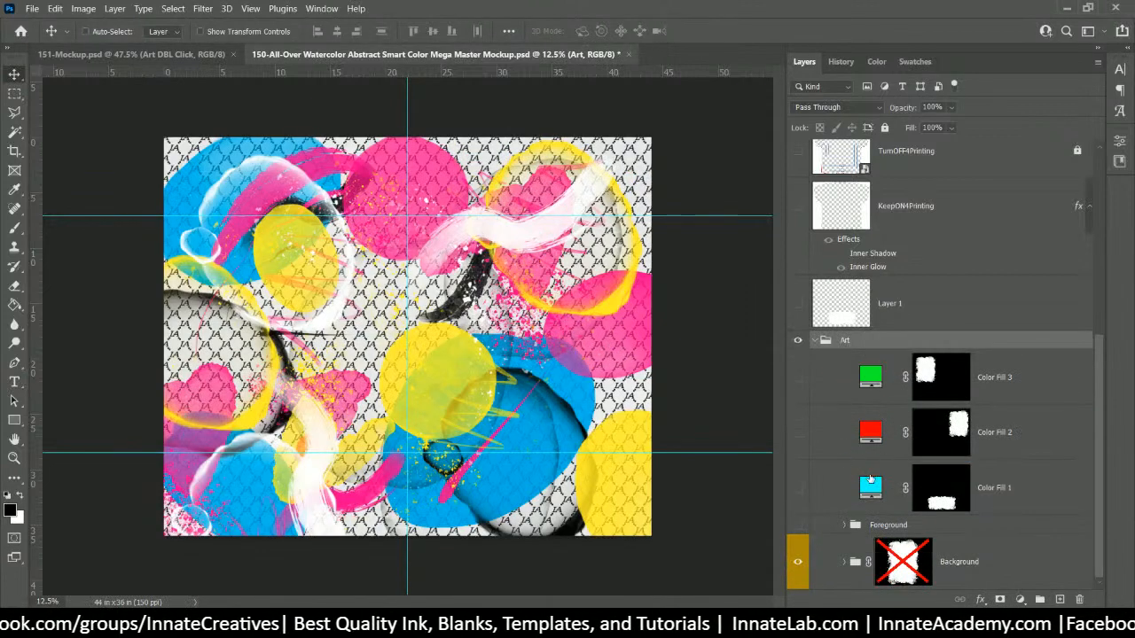
click(959, 500)
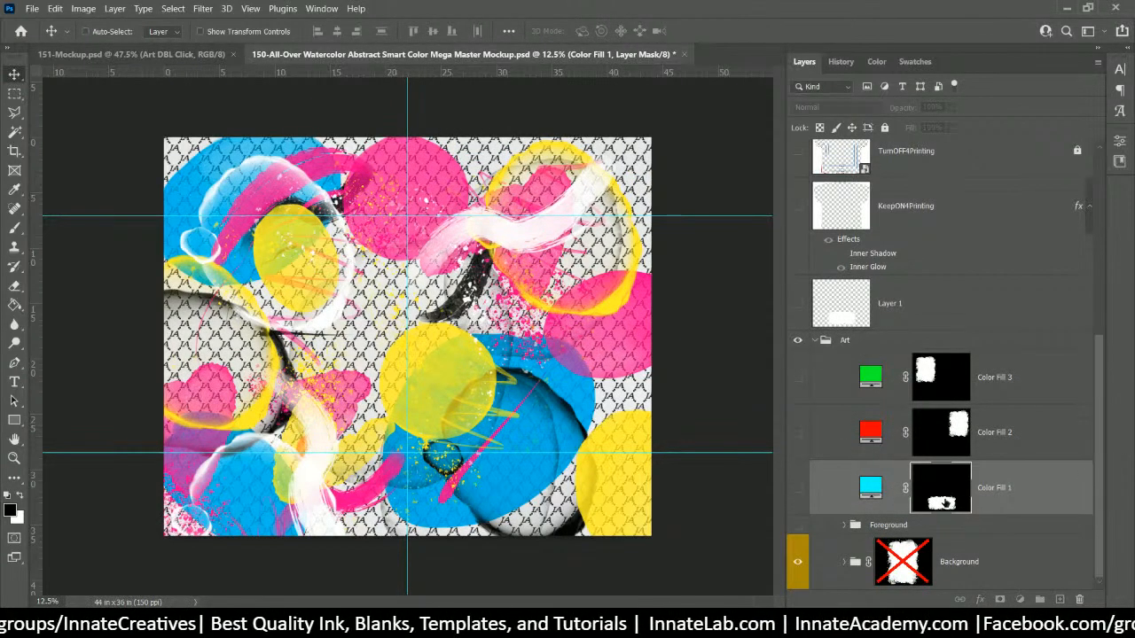
drag(945, 502, 922, 347)
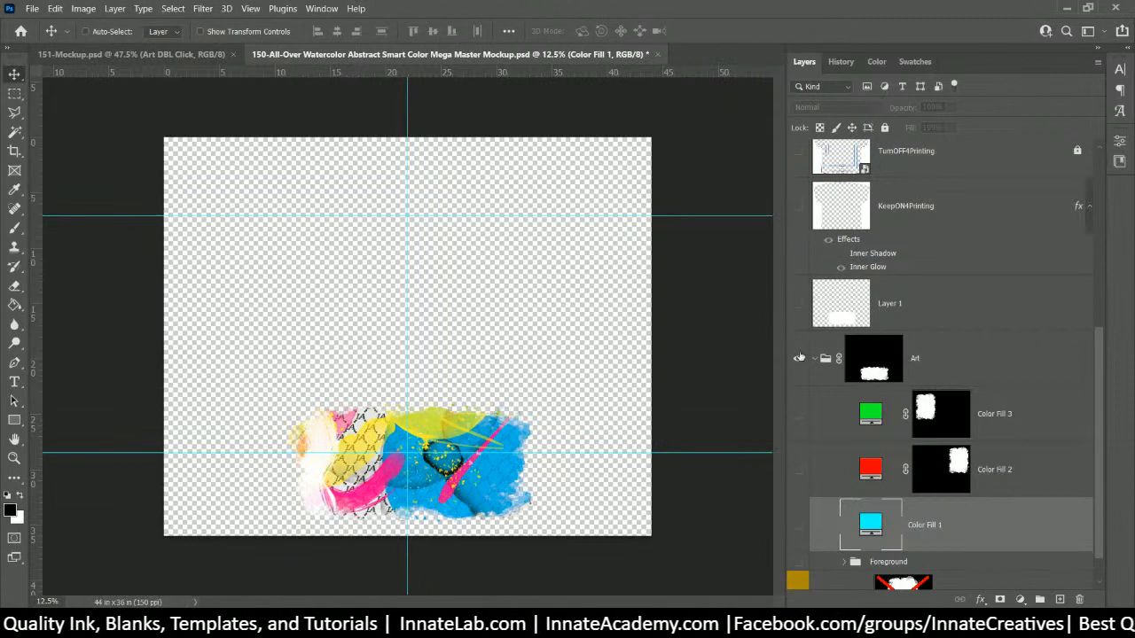
Step: Quick-export the masked Art group as a PNG named Art-bottom.png in the 151 folder
scroll(872, 372, down, 1)
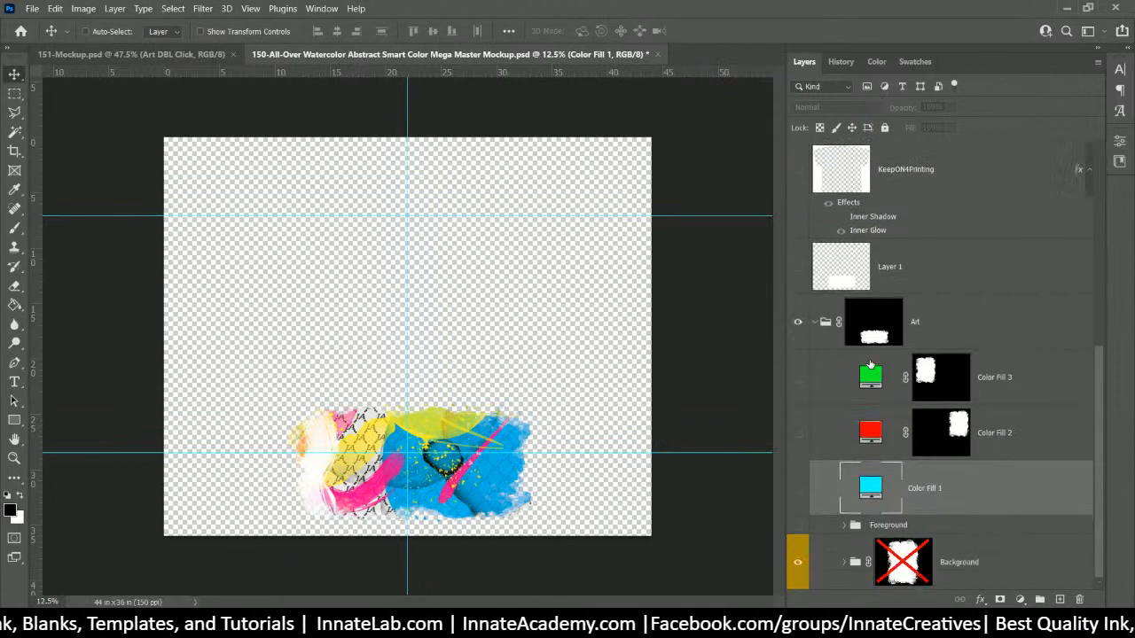
right_click(931, 334)
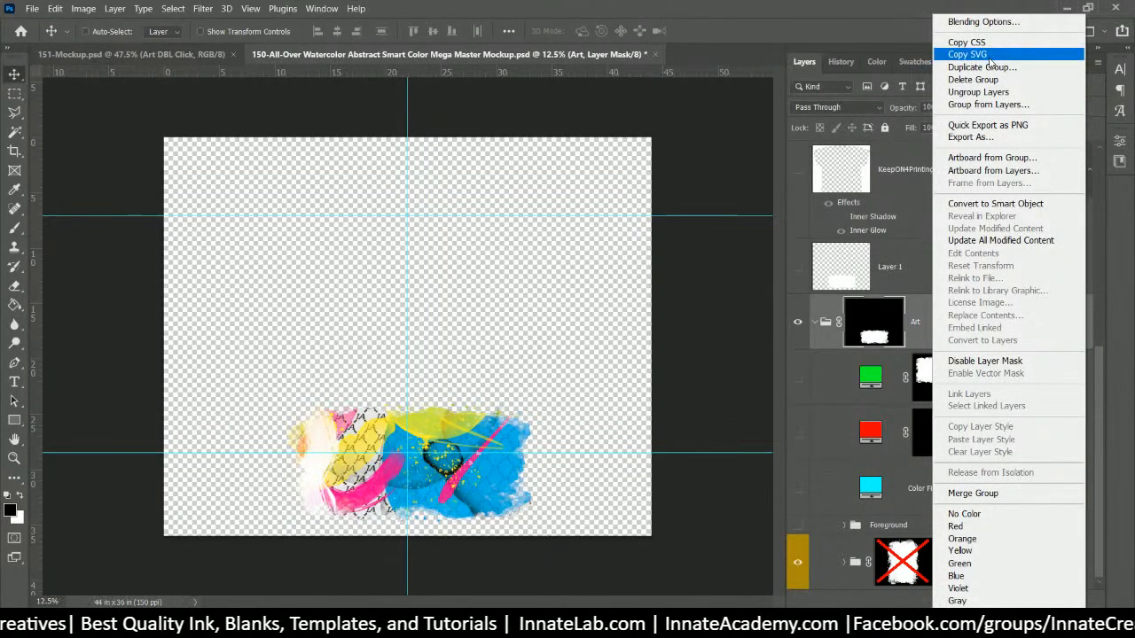
click(985, 130)
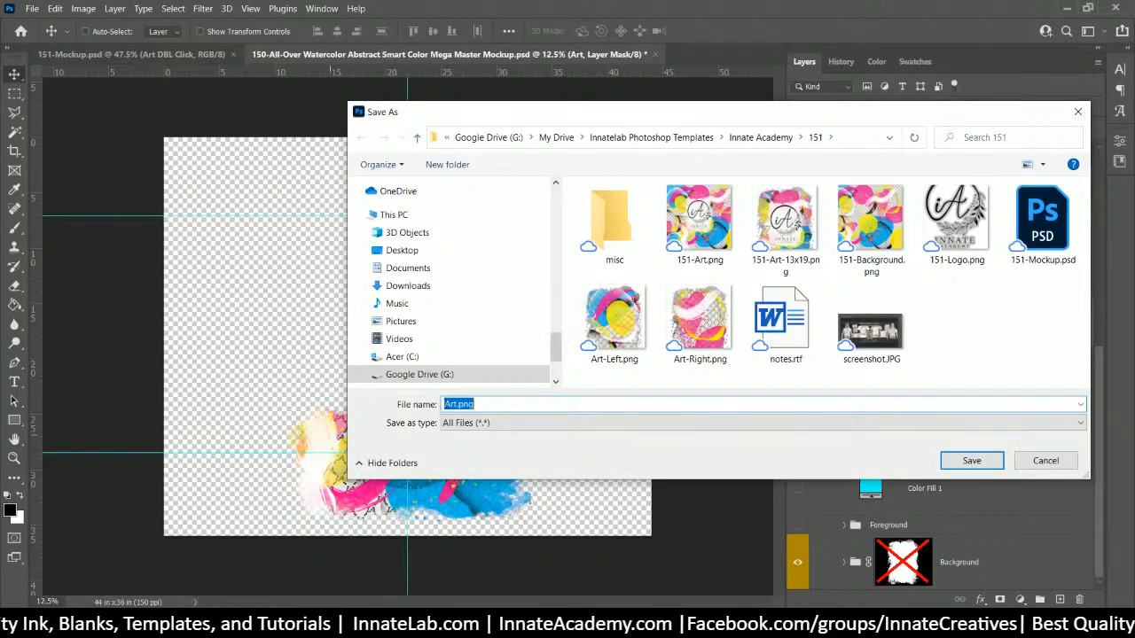
click(460, 405)
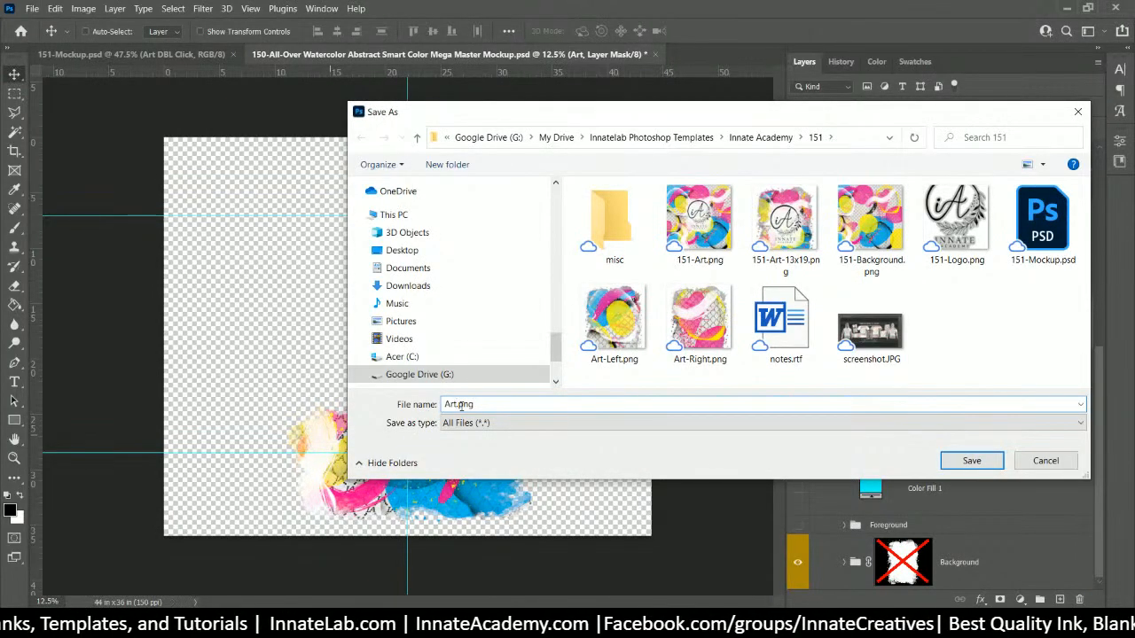
text(-bottom)
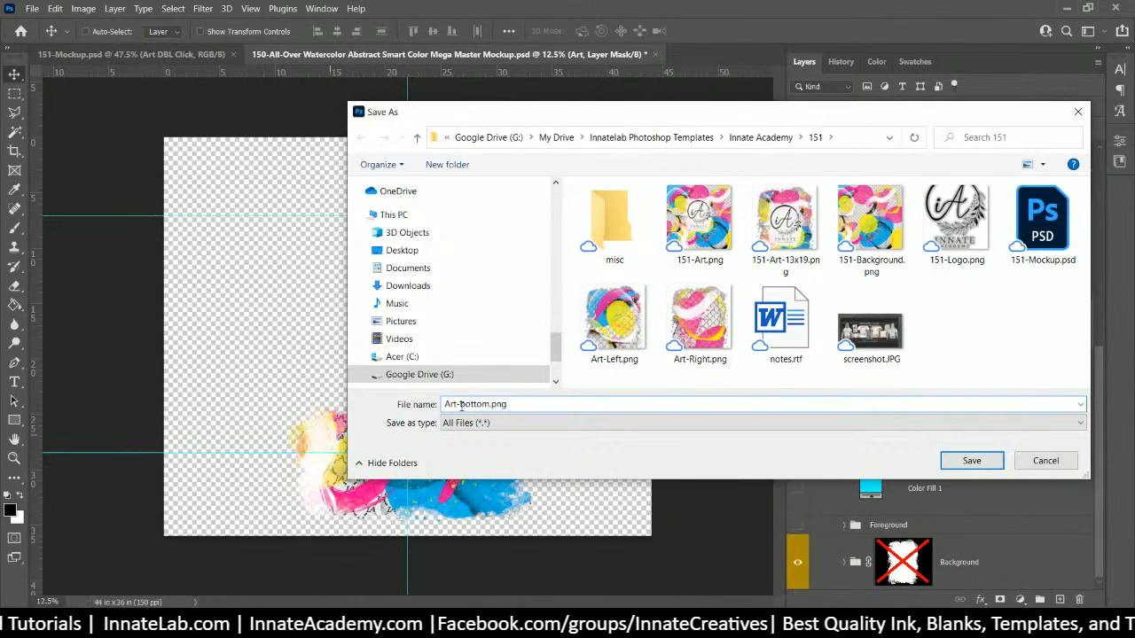
key(Return)
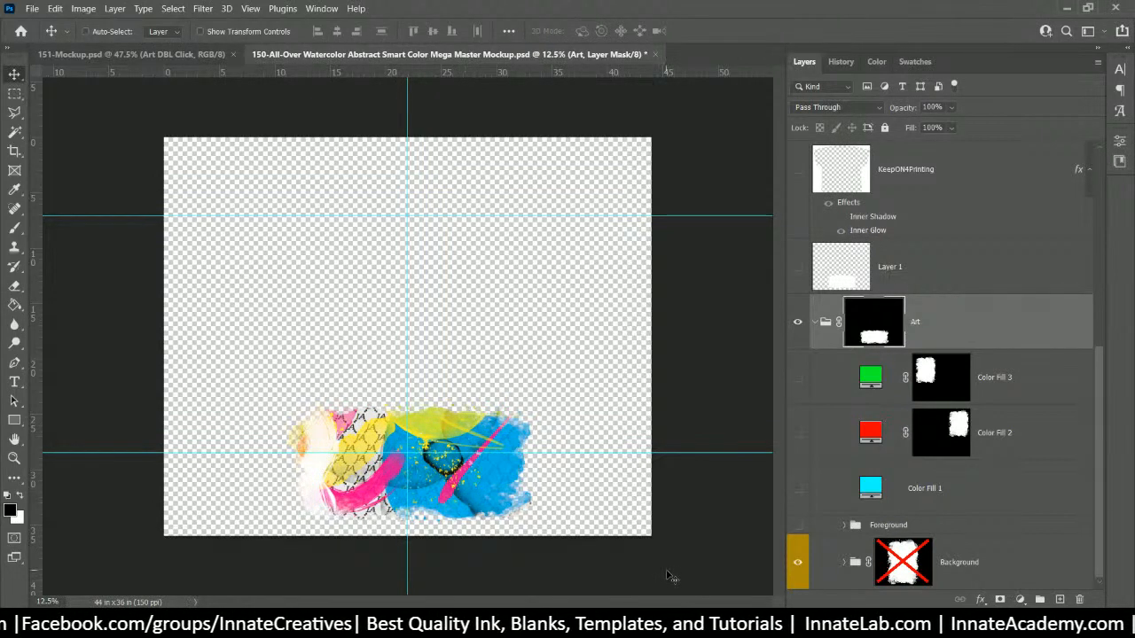
click(964, 337)
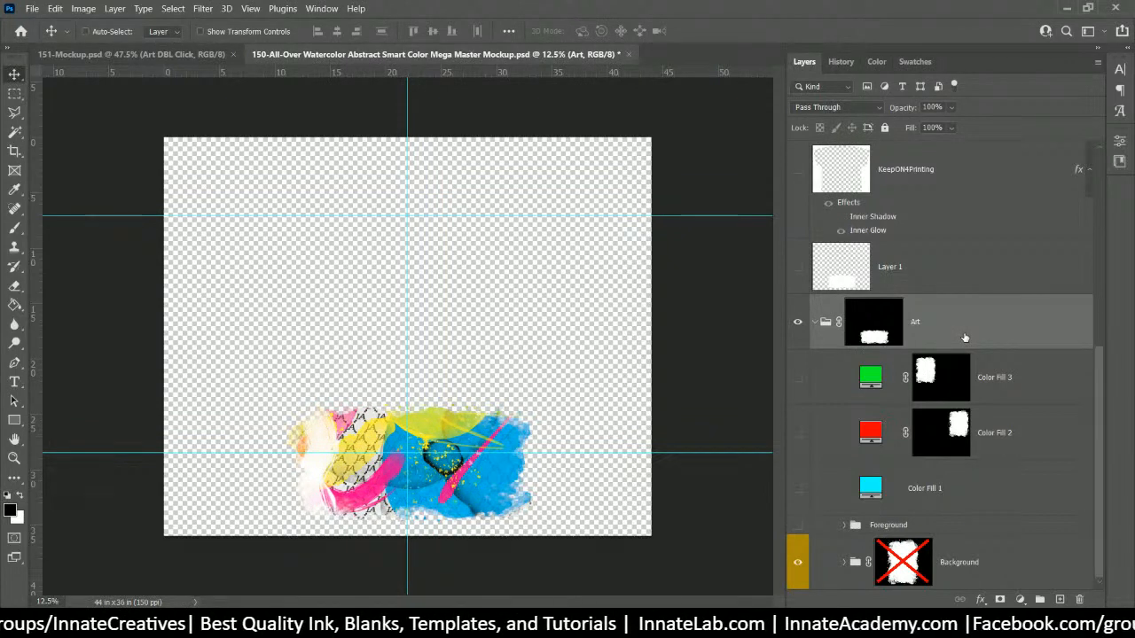
click(174, 55)
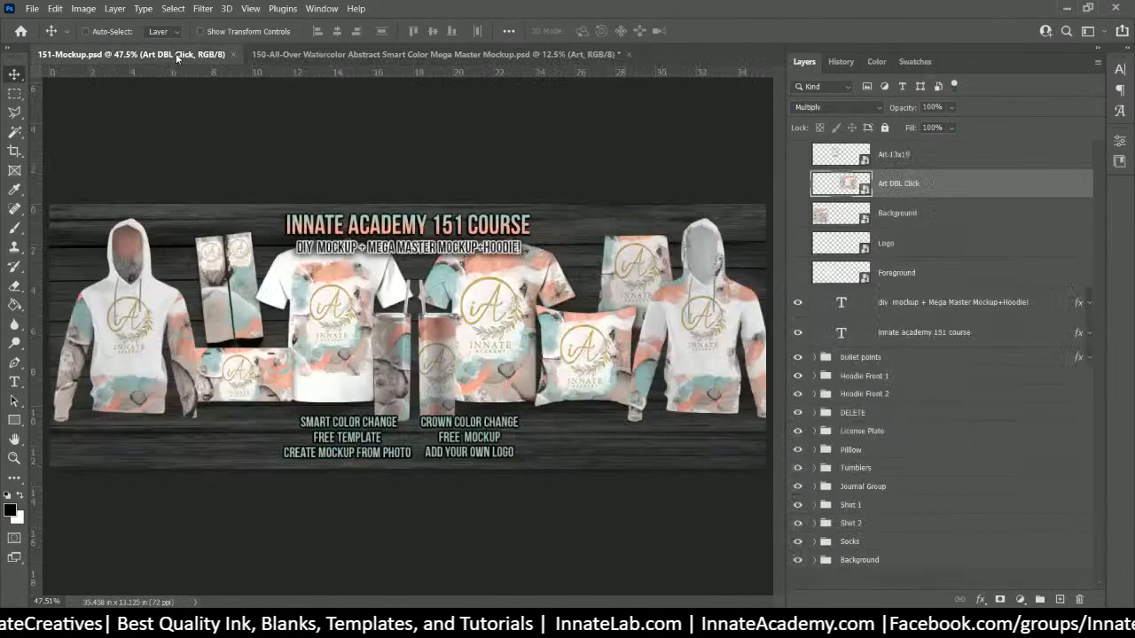
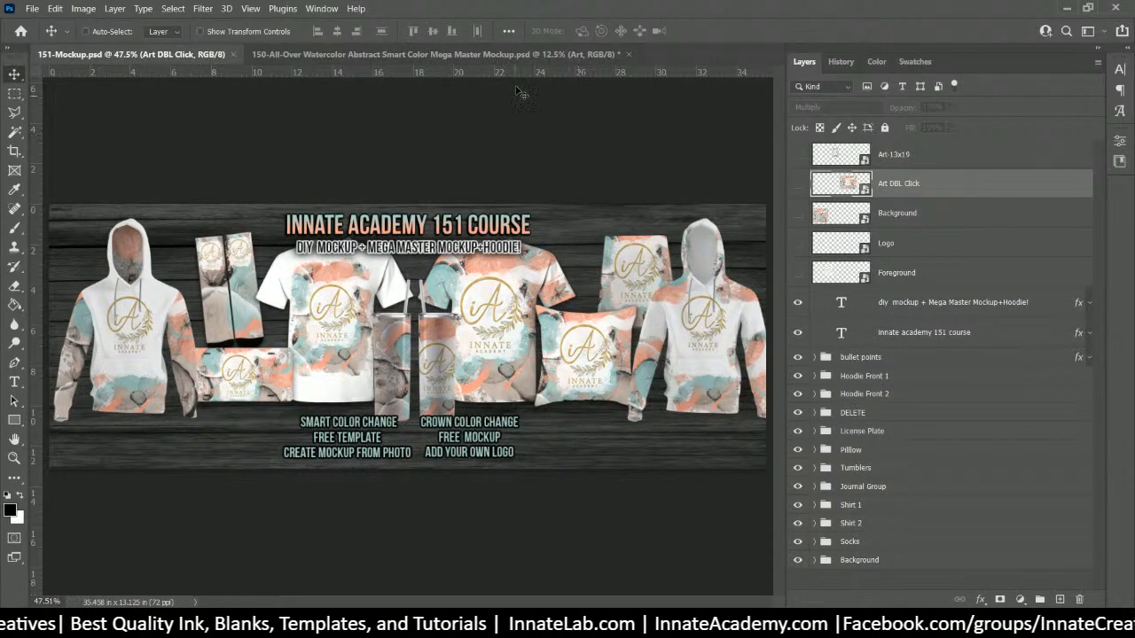
click(528, 55)
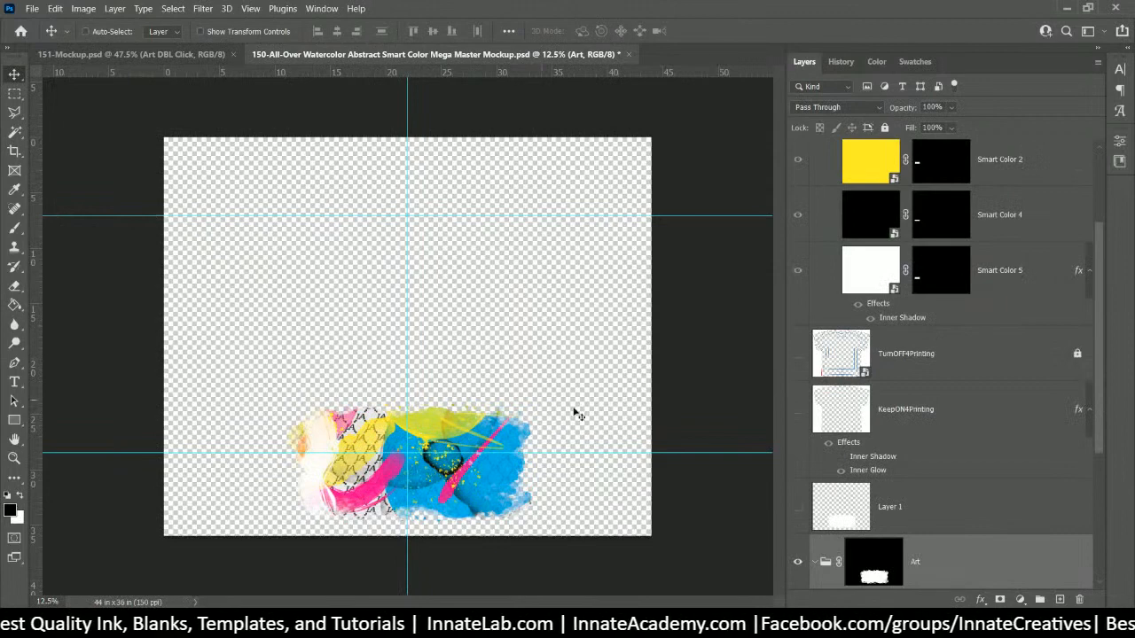
scroll(975, 346, up, 3)
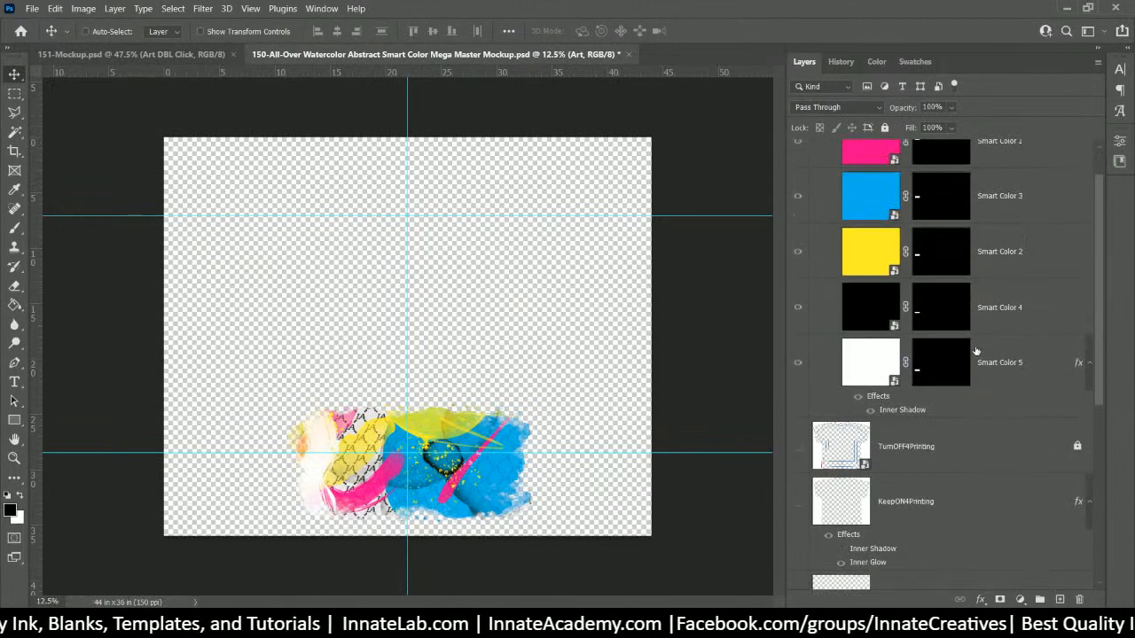
click(815, 156)
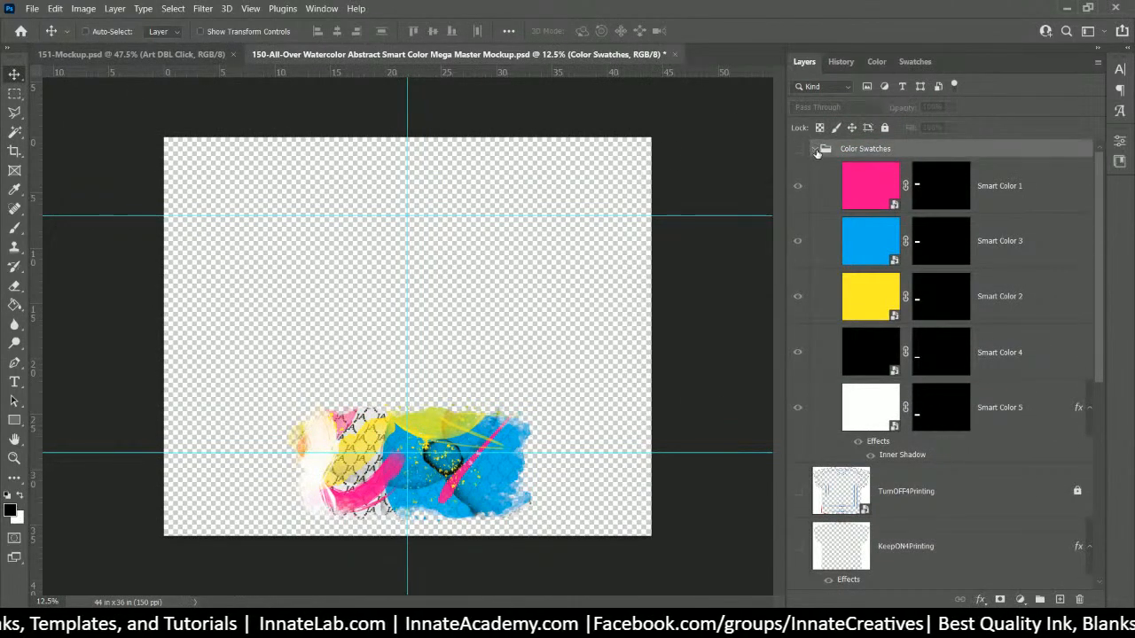
click(815, 149)
click(816, 150)
click(815, 150)
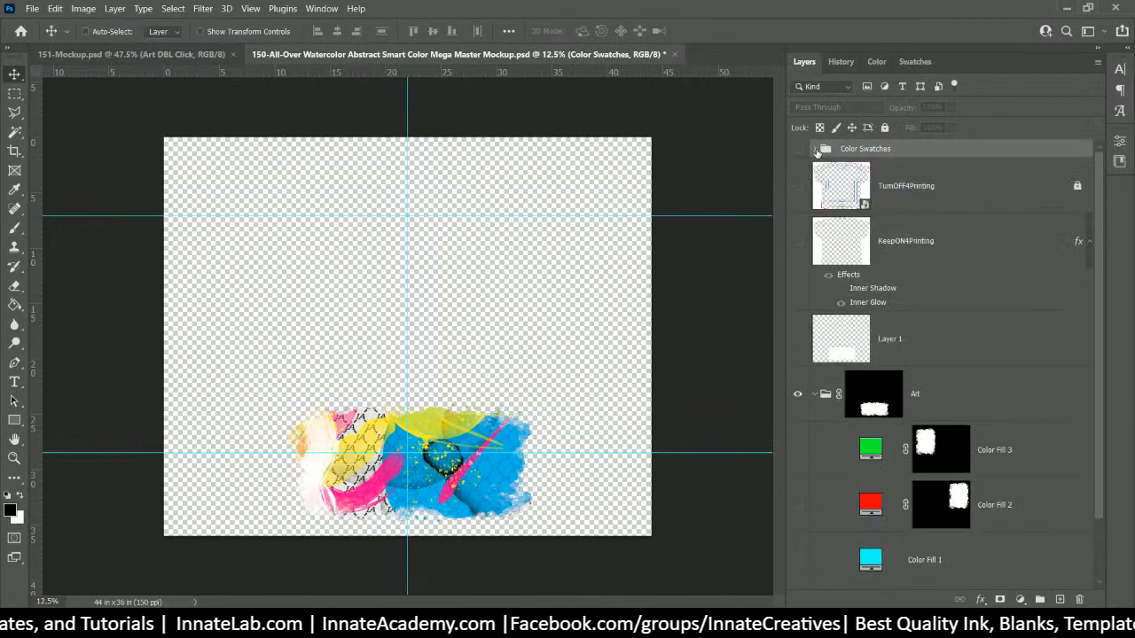
click(816, 150)
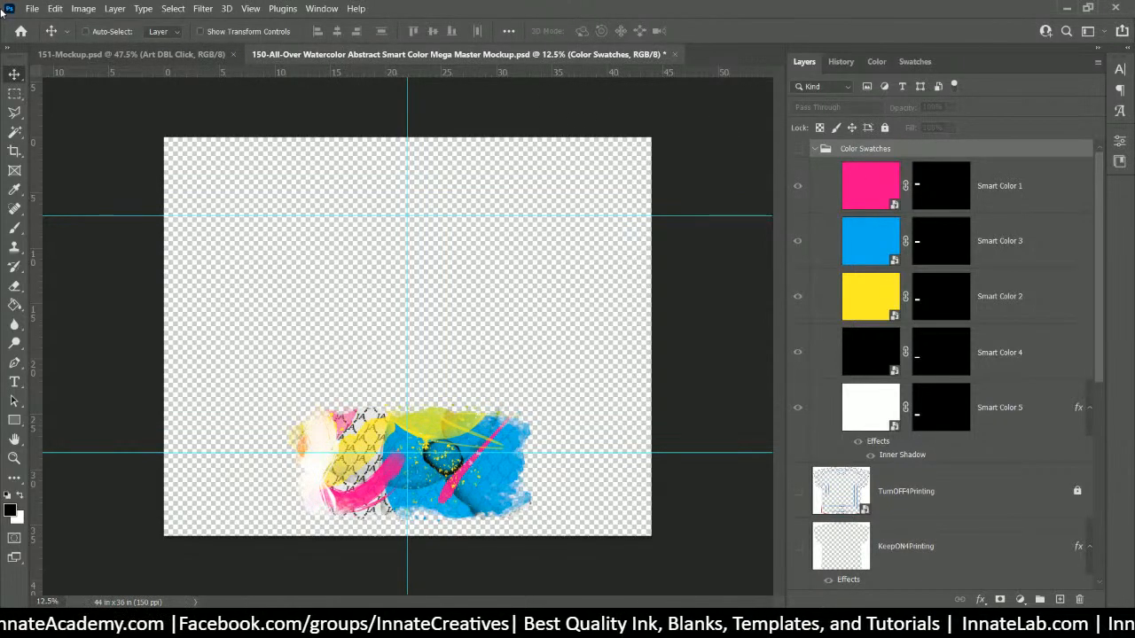
Step: Save the design as 151-All-Over Watercolor Abstract Smart Color Mega Master Mockup.psd in the 151 folder with Maximize Compatibility on
click(31, 8)
click(88, 178)
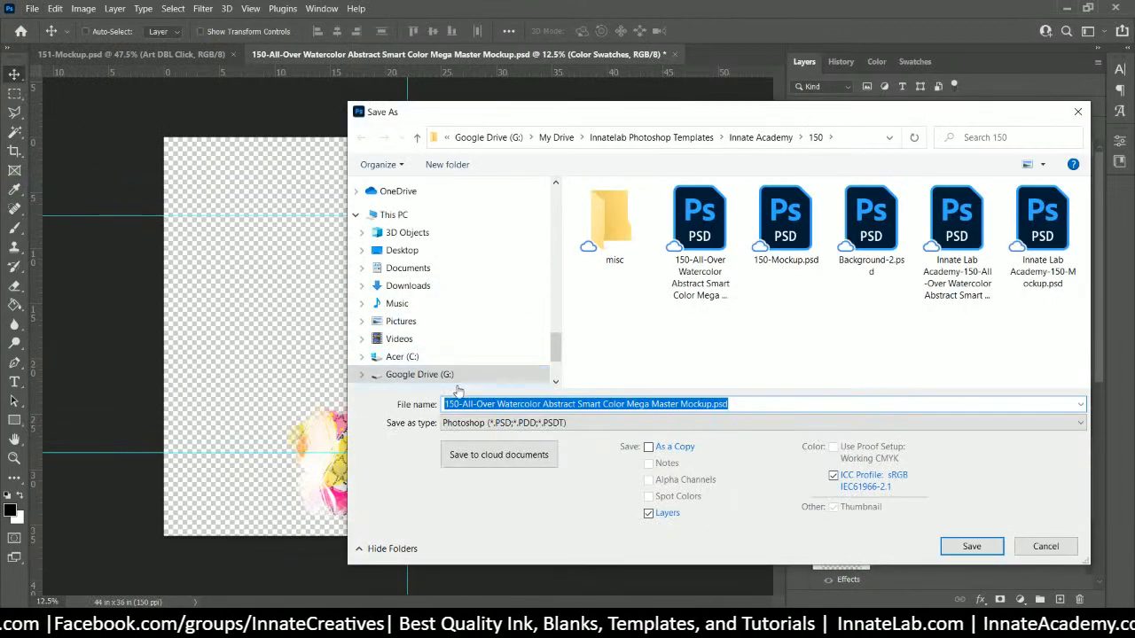
click(469, 404)
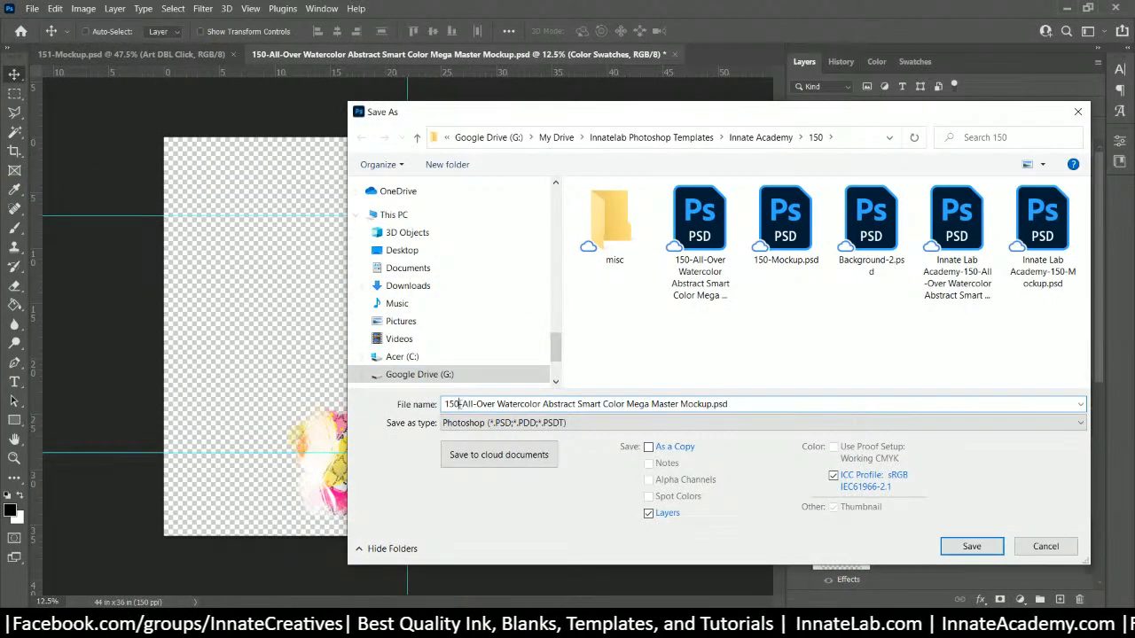
key(BackSpace)
text(1)
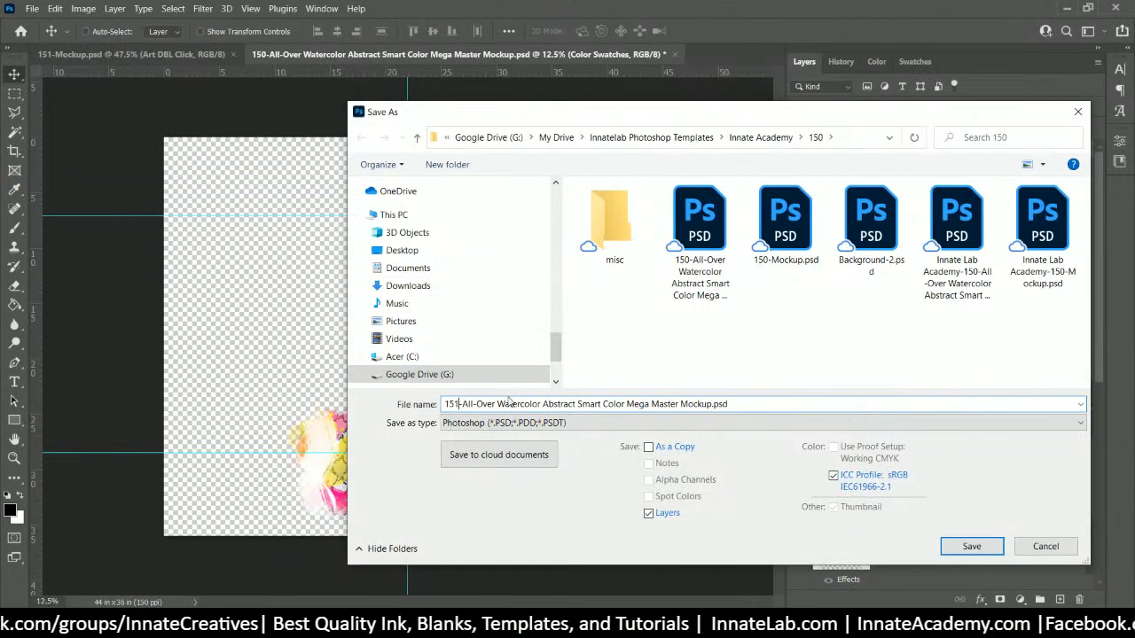
click(761, 137)
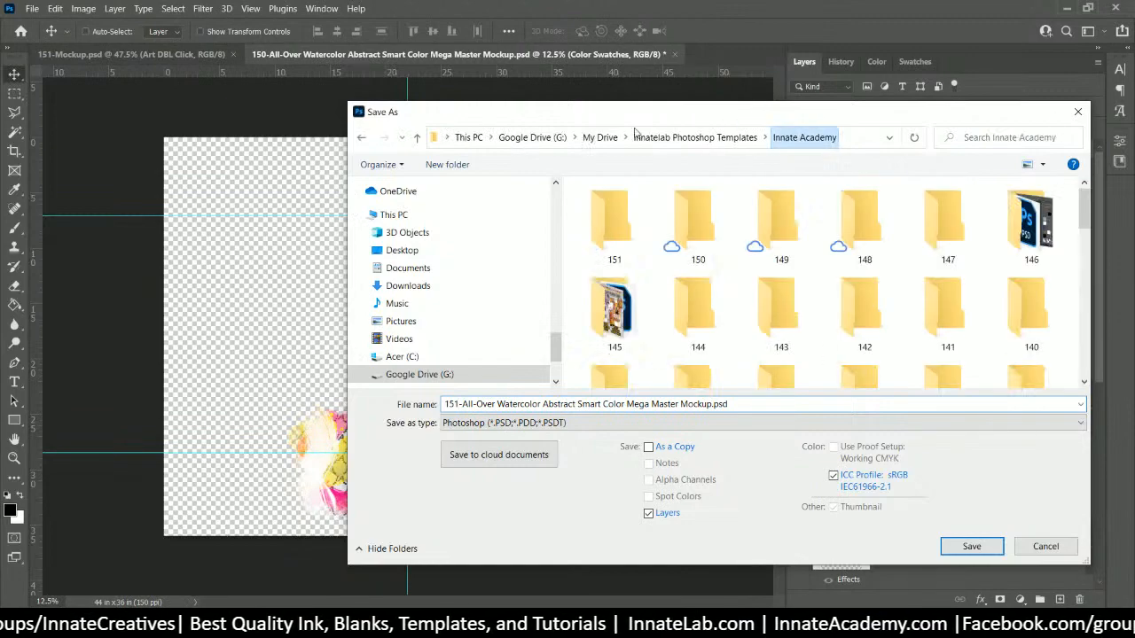
double_click(631, 228)
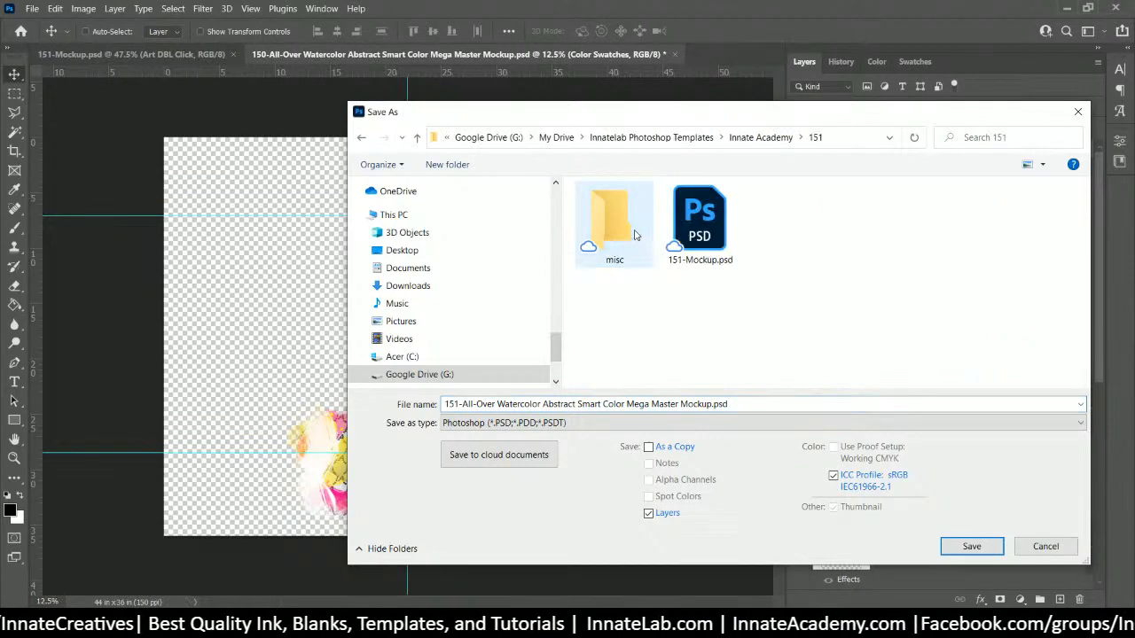
click(990, 552)
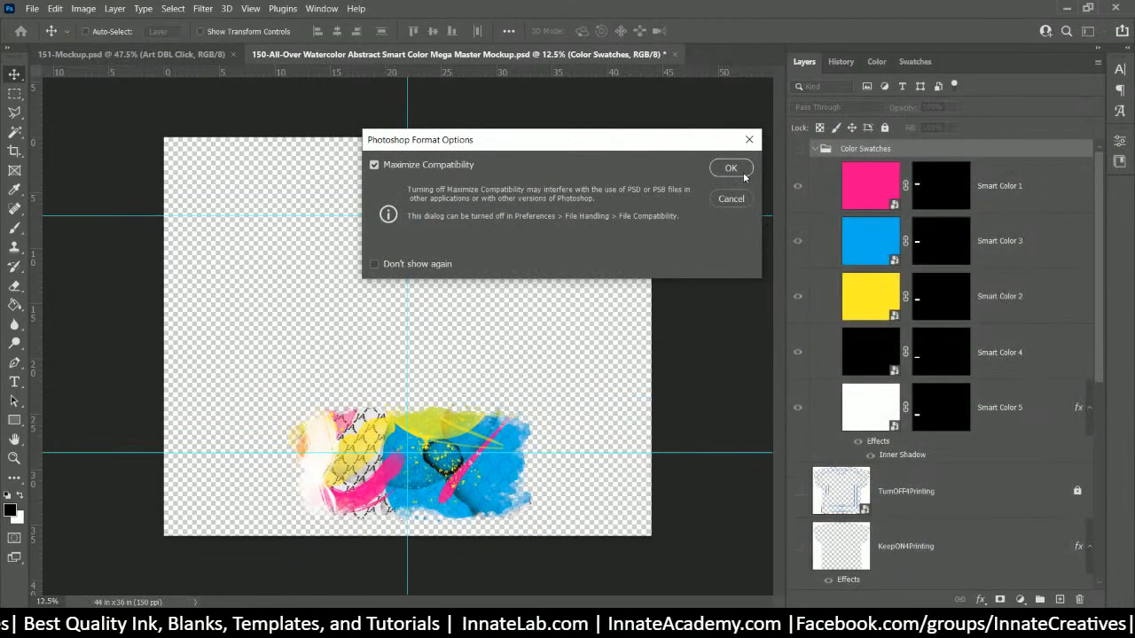
click(729, 165)
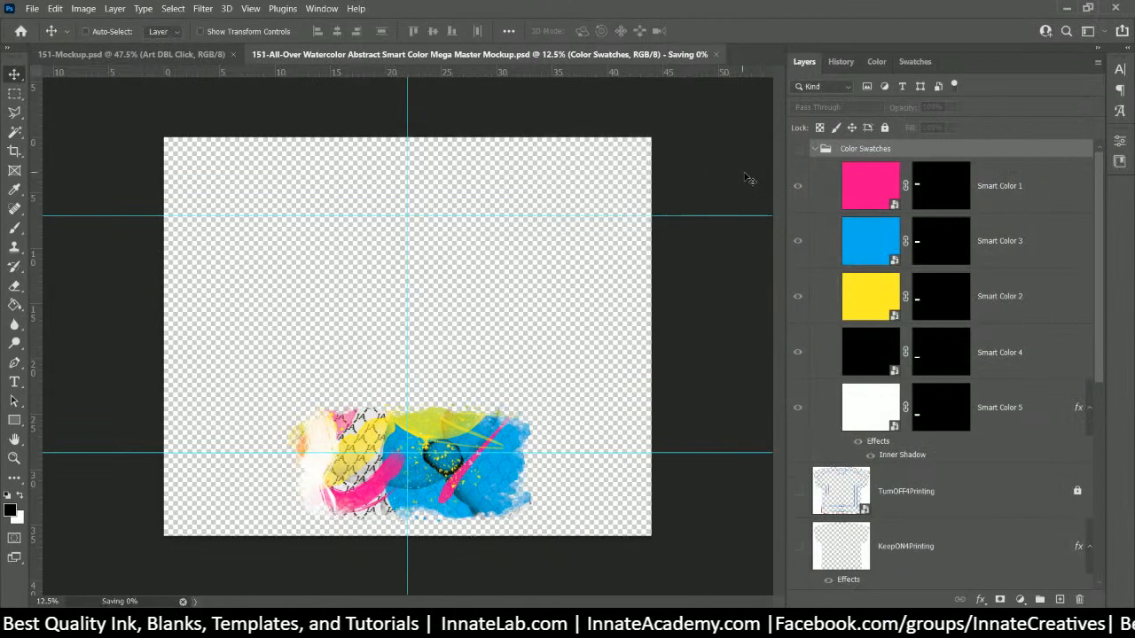
Step: Show the Color Swatches group and the TurnOFF4Printing, KeepON4Printing and Layer 1 layers, and collapse the Color Swatches group
click(797, 148)
click(814, 148)
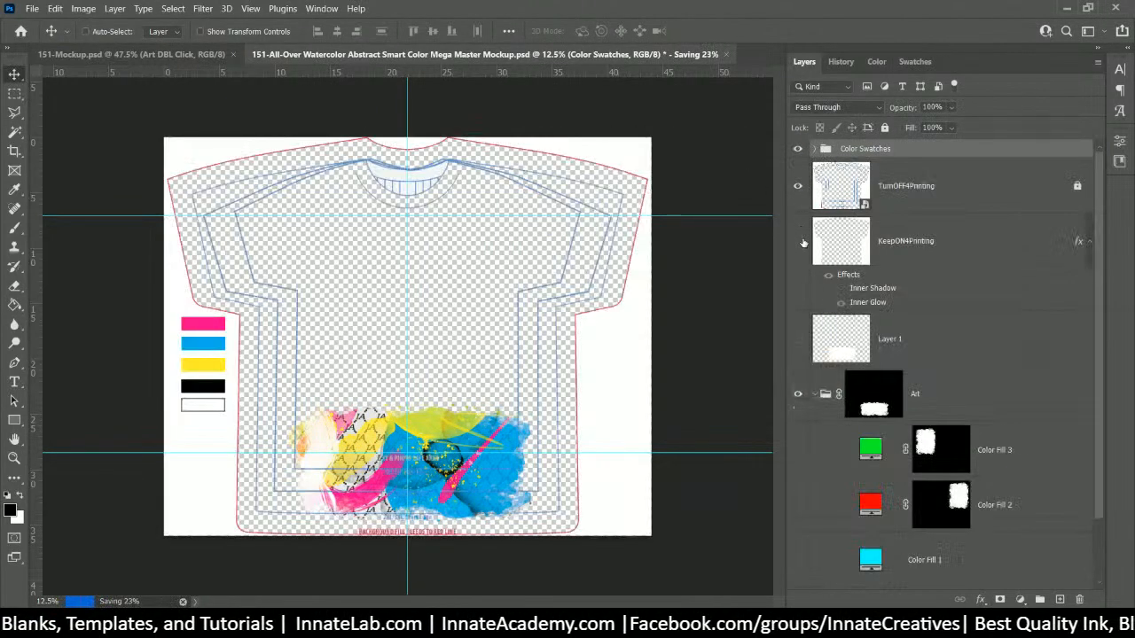
drag(797, 185, 797, 240)
click(797, 339)
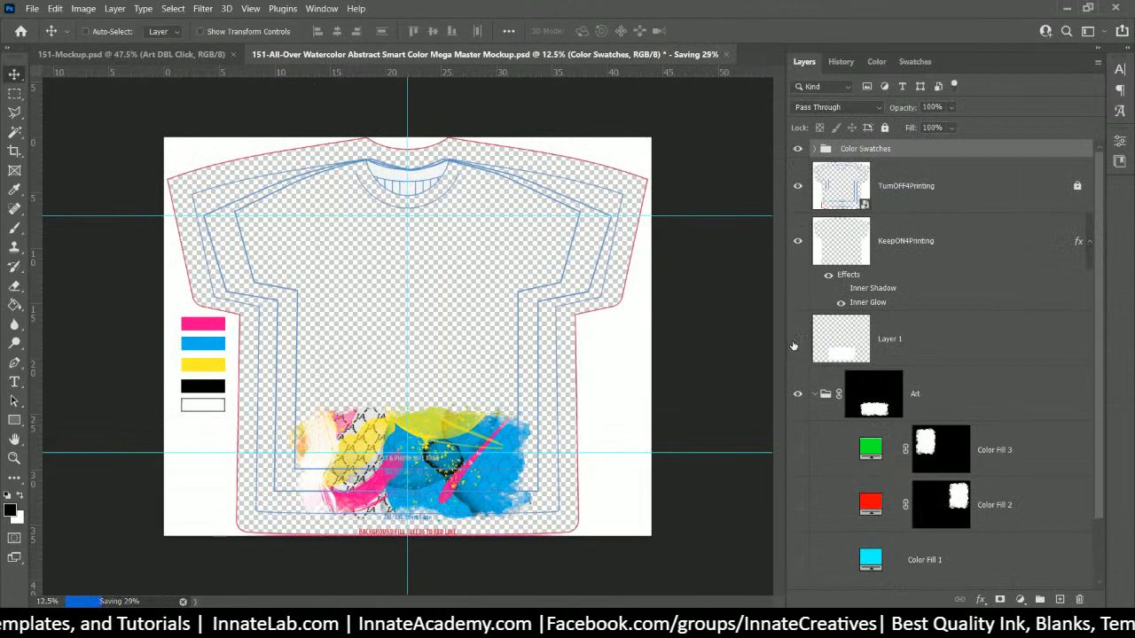
click(813, 396)
click(813, 395)
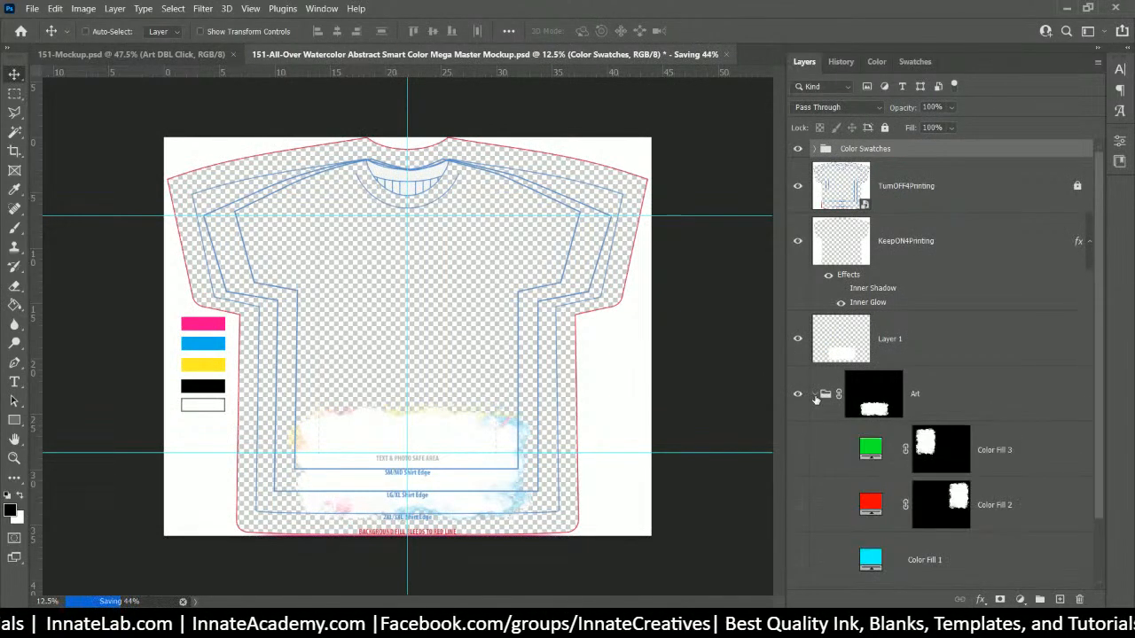
scroll(815, 400, down, 2)
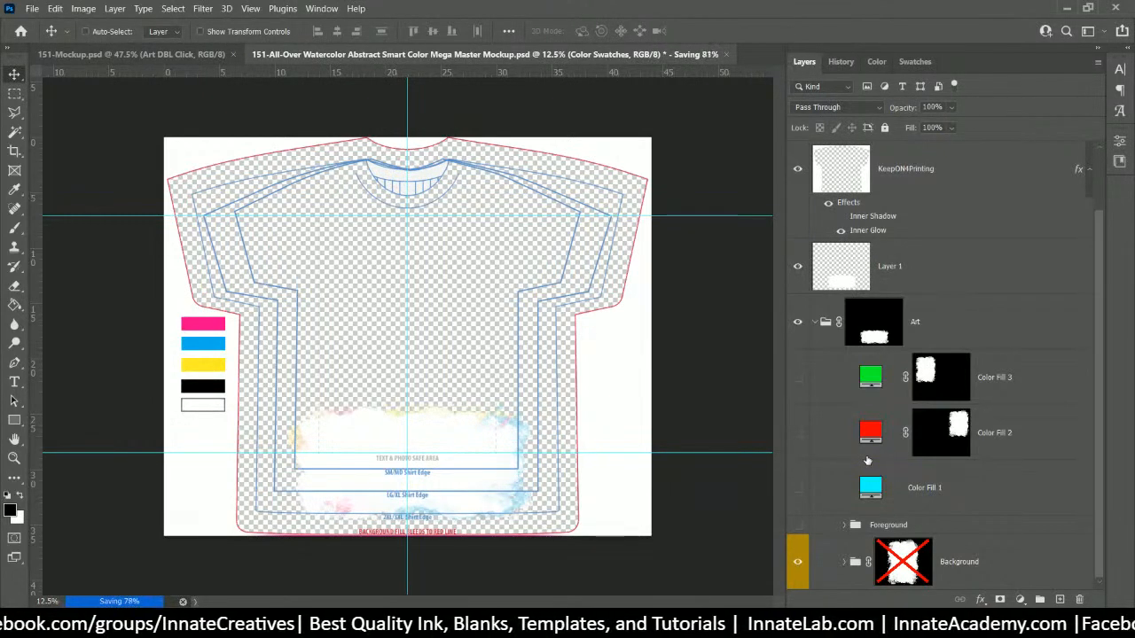
Step: Move the Art group's layer mask back onto the Color Fill 1 layer
click(922, 364)
click(871, 433)
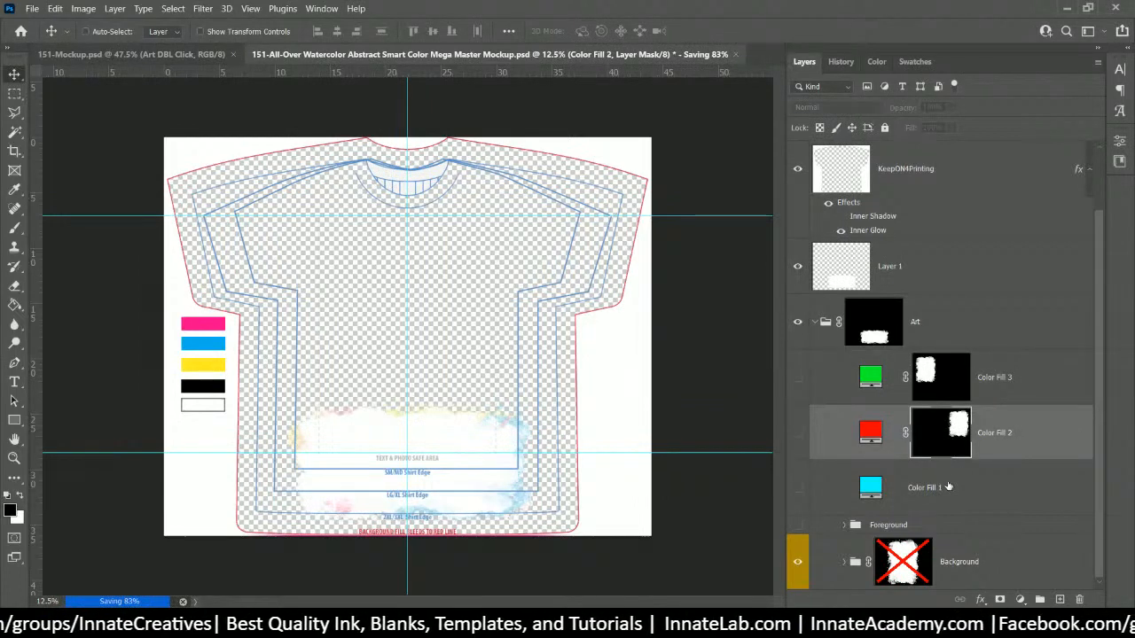
click(870, 486)
click(873, 335)
drag(873, 335, 939, 488)
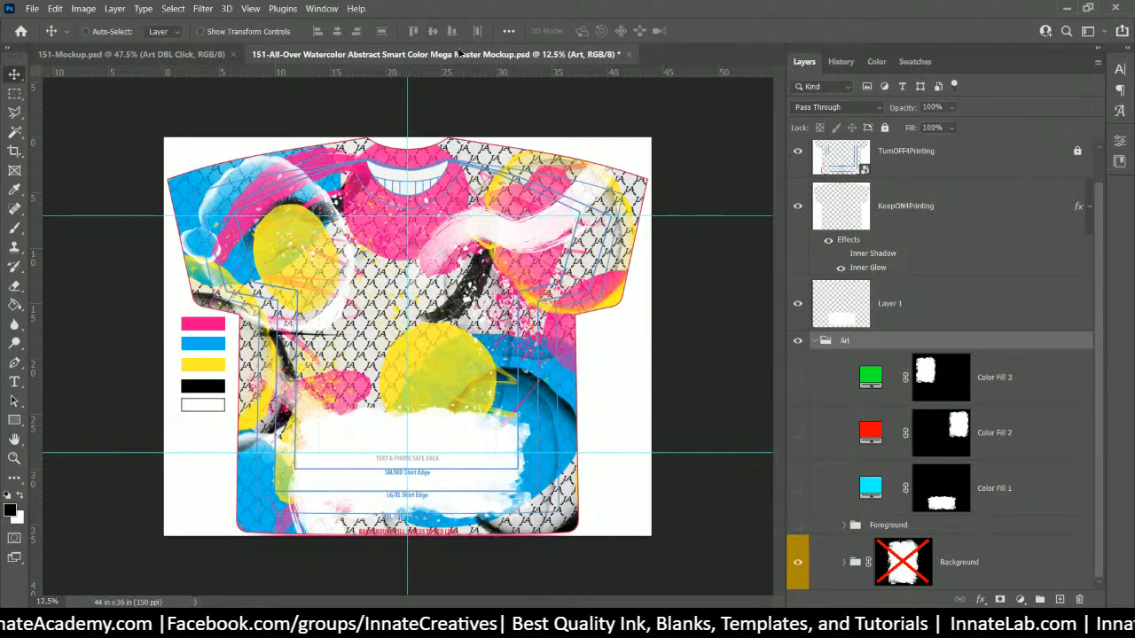
Step: Turn on the visibility of the Foreground group in the 151 master mockup design
click(211, 55)
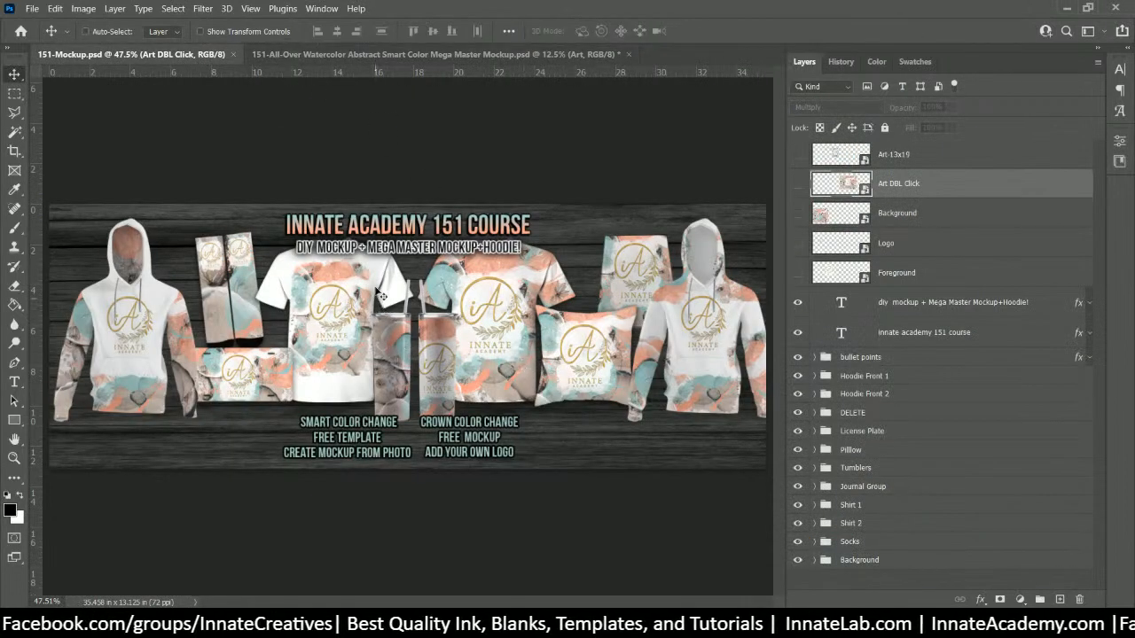
click(435, 55)
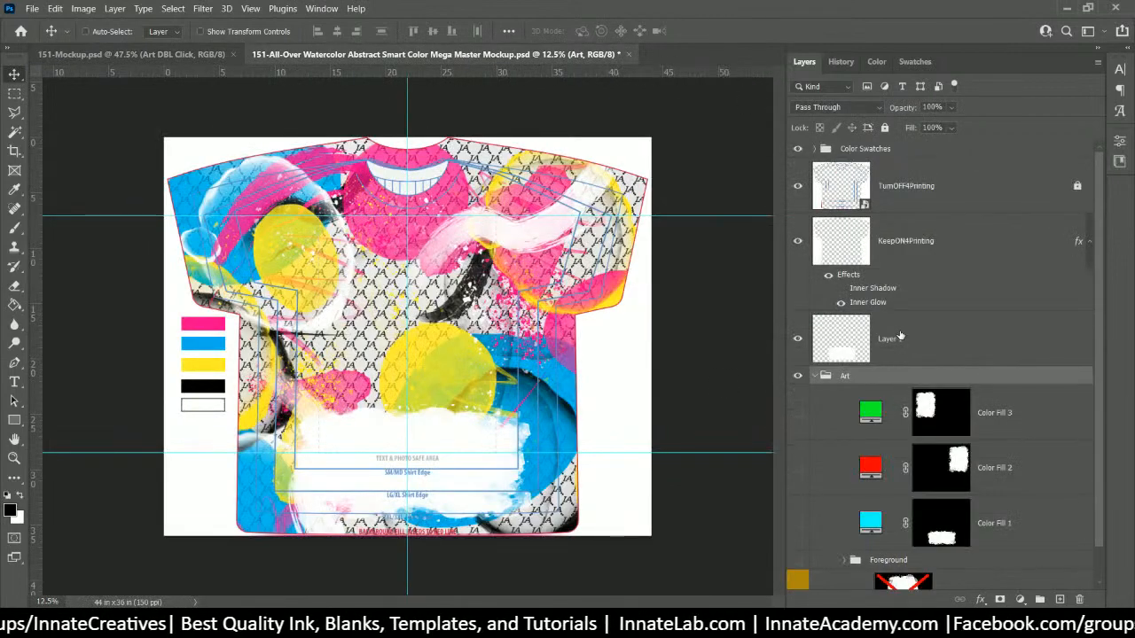
scroll(975, 381, down, 1)
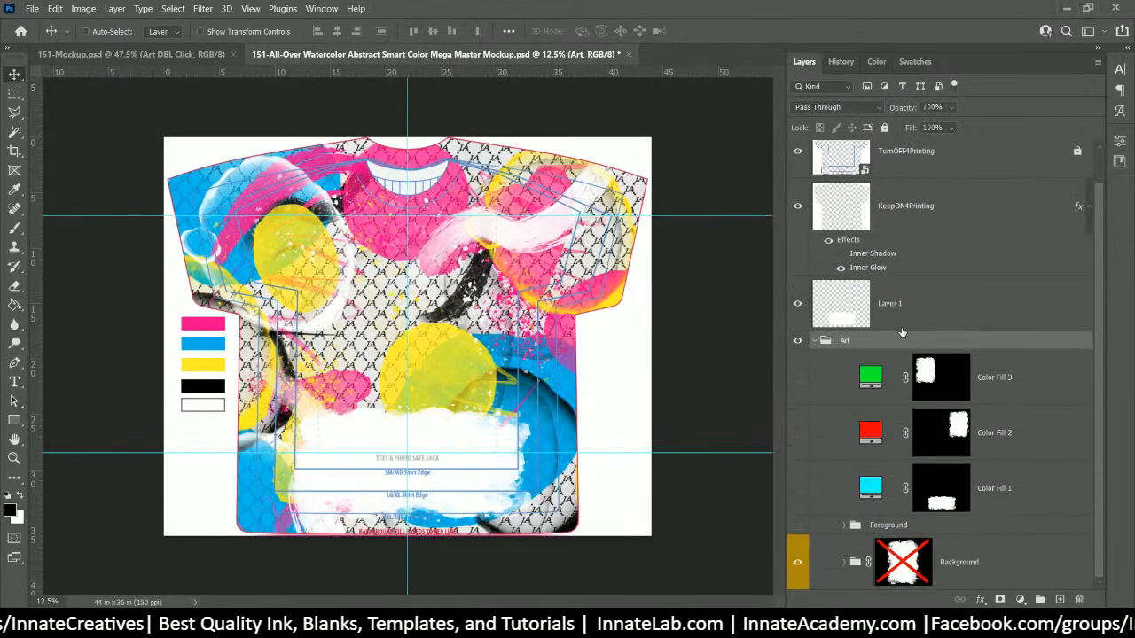
click(797, 526)
click(796, 527)
click(797, 527)
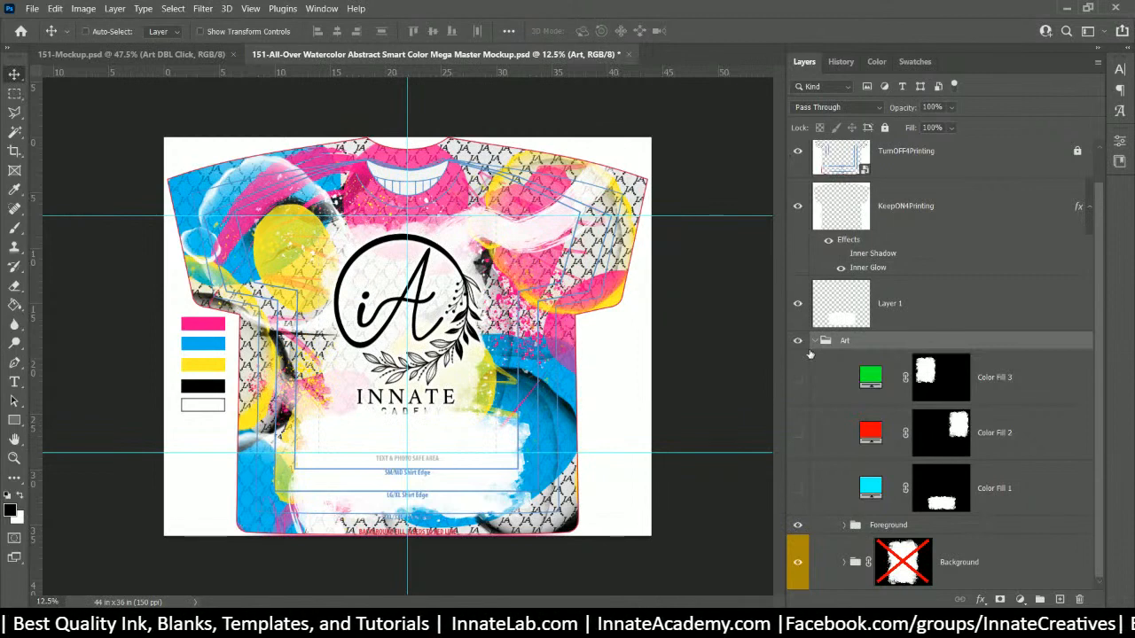
Step: Hide Layer 1, the white area over the lower art, and save the master mockup file
click(912, 310)
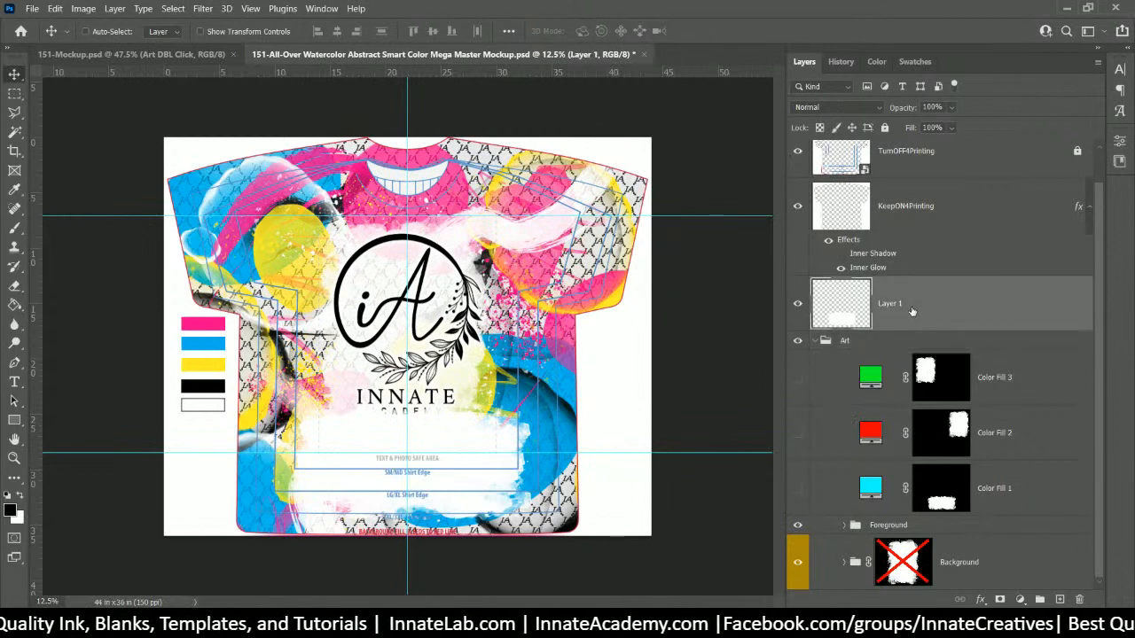
click(799, 304)
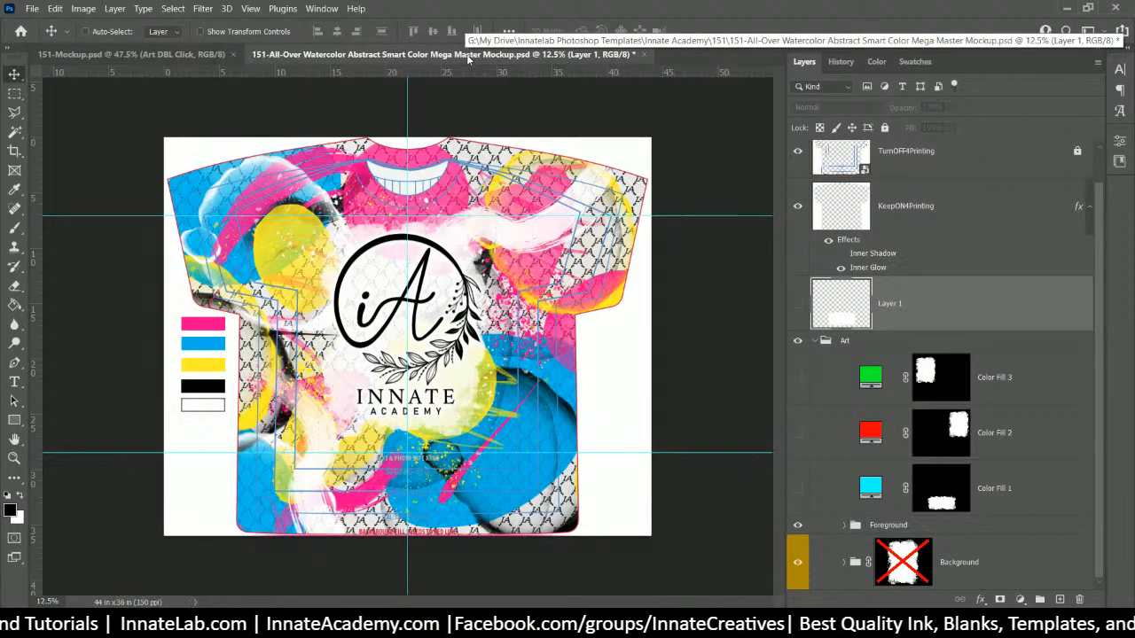
key(ctrl+s)
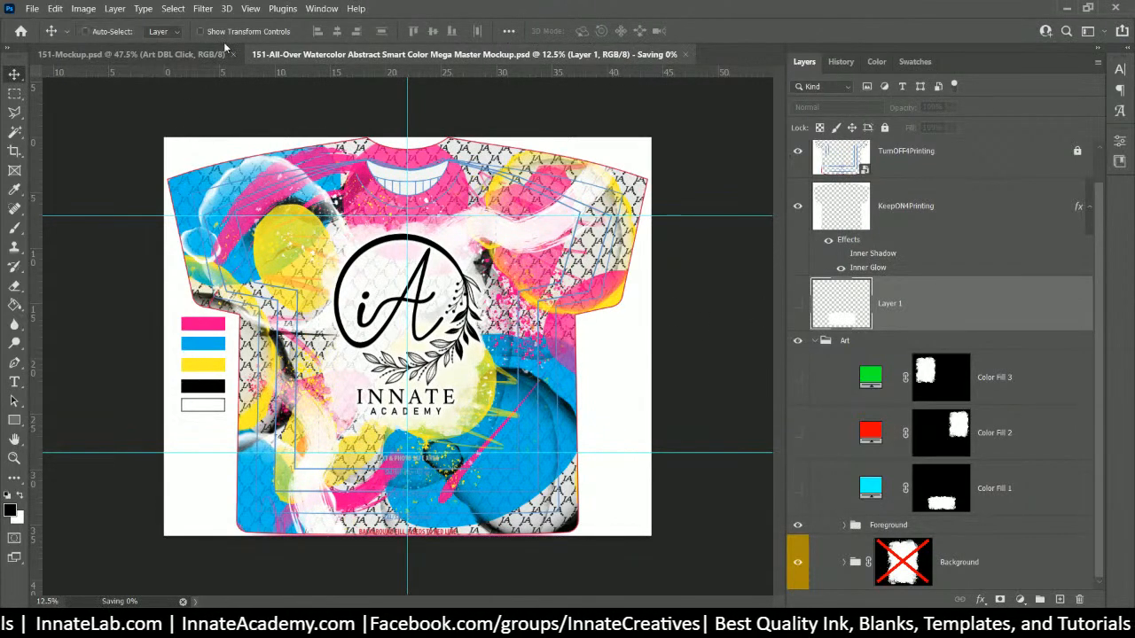
Step: Open the Art-13x19 smart object from 151-Mockup.psd and position the 151 folder window beside its artwork
click(184, 53)
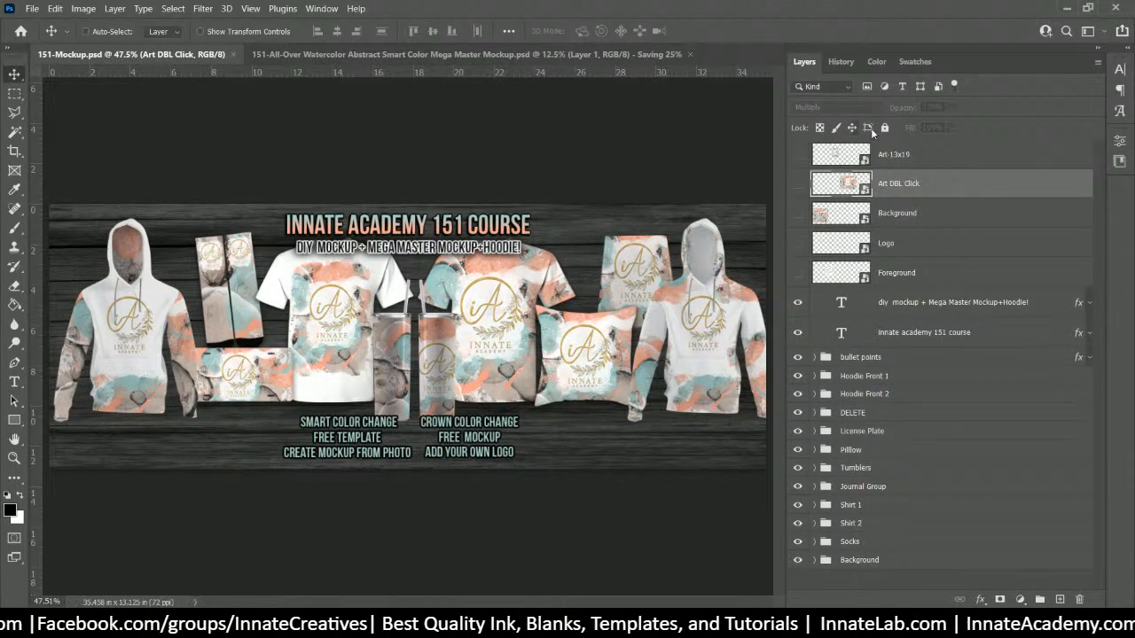
double_click(831, 156)
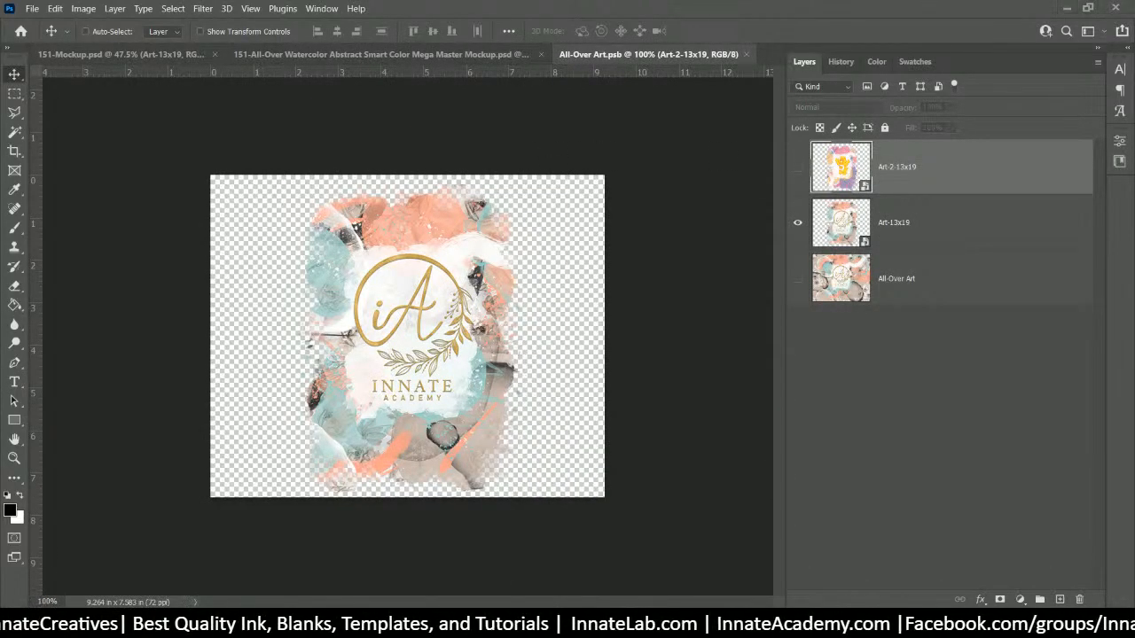
mouse_move(492, 580)
click(616, 554)
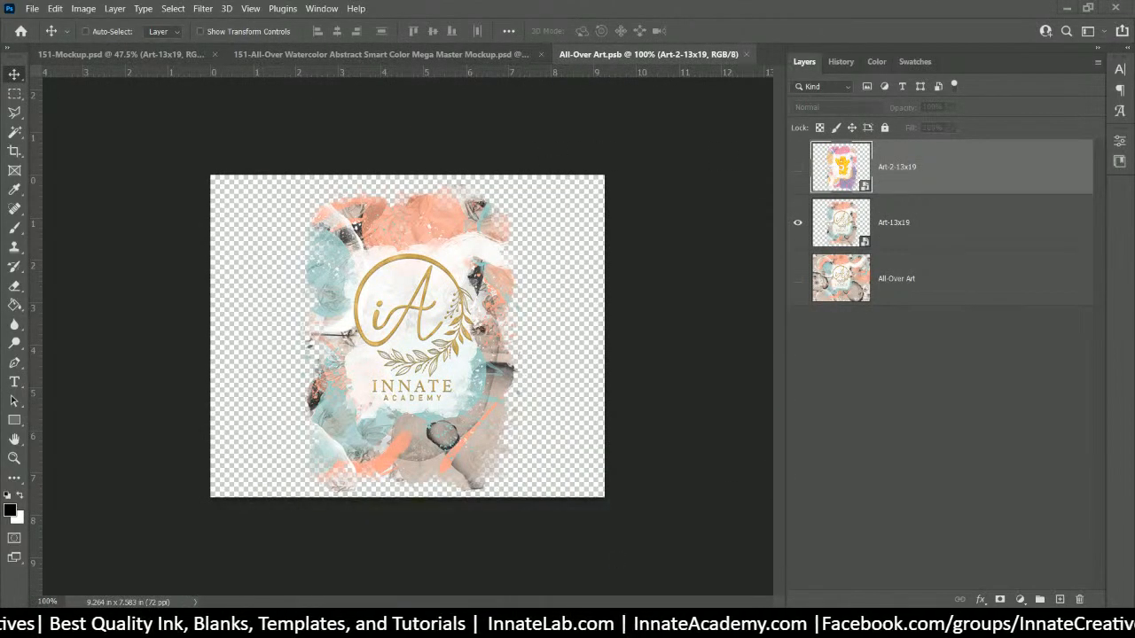
drag(802, 381, 887, 110)
scroll(798, 300, down, 5)
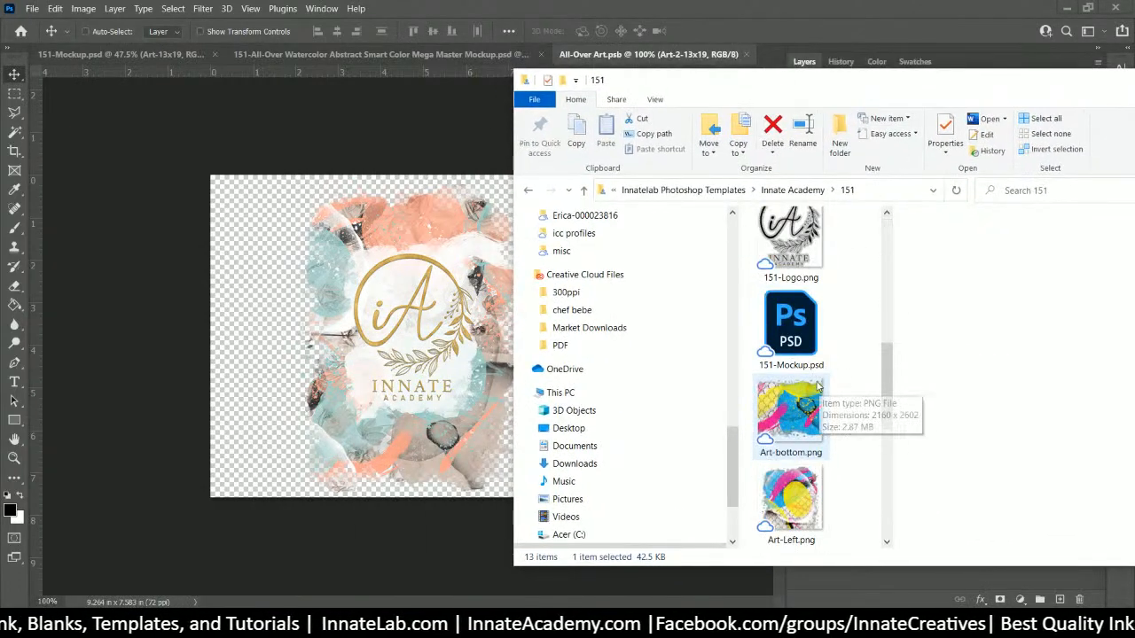
scroll(798, 300, down, 2)
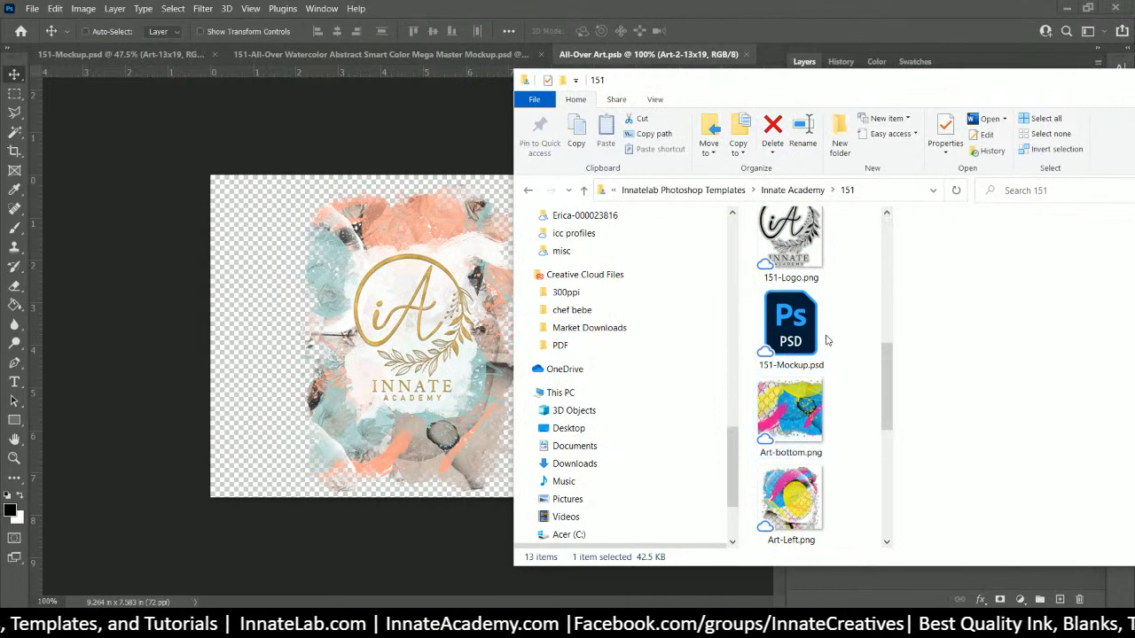
drag(514, 305, 475, 305)
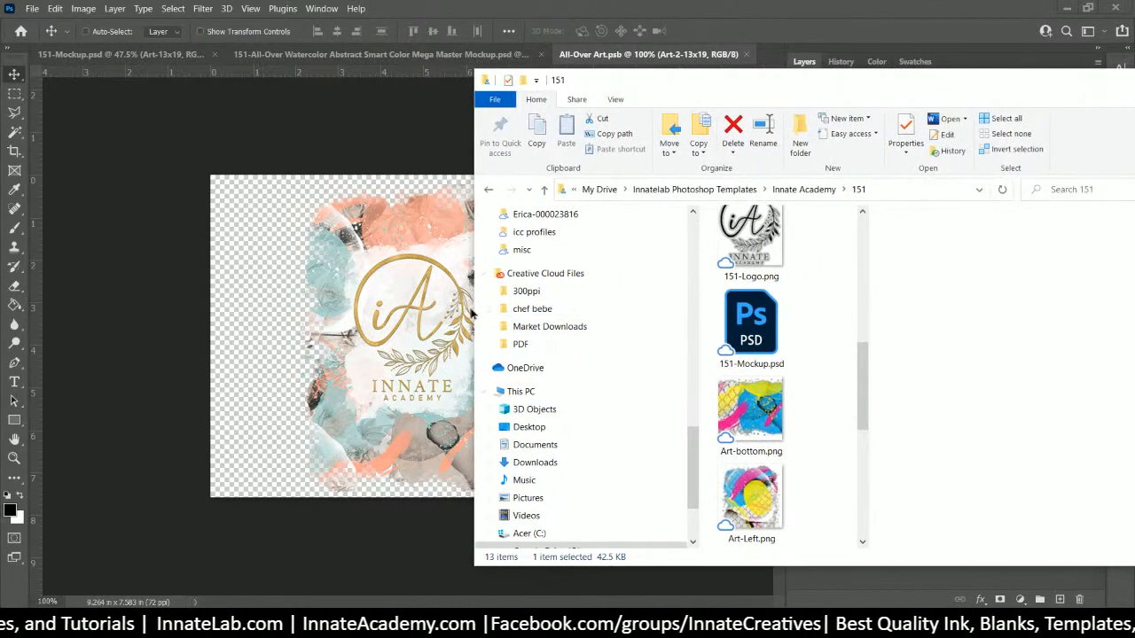
drag(744, 82, 877, 101)
Step: Place 151-Art-13x19.png from the 151 folder into the smart object over the old coral artwork
scroll(873, 381, down, 3)
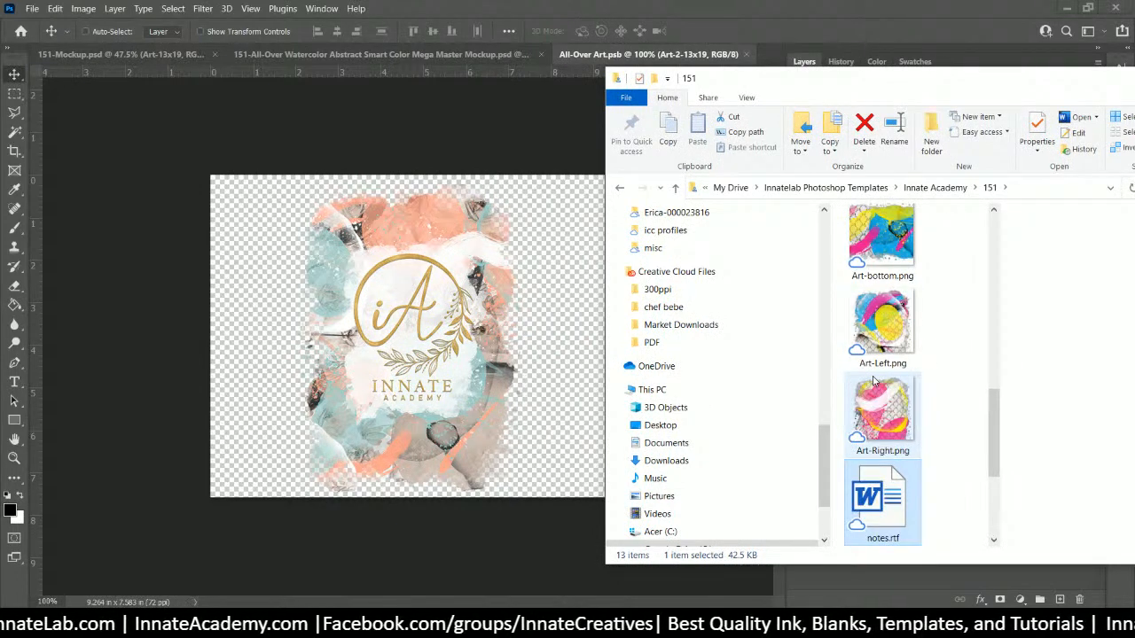
scroll(873, 382, up, 5)
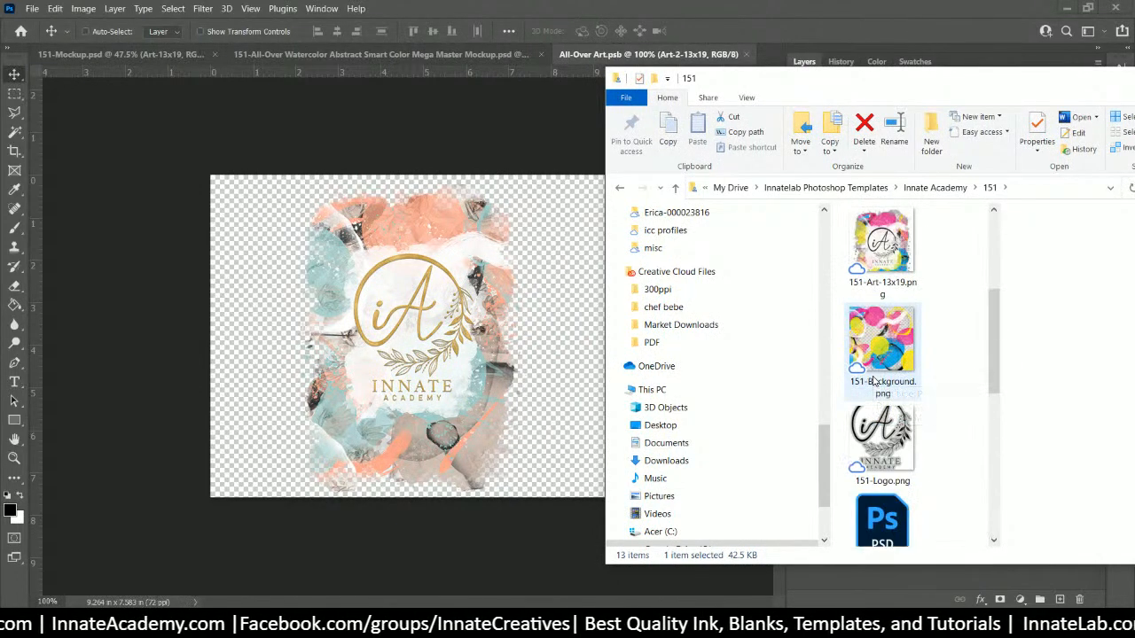
drag(870, 260, 373, 321)
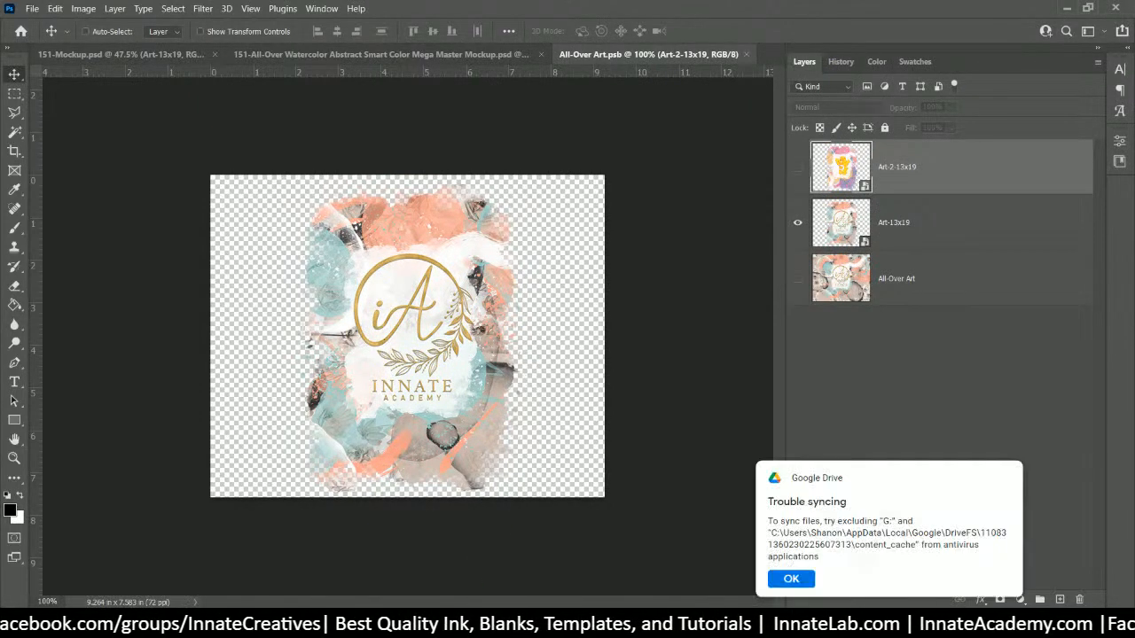
click(789, 582)
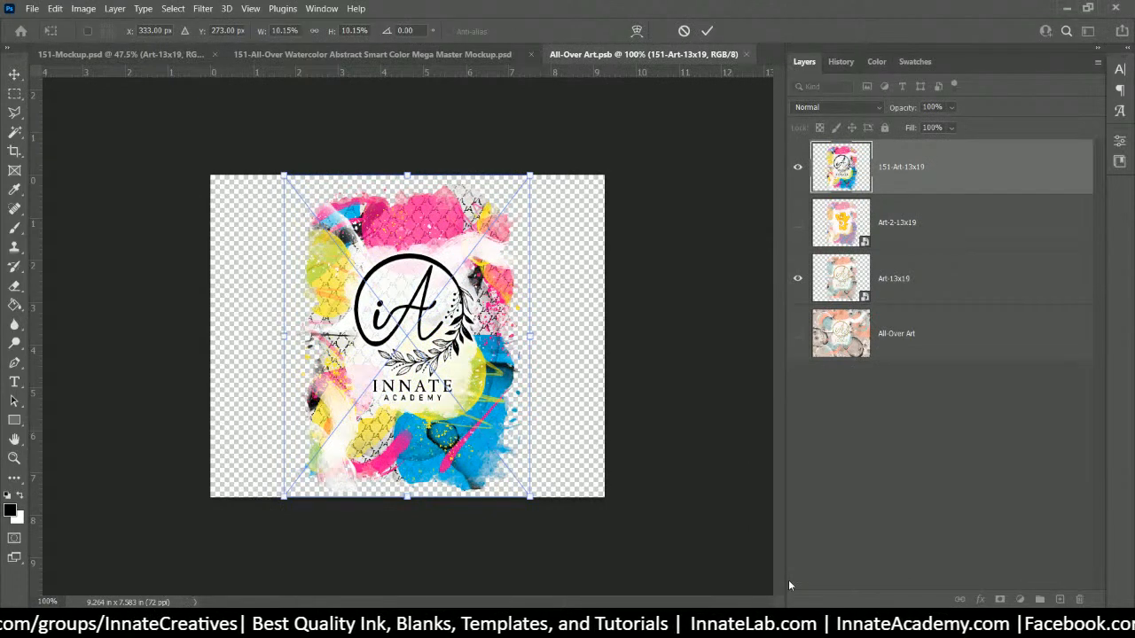
key(Return)
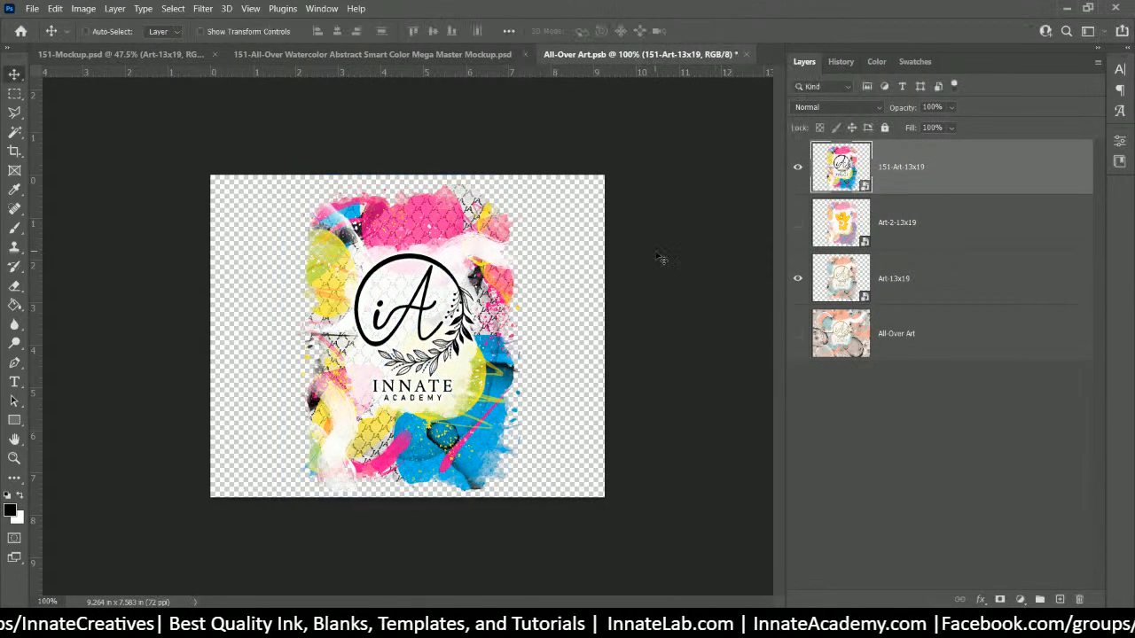
Step: Delete the All-Over Art and Art-2-13x19 layers from the smart object, and save and close it
click(909, 287)
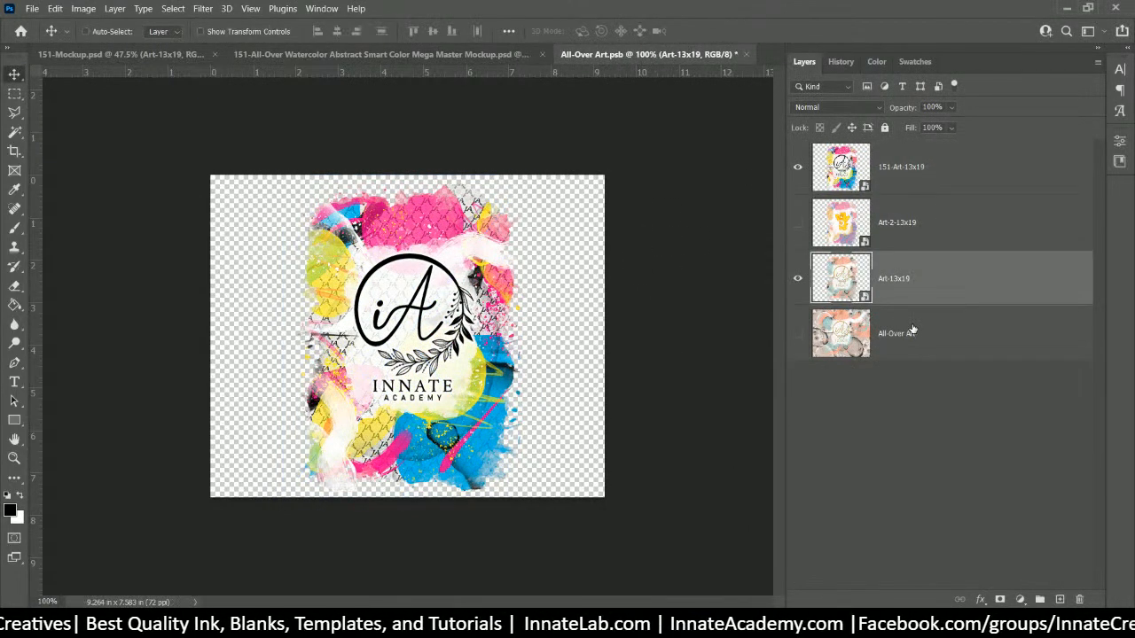
click(912, 330)
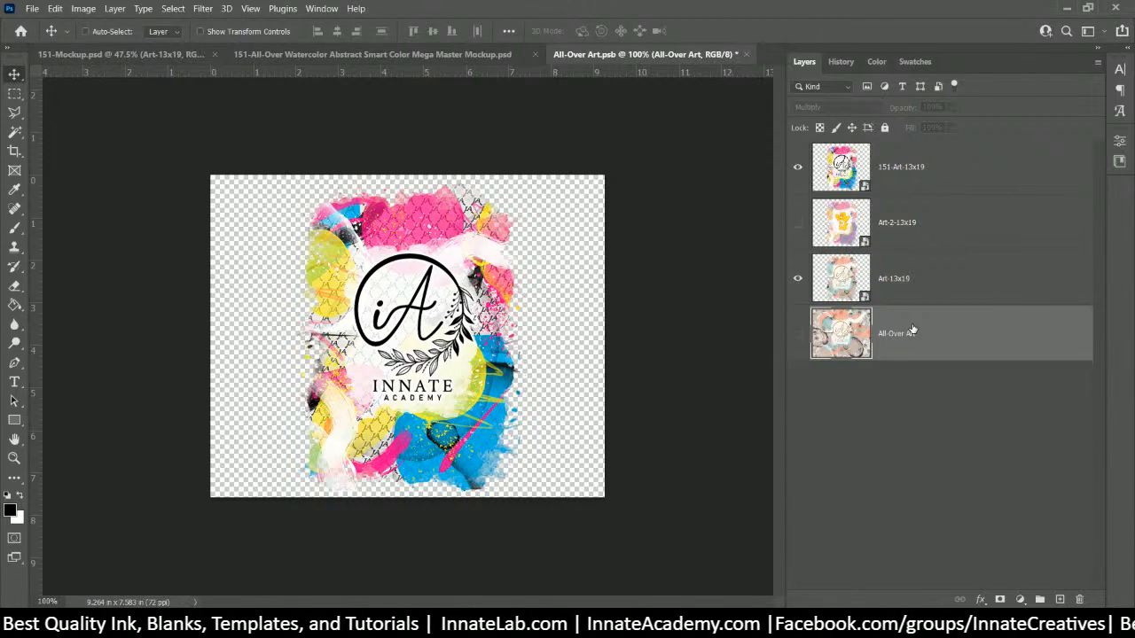
key(Delete)
click(925, 223)
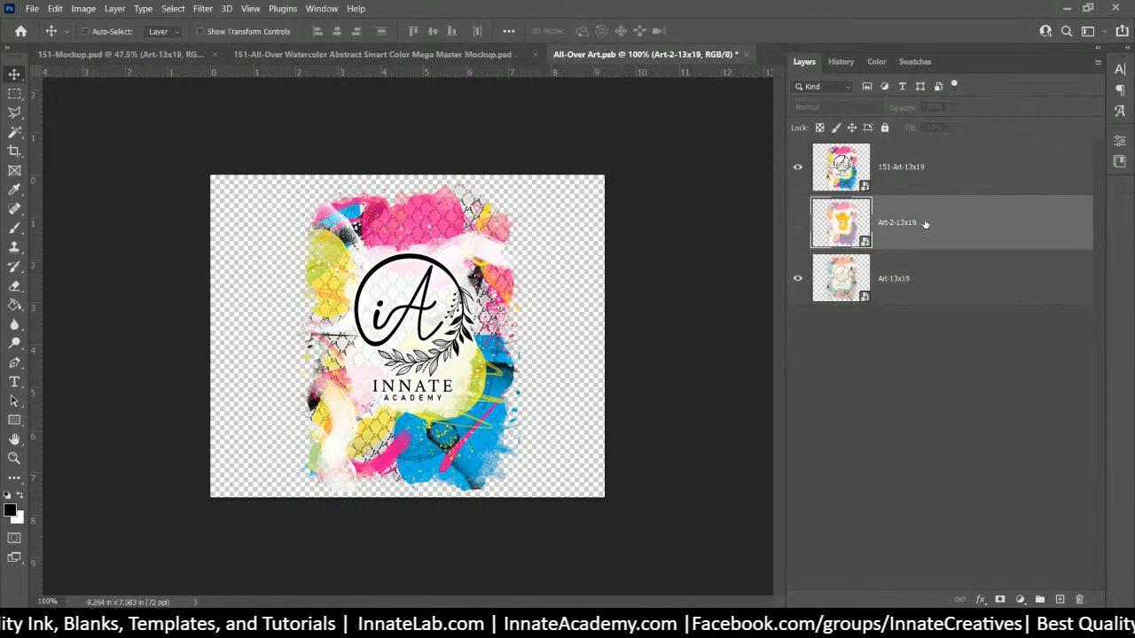
key(Delete)
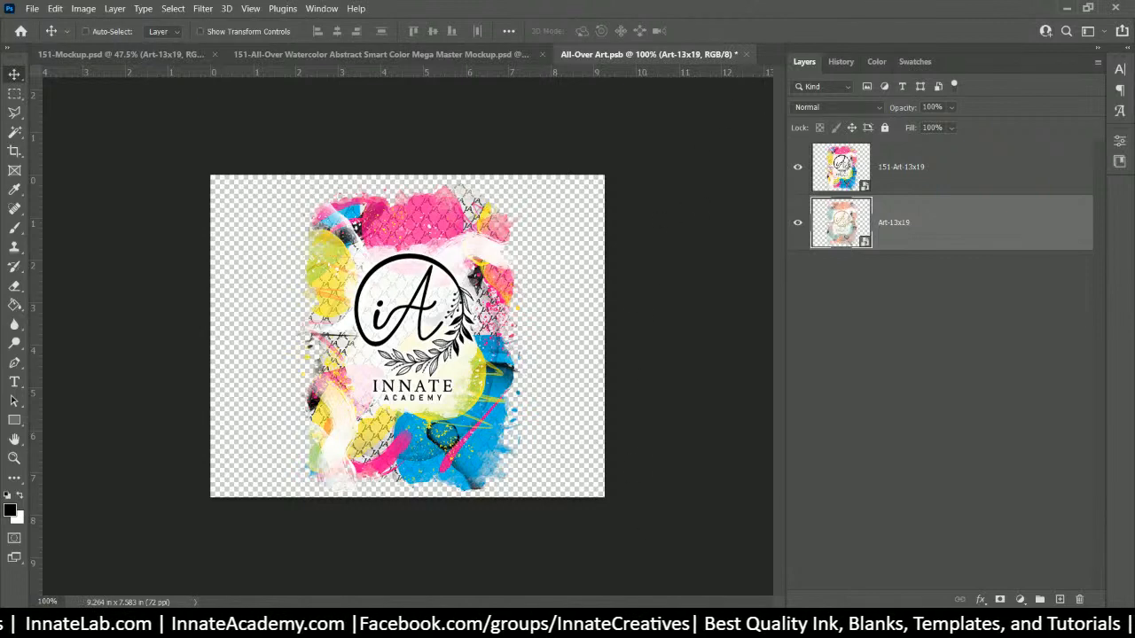
key(ctrl+s)
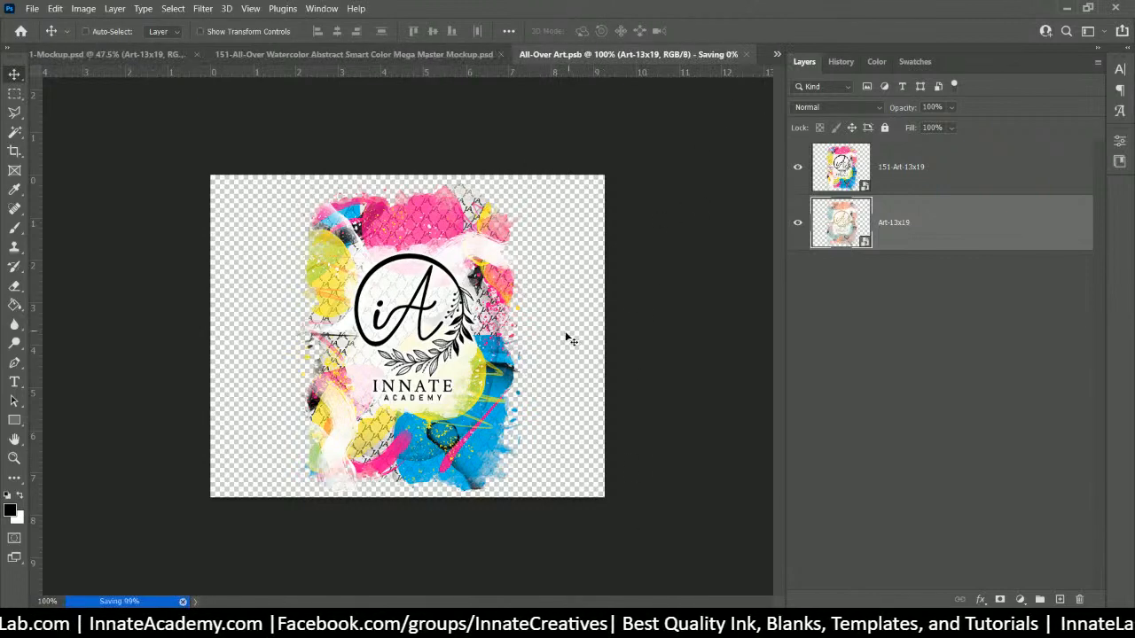
key(ctrl+w)
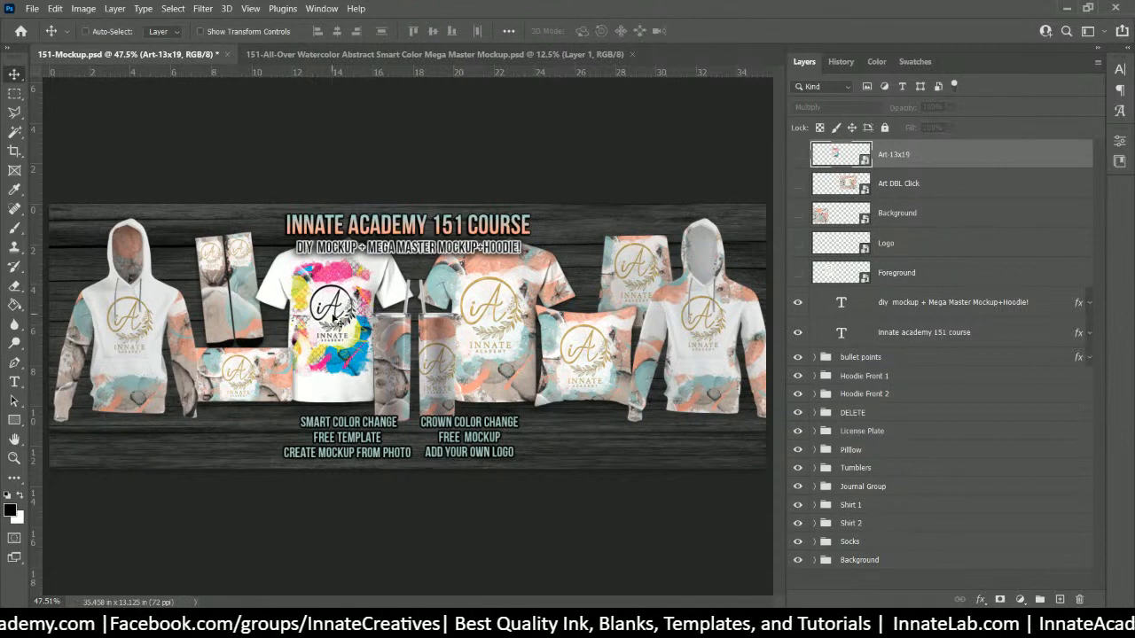
Step: Open the Art DBL Click smart object in 151-Mockup.psd and delete its Art-2 layer
click(887, 187)
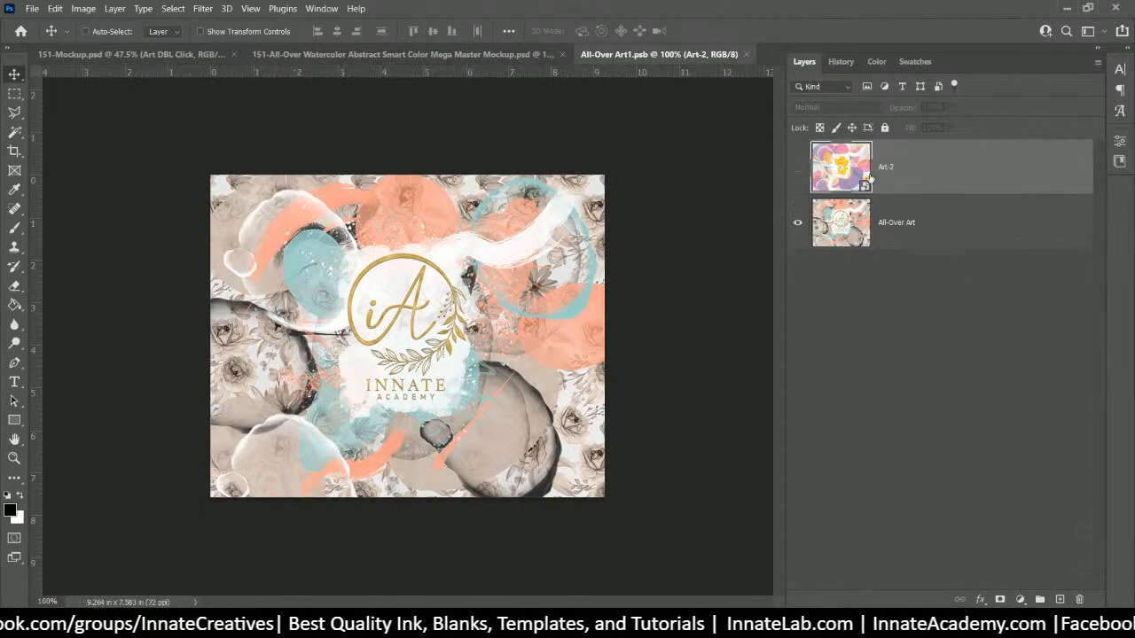
key(Delete)
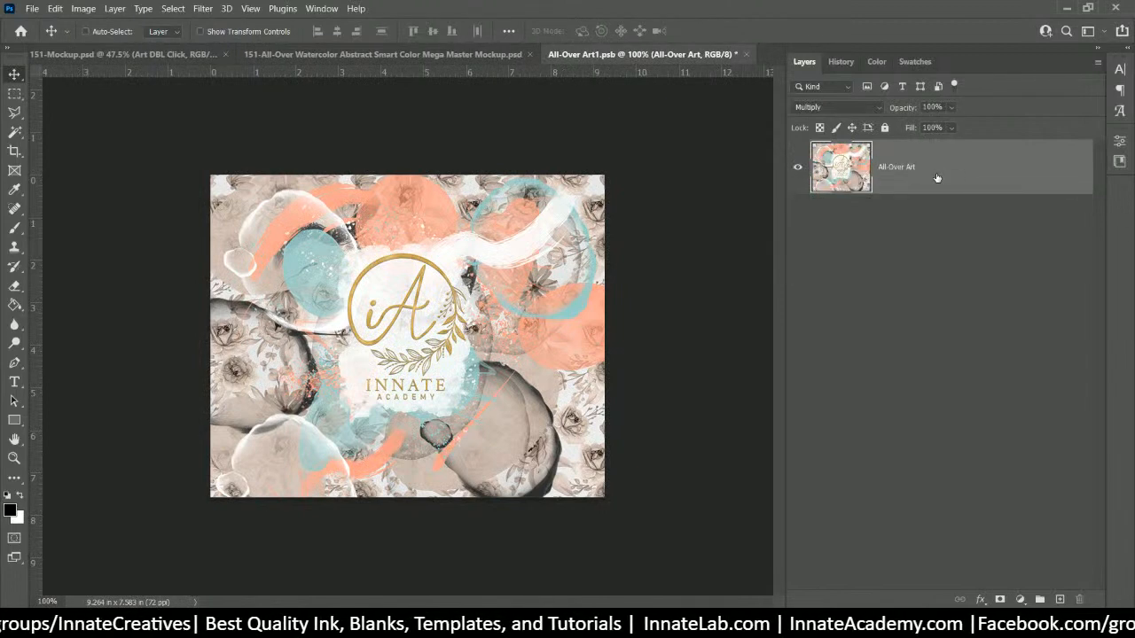
Step: Bring up the 151 folder and look through its files for the all-over art PNG
mouse_move(513, 608)
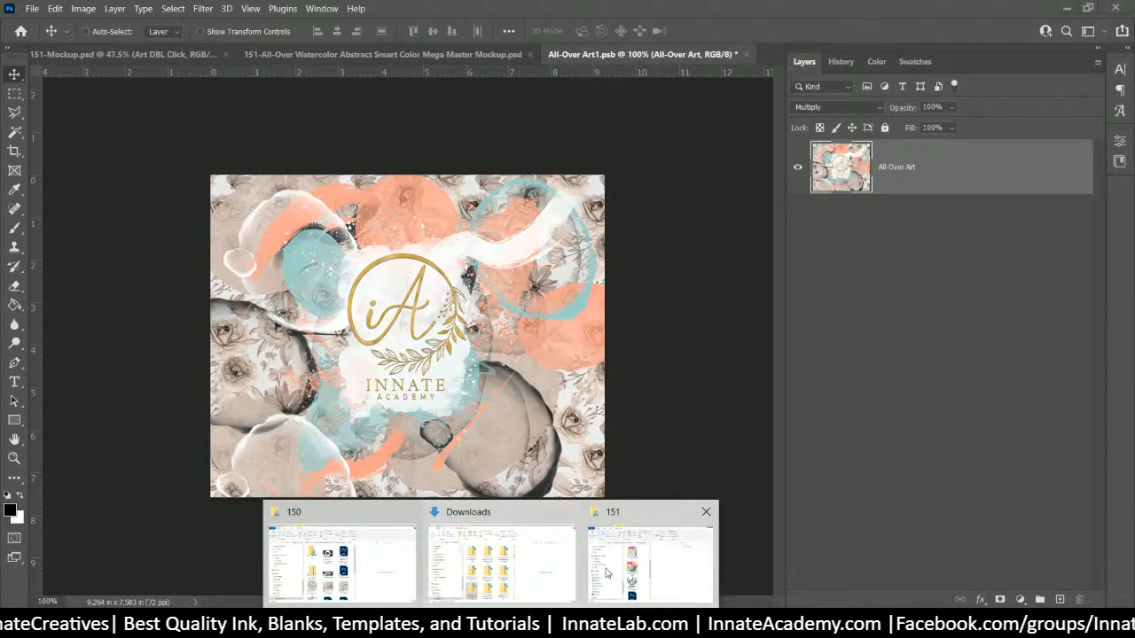
click(612, 536)
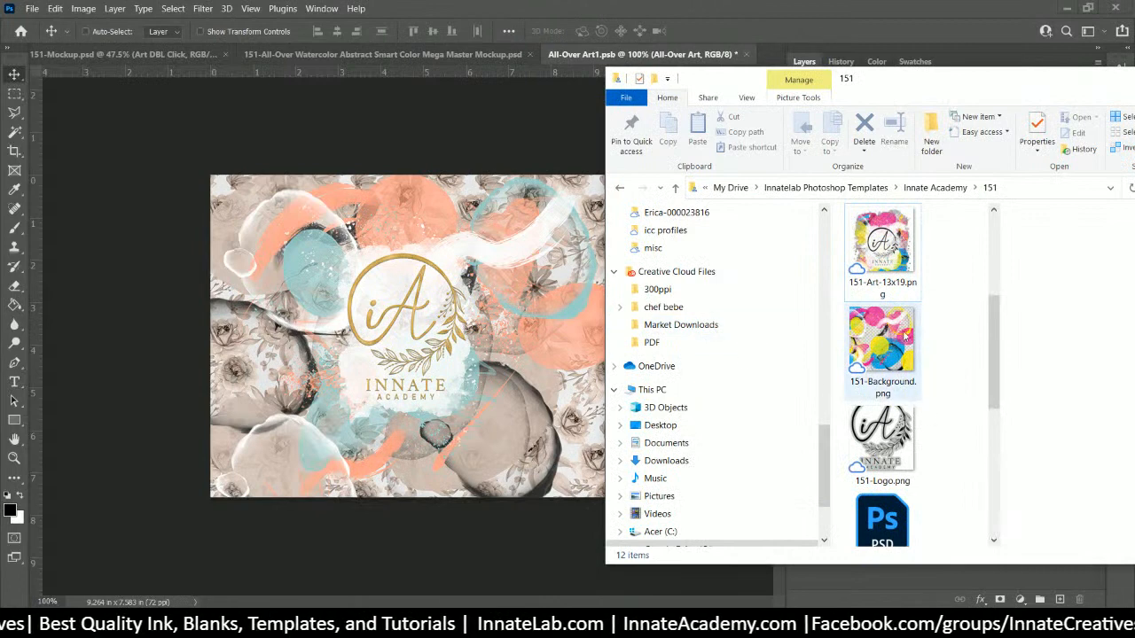
scroll(904, 337, down, 3)
scroll(906, 351, down, 2)
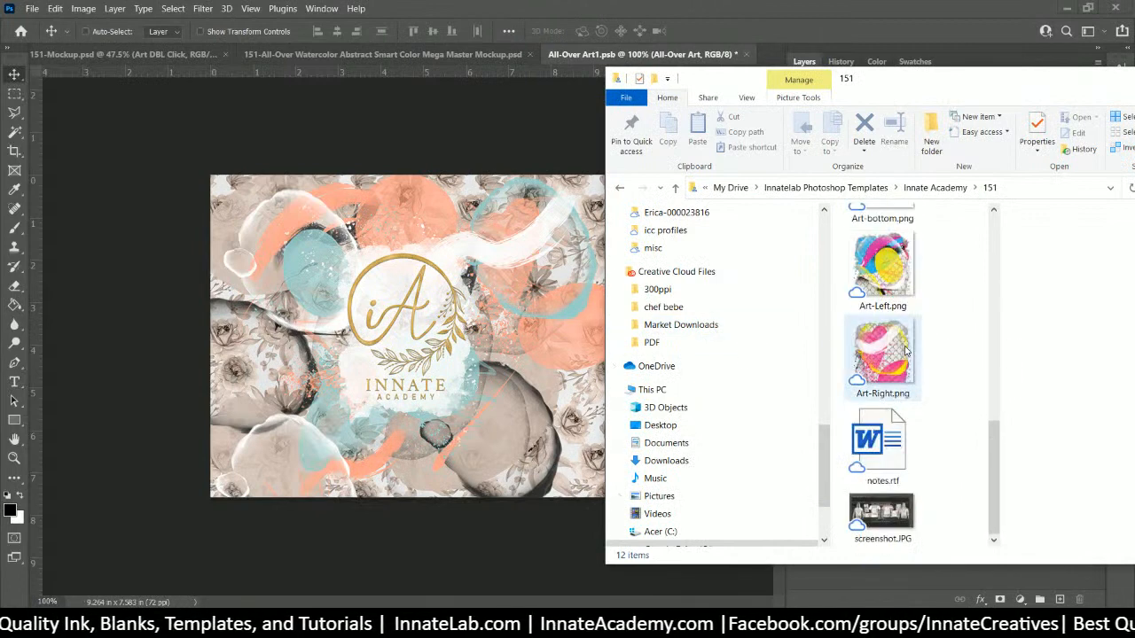
scroll(906, 352, up, 5)
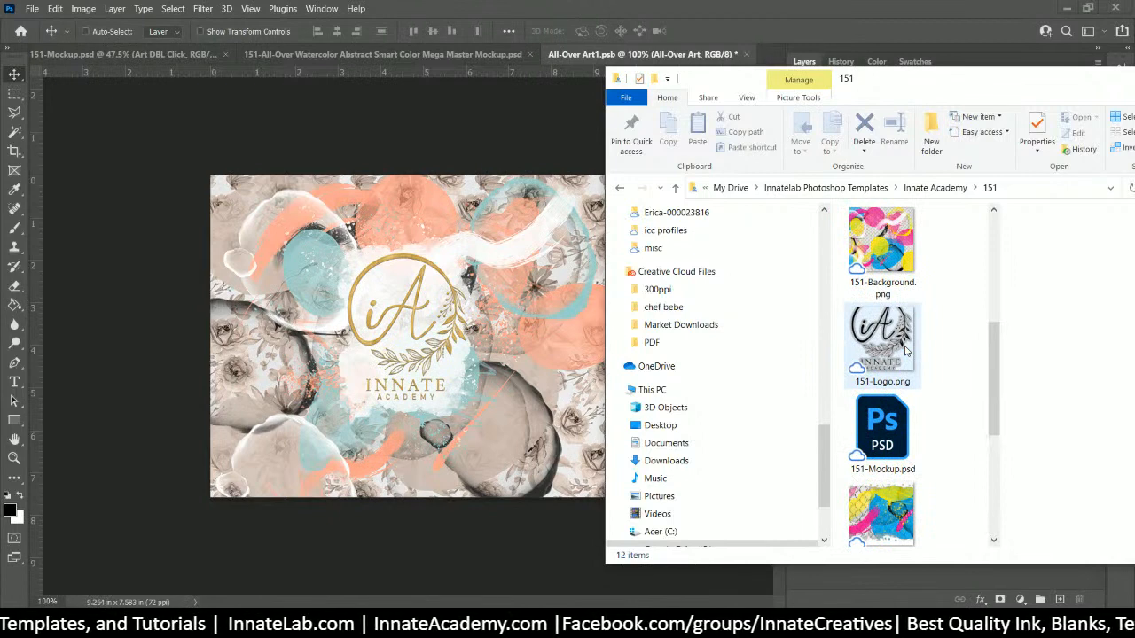
scroll(906, 352, up, 5)
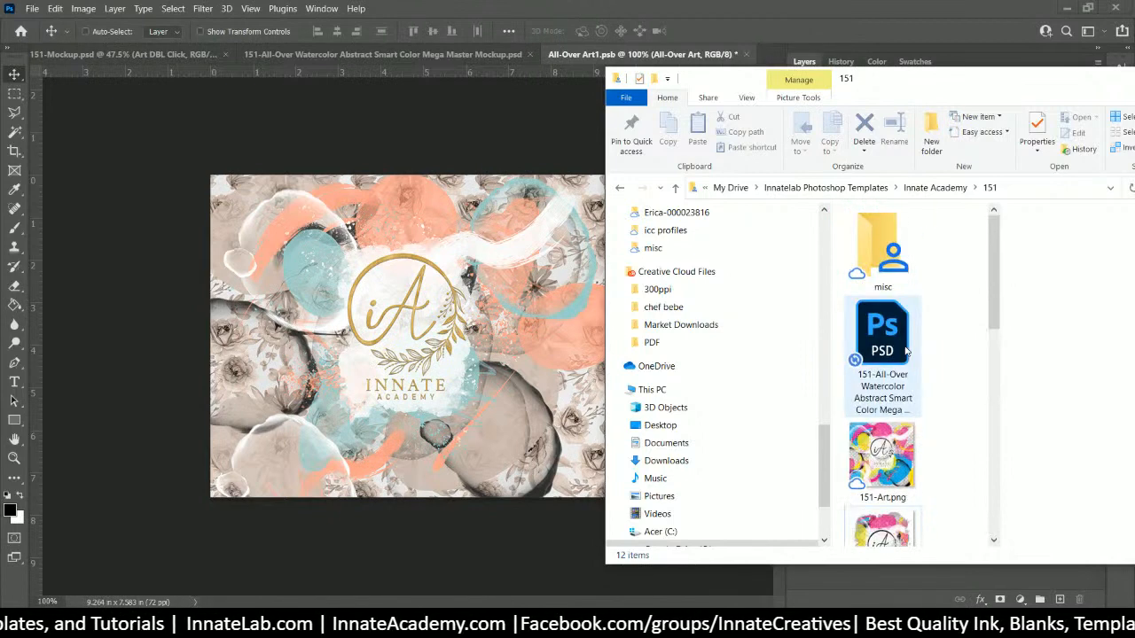
Step: Look through the artwork files in the Innate Academy folder 150, and move File Explorer out of the way
click(936, 187)
click(885, 348)
double_click(884, 349)
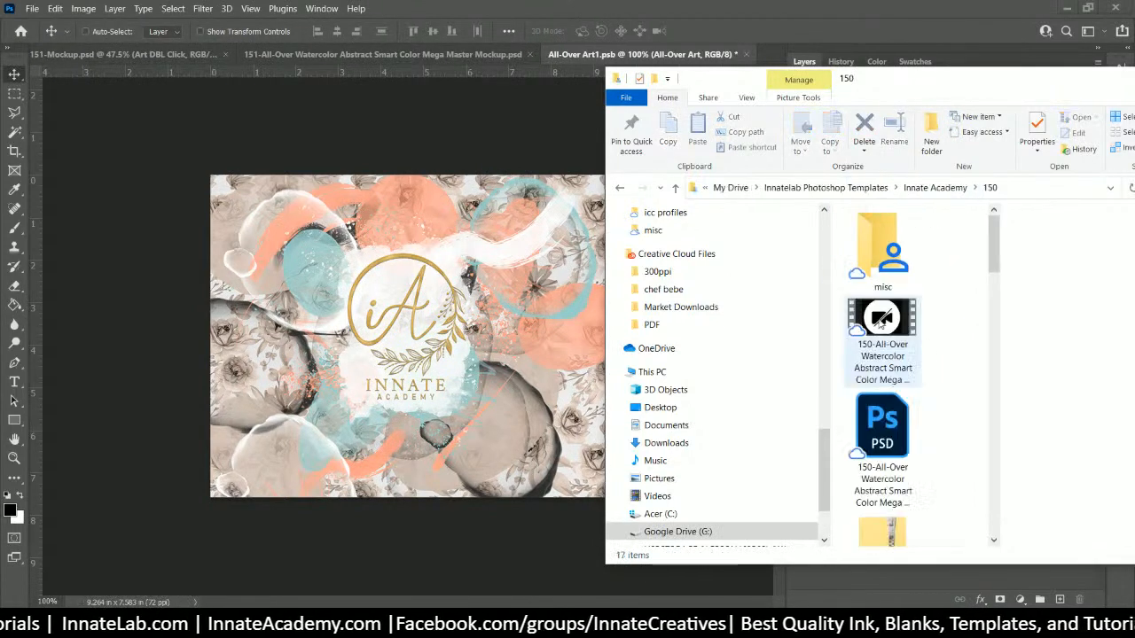
scroll(896, 341, down, 8)
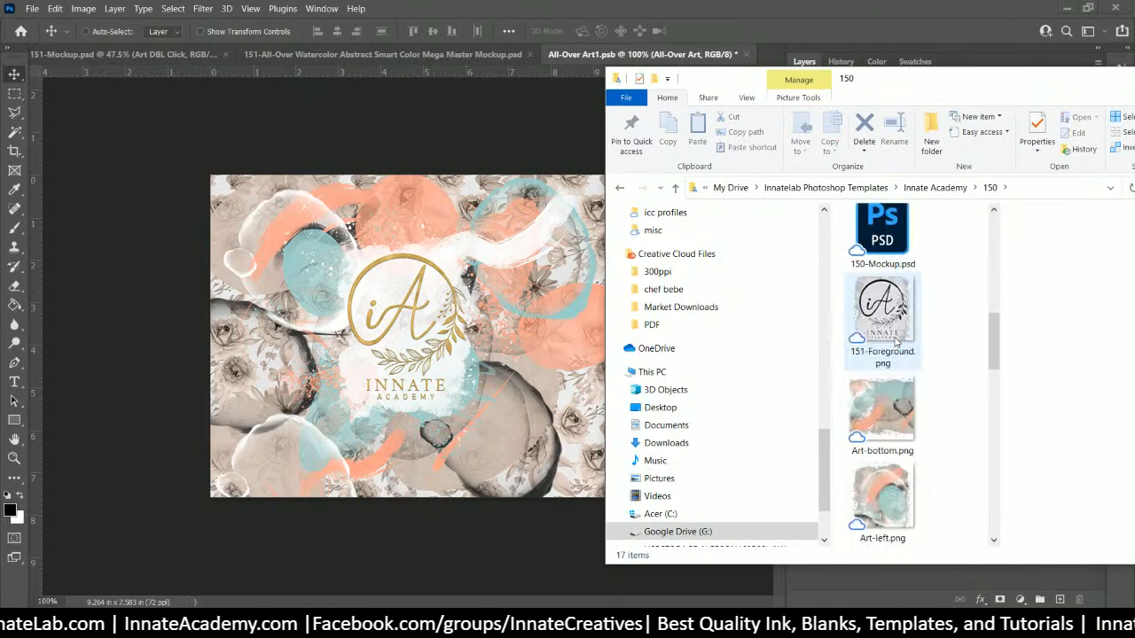
scroll(895, 342, down, 2)
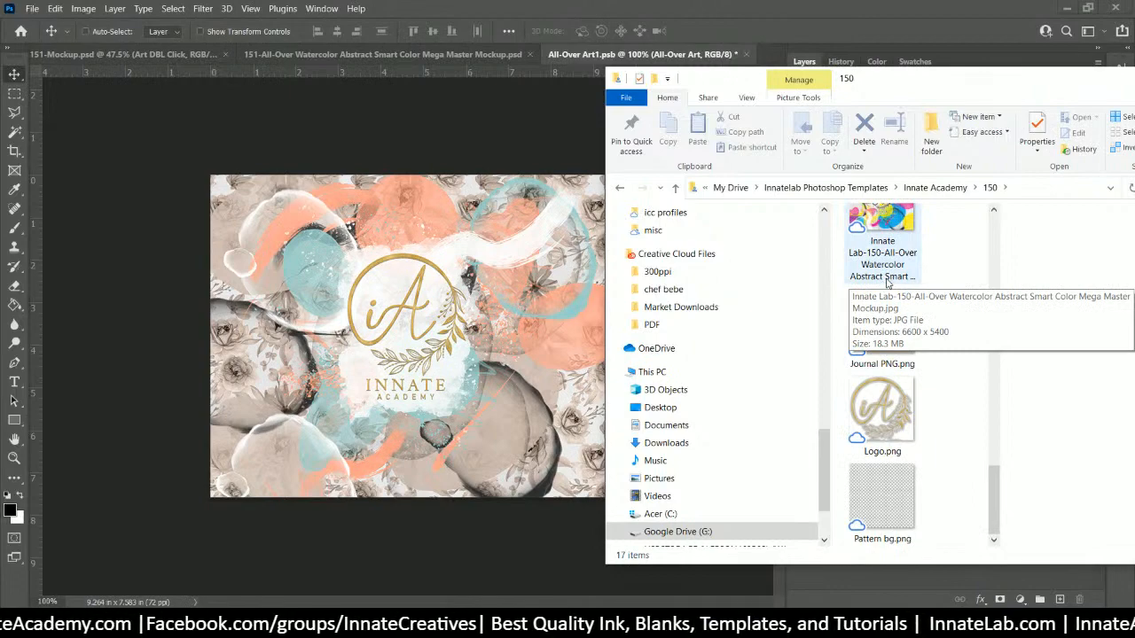
scroll(887, 282, up, 2)
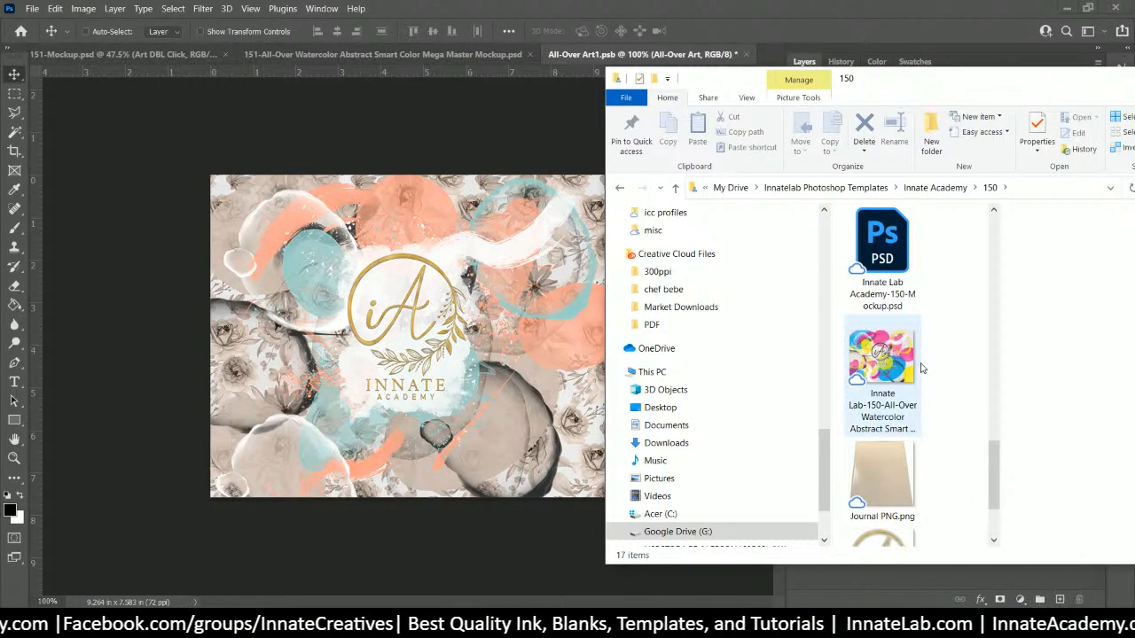
scroll(920, 368, up, 6)
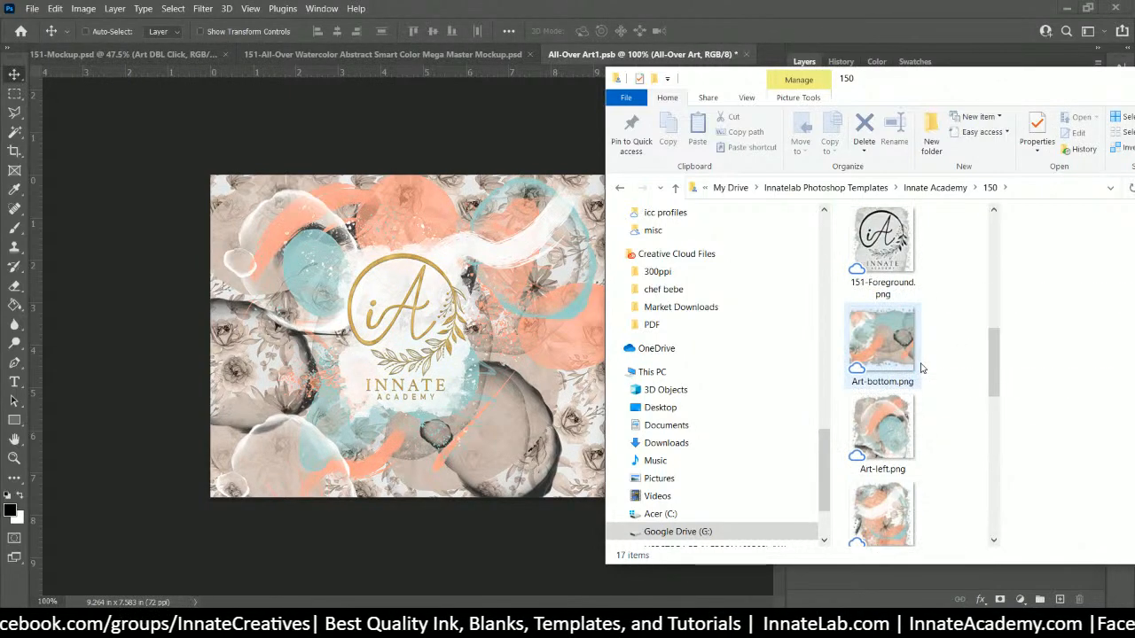
scroll(920, 368, up, 3)
drag(905, 80, 746, 629)
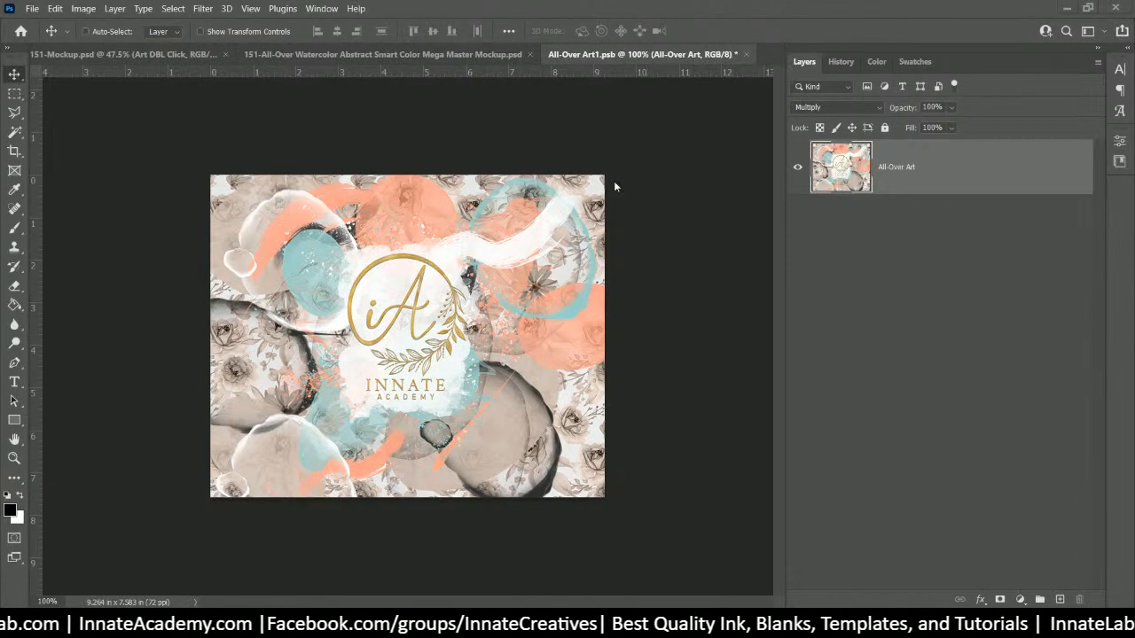
Step: Hide the TurnOFF4Printing and KeepON4Printing layers and the Color Swatches group in the 151-All-Over Watercolor Abstract master mockup
click(474, 54)
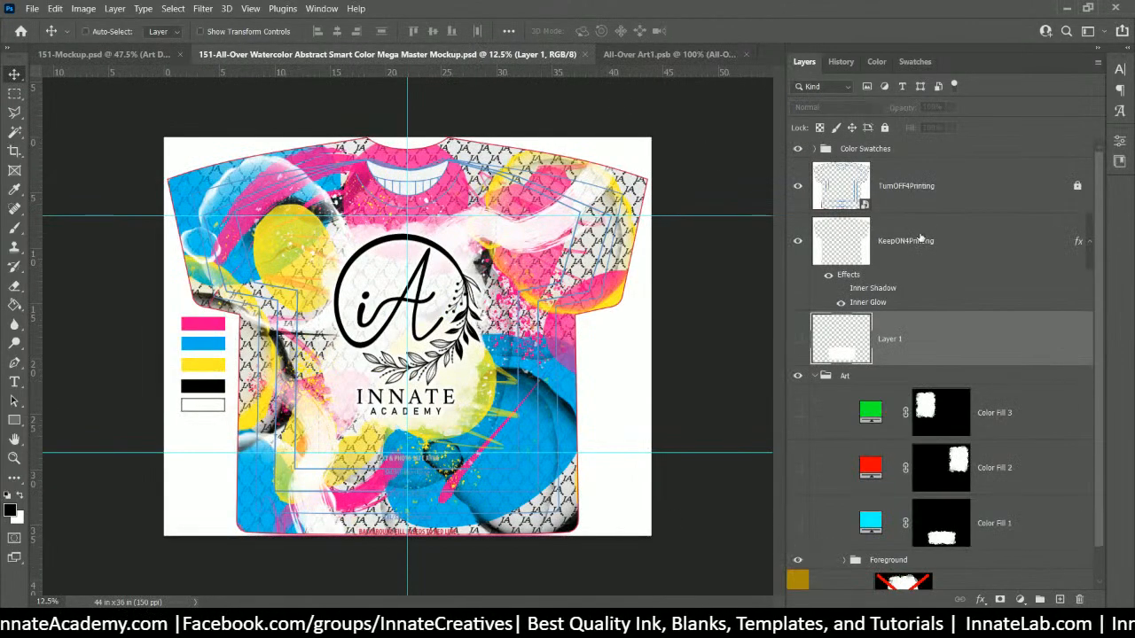
click(796, 203)
click(797, 240)
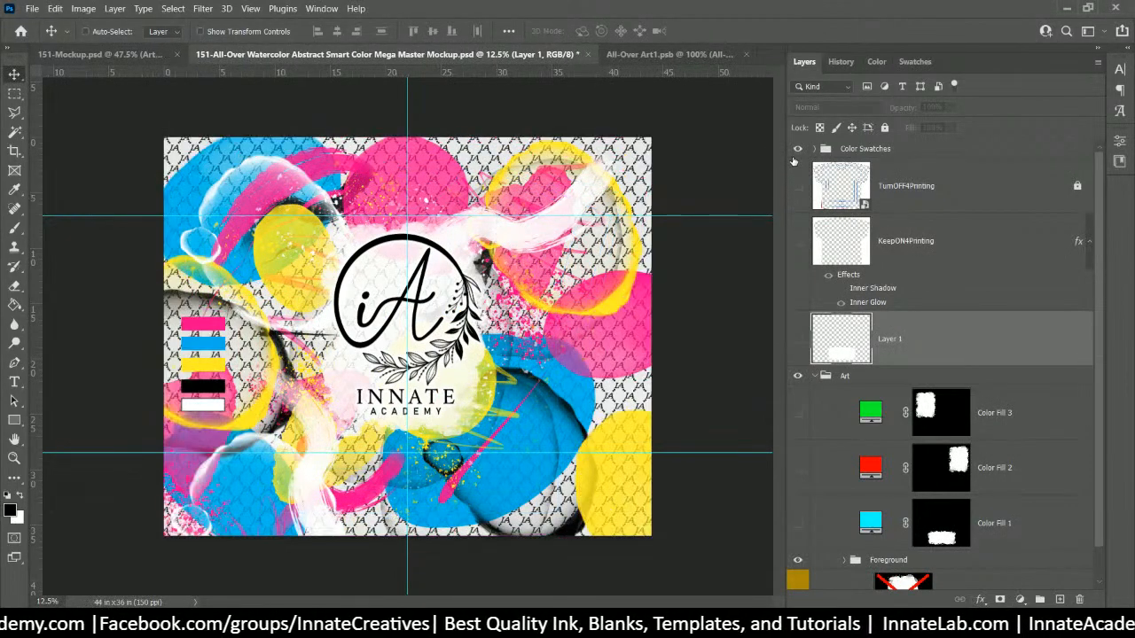
click(797, 148)
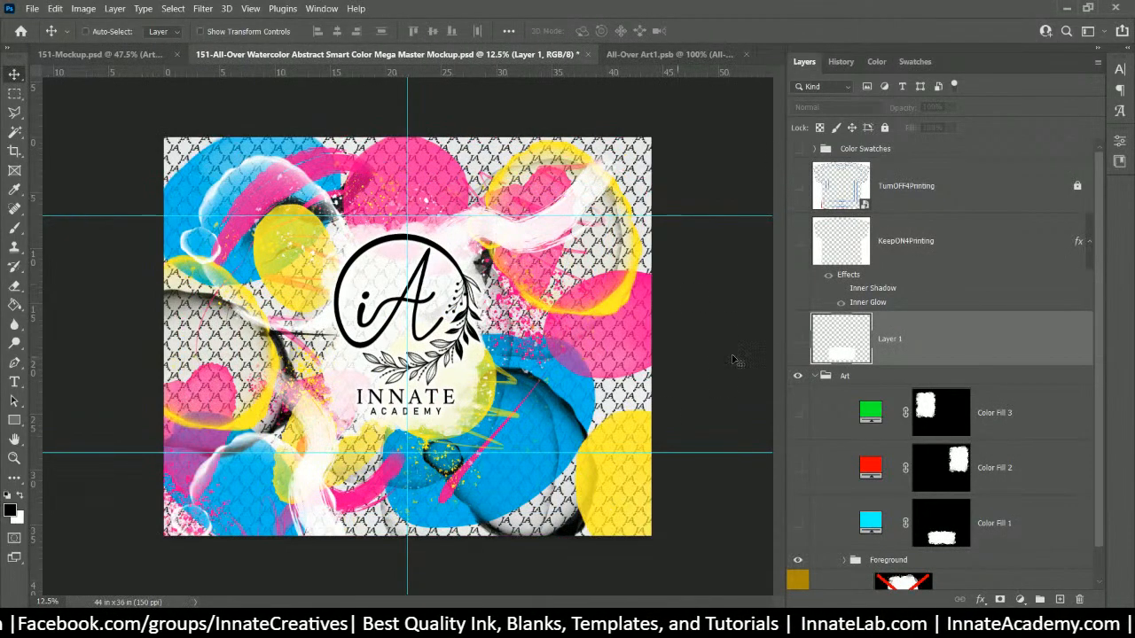
Step: Try to export the master mockup's Art group as a PNG into folder 151 with Quick Export
scroll(939, 355, down, 1)
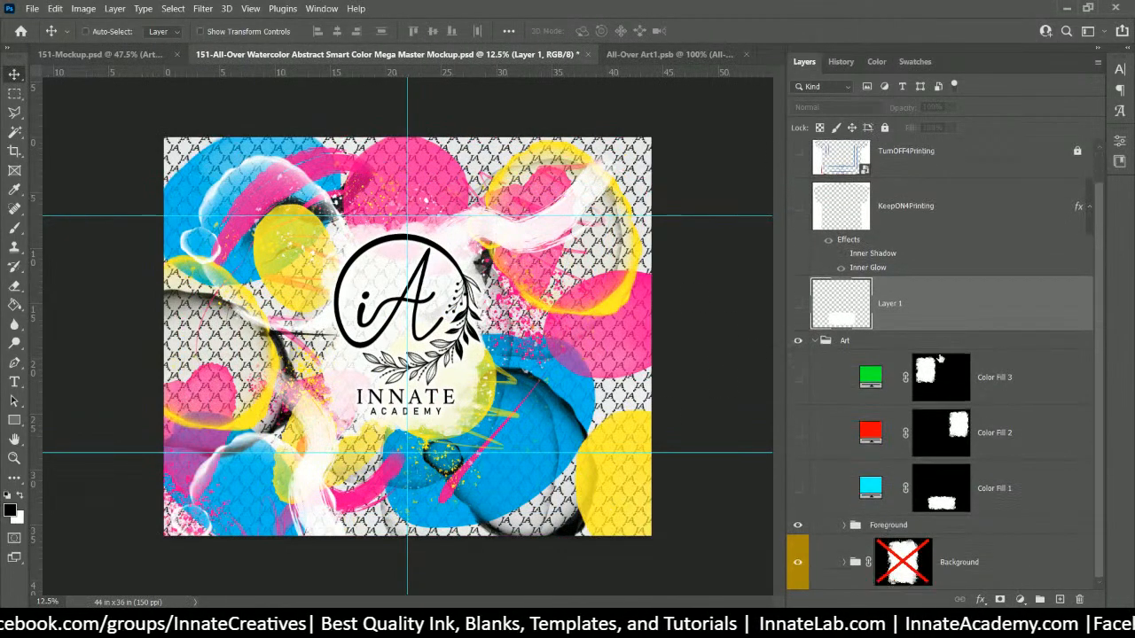
click(878, 346)
right_click(877, 350)
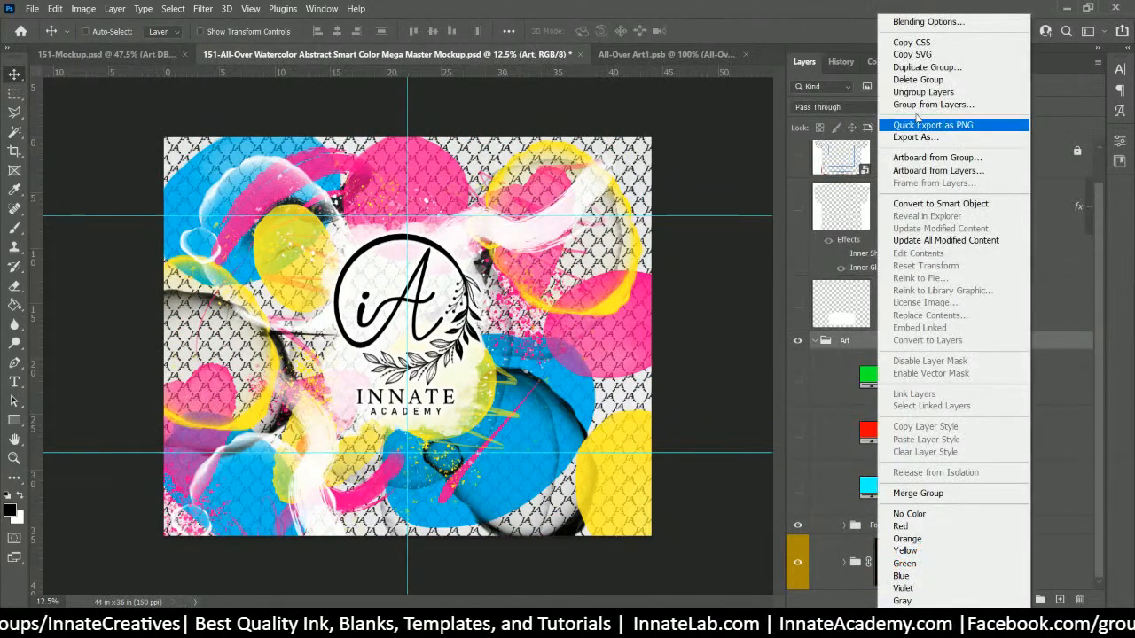
click(916, 127)
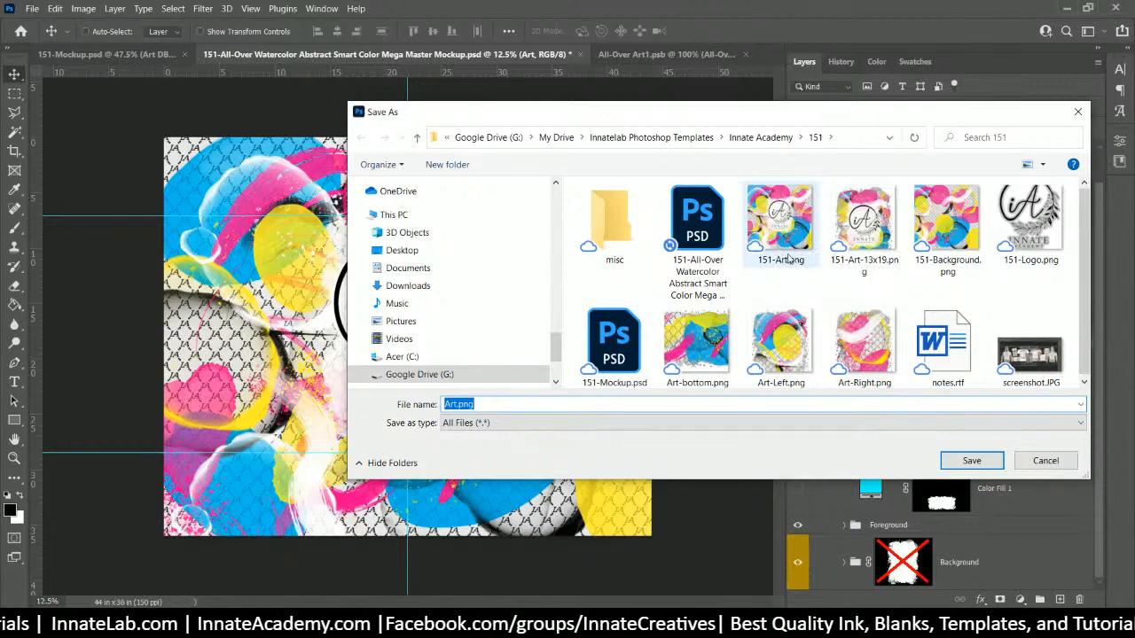
key(Return)
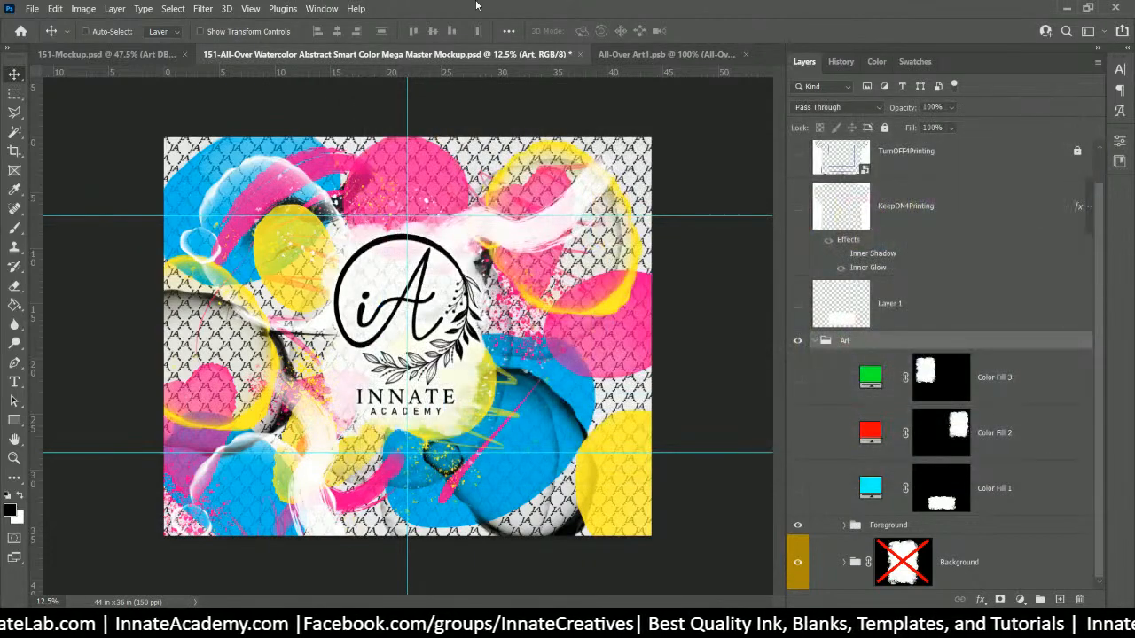
Step: Place 151-Art.png as an embedded object filling the canvas of All-Over Art1.psb, above the All-Over Art layer
click(148, 55)
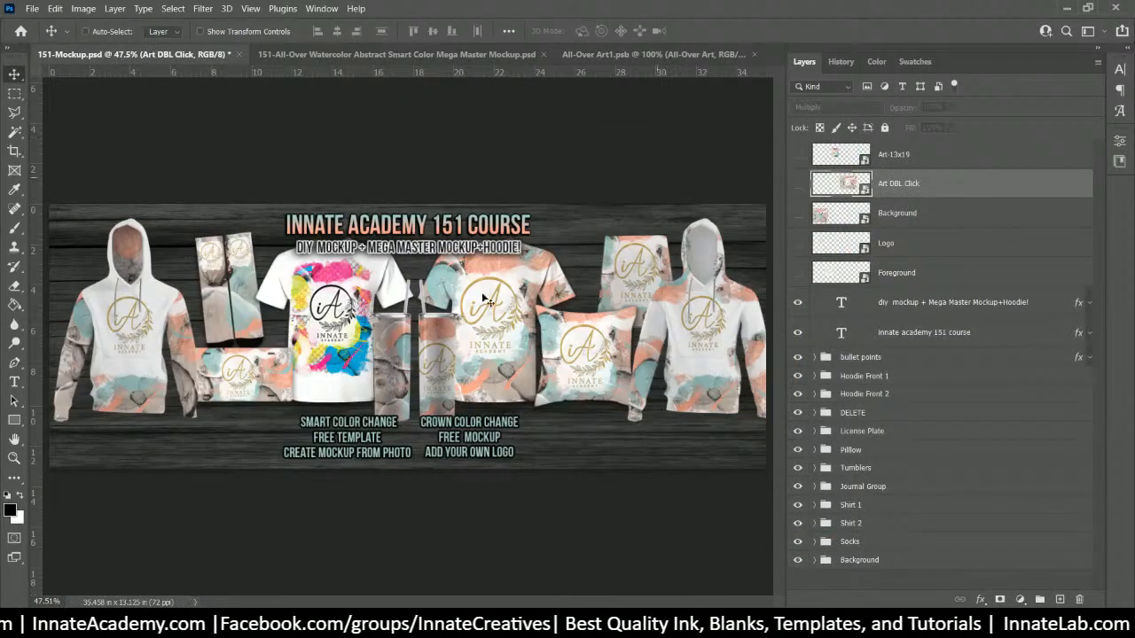
click(601, 54)
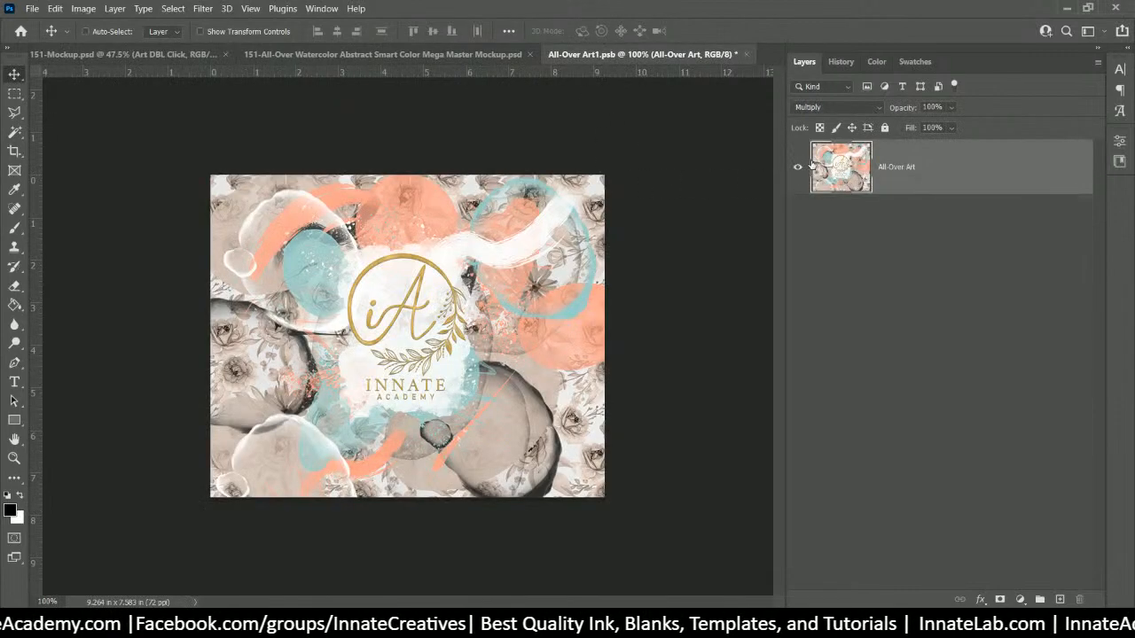
click(32, 8)
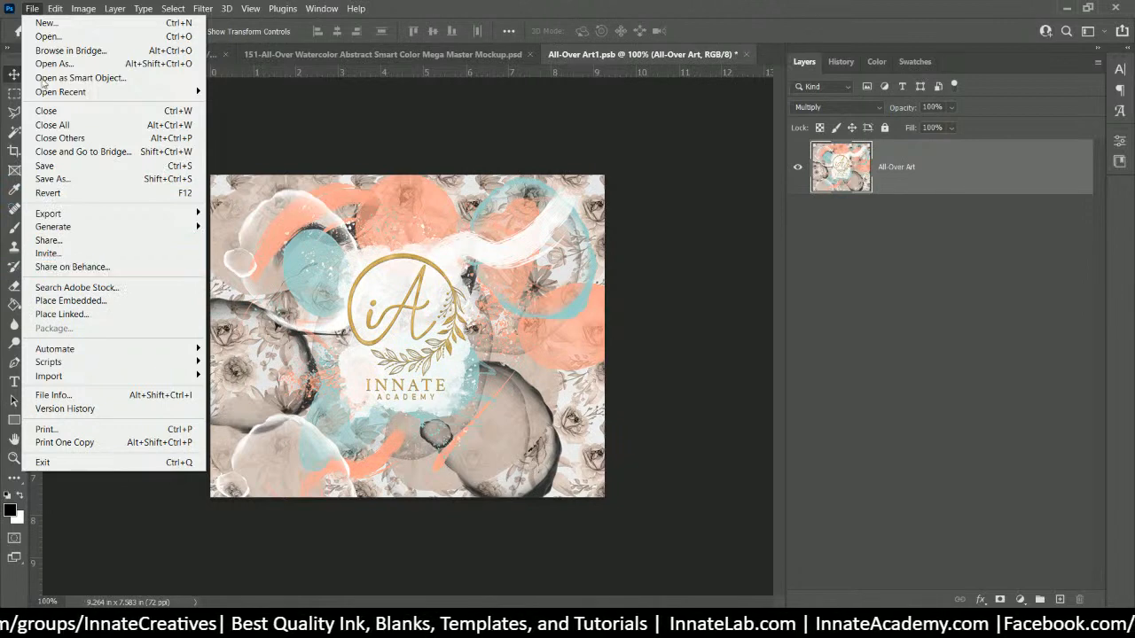
click(94, 300)
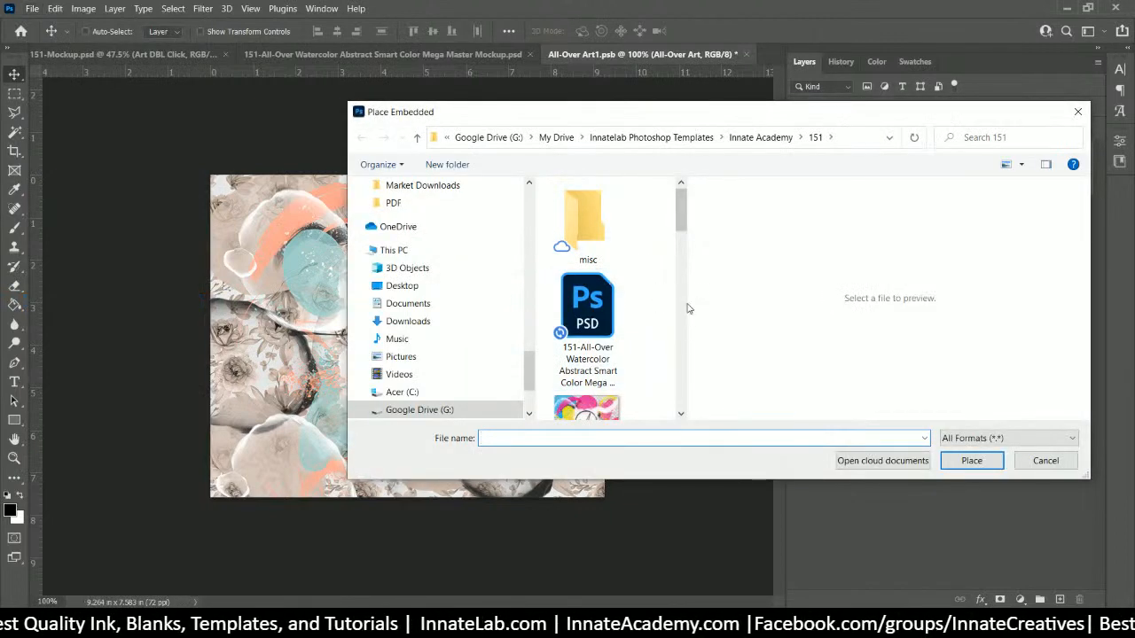
drag(687, 308, 810, 319)
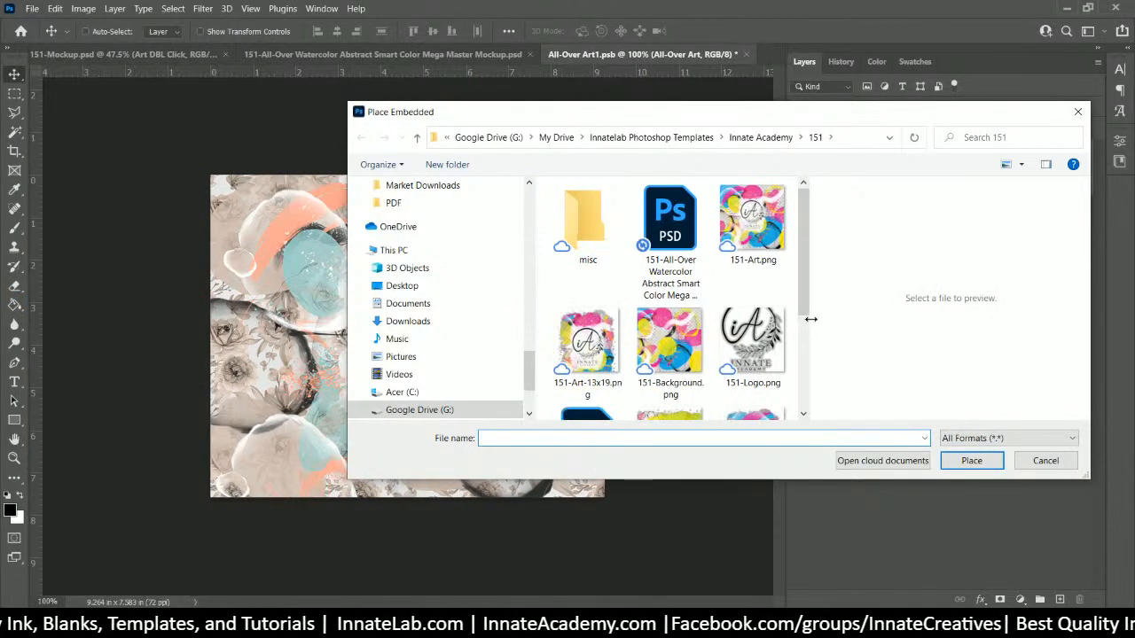
click(752, 220)
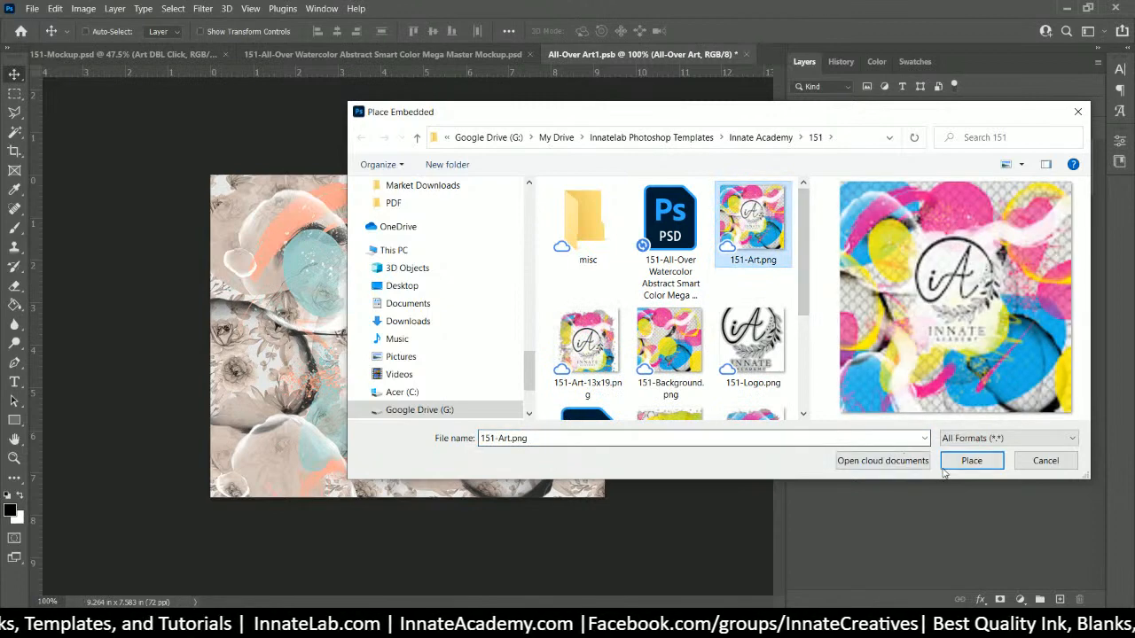
click(971, 461)
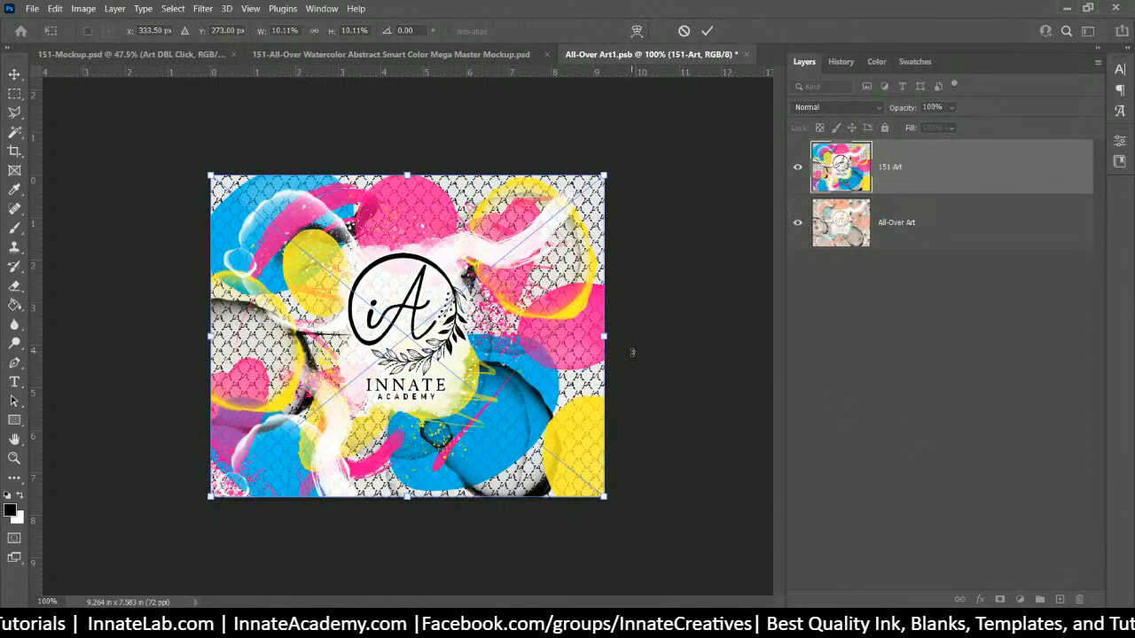
key(Return)
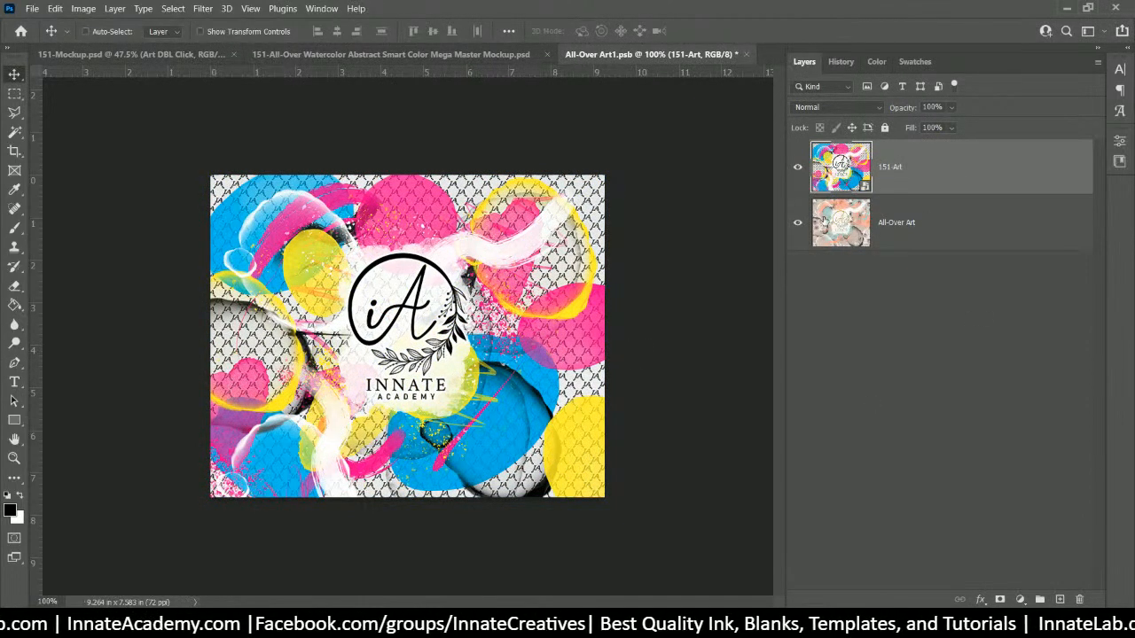
Step: Hide the old All-Over Art layer, then save and close All-Over Art1.psb to update the product mockups
click(797, 222)
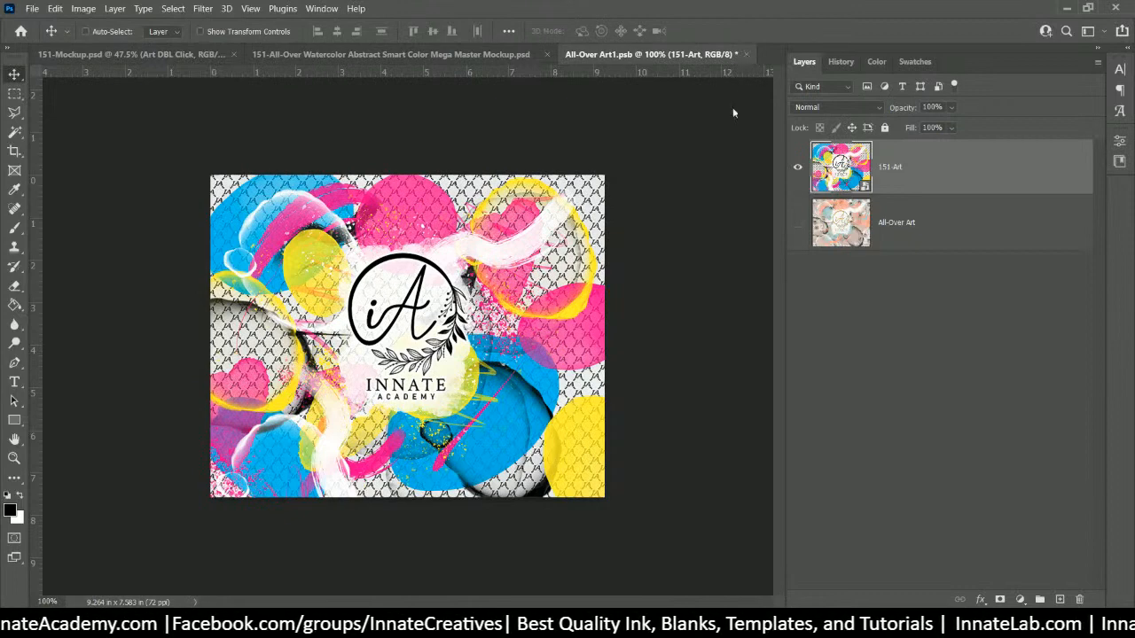
key(ctrl+s)
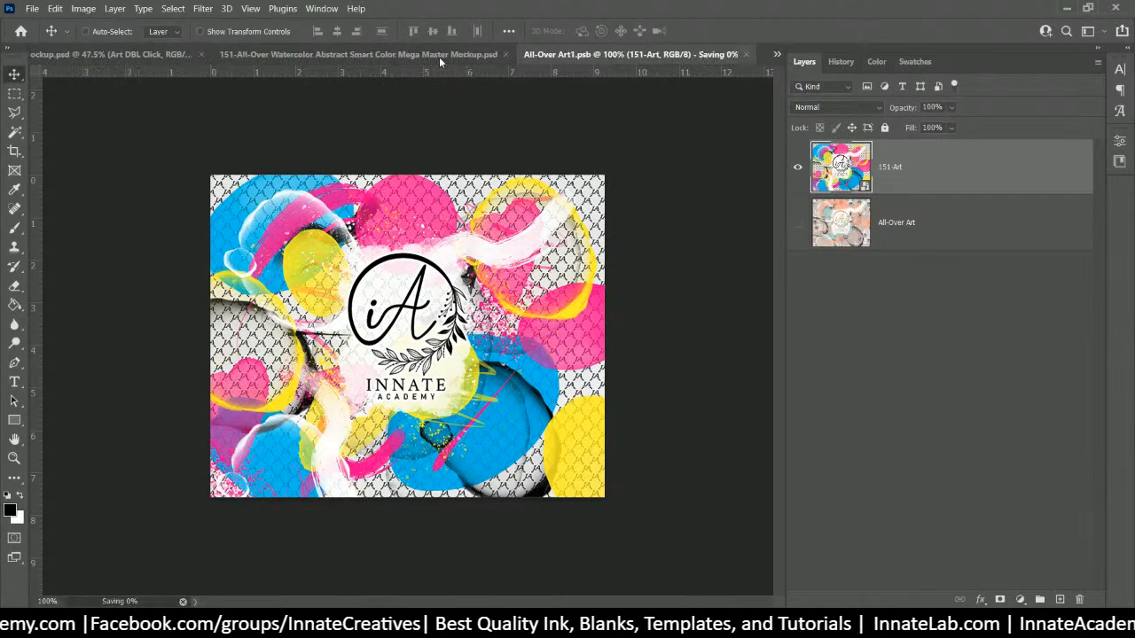
key(ctrl+w)
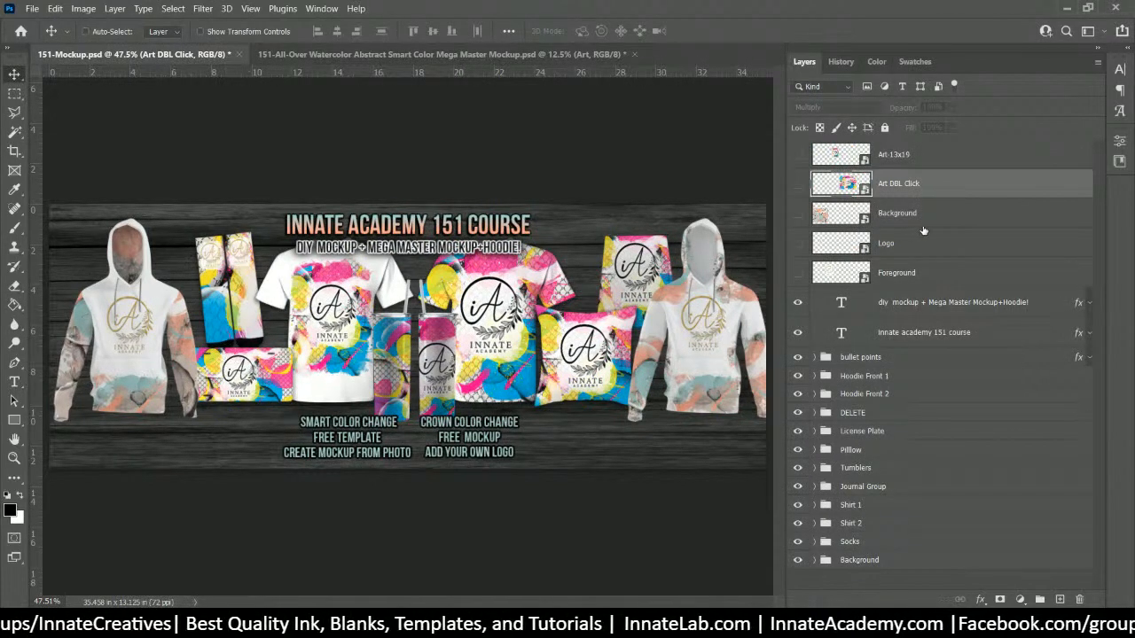
Step: Open the contents of the Background smart object in 151-Mockup.psd
click(911, 249)
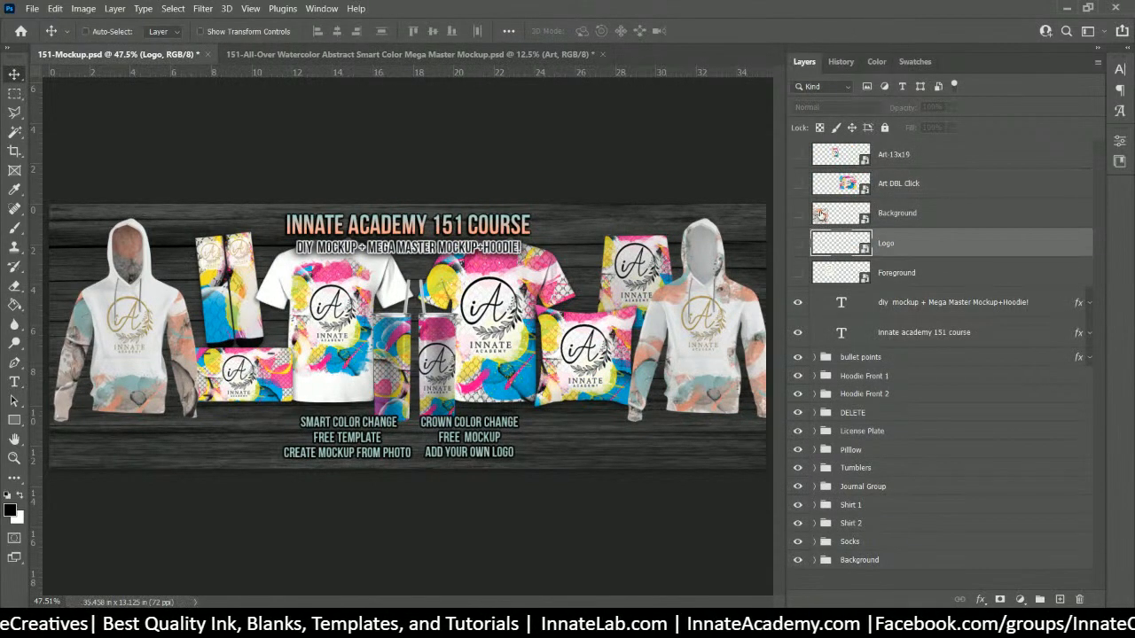
click(824, 214)
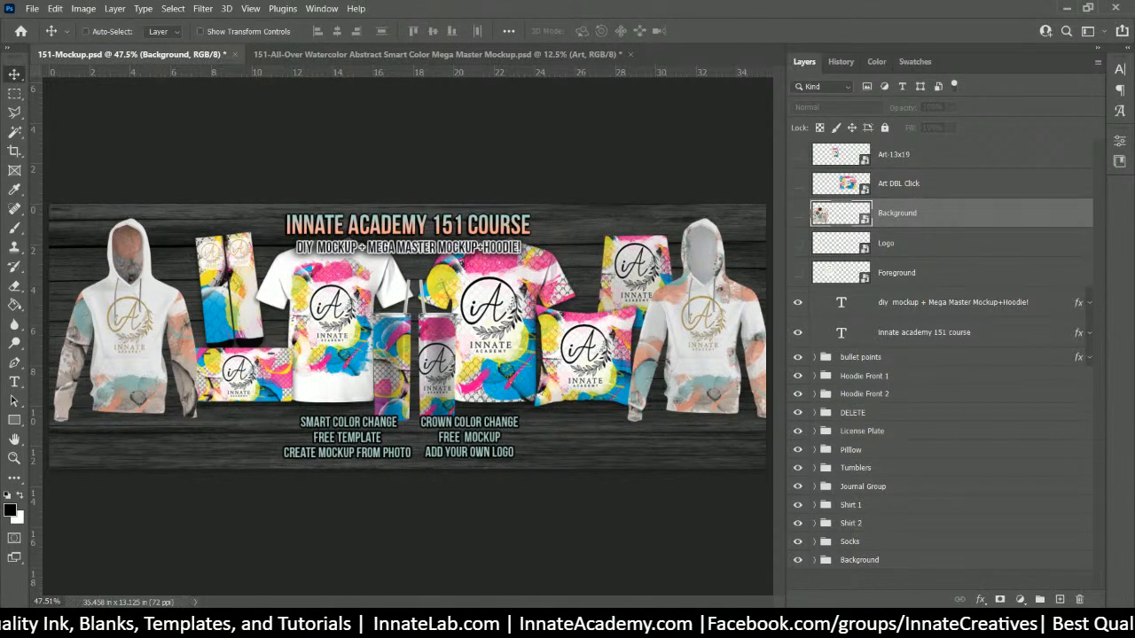
double_click(824, 214)
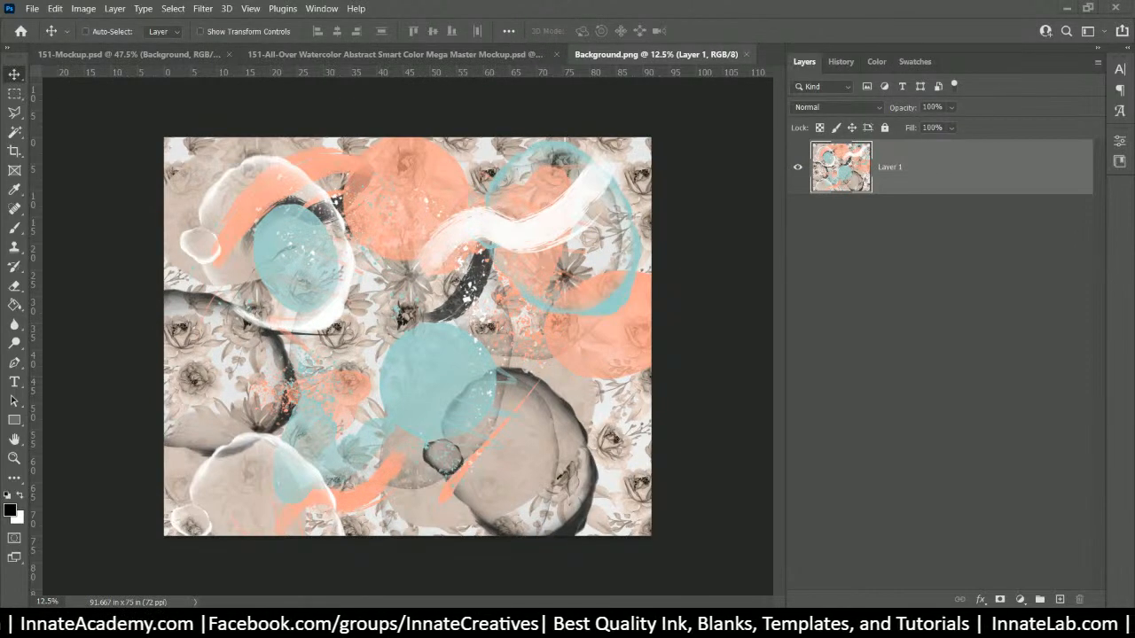
Step: Place 151-Background.png from folder 151 over the existing art in the Background document and hide Layer 1
key(alt+Tab)
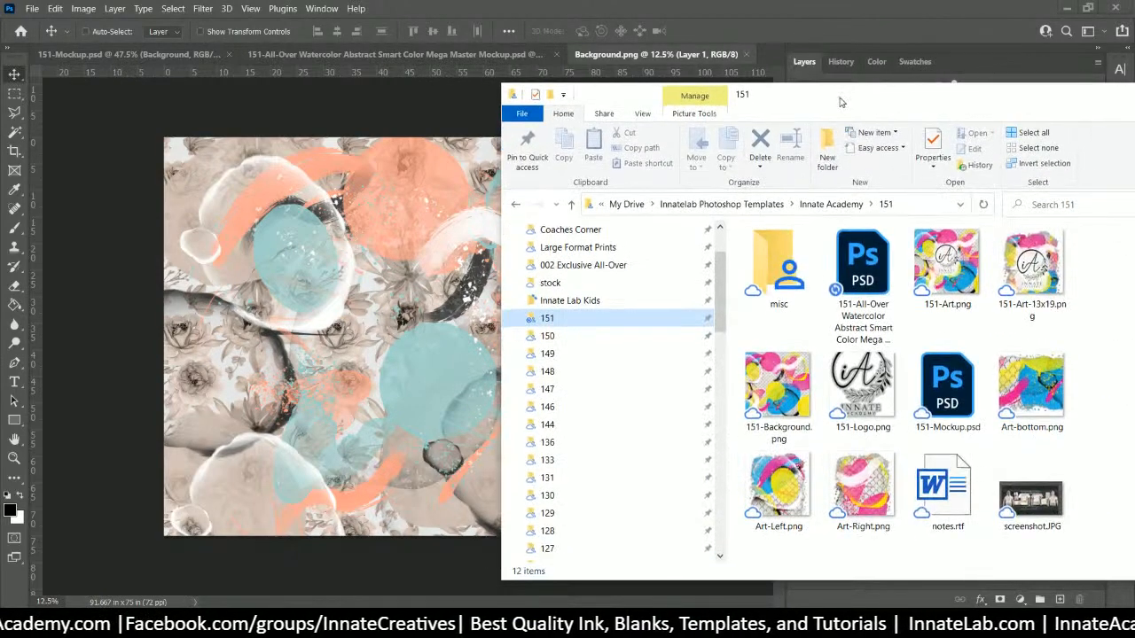
drag(777, 385, 321, 308)
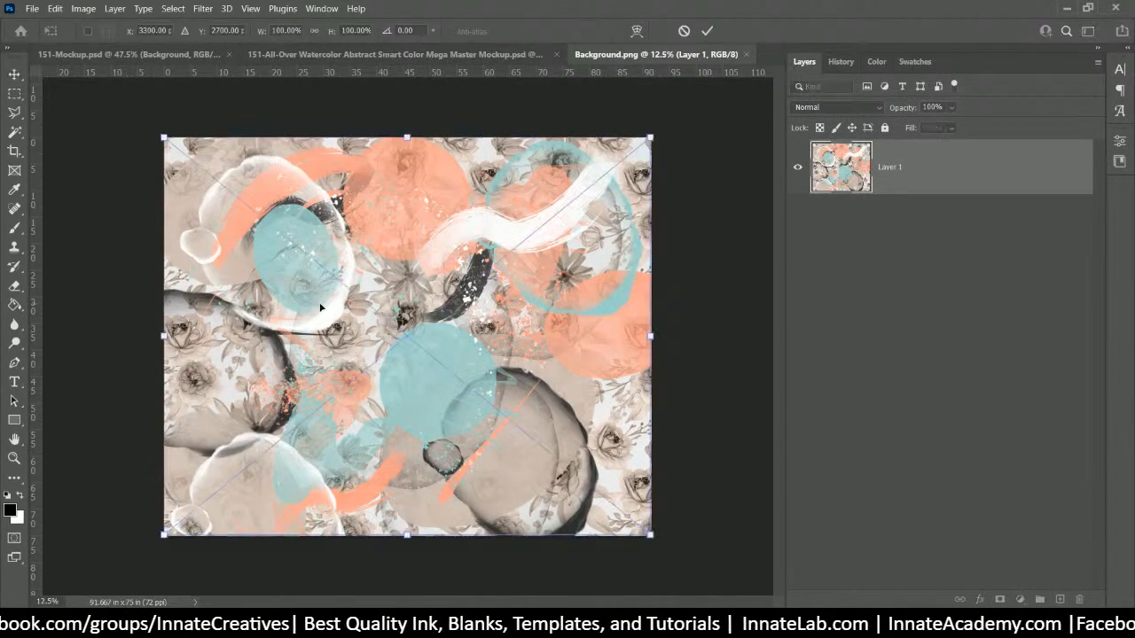
key(Return)
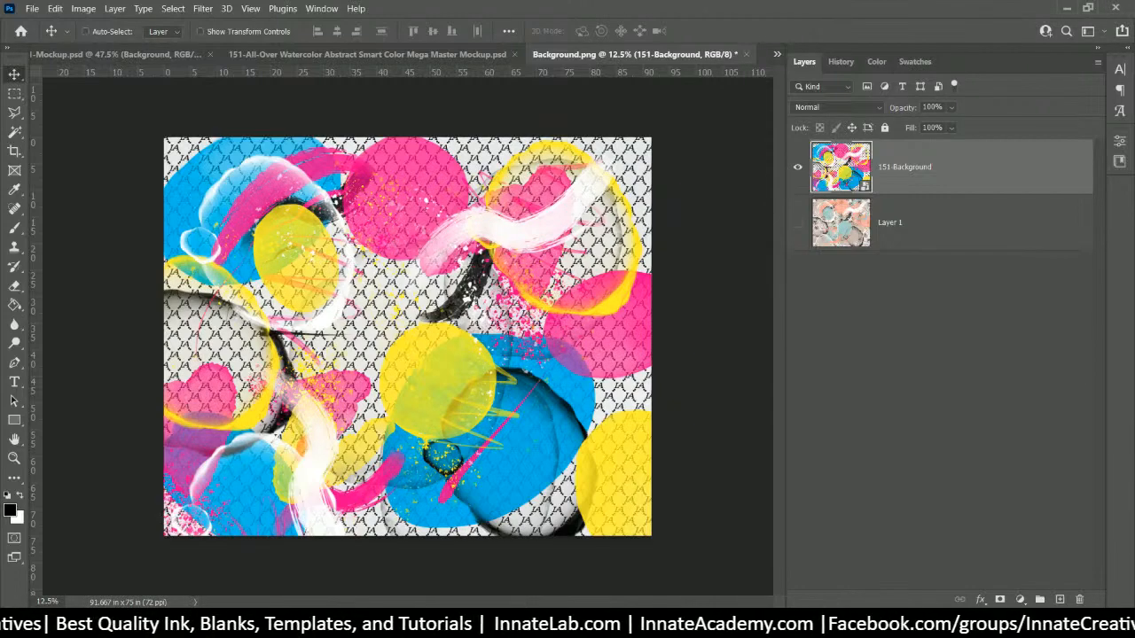
Step: Try to save the edited Background document as Background.psd, and discard its changes
key(ctrl+shift+s)
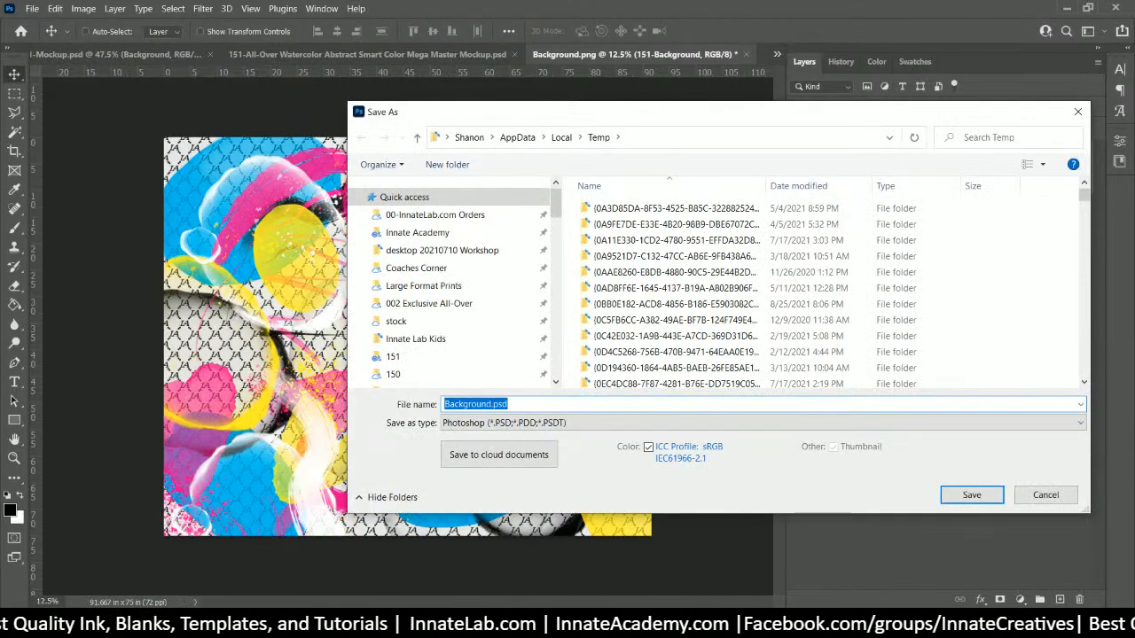
click(1046, 495)
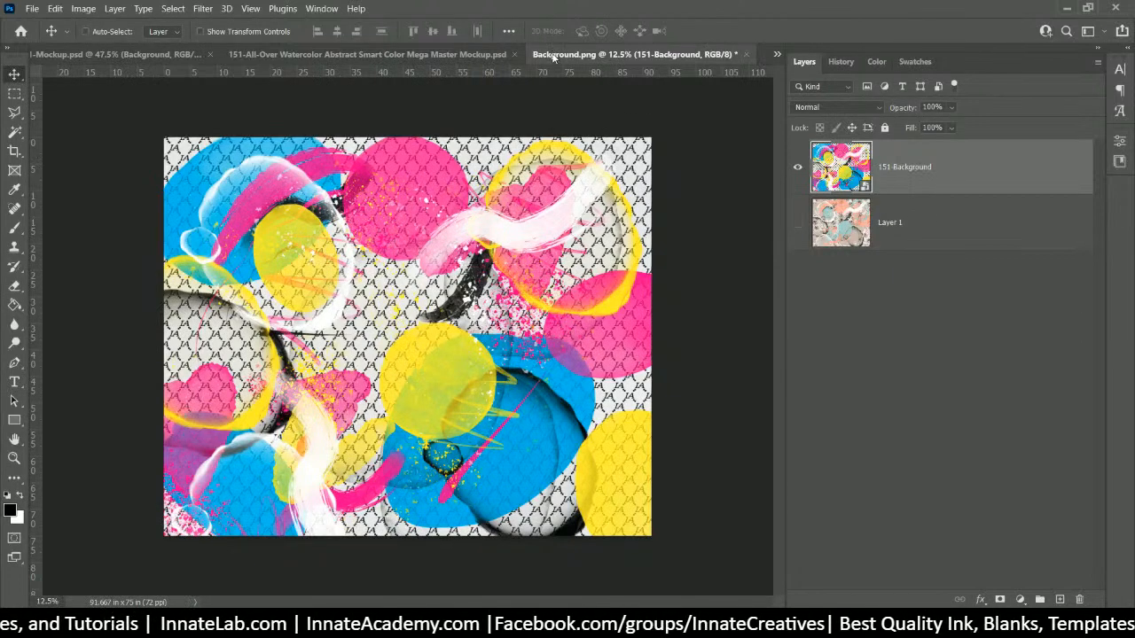
click(902, 236)
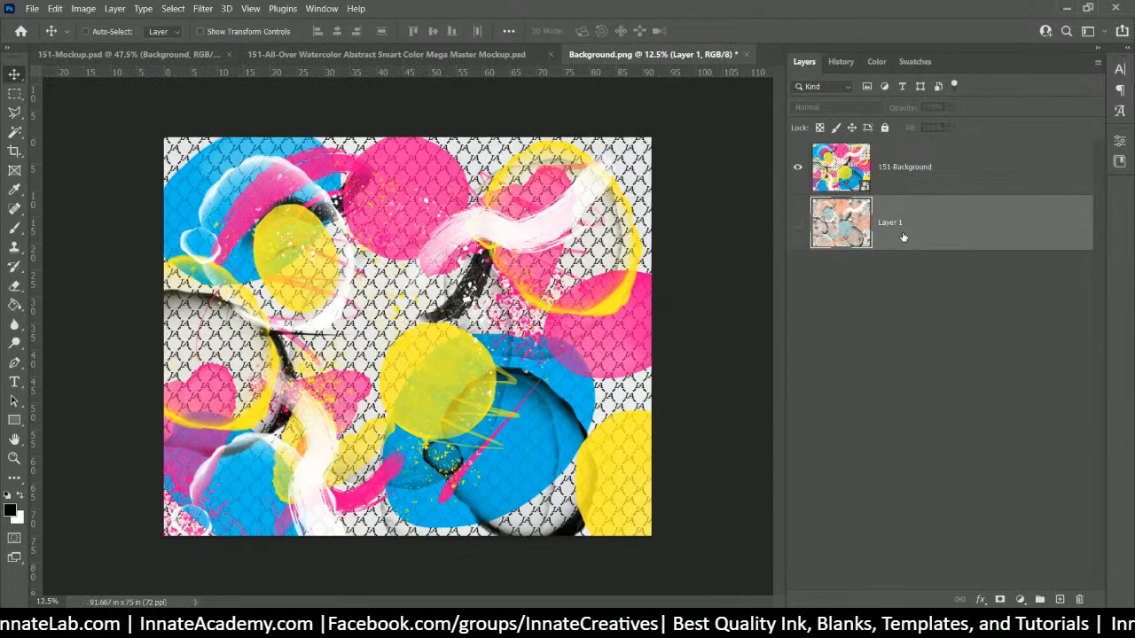
click(757, 54)
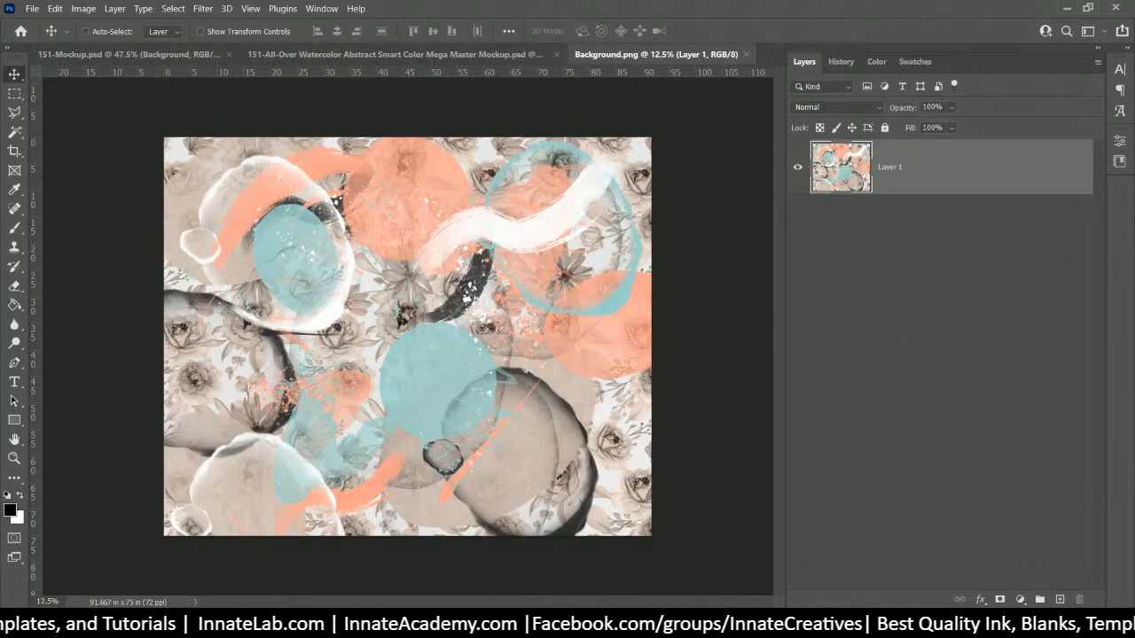
Step: Replace Layer 1 in Background.png with 151-Background.png from folder 151, then save and close the document
key(alt+Tab)
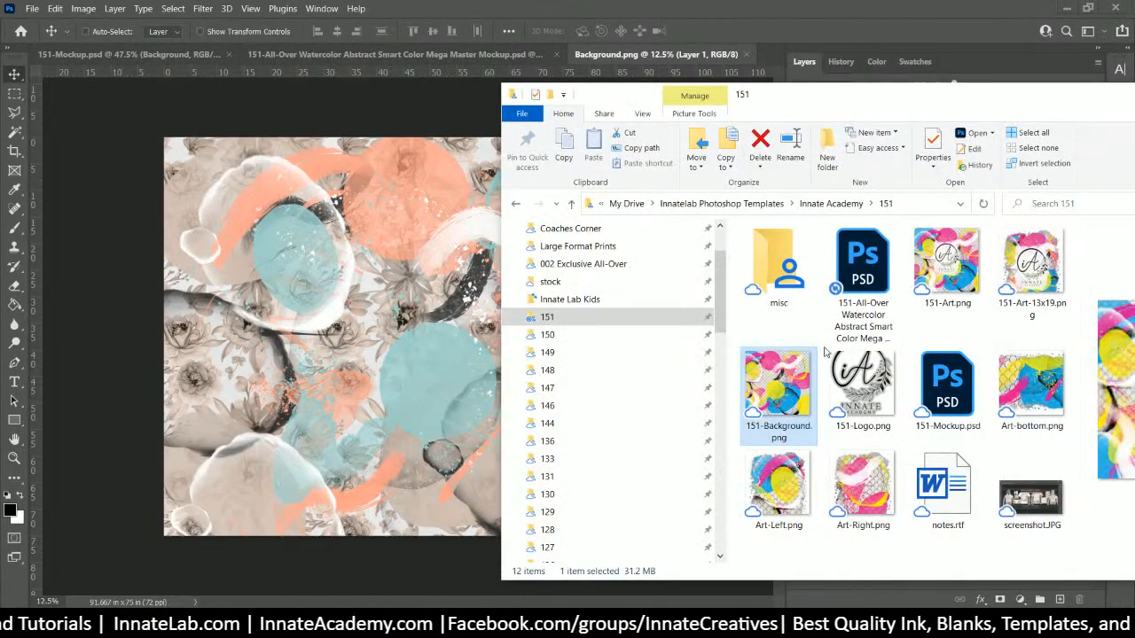
key(alt+Tab)
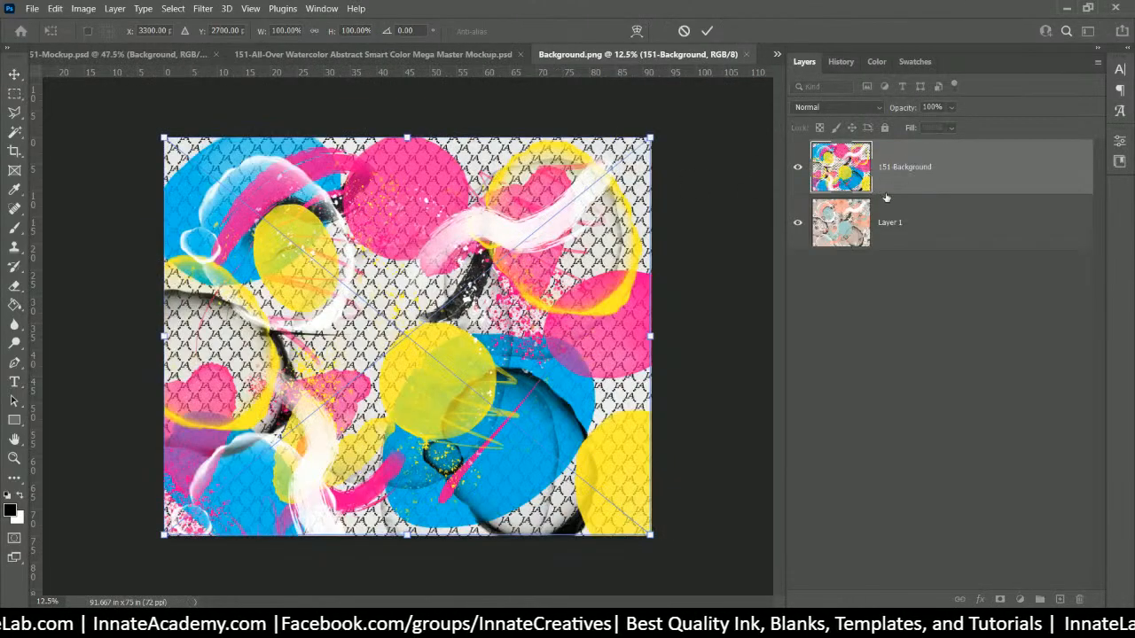
click(925, 229)
key(Delete)
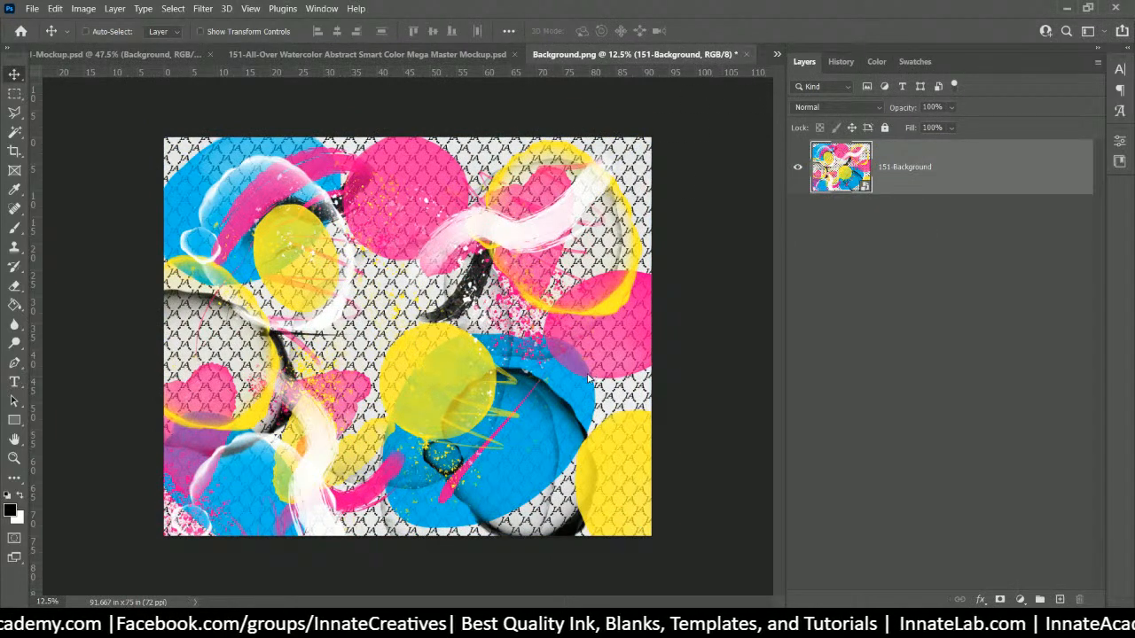
key(ctrl+w)
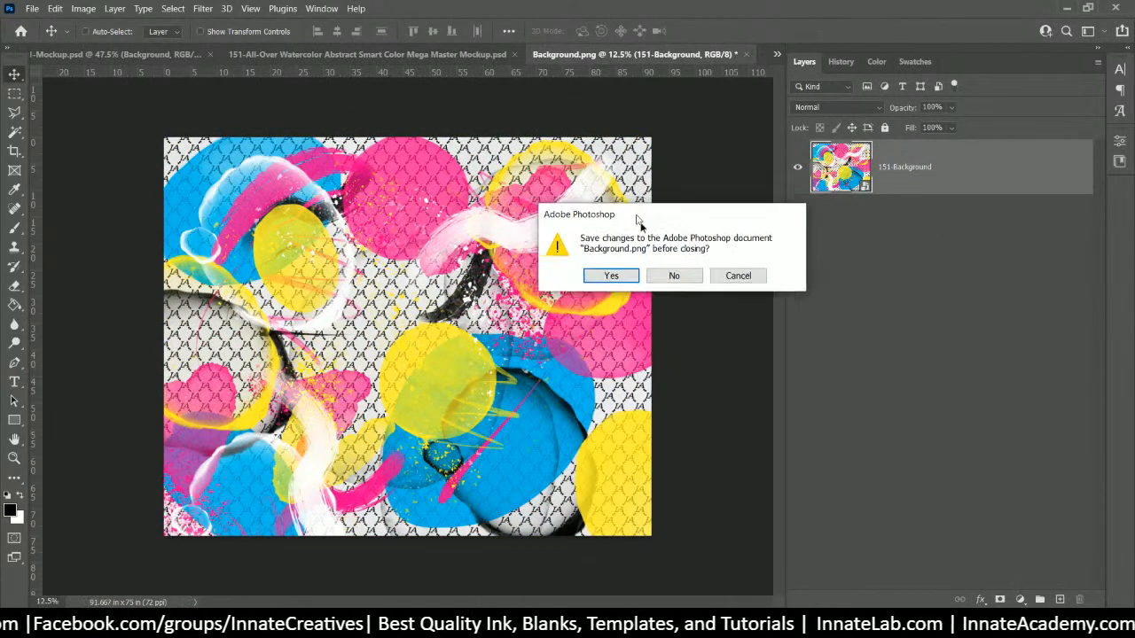
click(696, 344)
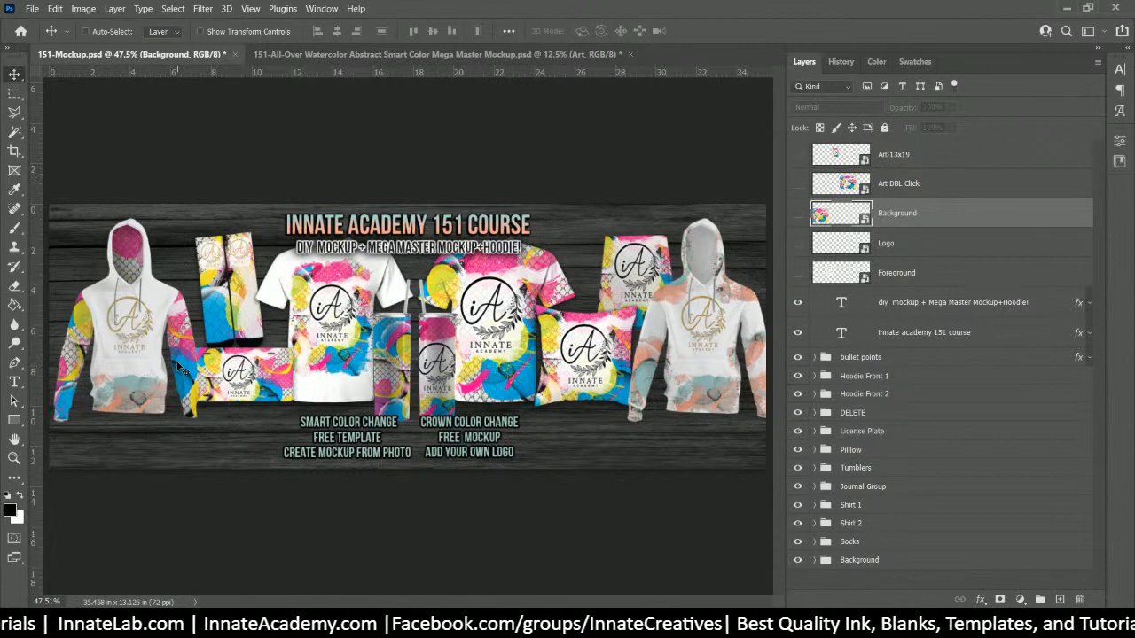
Step: Open the contents of the Logo smart object in 151-Mockup.psd and place 151-Logo.png over the gold logo
click(826, 250)
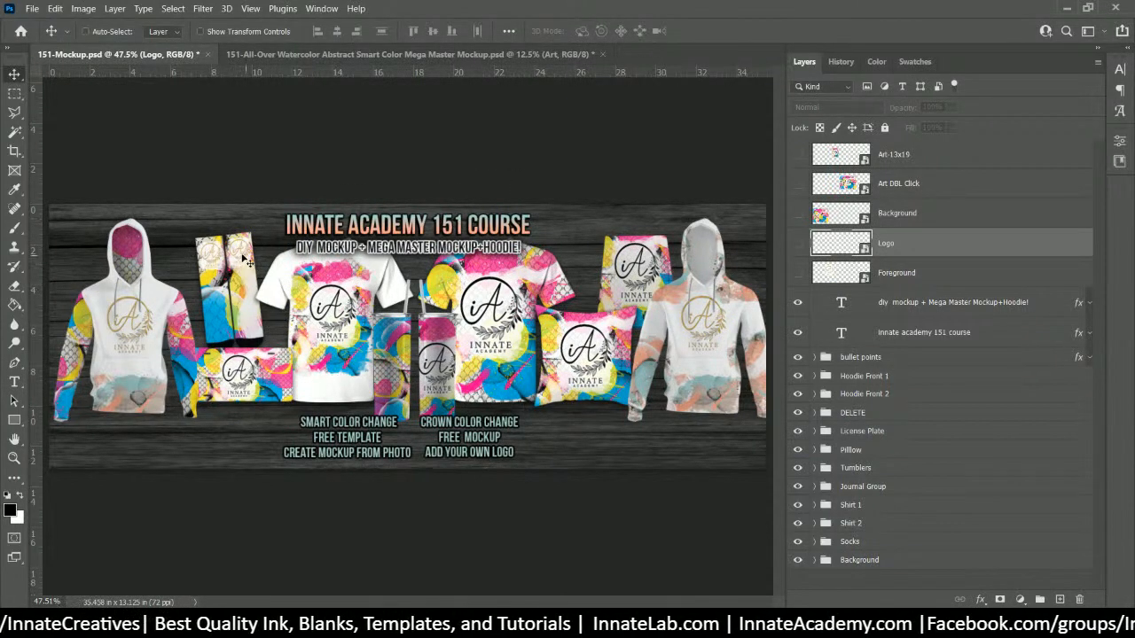
double_click(840, 243)
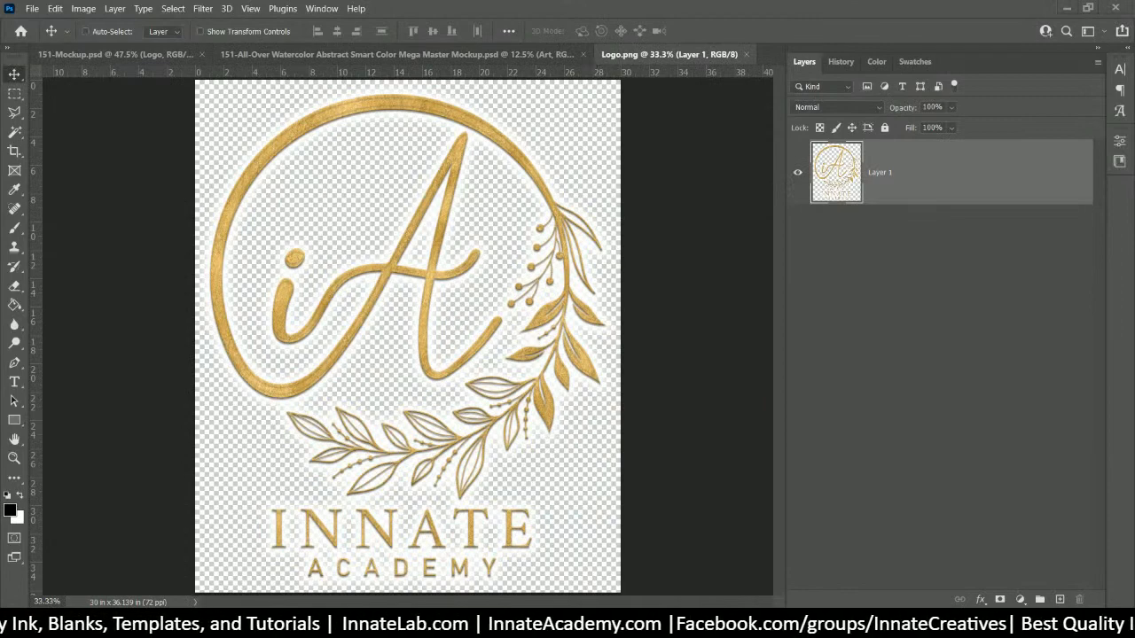
key(alt+Tab)
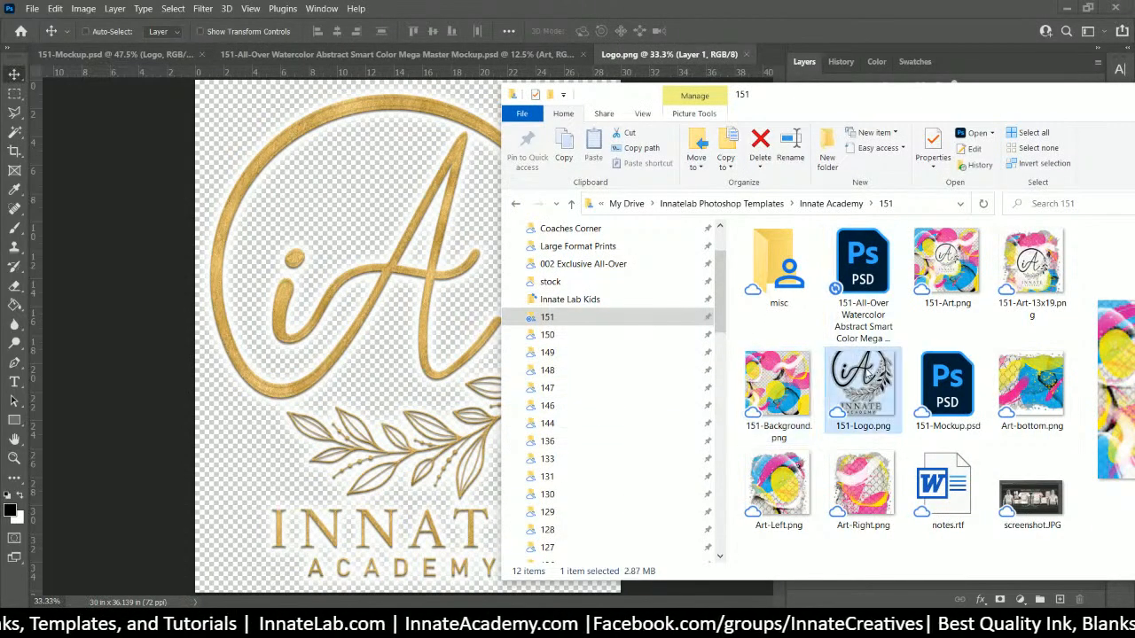
drag(864, 372, 337, 274)
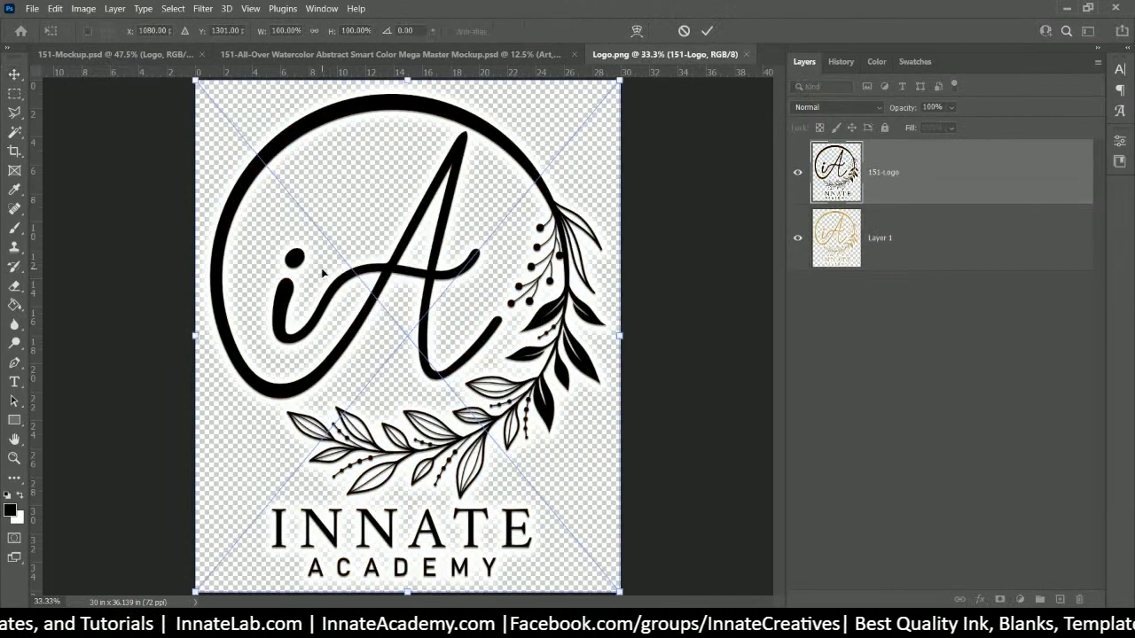
Step: Delete the old gold logo's Layer 1, then save and close Logo.png to update the mockups
click(898, 239)
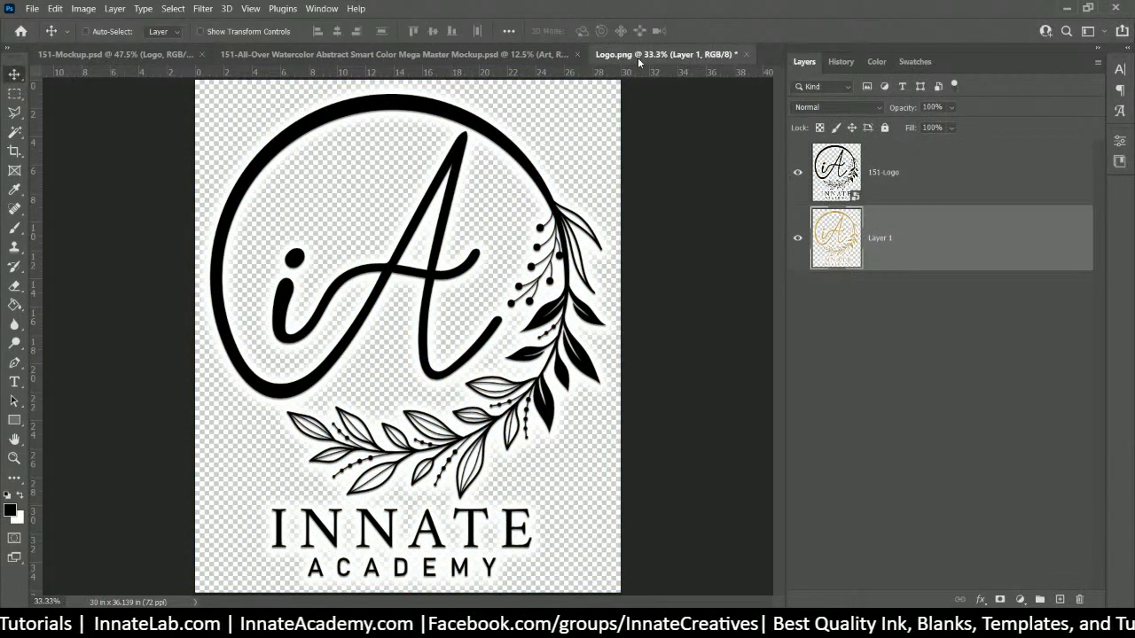
key(Delete)
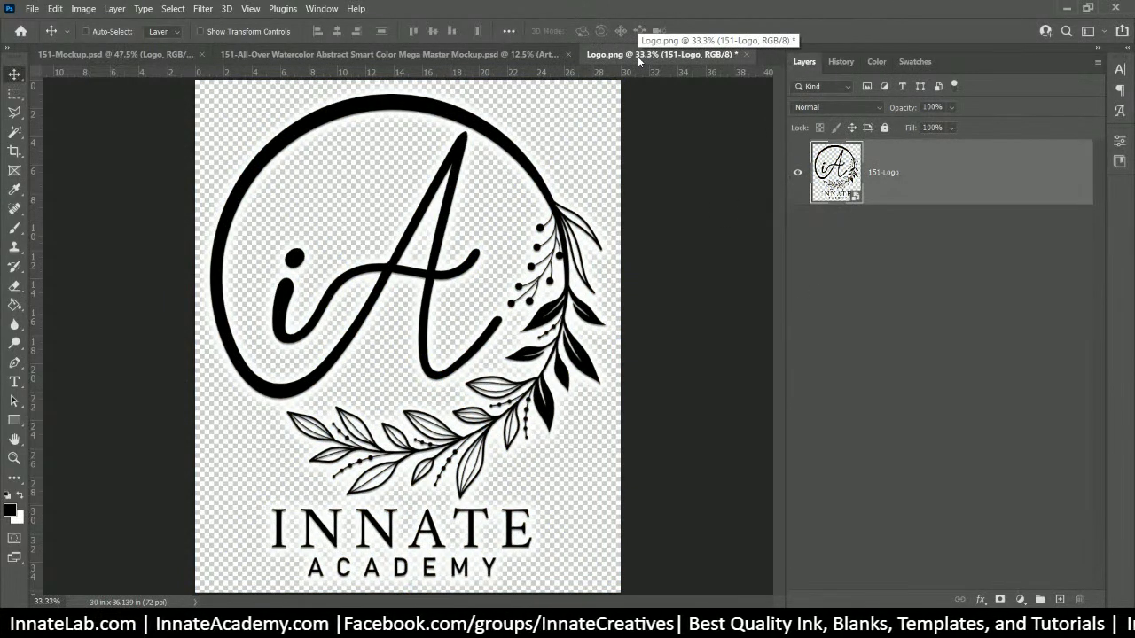
click(745, 54)
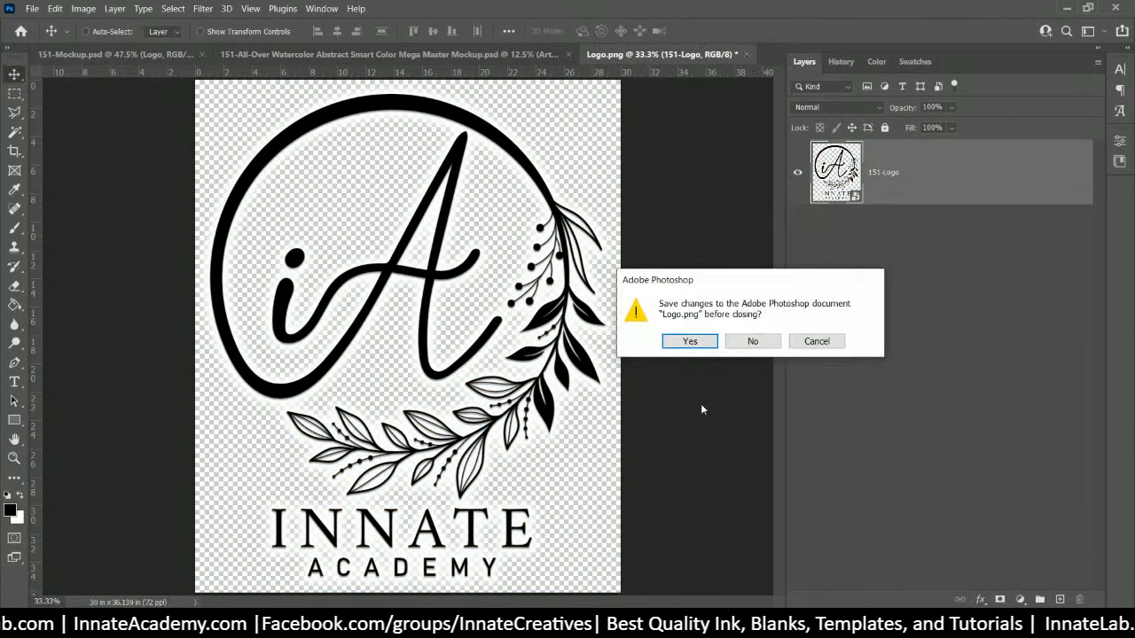
click(691, 341)
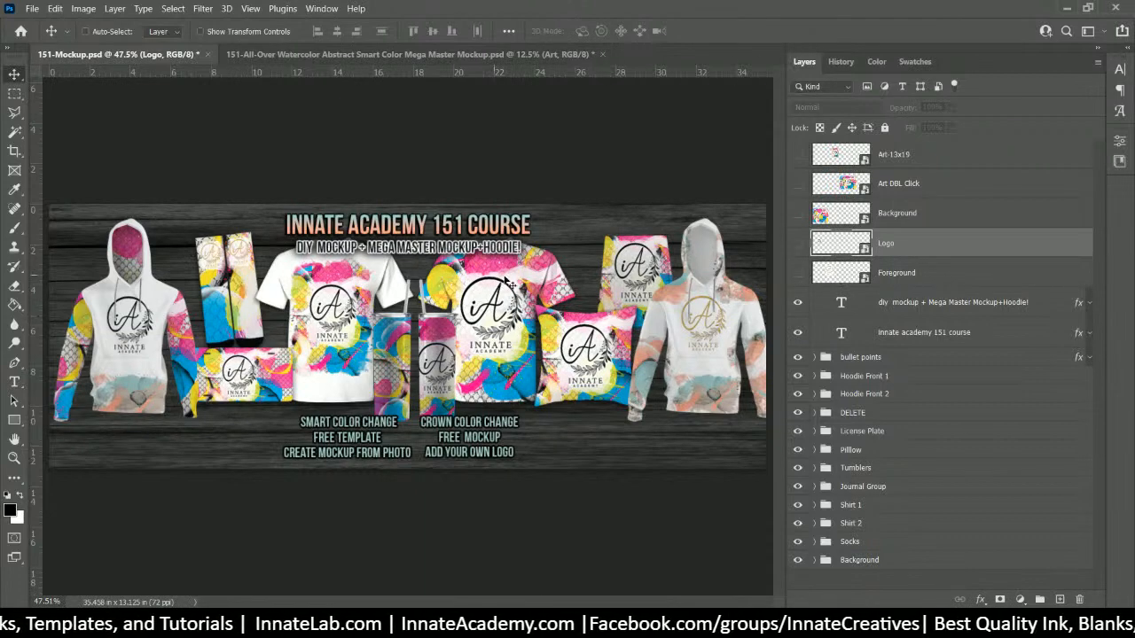
Step: Open the contents of the Foreground smart object in 151-Mockup.psd and delete the hidden yellow bear layer
click(831, 278)
double_click(831, 275)
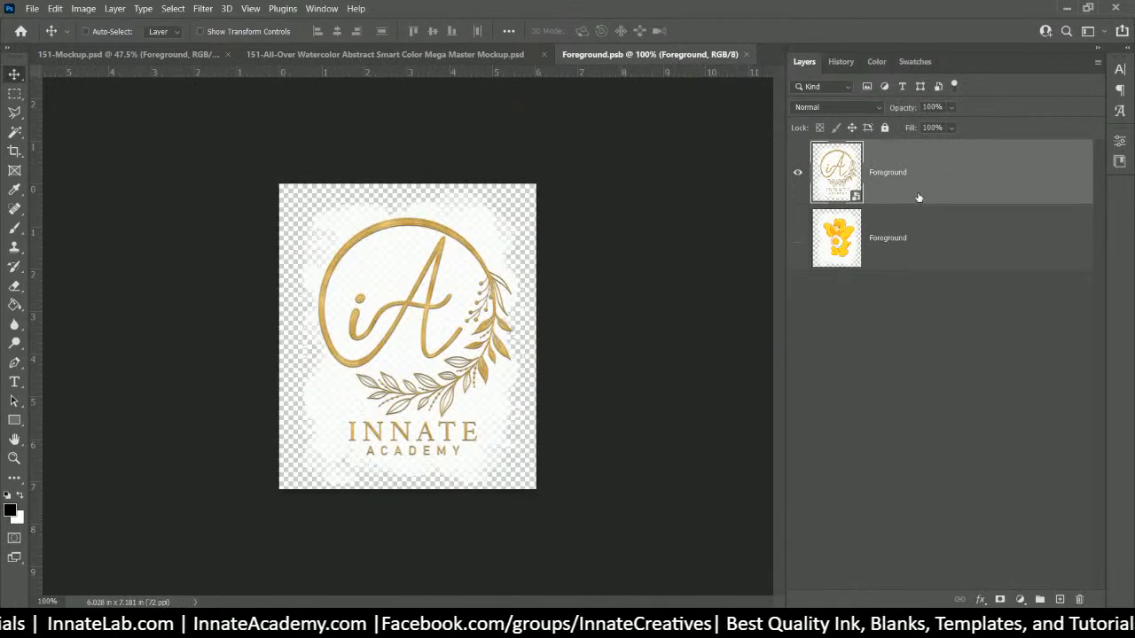
click(934, 246)
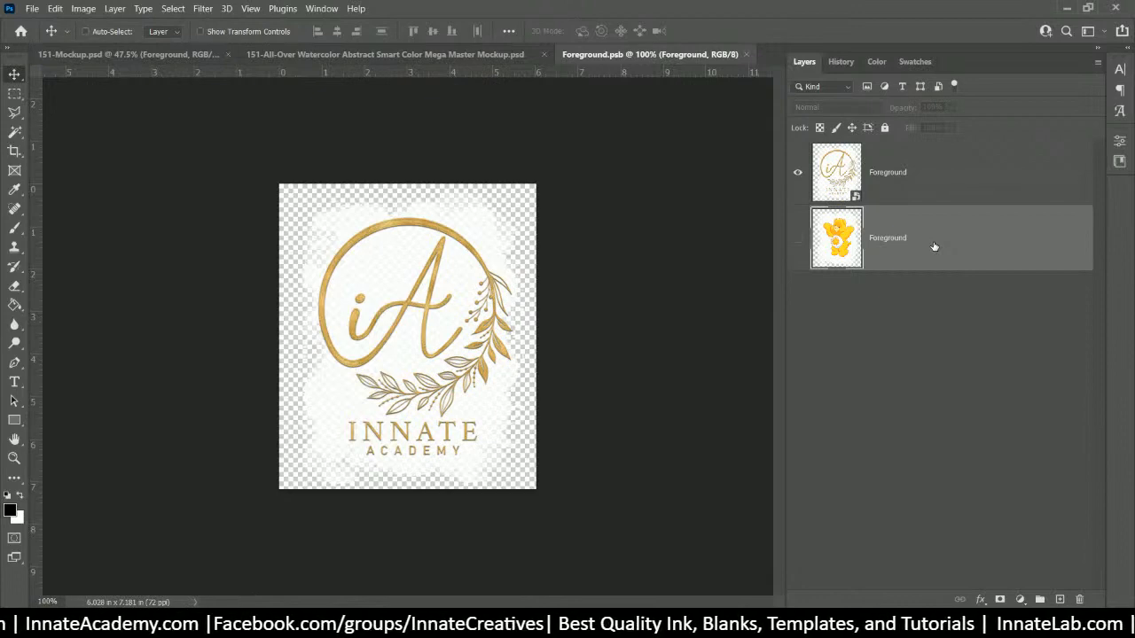
key(Delete)
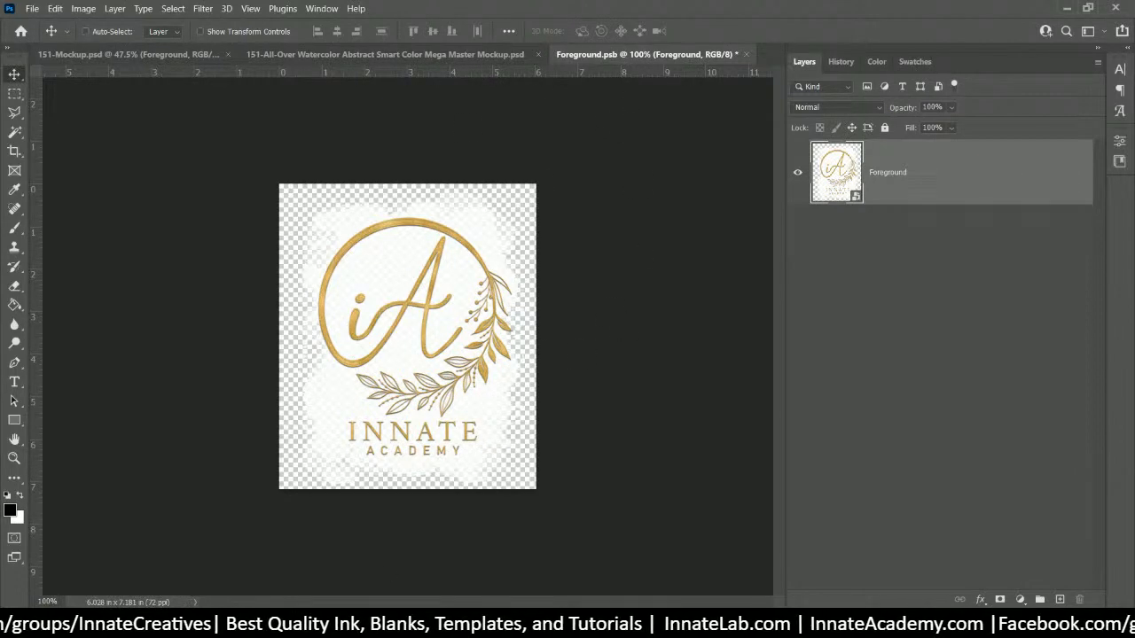
Step: Look through folders 151 and 150 in File Explorer for foreground artwork
key(alt+Tab)
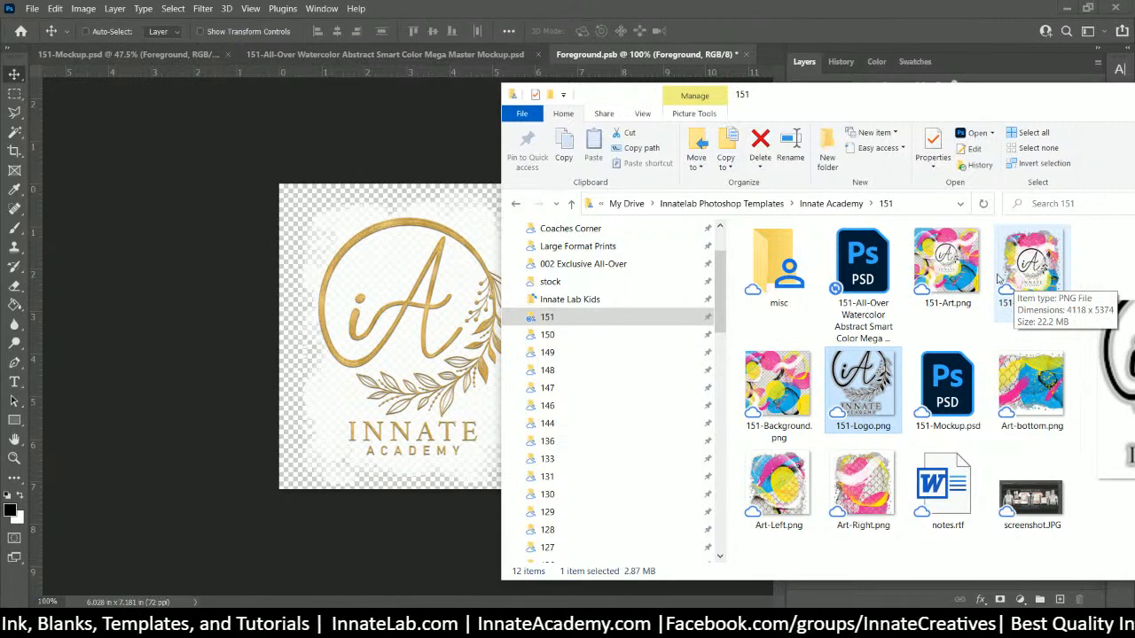
click(830, 204)
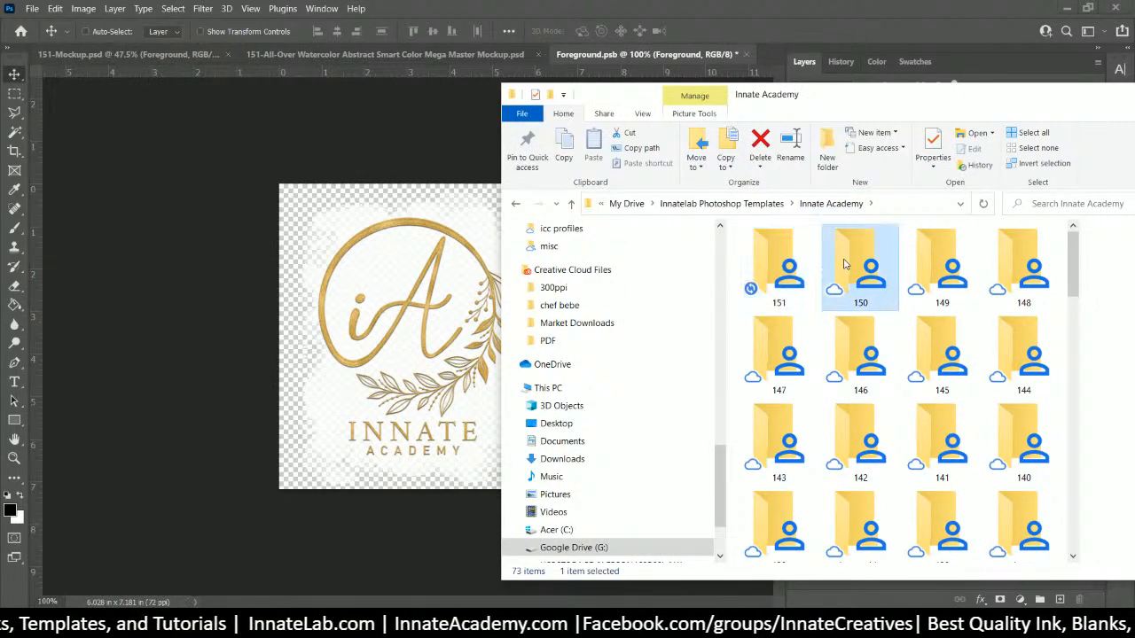
double_click(855, 270)
scroll(839, 345, down, 3)
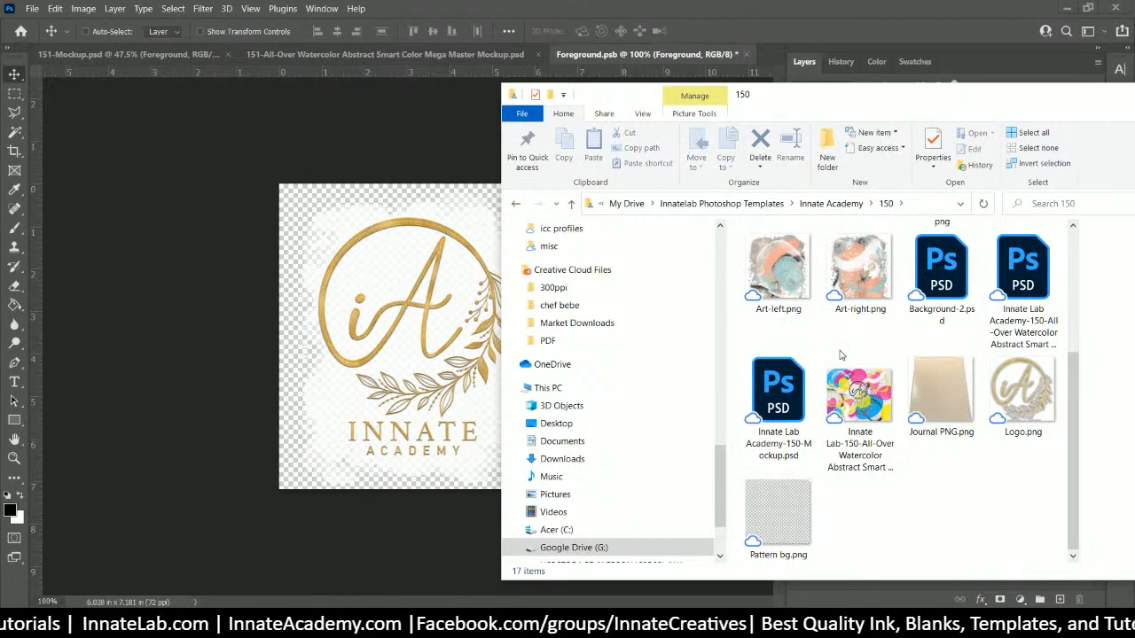
scroll(841, 356, up, 3)
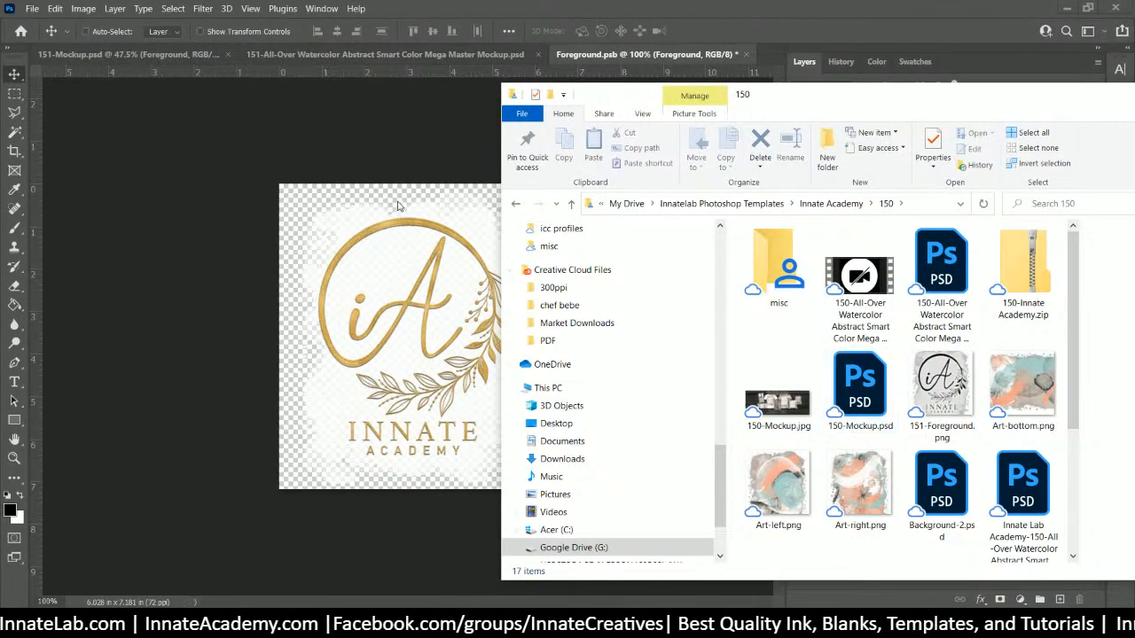
click(380, 144)
Step: Quick-export the Foreground group of the 151-All-Over Watercolor master mockup to folder 151 as 151-Foreground.png
click(443, 56)
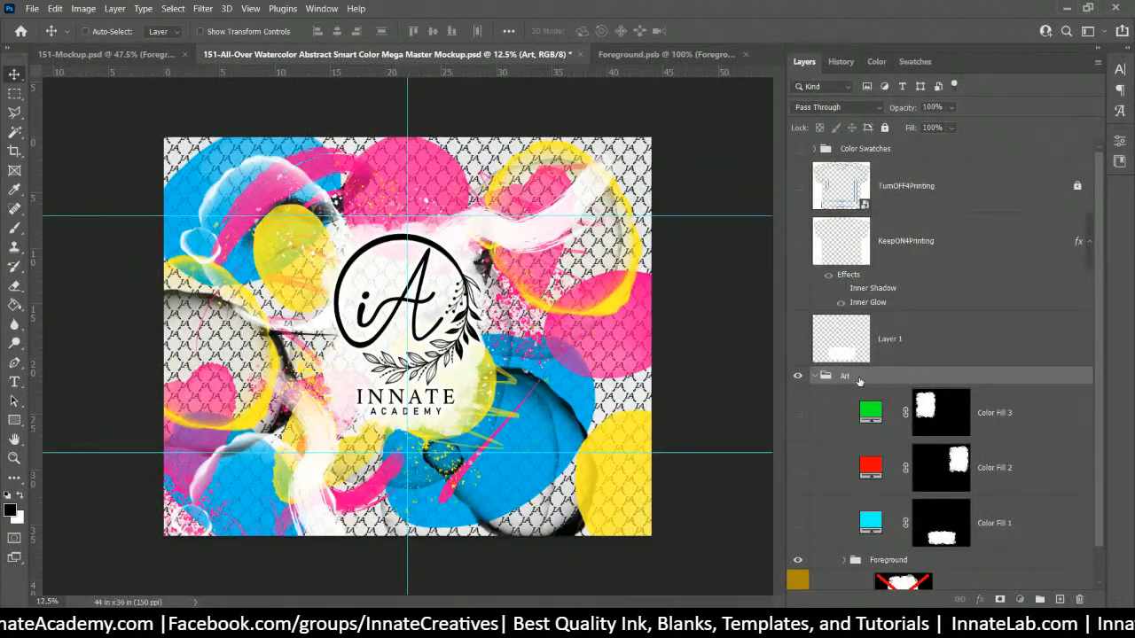
click(813, 377)
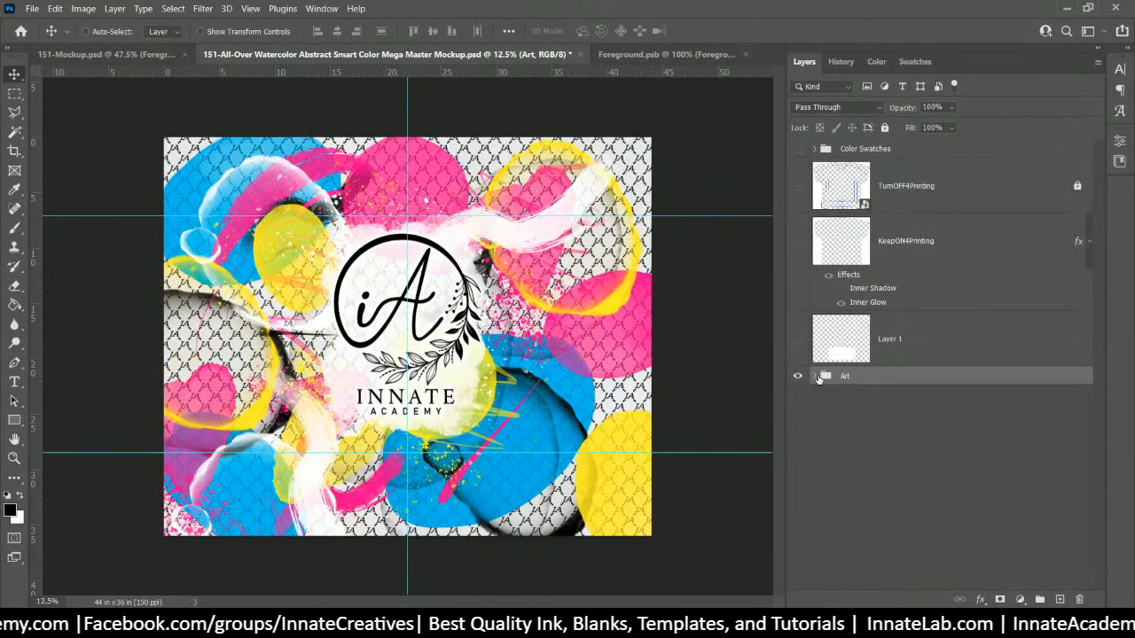
click(814, 376)
scroll(855, 417, down, 1)
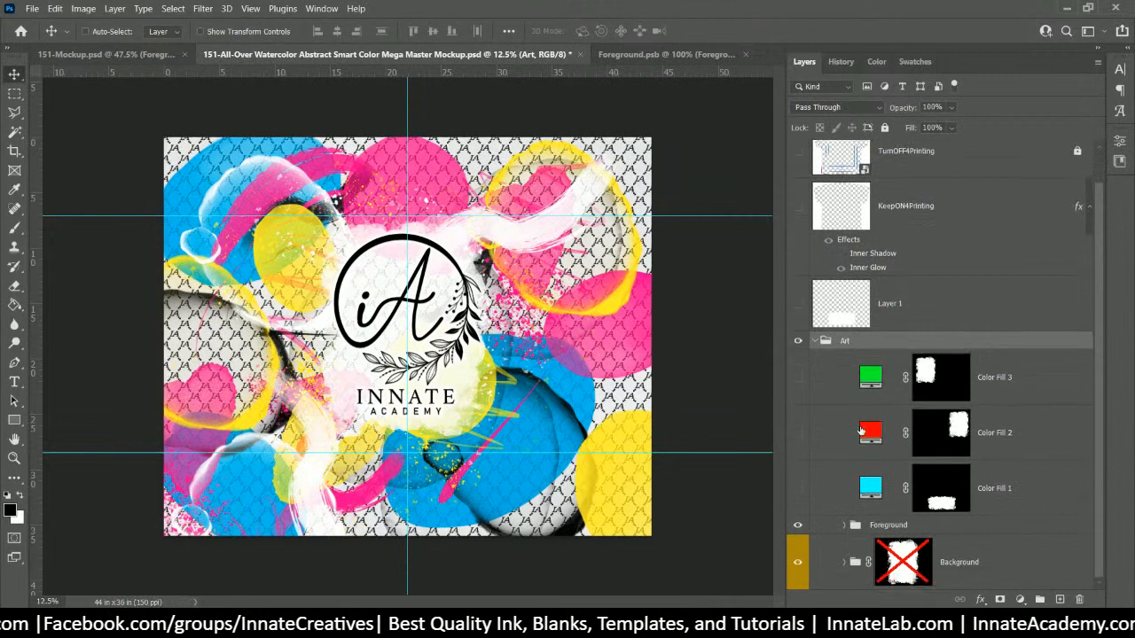
click(900, 530)
right_click(897, 527)
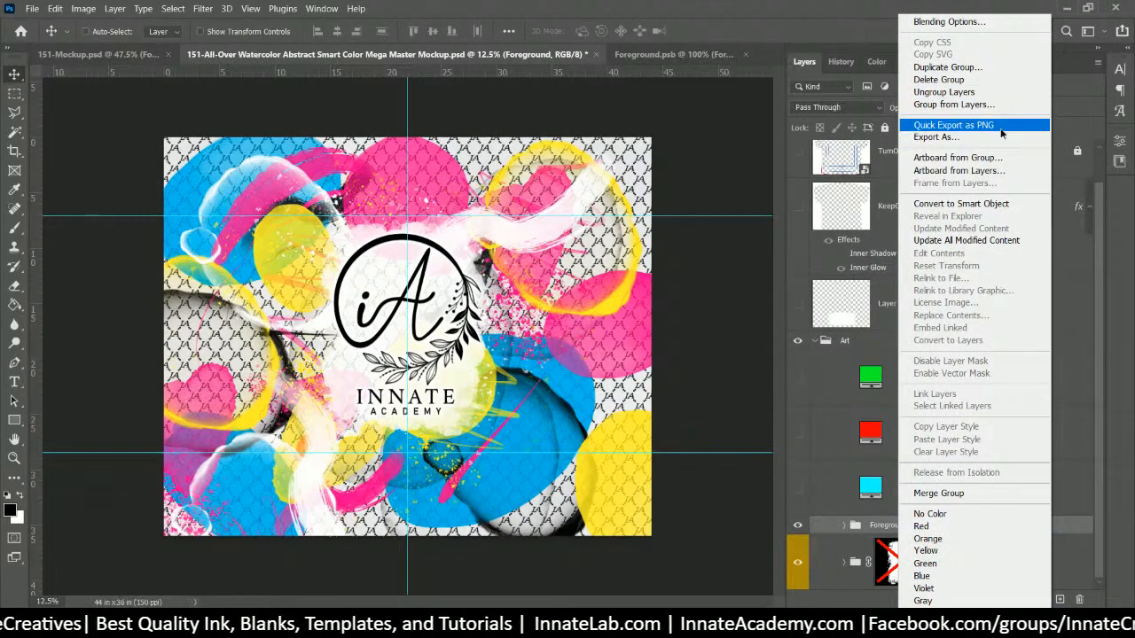
click(967, 125)
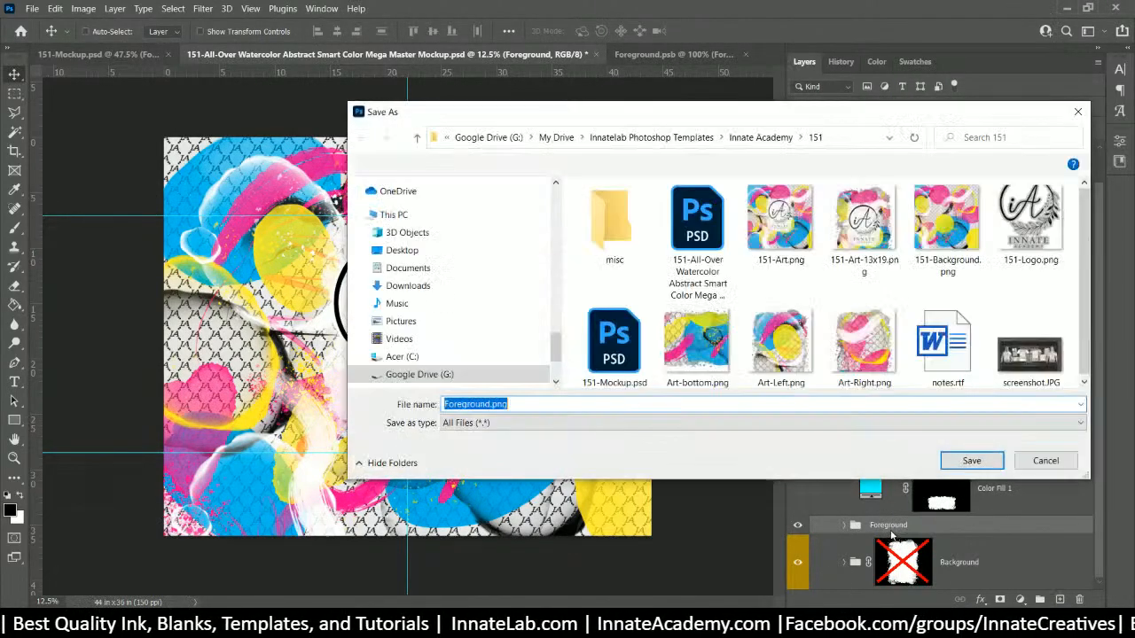
click(446, 403)
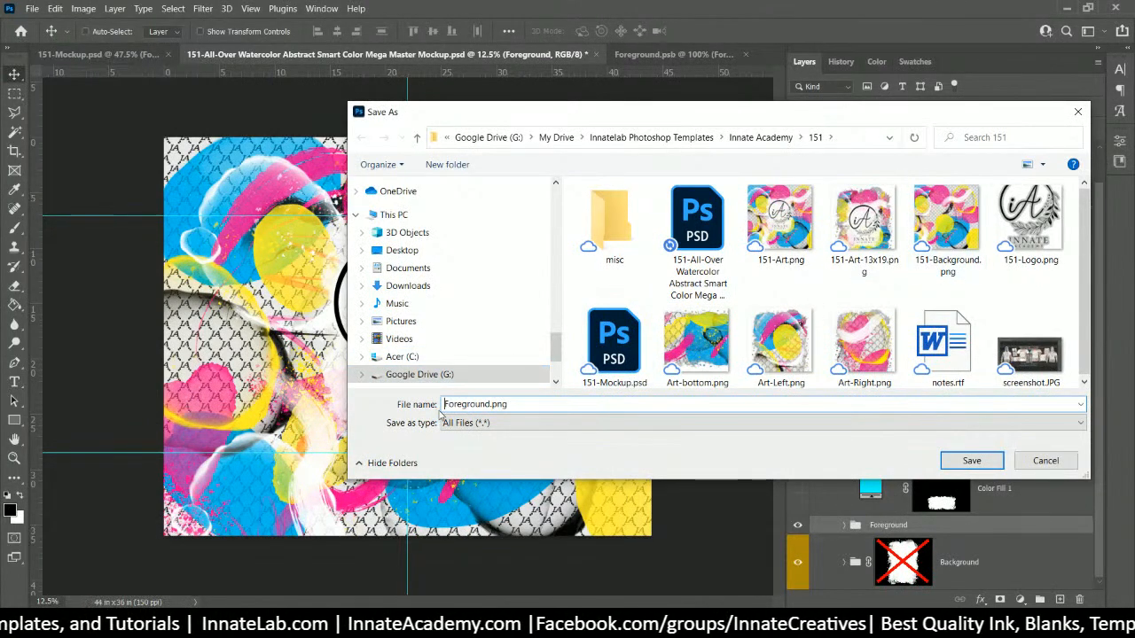
text(151)
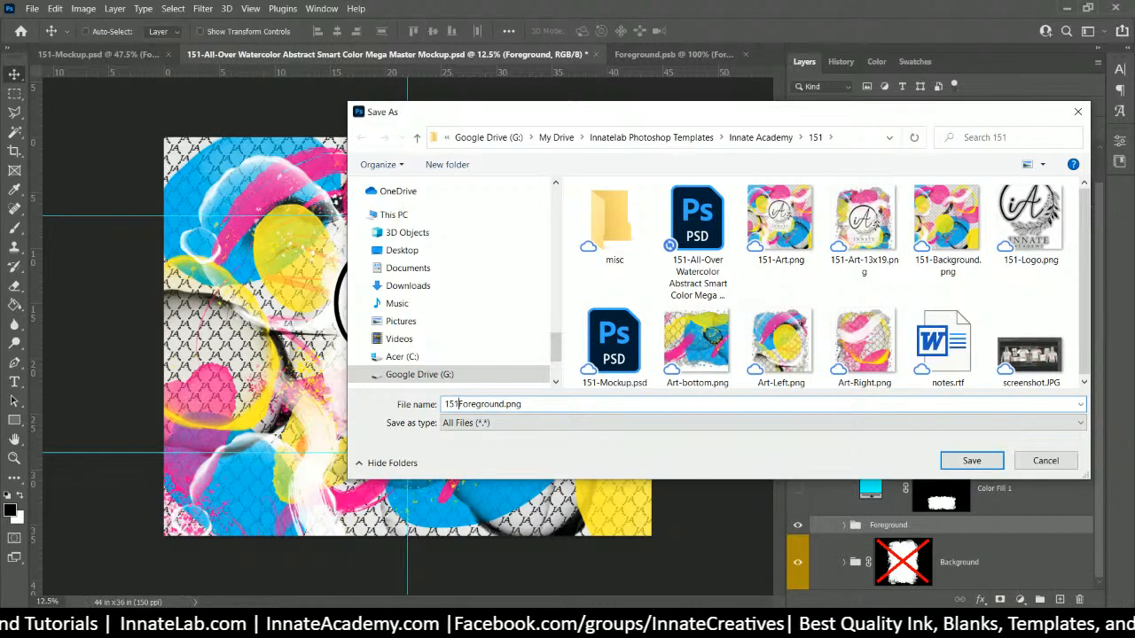
text(-)
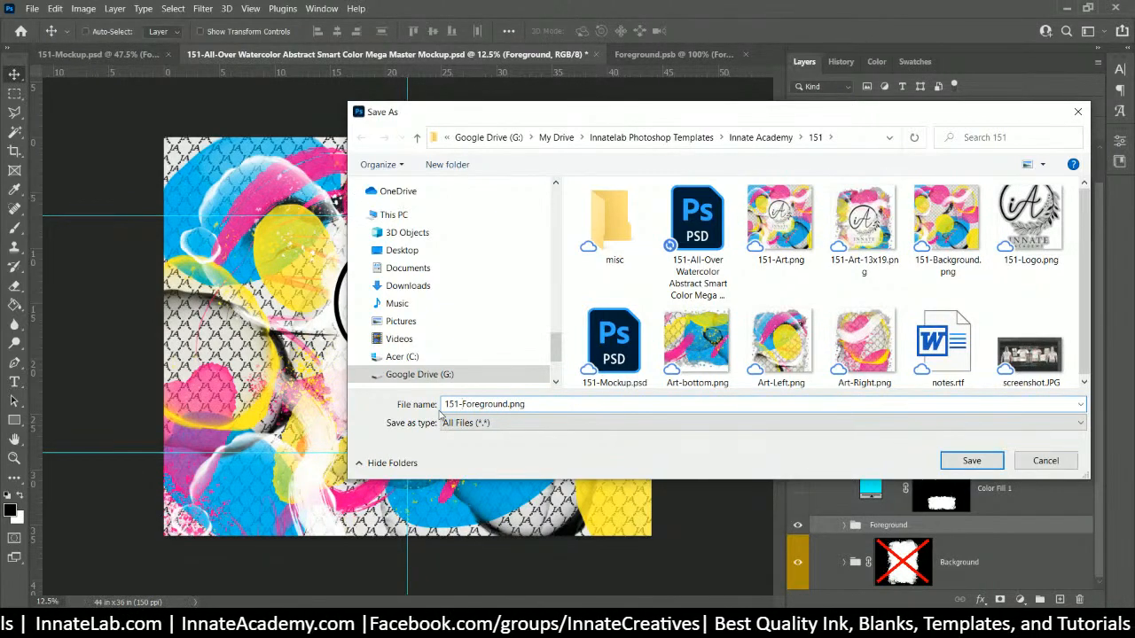
click(951, 461)
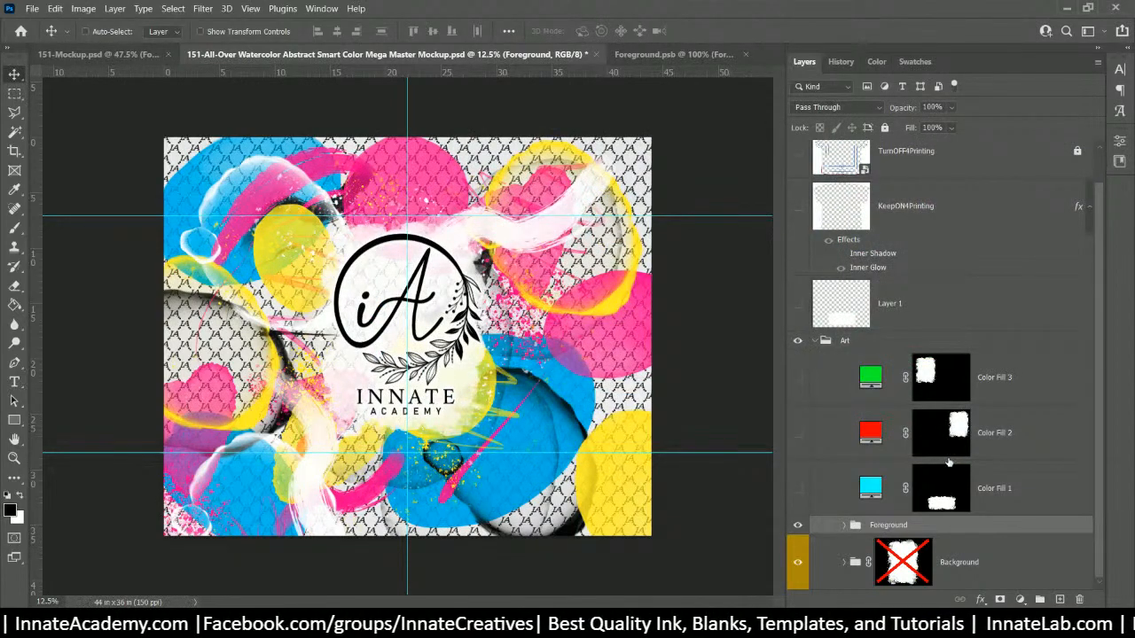
Step: Place 151-Foreground.png from the Innate Academy folder 151 into Foreground.psb above the gold Foreground layer
click(632, 54)
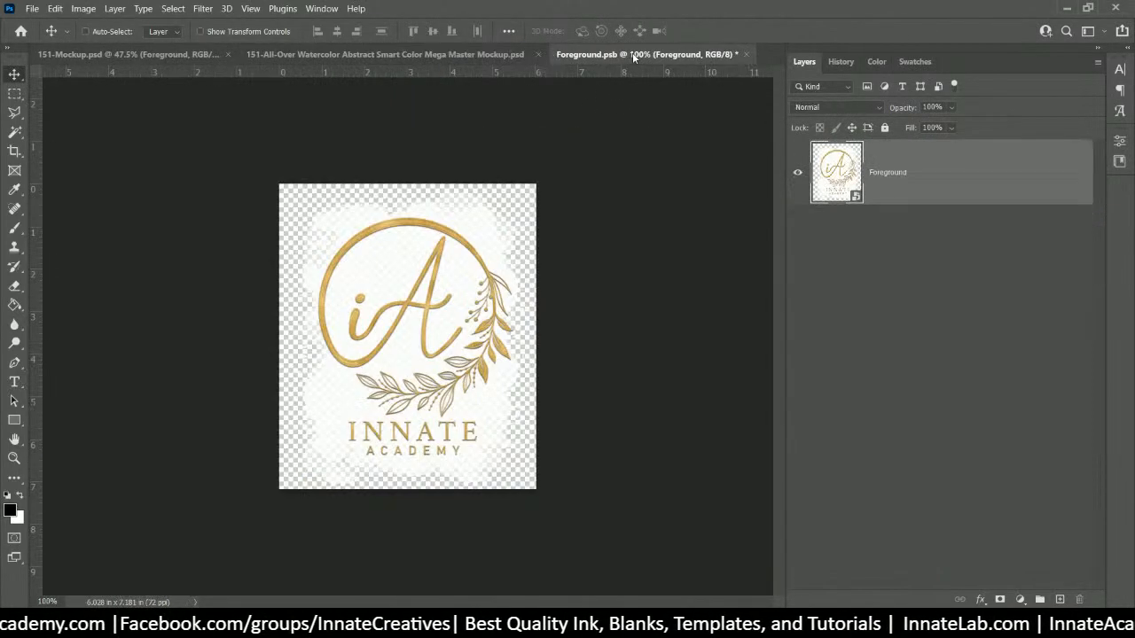
mouse_move(491, 624)
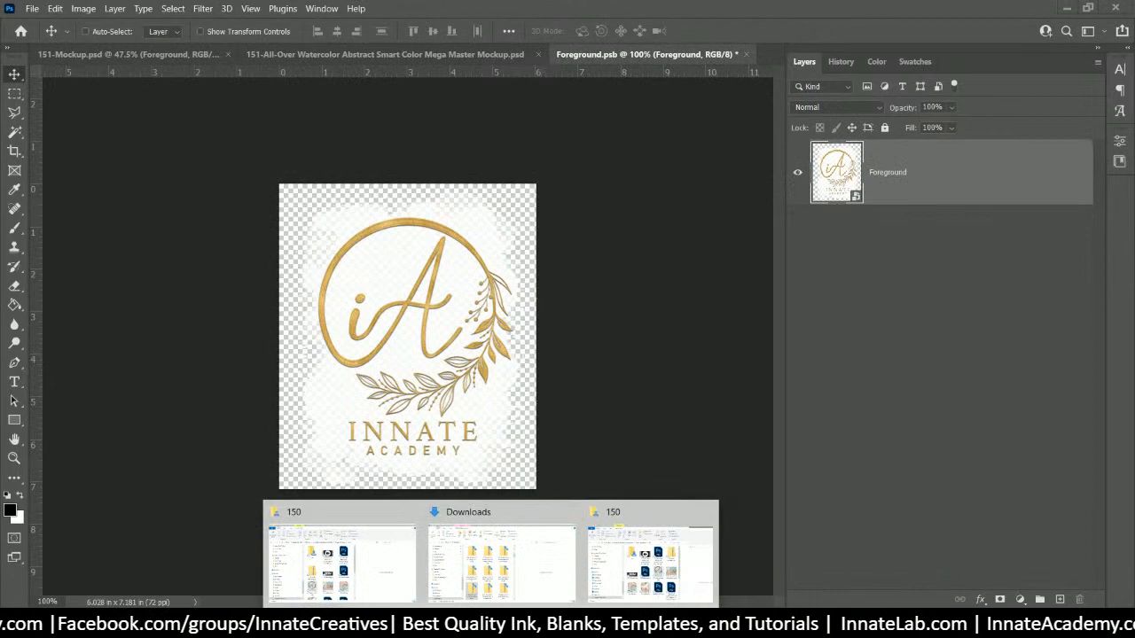
click(634, 524)
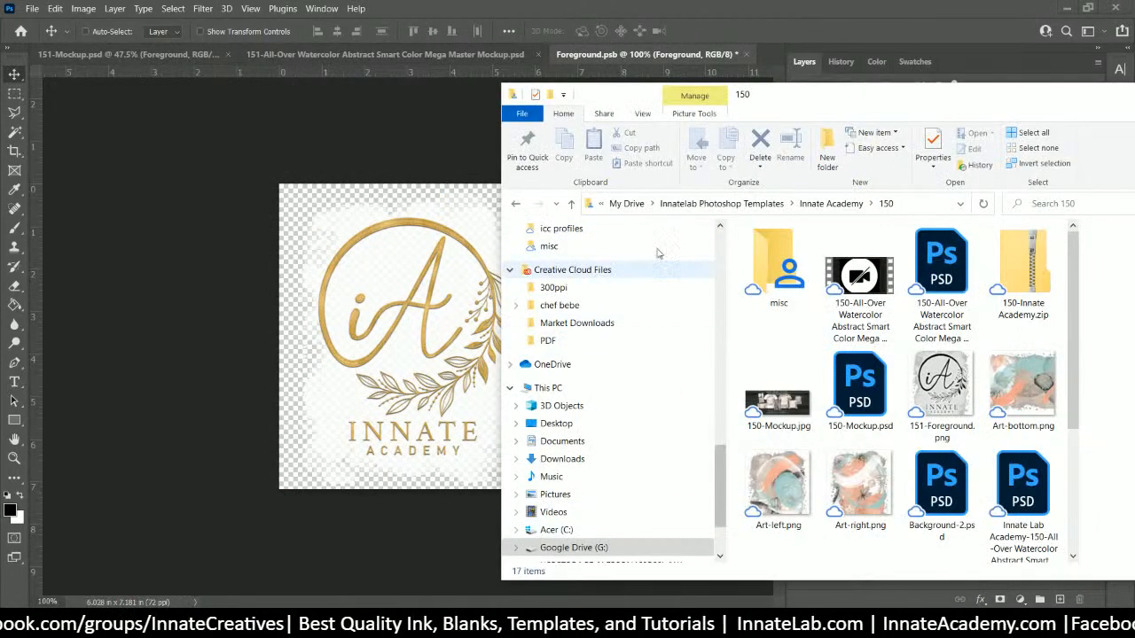
click(571, 203)
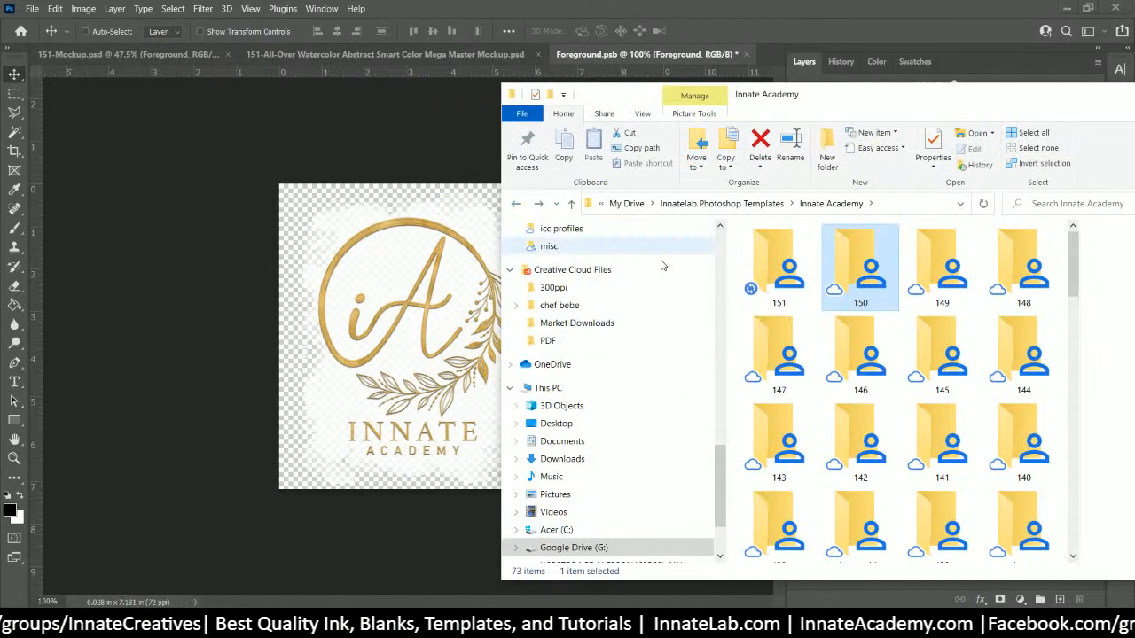
double_click(764, 279)
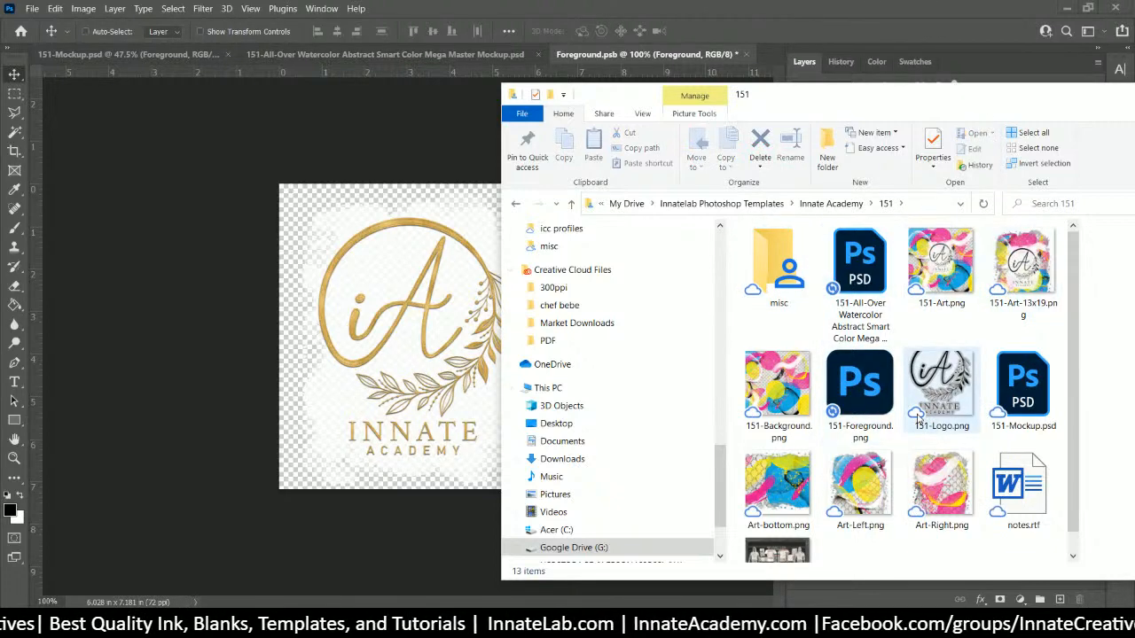
click(856, 388)
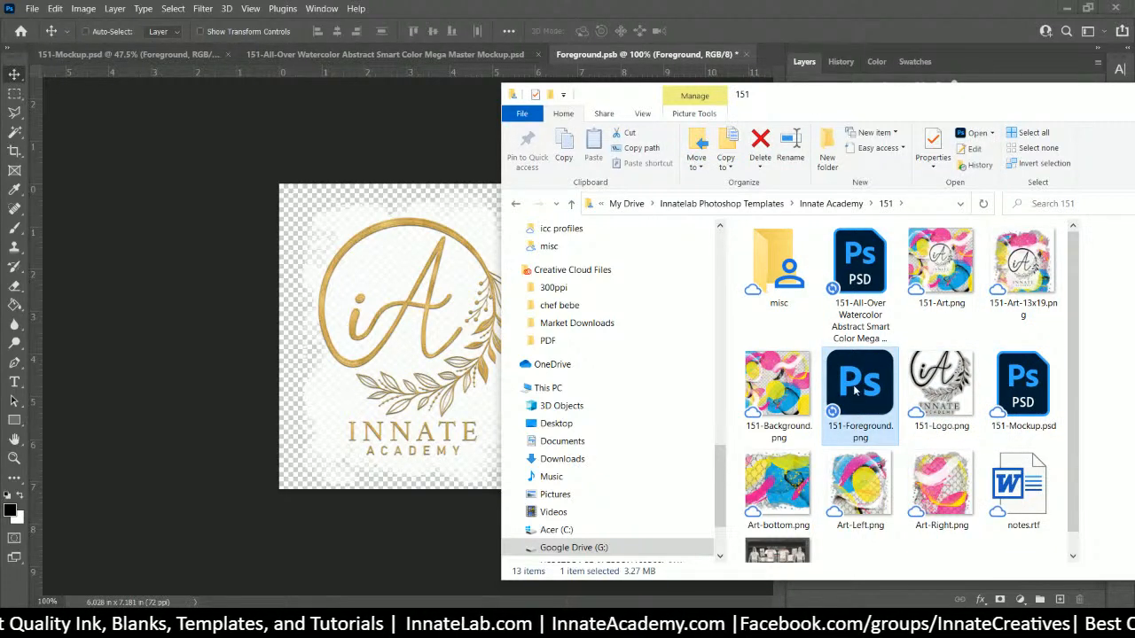
drag(856, 388, 404, 315)
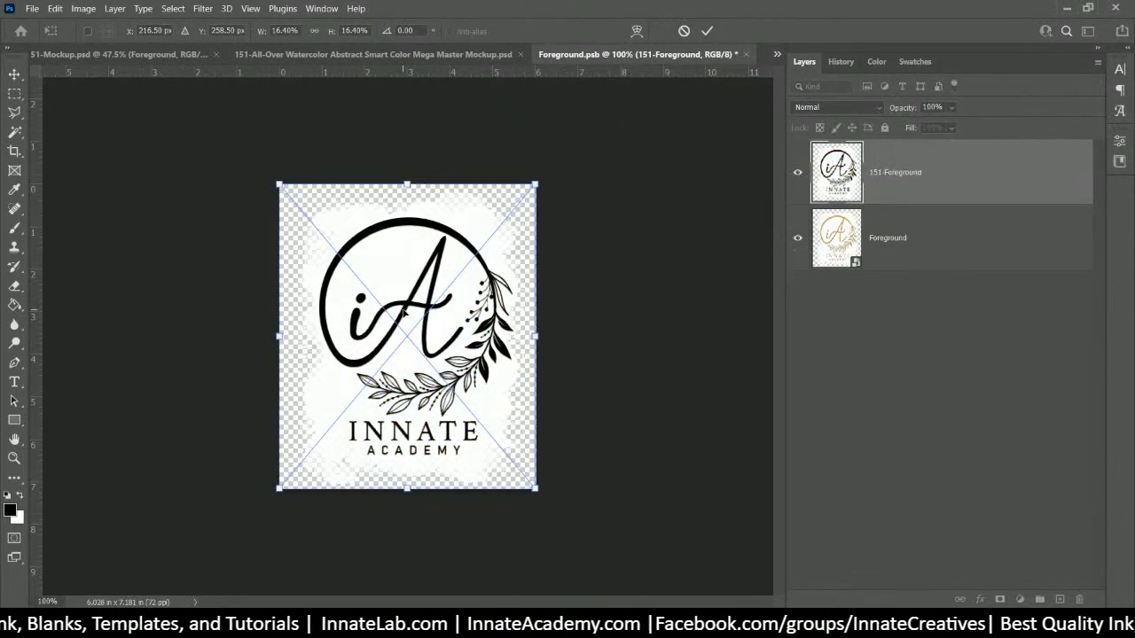
key(Return)
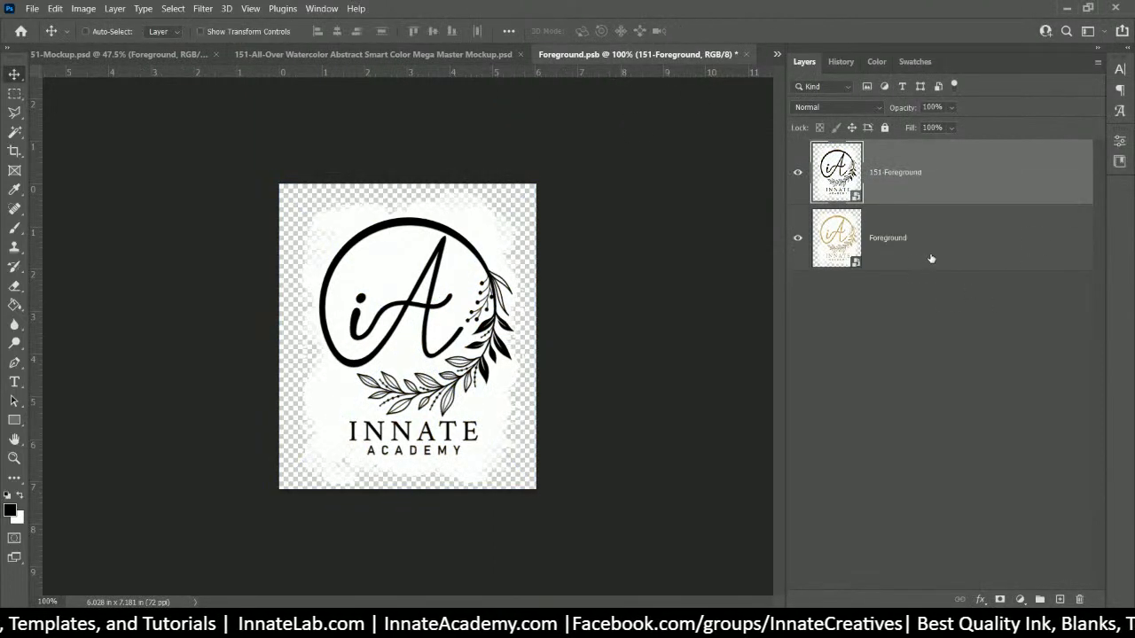
Step: Select the old gold Foreground layer, then close Foreground.psb with its changes saved
click(929, 257)
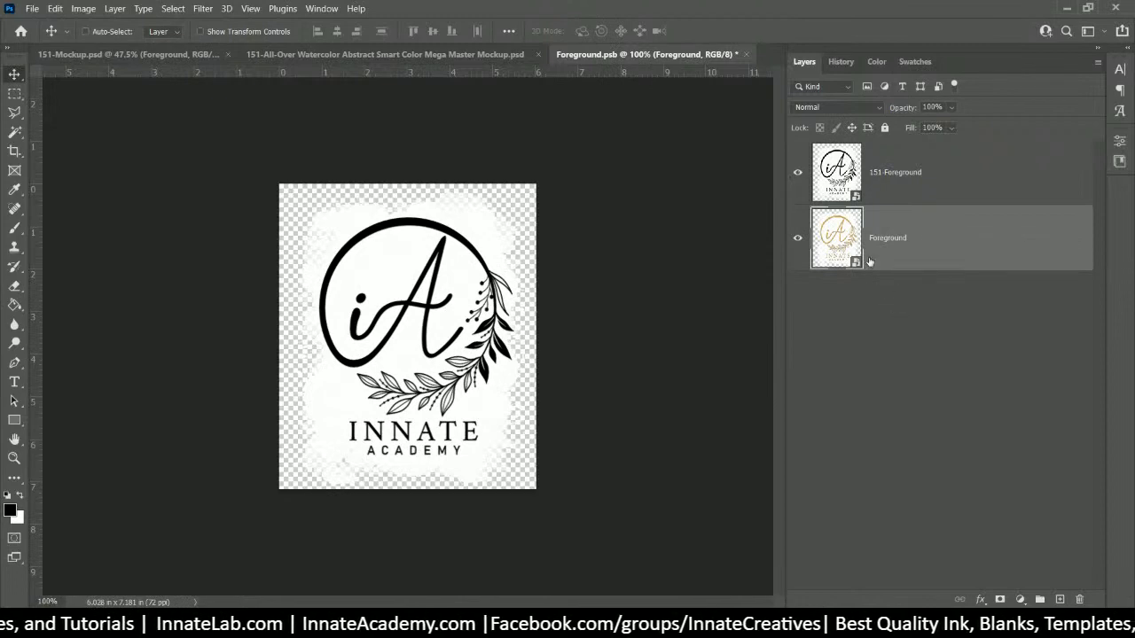
click(745, 54)
click(702, 340)
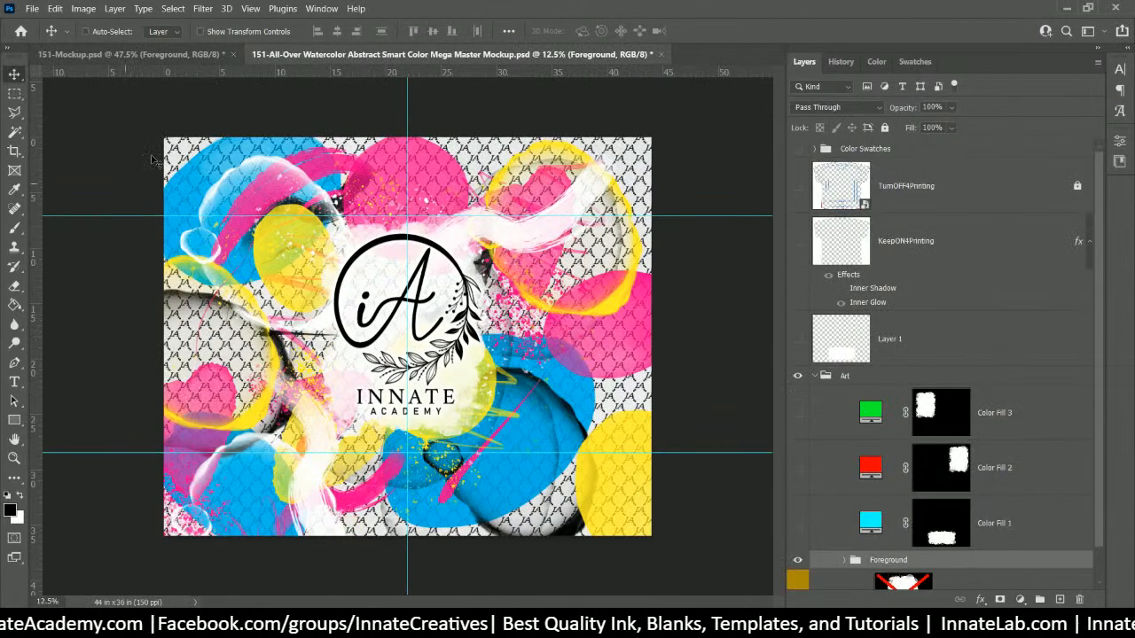
Step: In 151-Mockup.psd, move Hoodie Front 1's Art-bottom smart object directly below the Foreground layer and hide it
scroll(835, 381, down, 1)
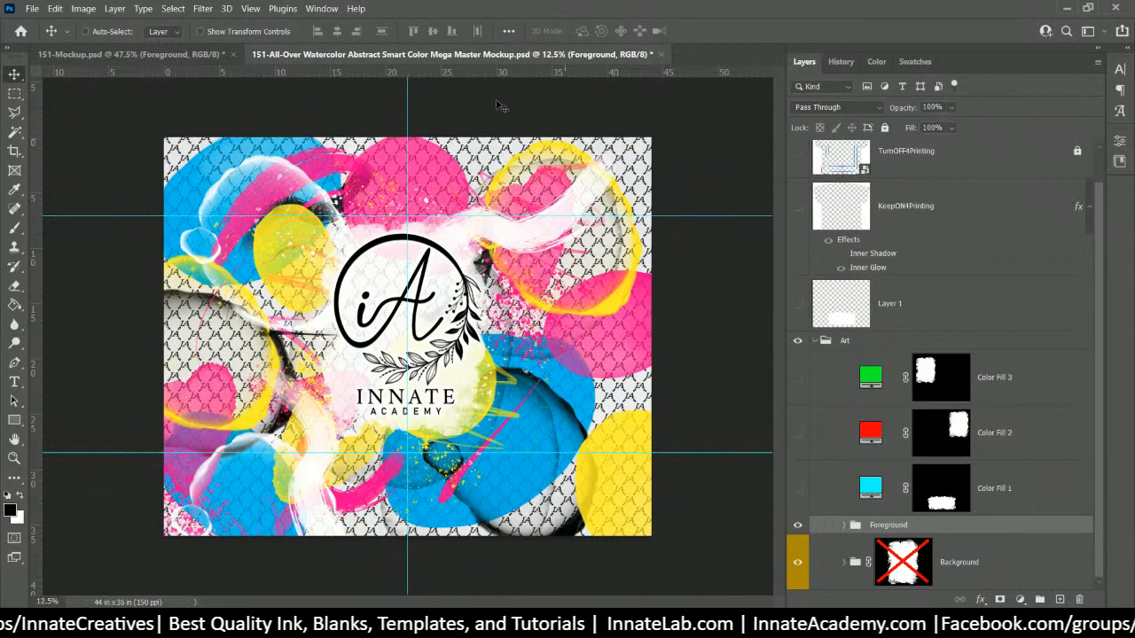
click(182, 55)
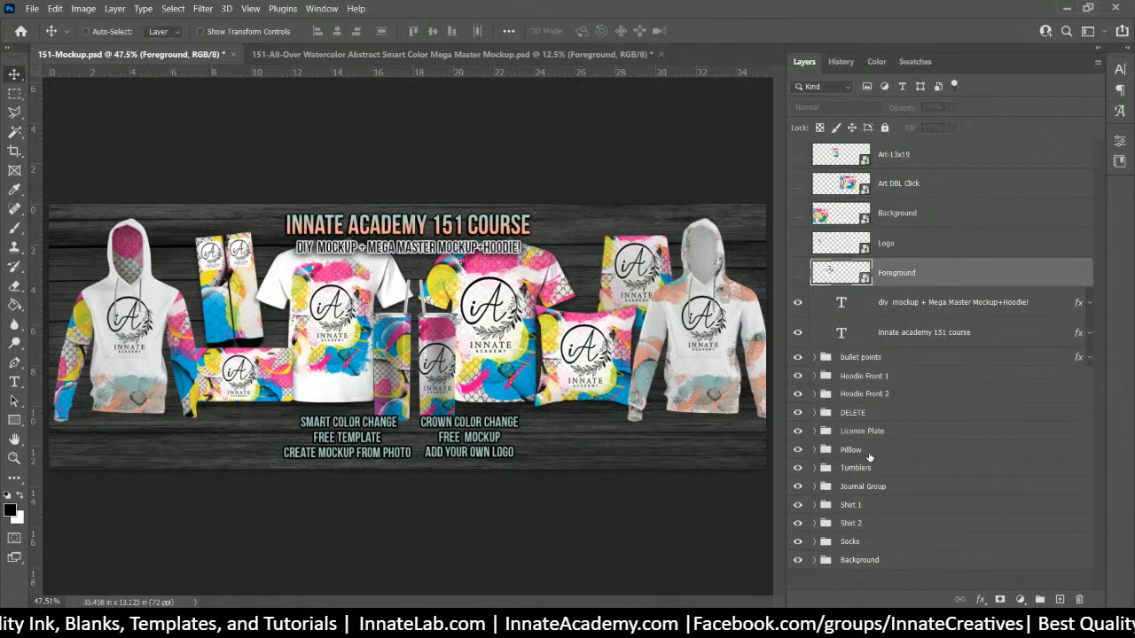
click(815, 376)
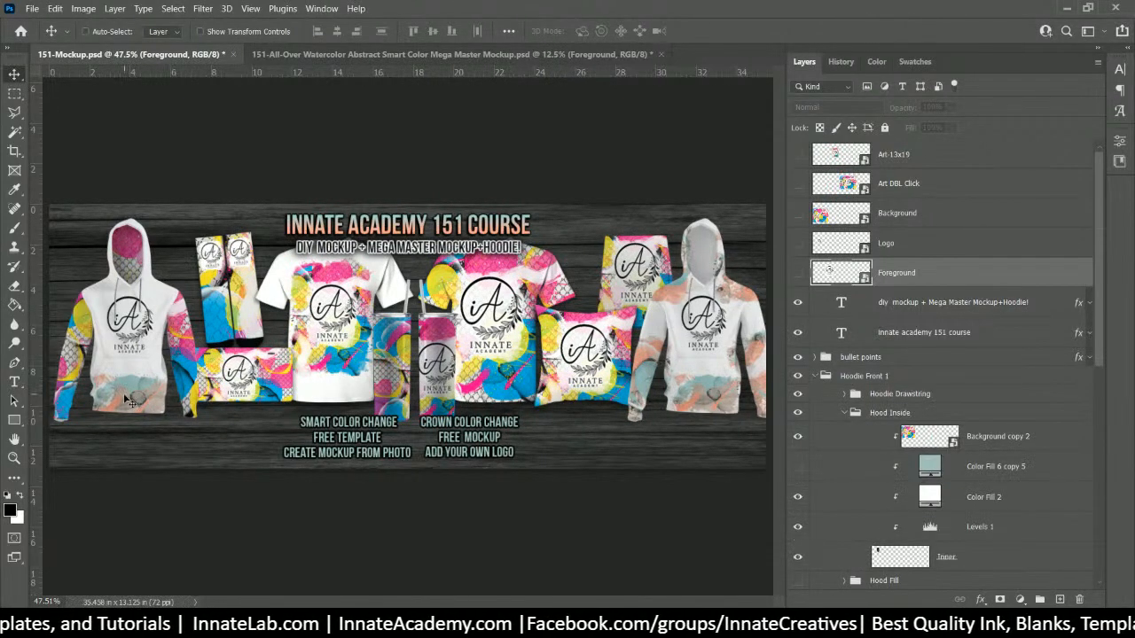
right_click(127, 393)
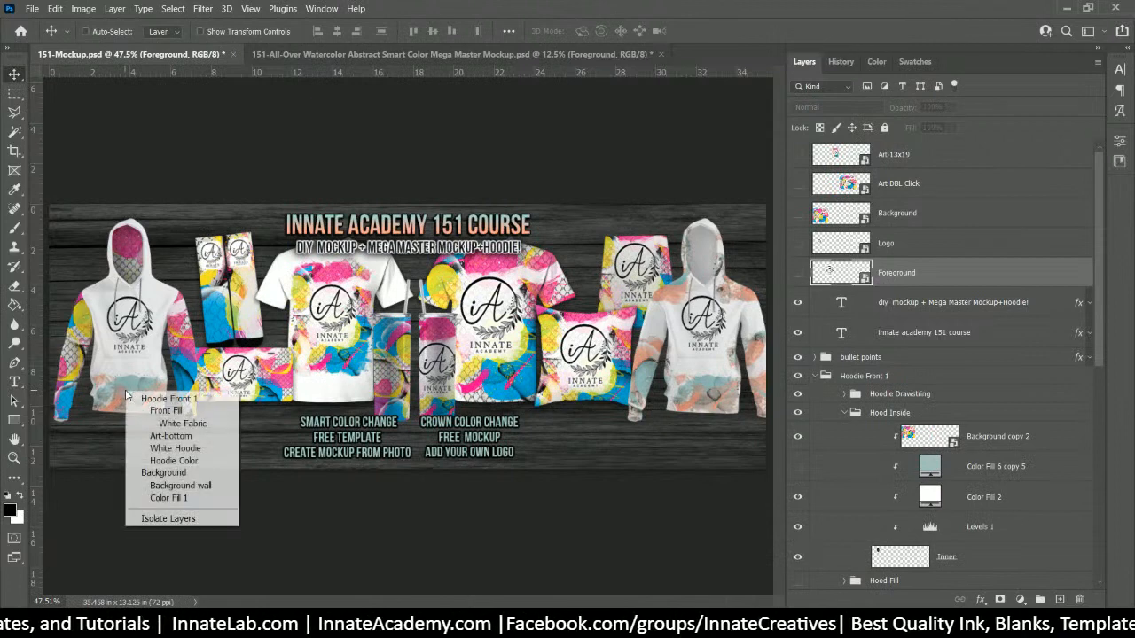
click(170, 436)
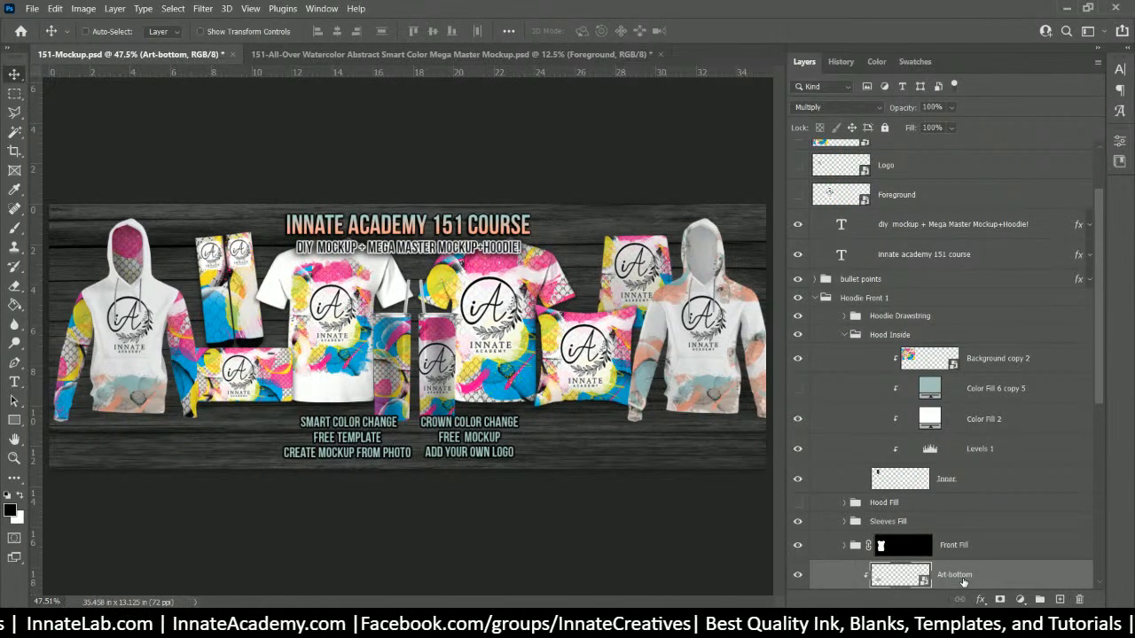
drag(963, 581, 956, 13)
drag(955, 13, 894, 280)
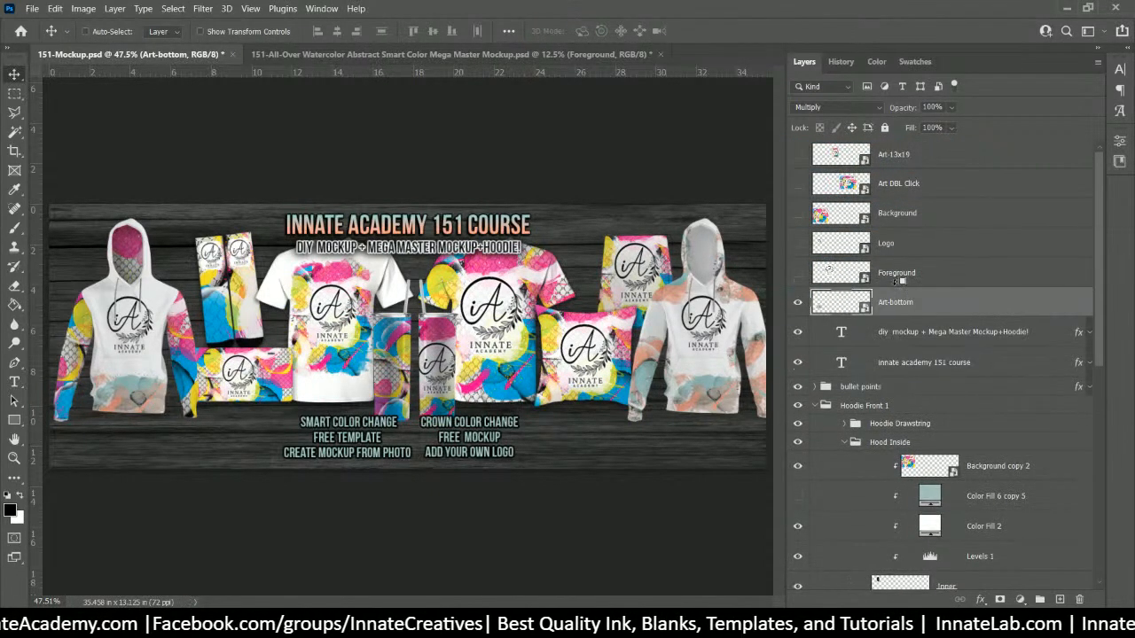
click(796, 304)
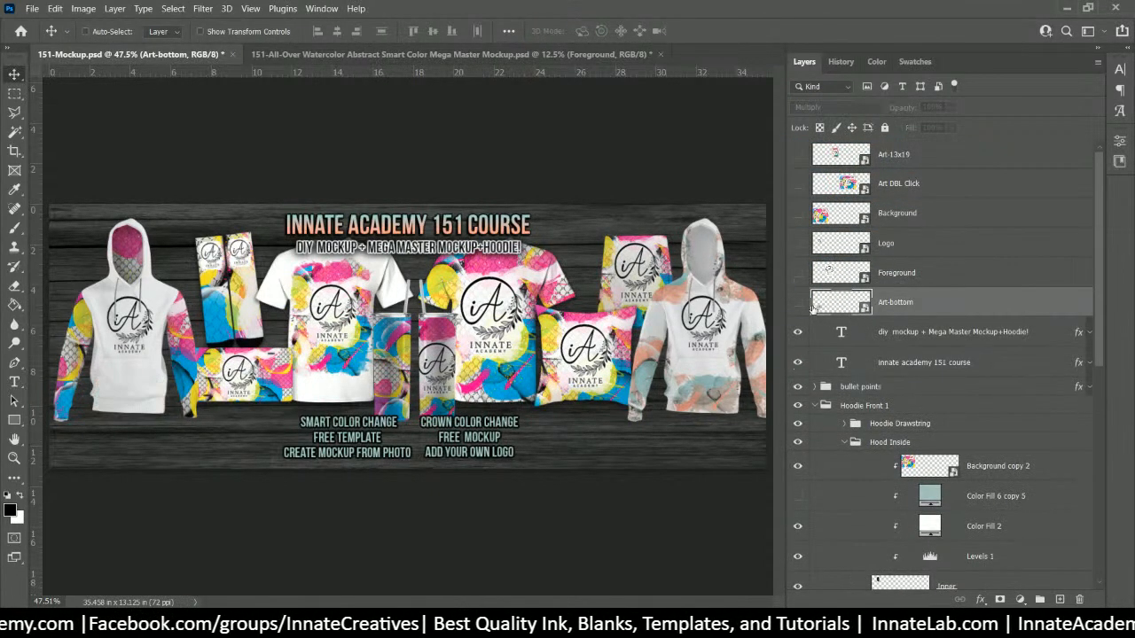
Step: Duplicate Hoodie Front 2's Art-right and Art-left smart objects directly below the relocated Art-bottom layer and hide both copies
right_click(674, 297)
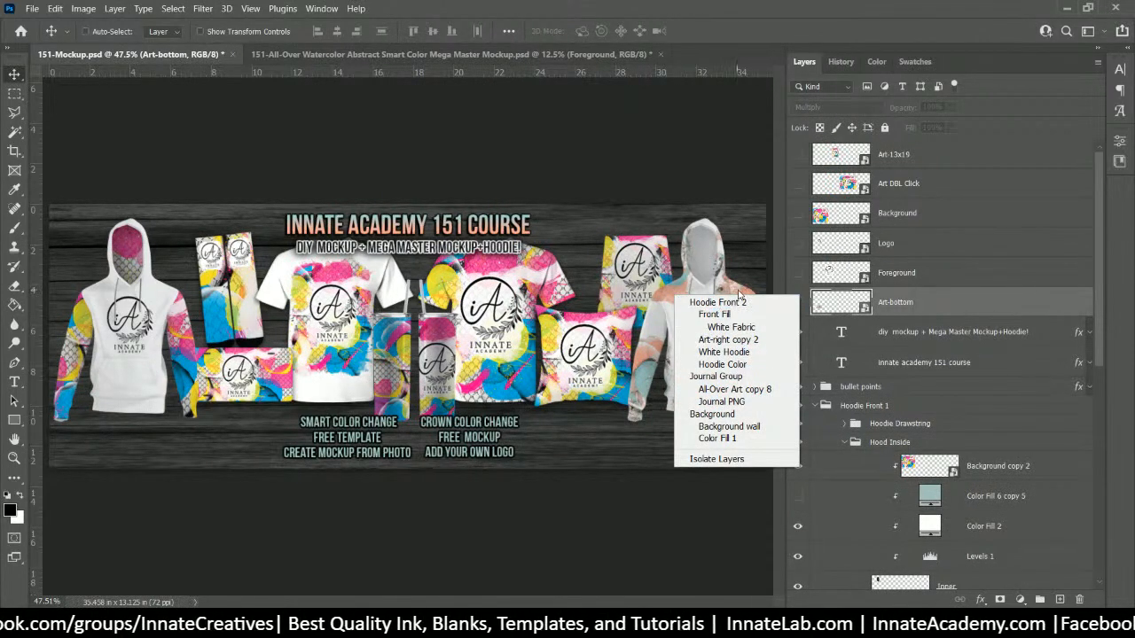
key(Escape)
right_click(756, 354)
click(776, 364)
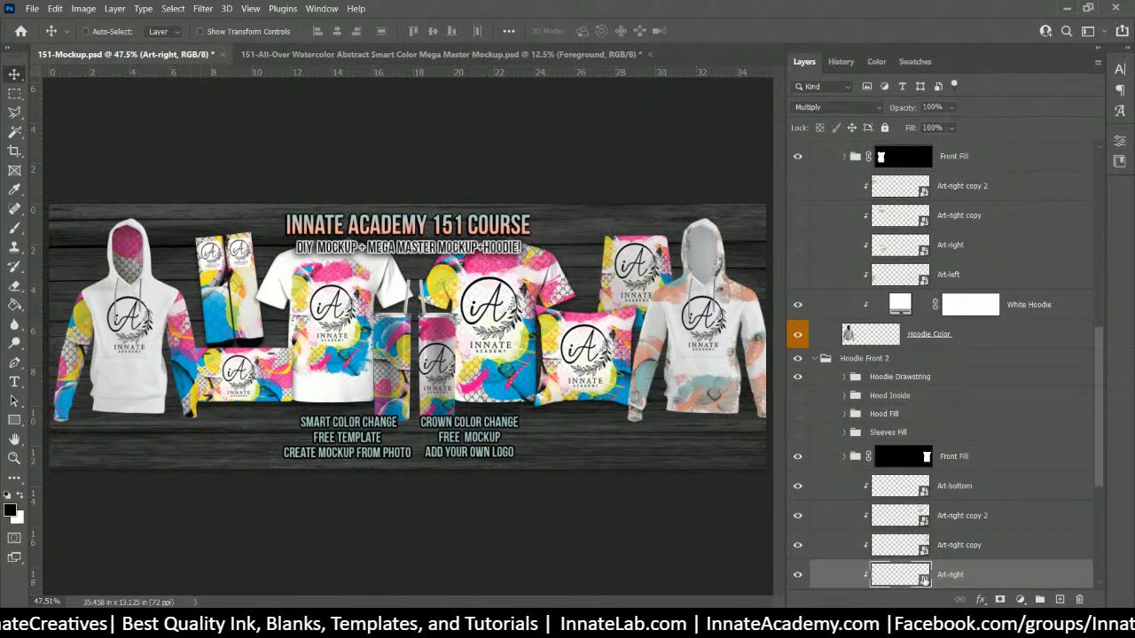
scroll(935, 572, down, 3)
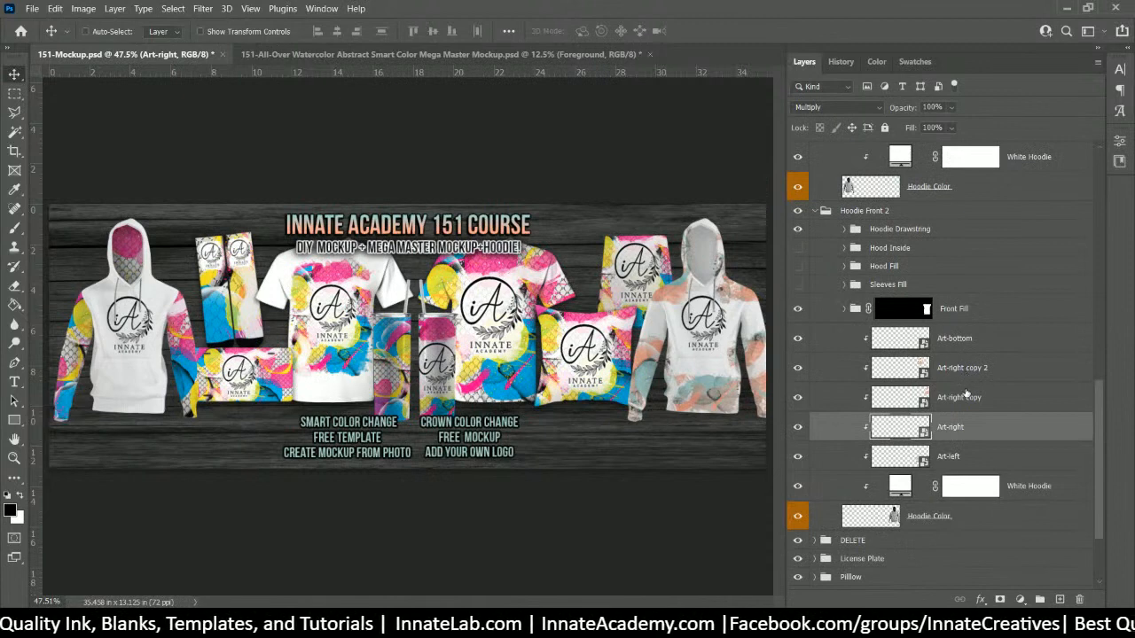
shift+click(949, 457)
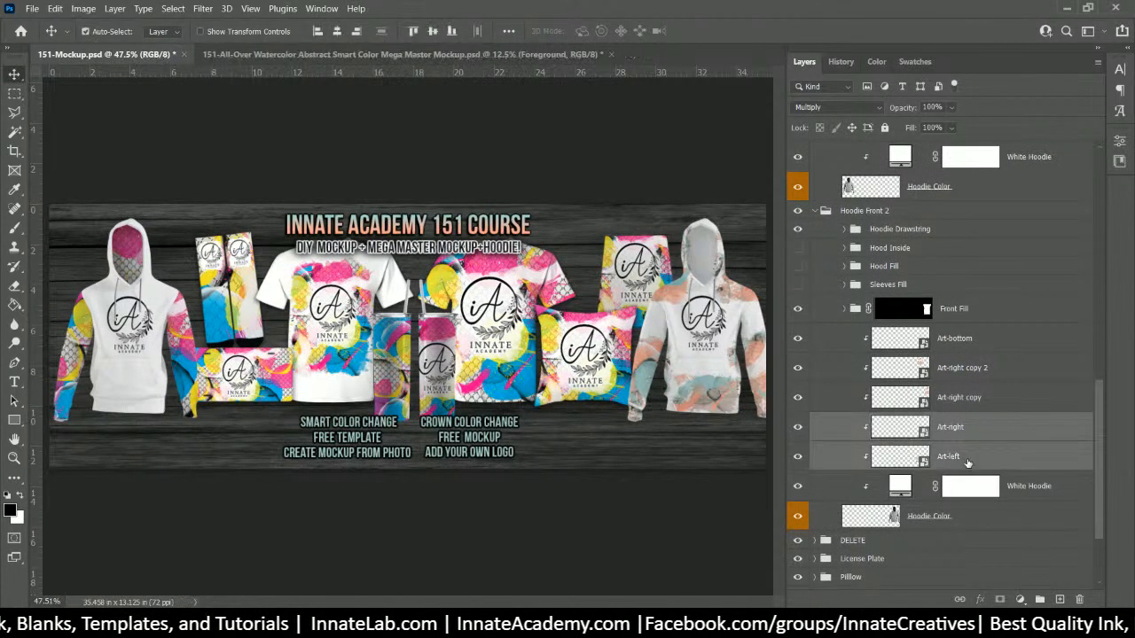
drag(968, 463, 902, 327)
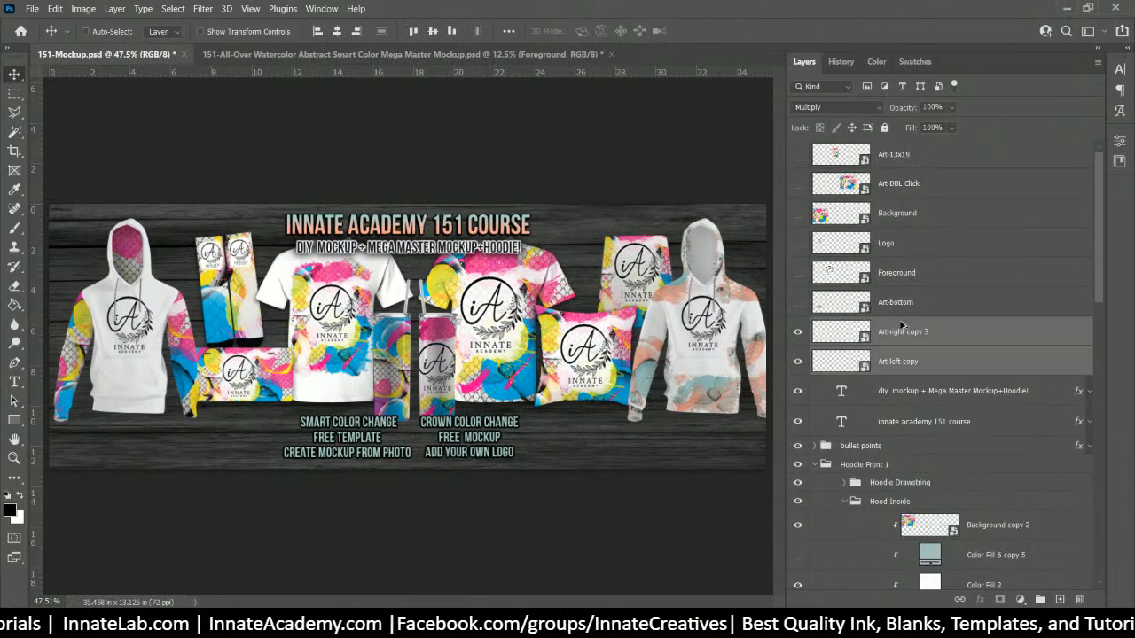
click(795, 335)
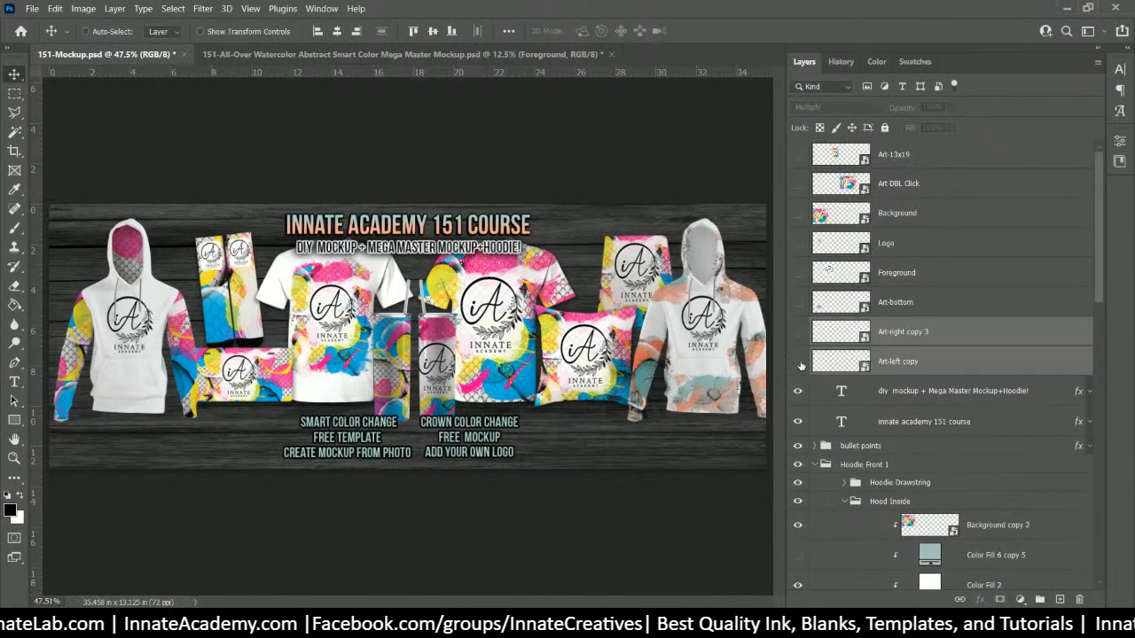
click(797, 361)
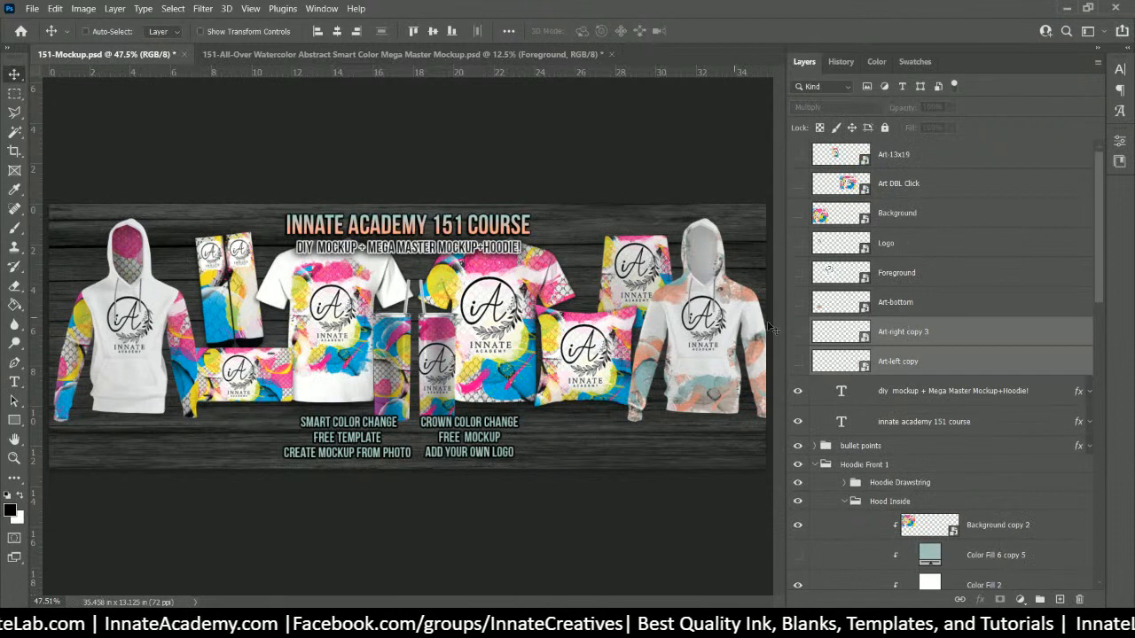
Step: Rename the two hidden copies to Art-right and Art-left
click(902, 340)
double_click(902, 333)
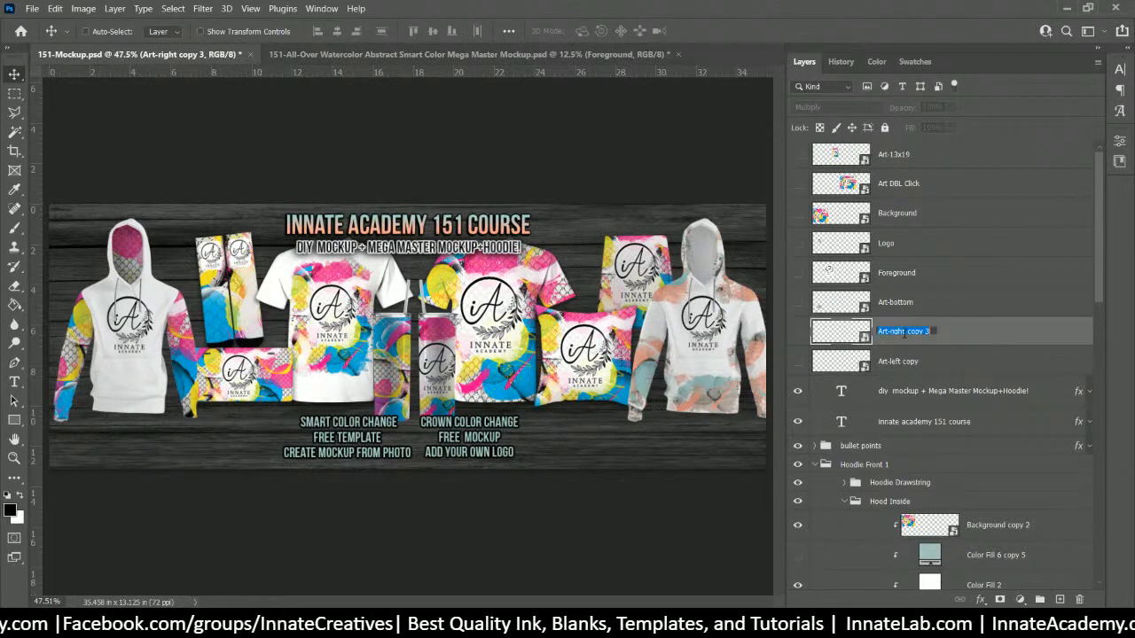
drag(905, 331, 1022, 364)
key(BackSpace)
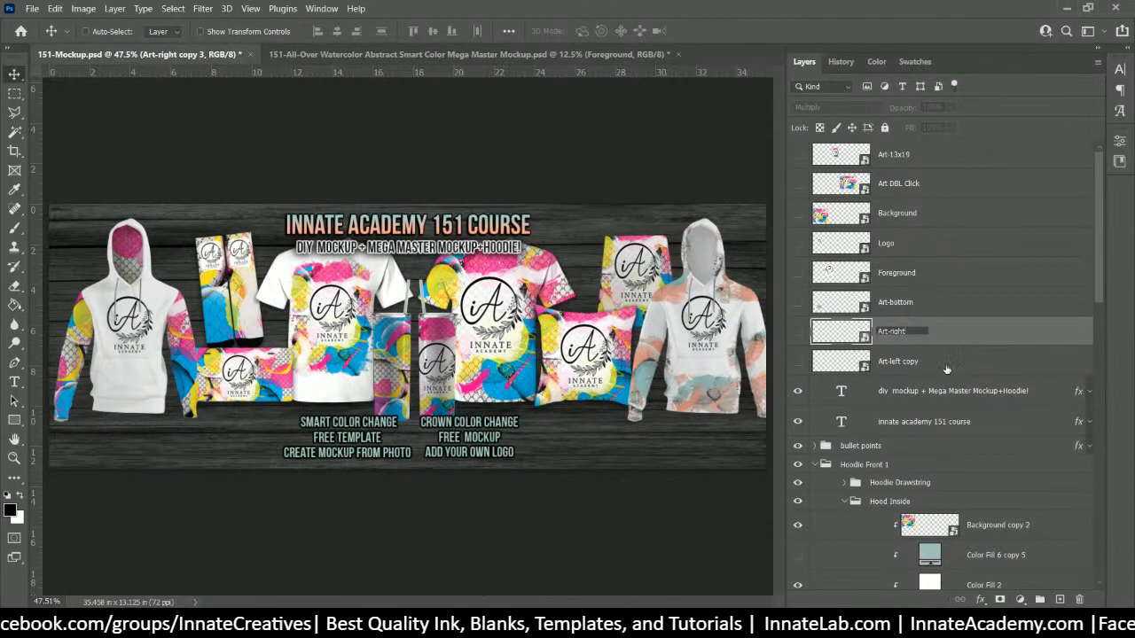
key(Return)
double_click(898, 361)
drag(900, 361, 966, 369)
key(BackSpace)
Step: Open the contents of the Art-bottom smart object and place Art-bottom.png from folder 151 above Layer 1
click(910, 301)
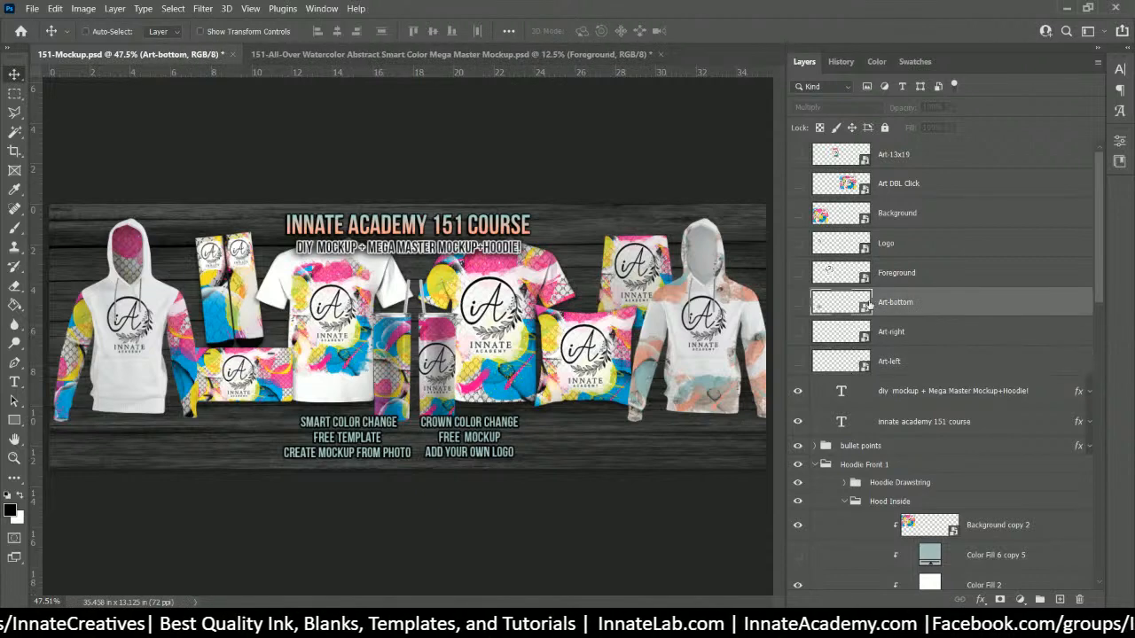
double_click(826, 307)
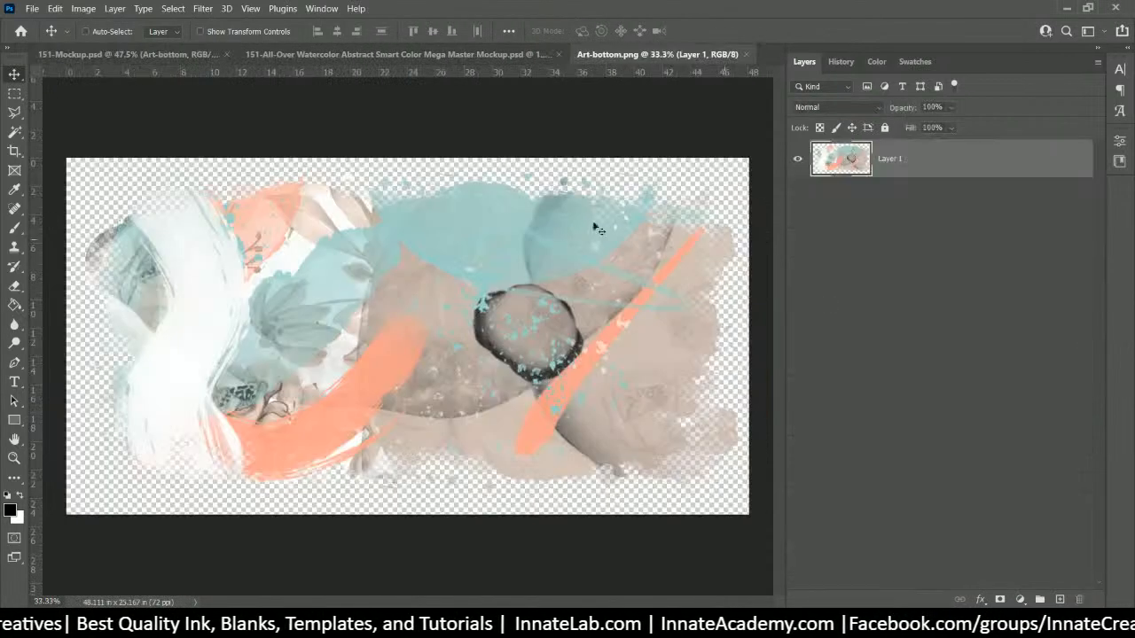
mouse_move(492, 624)
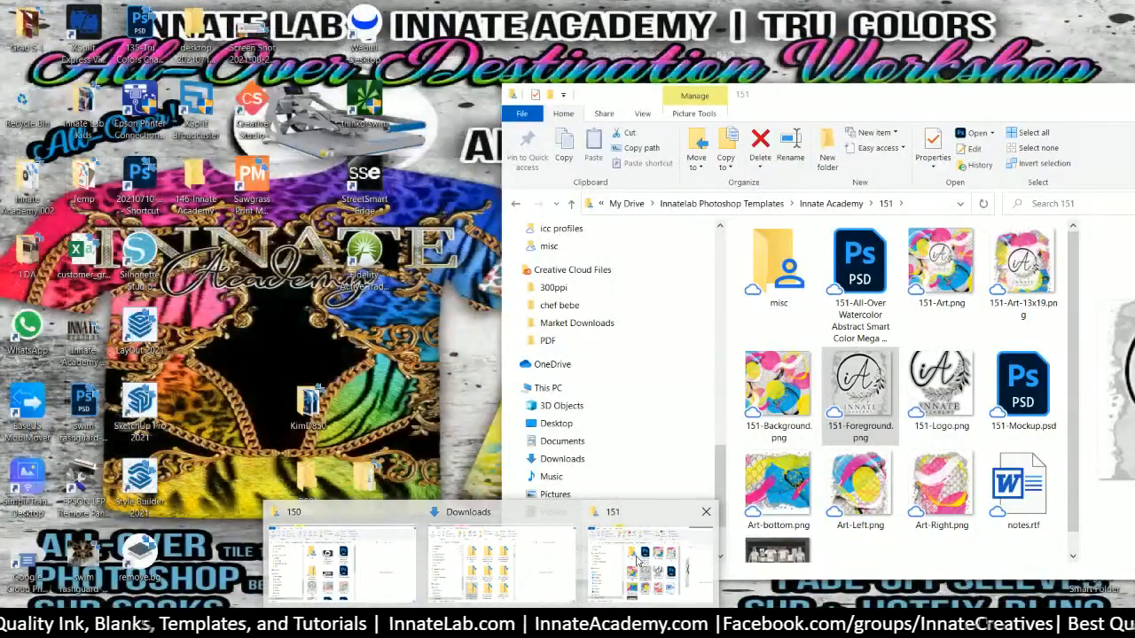
click(637, 560)
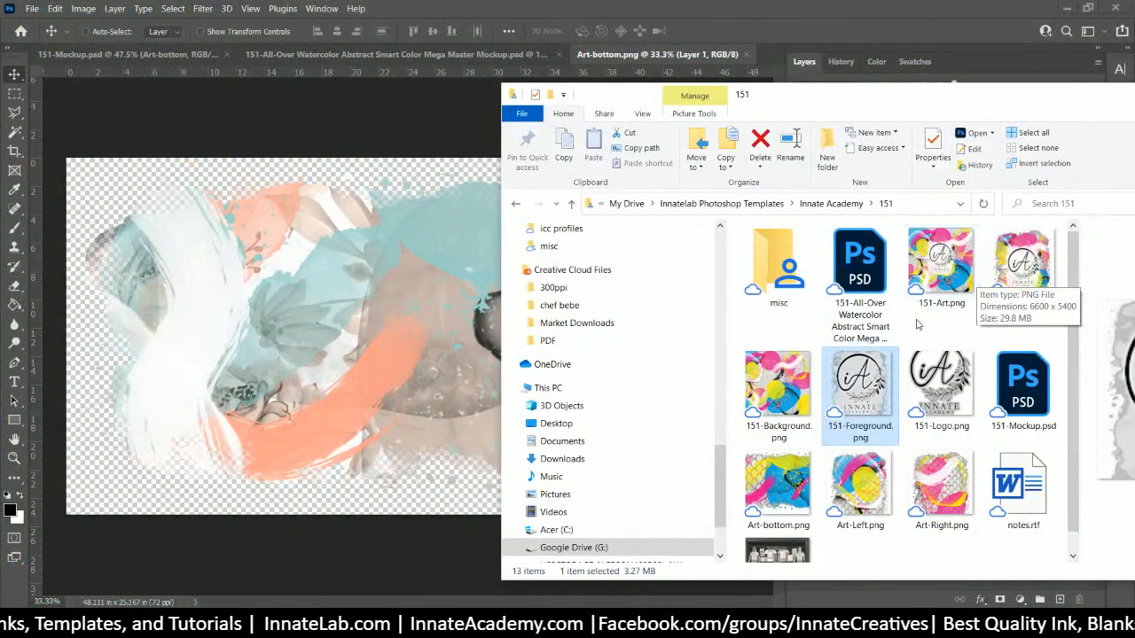
drag(777, 483, 286, 334)
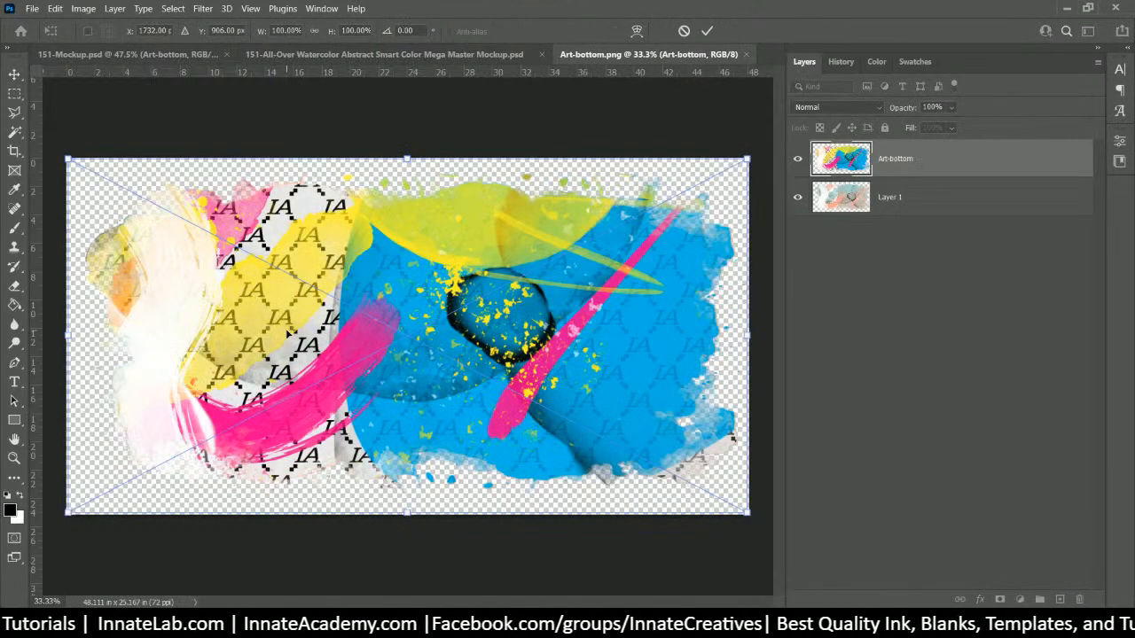
key(Return)
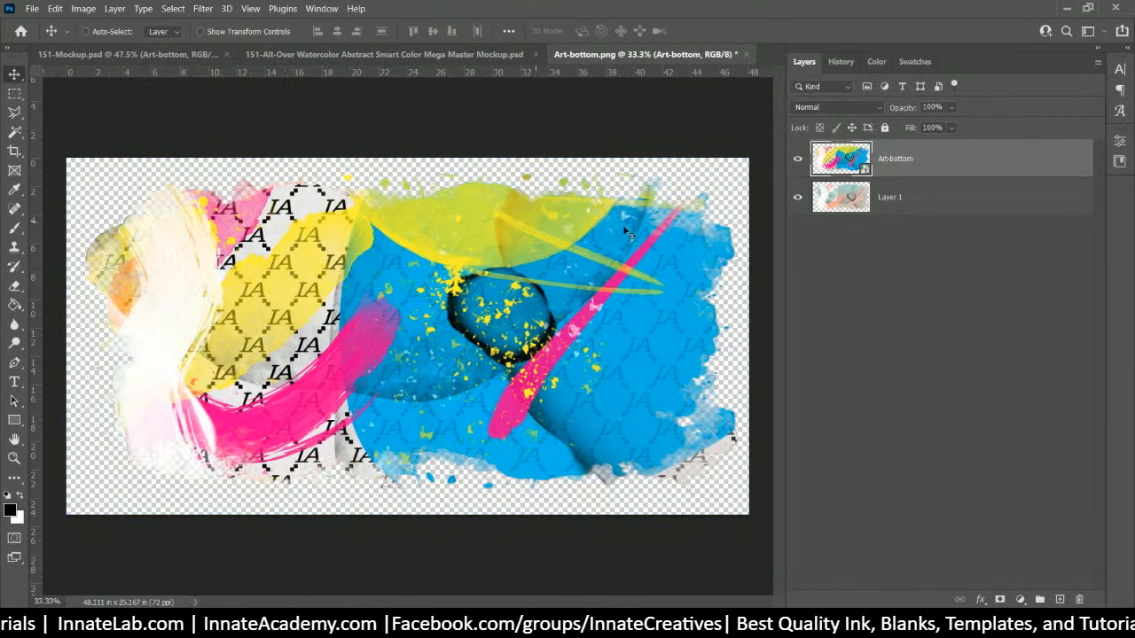
Step: Hide the old Layer 1 and try to save and close Art-bottom.png
click(797, 196)
click(747, 55)
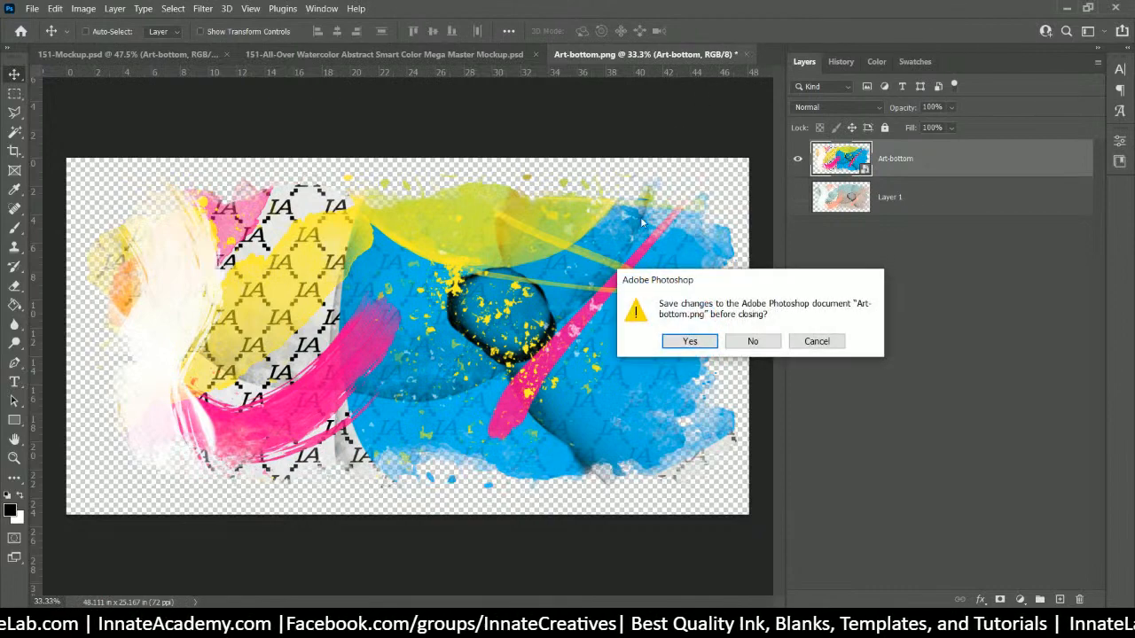
click(685, 339)
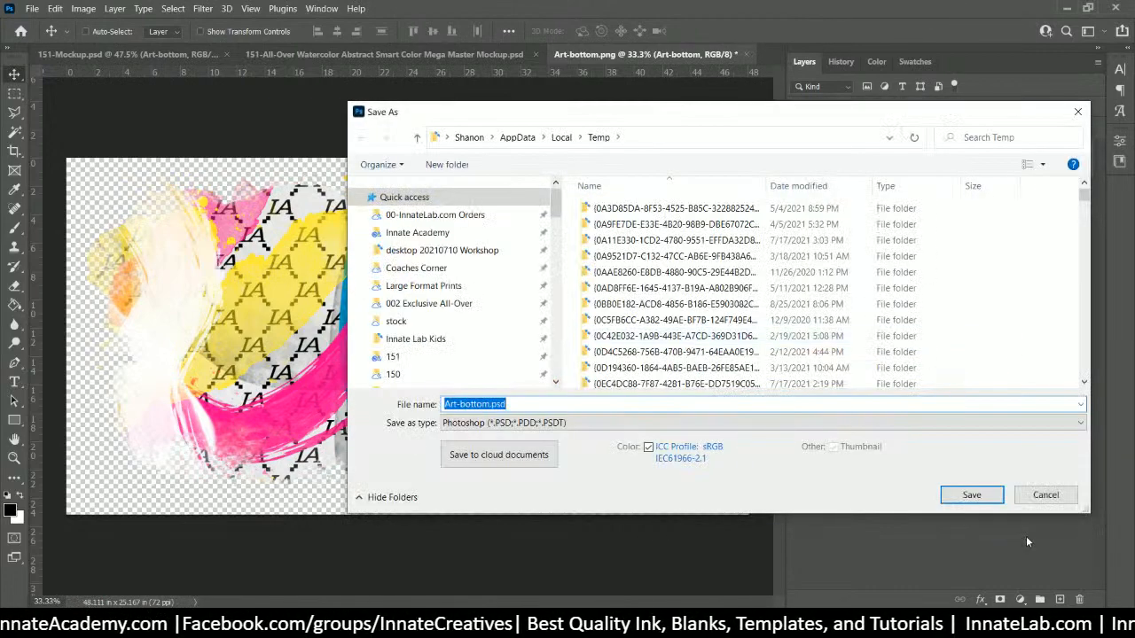
click(1047, 494)
Step: Delete the old Layer 1 from Art-bottom.png, then save and close the smart object's contents
click(909, 197)
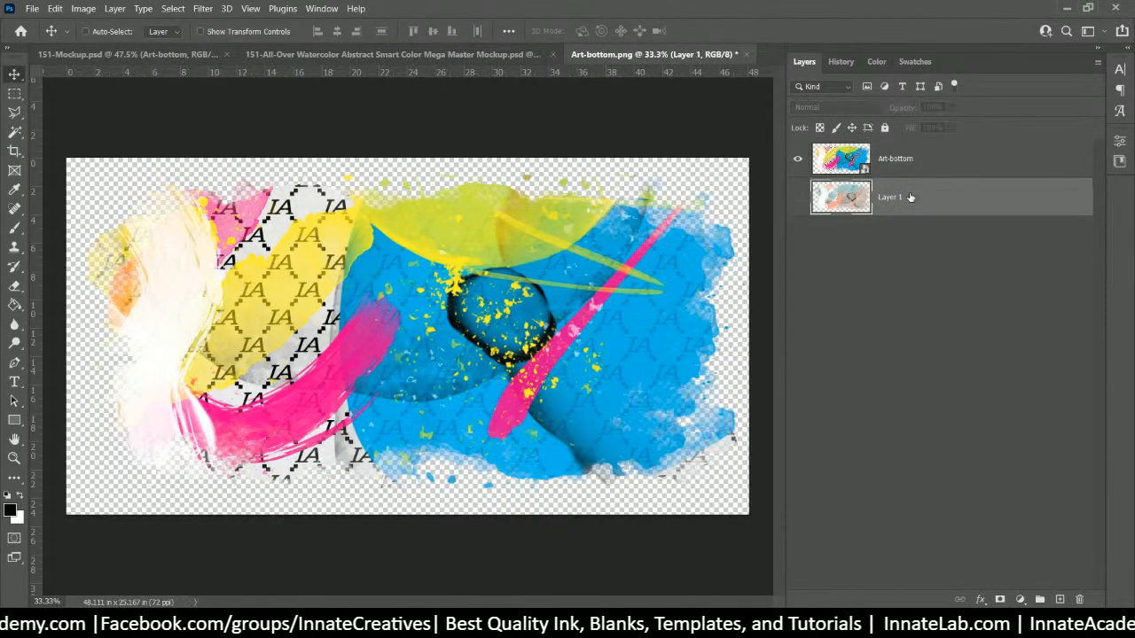
key(Delete)
click(747, 55)
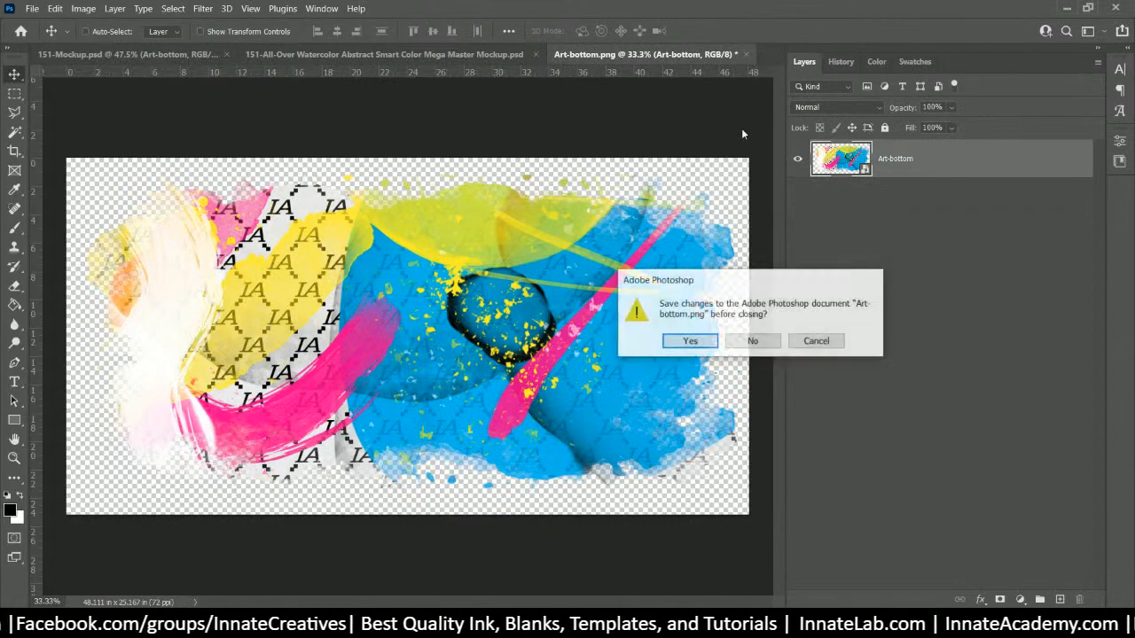
click(687, 340)
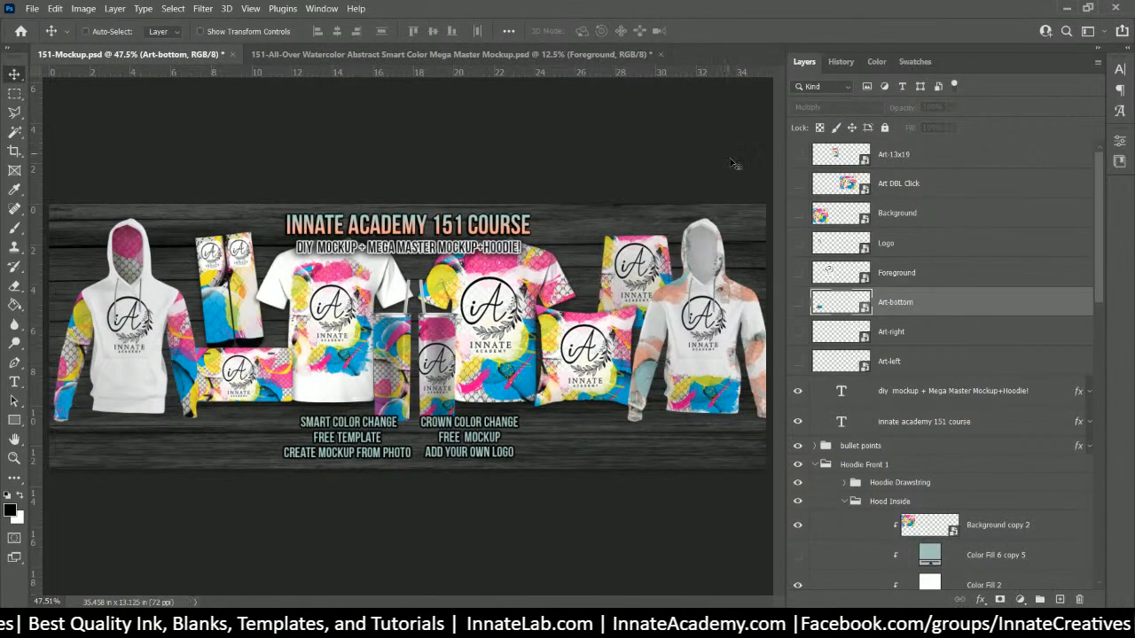
Step: Open the contents of the hidden Art-right smart object and place Art-Right.png from folder 151 above Layer 1
double_click(847, 335)
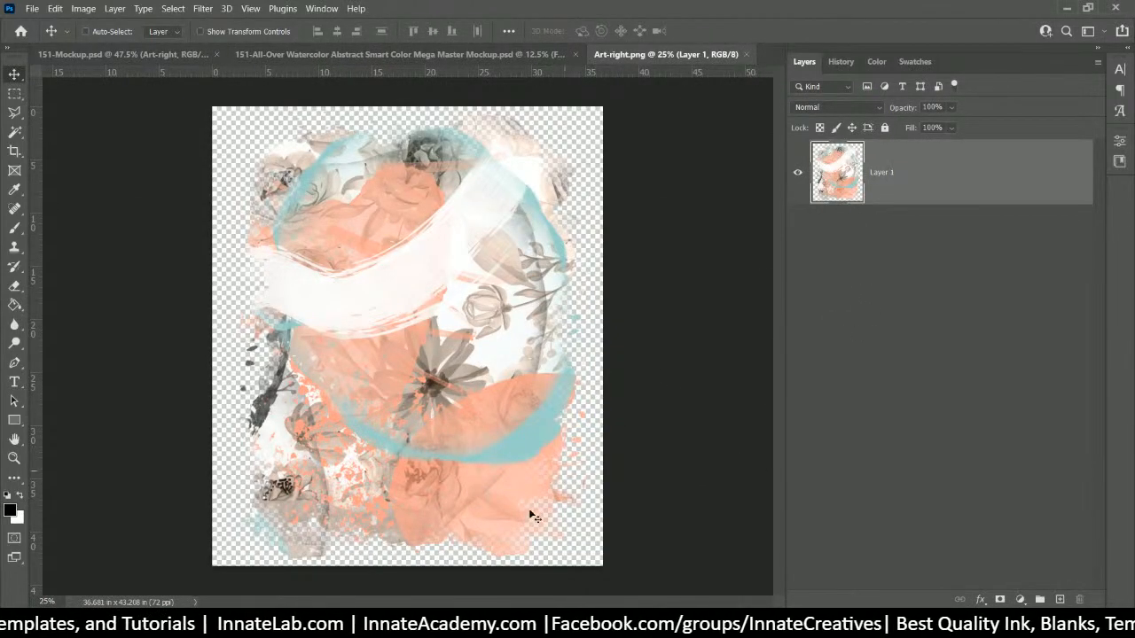
mouse_move(488, 630)
click(664, 537)
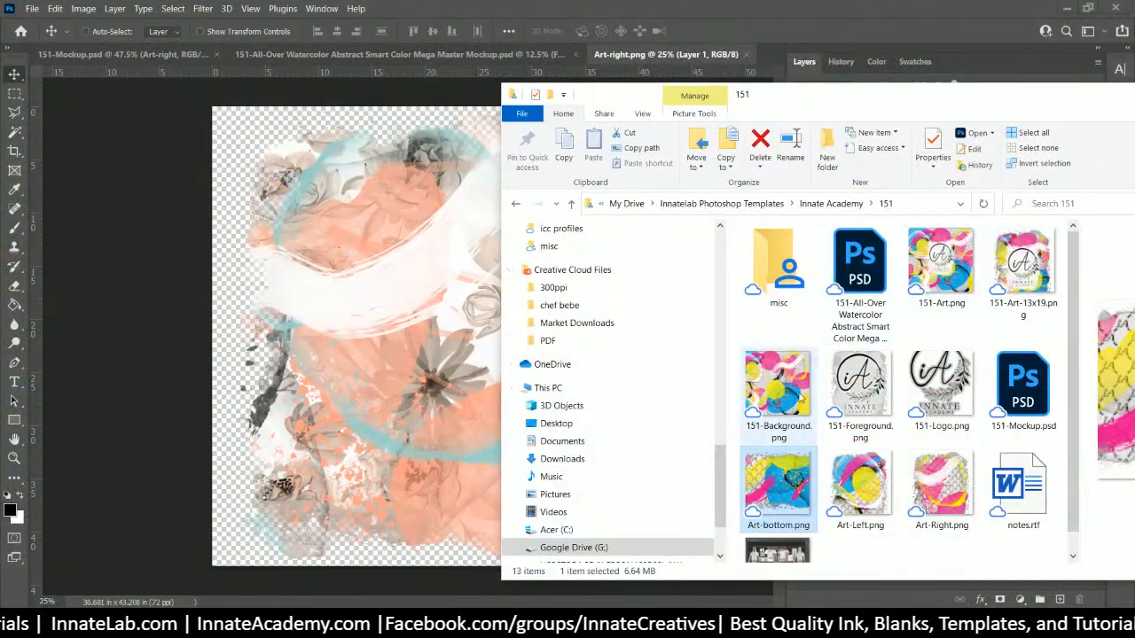
click(941, 492)
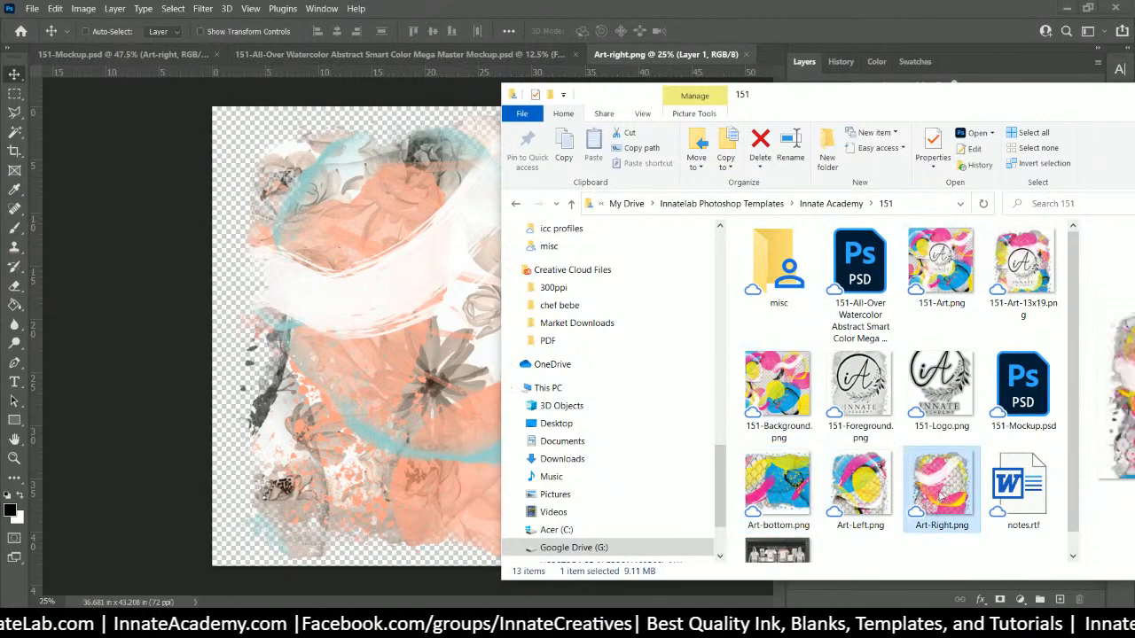
drag(324, 347, 320, 341)
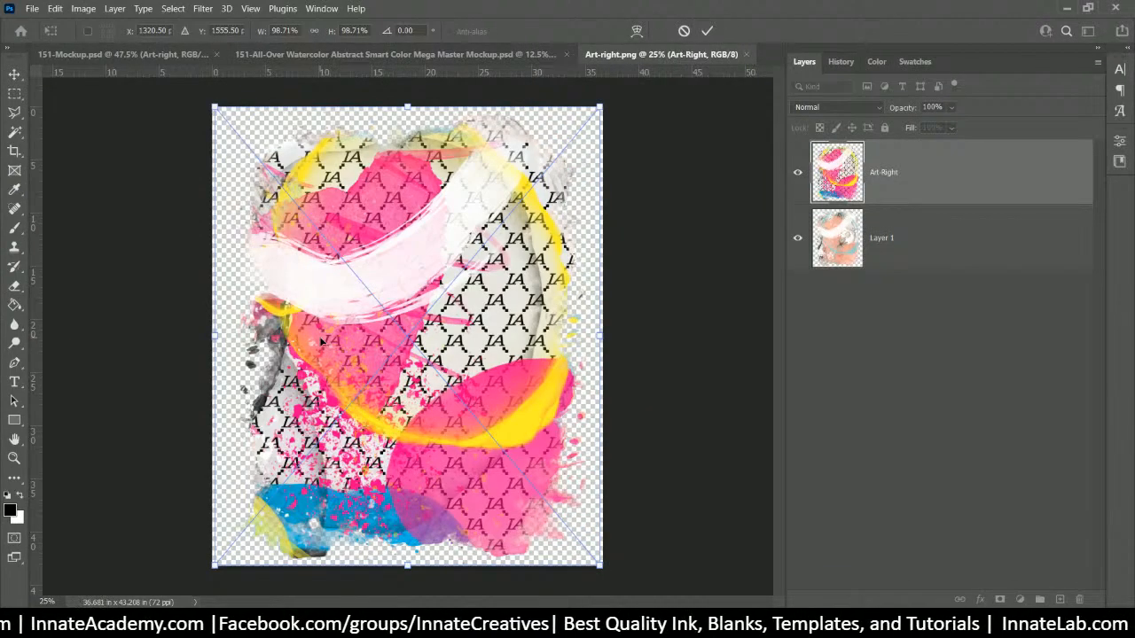
key(Return)
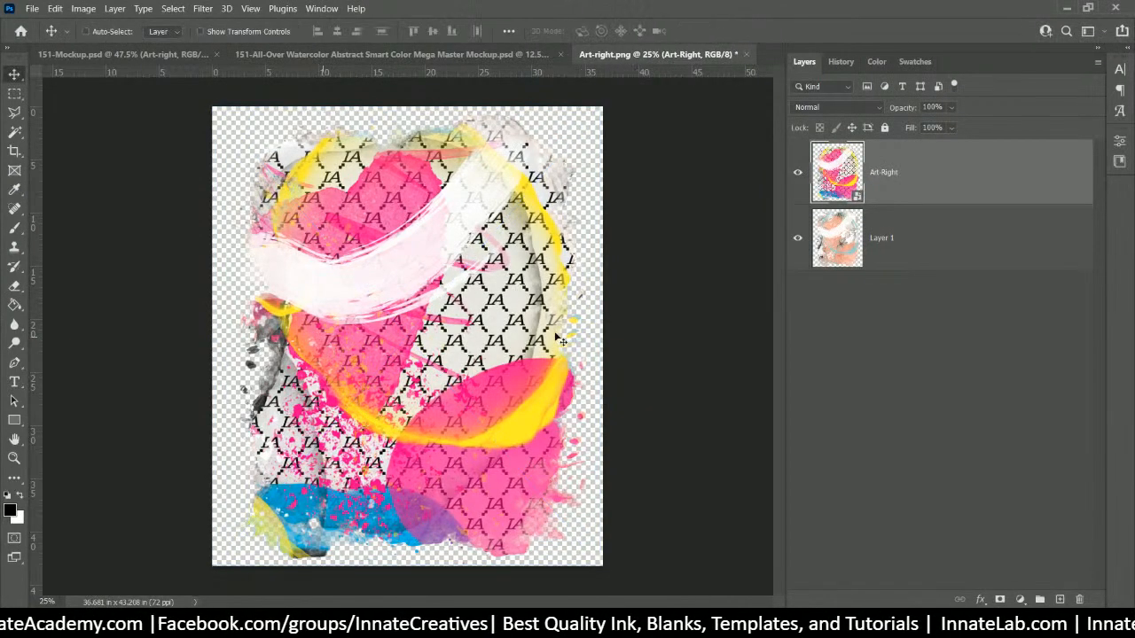
Step: Delete the old Layer 1 from Art-right.png, then save and close it
click(899, 244)
key(Delete)
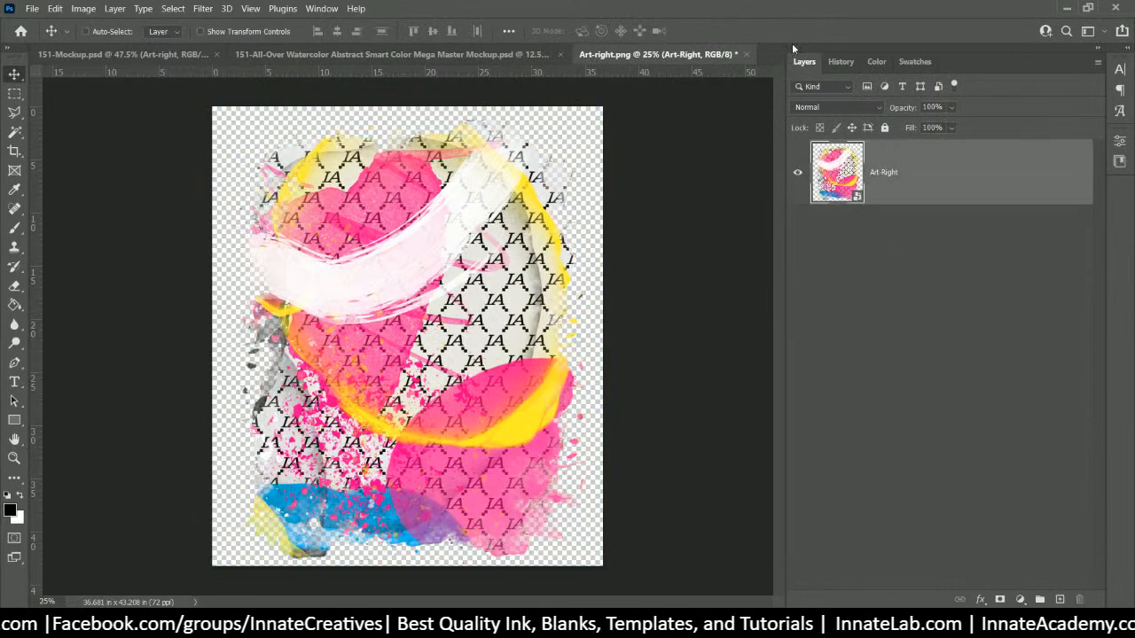
click(749, 54)
click(694, 341)
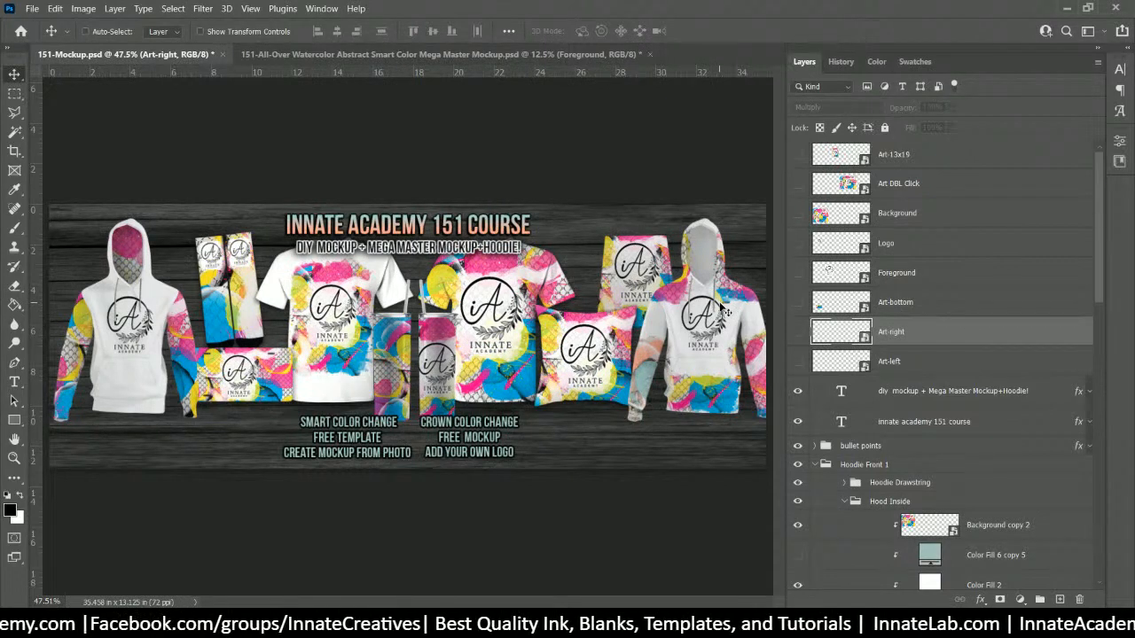
Step: Identify which Hoodie Front 2 layer supplies the art on the sleeve that still shows the old design
right_click(648, 374)
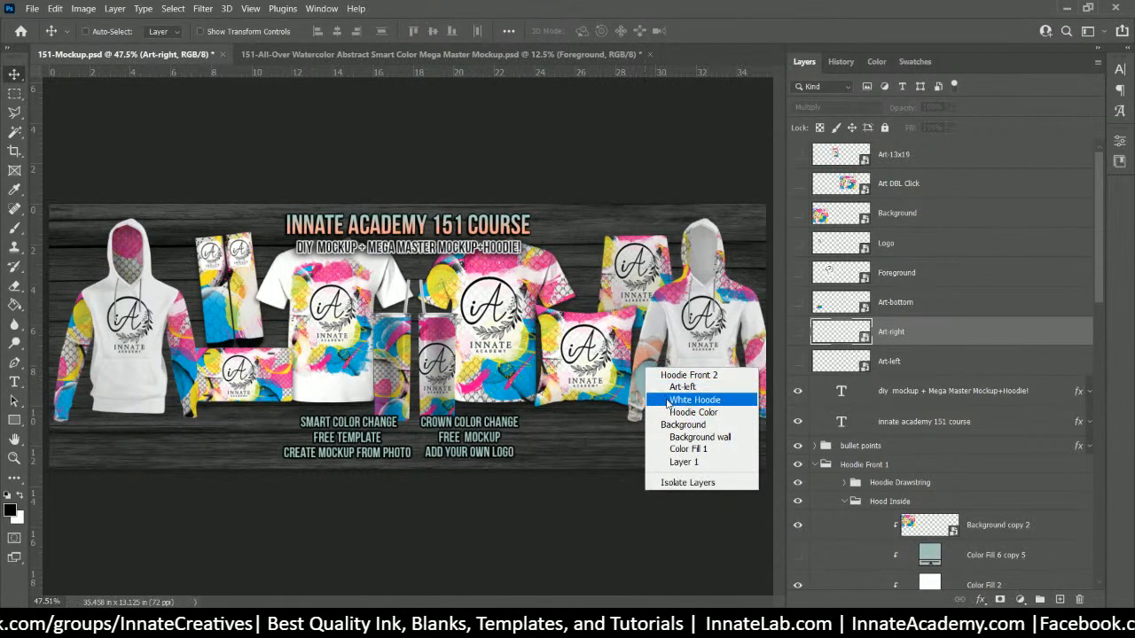
click(678, 389)
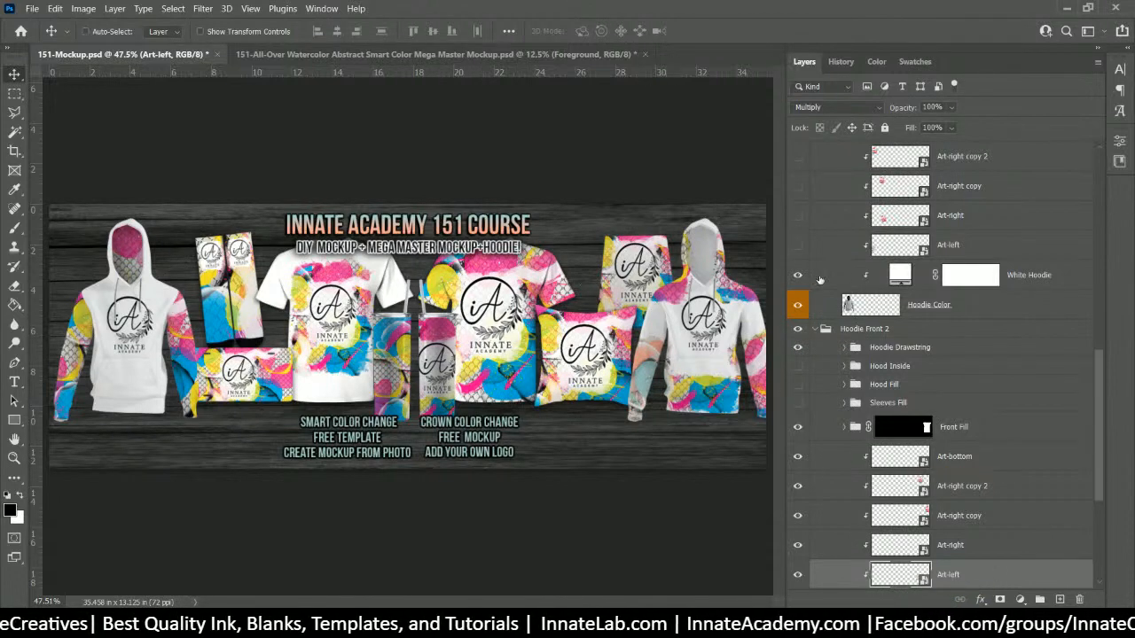
click(844, 428)
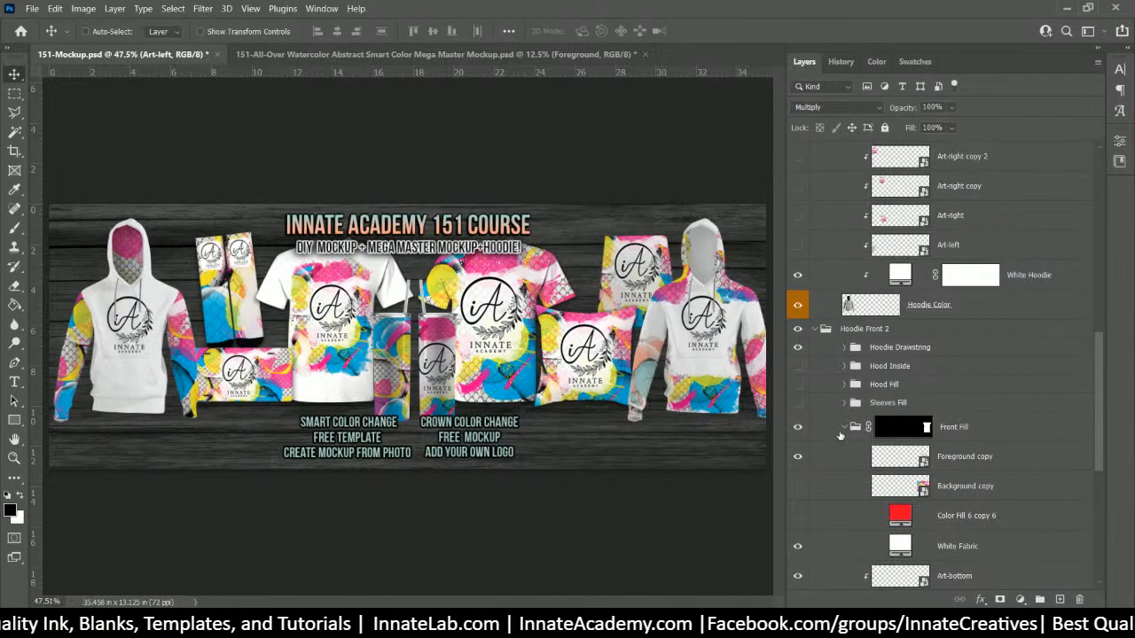
click(845, 427)
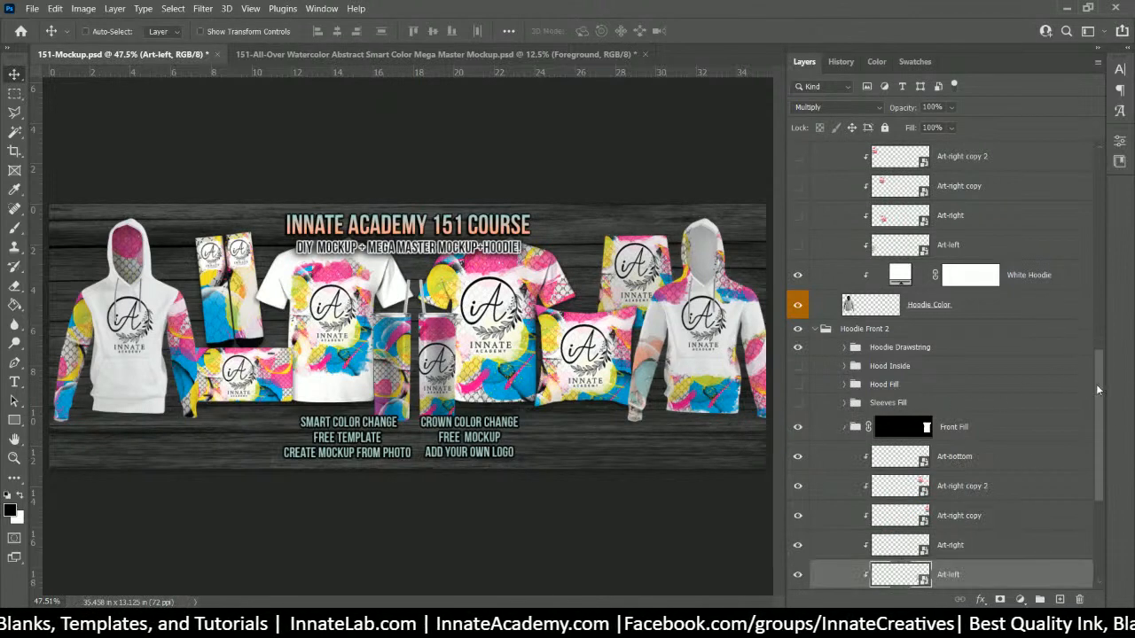
drag(1096, 390, 1097, 195)
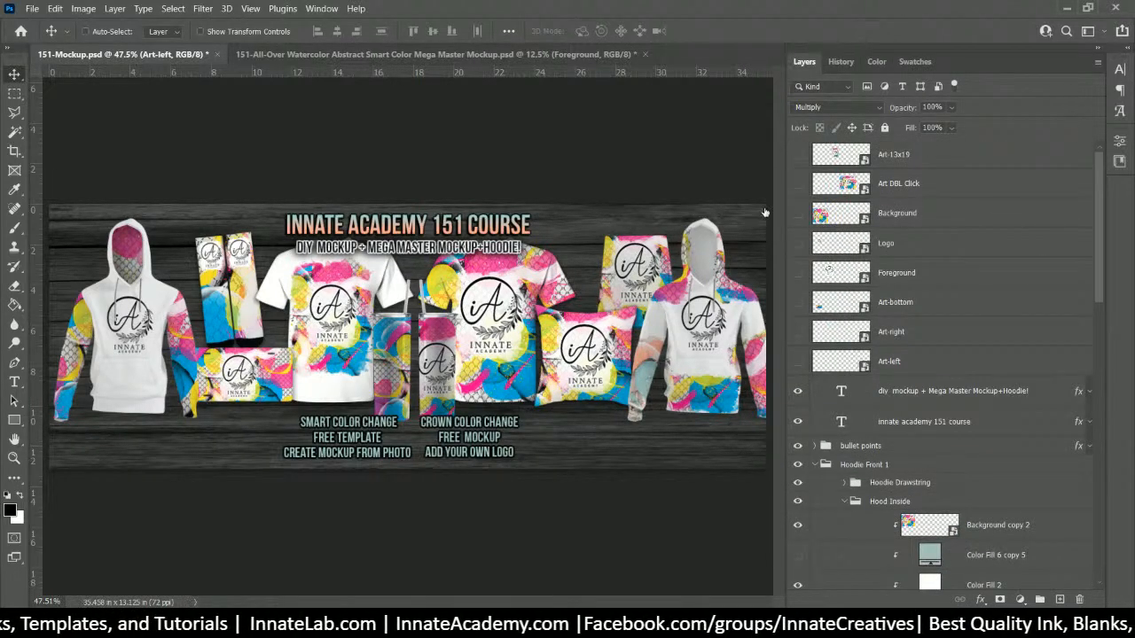
Step: Open the contents of the hidden Art-left smart object and place Art-Left.png from folder 151 above Layer 1
click(825, 361)
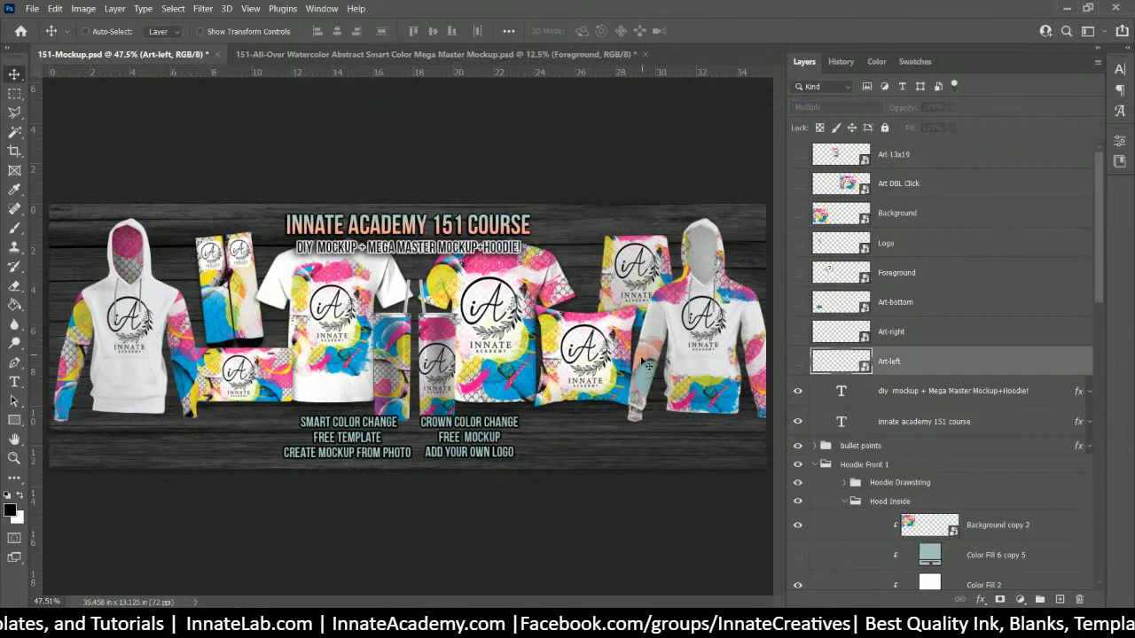
double_click(838, 366)
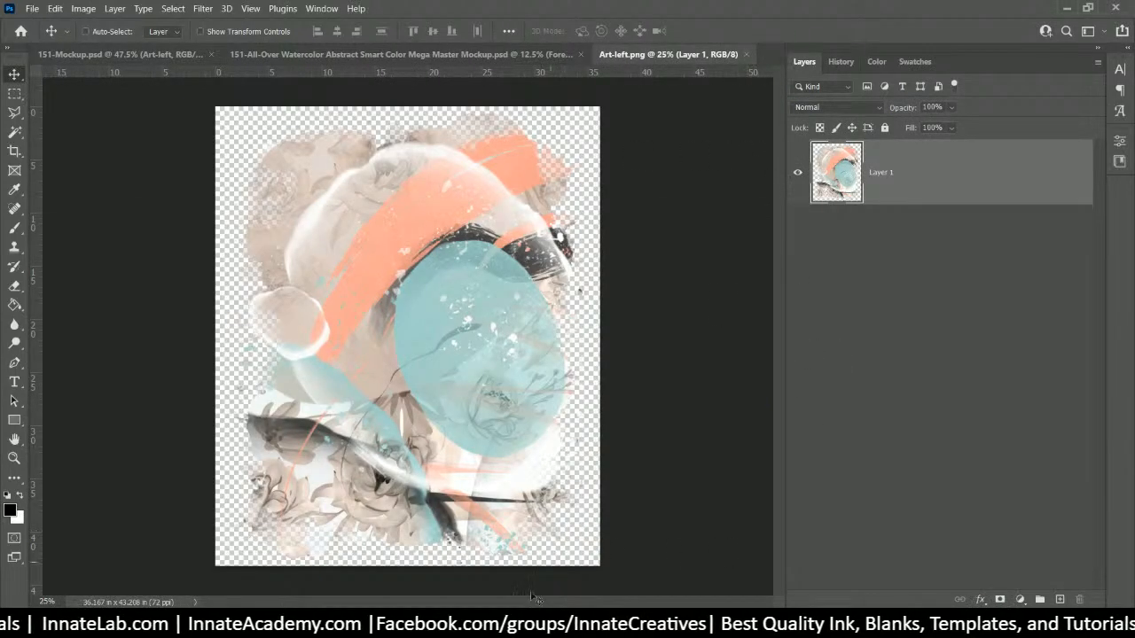
click(642, 549)
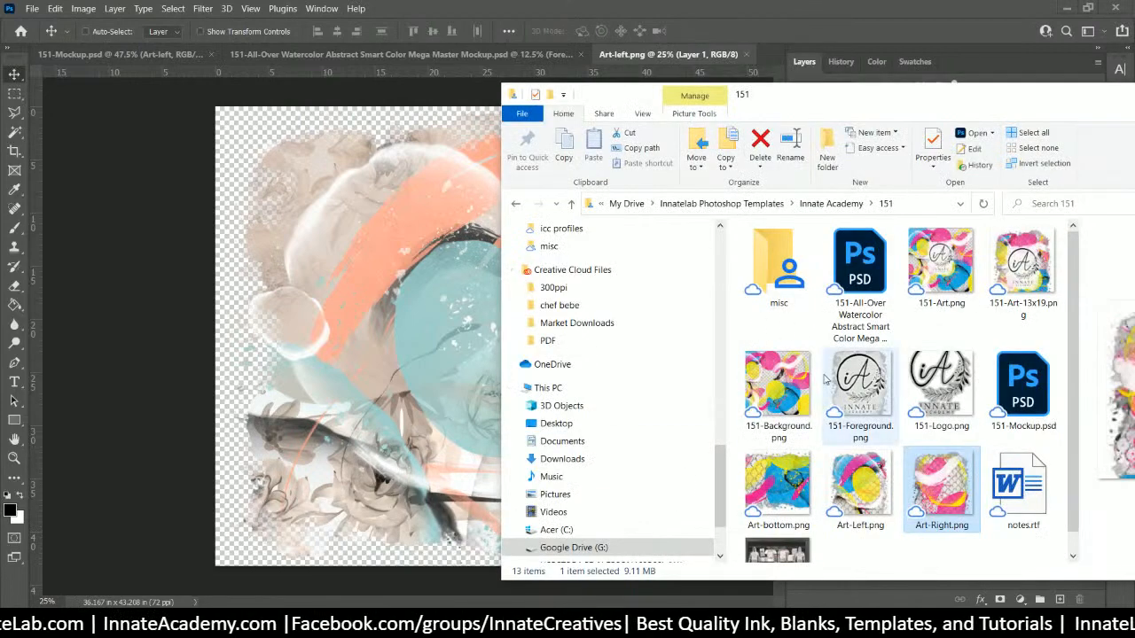
drag(857, 482, 327, 258)
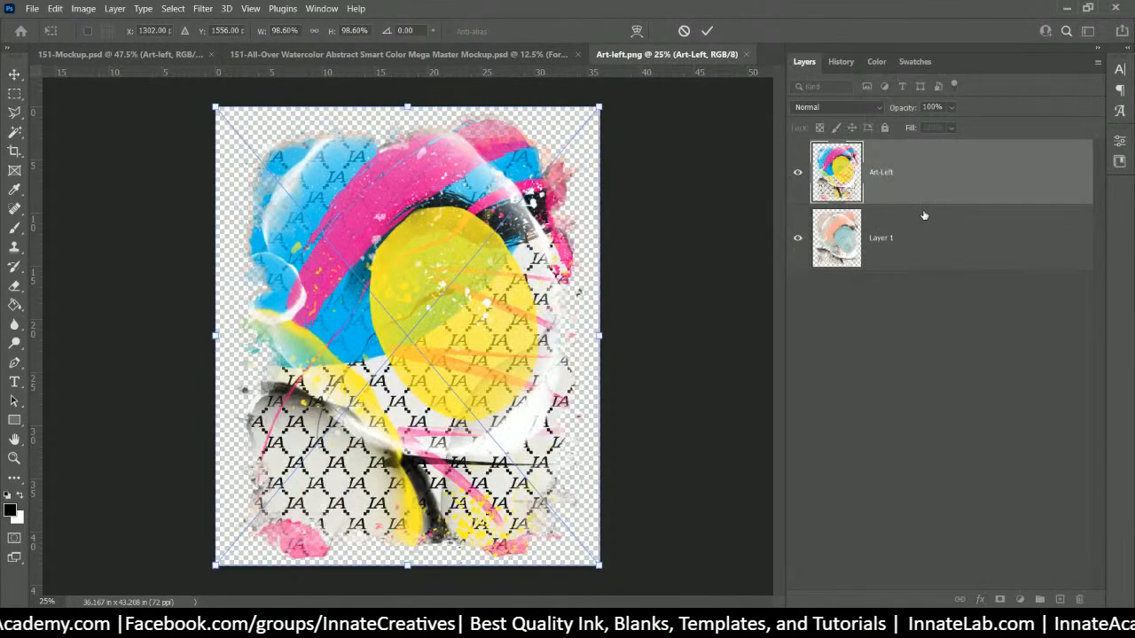
key(Return)
Step: Delete the old Layer 1 from Art-left.png, then save and close it
click(944, 247)
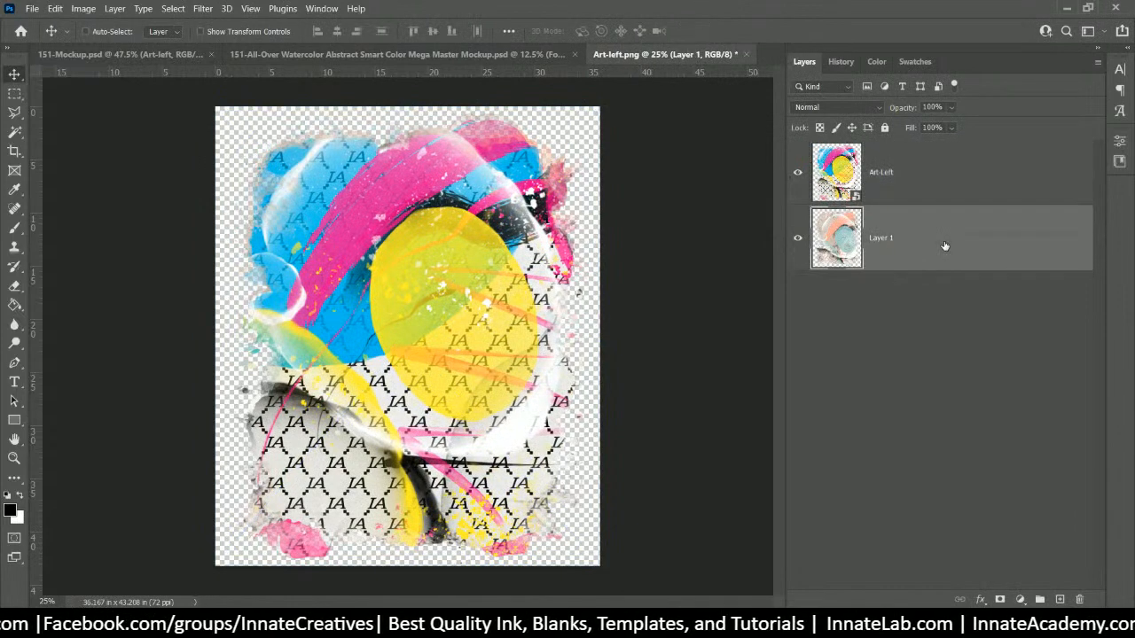
key(Delete)
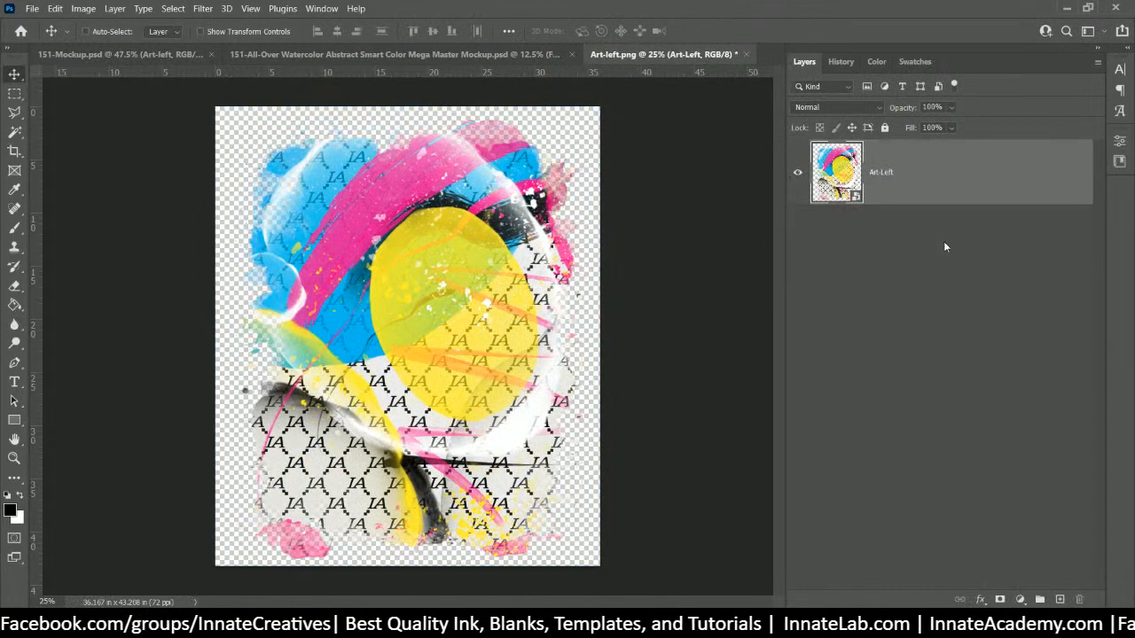
click(743, 54)
click(708, 346)
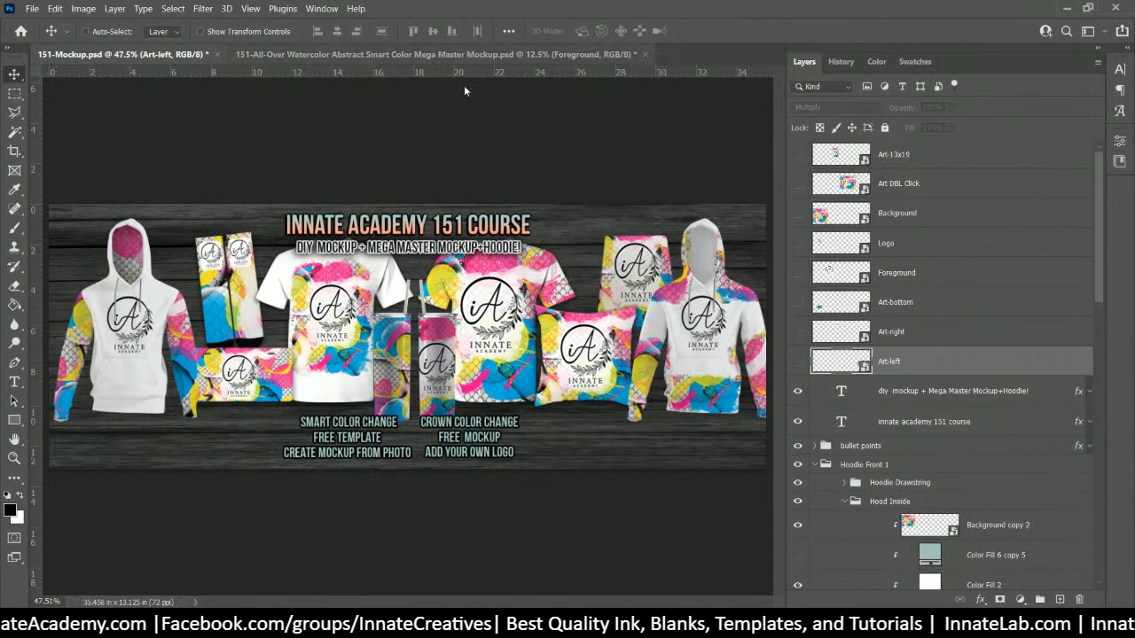
Step: In the innate academy 151 course title's Gradient Overlay, recolor the 17% stop with yellow sampled from the all-over print T-shirt
right_click(476, 236)
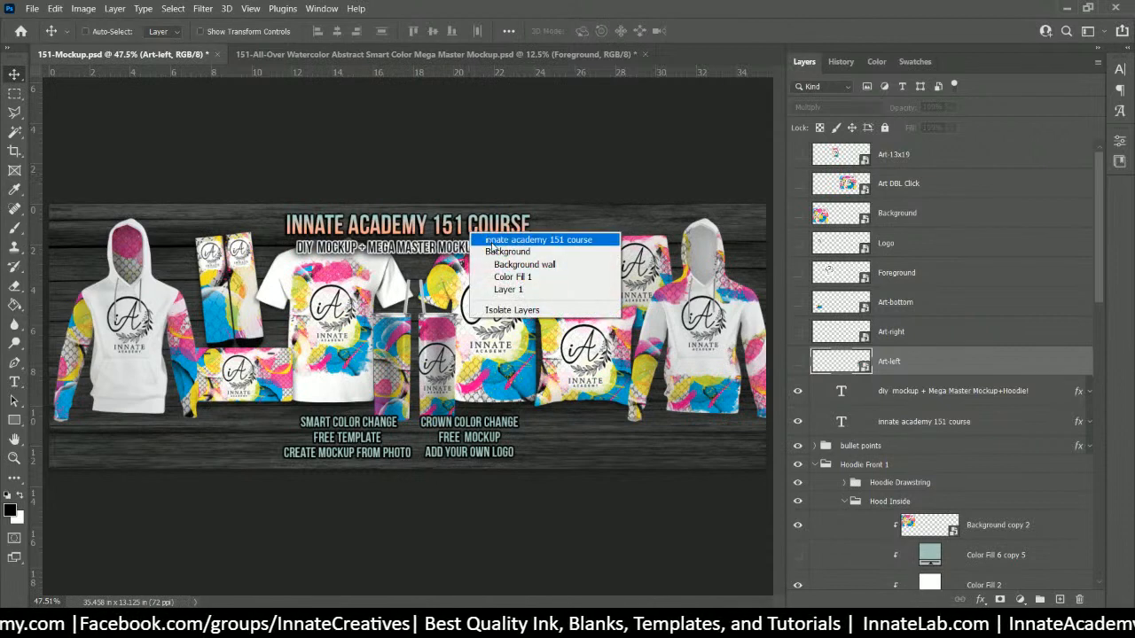
click(505, 237)
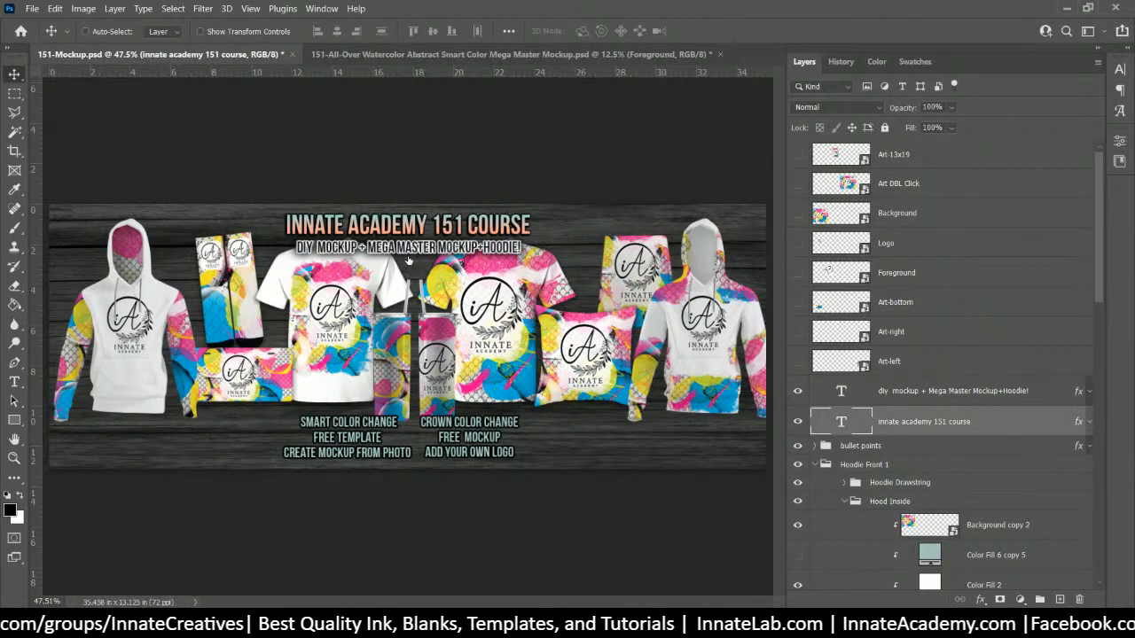
double_click(952, 425)
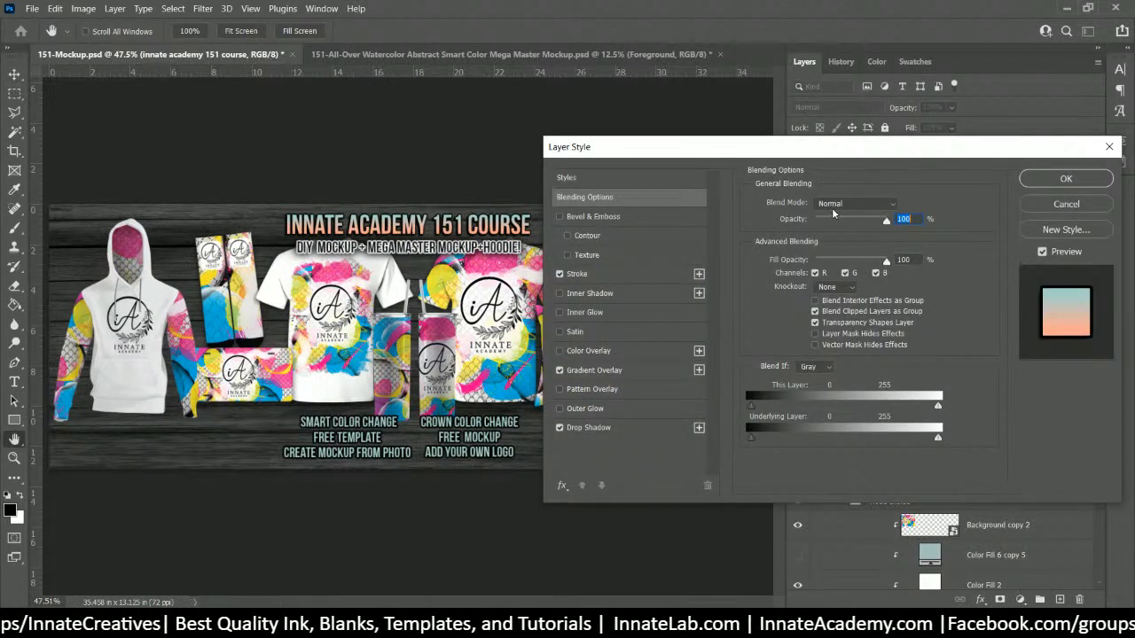
click(596, 369)
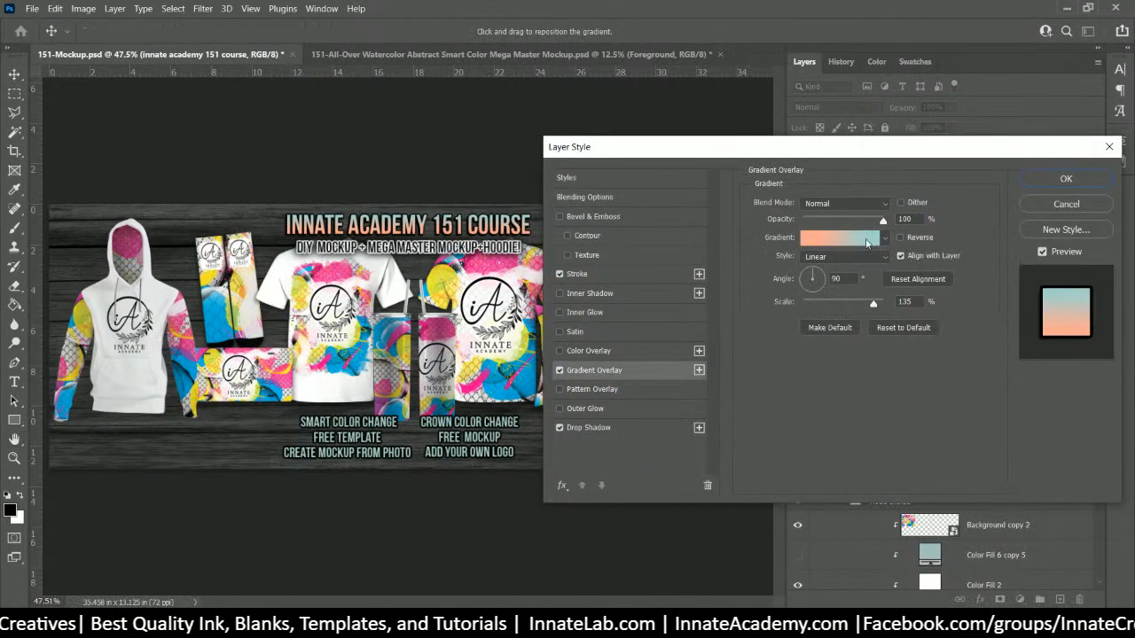
click(862, 234)
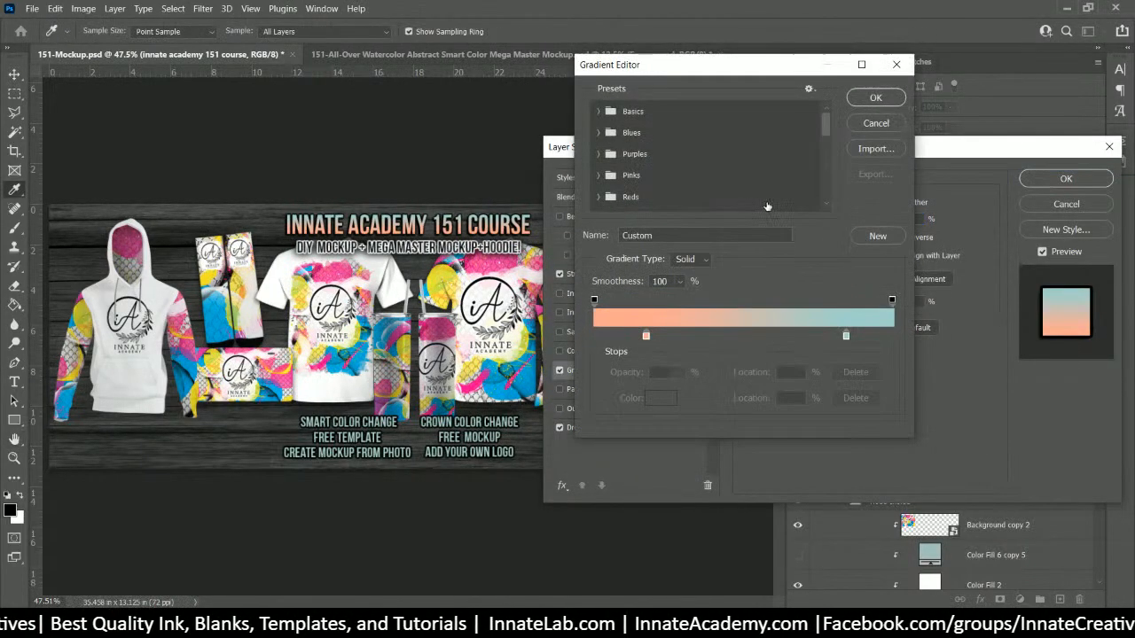
click(645, 336)
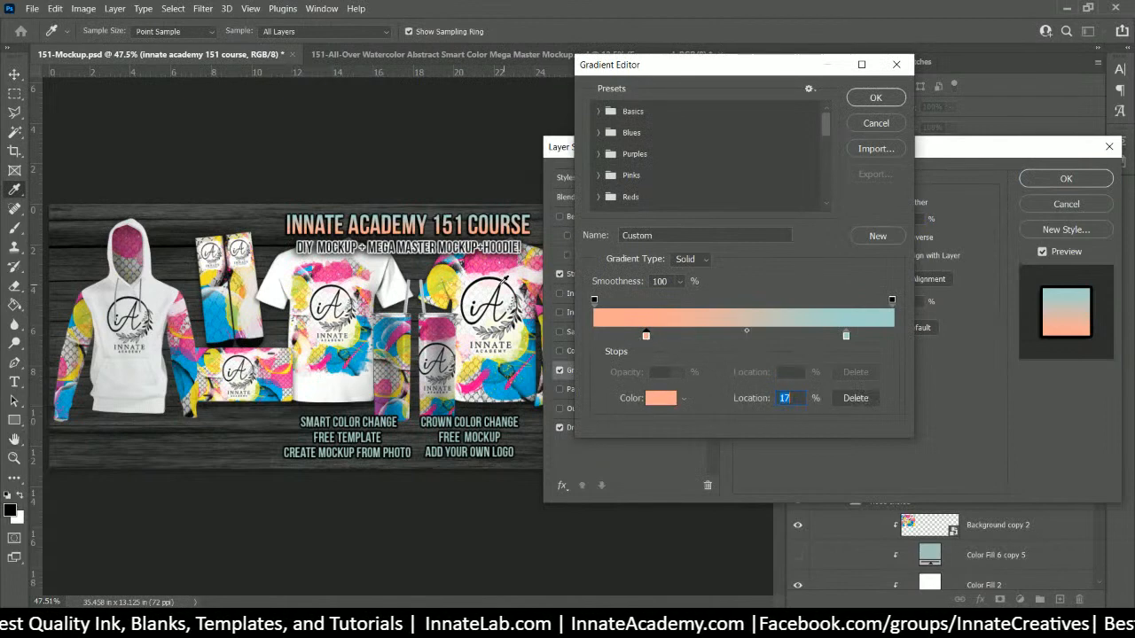
click(442, 277)
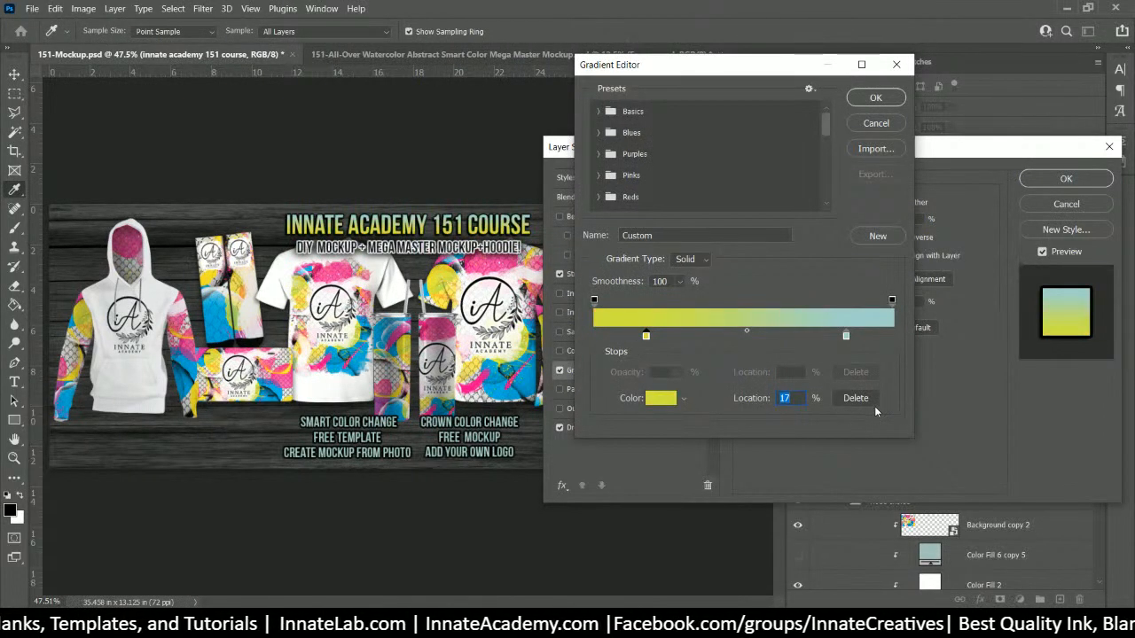
Step: Recolor the title gradient's 85% stop with pink sampled from the T-shirt and apply the layer style
click(845, 336)
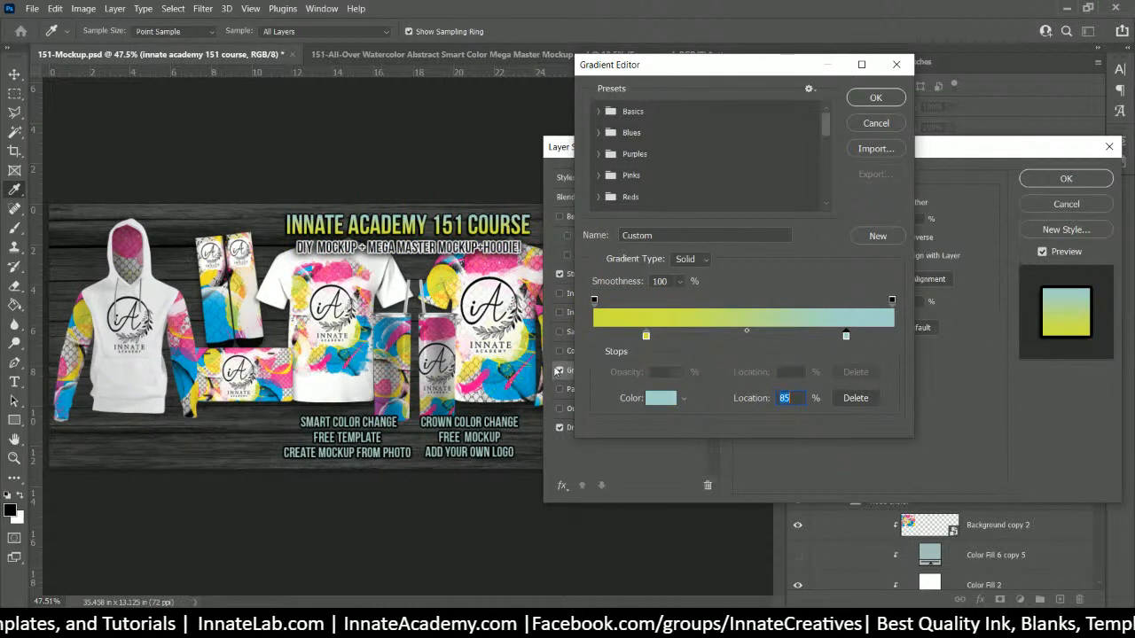
click(493, 263)
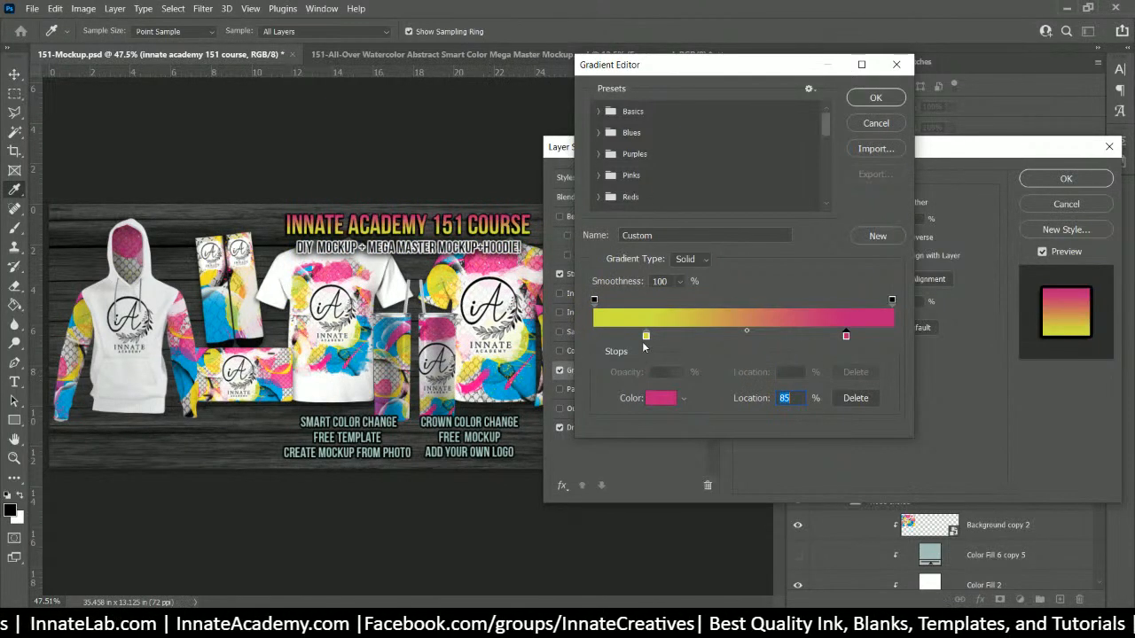
click(875, 99)
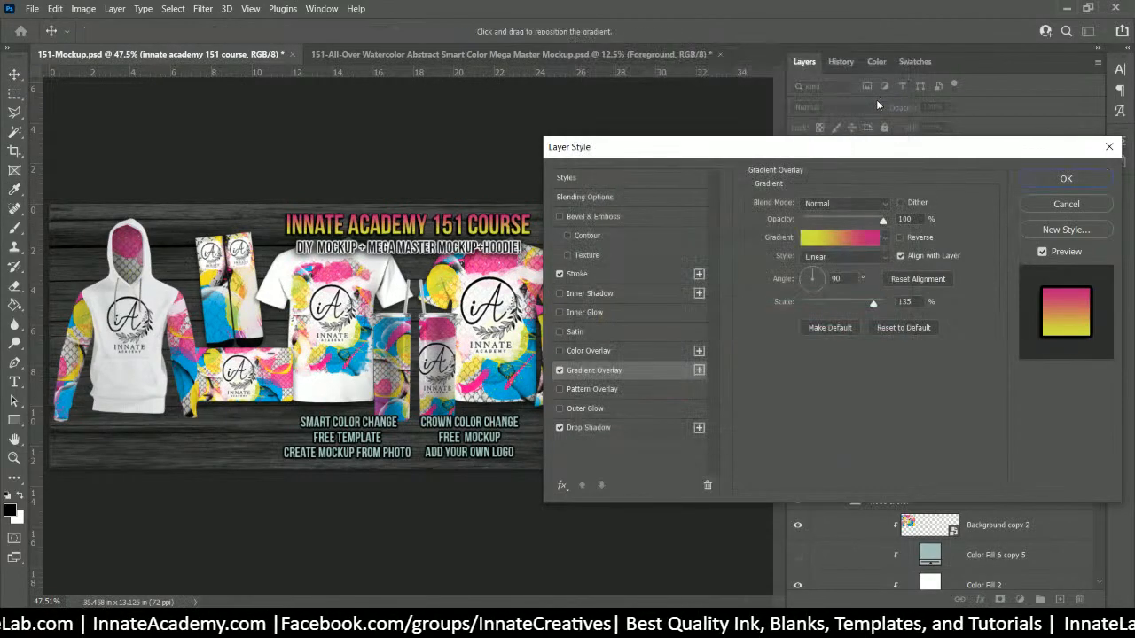
click(1052, 178)
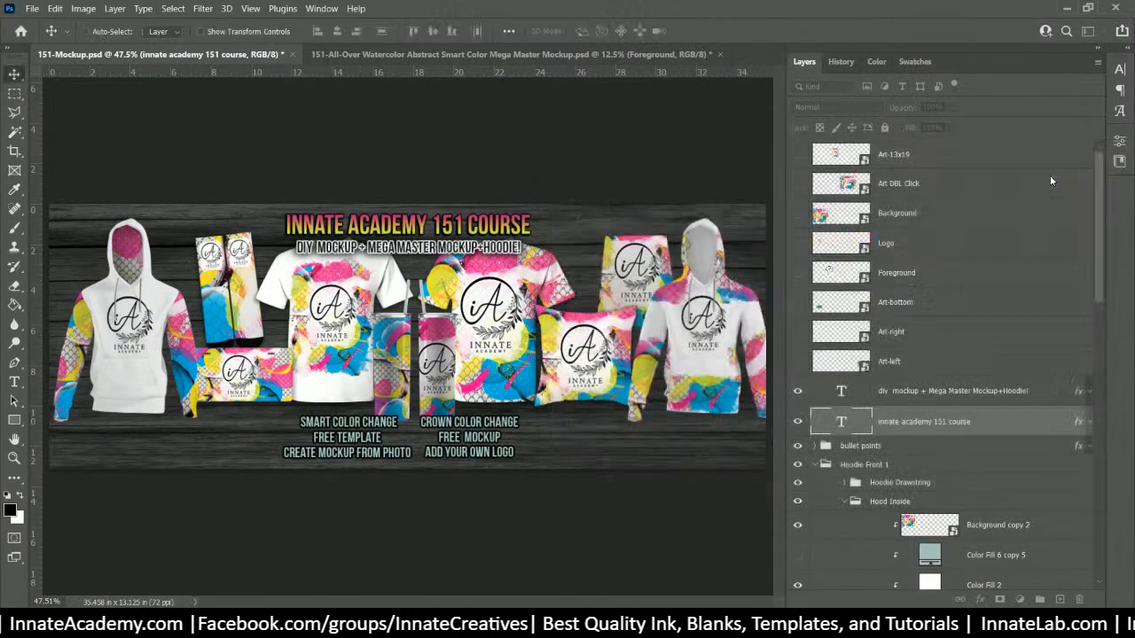
Step: Open the bullet points group's Color Overlay and recolor it with yellow sampled from the all-over print T-shirt
click(962, 447)
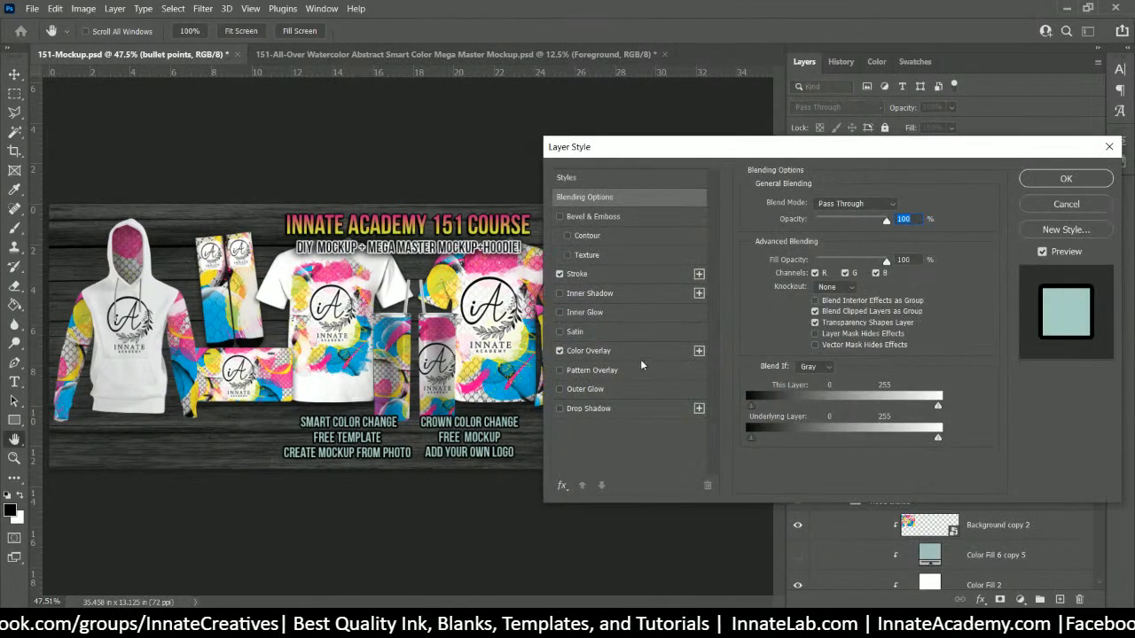
click(630, 350)
click(900, 204)
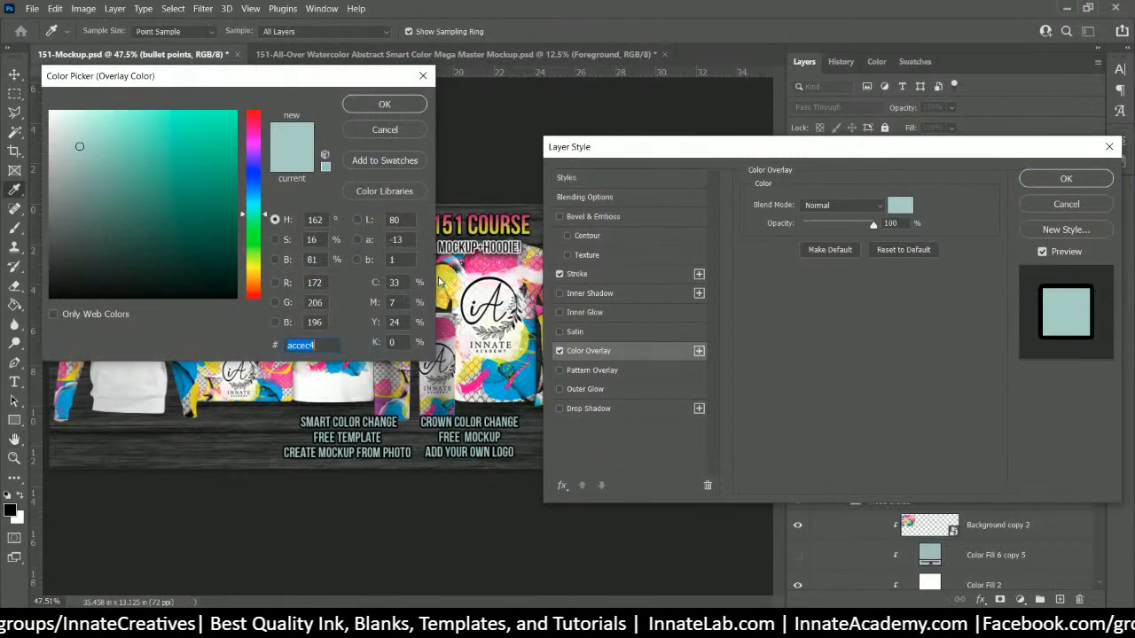
click(450, 276)
mouse_move(197, 126)
mouse_down()
mouse_move(198, 153)
mouse_move(199, 142)
mouse_up()
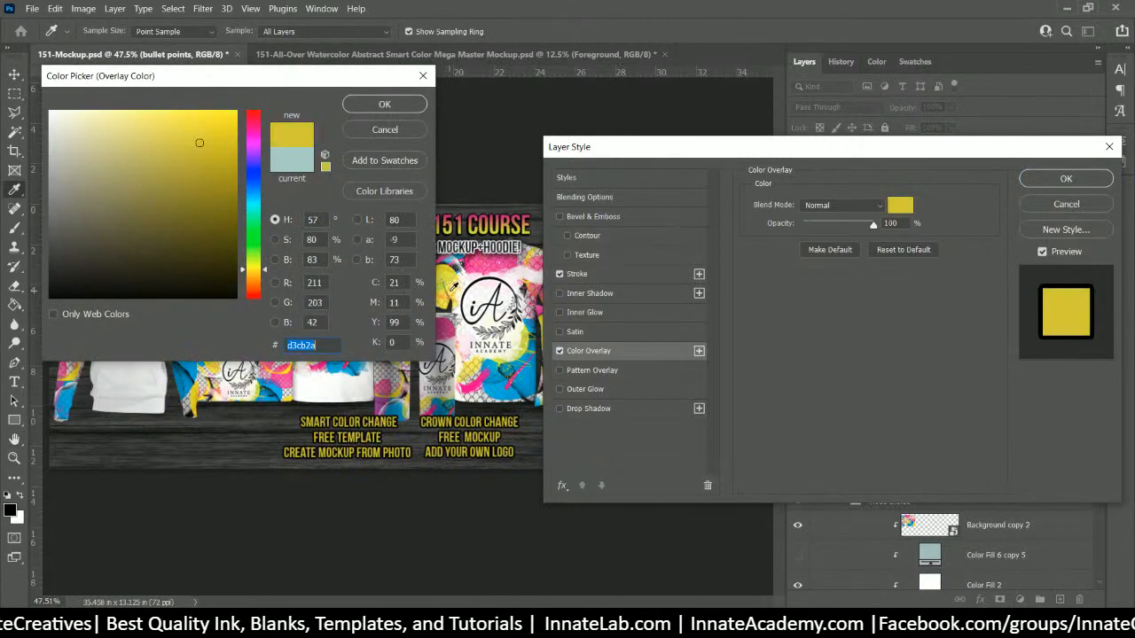
Step: Resample and brighten the bullet overlay color to the in-gamut yellow d2de26, apply the layer style and save the mockup
click(523, 349)
click(524, 350)
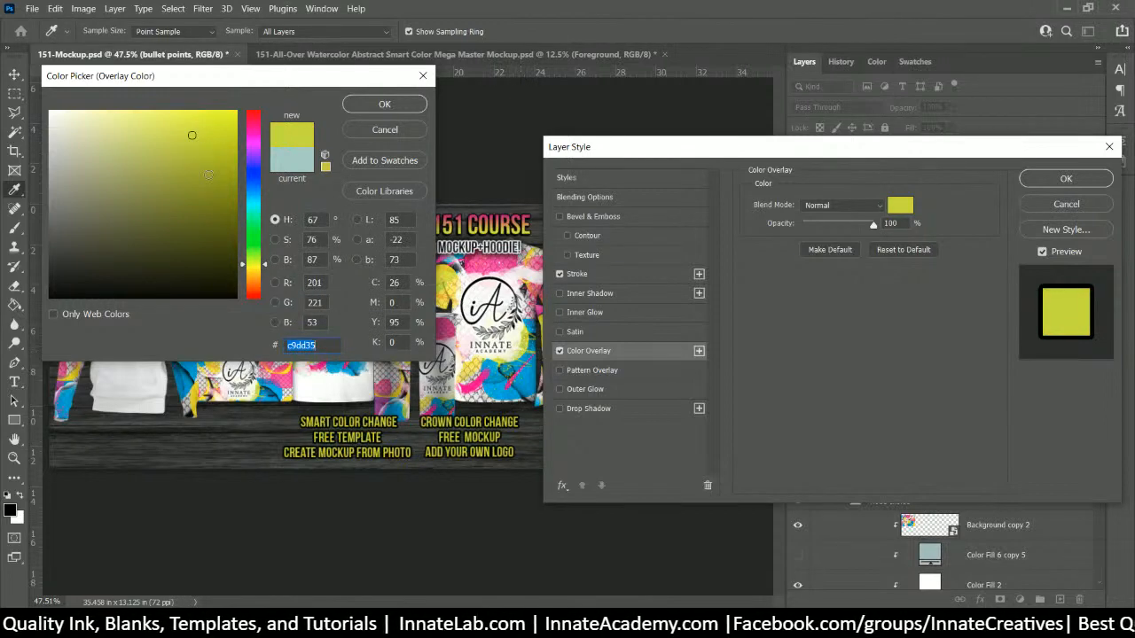
drag(192, 135, 231, 121)
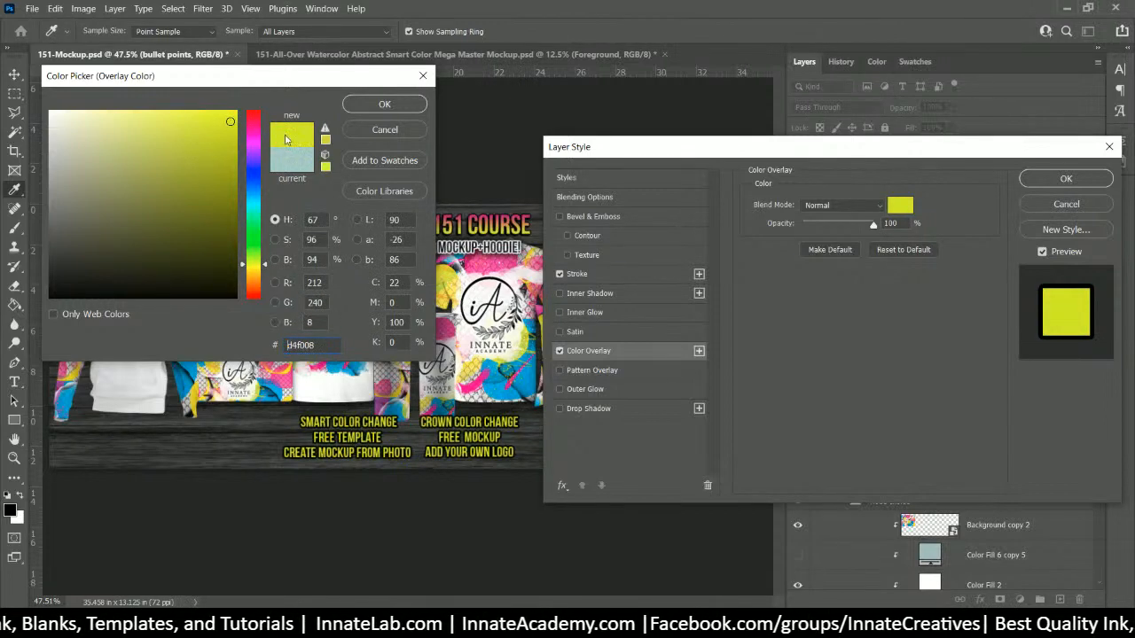
click(325, 139)
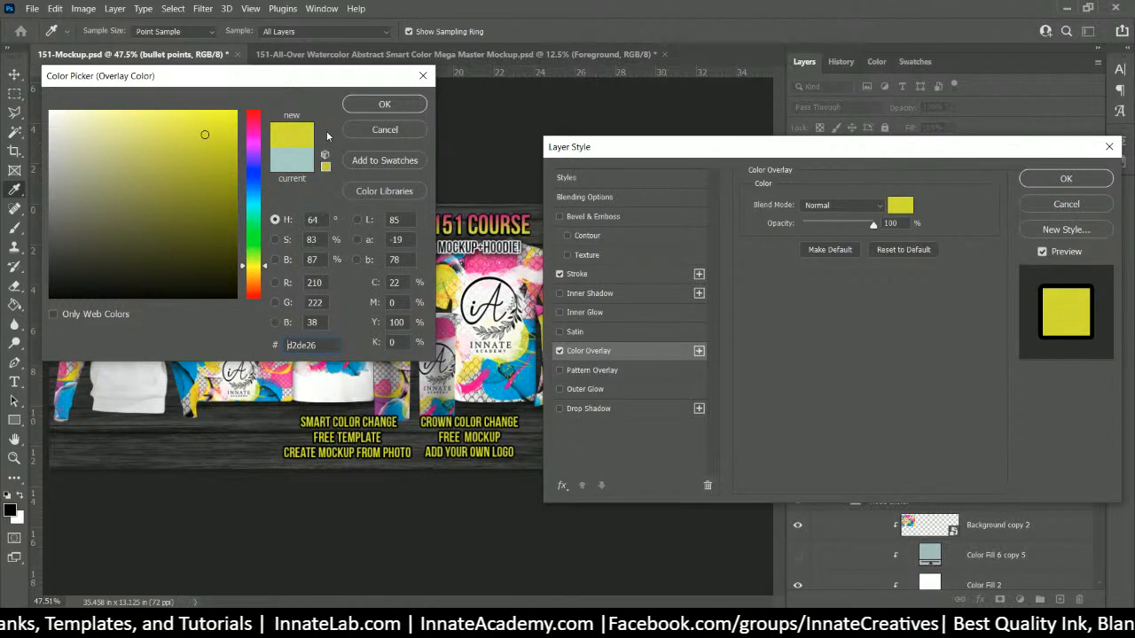
click(383, 106)
click(1095, 177)
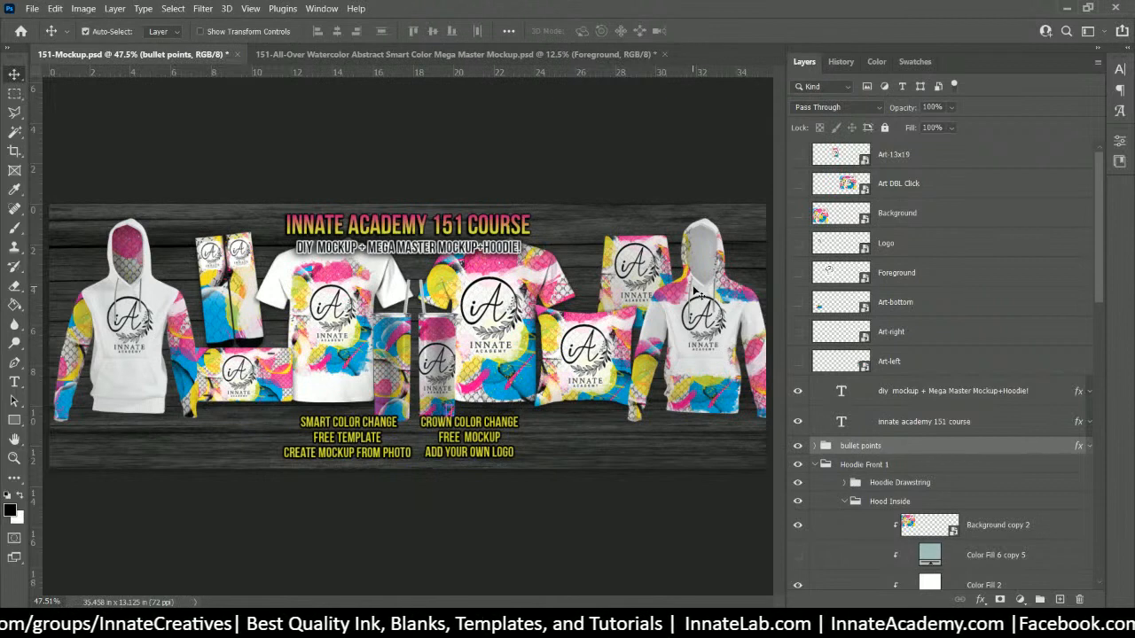
key(ctrl+s)
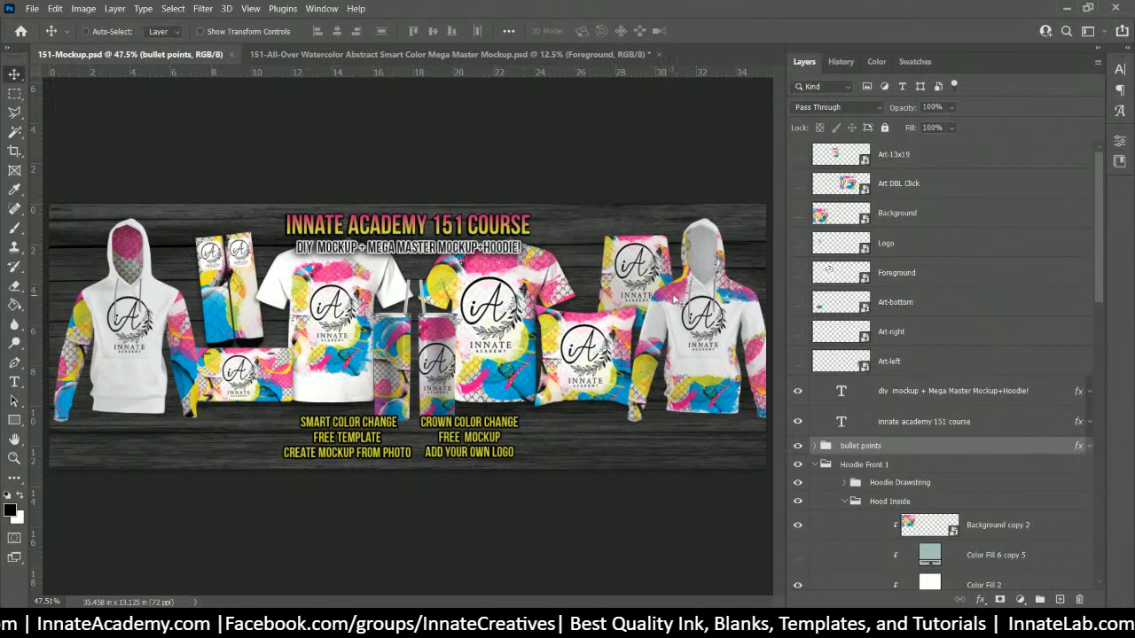
Step: Select the Art-right copy 2 layer on the Hoodie Front 2 mockup and move its shoulder art slightly down
right_click(674, 298)
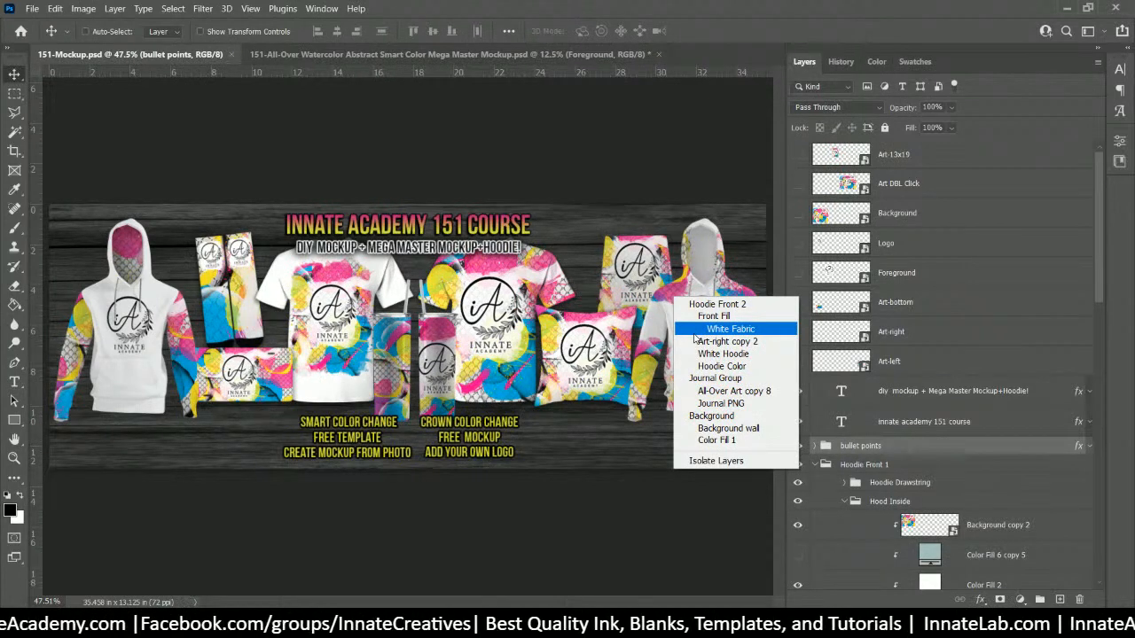
click(725, 341)
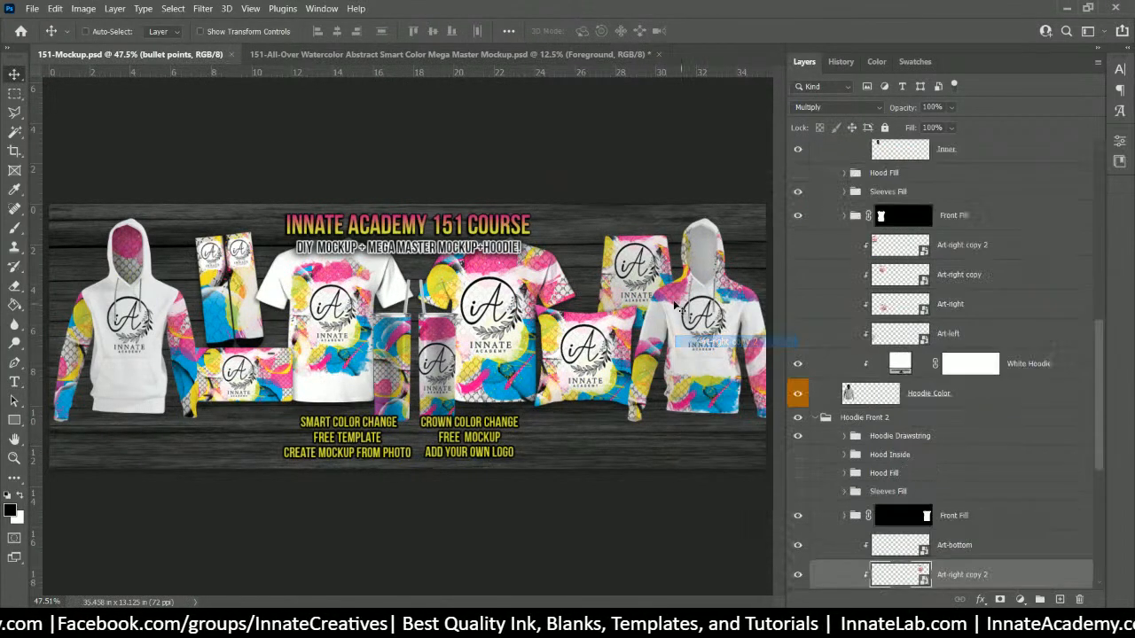
drag(679, 302, 677, 323)
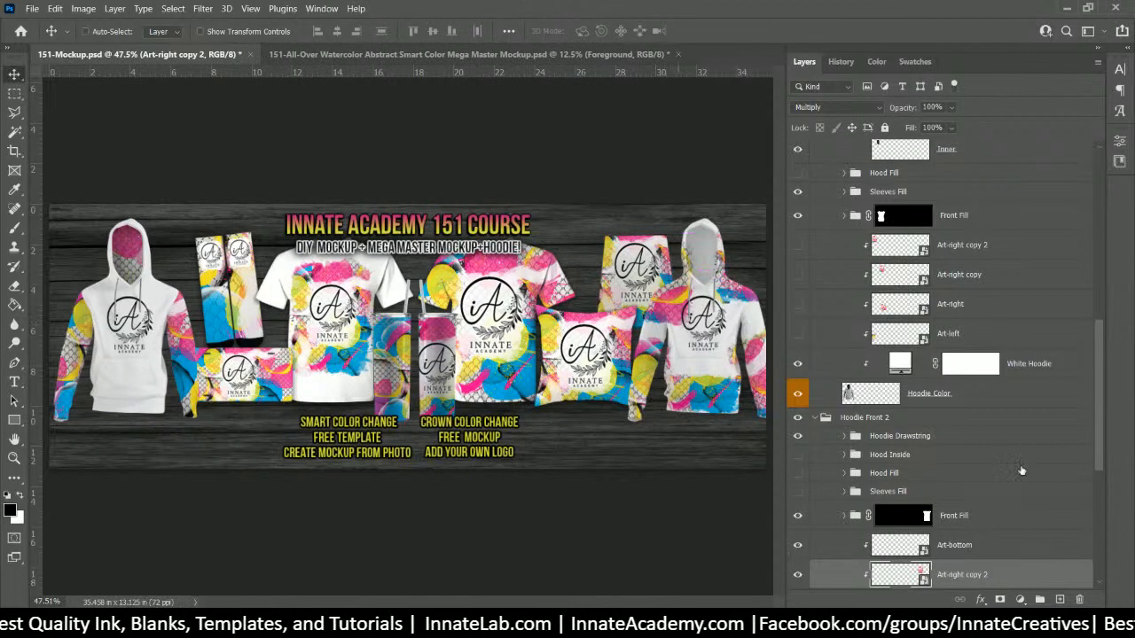
Step: Load the outline of the Inner layer in Hoodie Front 1's Hood Inside group as a selection
scroll(1026, 473, down, 2)
scroll(1024, 469, down, 1)
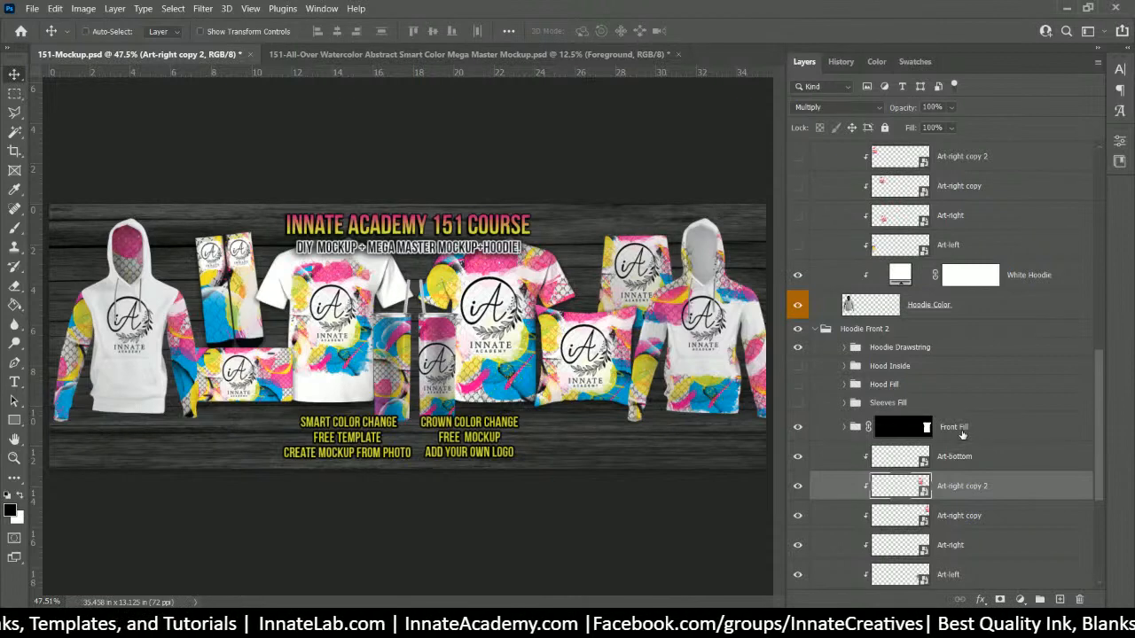
click(927, 428)
scroll(924, 396, up, 3)
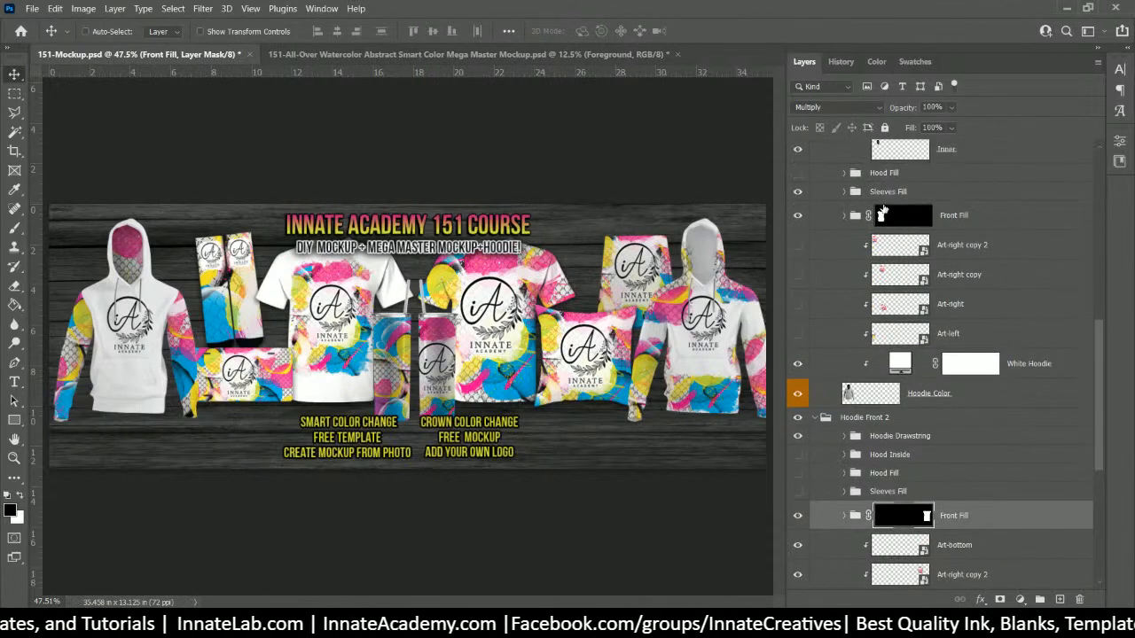
click(888, 178)
scroll(888, 177, up, 2)
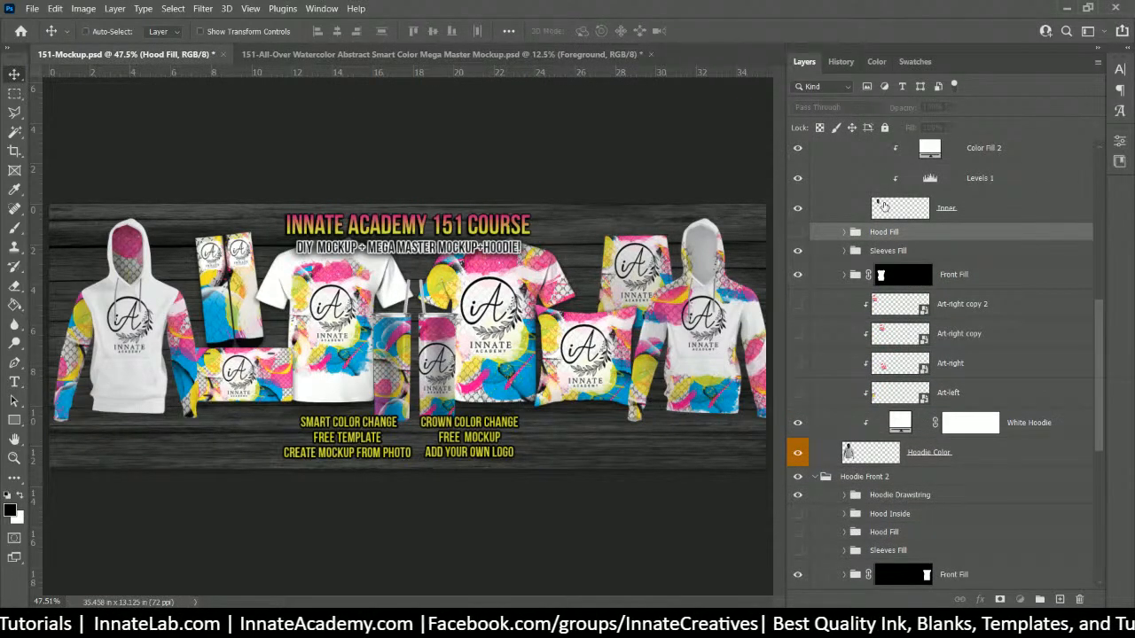
click(884, 207)
ctrl+click(876, 209)
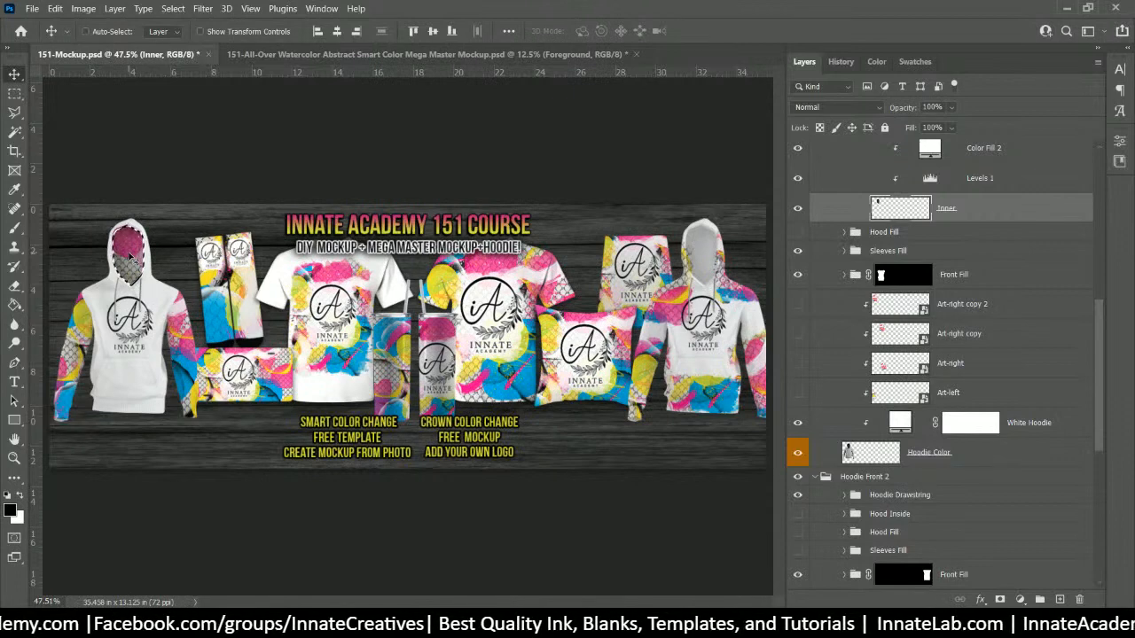
Step: Target the Front Fill layer mask in Hoodie Front 1 and prepare the Brush tool with white as foreground color
right_click(154, 291)
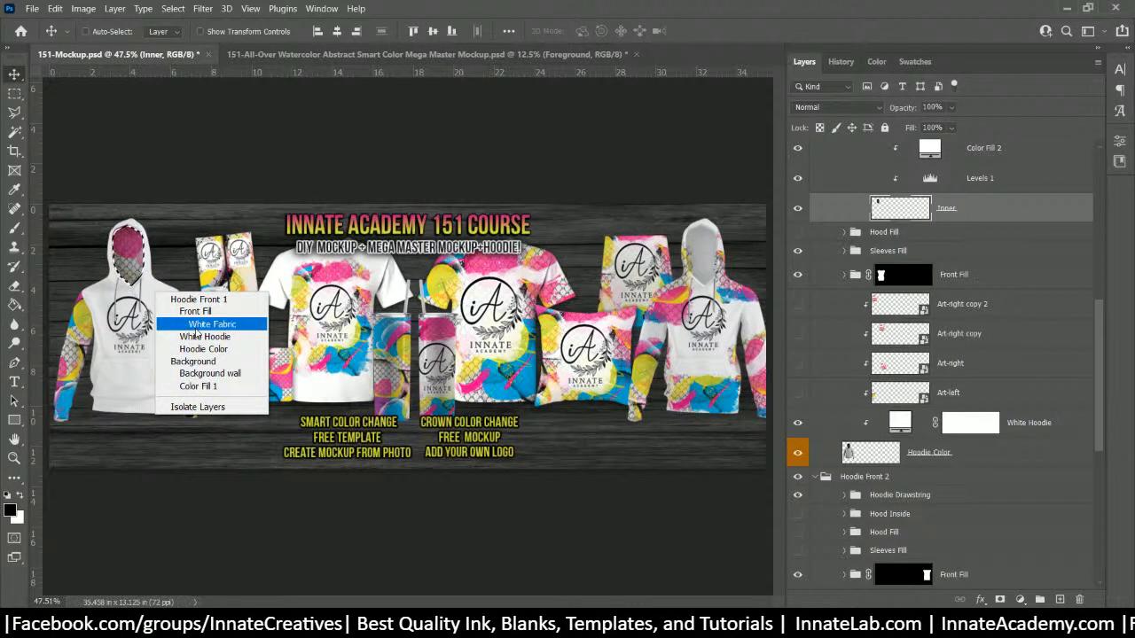
click(204, 337)
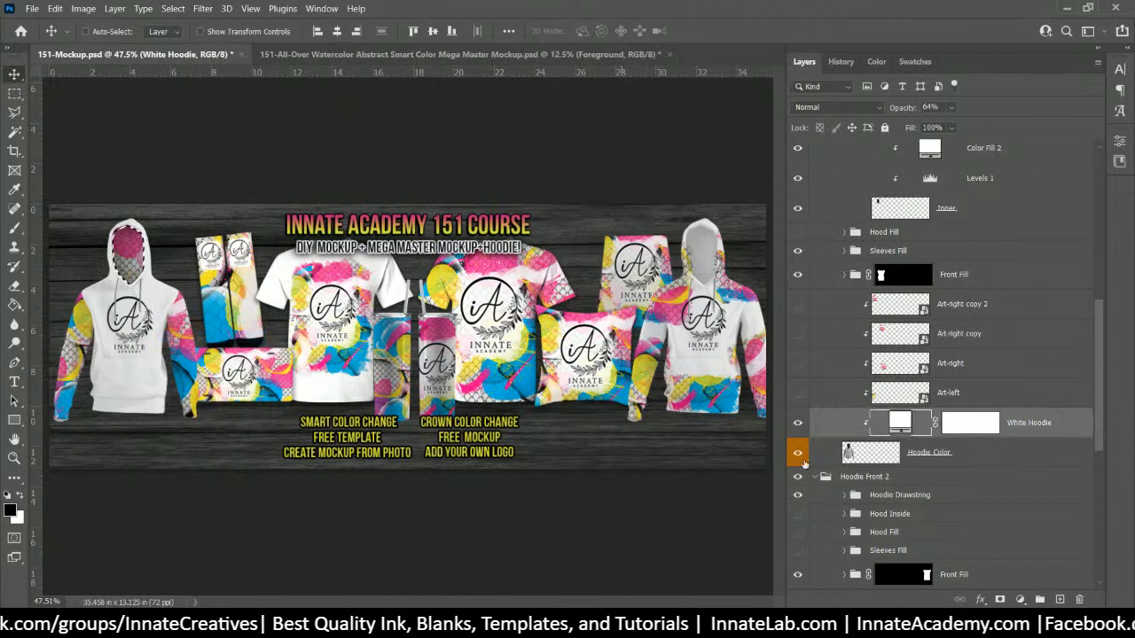
click(888, 465)
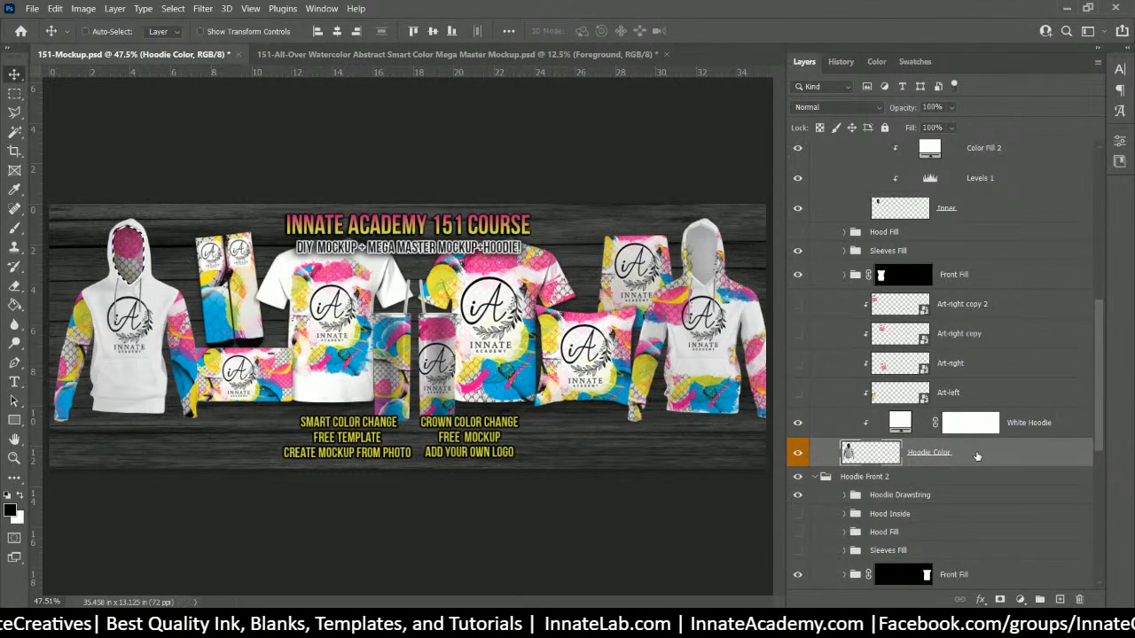
click(1030, 426)
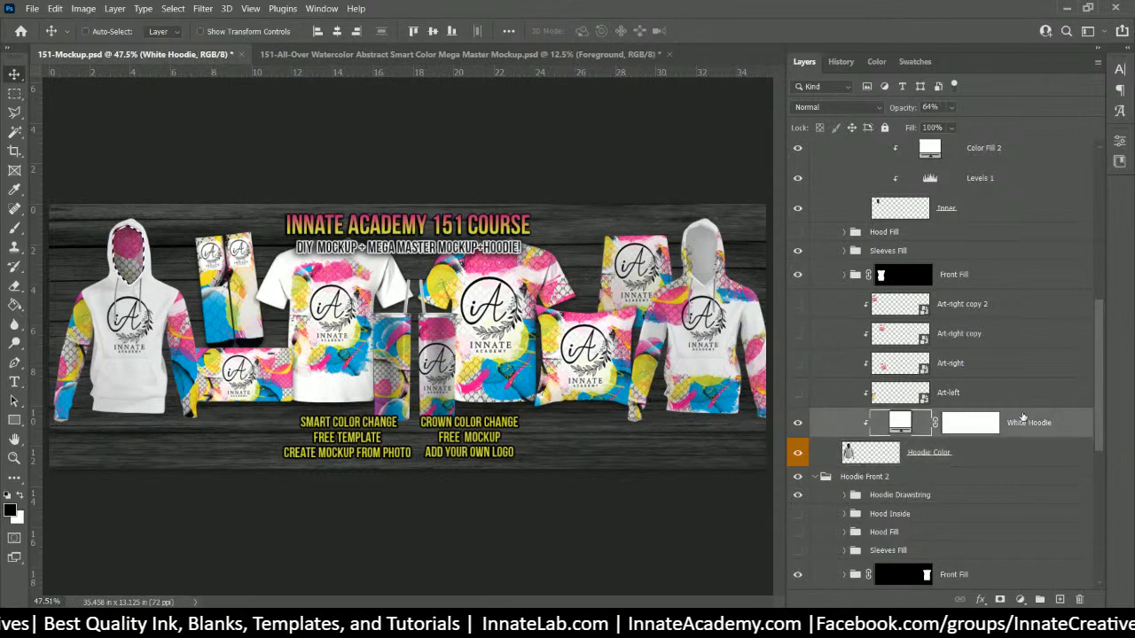
click(965, 279)
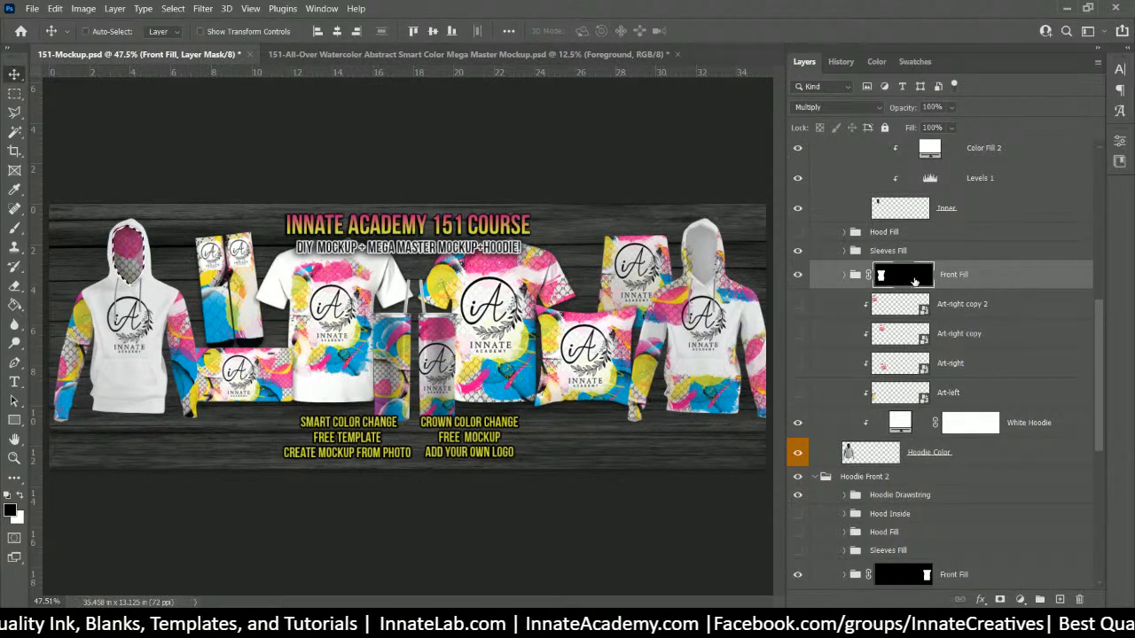
click(14, 226)
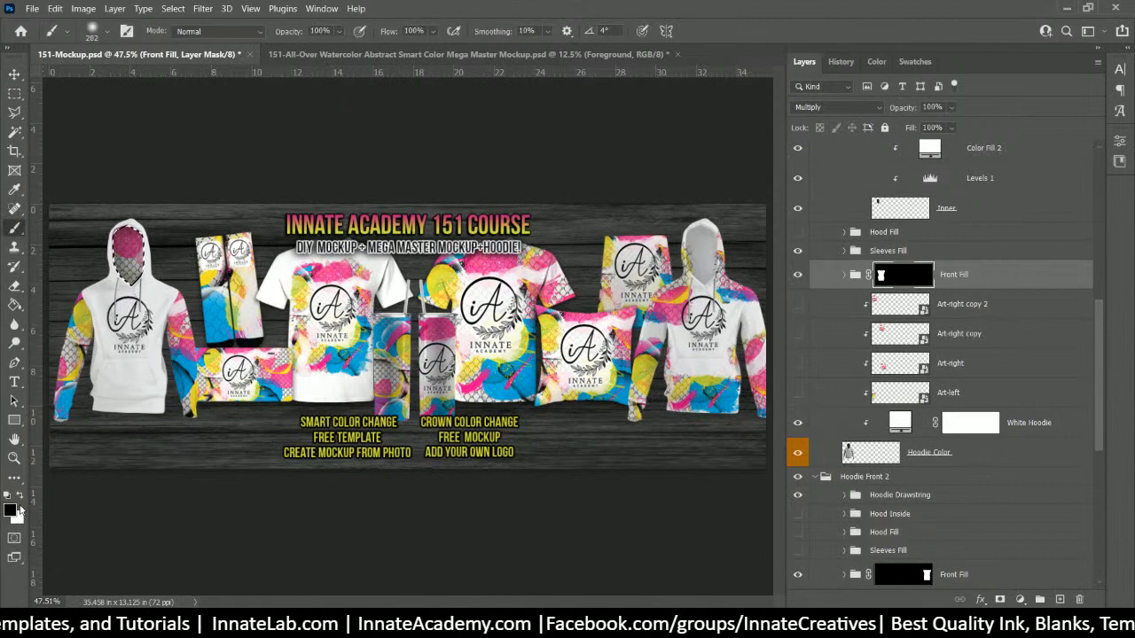
click(22, 496)
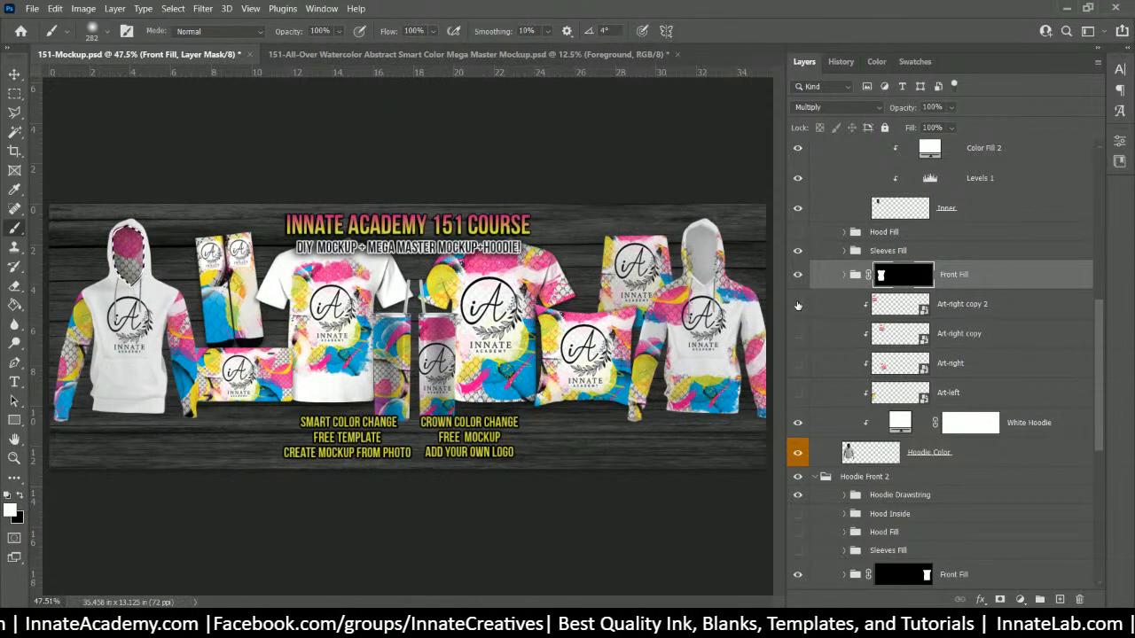
Step: Select the Front Fill group in Hoodie Front 1 and expand it to examine its layers
click(973, 270)
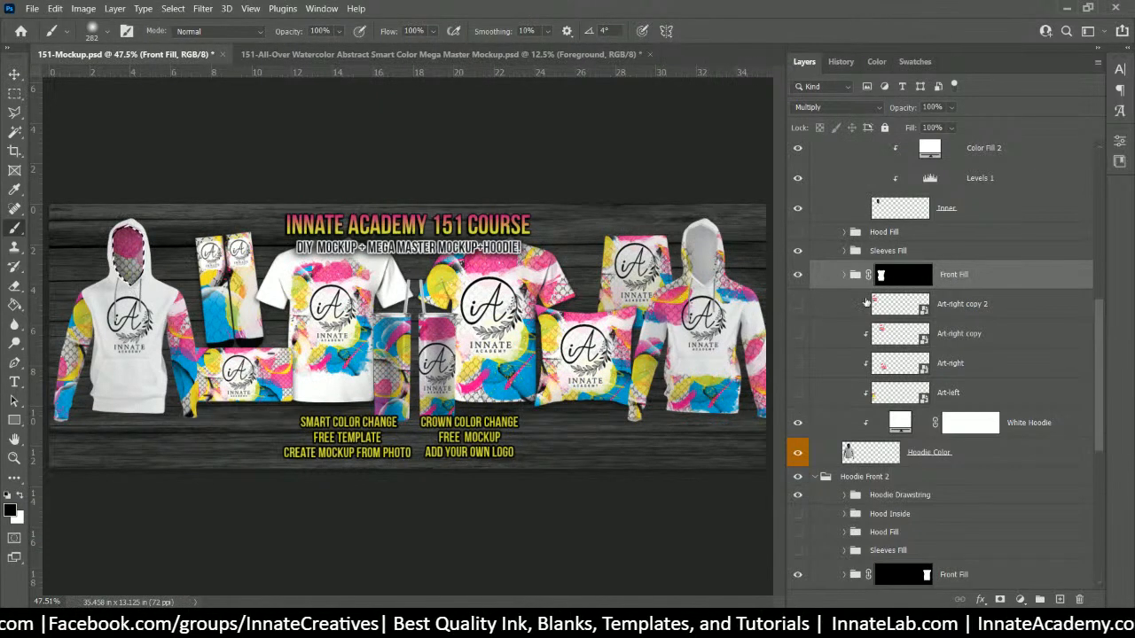
scroll(865, 301, up, 3)
click(846, 364)
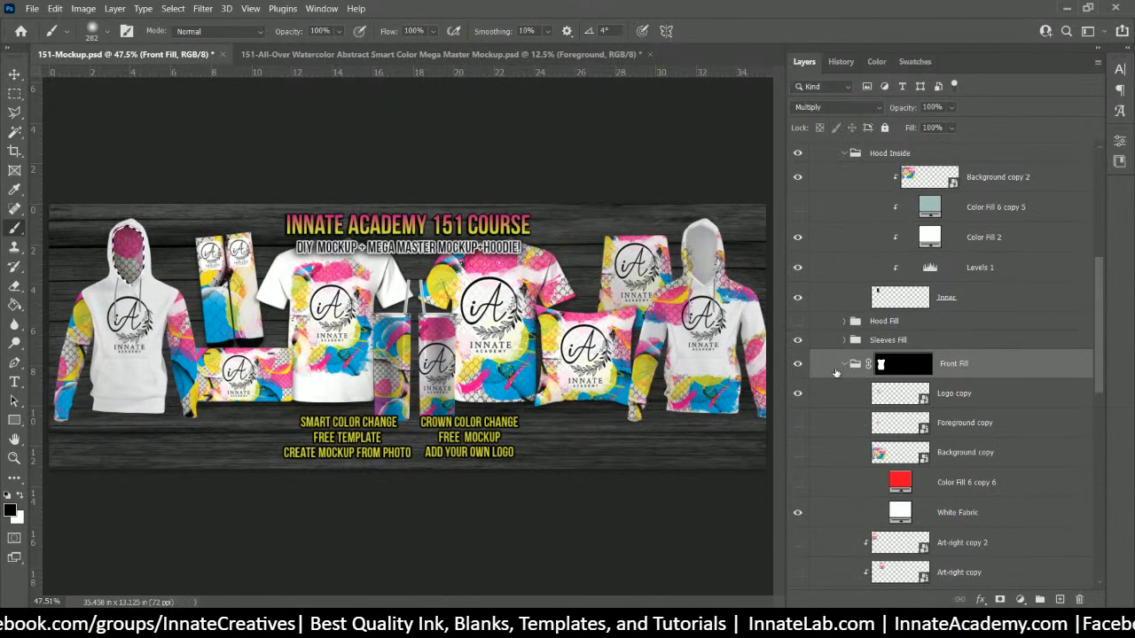
Step: Clear the hood selection and delete the entire Hoodie Front 2 group from the mockup
click(14, 74)
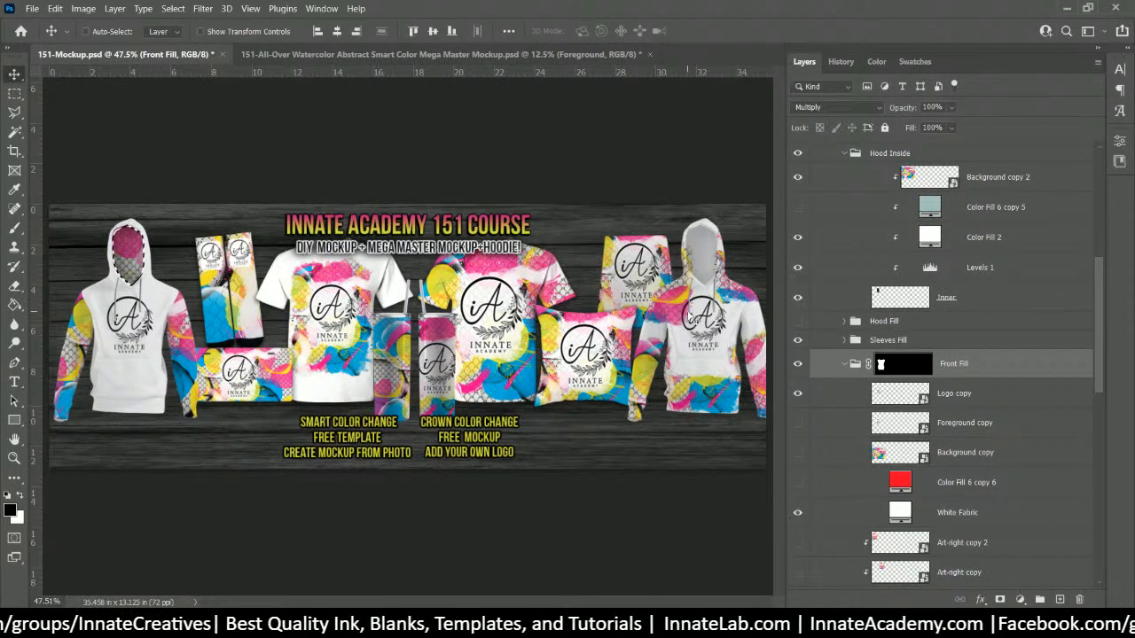
right_click(690, 314)
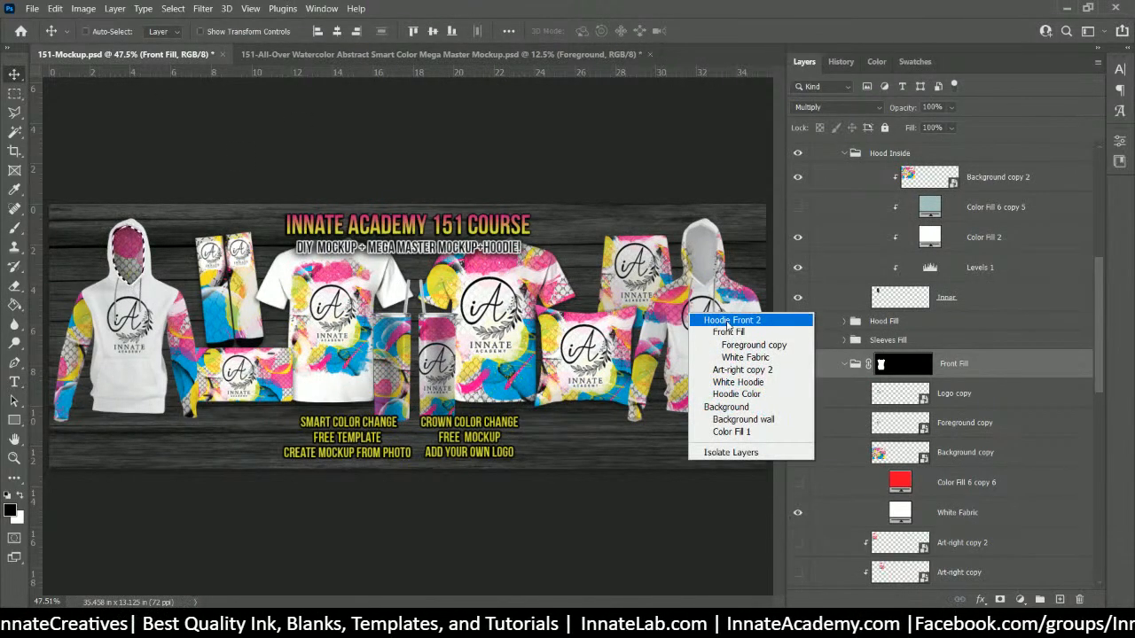
click(727, 321)
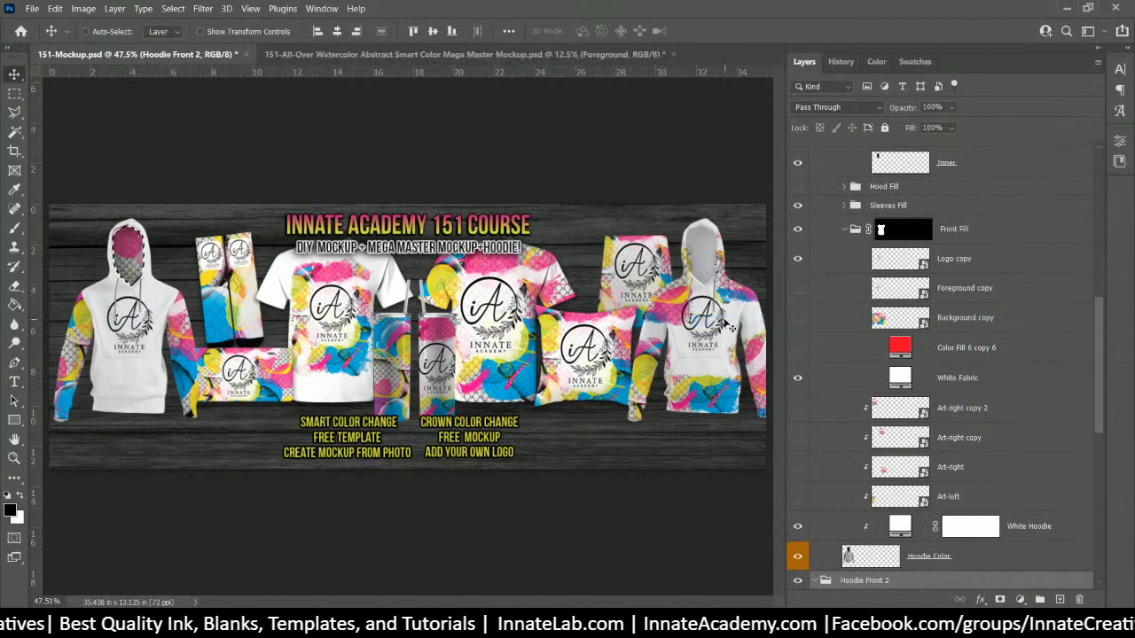
click(724, 315)
key(Return)
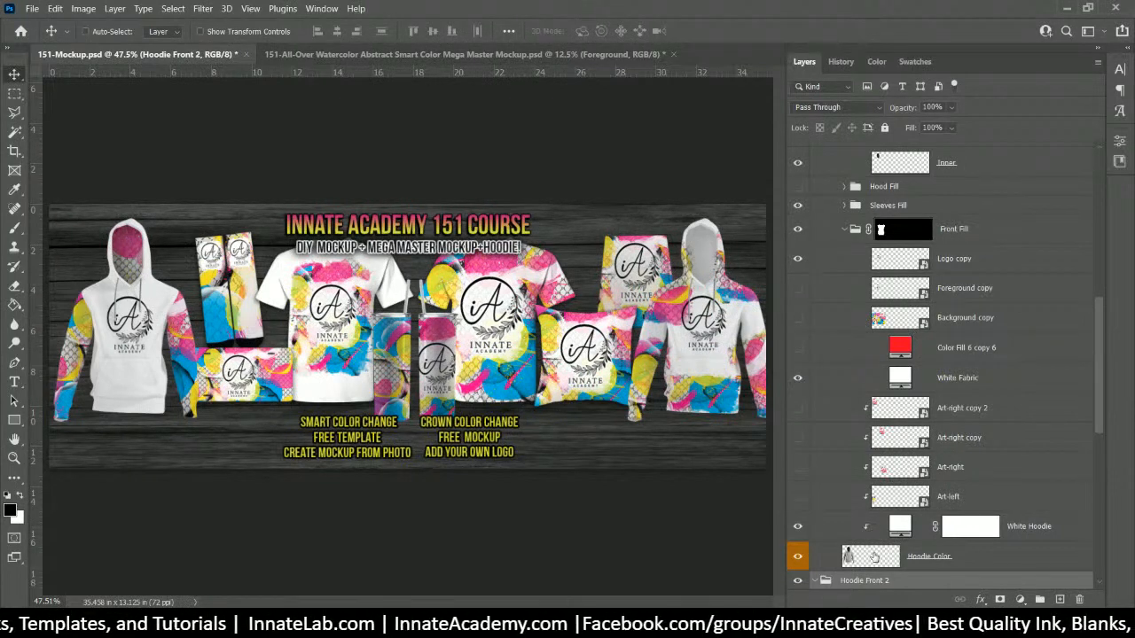
key(Delete)
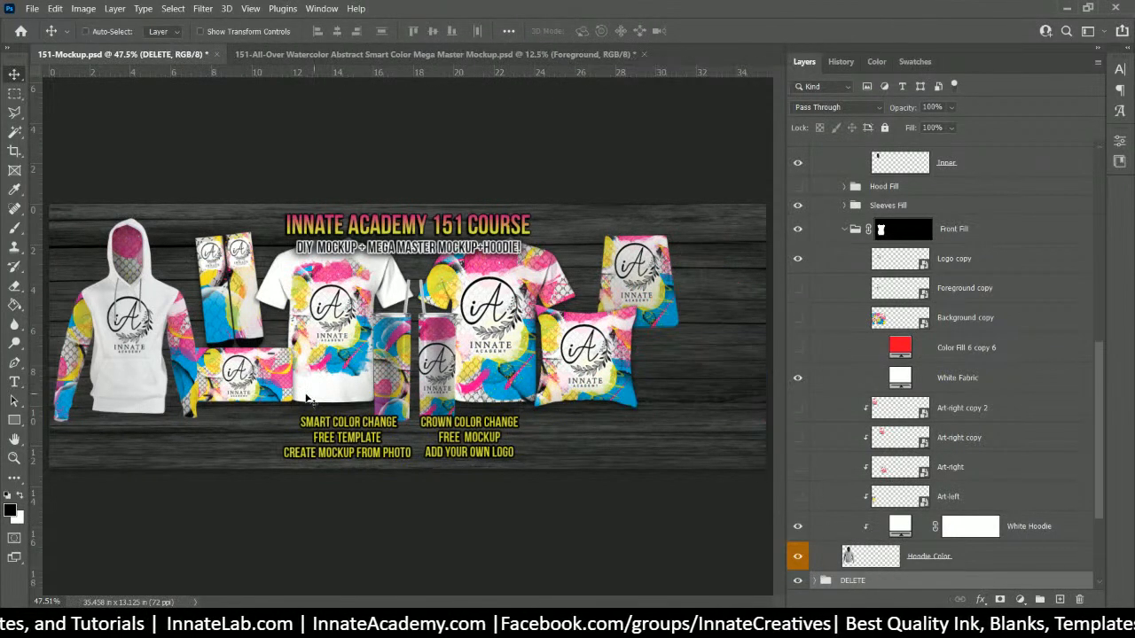
Step: Select the Hoodie Front 1 group and toggle its Hood Inside group off and on to check the hood lining
right_click(131, 372)
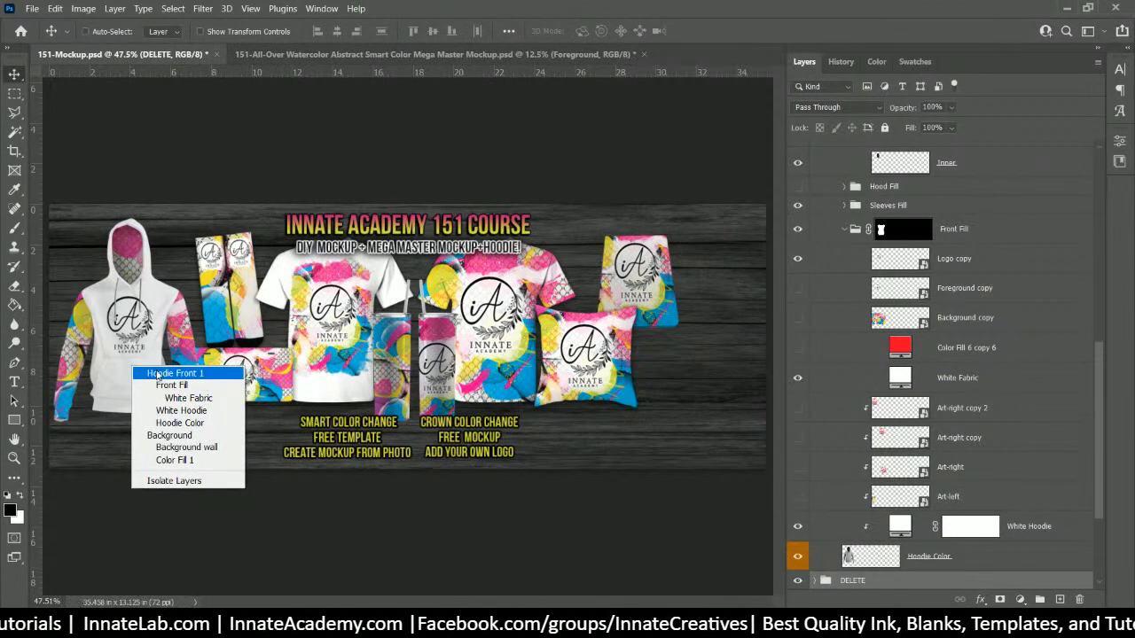
click(173, 373)
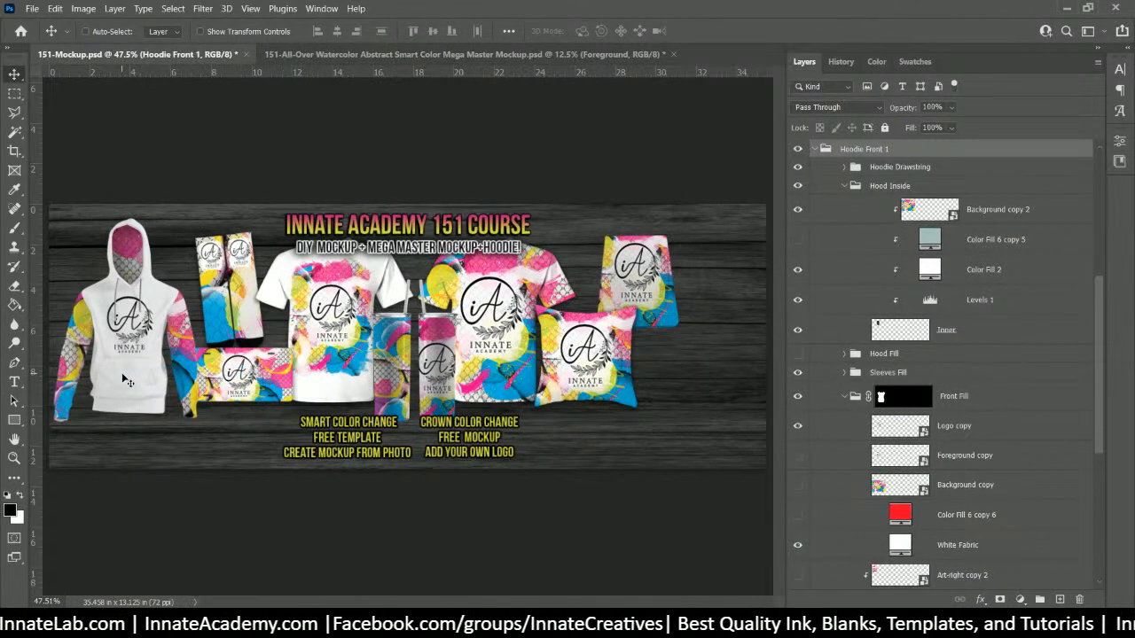
click(843, 186)
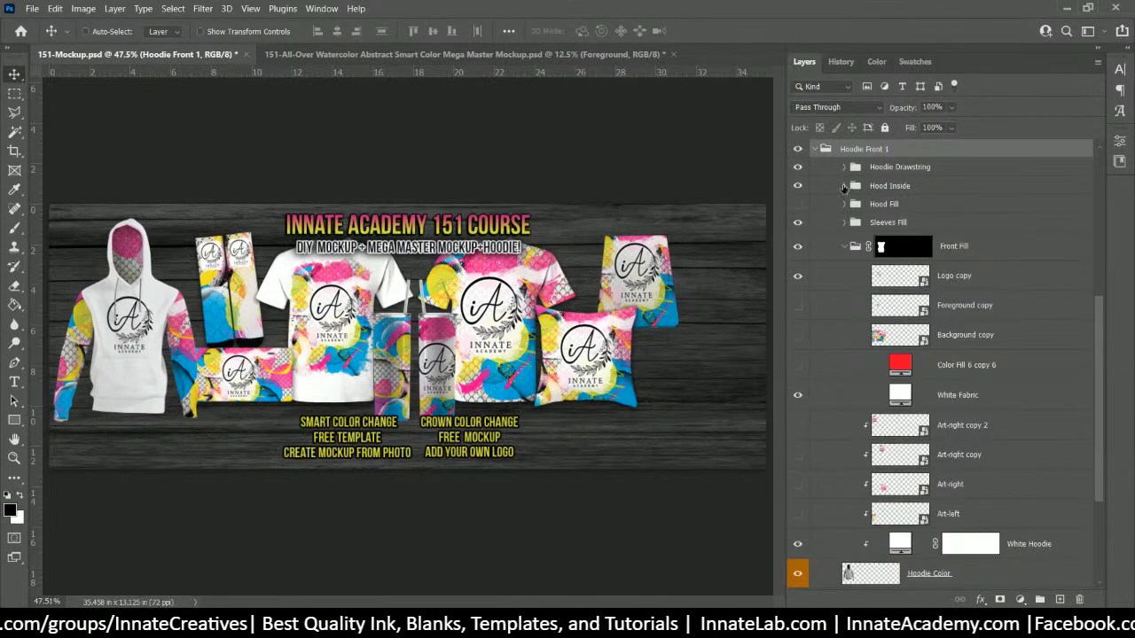
click(844, 186)
click(798, 186)
click(798, 186)
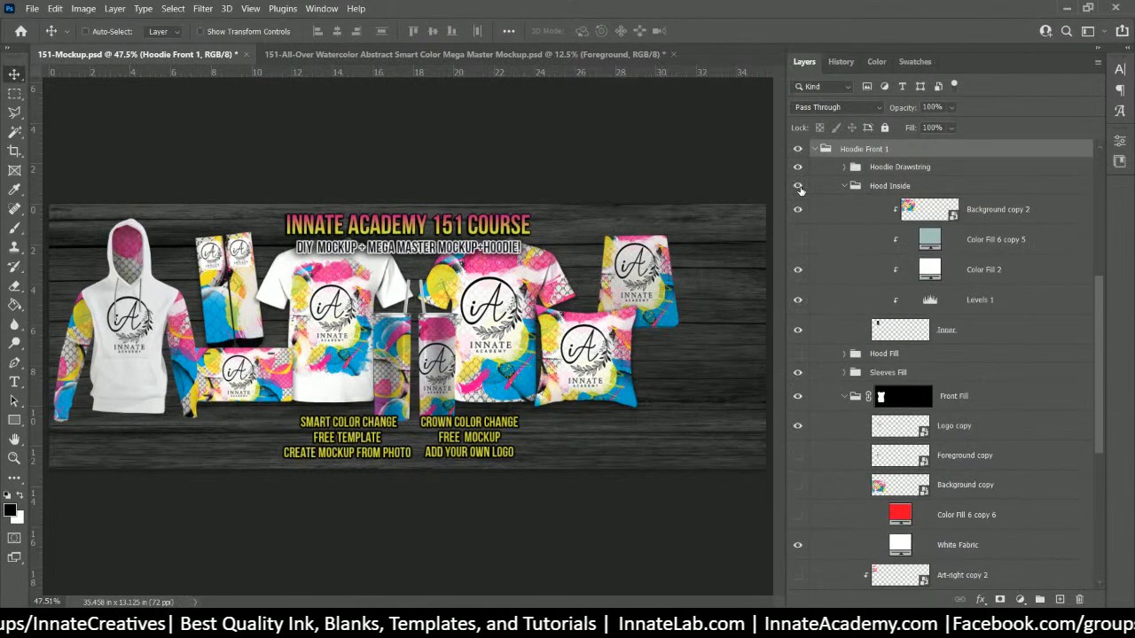
click(798, 186)
click(798, 186)
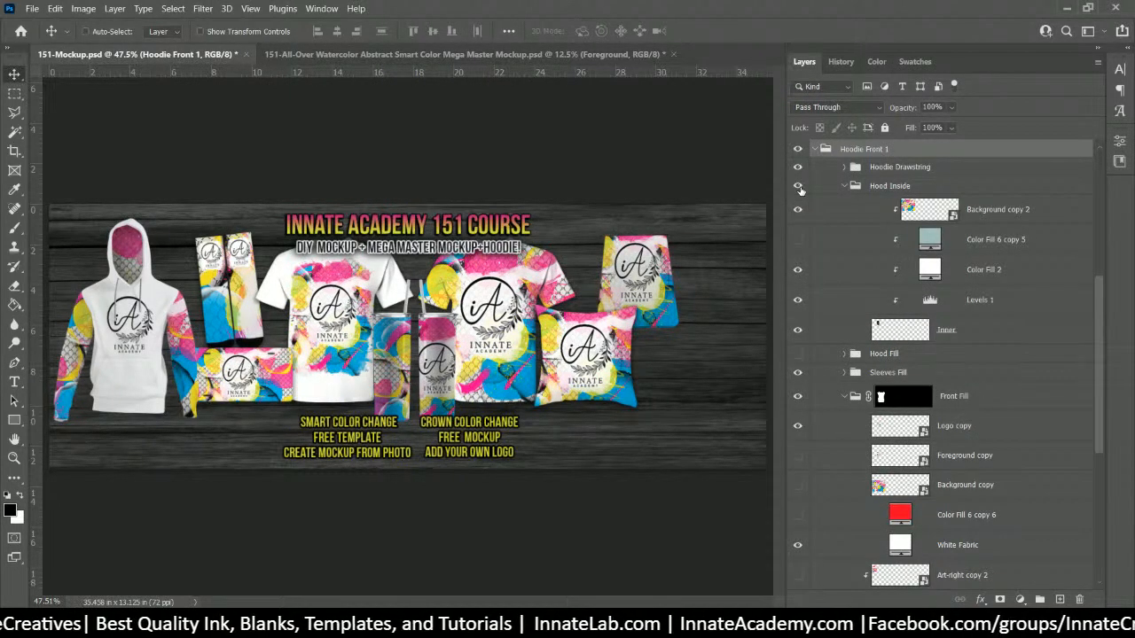
scroll(850, 255, down, 2)
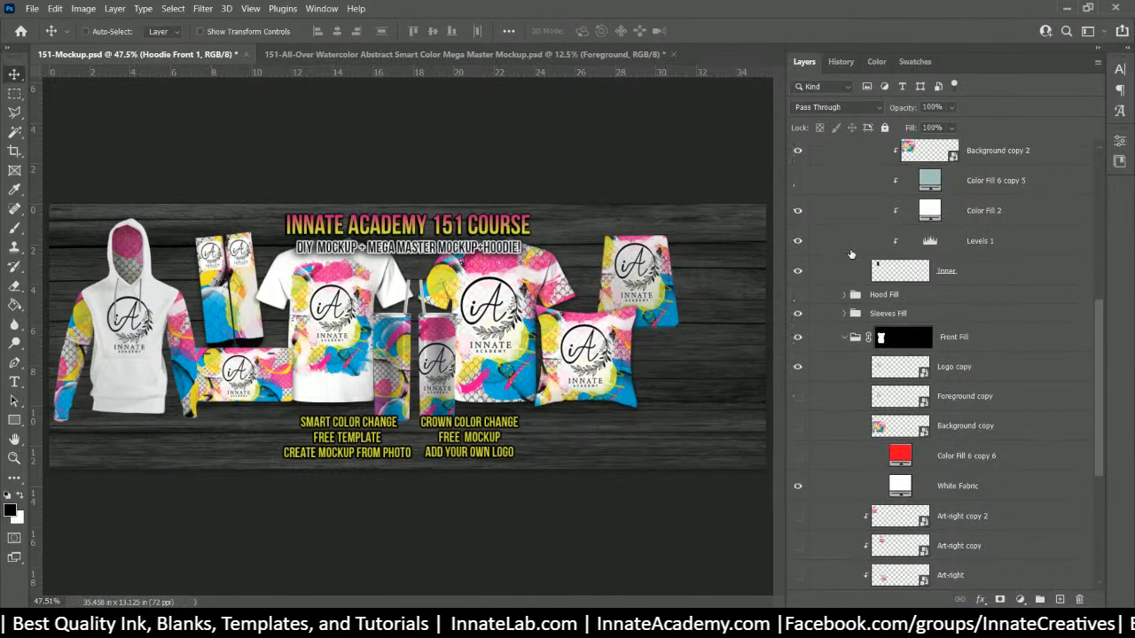
Step: Expand and show the Hood Fill group in Hoodie Front 1, replacing its Background copy 4 artwork with the Color Fill 6 copy 7 layer
scroll(850, 255, down, 2)
click(844, 236)
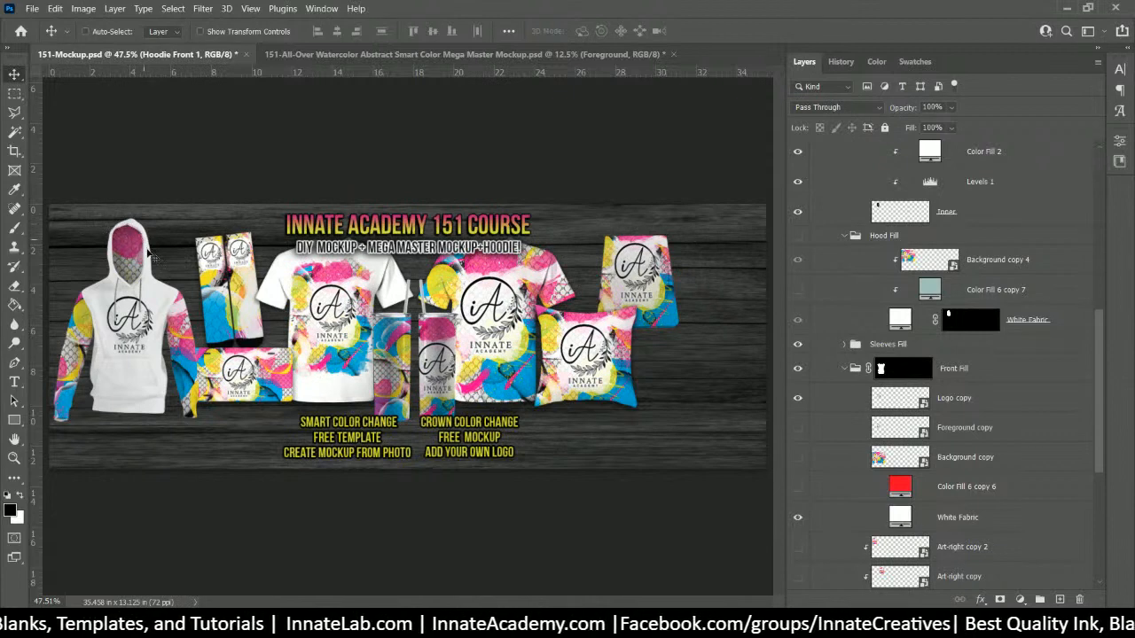
click(798, 260)
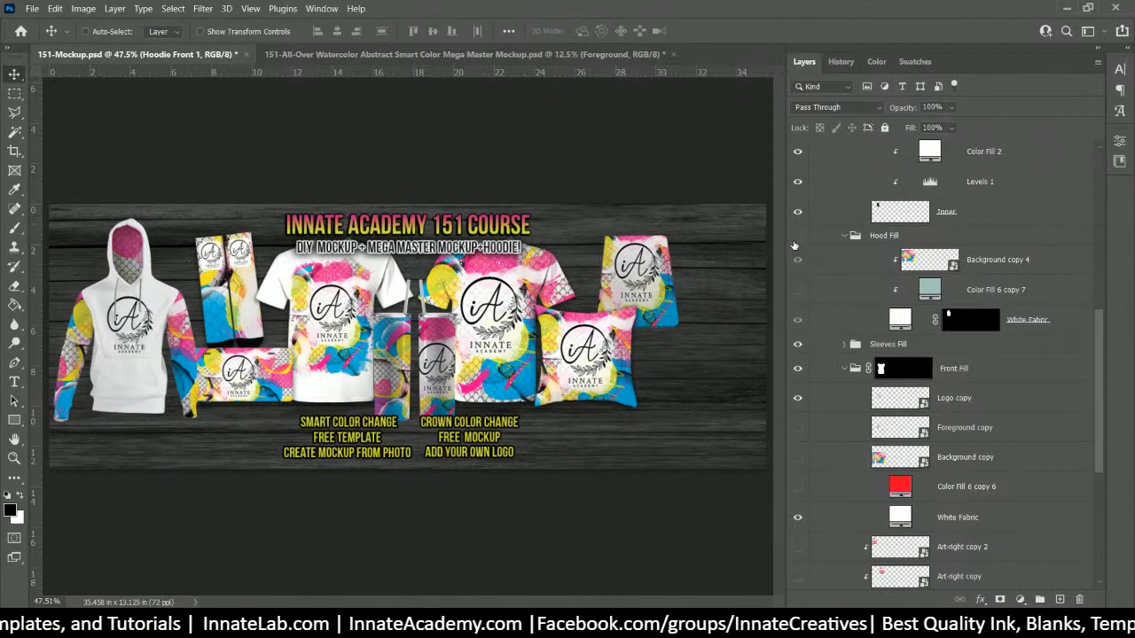
click(797, 236)
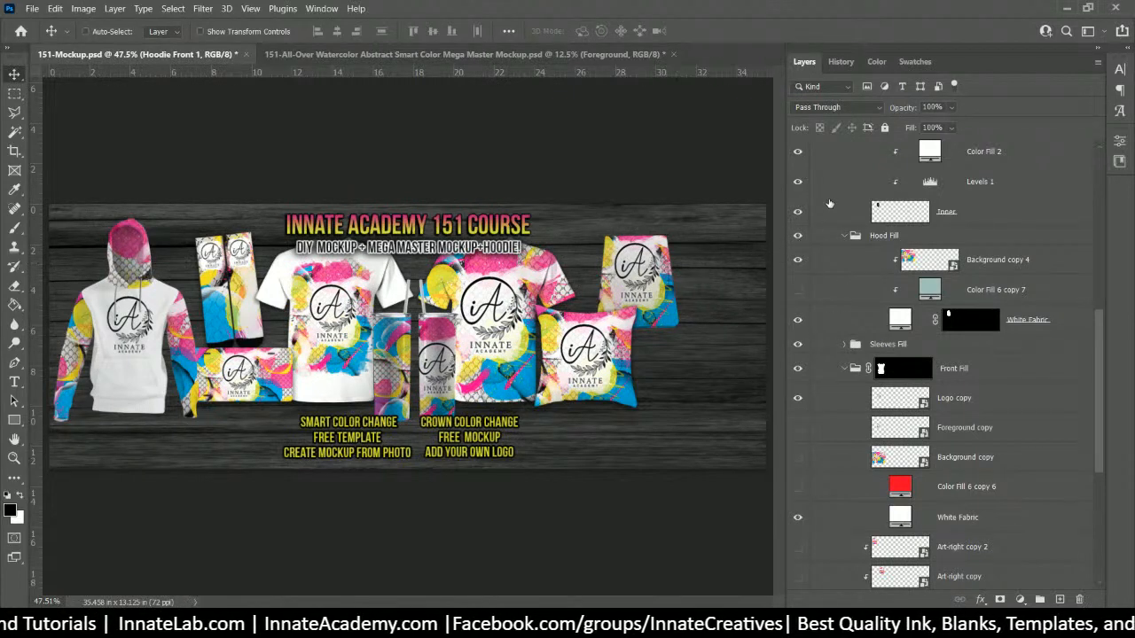
scroll(797, 257, up, 1)
click(798, 290)
click(797, 320)
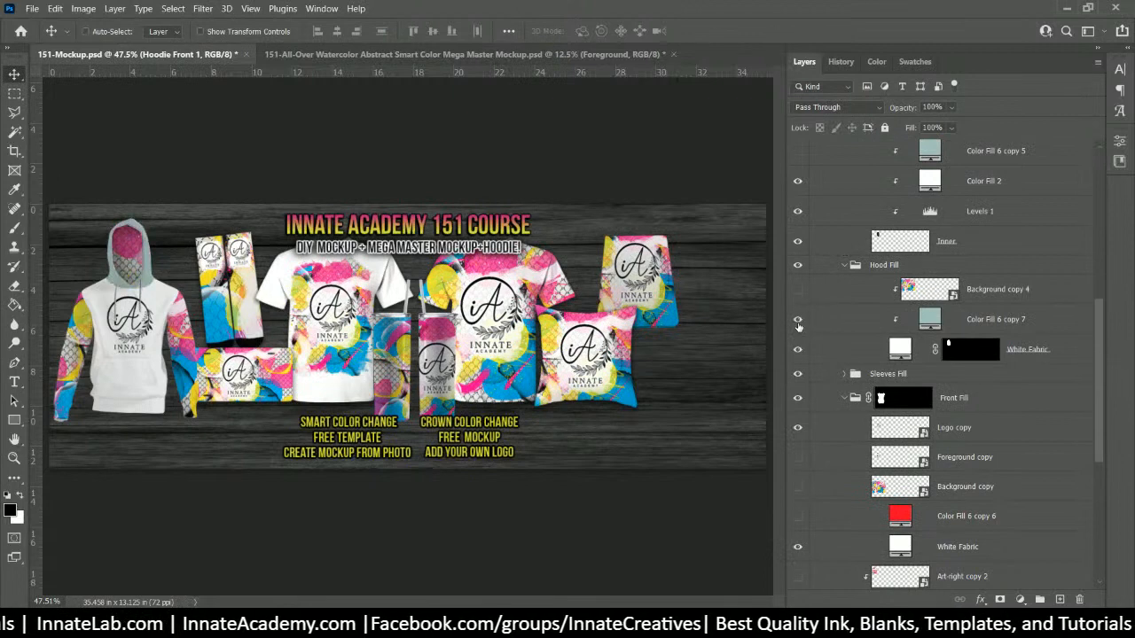
Step: Recolor the hood's Color Fill 6 copy 7 layer to pink cd2095, sampled from the mockup
double_click(929, 319)
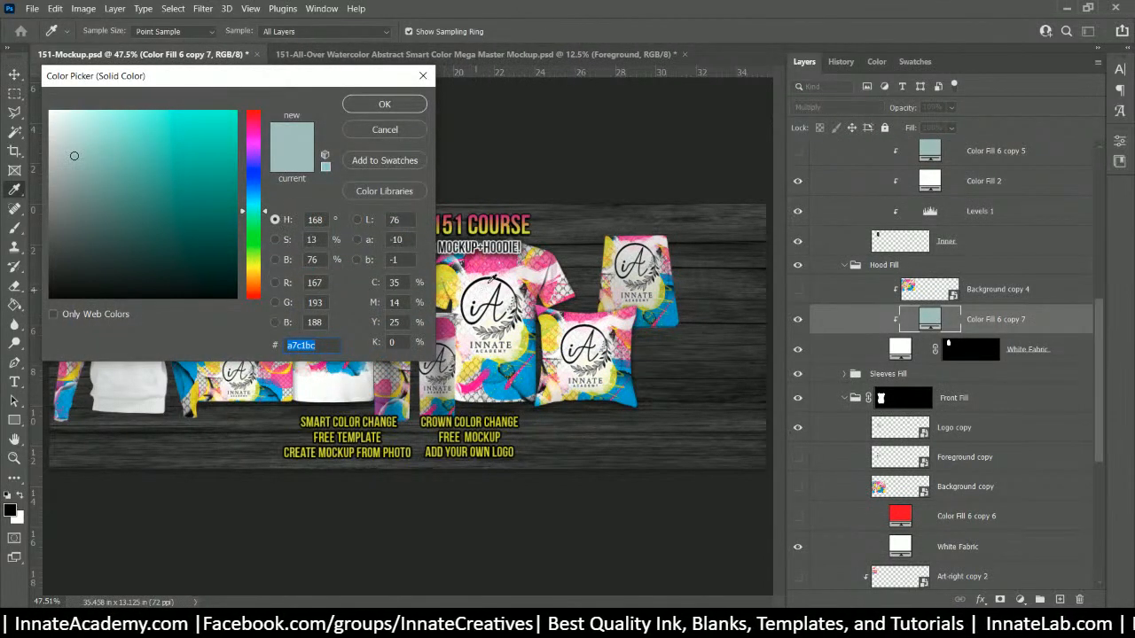
click(462, 215)
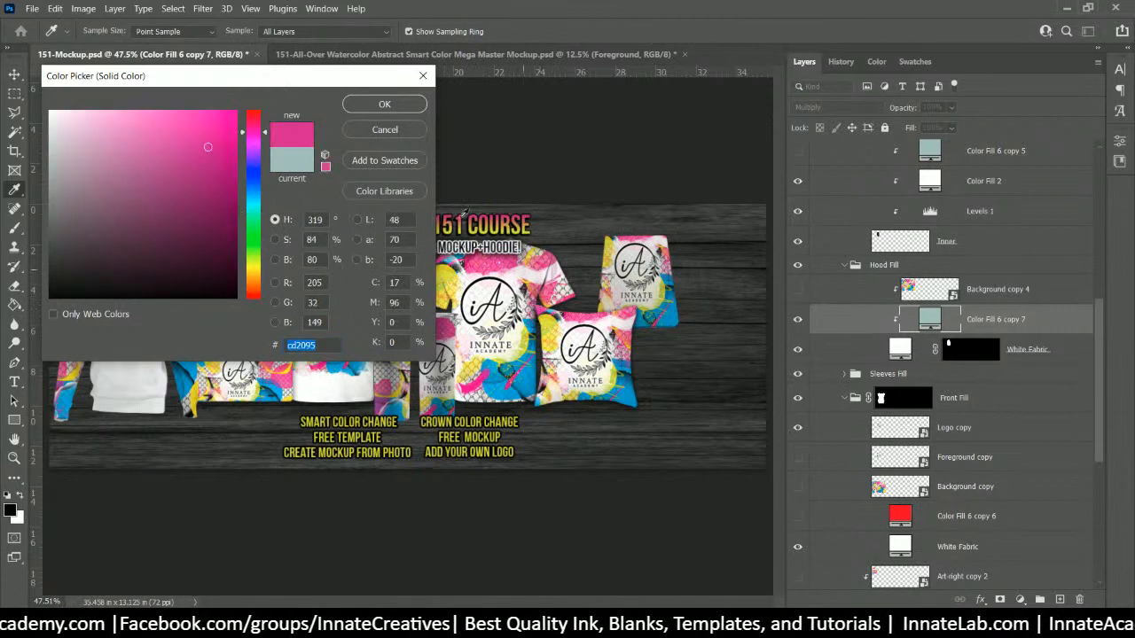
click(378, 107)
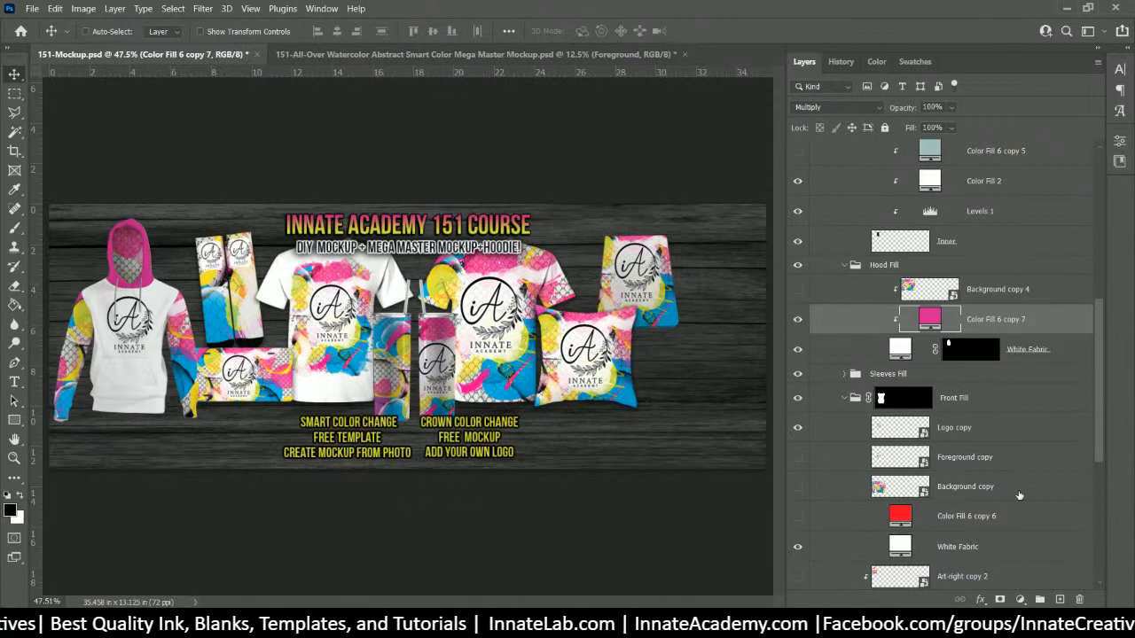
Step: Expand the Sleeves Fill group, hide its Background copy 3 artwork and show the Color Fill 6 copy layer
scroll(973, 402, down, 2)
click(984, 344)
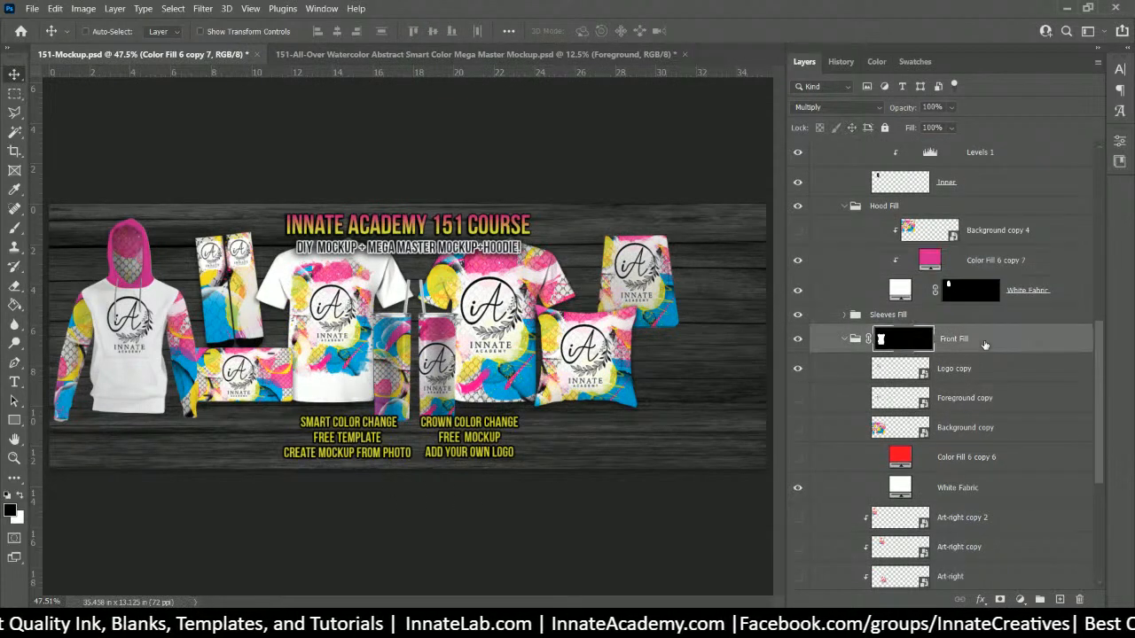
scroll(922, 367, down, 2)
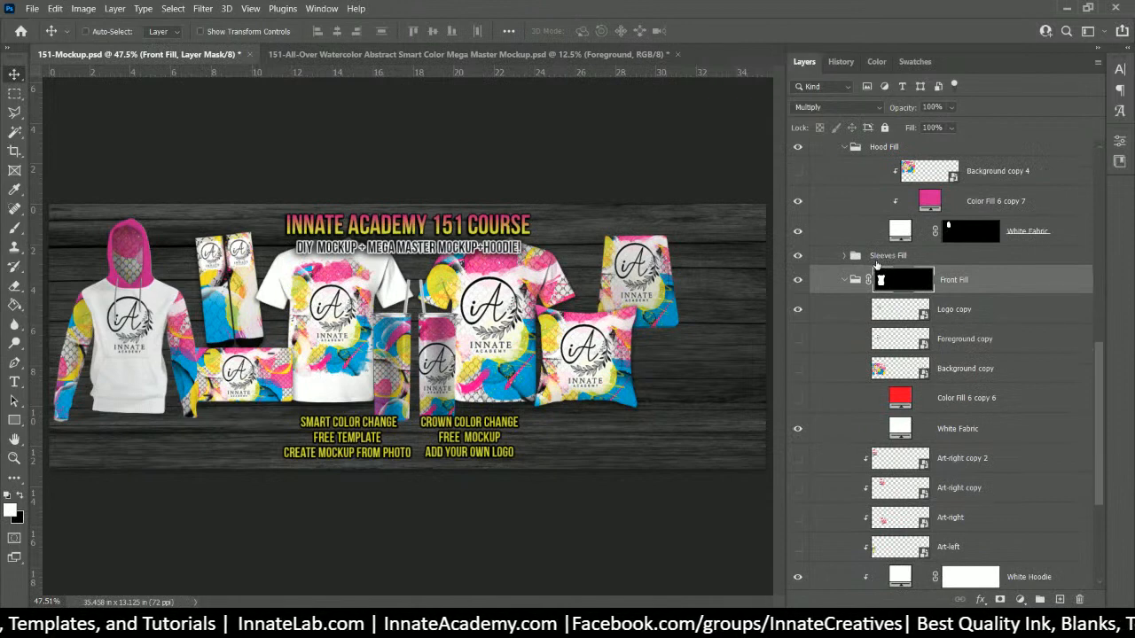
click(844, 256)
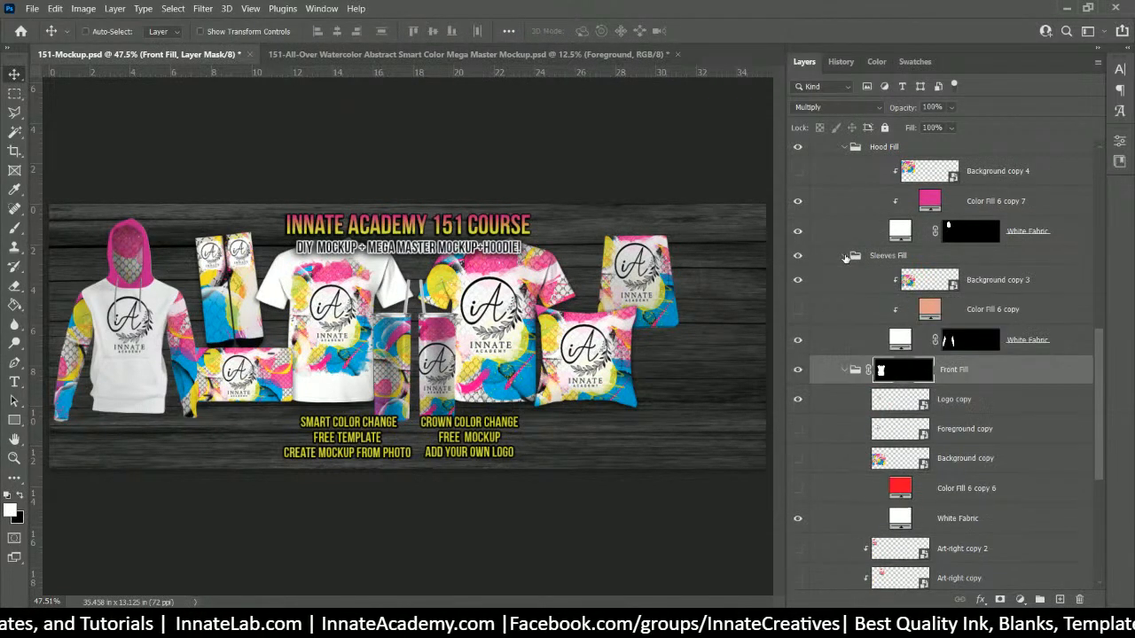
click(931, 305)
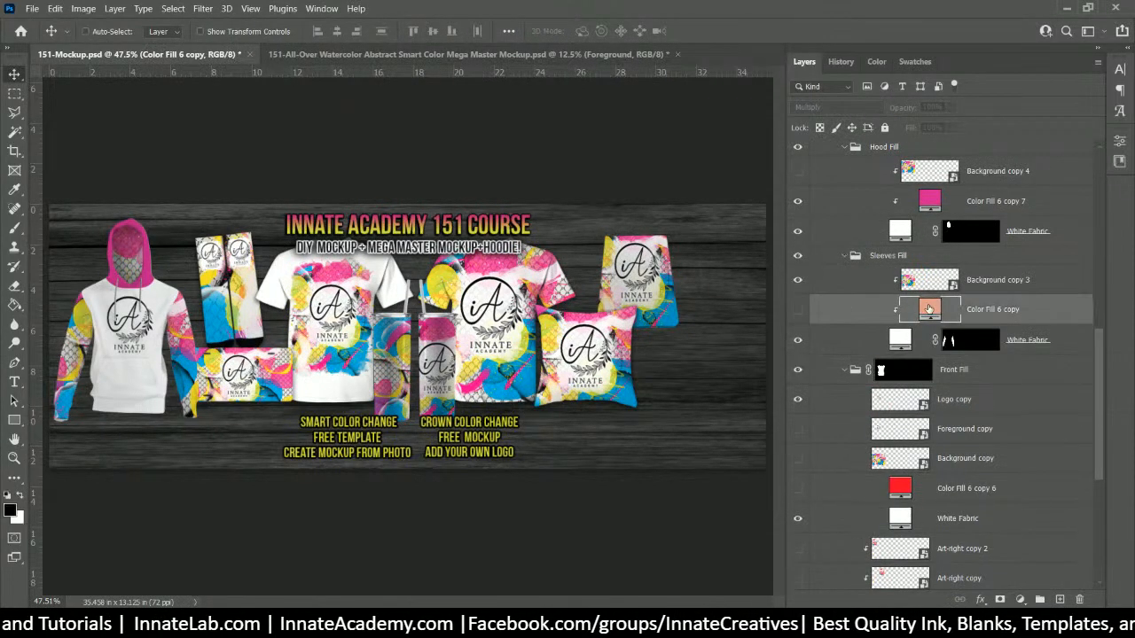
click(797, 282)
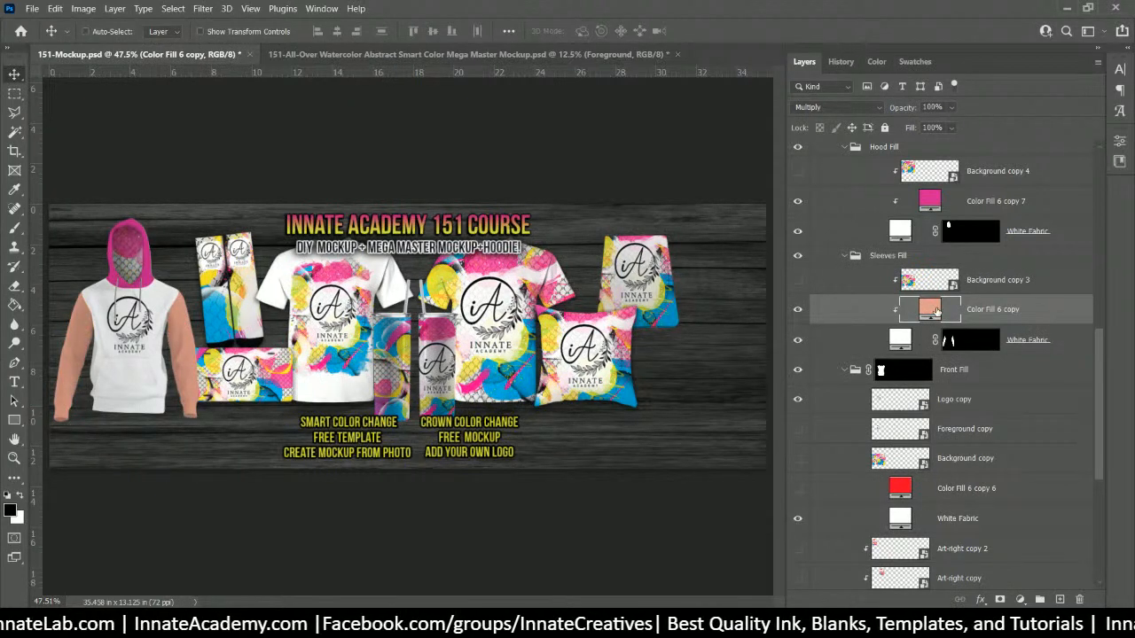
Step: Recolor the sleeves' Color Fill 6 copy layer to the blue sampled from the shirt artwork
double_click(929, 312)
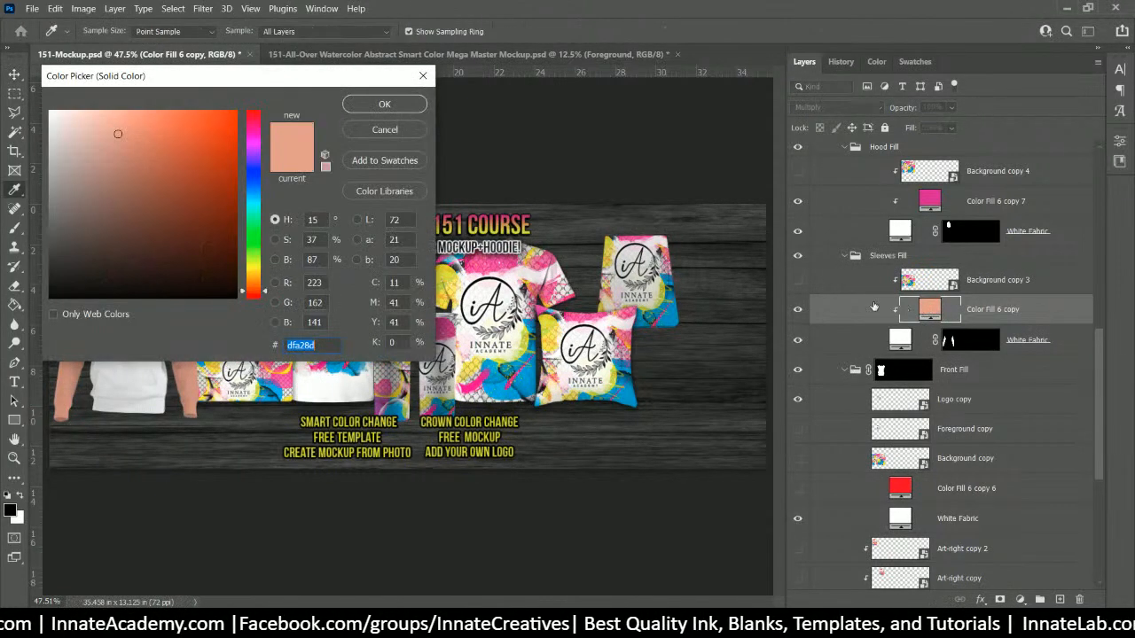
click(502, 391)
click(385, 103)
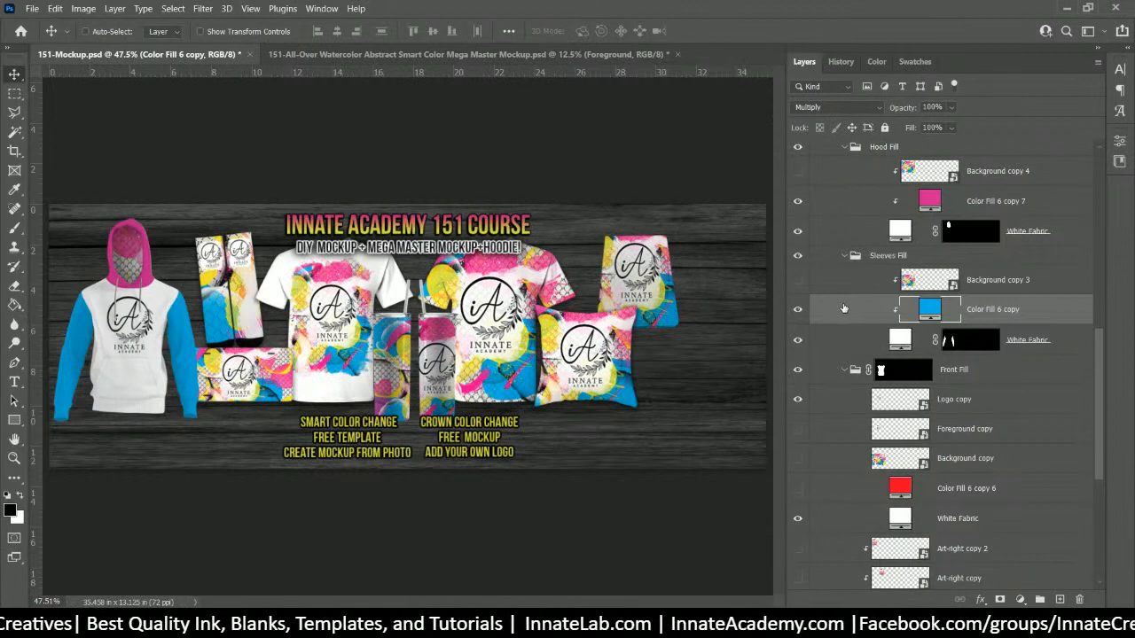
Step: In Front Fill, preview the Background copy artwork on the hoodie front, hide it and show Color Fill 6 copy 6 instead
click(902, 384)
click(902, 457)
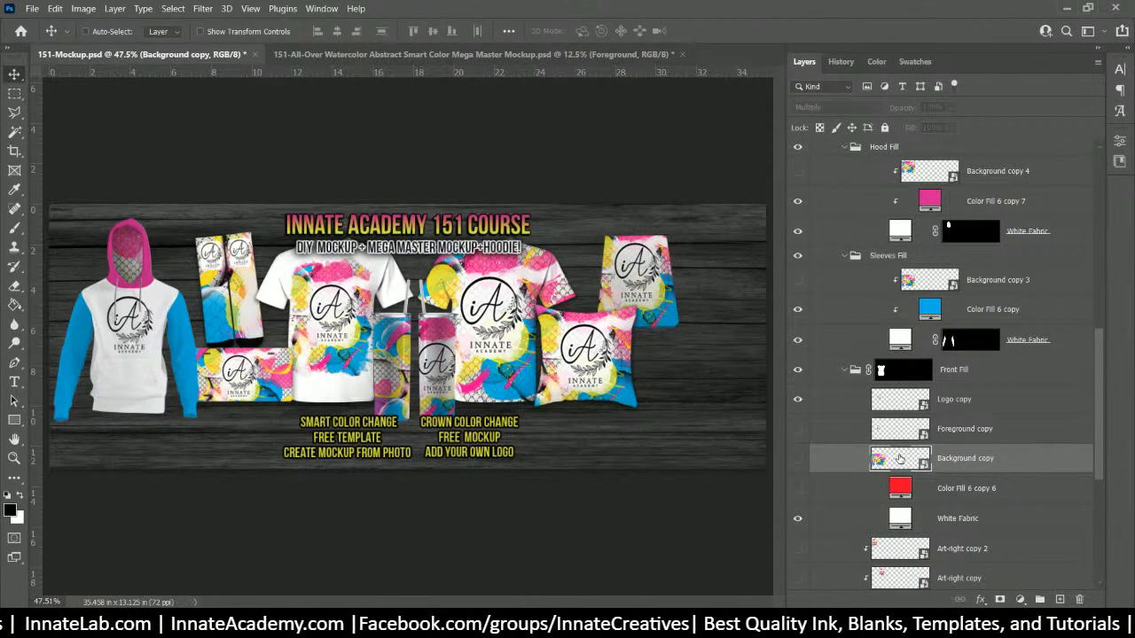
click(798, 458)
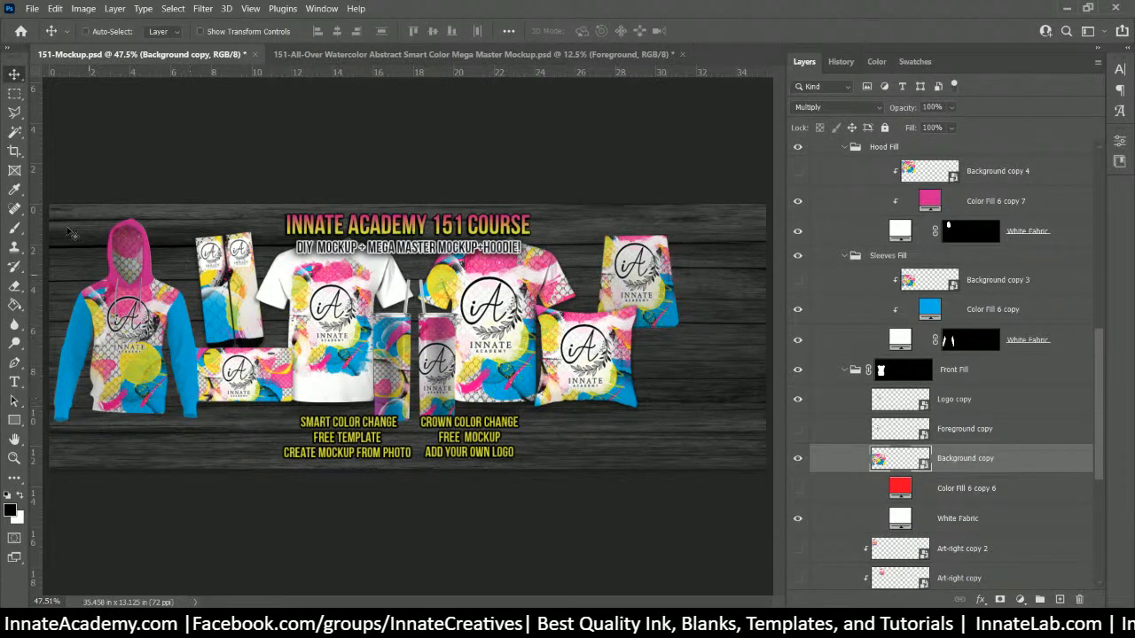
scroll(1042, 498, down, 1)
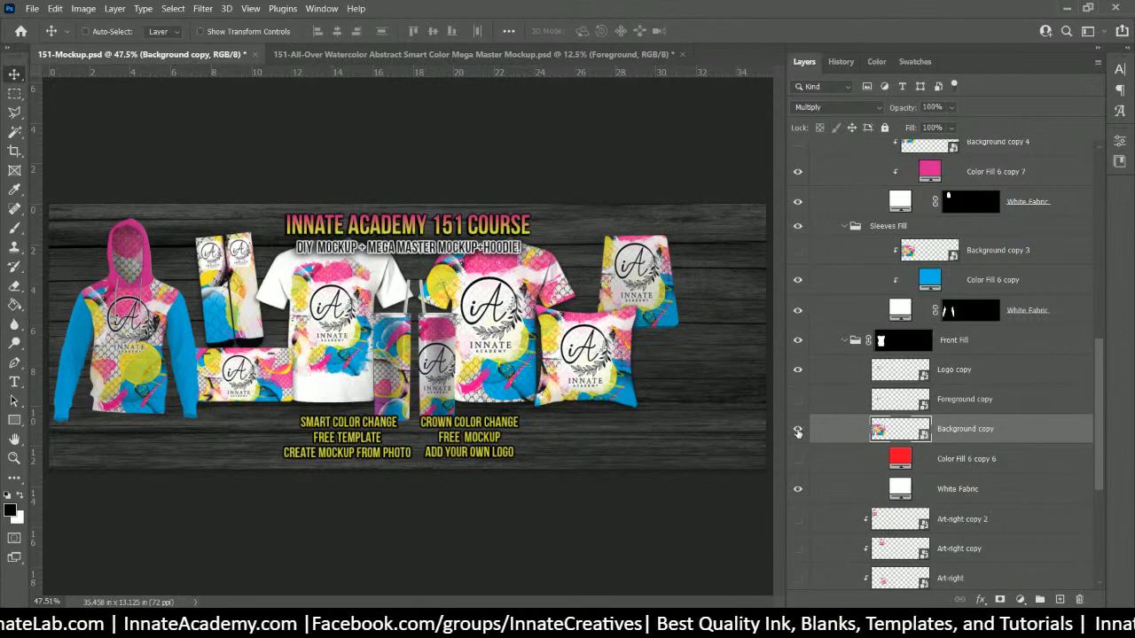
click(797, 430)
click(798, 460)
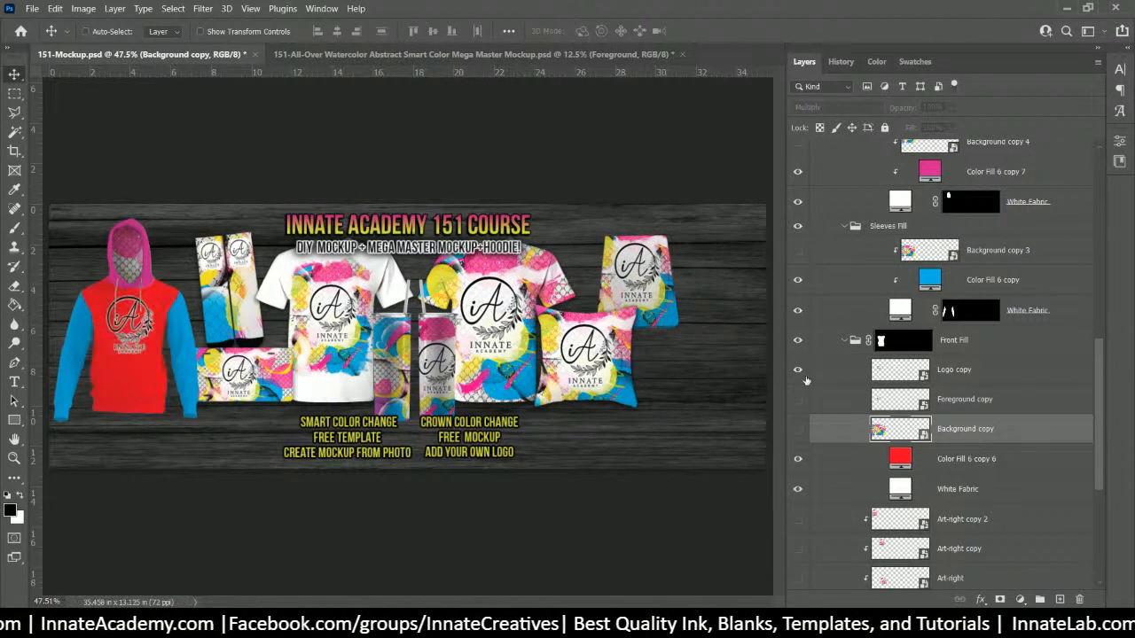
Step: Recolor the hoodie front's Color Fill 6 copy 6 layer to yellow fff000
double_click(900, 459)
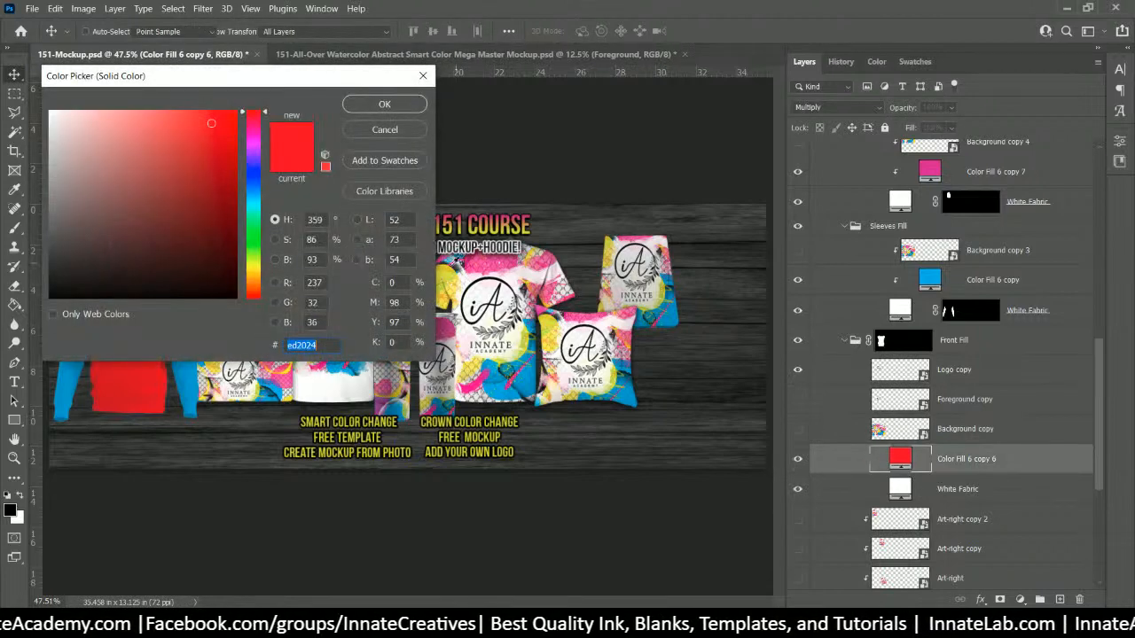
click(551, 331)
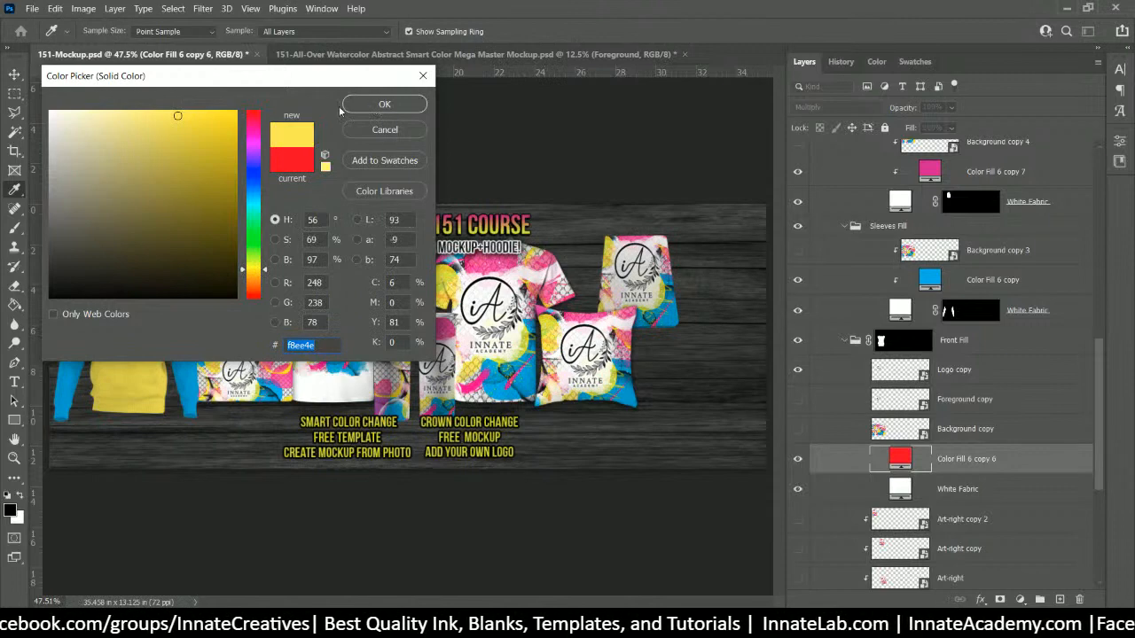
text(fff000)
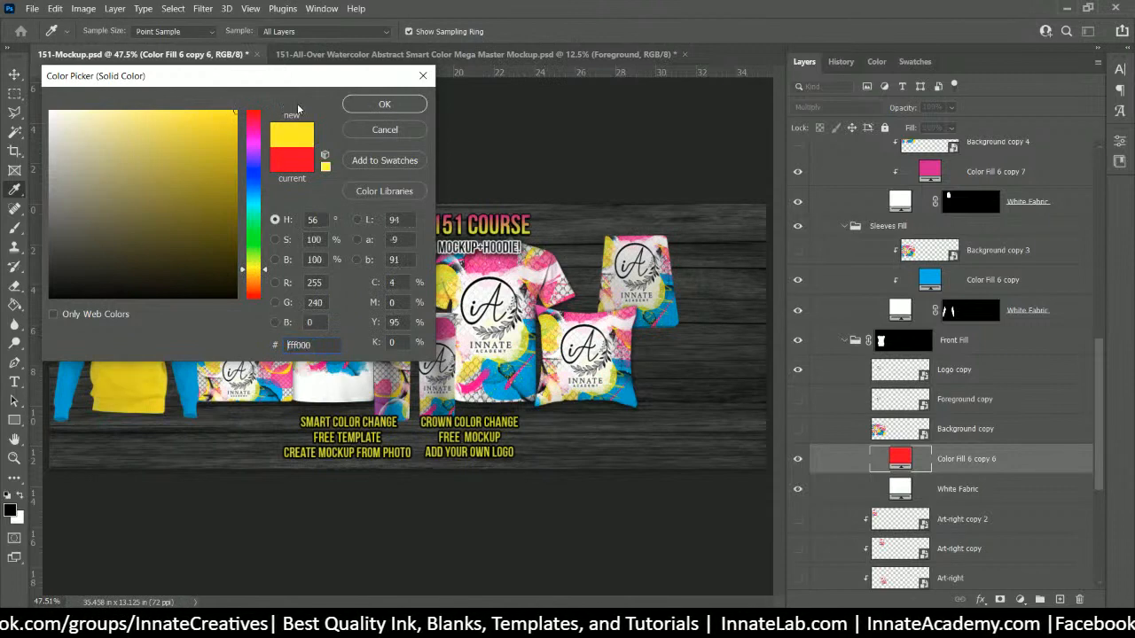
click(387, 104)
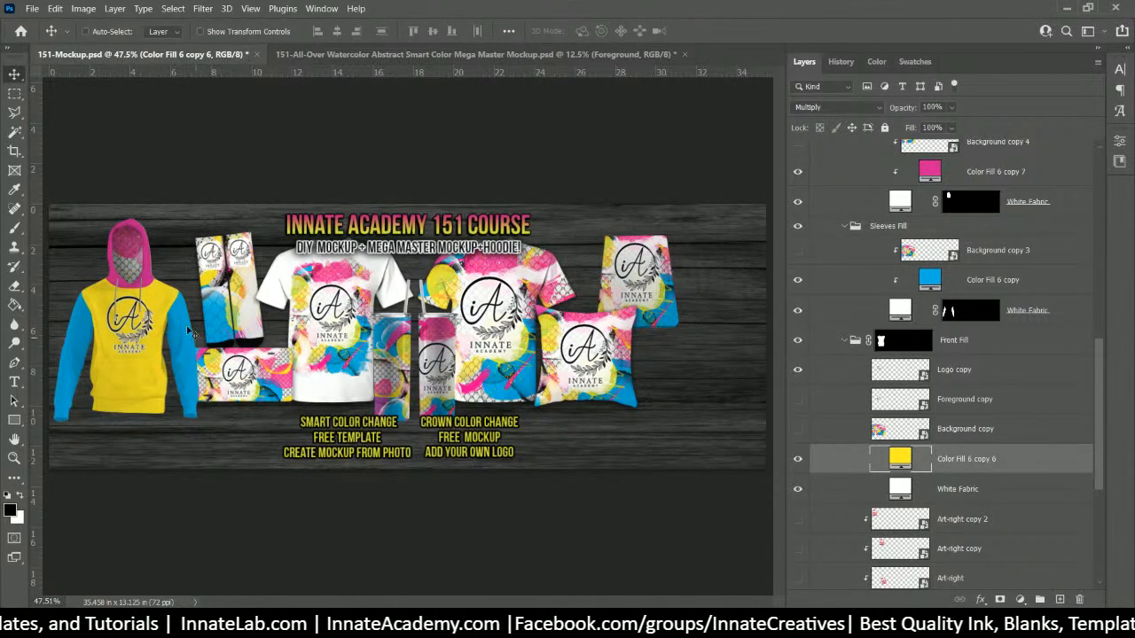
Step: Collapse the Hoodie Front 1 group and place a duplicate of the hoodie at the right end of the banner
scroll(920, 450, down, 3)
scroll(918, 460, down, 10)
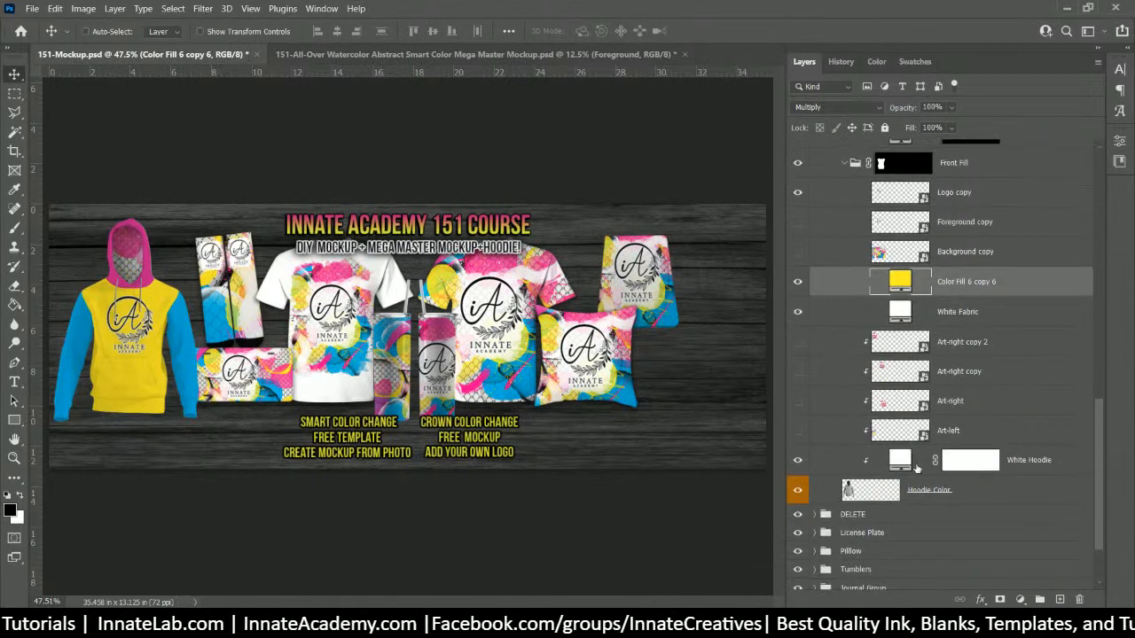
scroll(913, 420, up, 2)
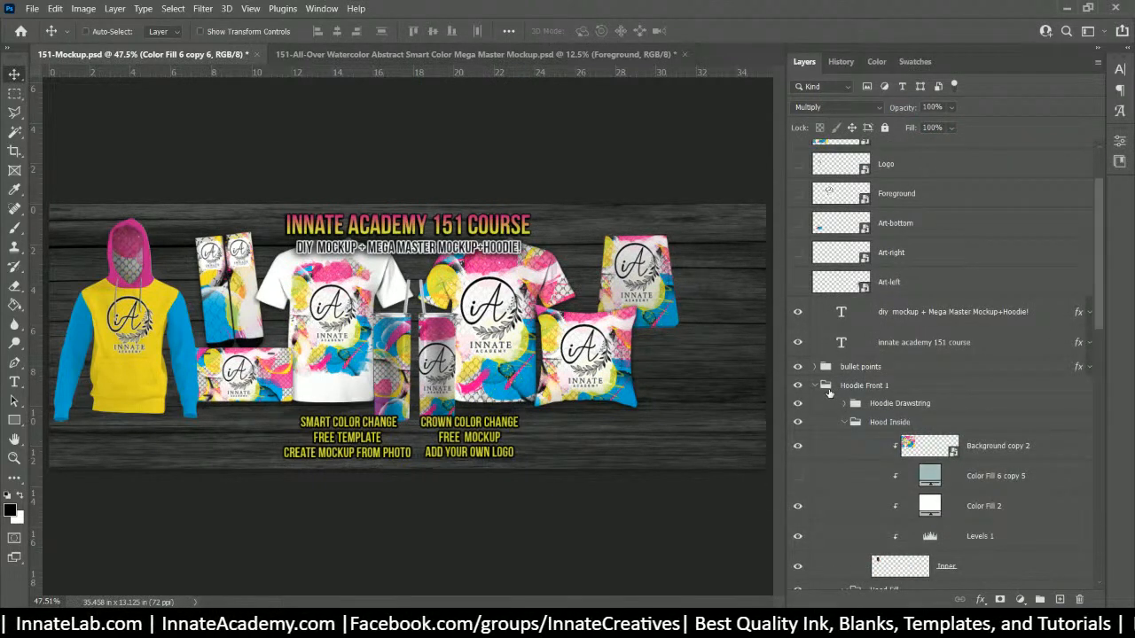
click(814, 387)
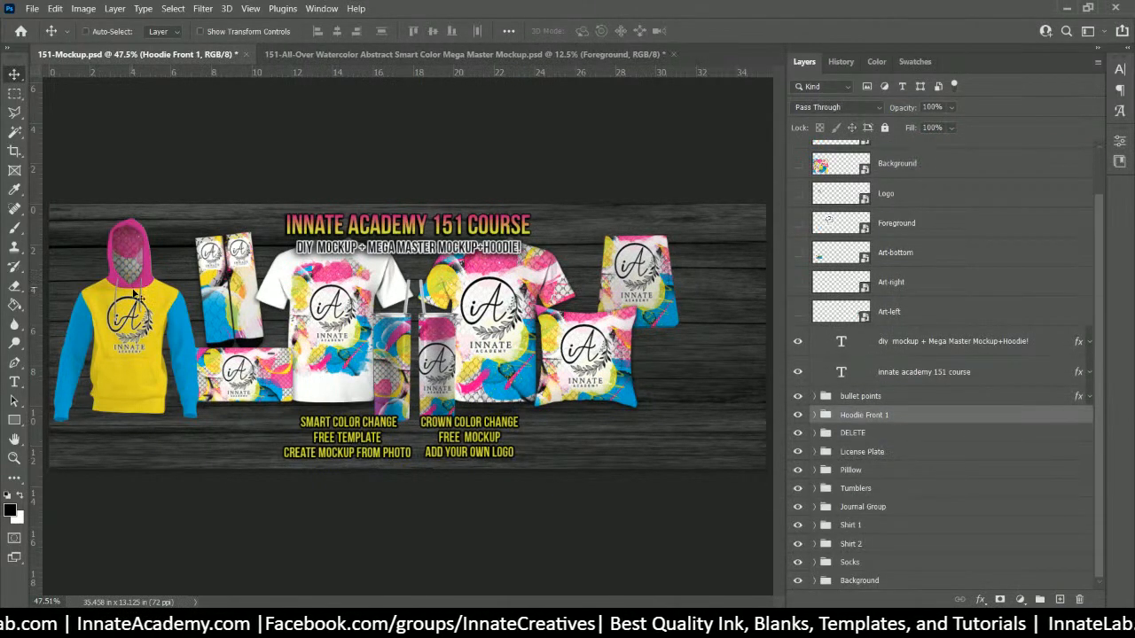
click(938, 401)
click(938, 421)
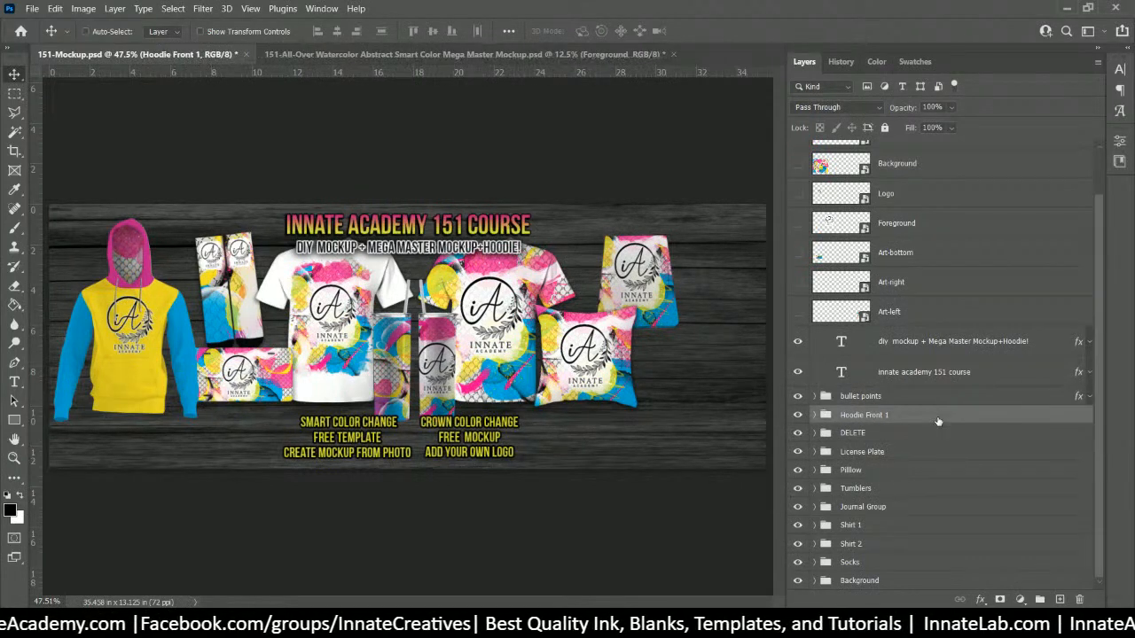
right_click(158, 307)
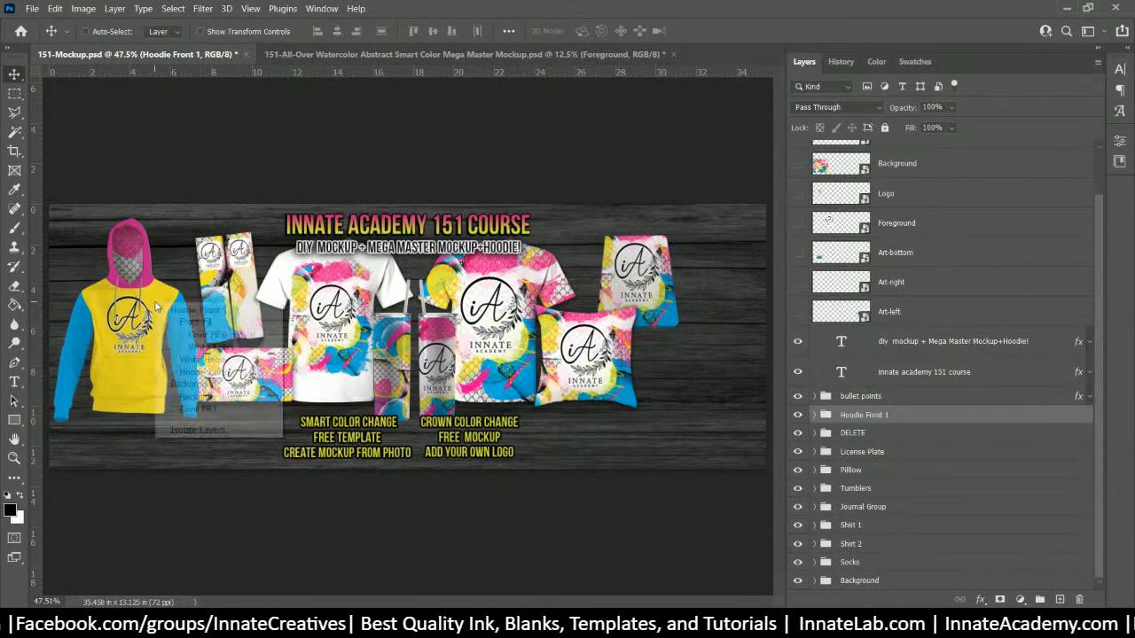
click(165, 310)
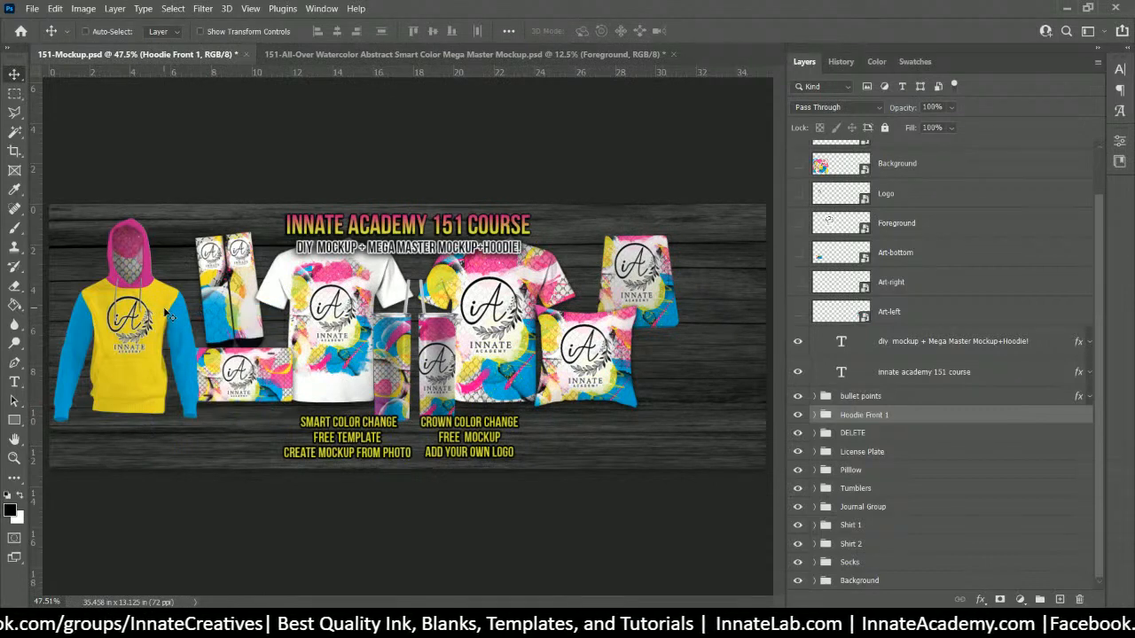
drag(165, 310, 735, 349)
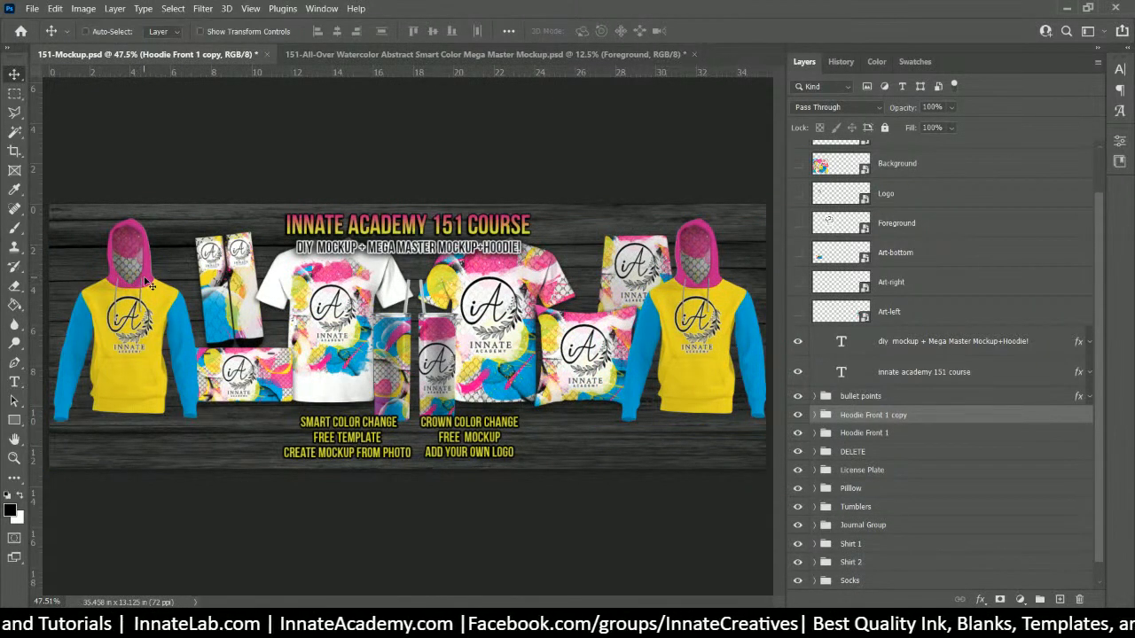
Step: Hide the pink Color Fill 6 copy 7 layer on the original hoodie's hood
right_click(145, 279)
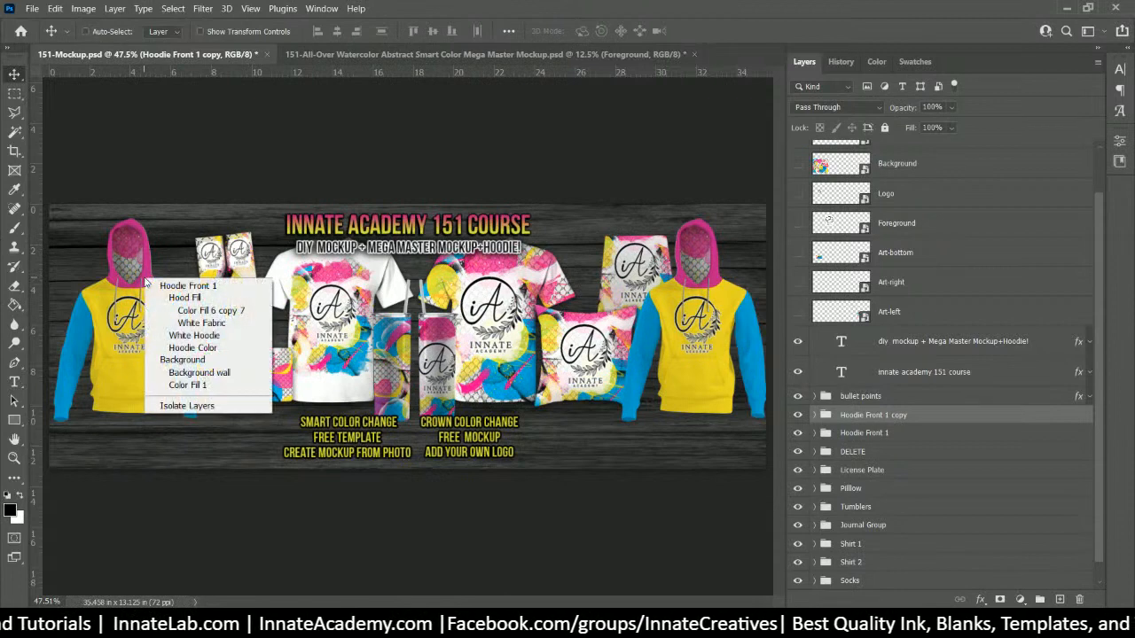
click(180, 311)
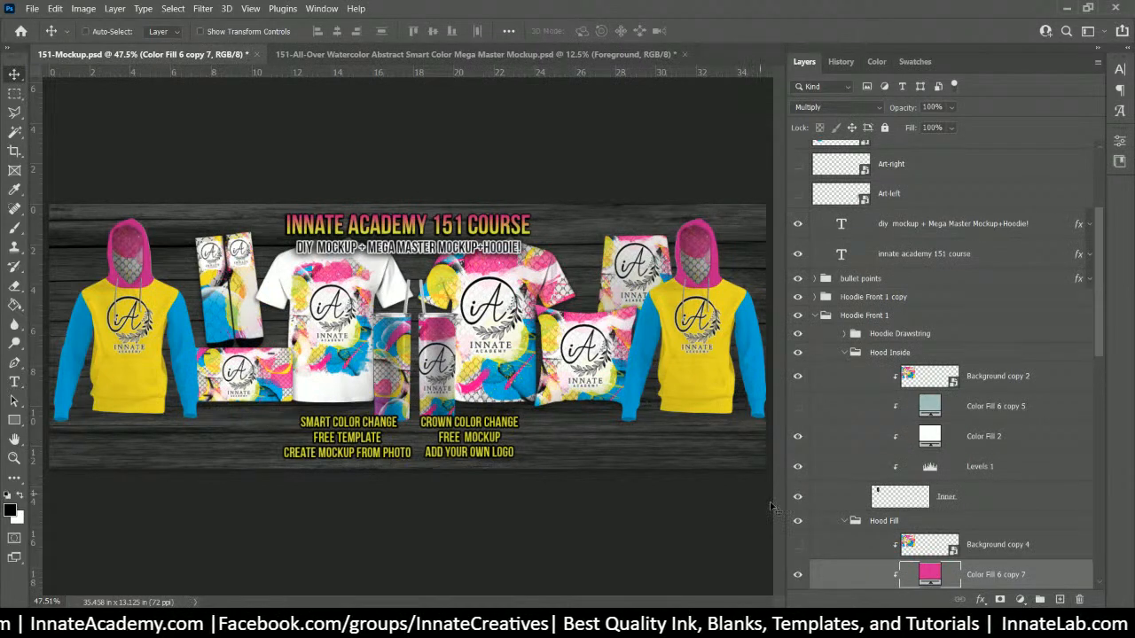
click(798, 576)
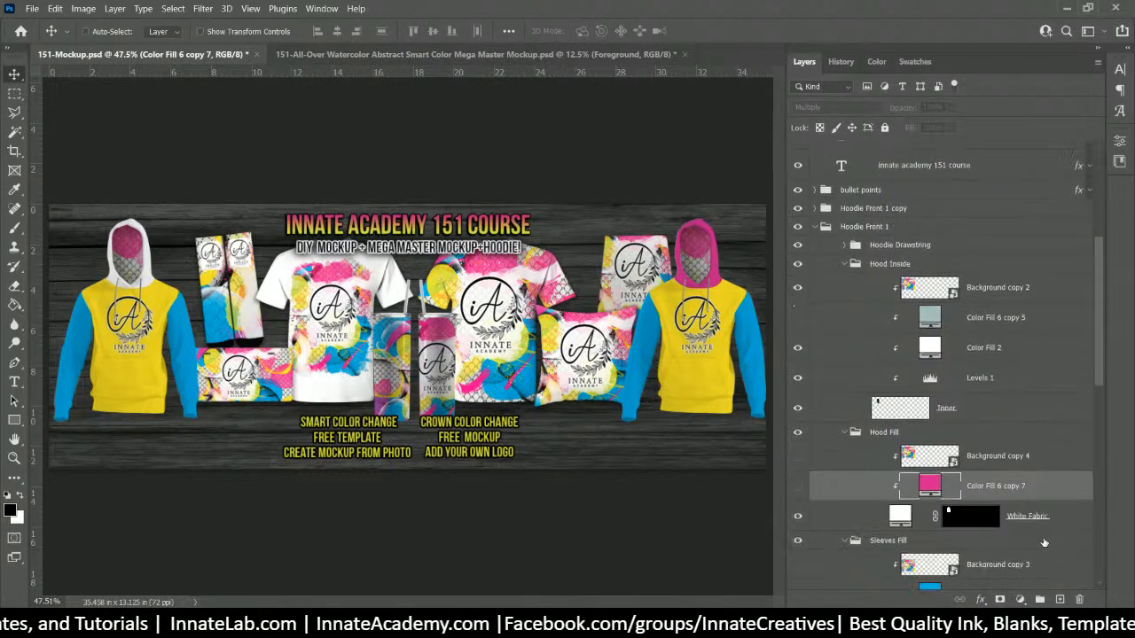
Step: In Sleeves Fill, hide the blue Color Fill 6 copy layer and show the Background copy 3 artwork on the sleeves
scroll(1032, 532, down, 5)
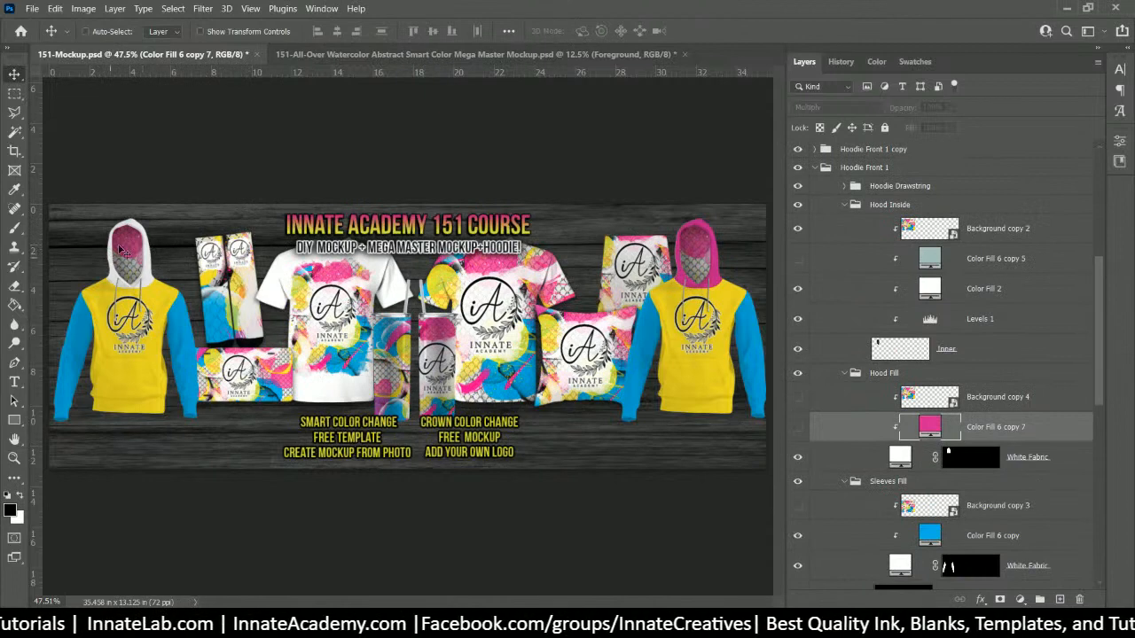
scroll(1012, 413, down, 2)
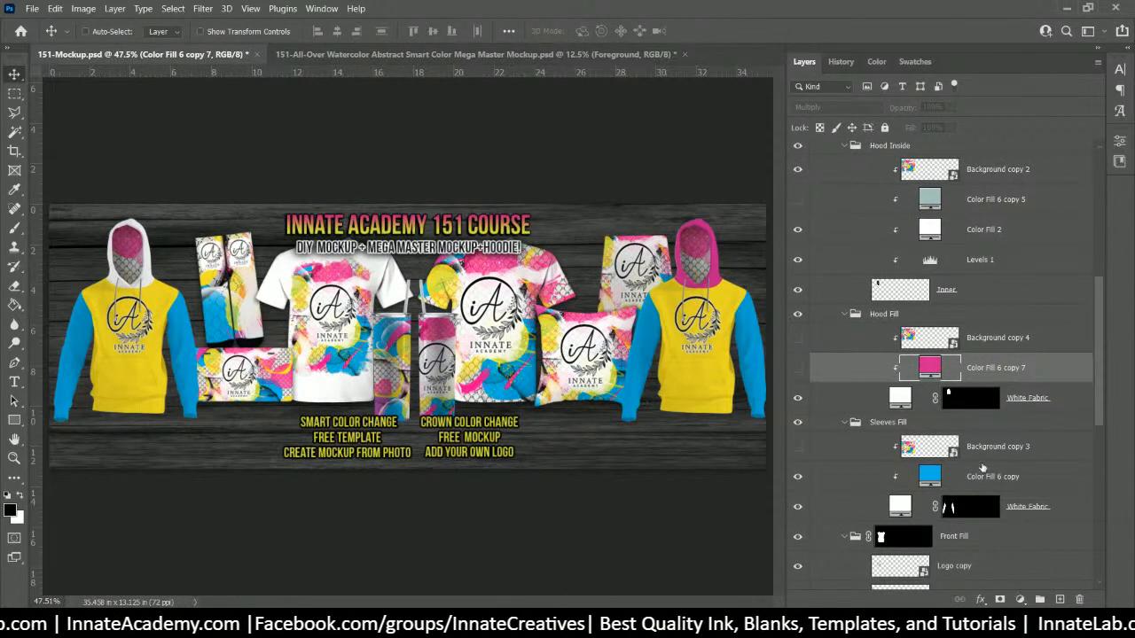
scroll(945, 413, down, 2)
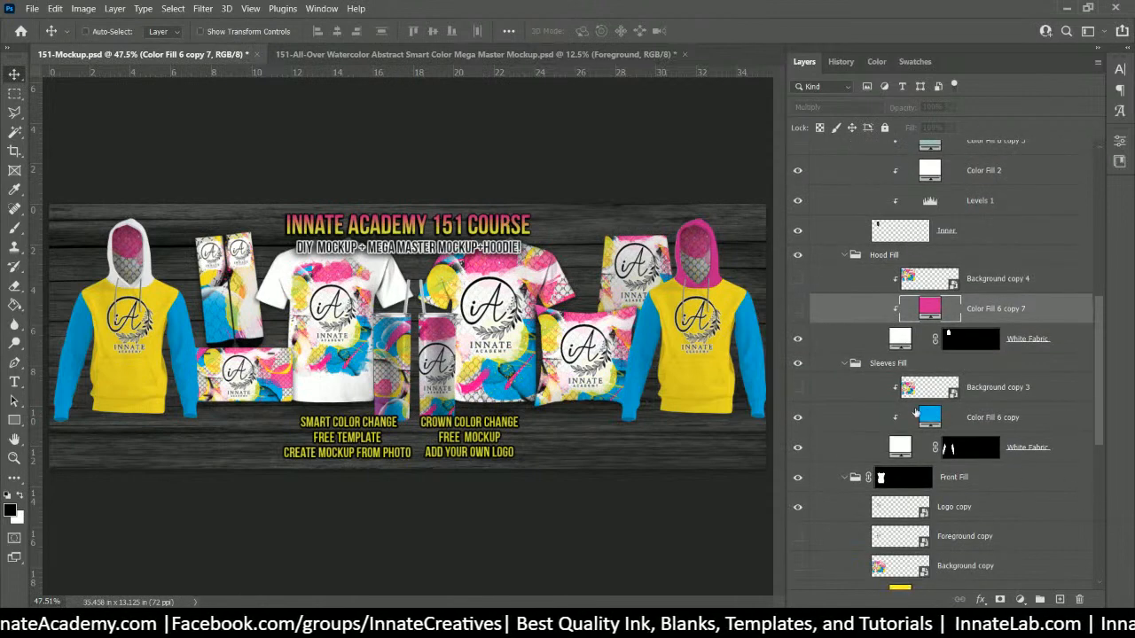
click(797, 417)
click(796, 391)
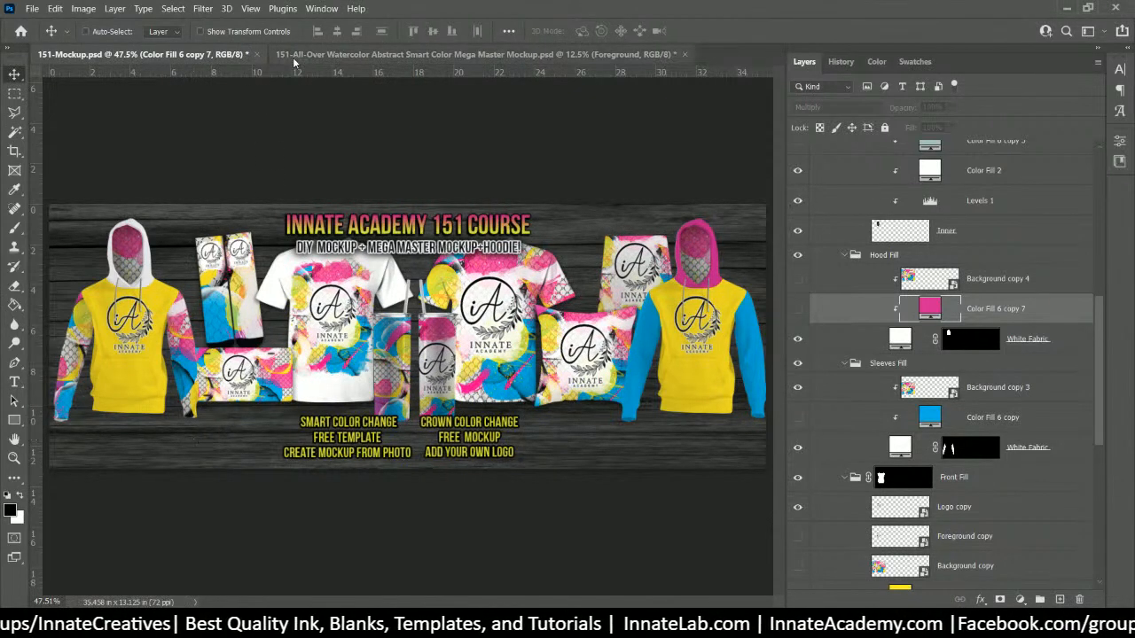
click(399, 54)
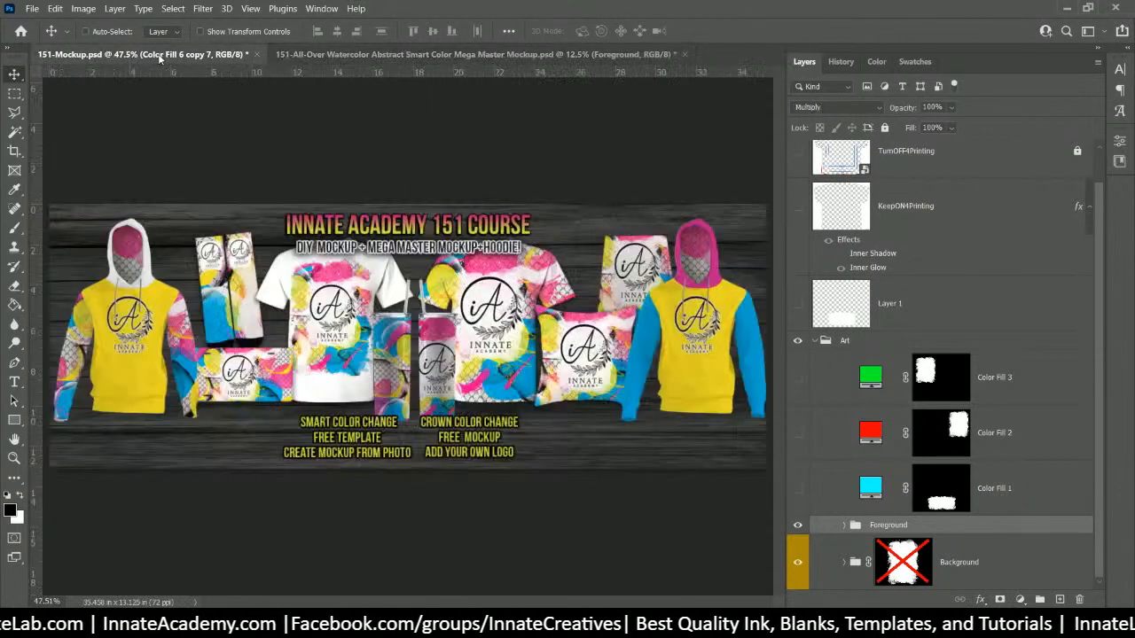
click(157, 53)
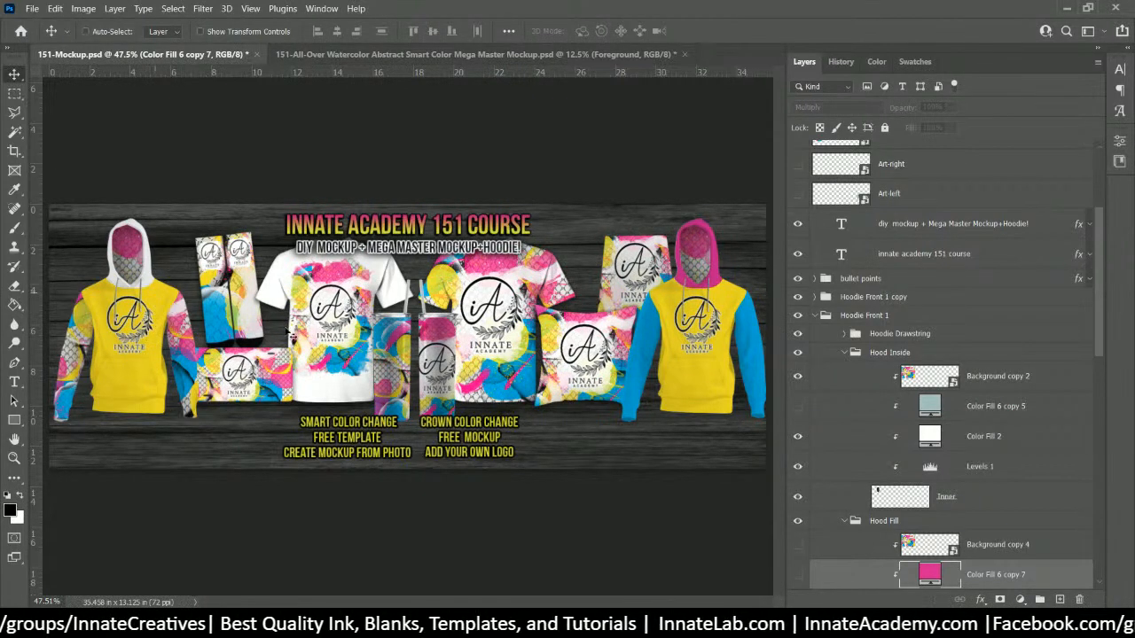
right_click(165, 296)
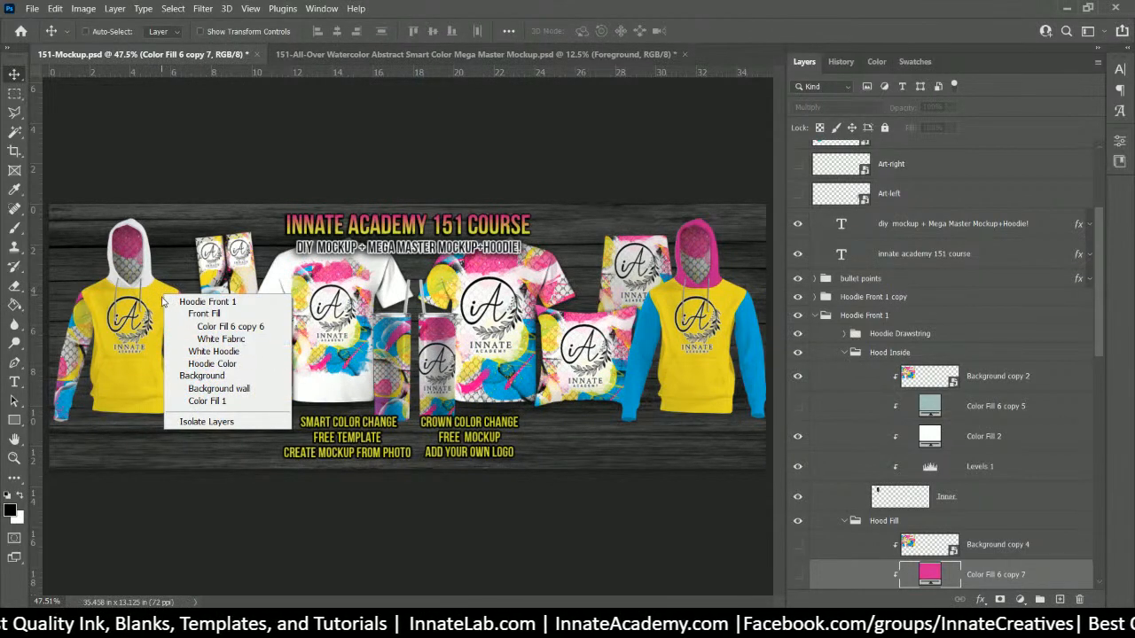
click(162, 303)
Step: Hide the yellow Color Fill 6 copy 6 layer in the original hoodie's Front Fill group
scroll(993, 505, down, 4)
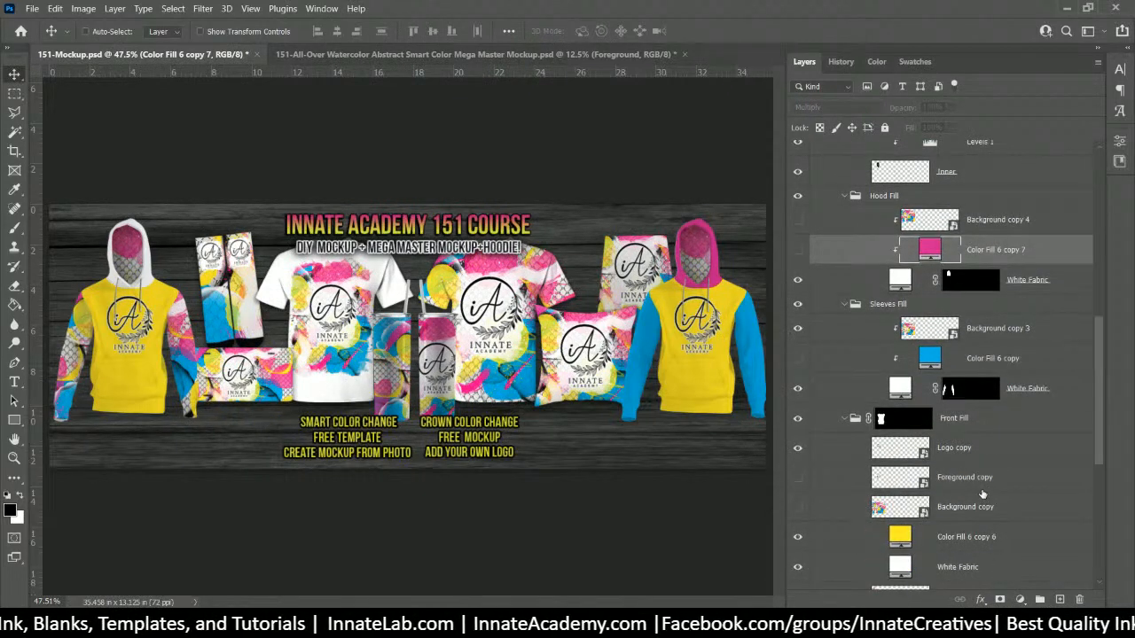
scroll(983, 494, down, 2)
click(904, 480)
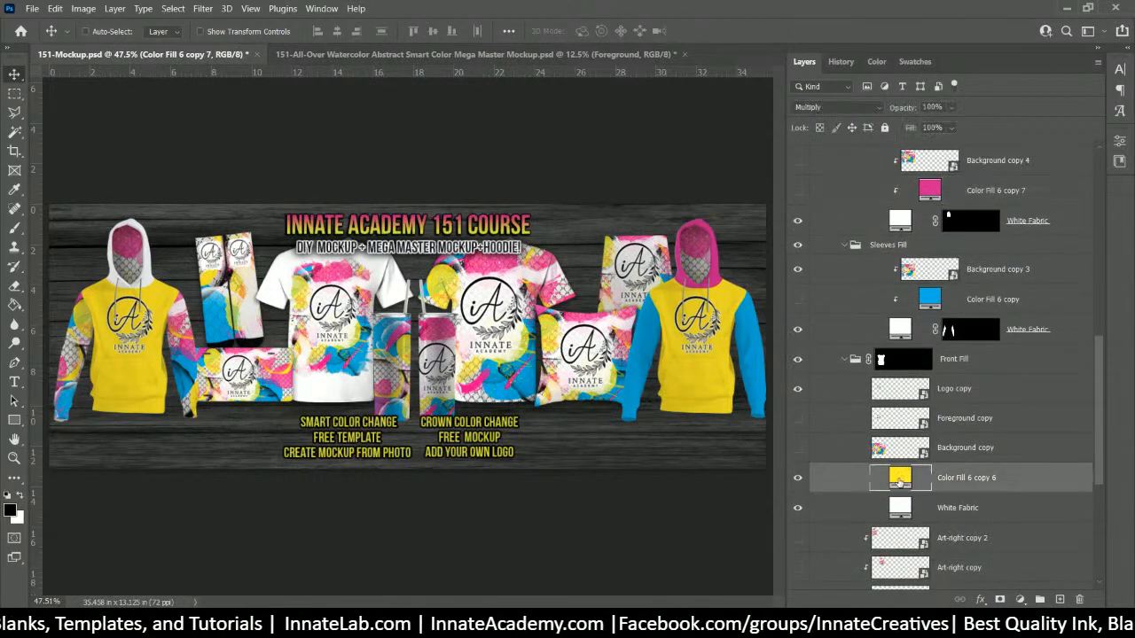
click(796, 475)
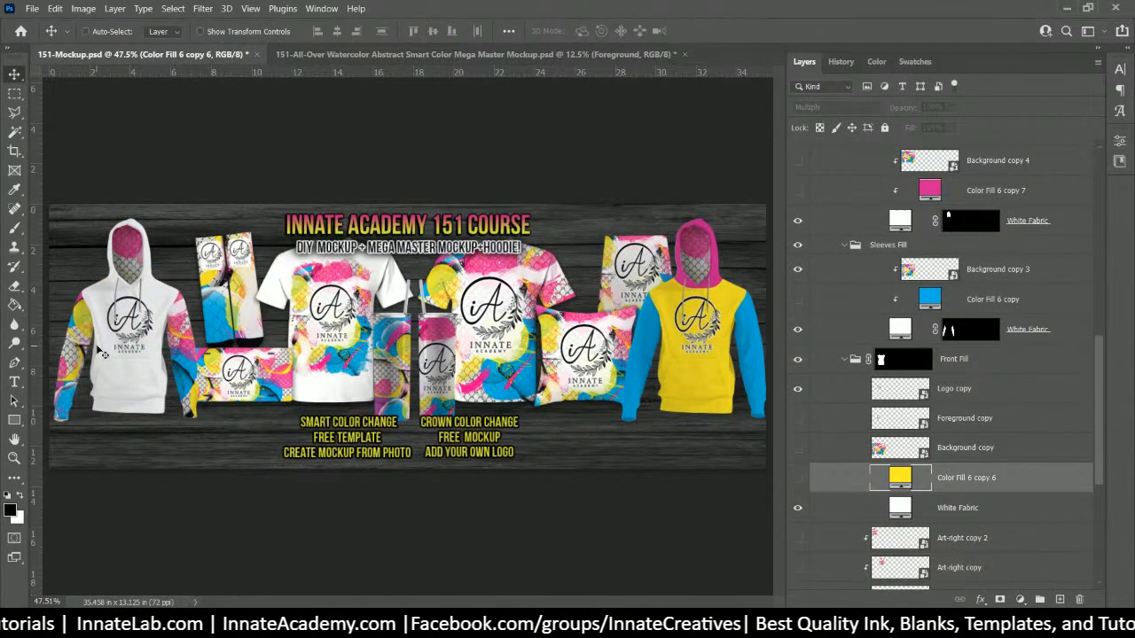
Step: Look through the Hoodie Front 1 group to check which artwork pieces, such as Art-left and Art-right, it contains
scroll(984, 501, down, 3)
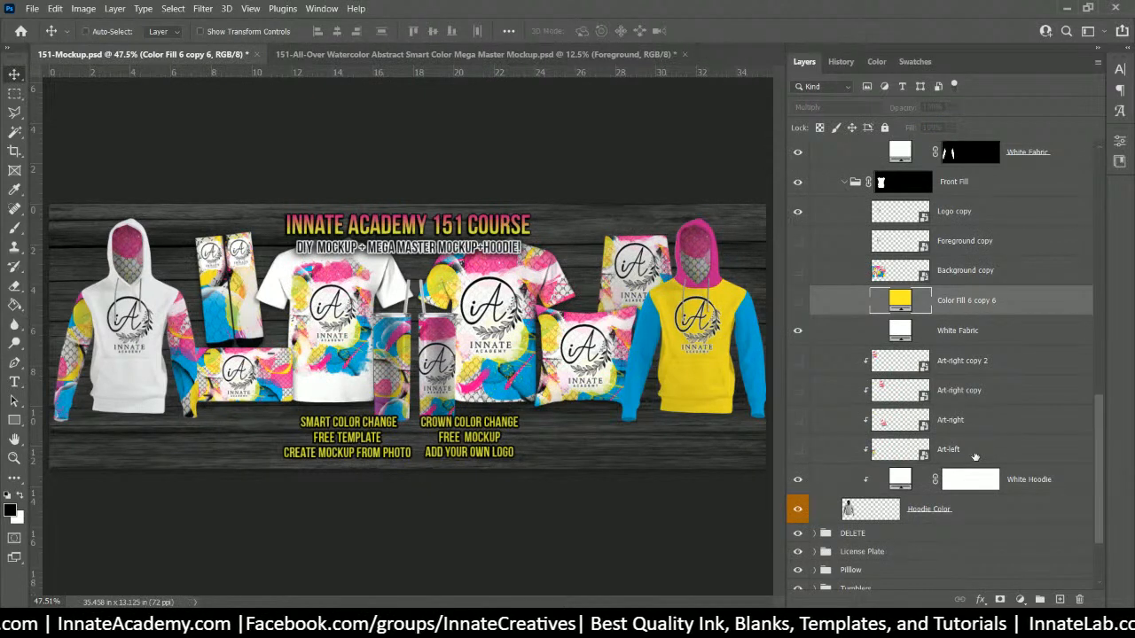
click(975, 452)
scroll(982, 436, up, 2)
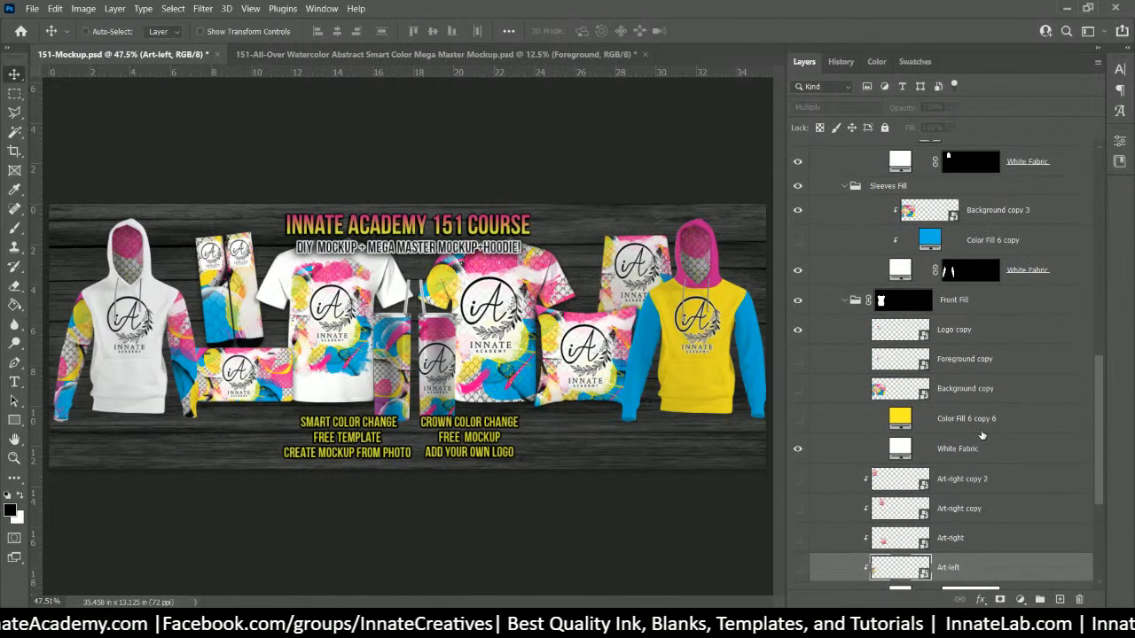
scroll(982, 435, down, 3)
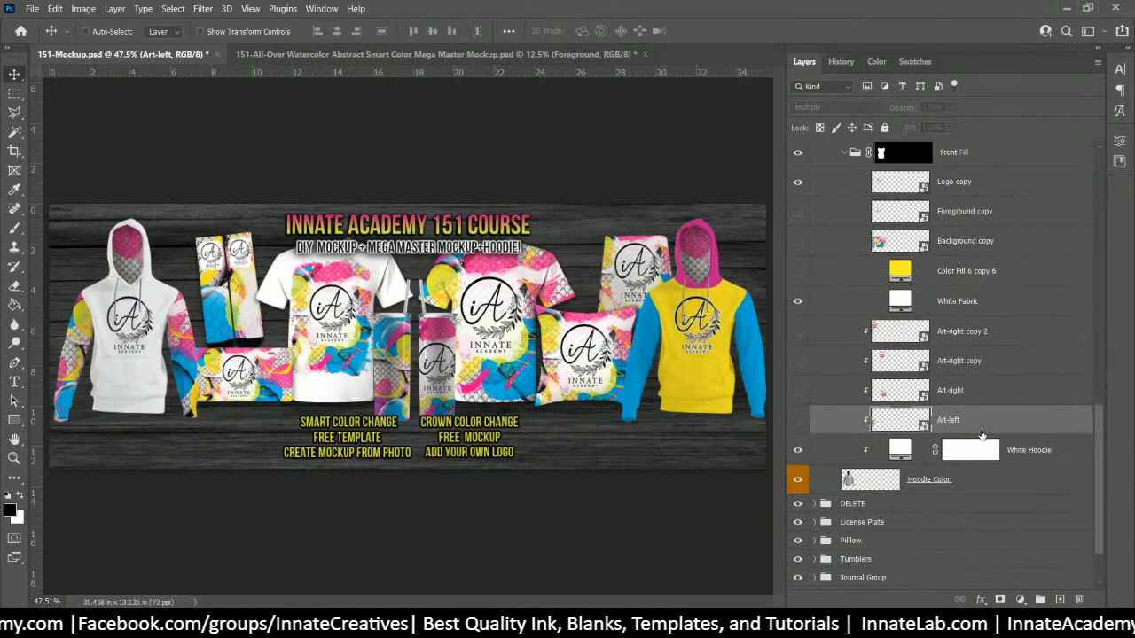
scroll(981, 434, up, 2)
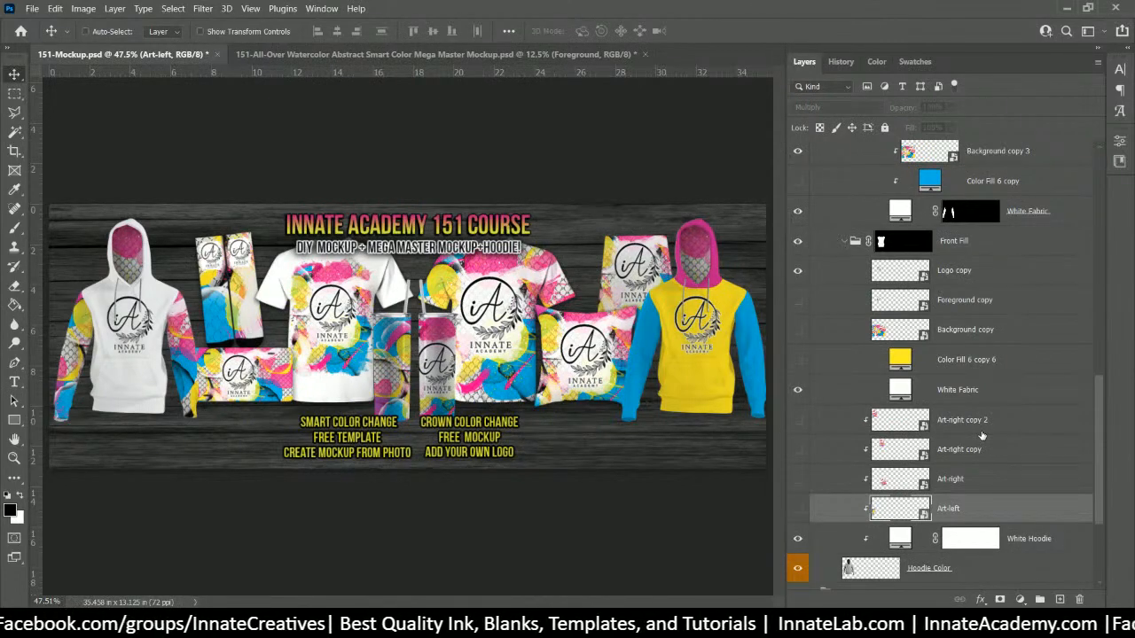
scroll(982, 436, up, 5)
scroll(981, 434, up, 1)
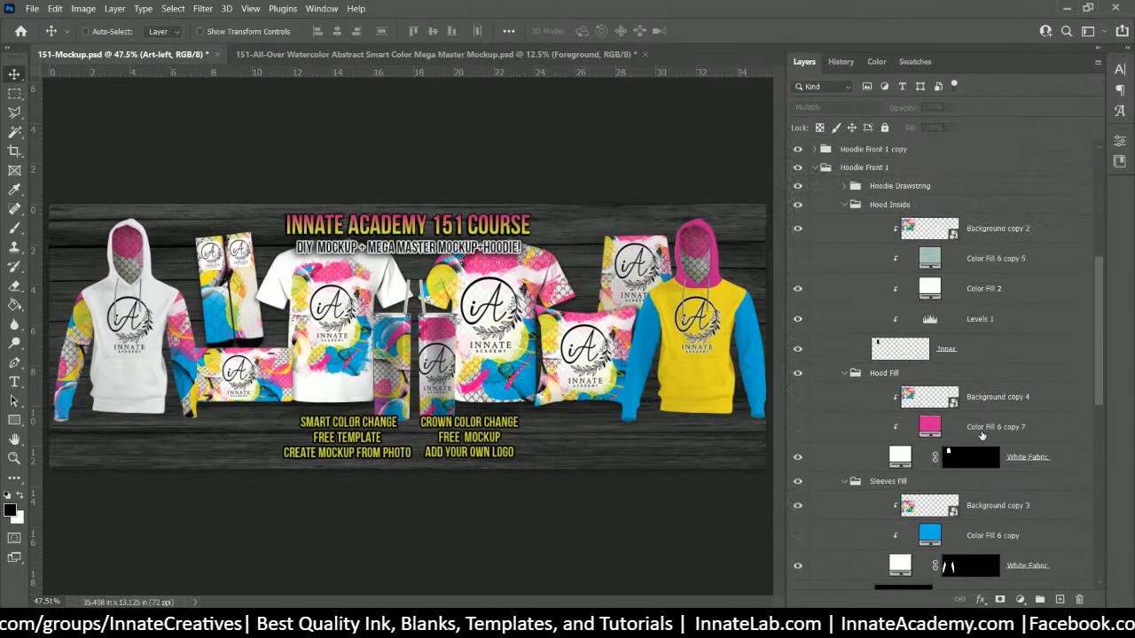
scroll(981, 435, down, 9)
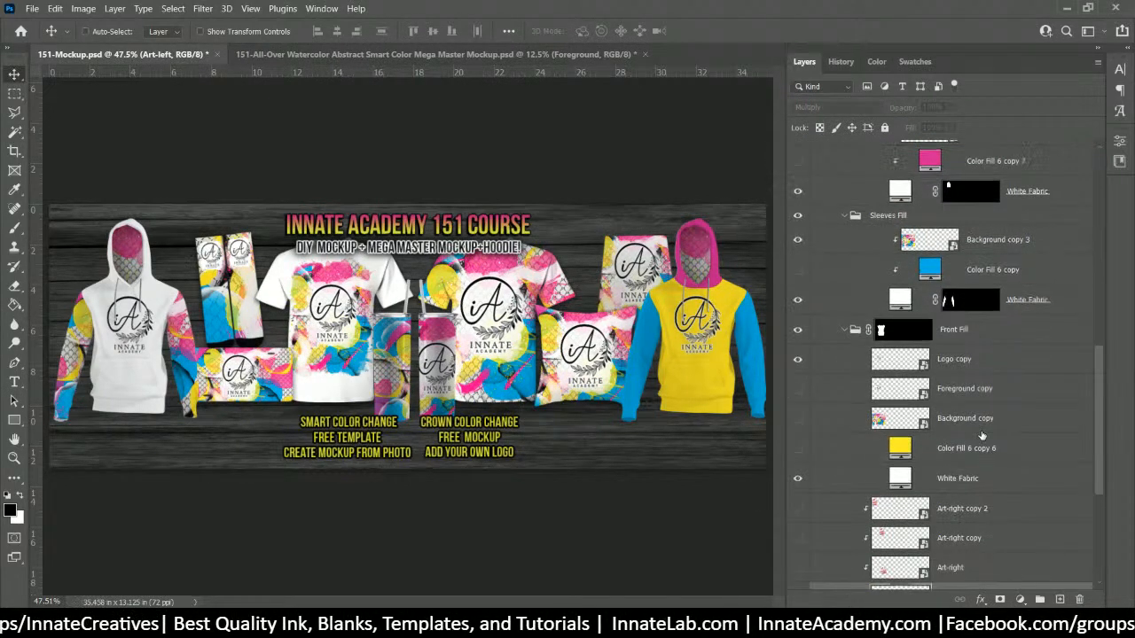
scroll(981, 435, down, 4)
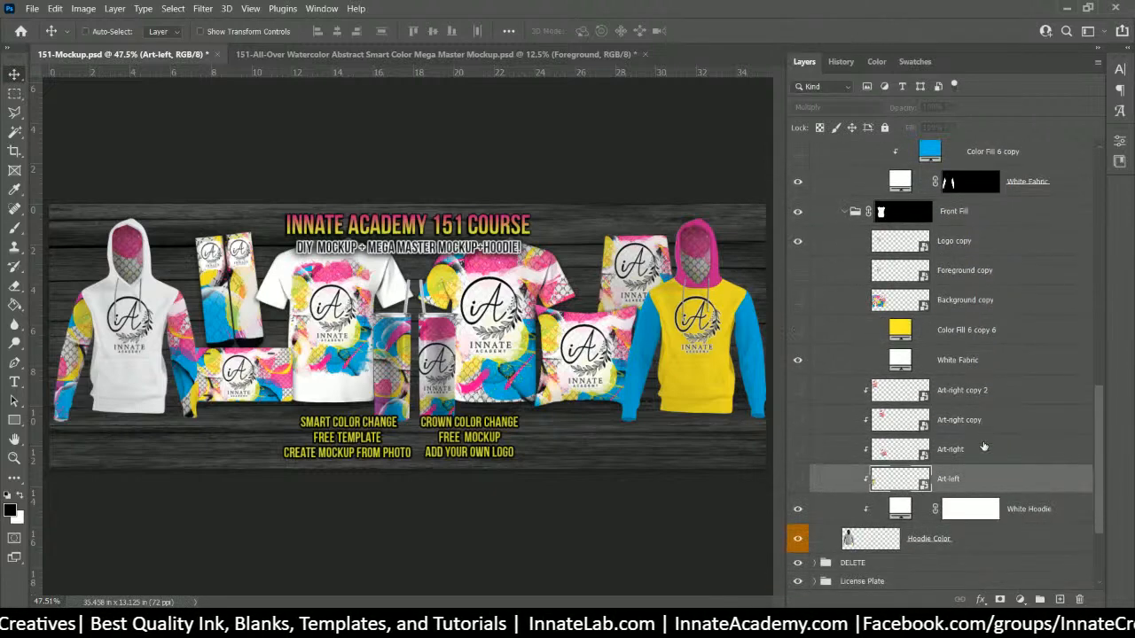
scroll(984, 465, down, 2)
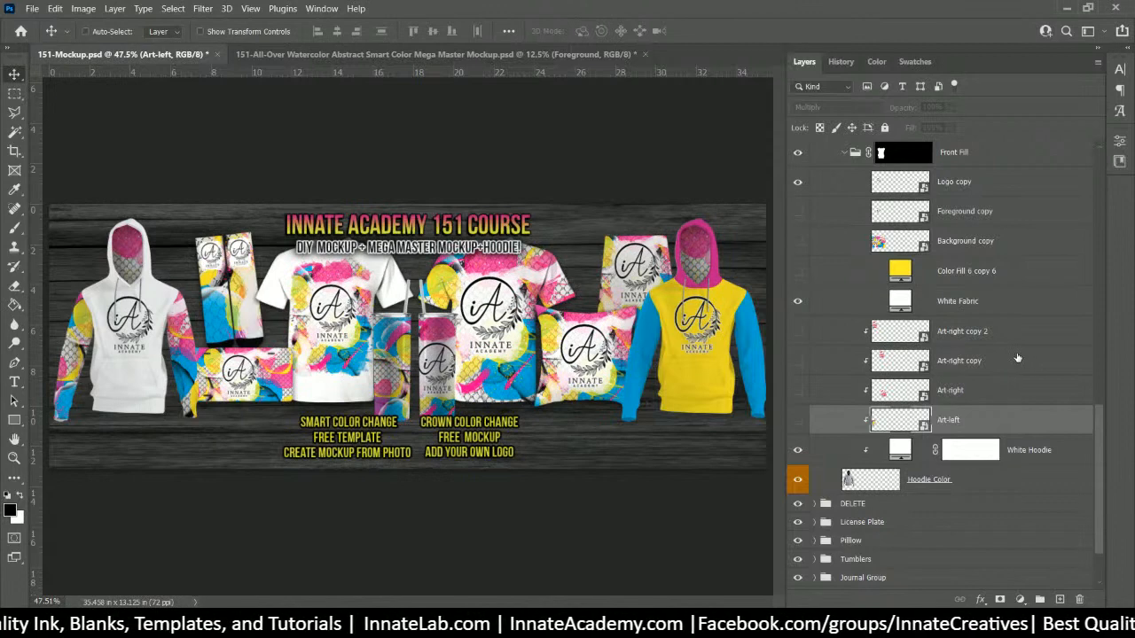
scroll(1018, 358, up, 2)
scroll(1018, 359, up, 10)
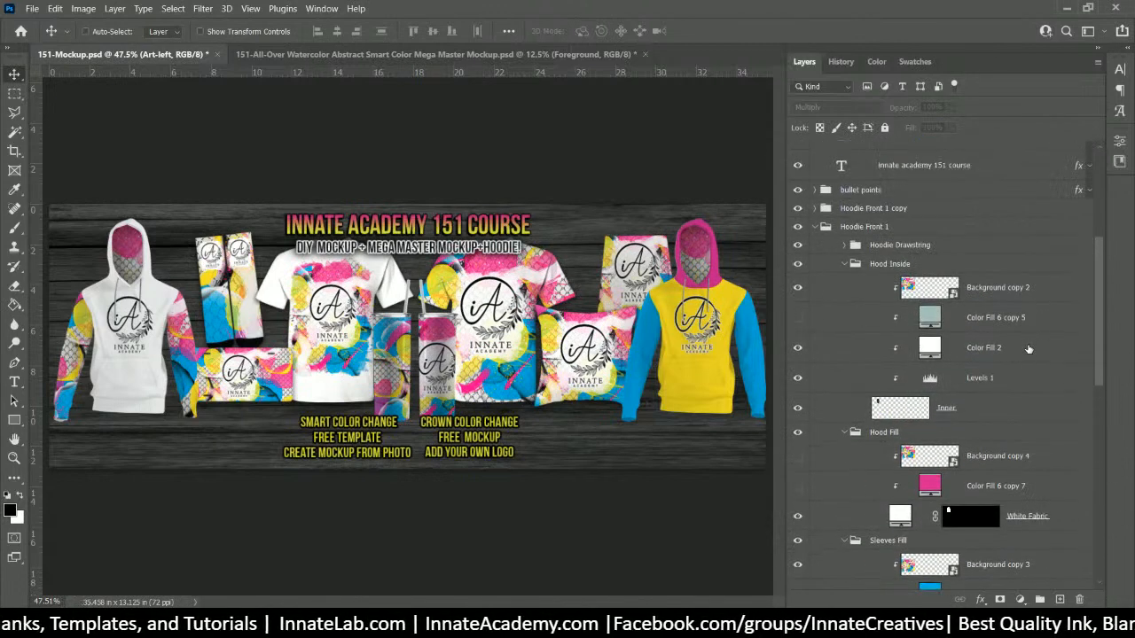
click(1036, 291)
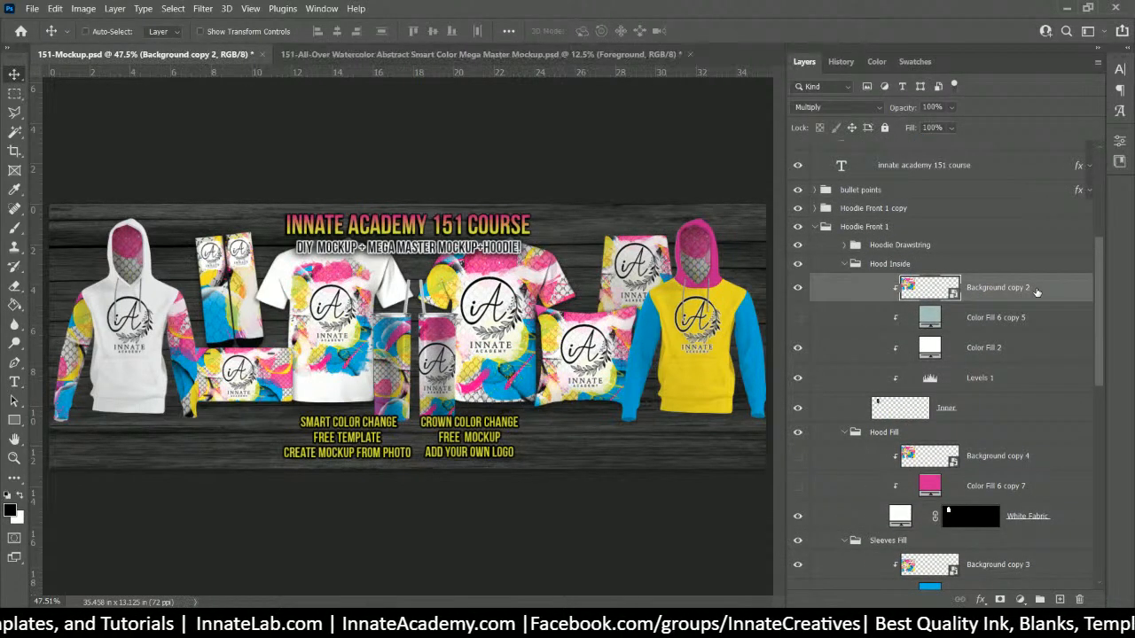
scroll(1036, 293, down, 4)
scroll(1035, 296, down, 3)
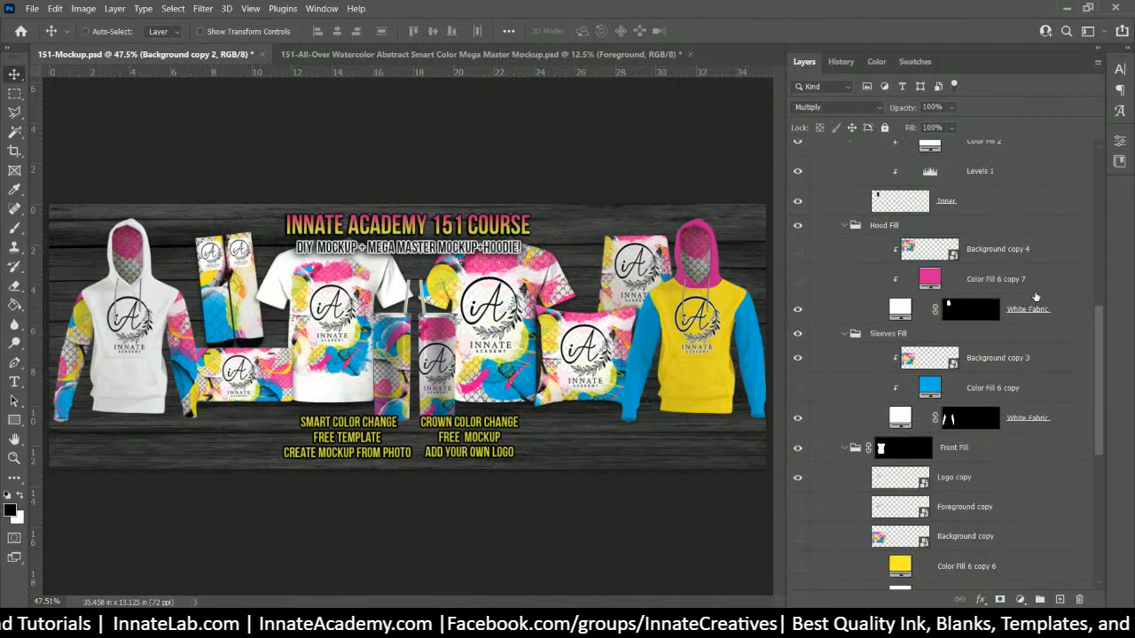
scroll(1035, 297, down, 9)
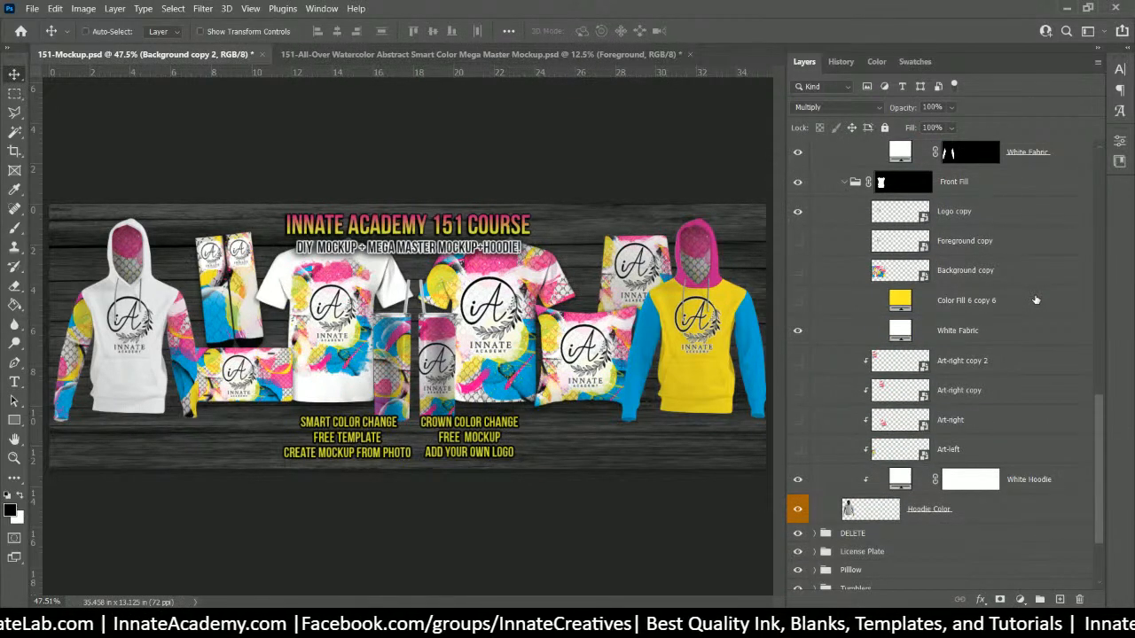
click(942, 363)
click(954, 418)
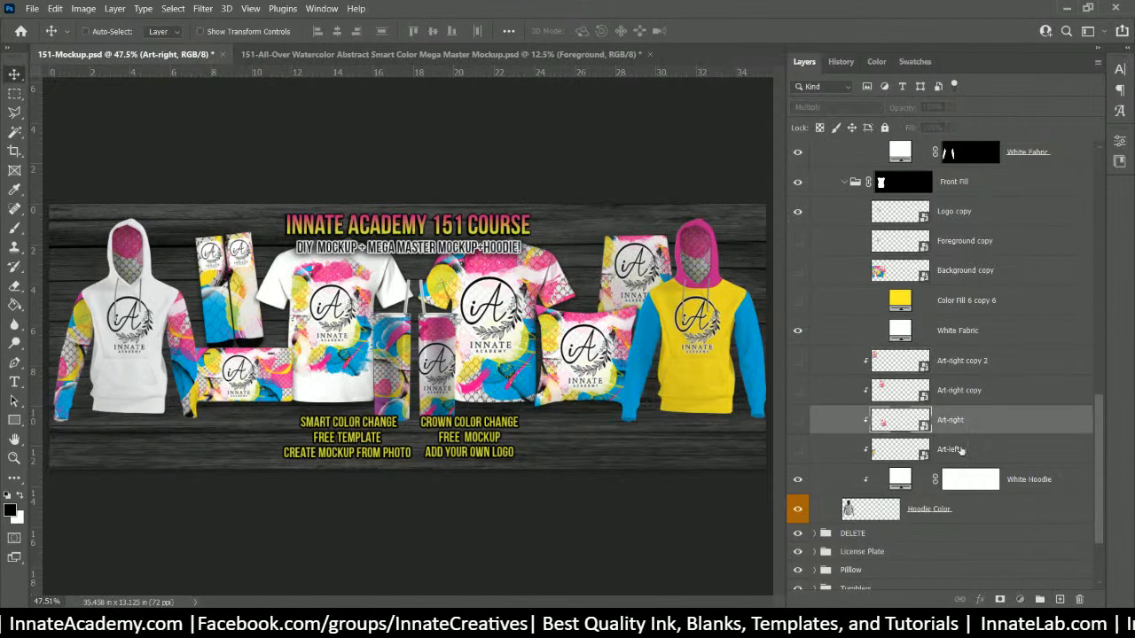
click(960, 450)
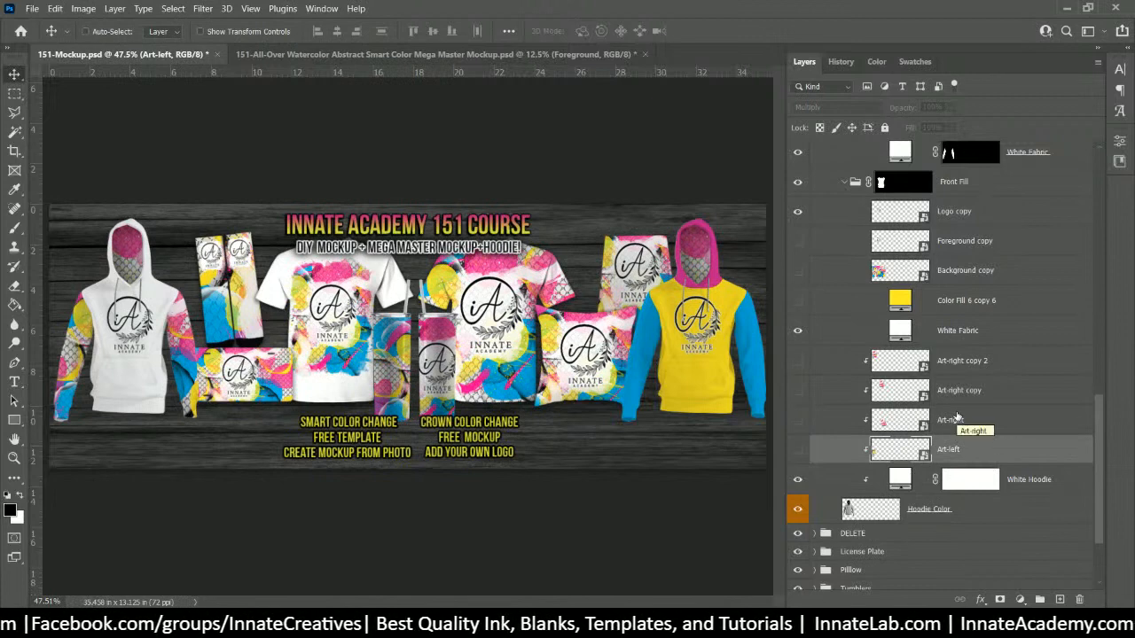
Step: Place a duplicate of the Art-bottom layer in the Hoodie Front 1 group, directly above Art-right copy 2
scroll(959, 431, up, 8)
scroll(959, 398, up, 8)
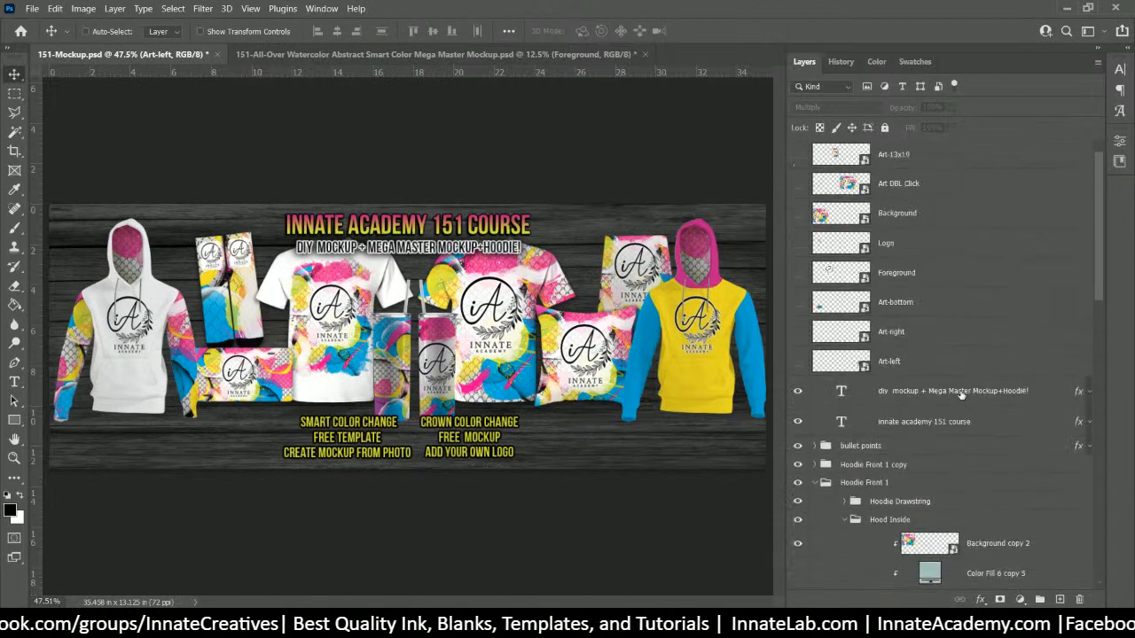
click(897, 302)
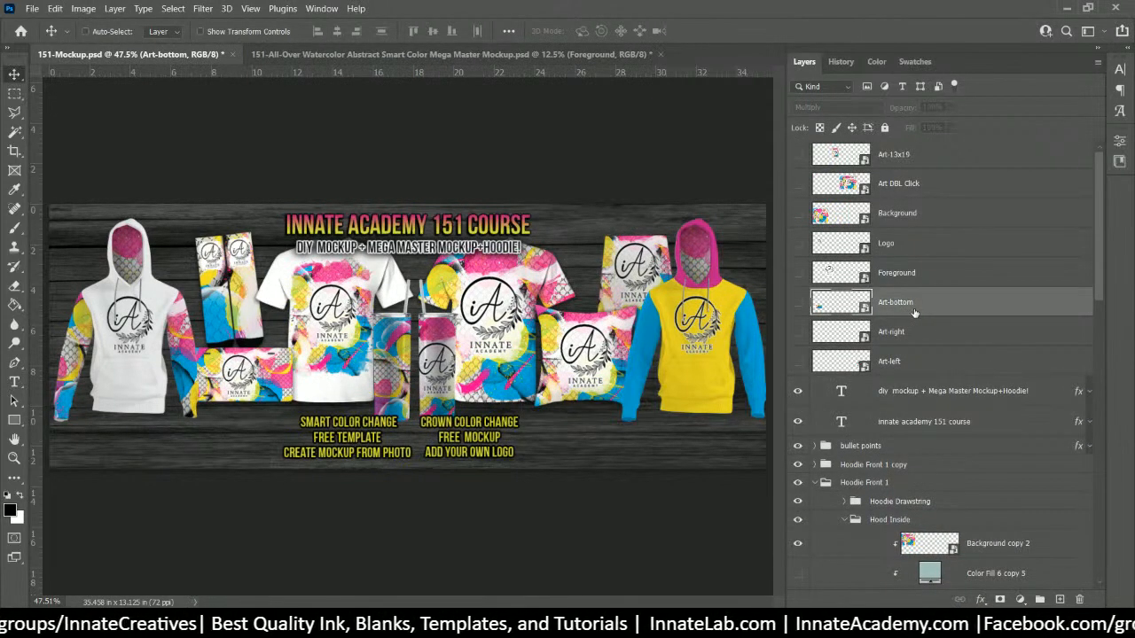
scroll(914, 313, down, 5)
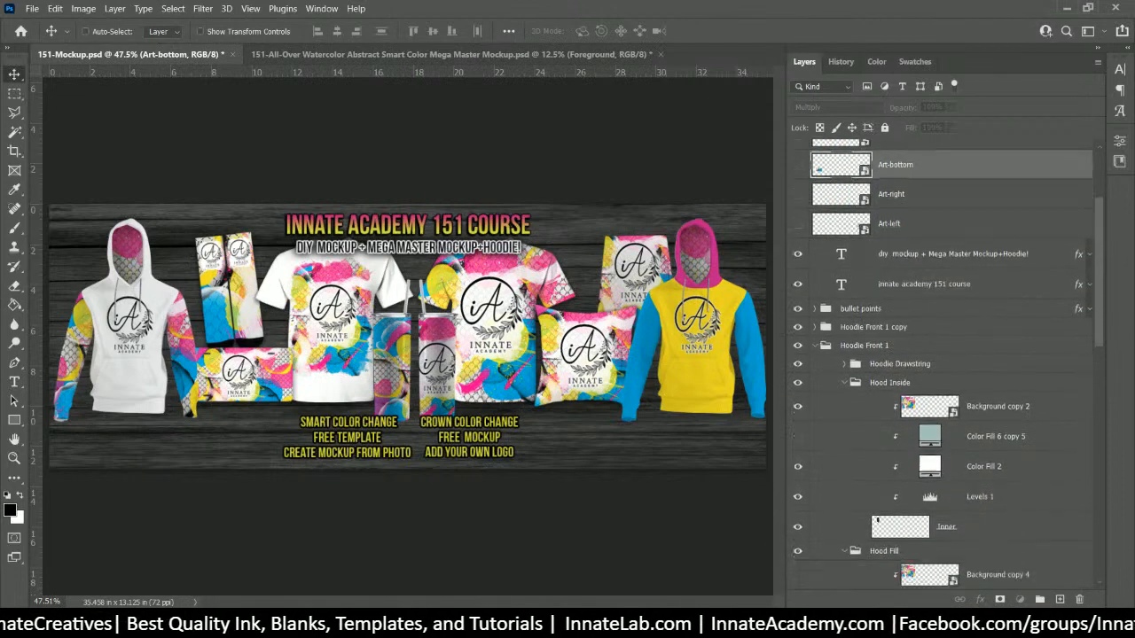
scroll(940, 355, down, 10)
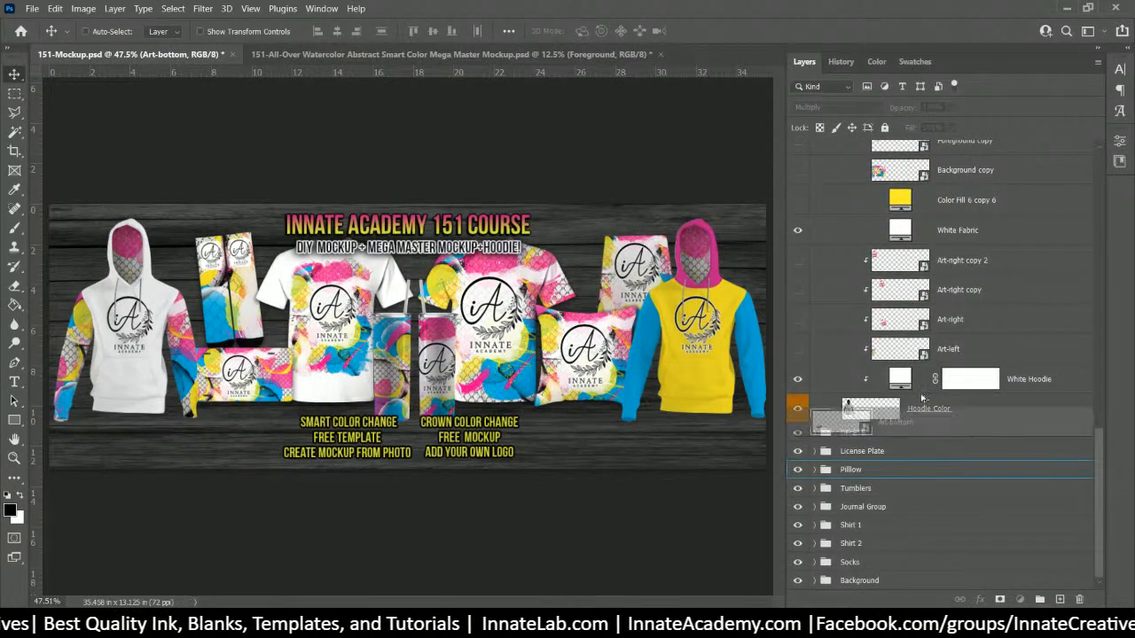
drag(900, 422, 962, 266)
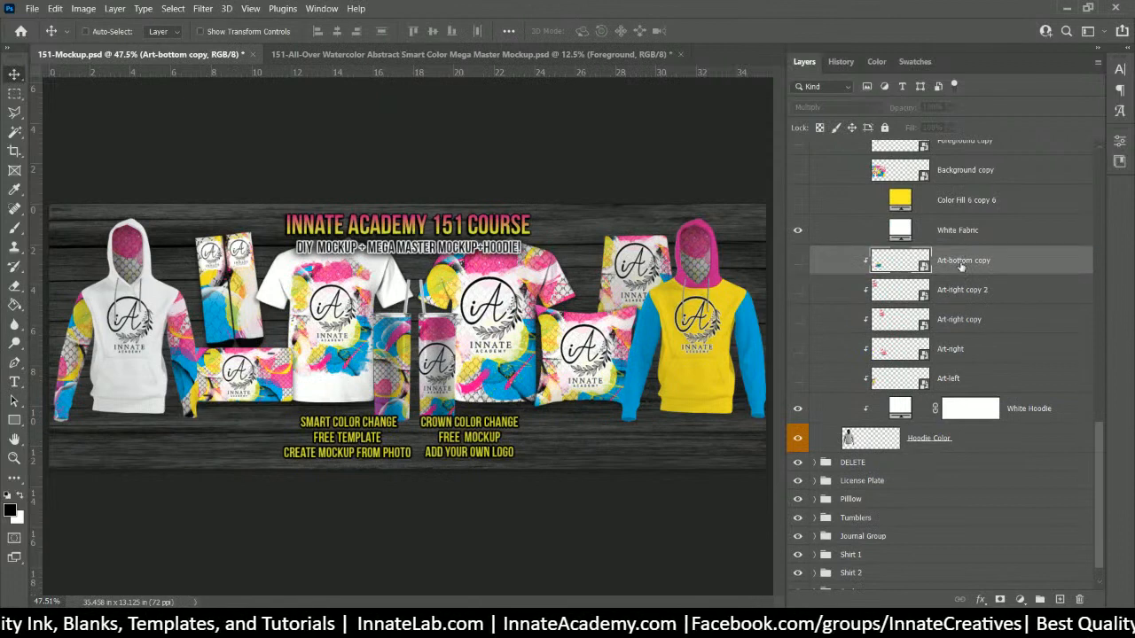
Step: Show the Art-bottom copy layer and position its artwork across the lower front of the white hoodie
click(797, 262)
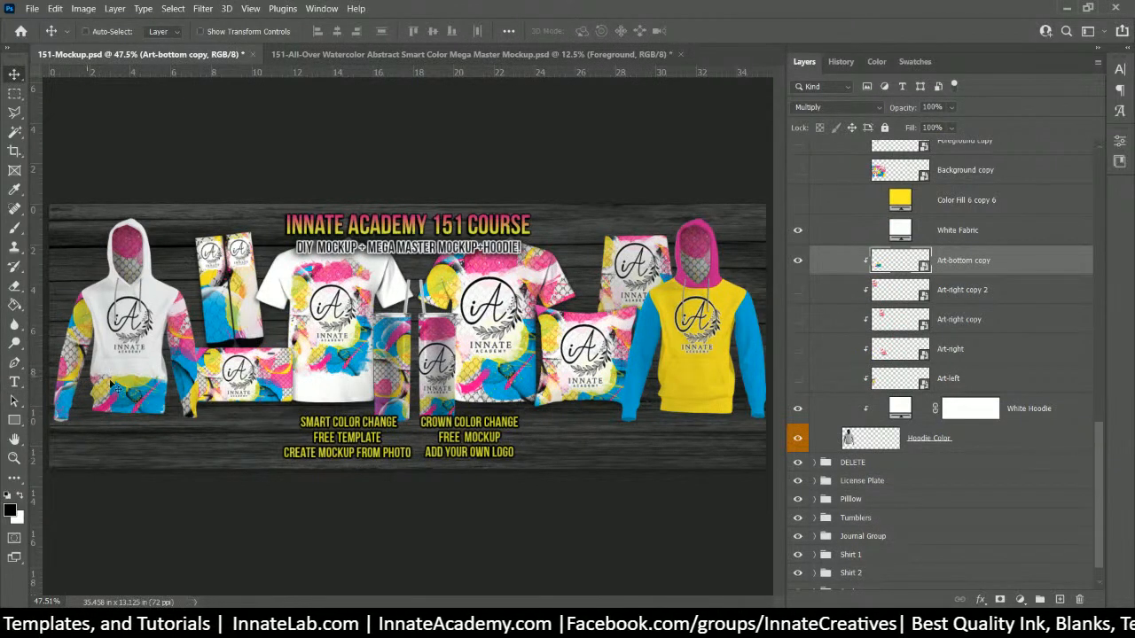
mouse_move(122, 390)
mouse_down()
mouse_move(135, 371)
mouse_move(134, 389)
mouse_up()
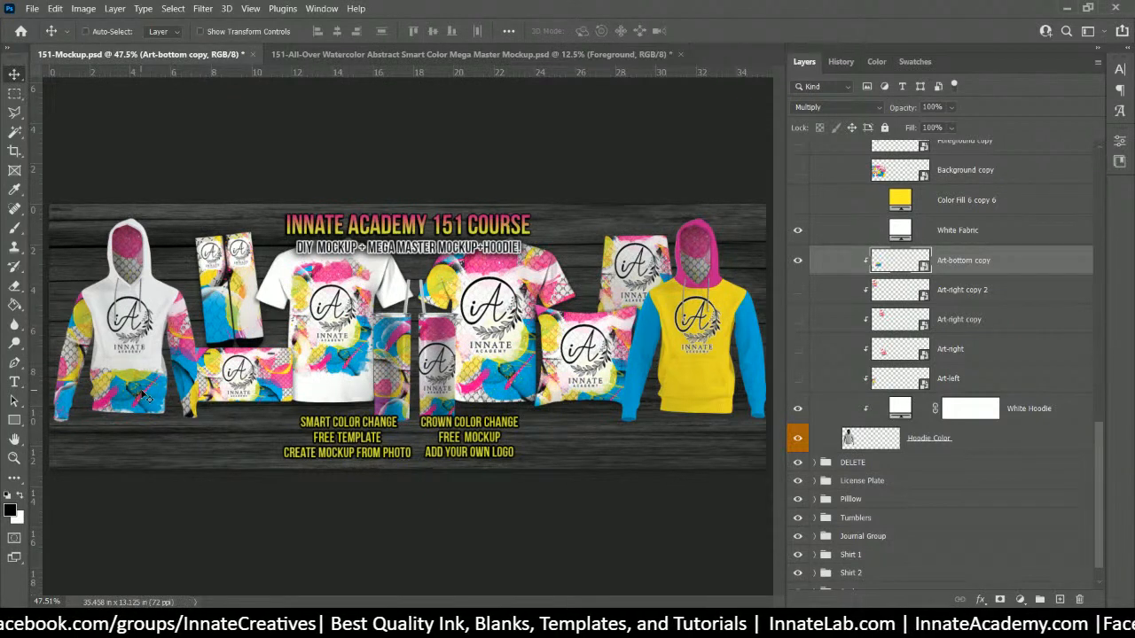
mouse_move(142, 401)
mouse_down()
mouse_move(140, 498)
mouse_move(146, 399)
mouse_move(135, 399)
mouse_move(136, 387)
mouse_move(131, 397)
mouse_up()
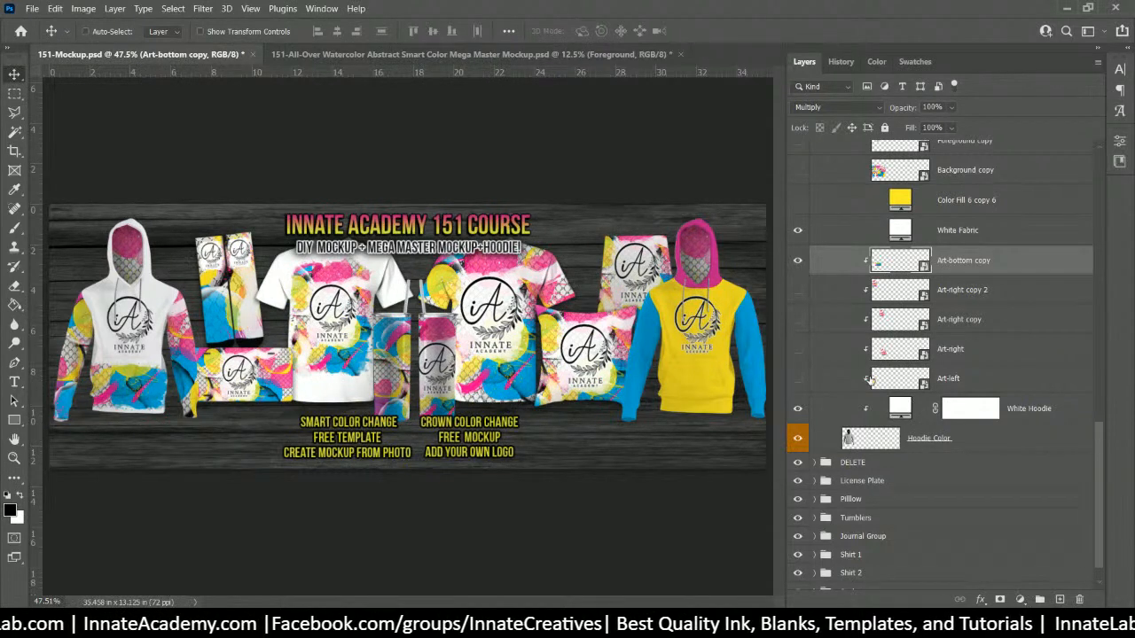
Step: Delete the Hoodie Front 1 copy group with the yellow hoodie and place a duplicate of the white Hoodie Front 1 group there
scroll(876, 369, up, 3)
scroll(876, 369, up, 10)
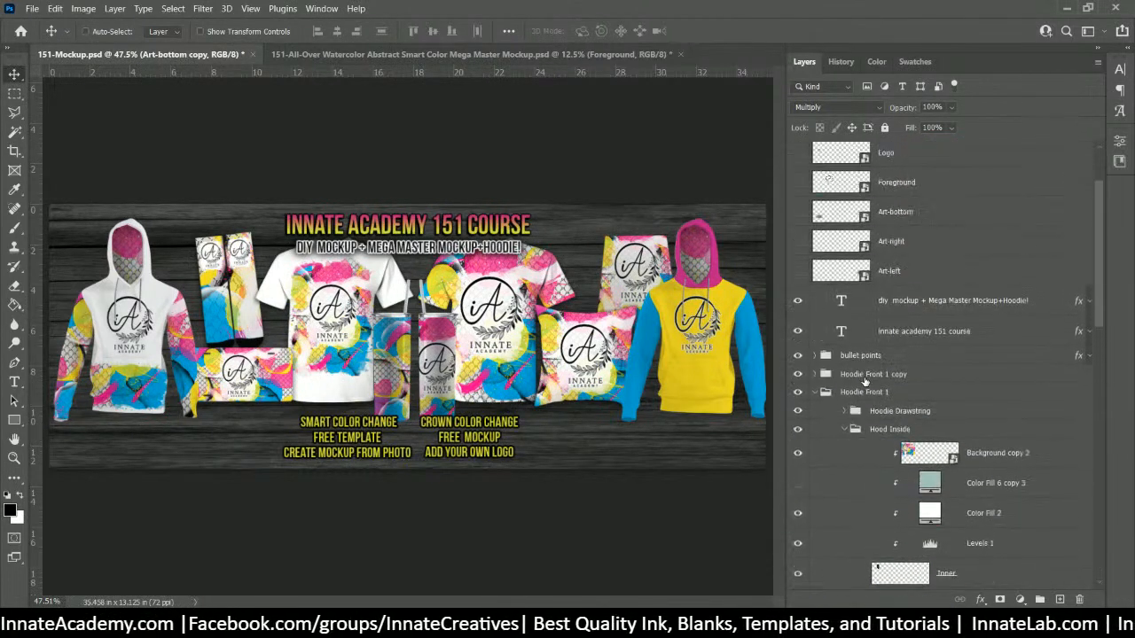
click(818, 393)
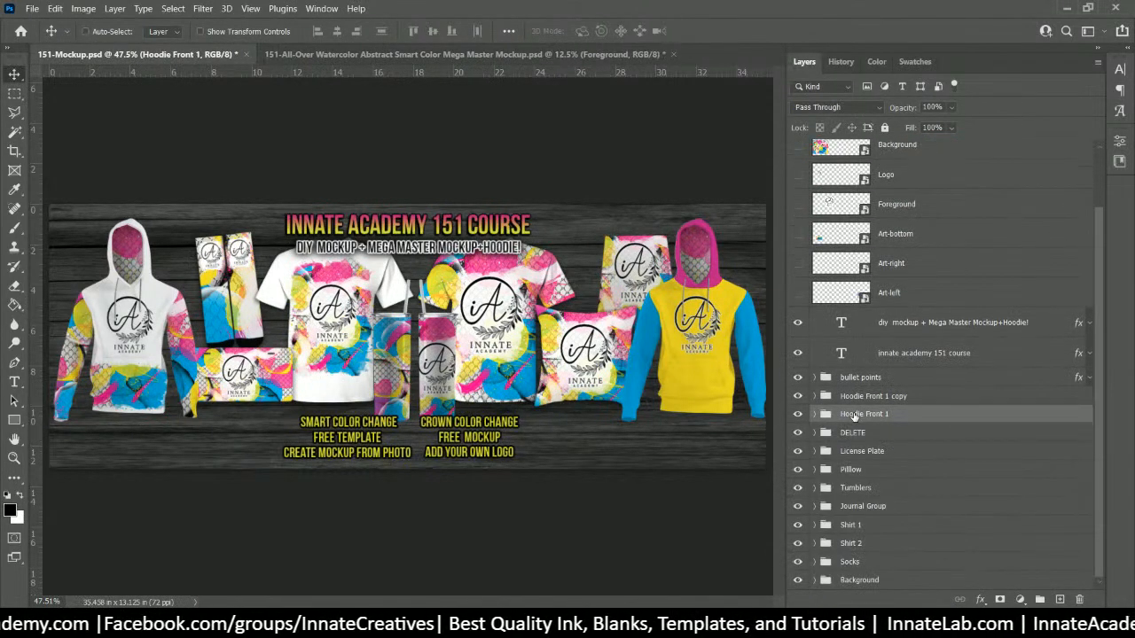
click(874, 396)
key(Delete)
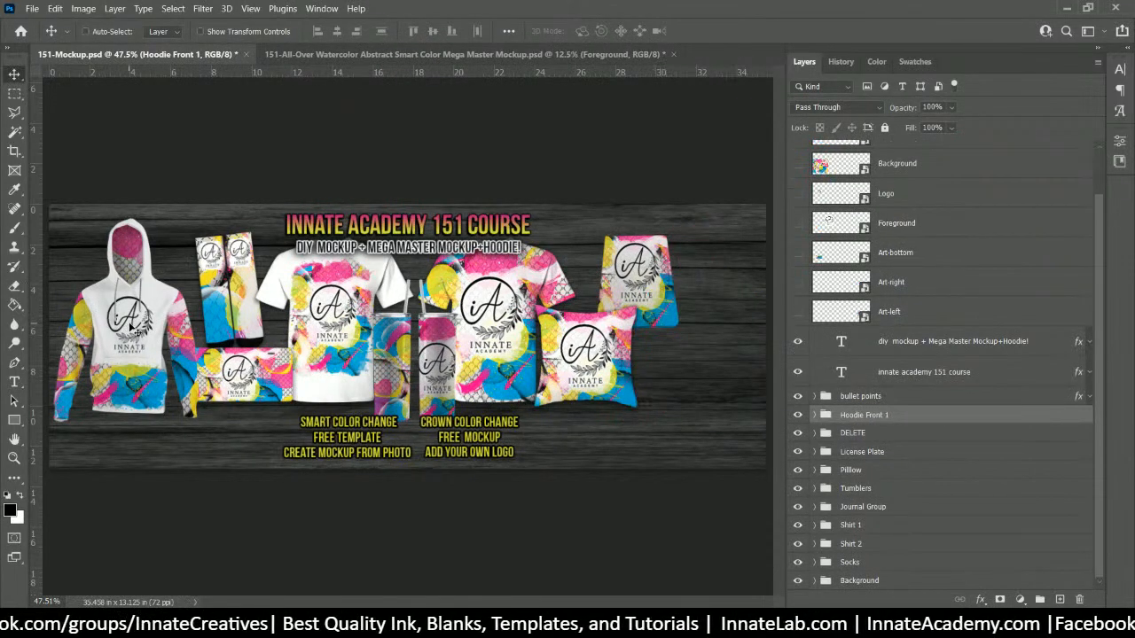
drag(164, 321, 703, 412)
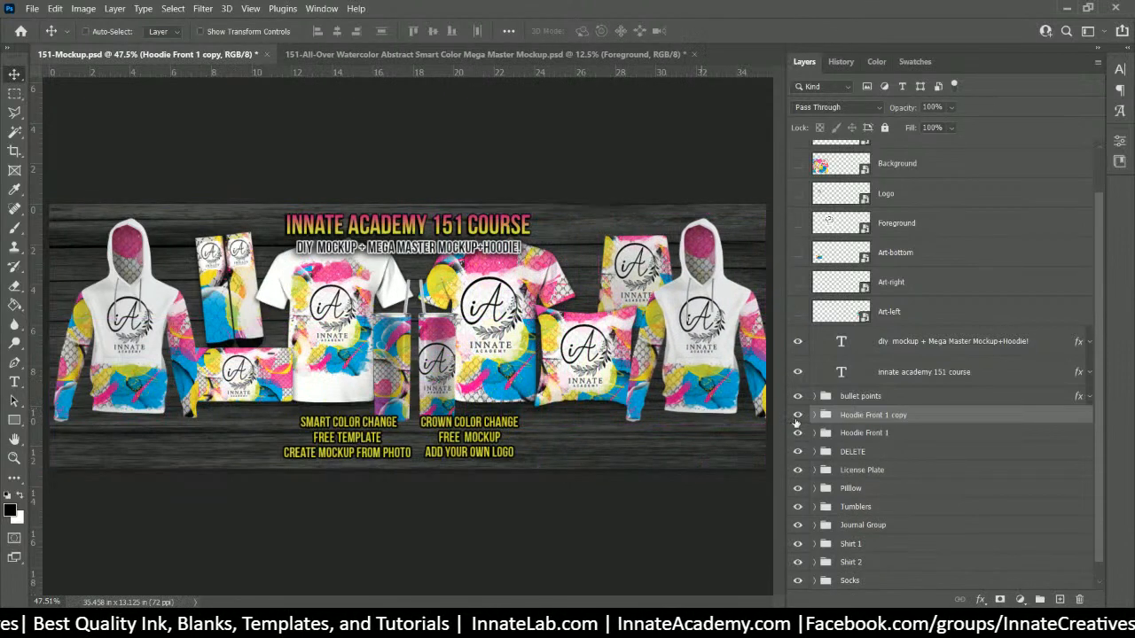
Step: Collapse and hide the Sleeves Fill group inside the new Hoodie Front 1 copy group
click(815, 415)
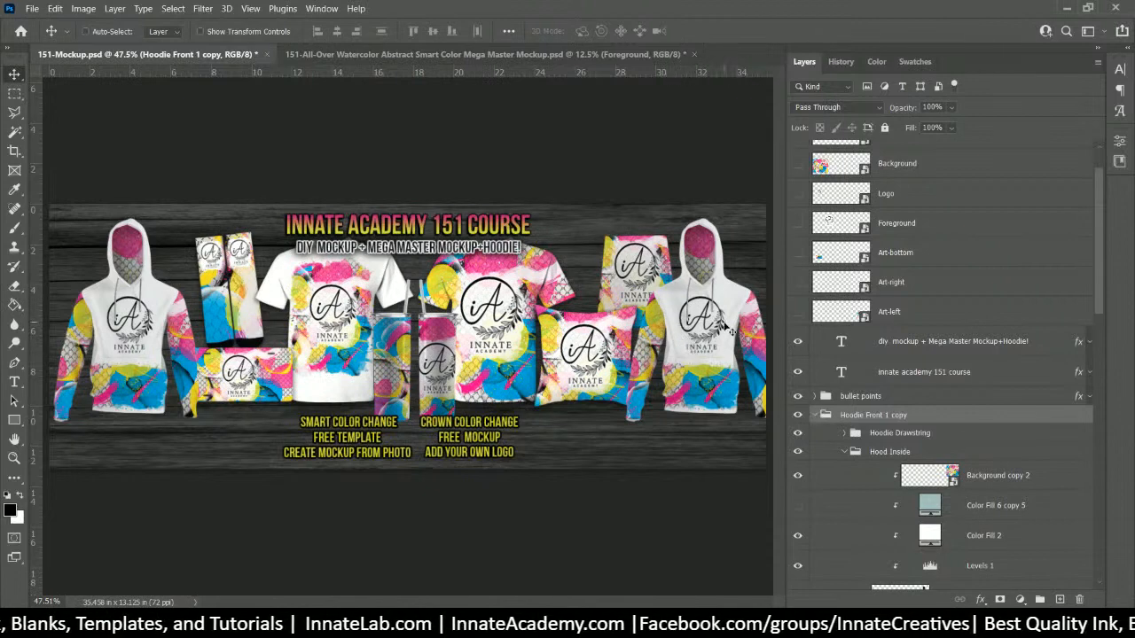
scroll(871, 459, down, 3)
scroll(871, 459, down, 5)
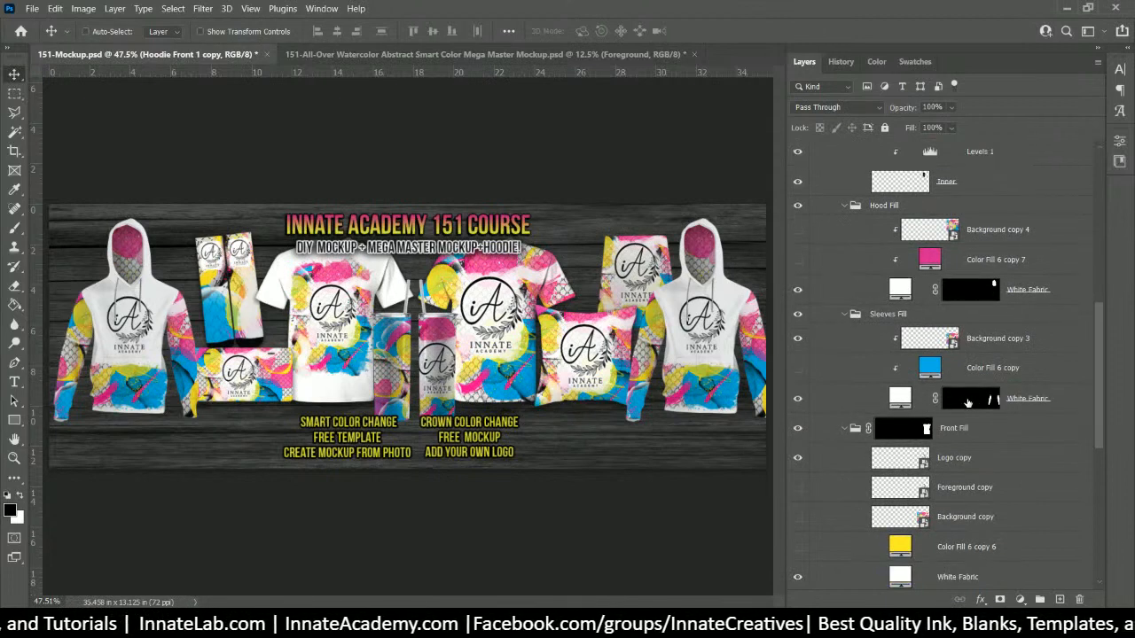
scroll(968, 403, up, 1)
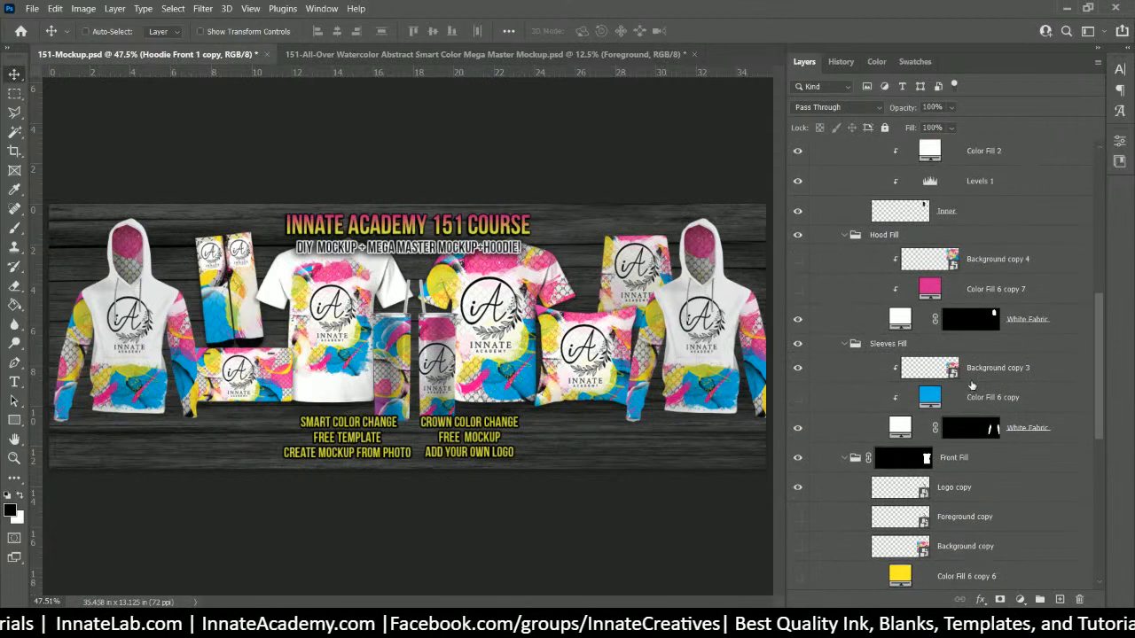
scroll(972, 384, down, 8)
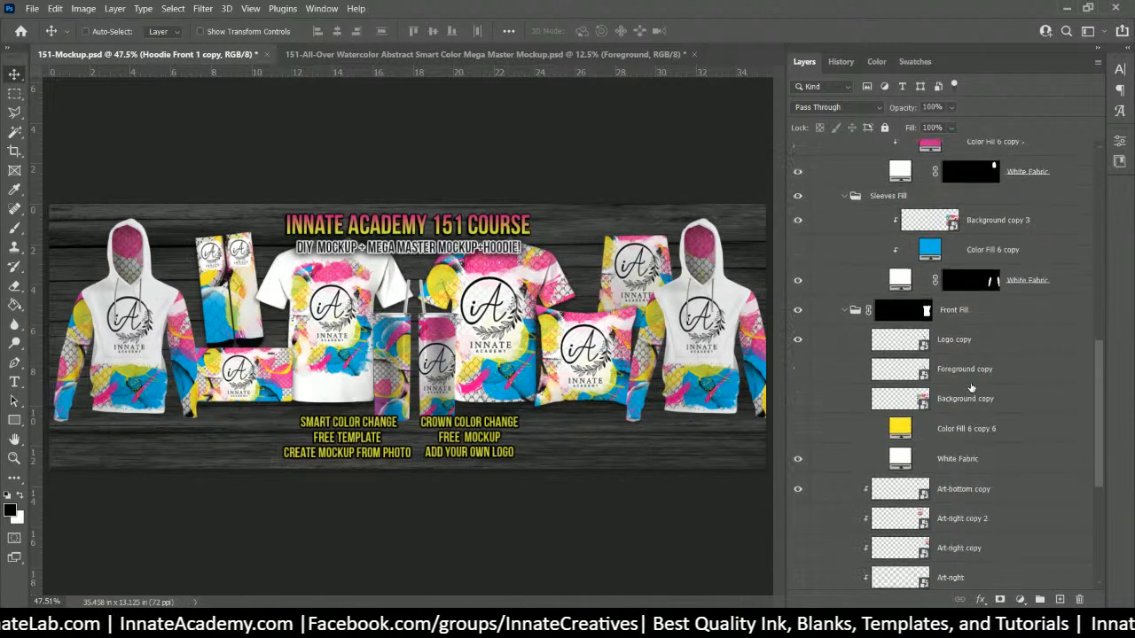
scroll(970, 387, up, 8)
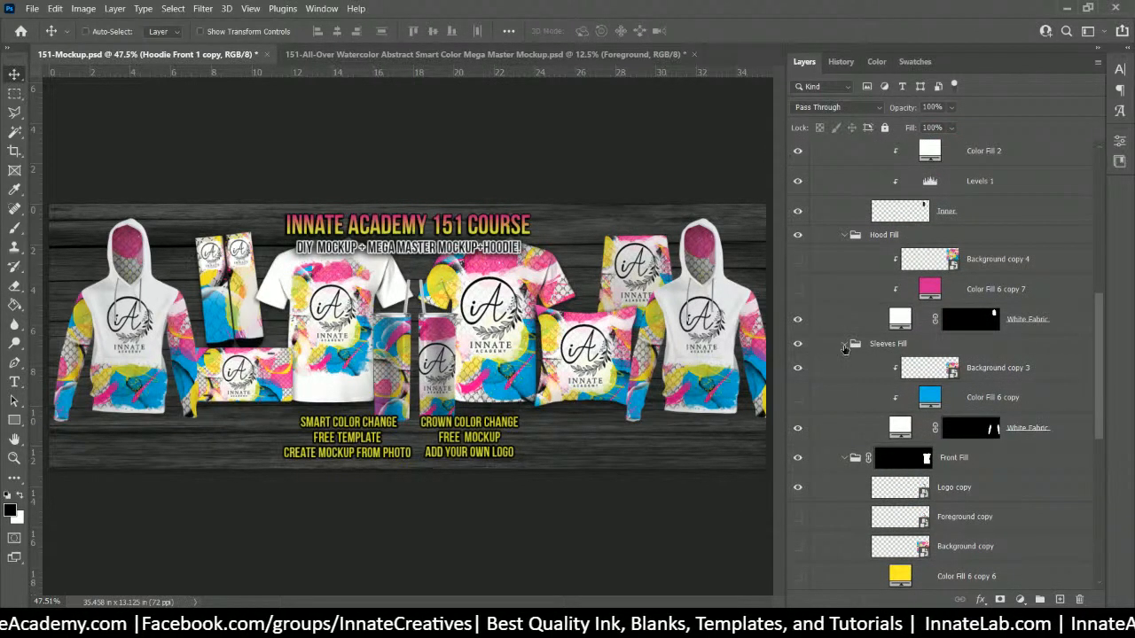
click(843, 344)
click(797, 369)
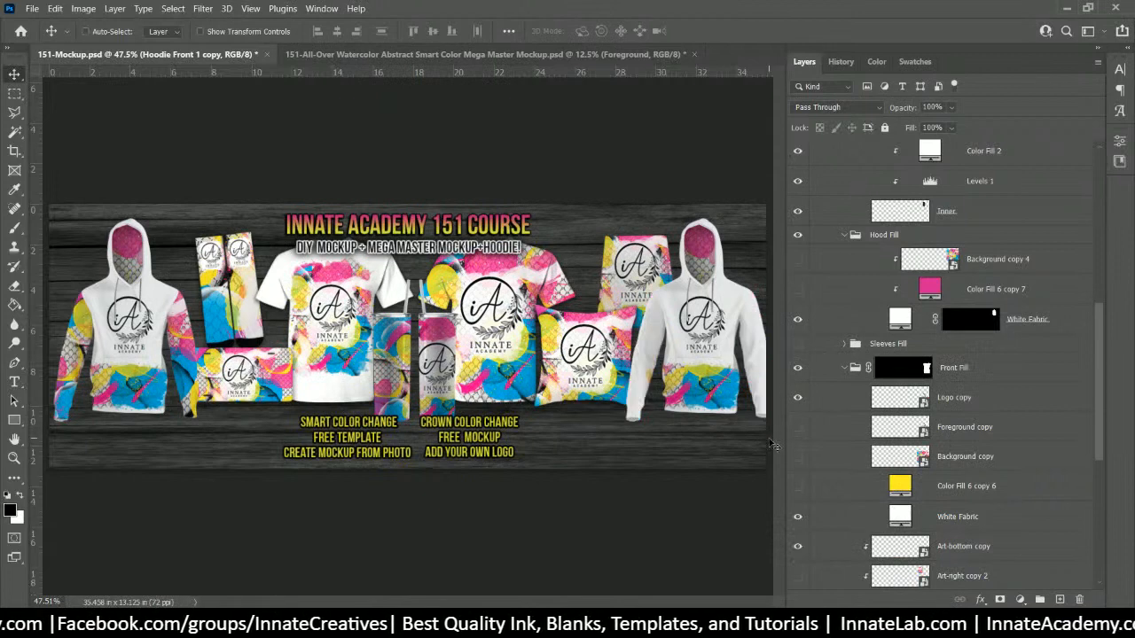
Step: Collapse and hide the Hood Fill and Hood Inside groups of the duplicated hoodie
scroll(804, 377, up, 3)
click(843, 324)
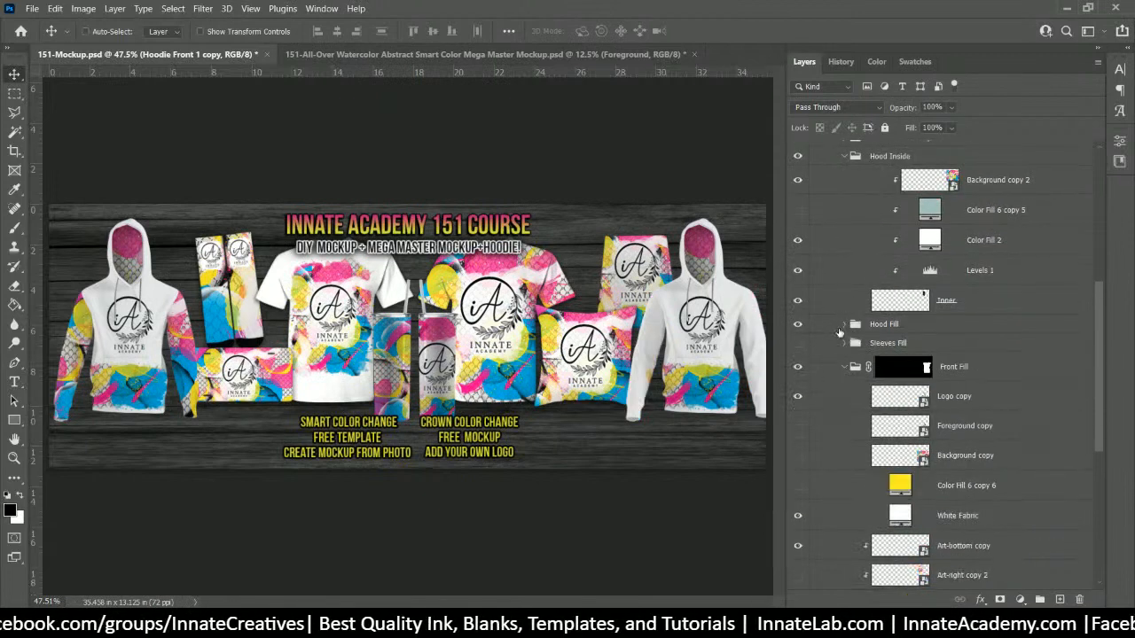
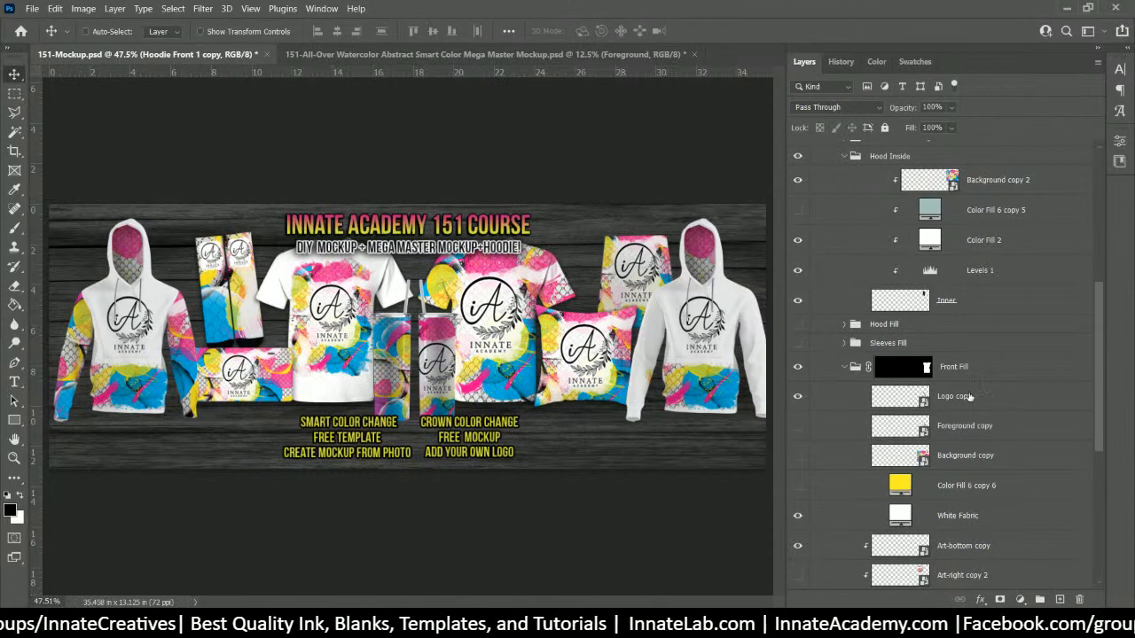
click(967, 330)
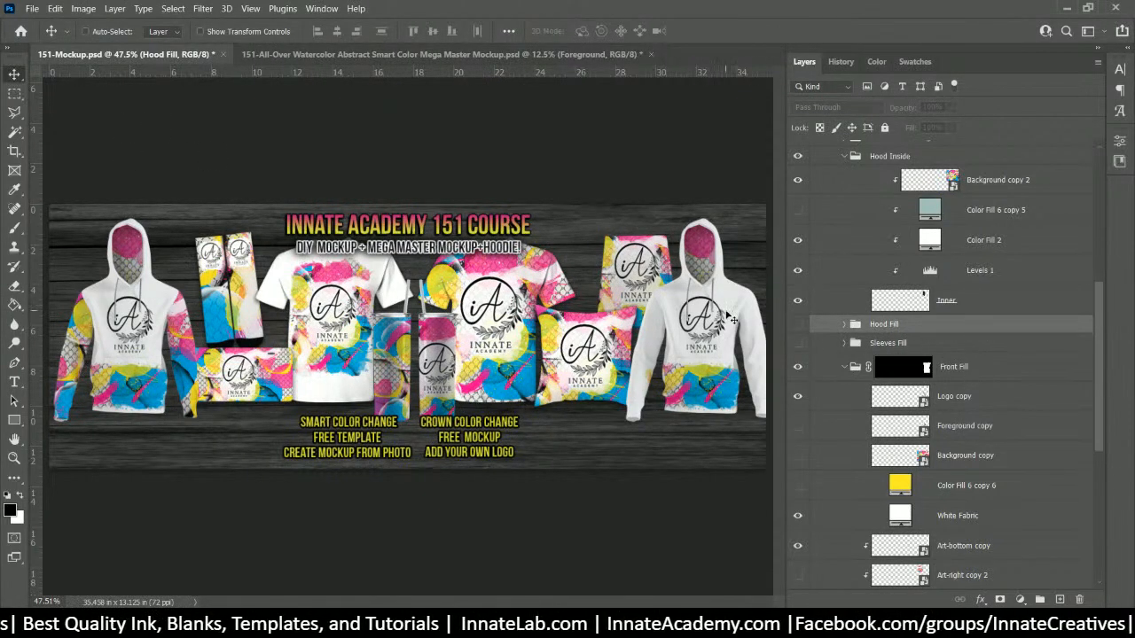
right_click(697, 257)
click(719, 272)
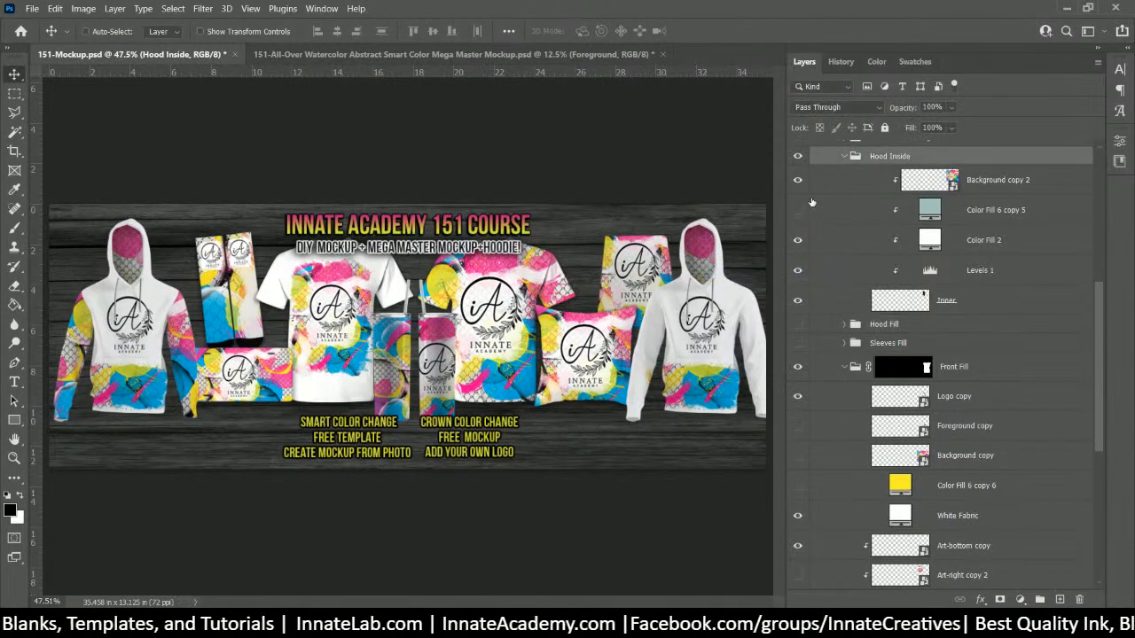
click(843, 156)
click(798, 156)
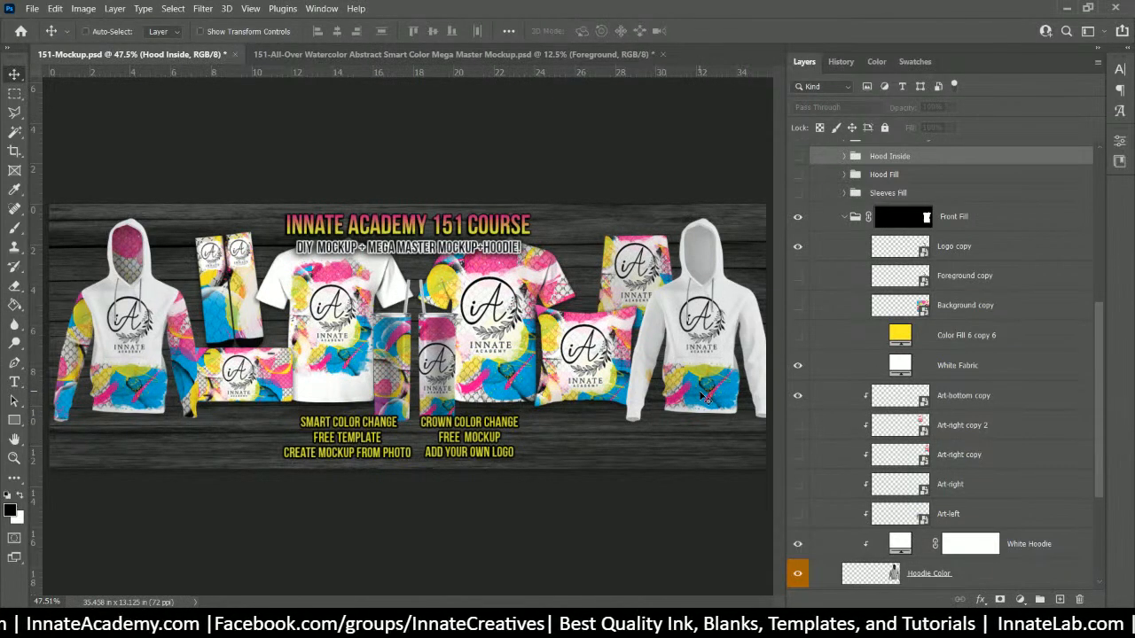
Step: Show the Art-right copy 2 and Art-right copy layers on the duplicated hoodie
scroll(886, 399, down, 5)
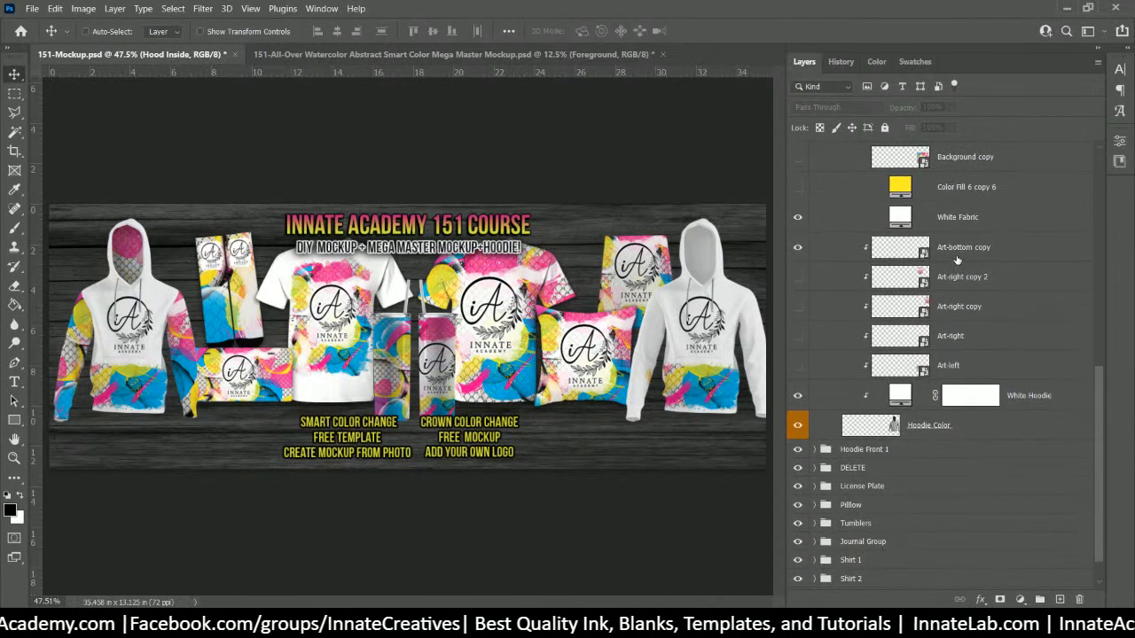
click(957, 257)
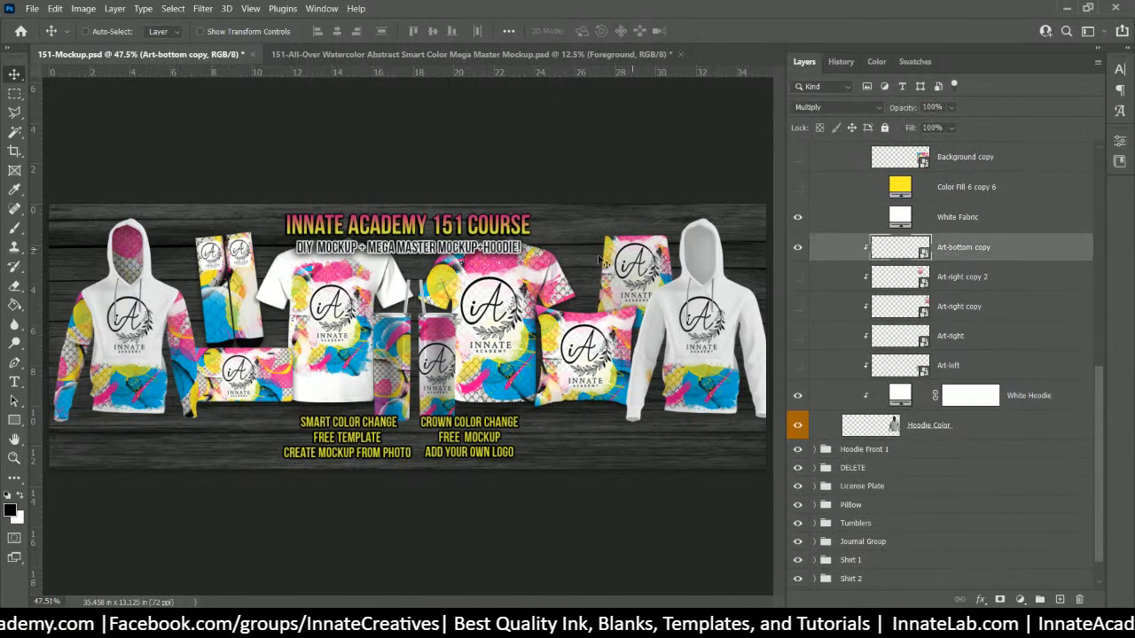
click(797, 278)
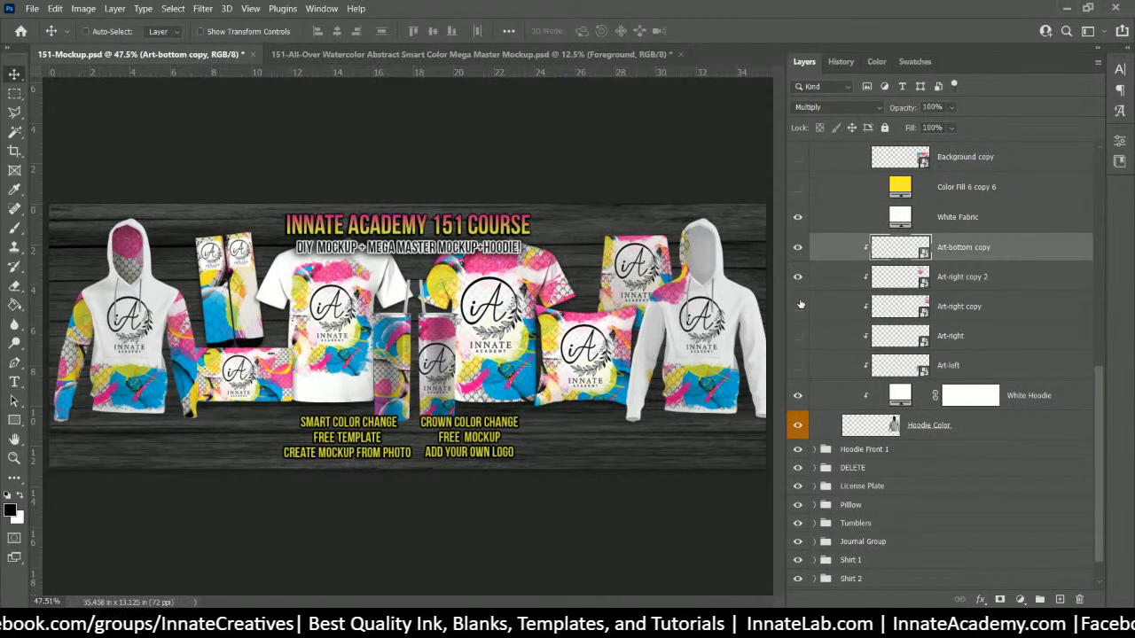
click(797, 307)
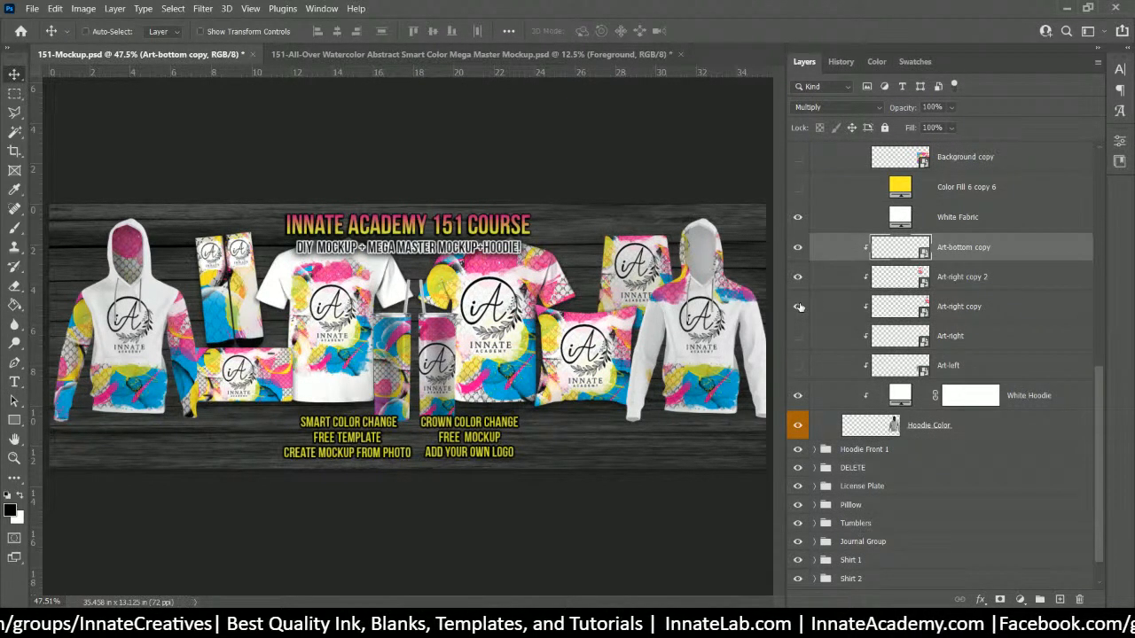
drag(728, 290, 732, 302)
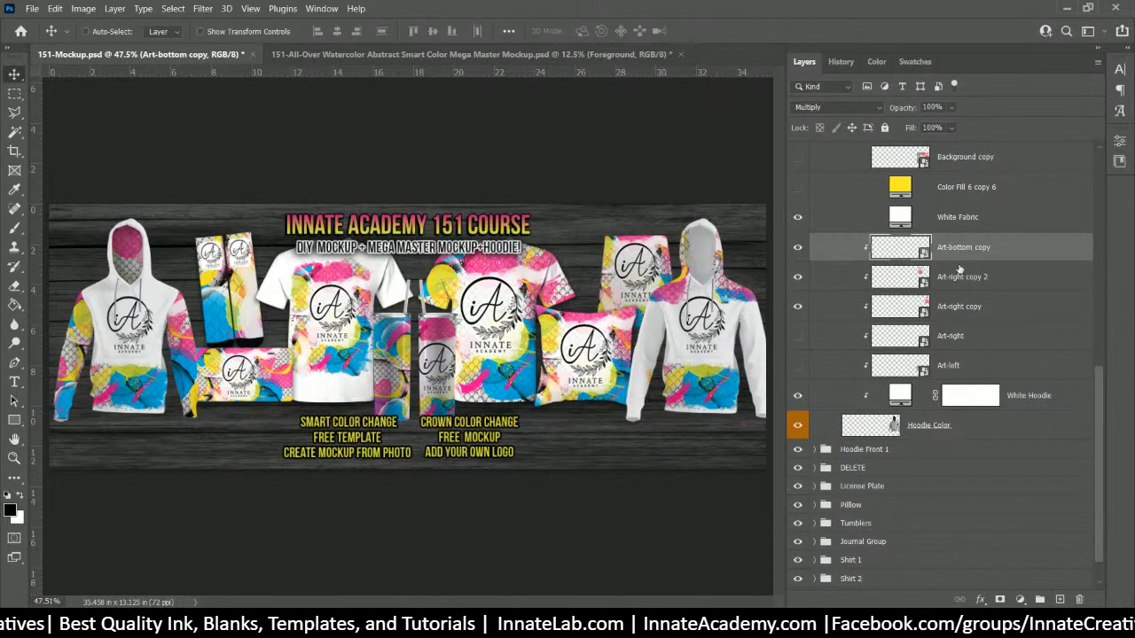
Step: Show the Art-right and Art-left layers to put artwork on the duplicated hoodie's sleeves
click(959, 275)
click(954, 309)
click(950, 337)
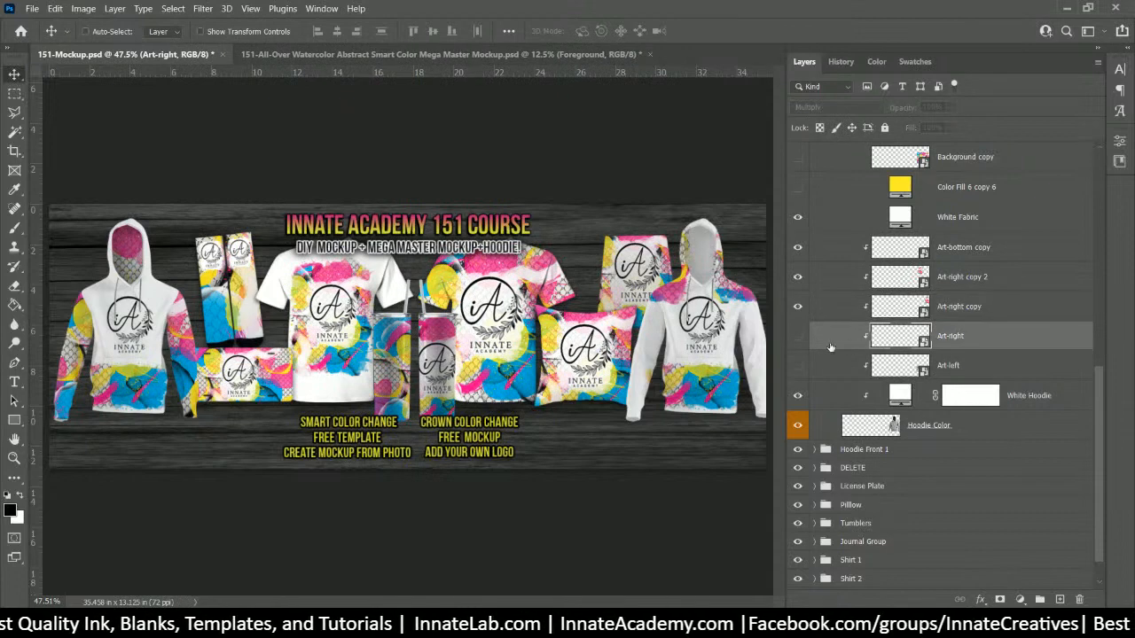
click(797, 335)
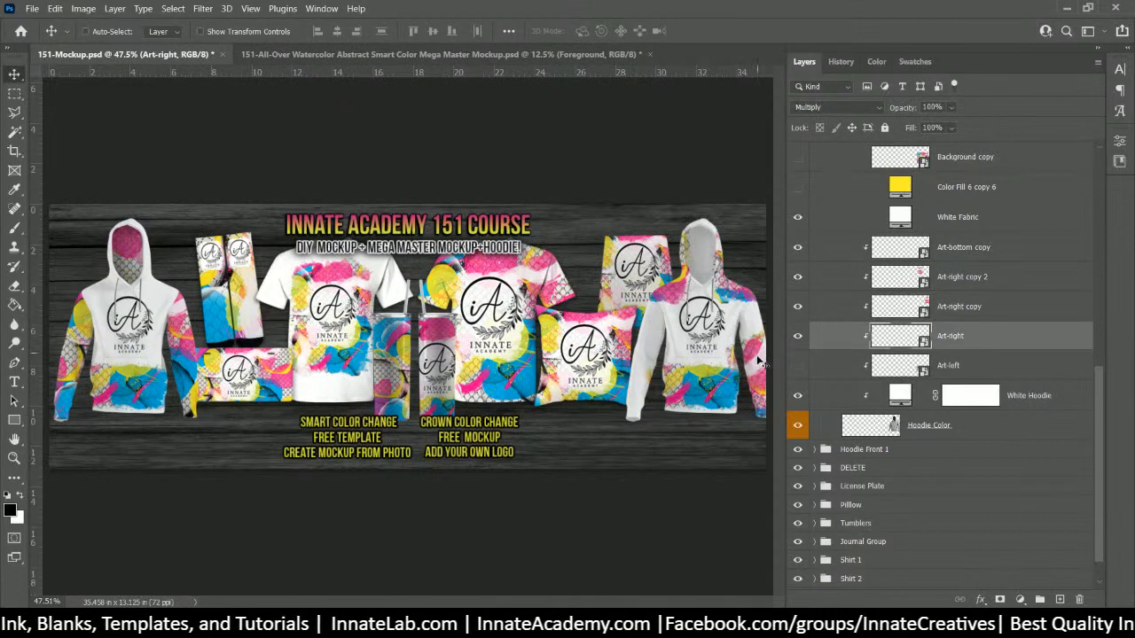
click(797, 366)
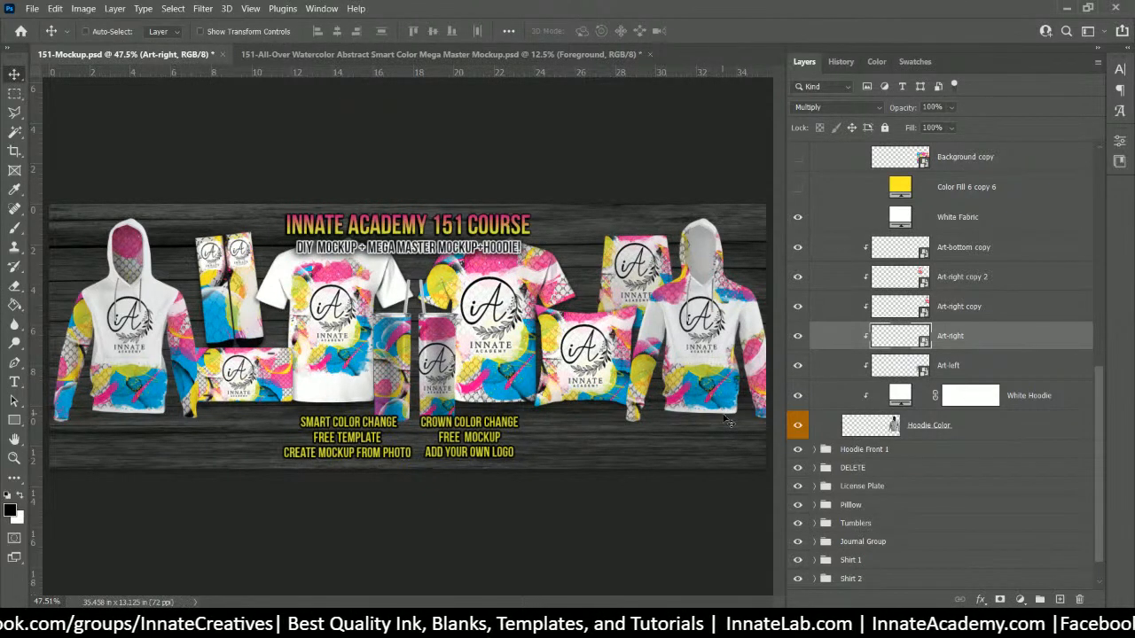
Step: Move the Art-right copy 2 artwork lower over the shoulder and upper sleeve beside the journal on the duplicated hoodie
right_click(672, 293)
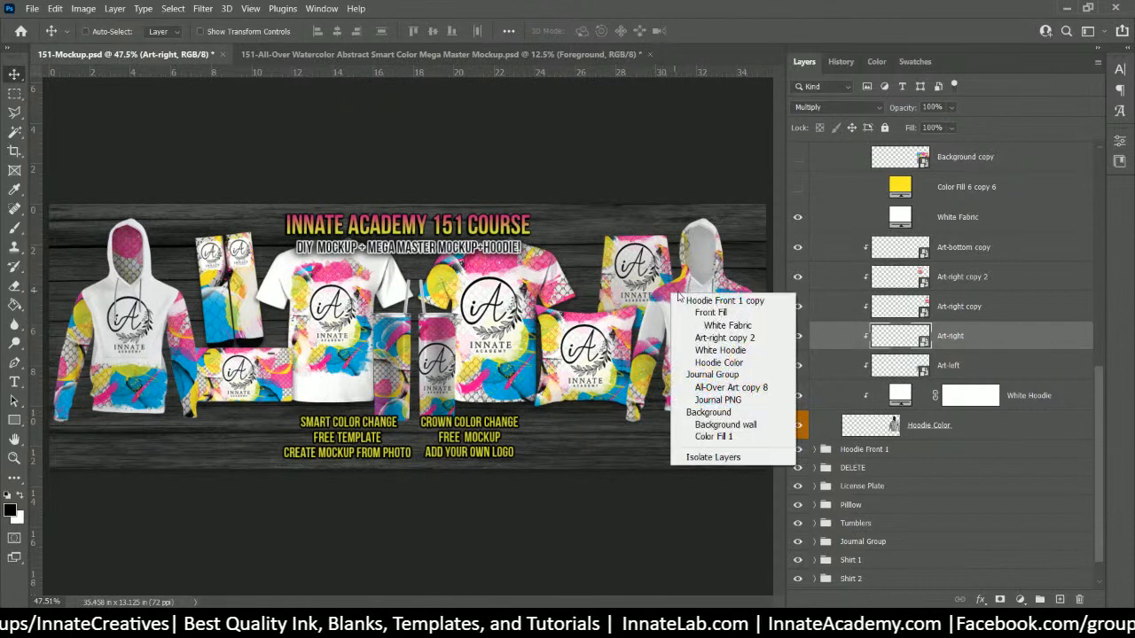
click(724, 338)
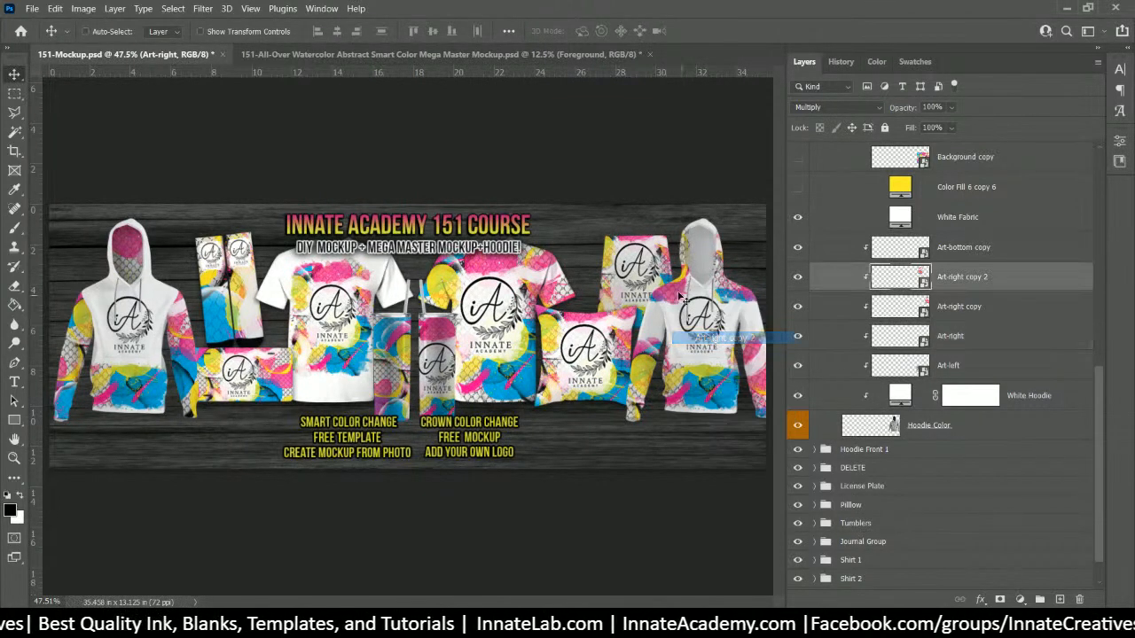
drag(724, 337, 688, 319)
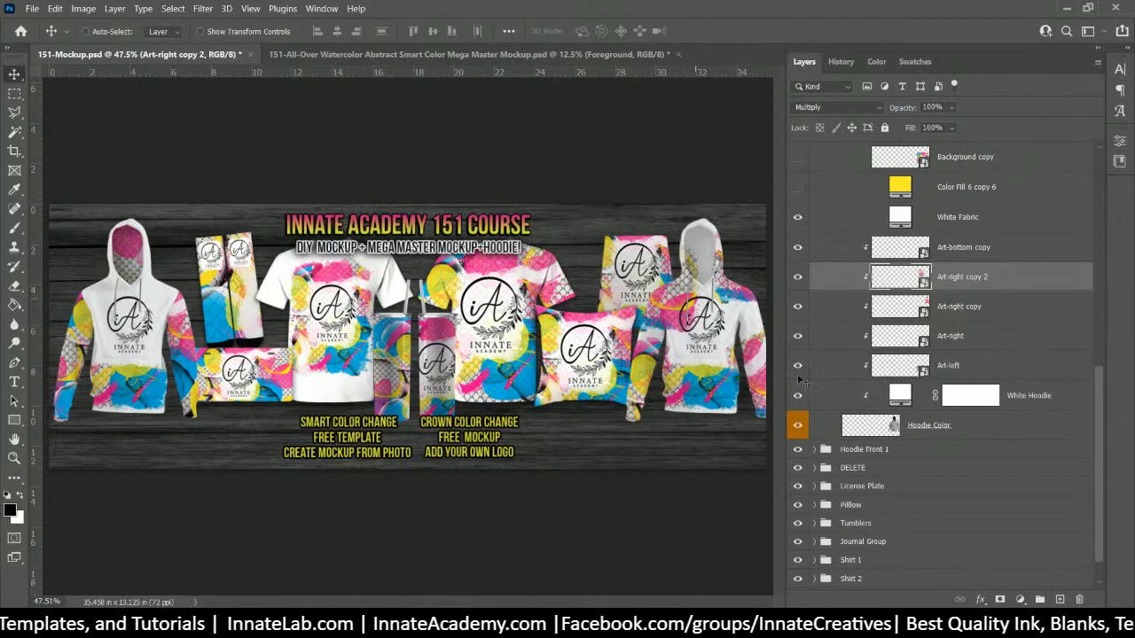
Step: Load the outline of the Inner layer in the duplicated hoodie's Hood Inside group as a selection
scroll(907, 302, up, 2)
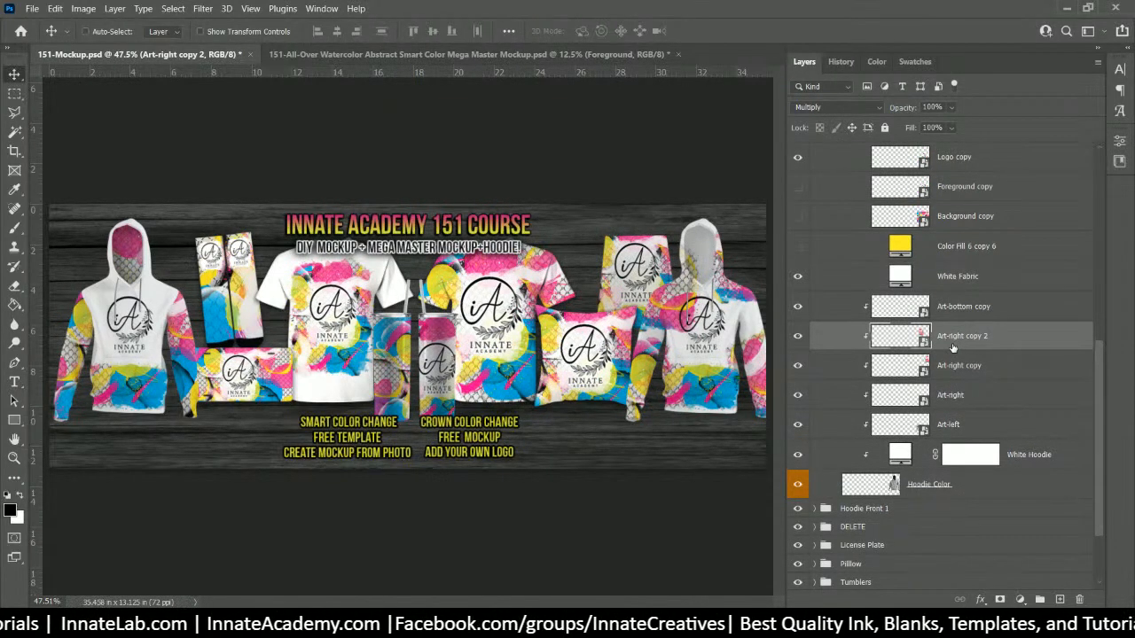
scroll(953, 345, up, 5)
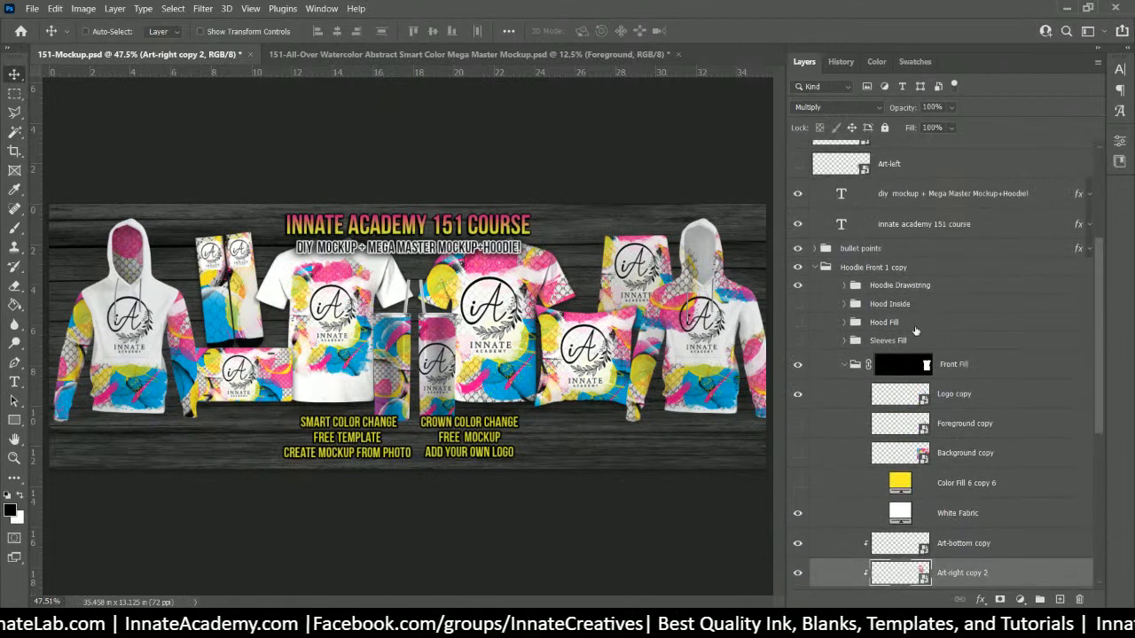
click(853, 305)
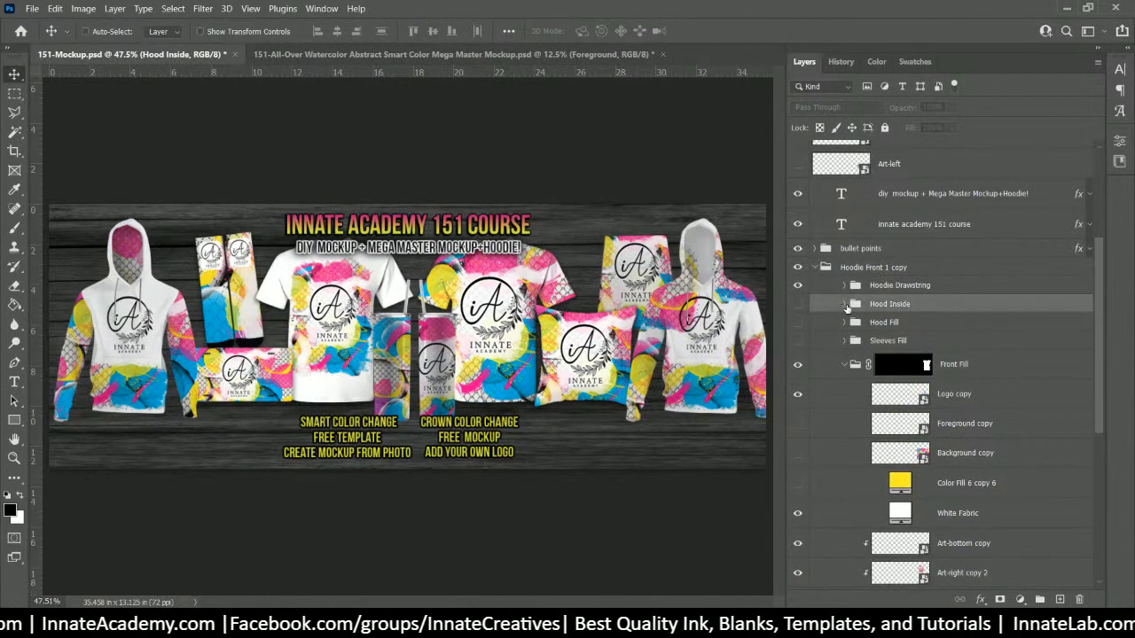
click(847, 305)
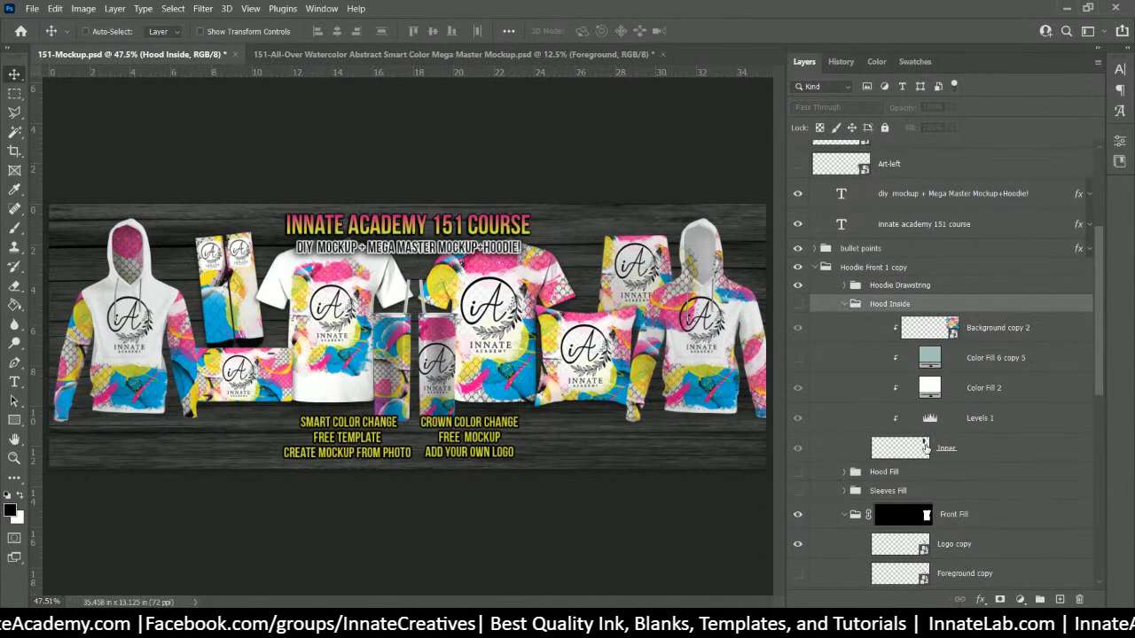
key(ctrl)
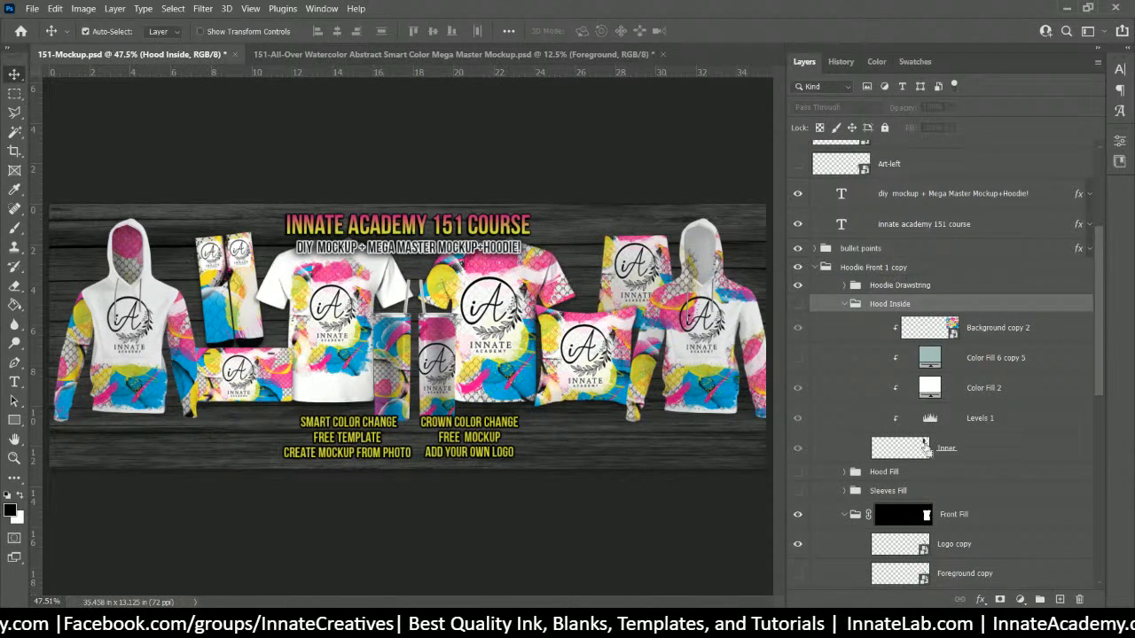
ctrl+click(927, 450)
Step: Add a layer mask to the duplicated hoodie's Art-bottom copy layer that hides the selected inner hood area
scroll(957, 453, down, 5)
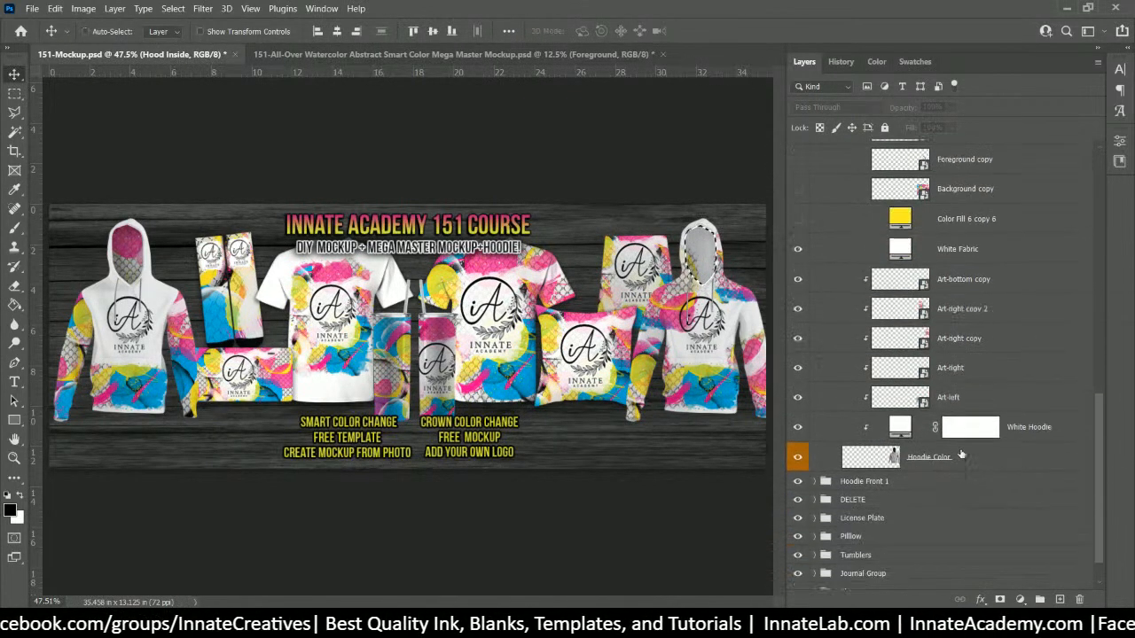
scroll(960, 454, down, 2)
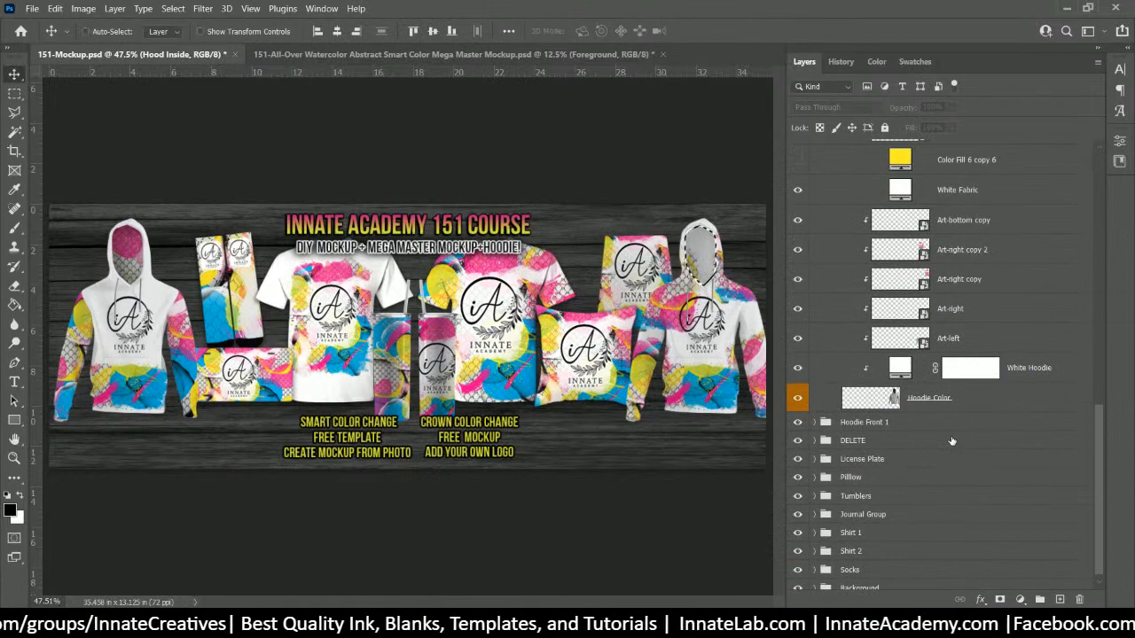
click(966, 220)
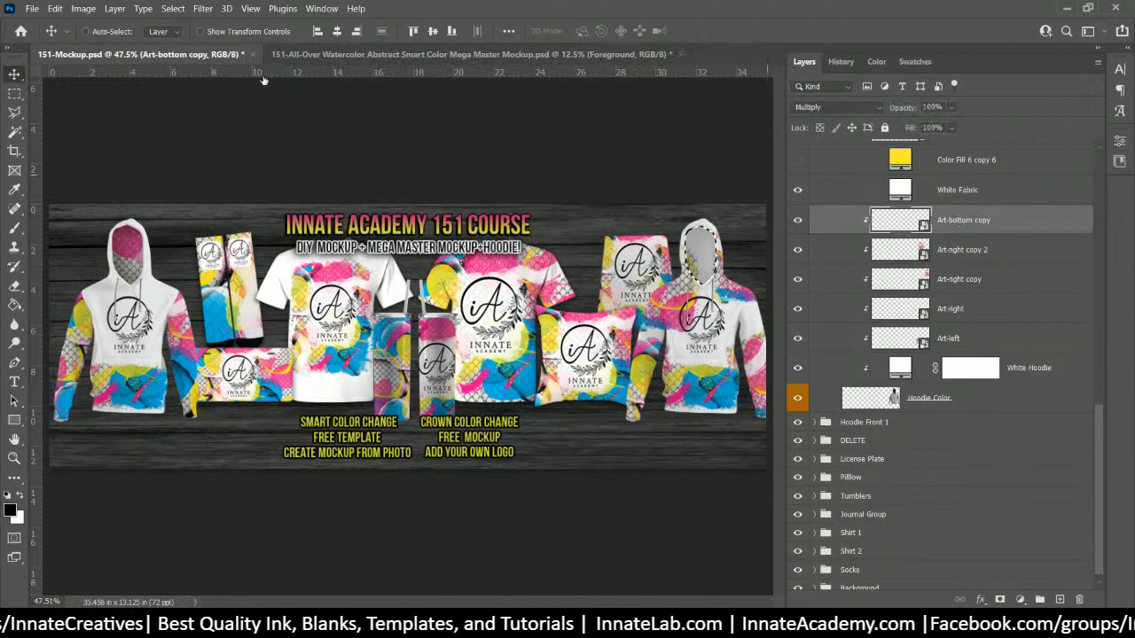
click(113, 9)
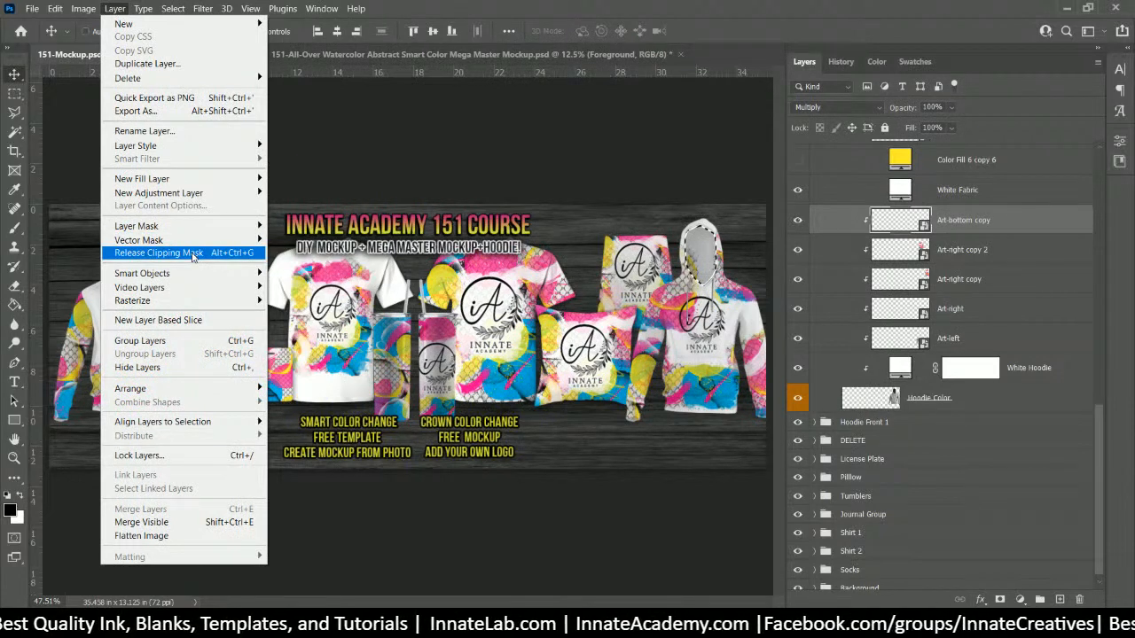
mouse_move(190, 228)
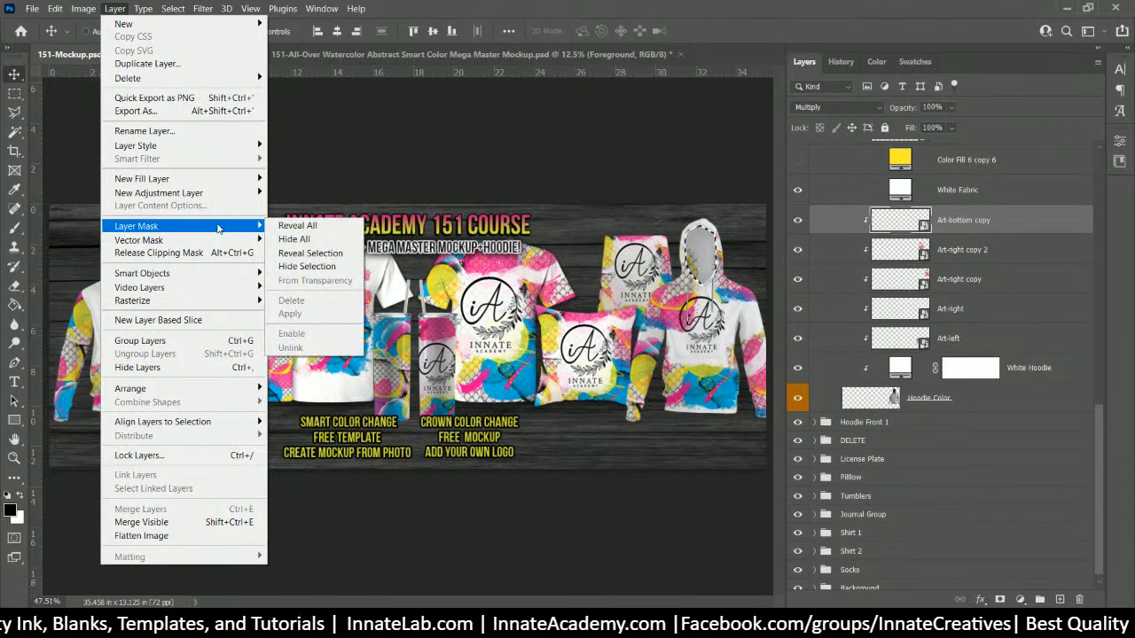
click(295, 266)
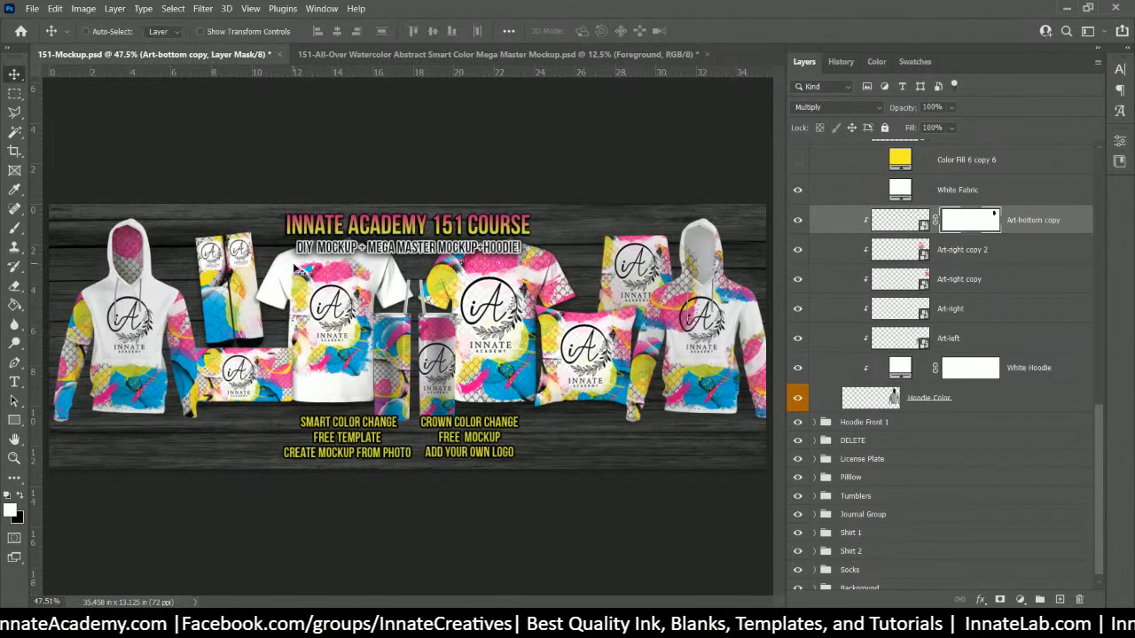
click(797, 221)
click(797, 221)
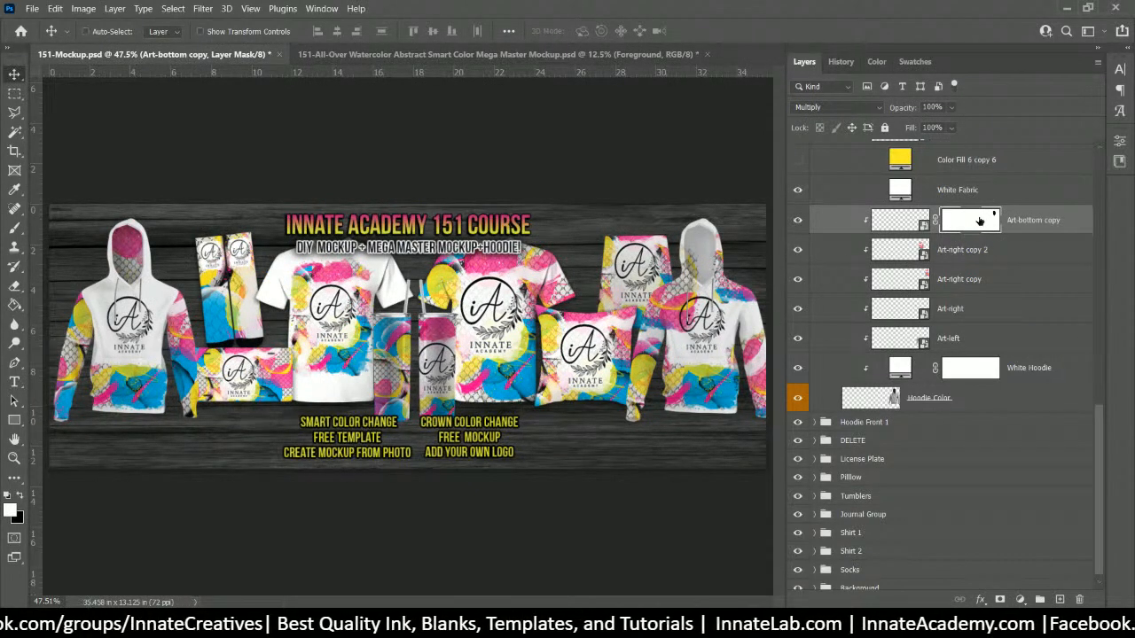
Step: Transfer the inner-hood mask from Art-bottom copy to both the Art-right copy 2 and Art-right copy layers
drag(979, 219, 989, 284)
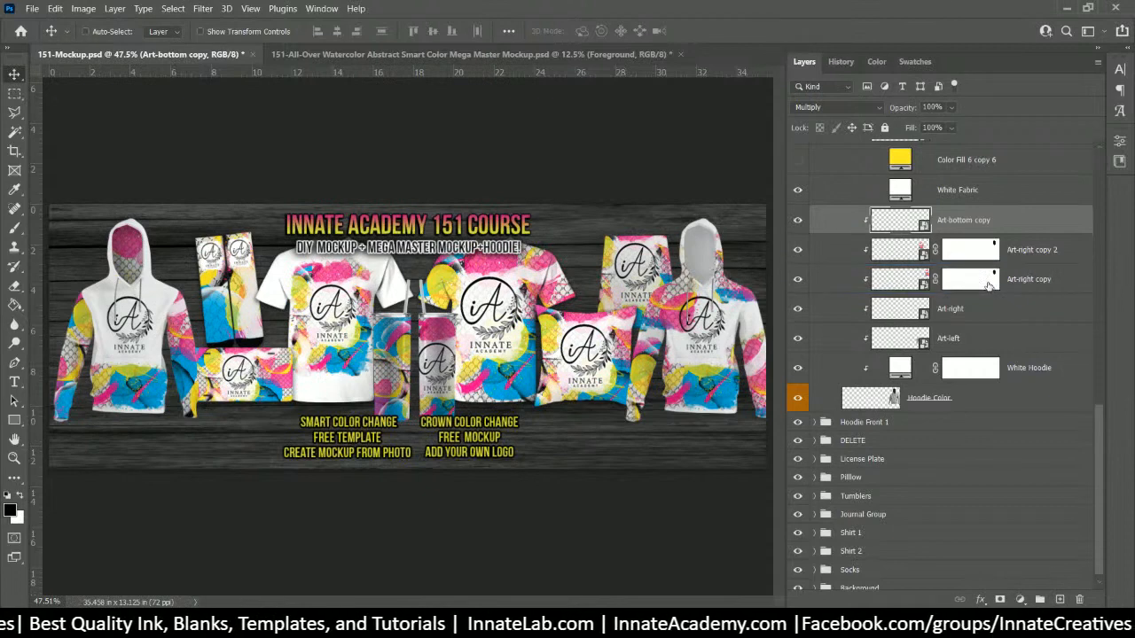
click(796, 251)
click(797, 282)
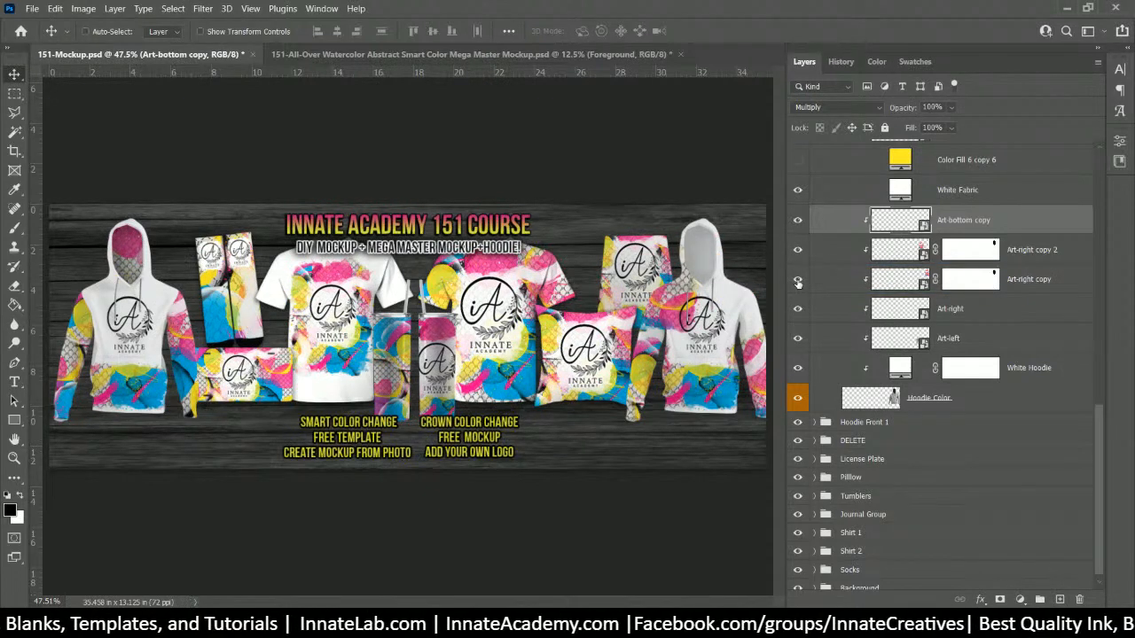
click(798, 282)
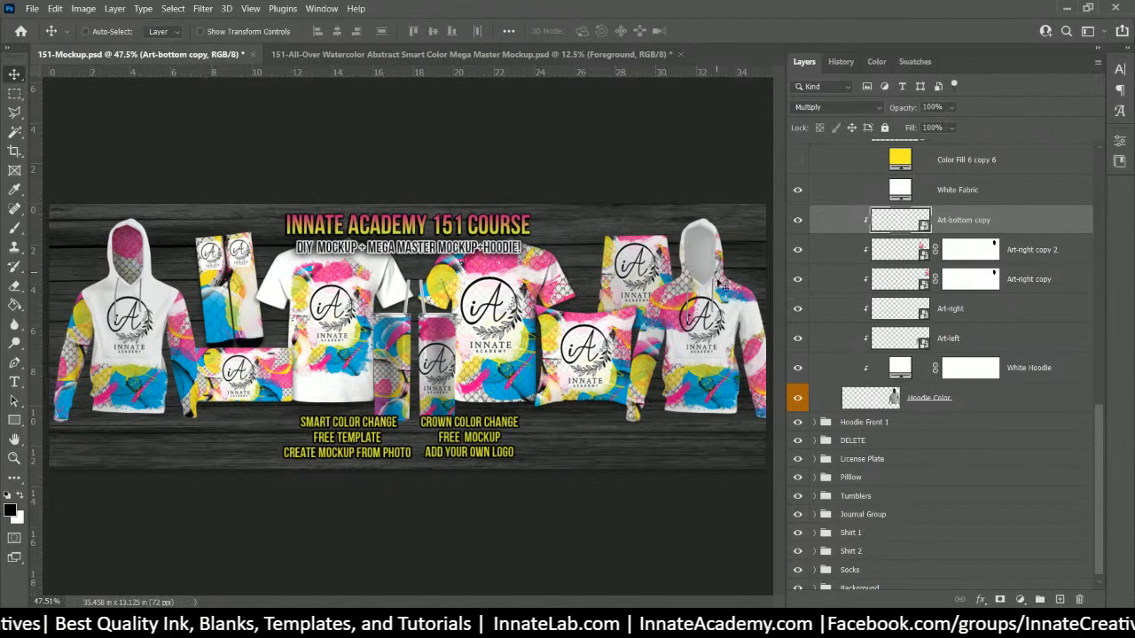
Step: Pick the Art-right copy 2 layer from the artwork on the duplicated hoodie's shoulder and hide it
right_click(680, 303)
click(667, 301)
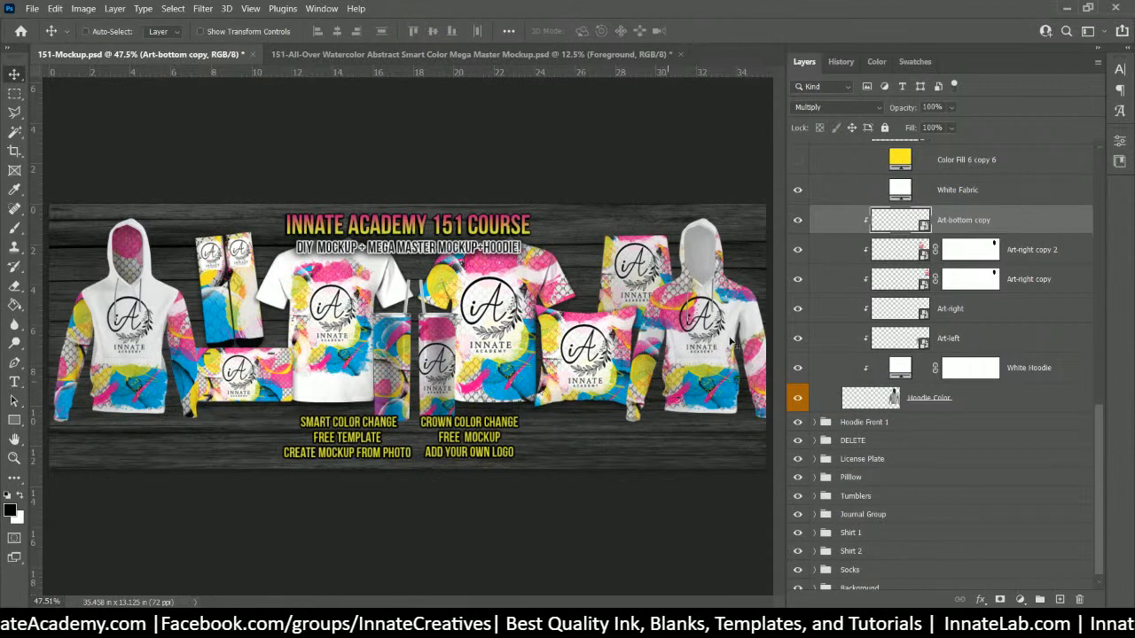
right_click(671, 307)
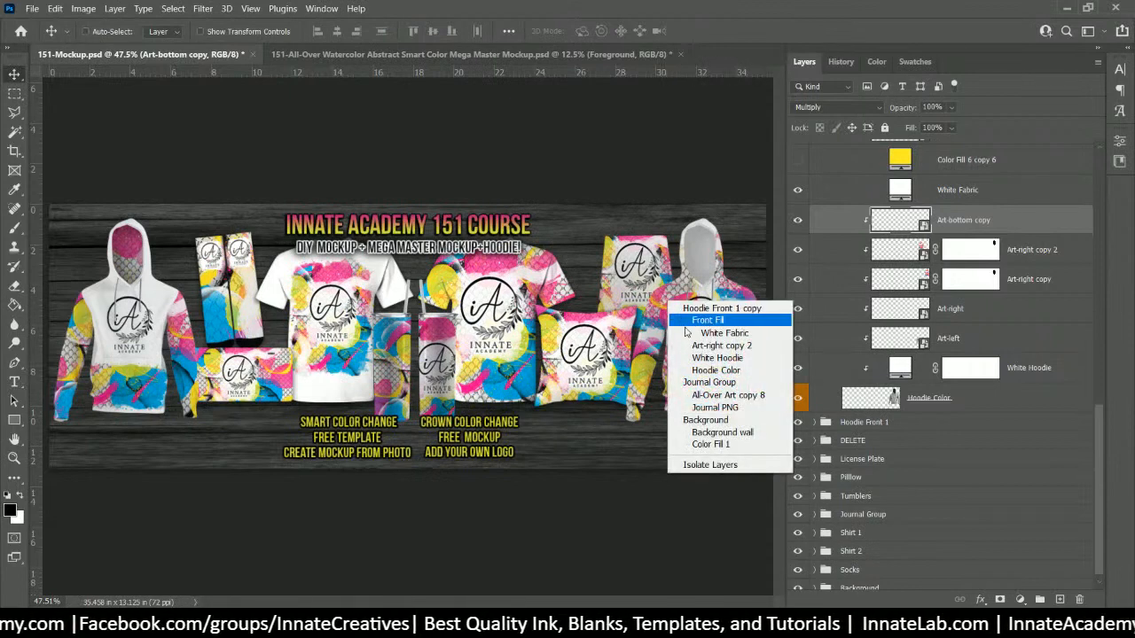
click(686, 346)
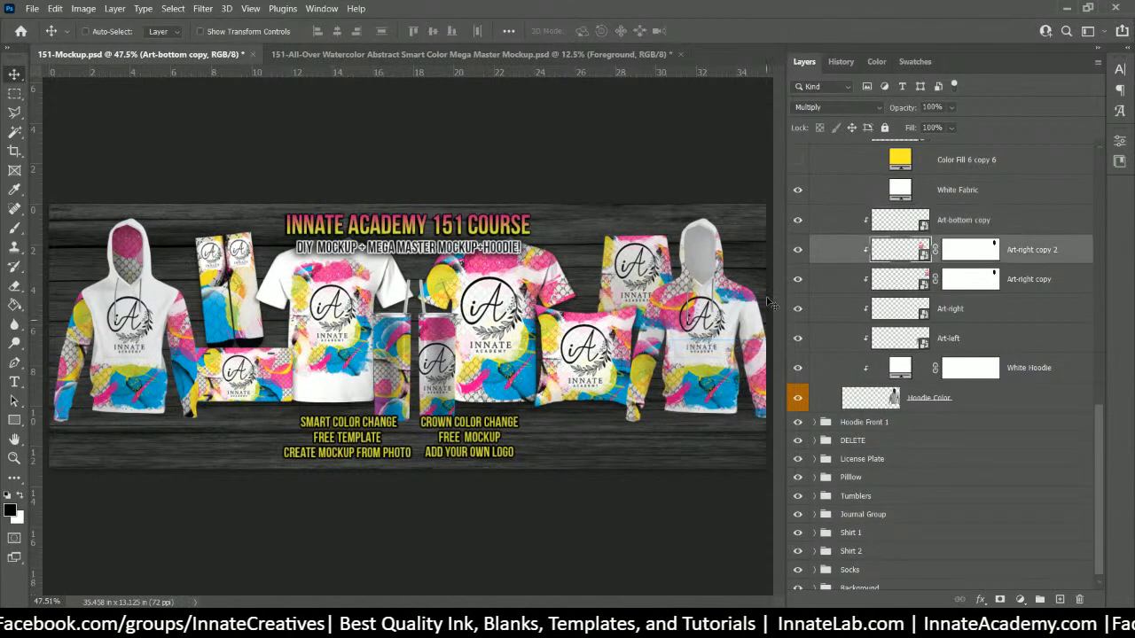
click(797, 251)
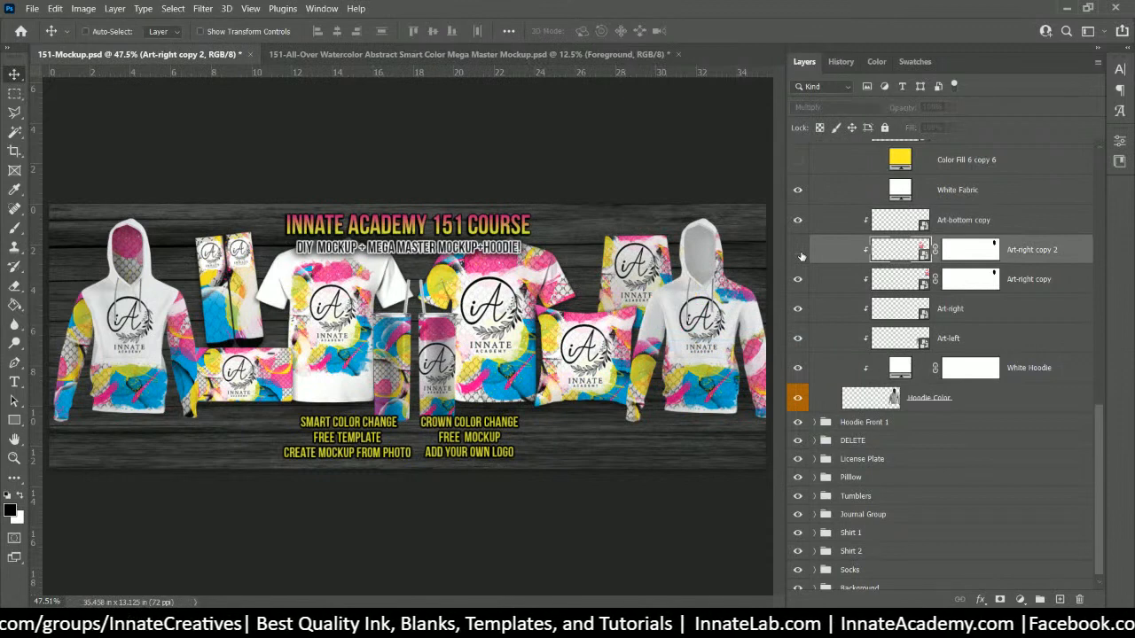
Step: Pick the Art-right copy layer from the artwork on the hoodie's other shoulder and hide it
right_click(736, 303)
click(729, 298)
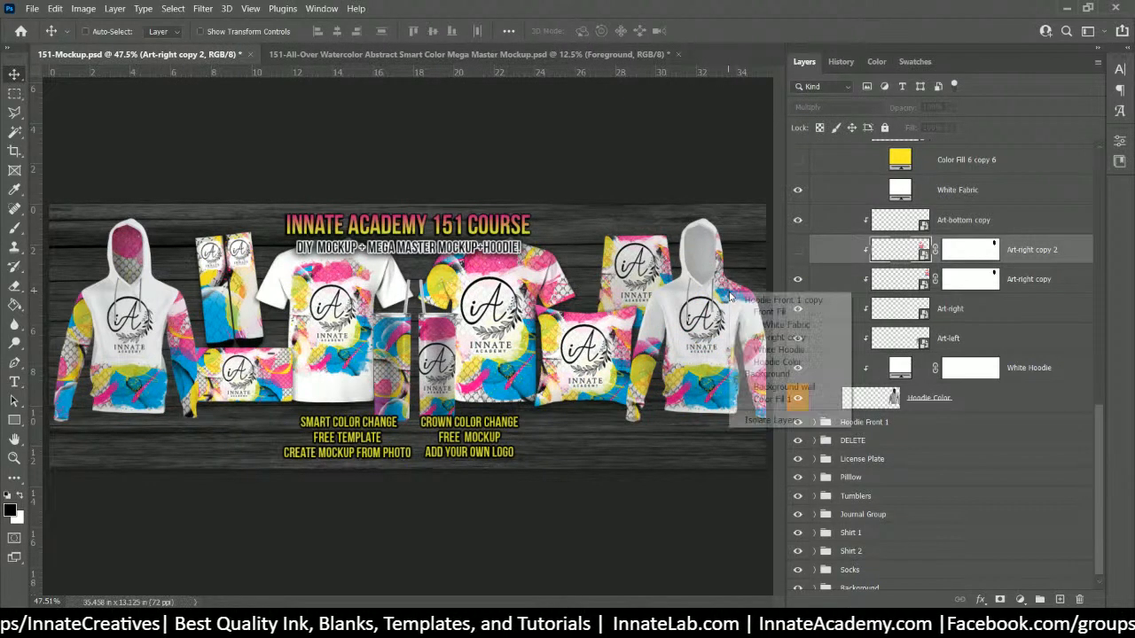
click(776, 324)
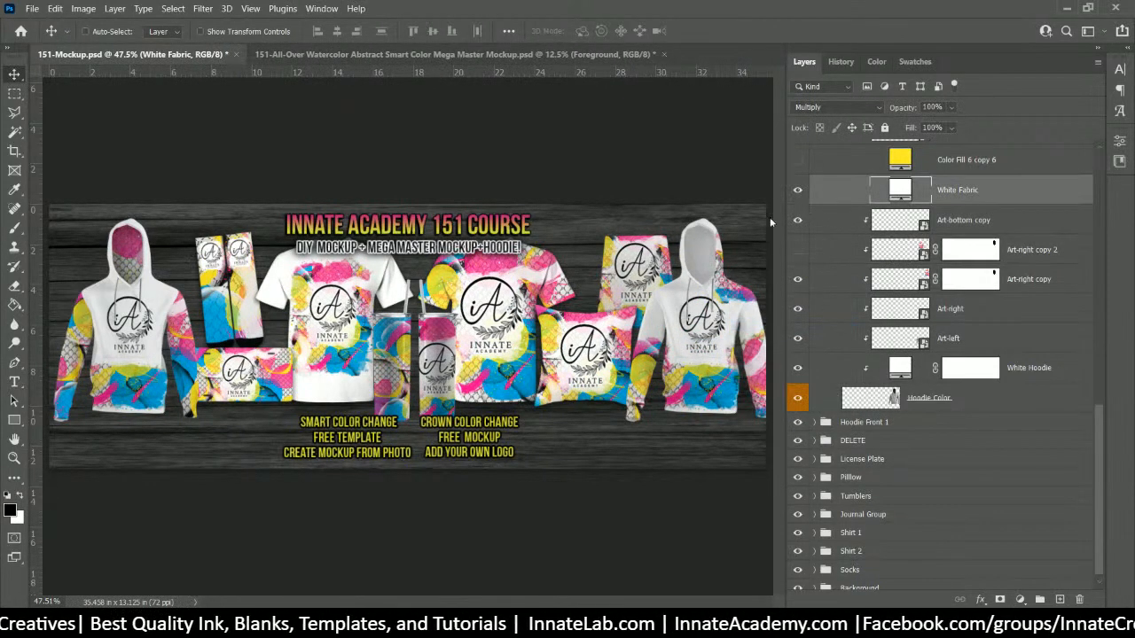
right_click(736, 293)
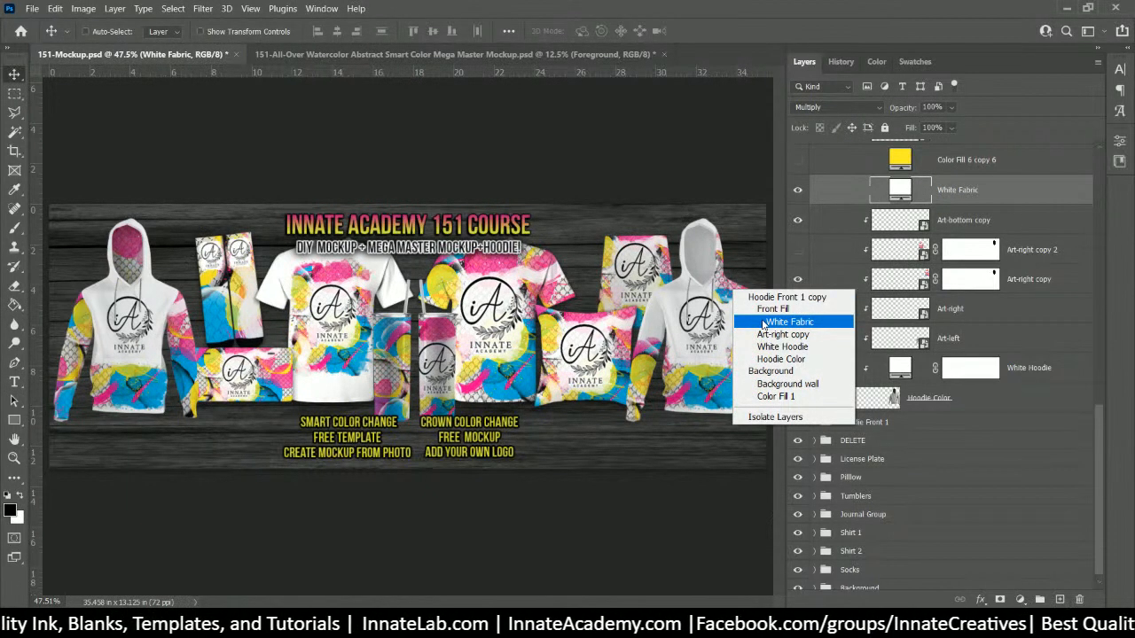
click(768, 335)
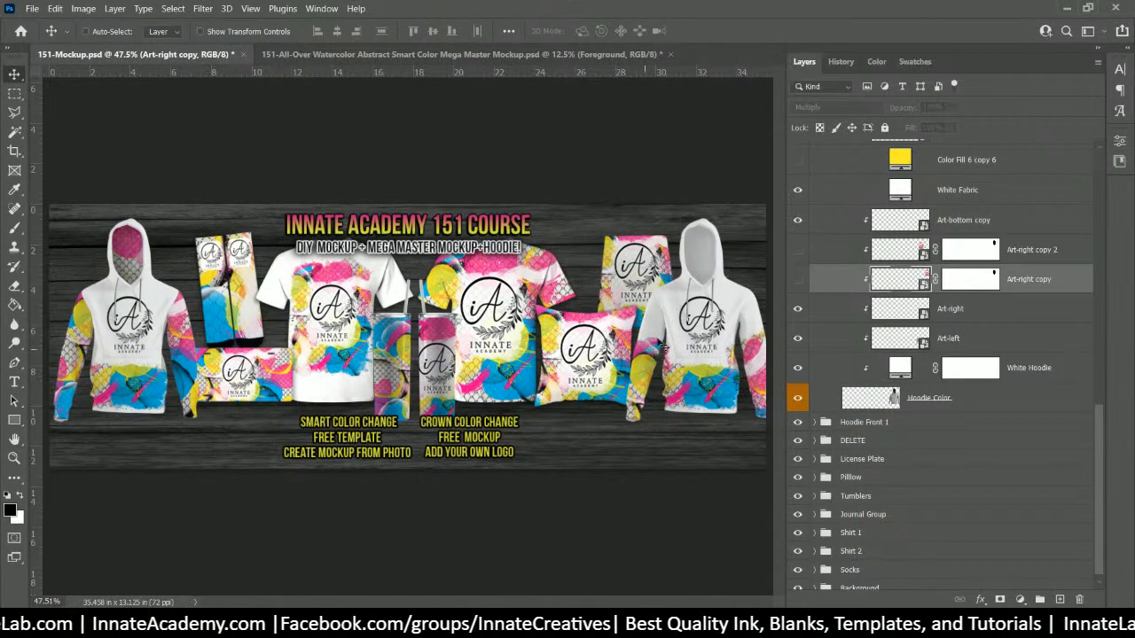
Step: Hide the Art-bottom copy and Logo copy layers on the duplicated hoodie's front
right_click(695, 378)
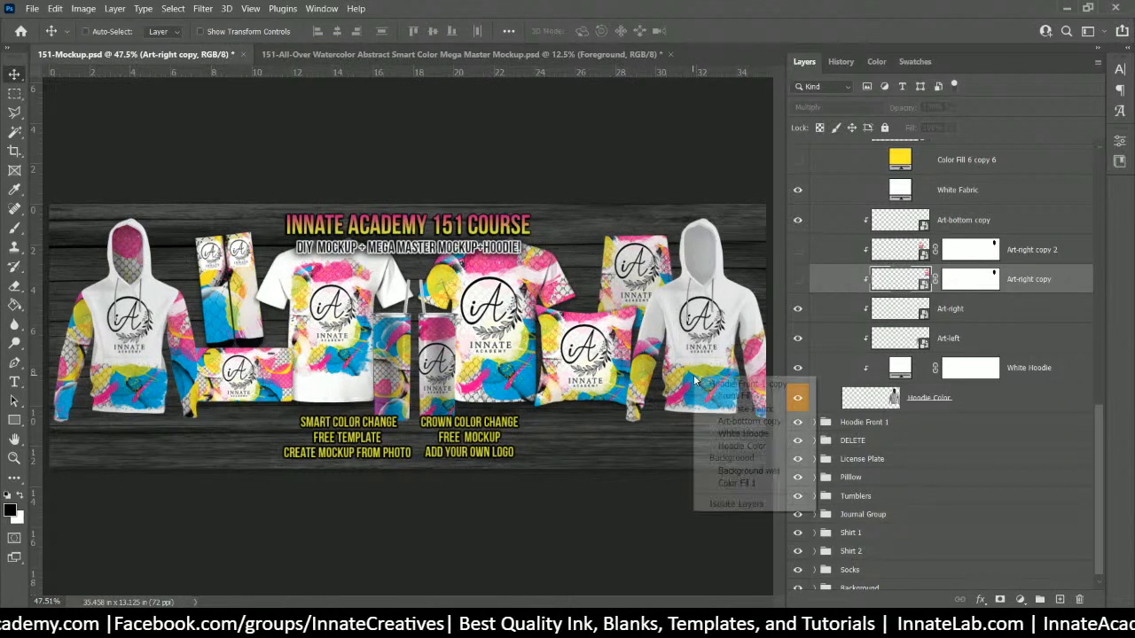
click(749, 421)
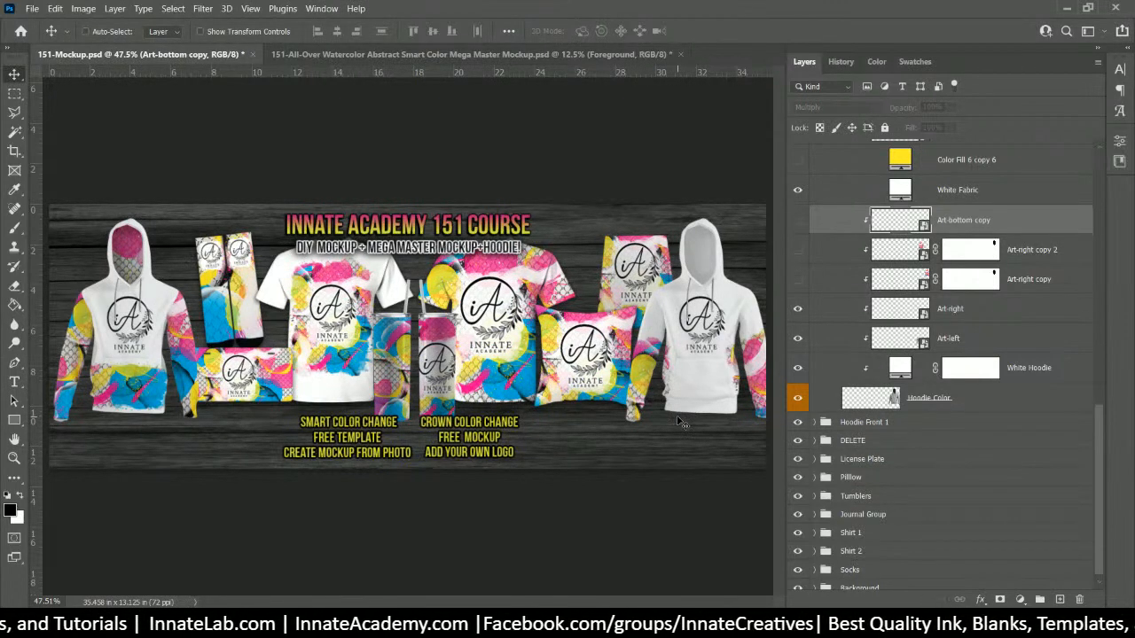
click(798, 222)
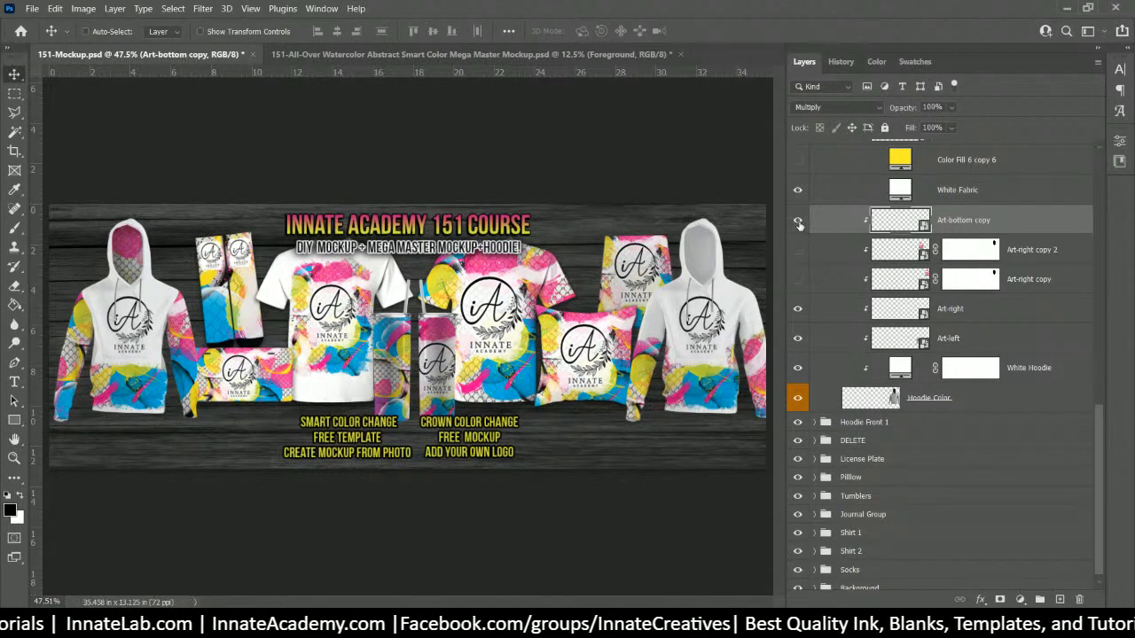
click(797, 222)
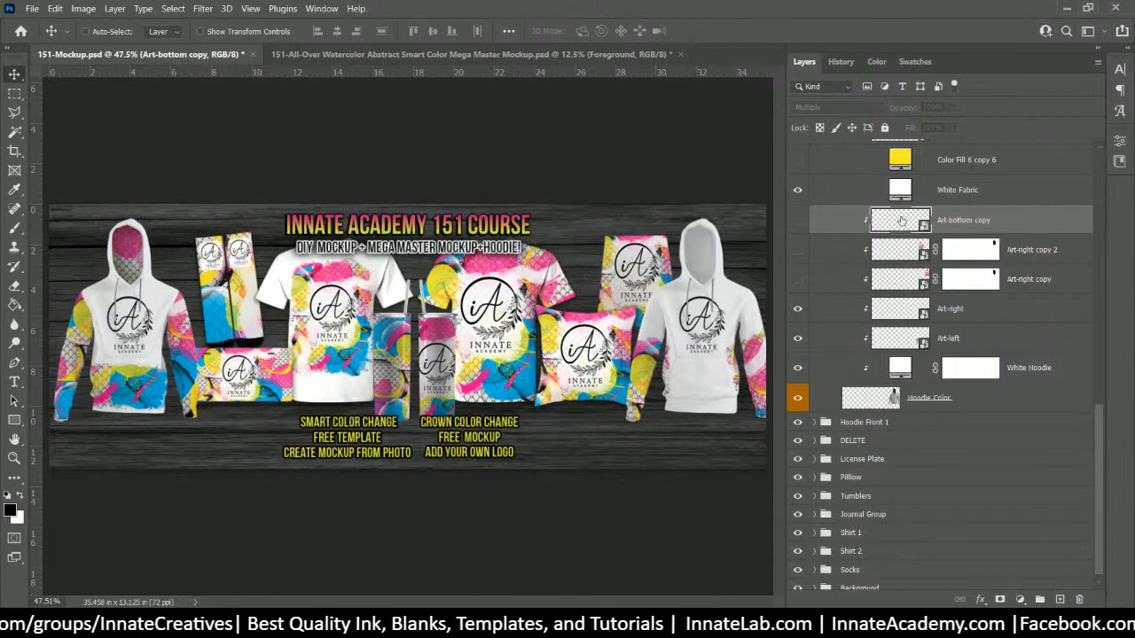
right_click(714, 371)
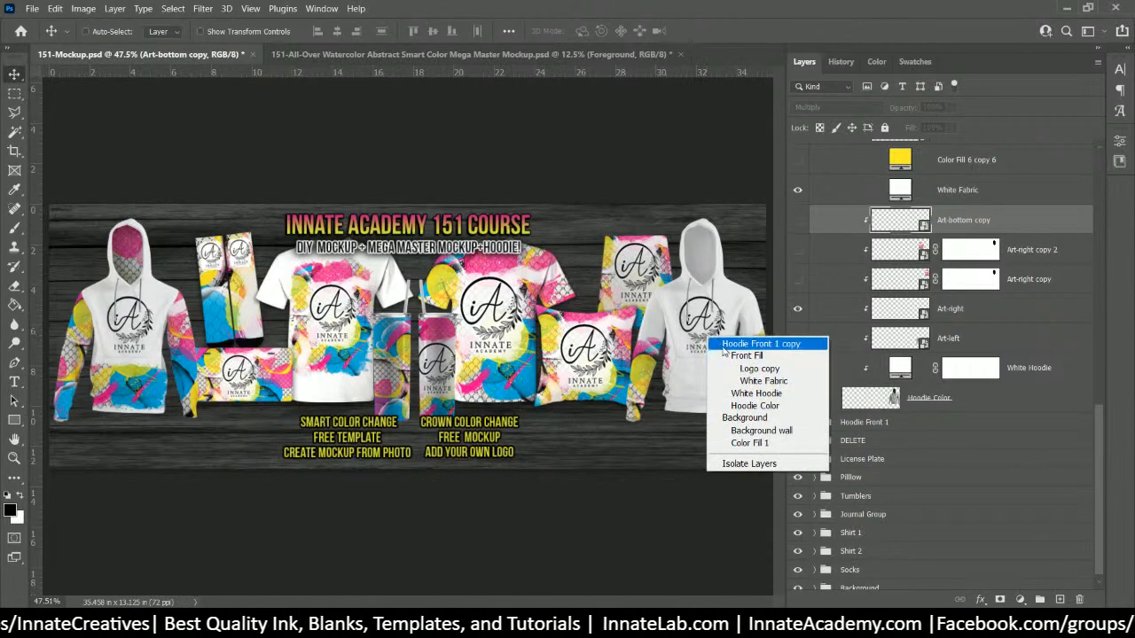
click(733, 371)
click(798, 154)
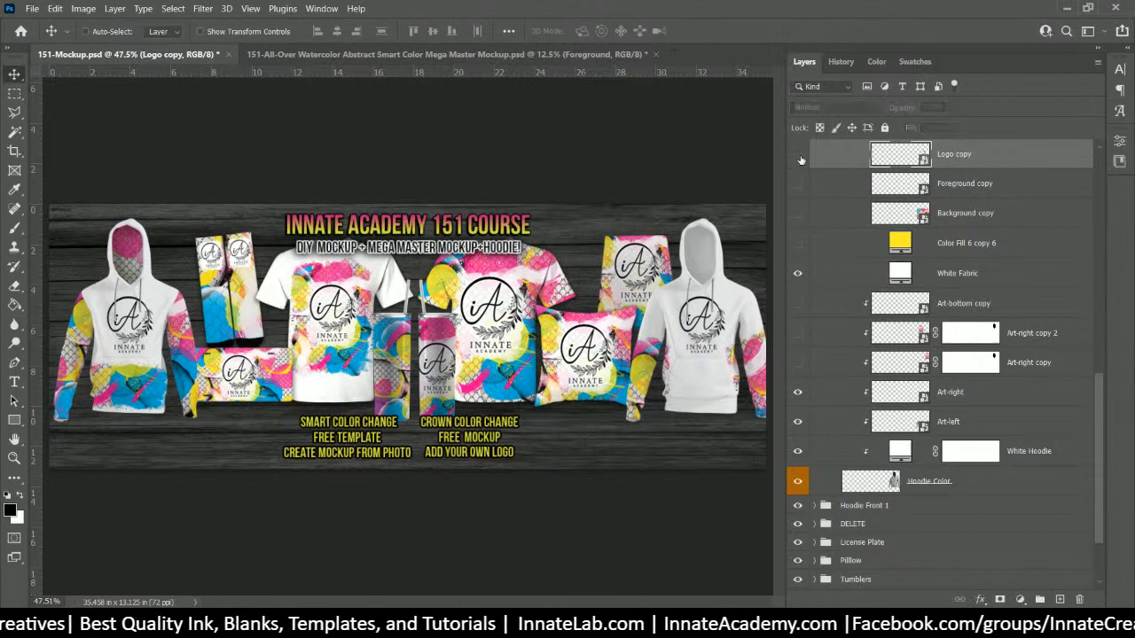
Step: Duplicate the Art-13x19 layer into the Hoodie Front 1 copy group, clipped directly above Art-bottom copy, and make it visible
scroll(801, 160, up, 2)
scroll(800, 217, up, 1)
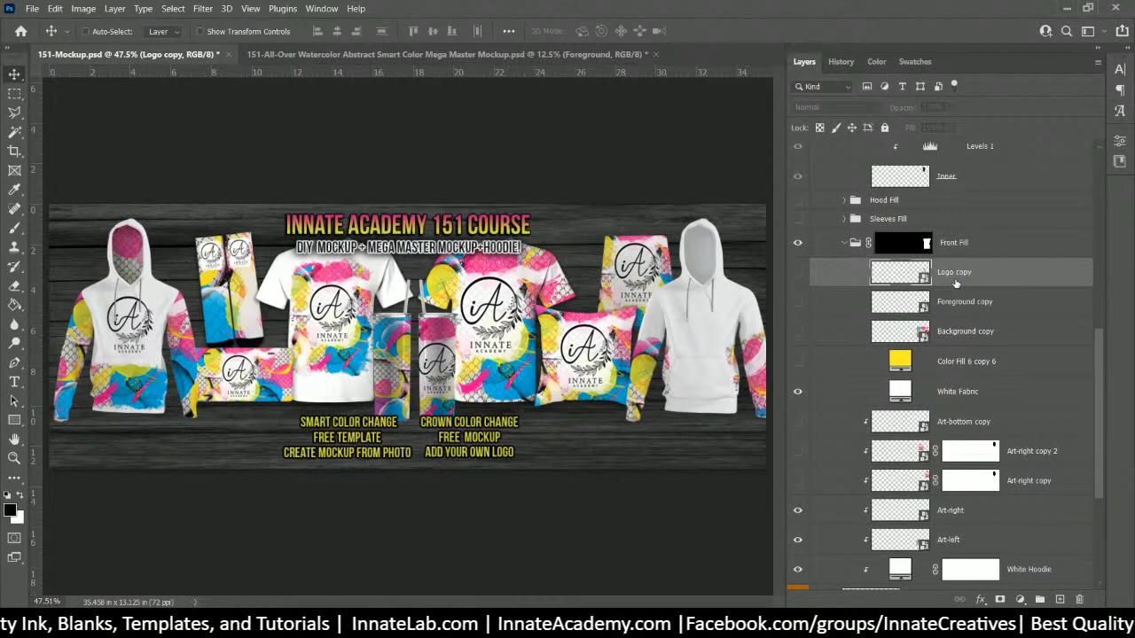
scroll(956, 280, up, 10)
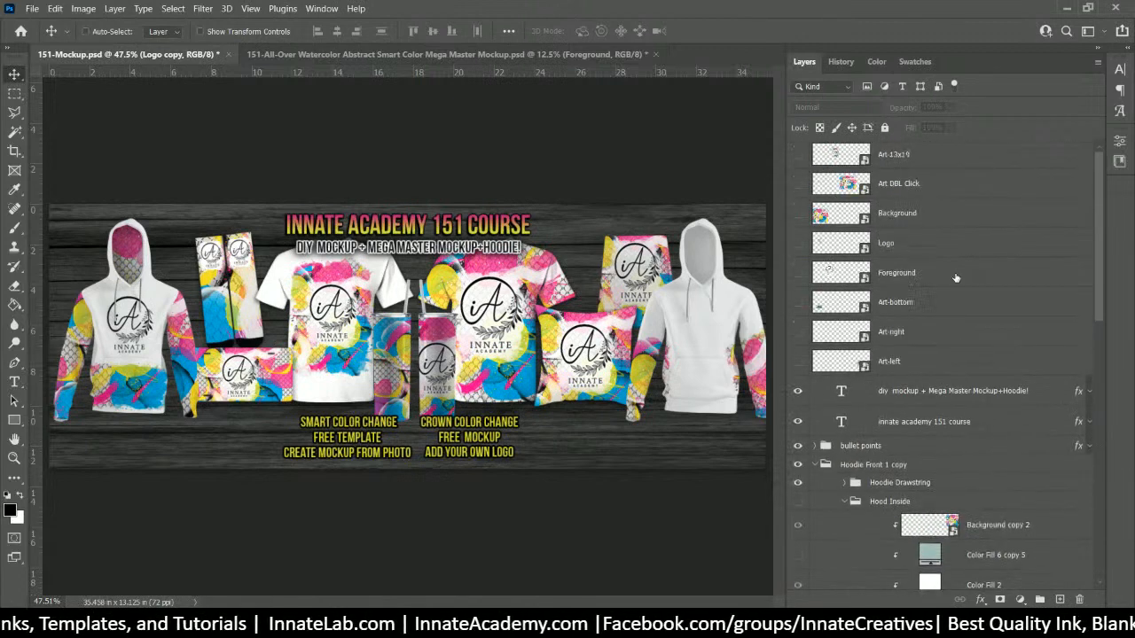
click(922, 160)
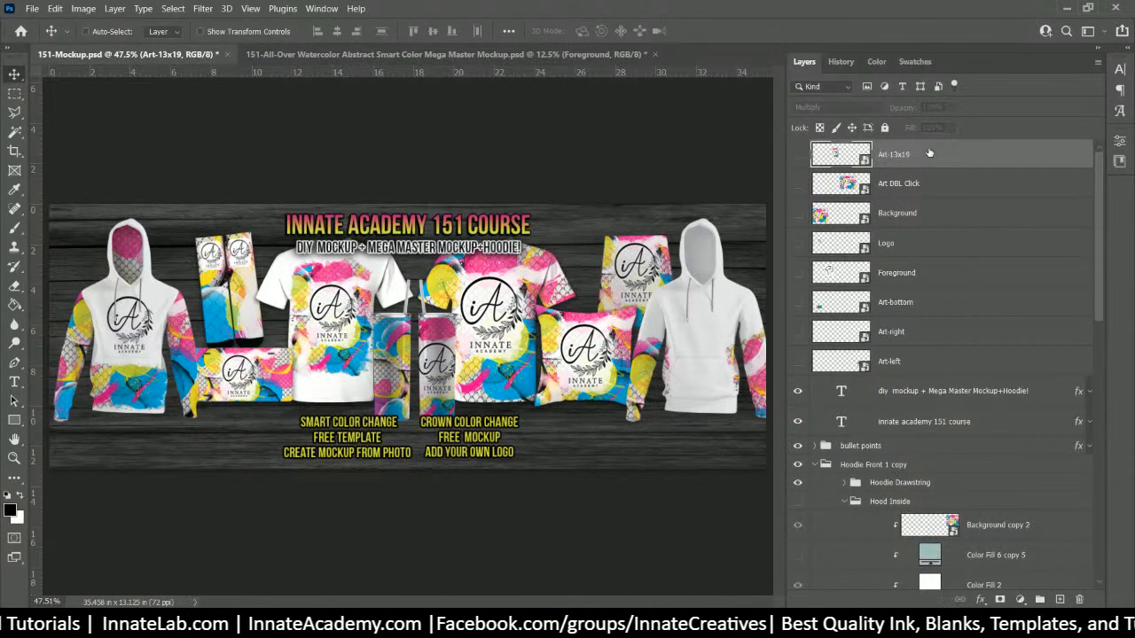
scroll(937, 232, down, 5)
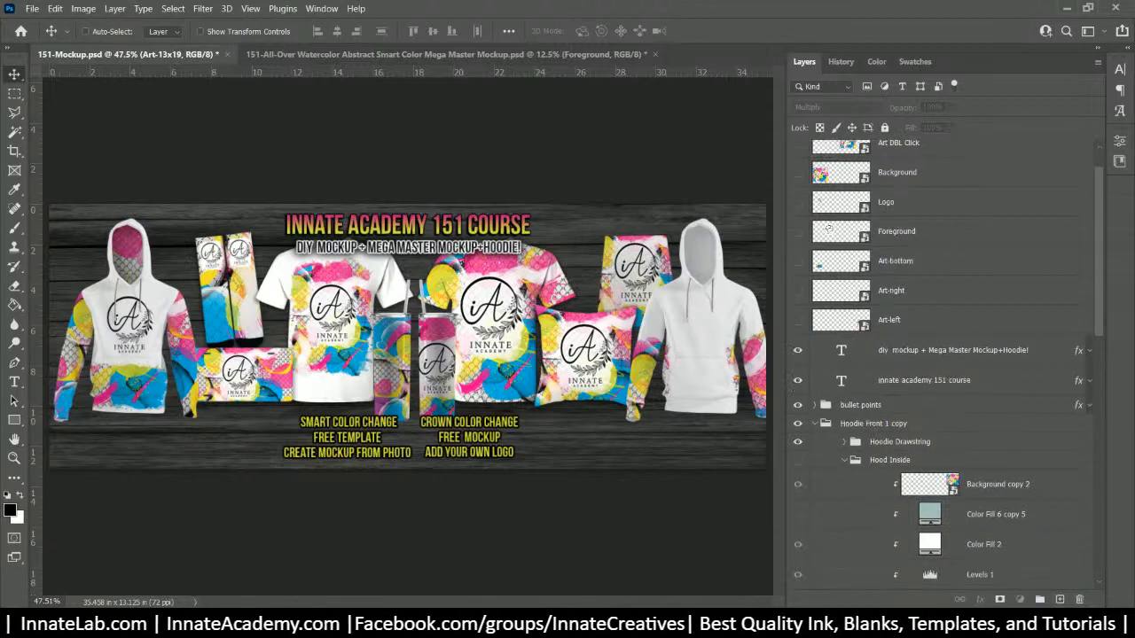
drag(864, 571, 885, 372)
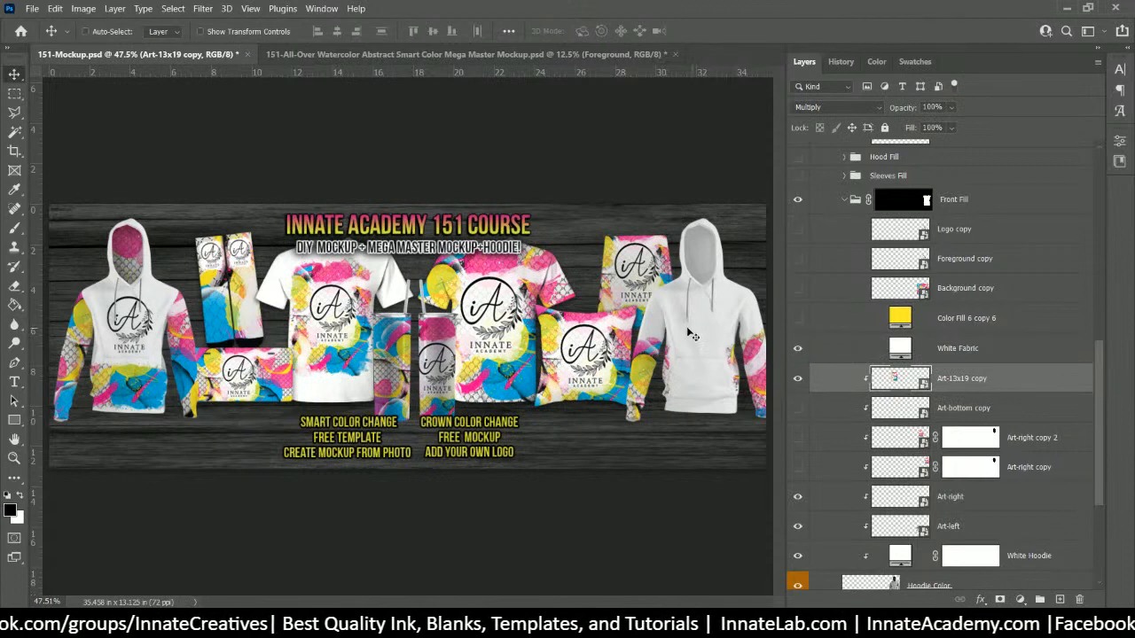
Step: Move the Art-13x19 copy artwork onto the duplicated hoodie's chest and scale it to about 57.42%
key(ctrl+t)
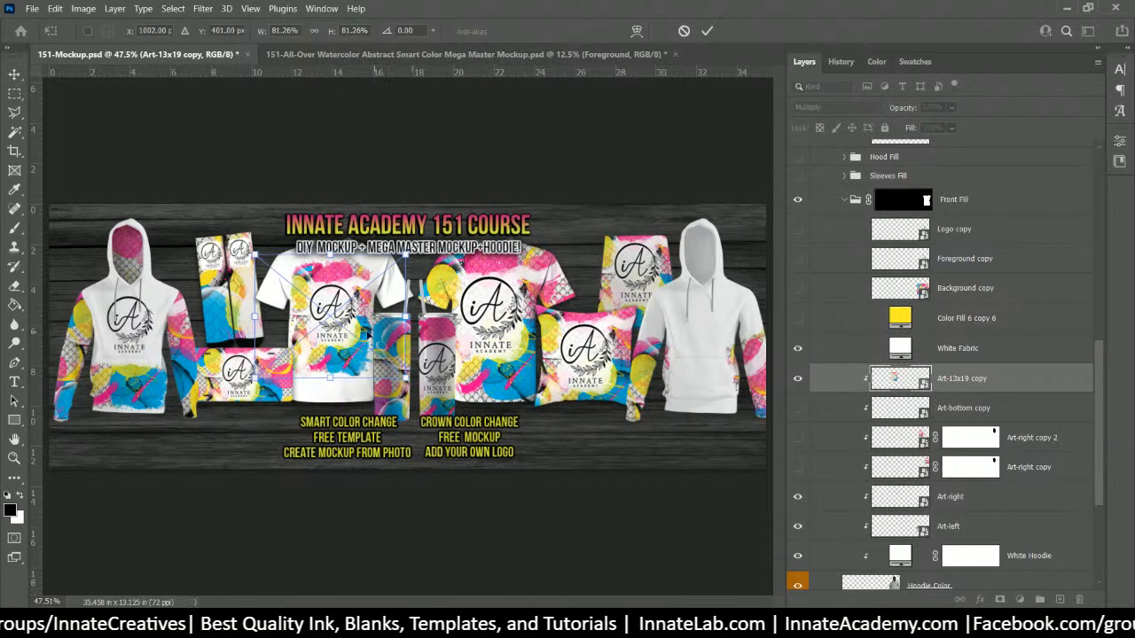
drag(367, 334, 702, 355)
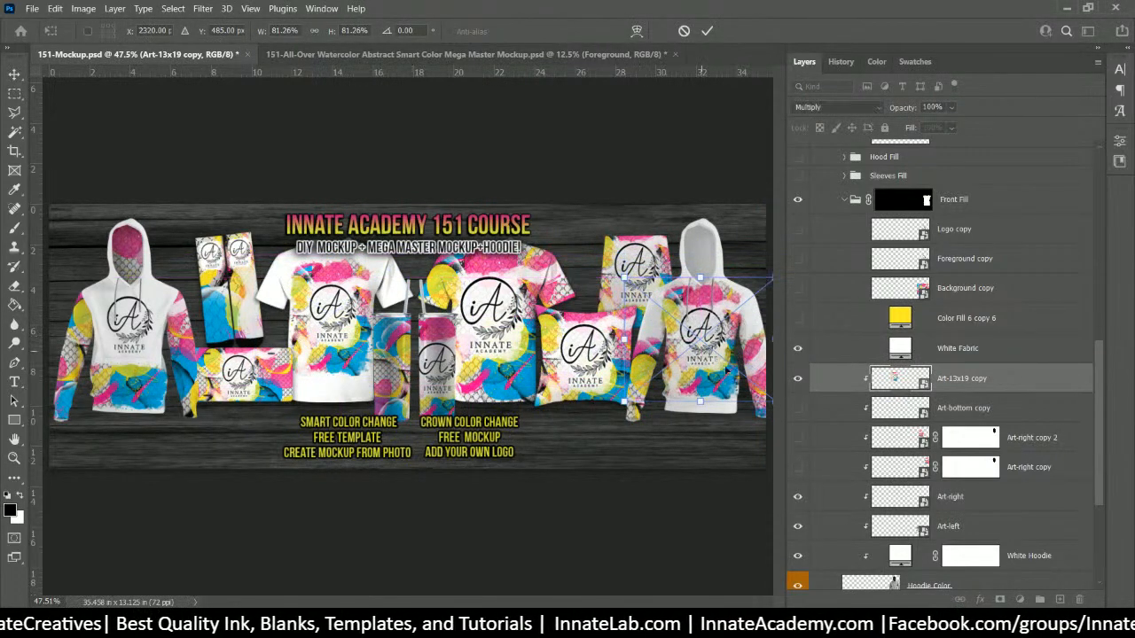
drag(626, 401, 668, 379)
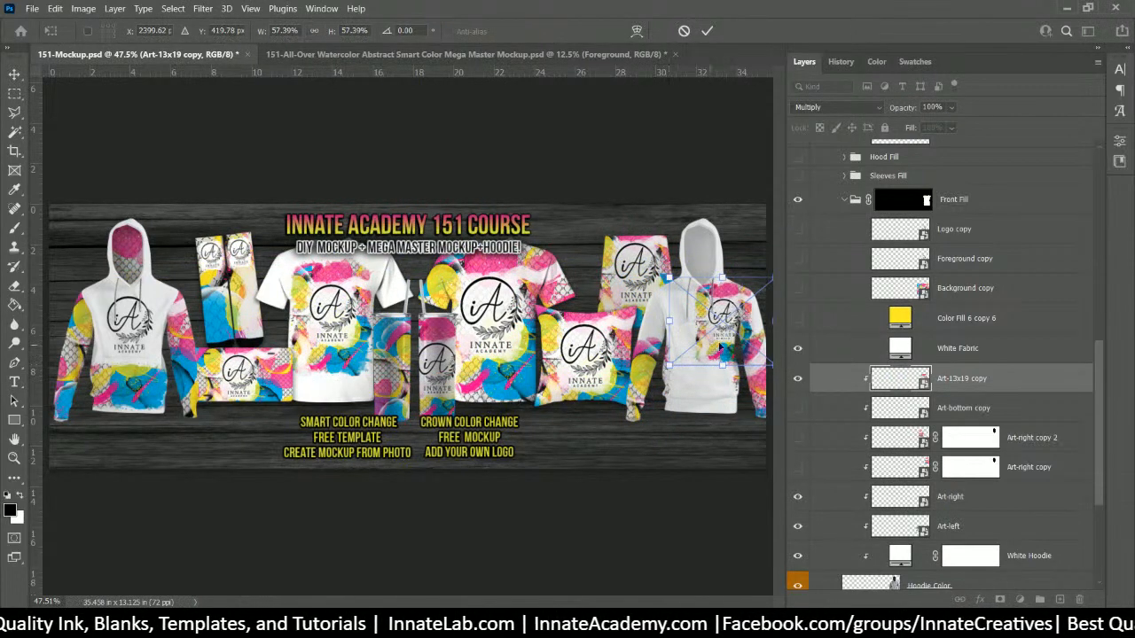
drag(718, 351, 698, 349)
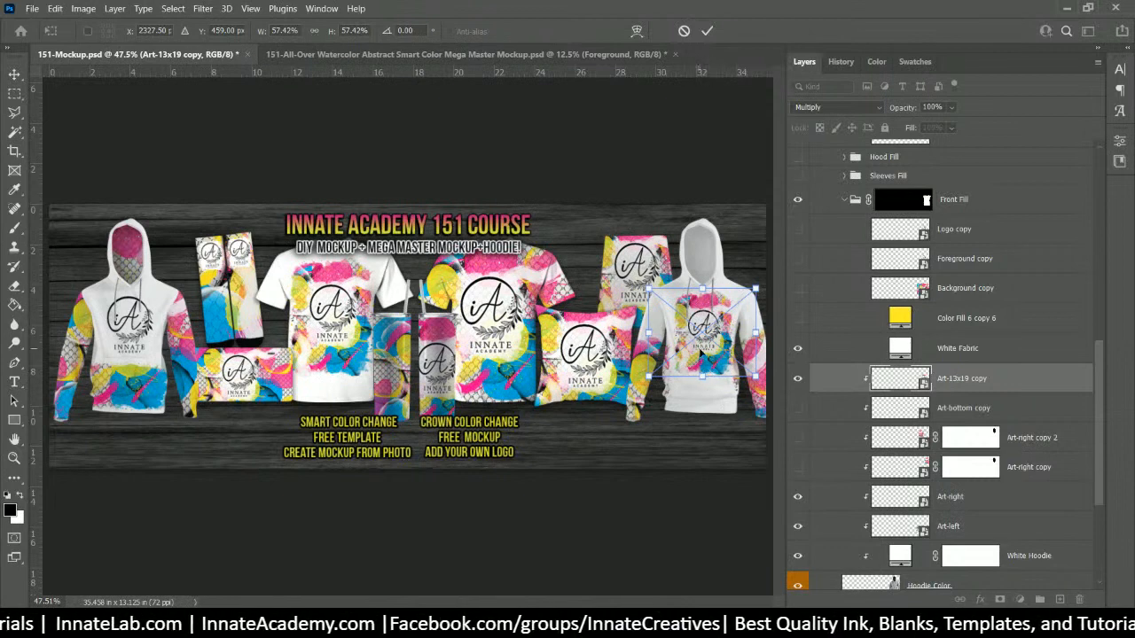
key(Return)
Step: Nudge the Art-13x19 copy artwork about 12 px to the left on the hoodie's chest
key(Left)
key(Left)
key(Left)
key(Left)
key(Left)
key(Left)
key(Left)
key(Left)
key(Left)
key(Left)
key(Left)
key(Left)
key(Left)
key(Left)
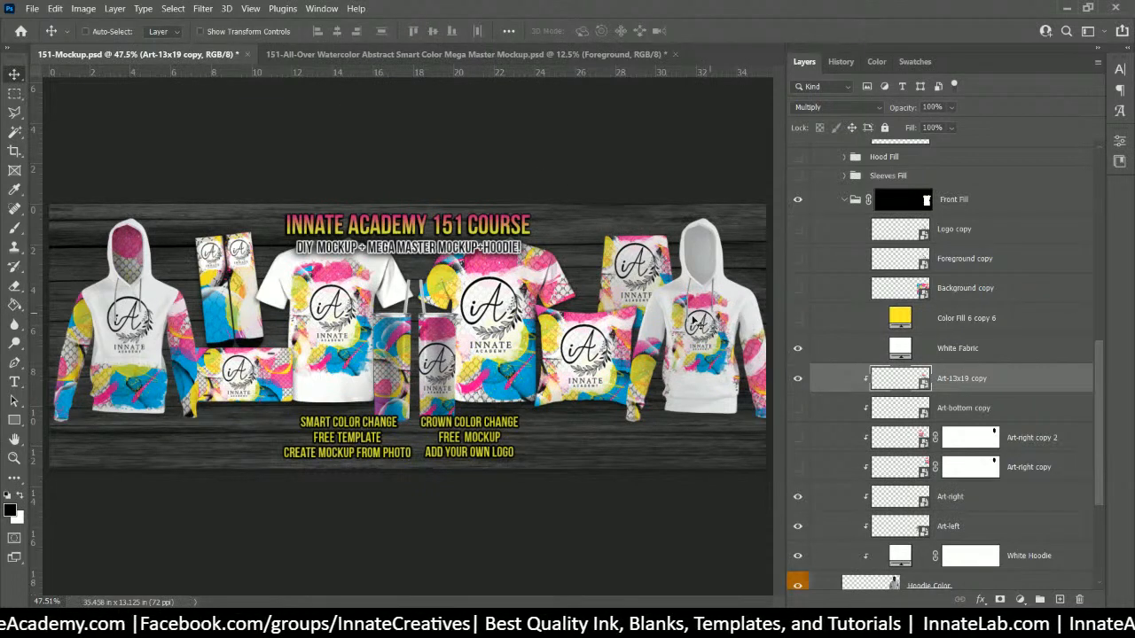
key(ctrl+t)
click(314, 31)
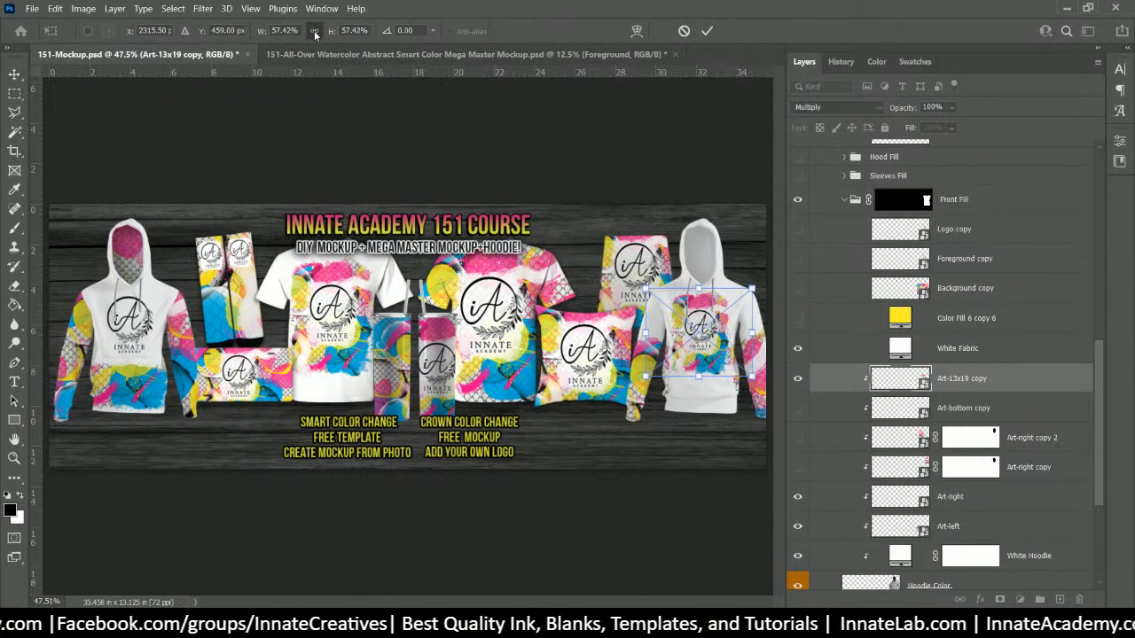
key(Return)
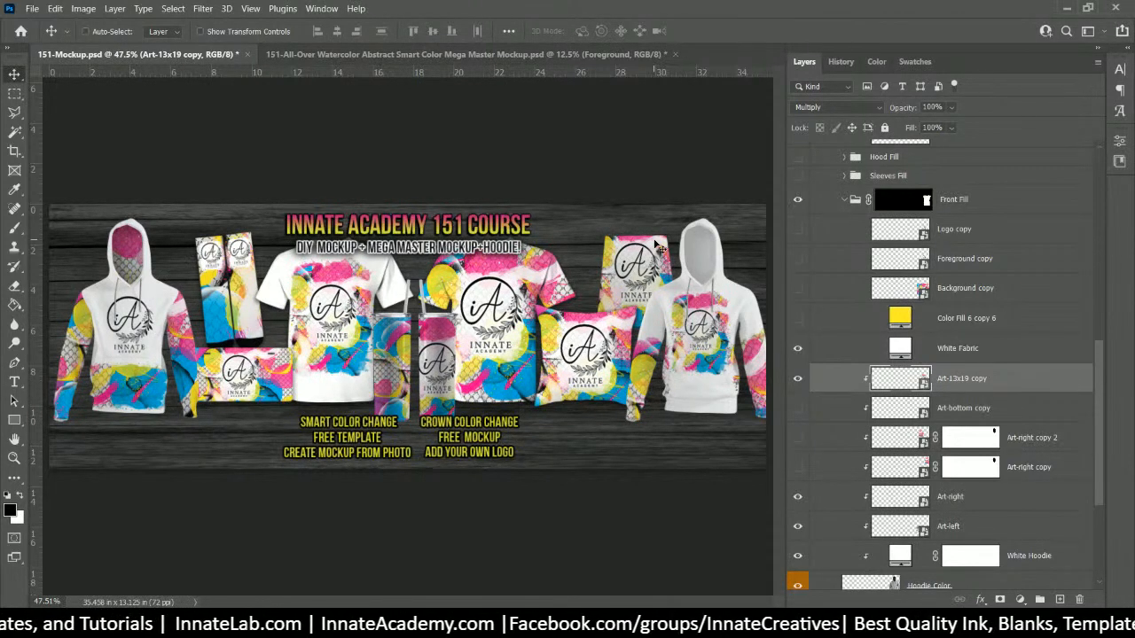
Step: On the duplicated hoodie's front, hide Art-13x19 copy and show the Art-bottom copy, Art-right copy 2, Art-right copy and Logo copy layers
click(796, 379)
click(799, 408)
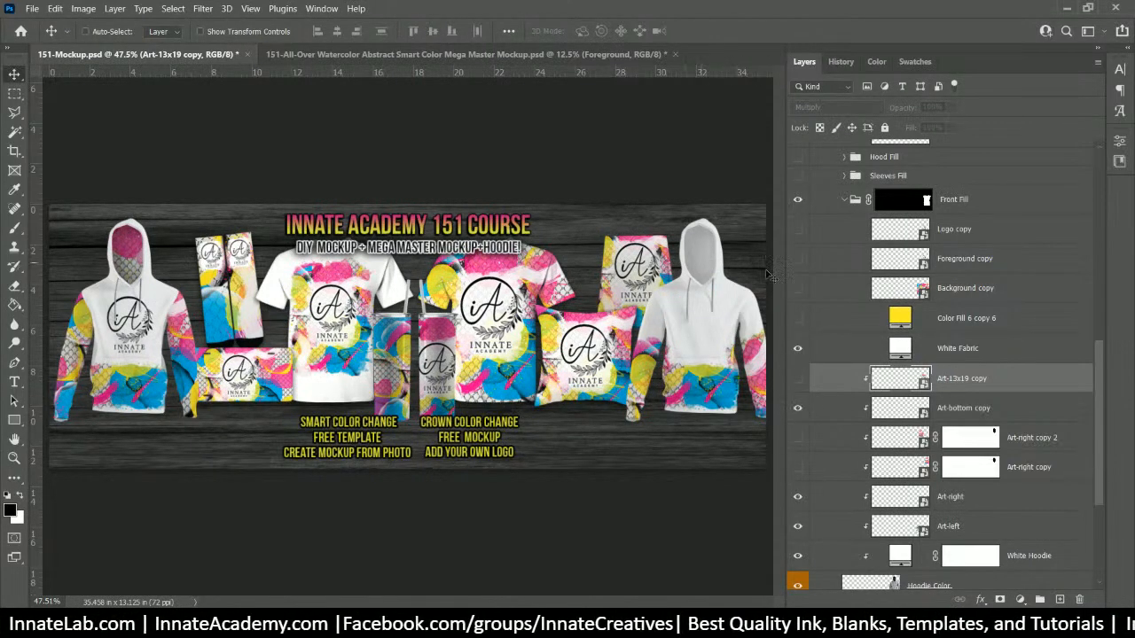
click(797, 437)
click(797, 467)
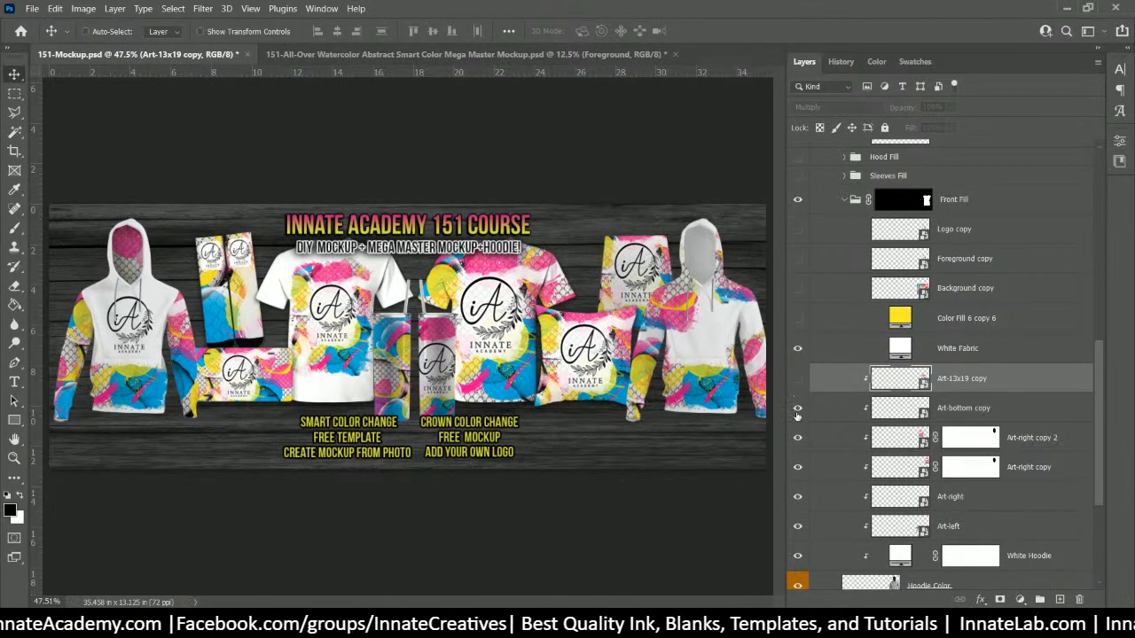
click(797, 230)
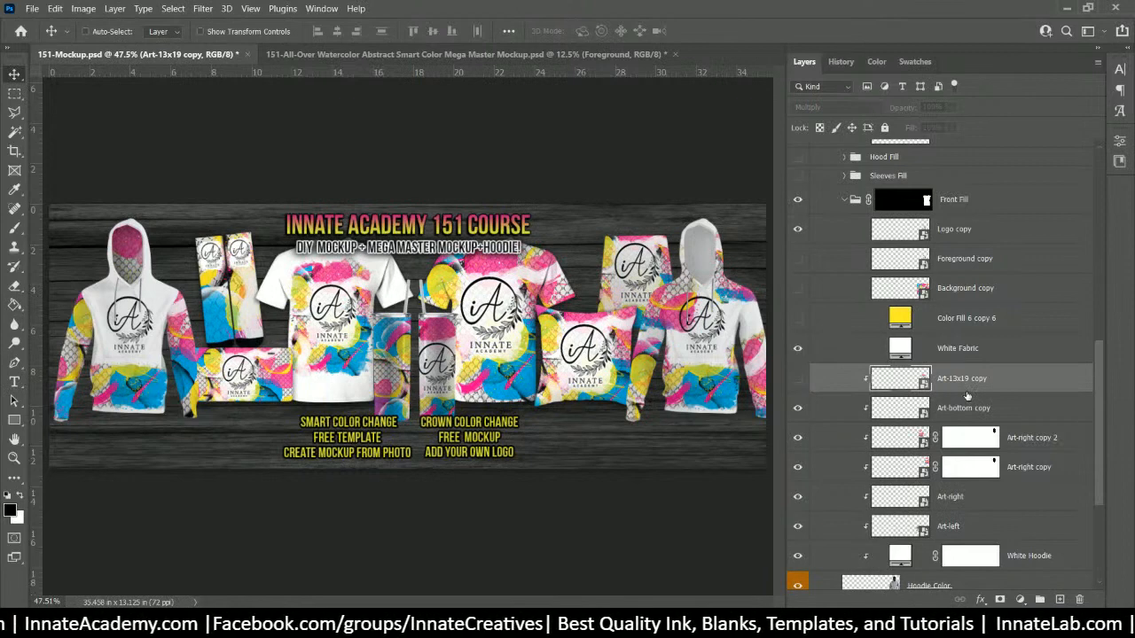
Step: Save 151-Mockup.psd, and close the 151-All-Over Watercolor Abstract Smart Color Mega Master Mockup document with its changes saved
key(ctrl+s)
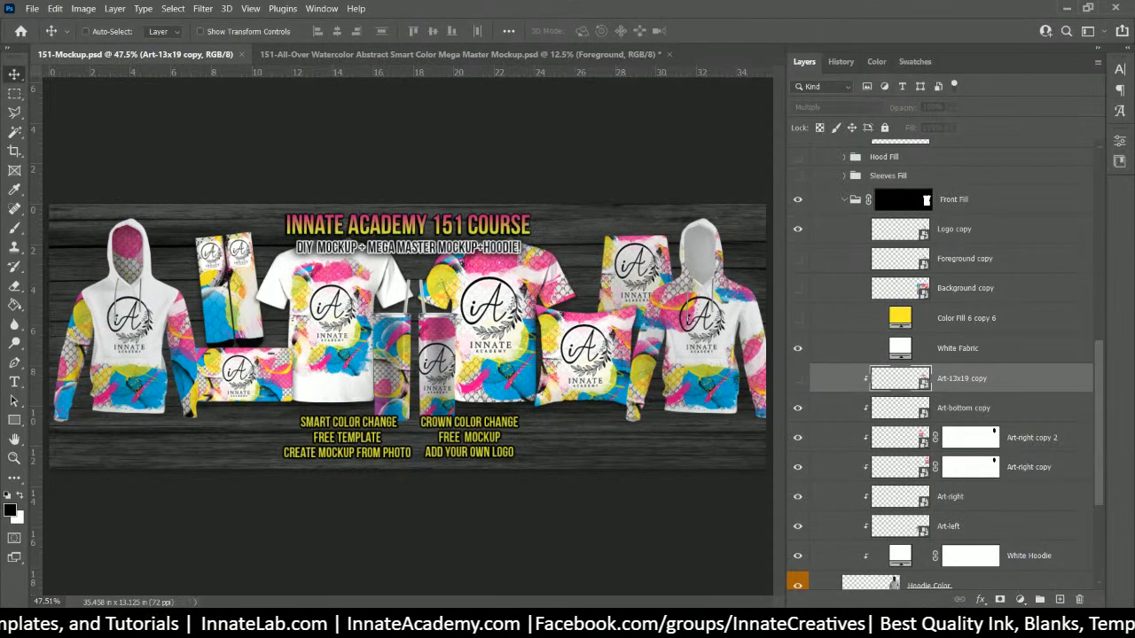
click(510, 56)
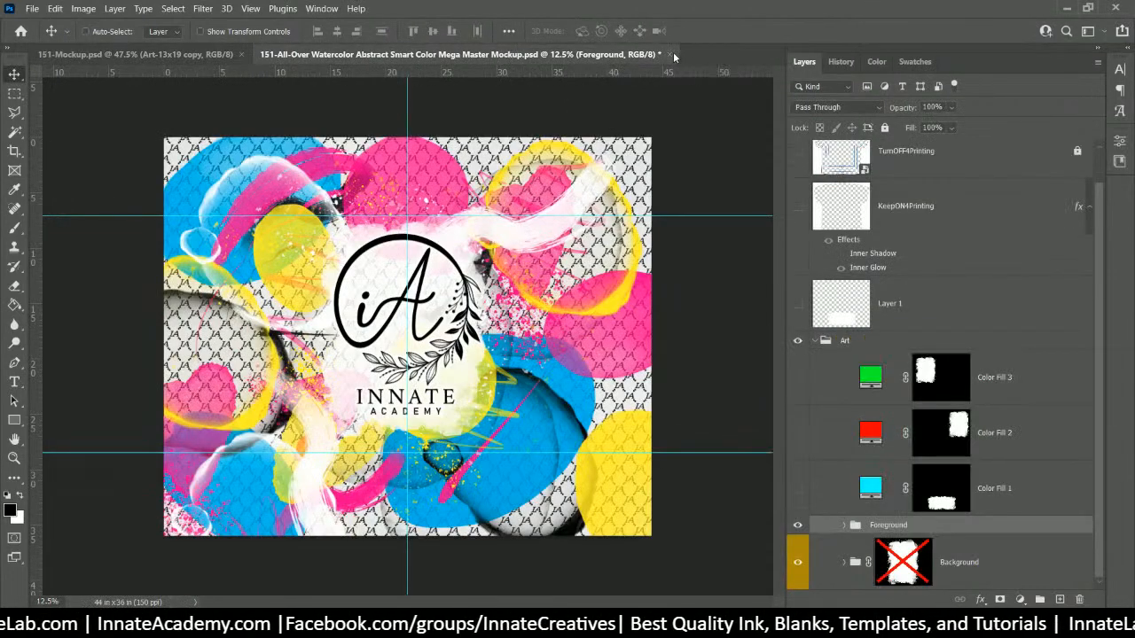
click(669, 55)
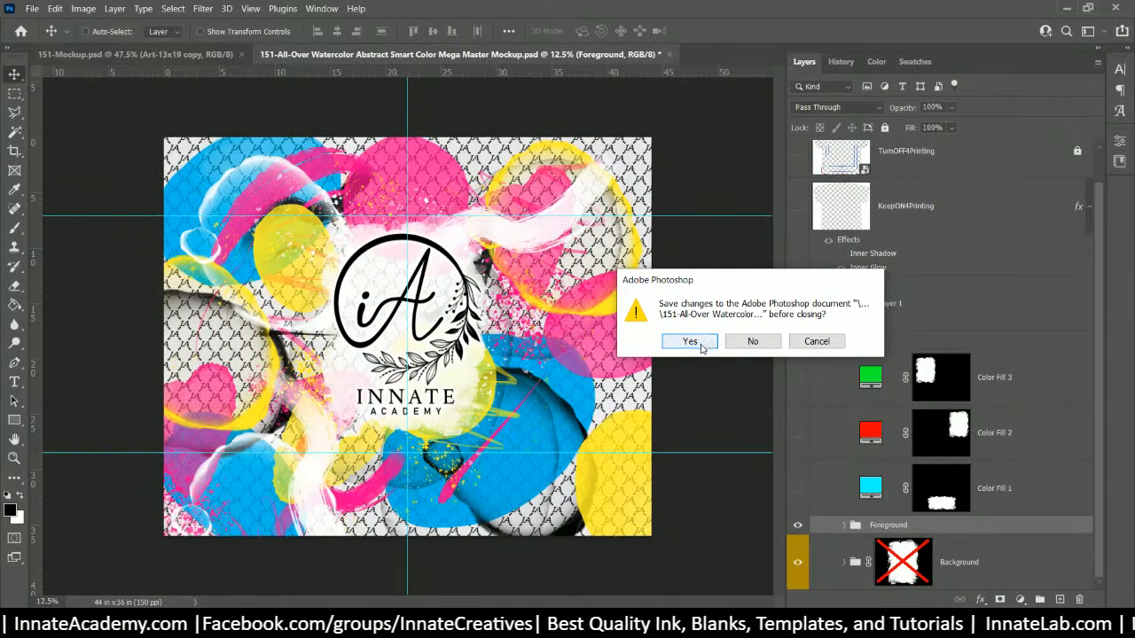
click(701, 348)
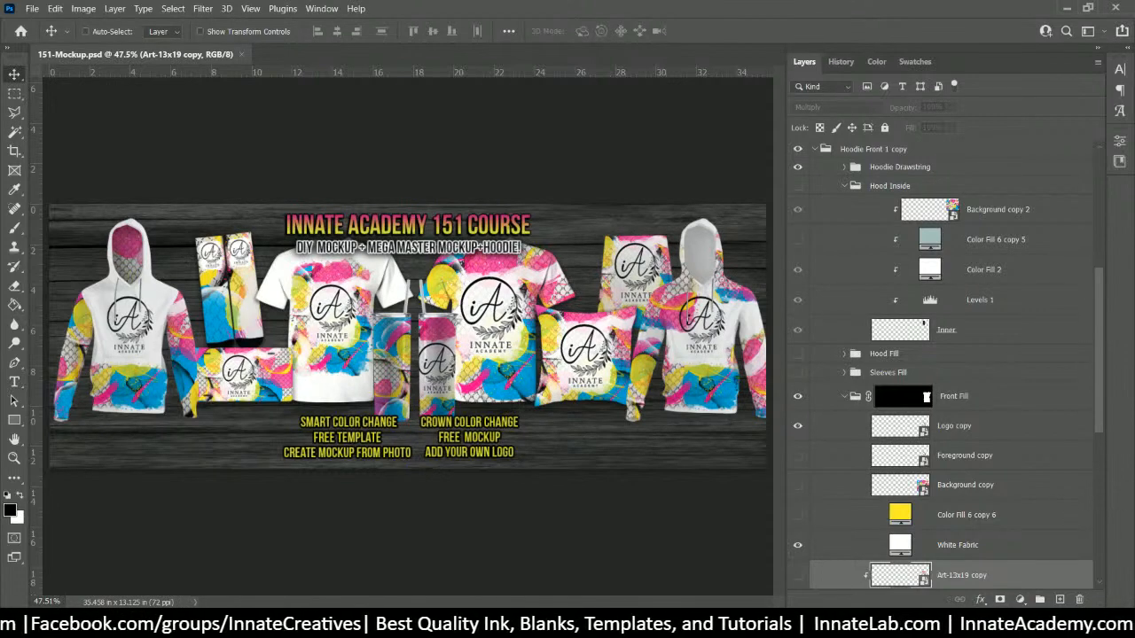
click(1074, 623)
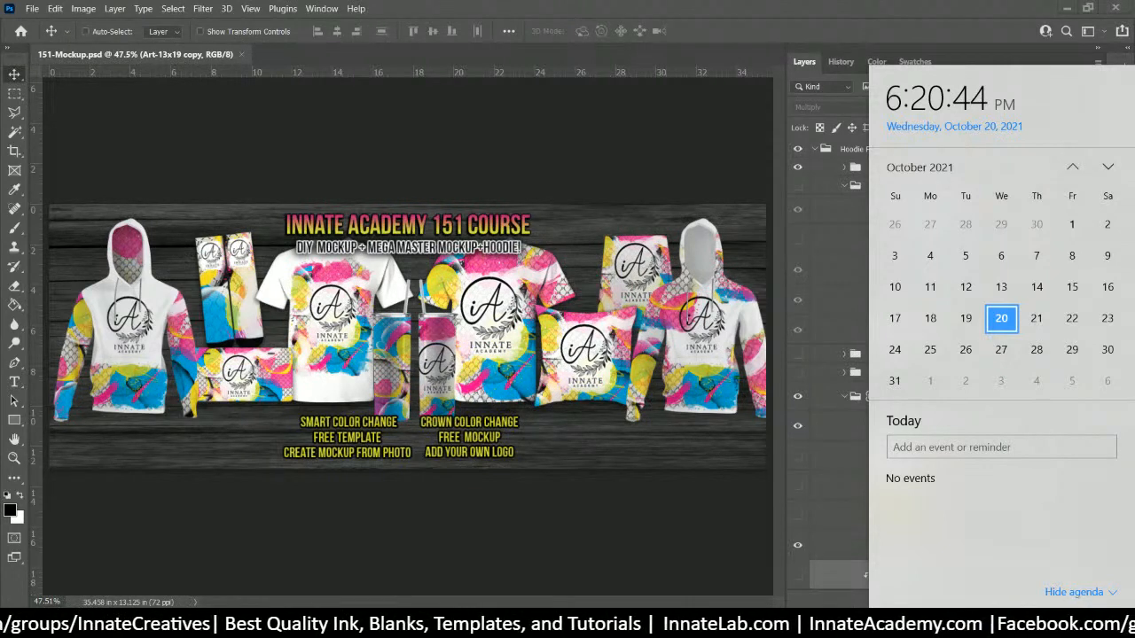
key(Escape)
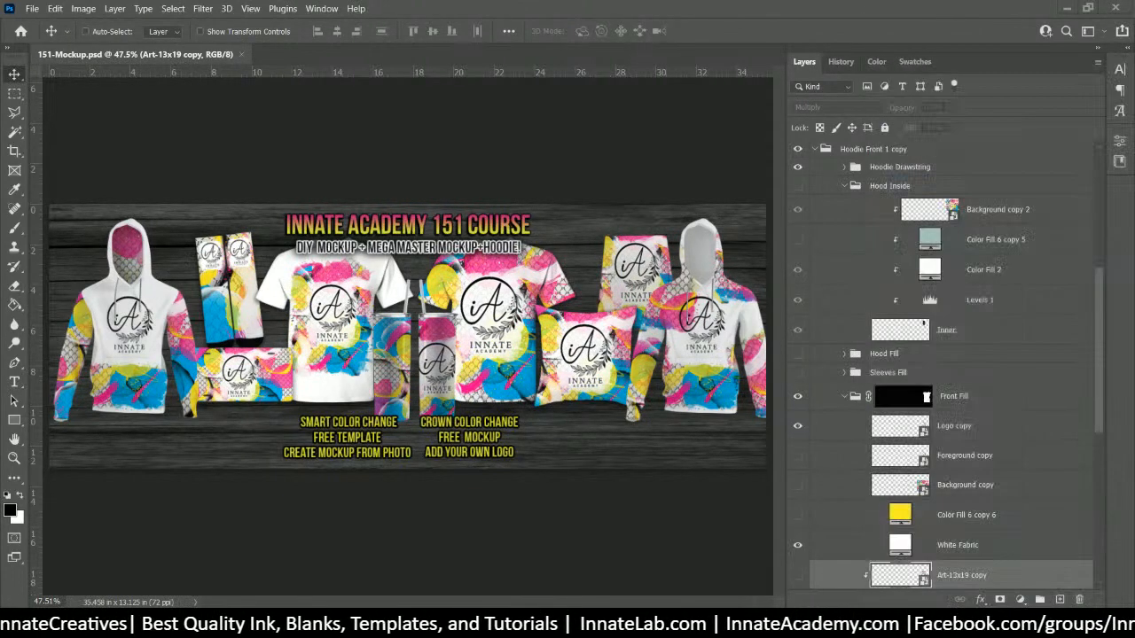